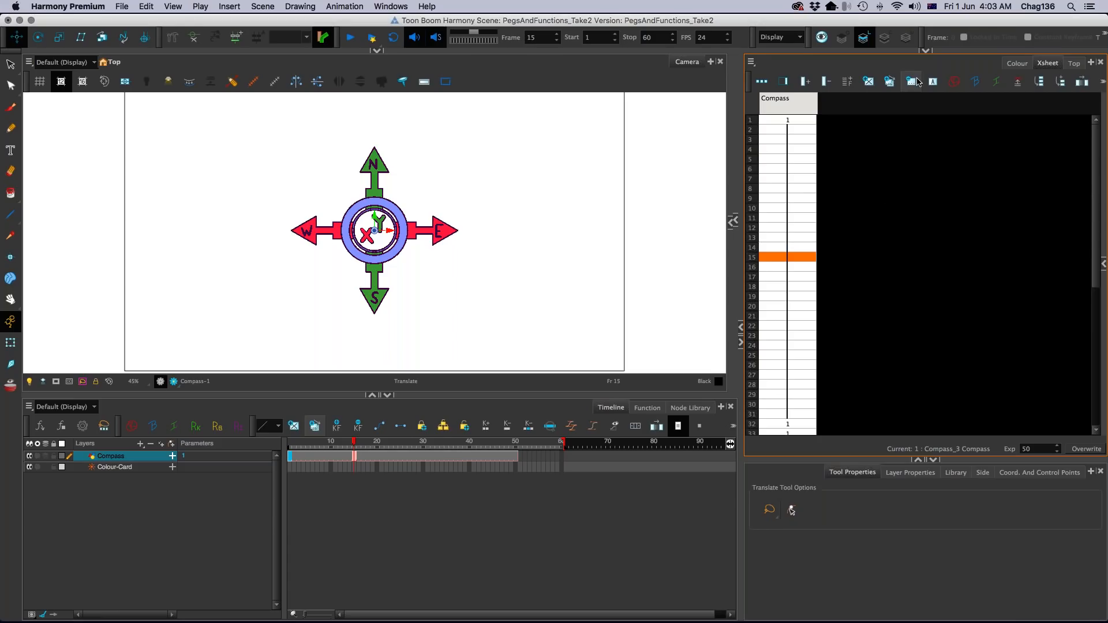
Step: Add a Bezier Curve column named Rotation to the Xsheet
{"action": "right_click", "coordinate": [815, 85]}
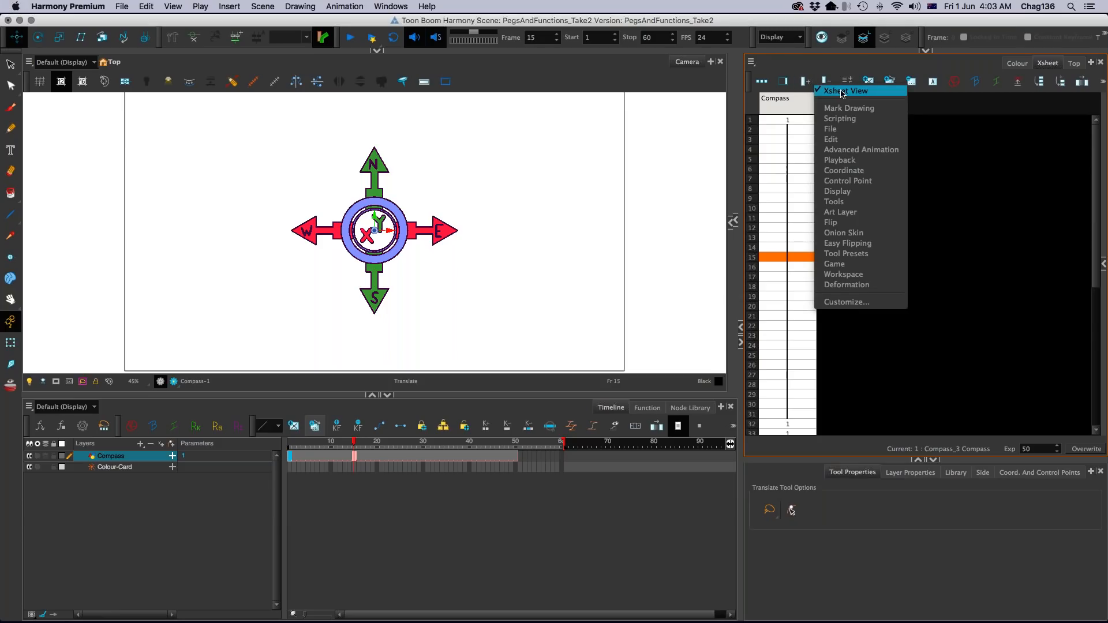
{"action": "left_click", "coordinate": [837, 63]}
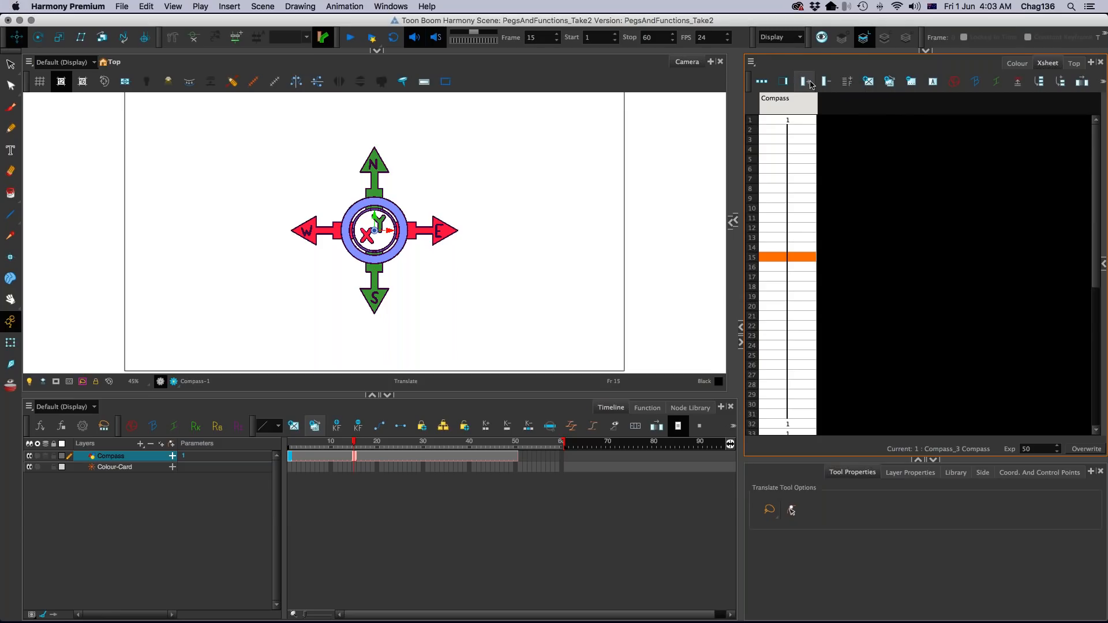
{"action": "left_click", "coordinate": [805, 83]}
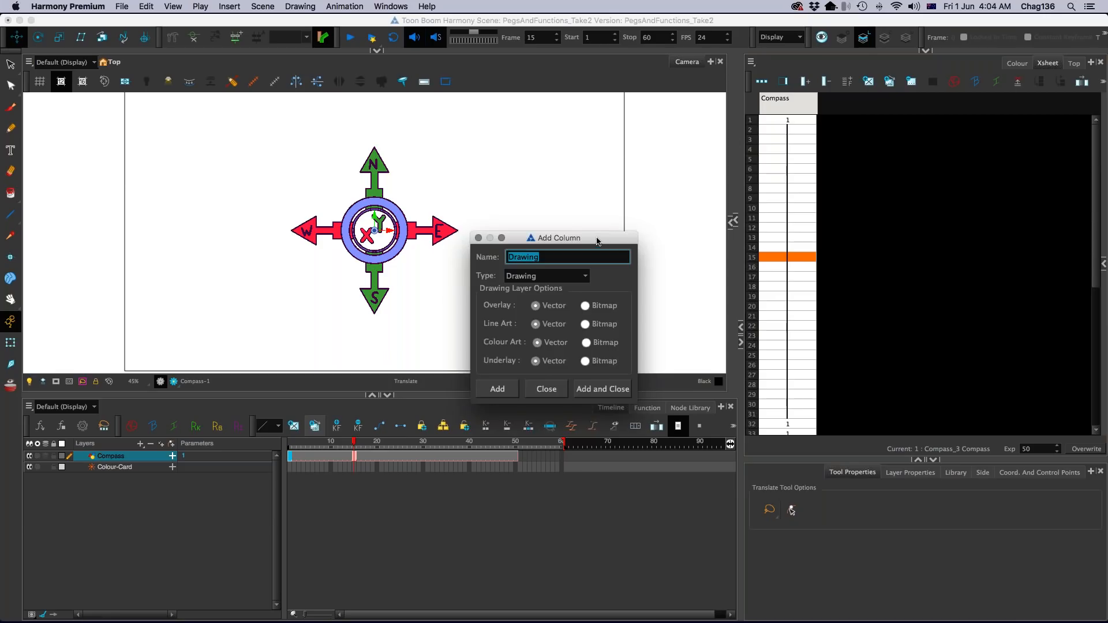
{"action": "left_click_drag", "start_coordinate": [600, 224], "coordinate": [612, 175]}
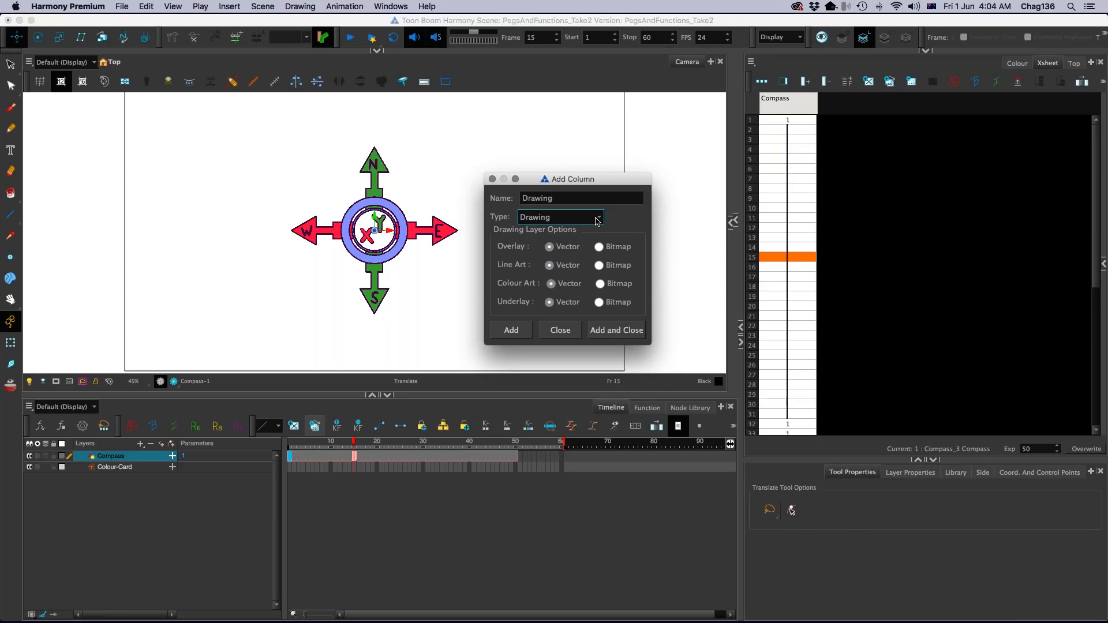
{"action": "left_click", "coordinate": [597, 221]}
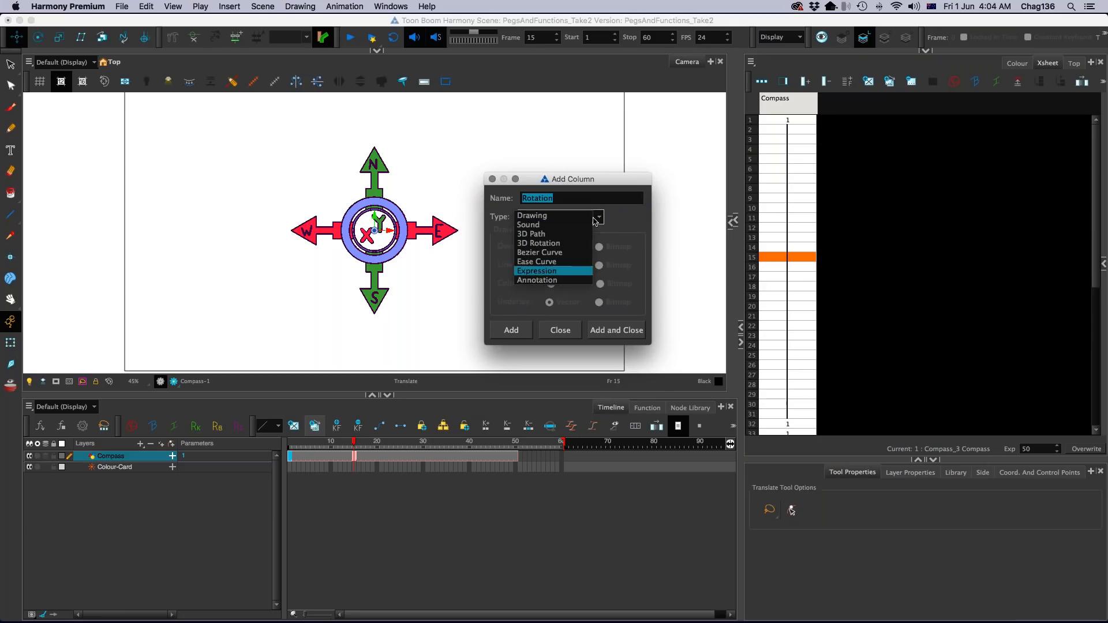
{"action": "left_click", "coordinate": [553, 255]}
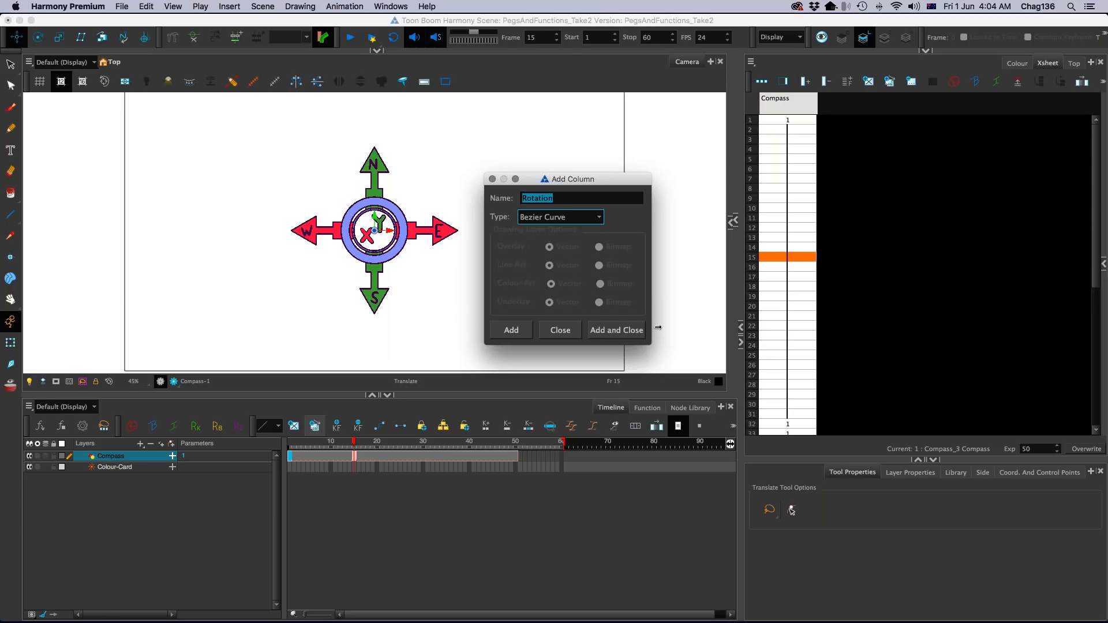
{"action": "left_click", "coordinate": [617, 332]}
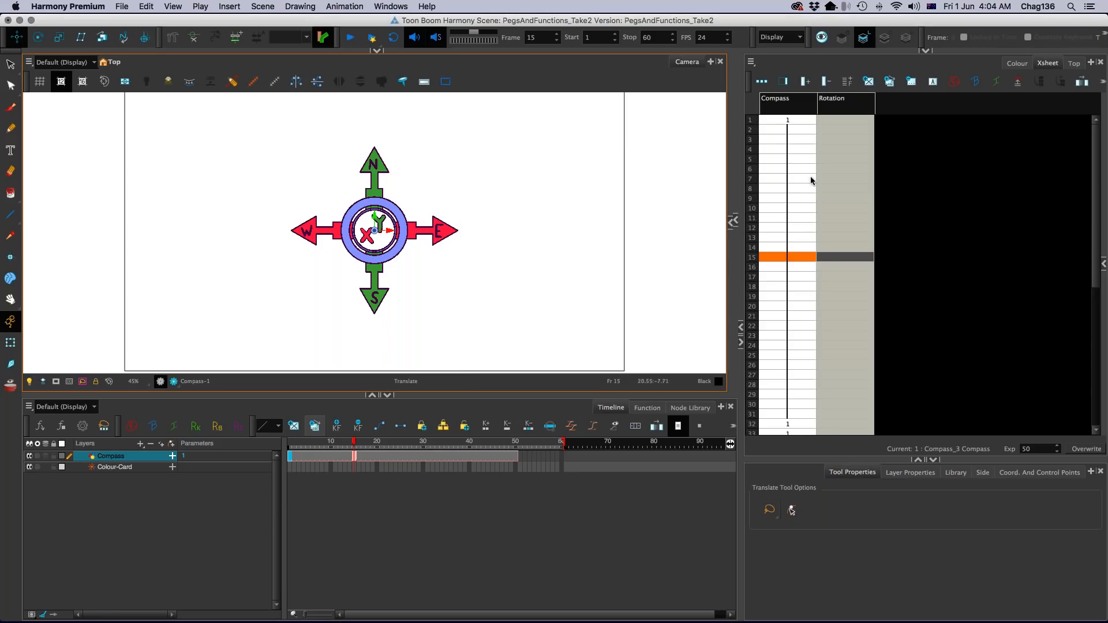
Step: Enter a value of 5 at frame 1 of the Rotation column
{"action": "left_click", "coordinate": [836, 101]}
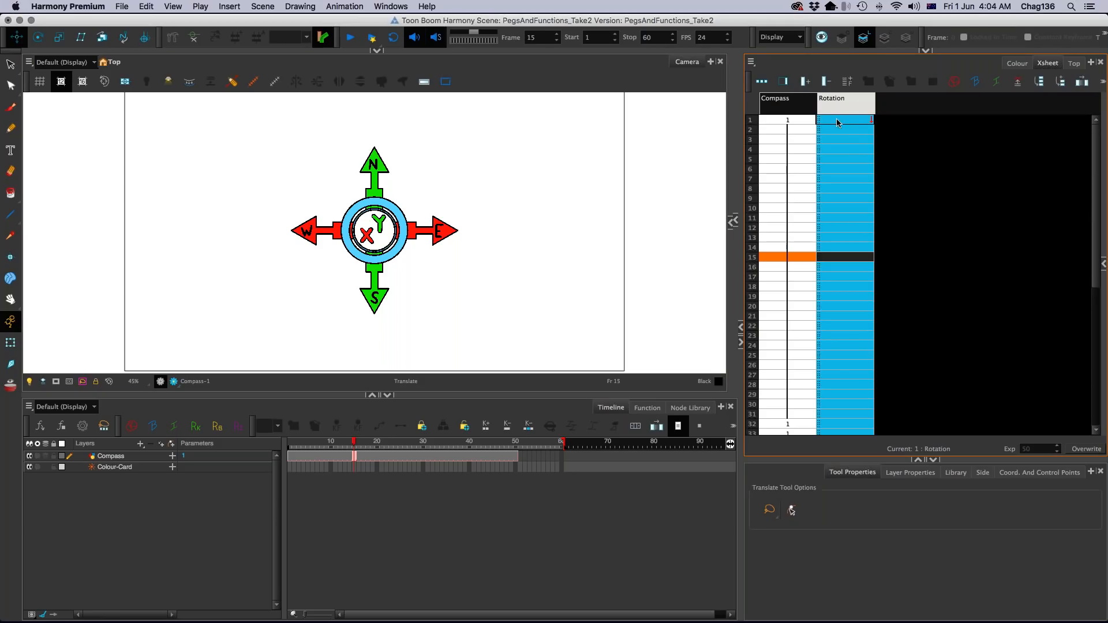
{"action": "left_click", "coordinate": [846, 121]}
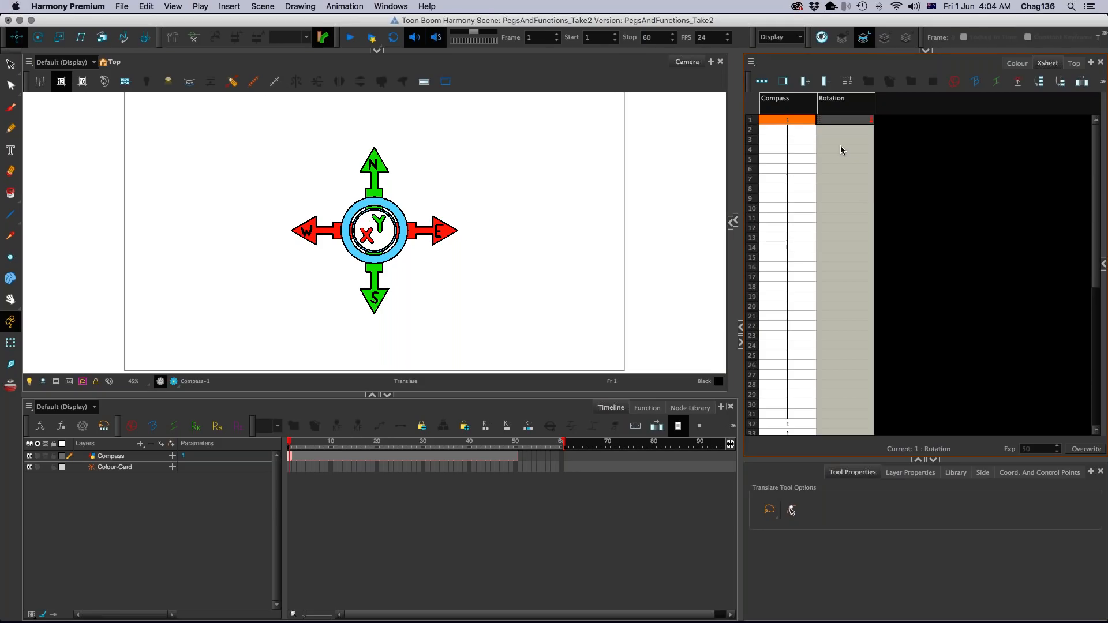
{"action": "double_click", "coordinate": [846, 121]}
{"action": "type", "text": "5"}
{"action": "key", "text": "Return"}
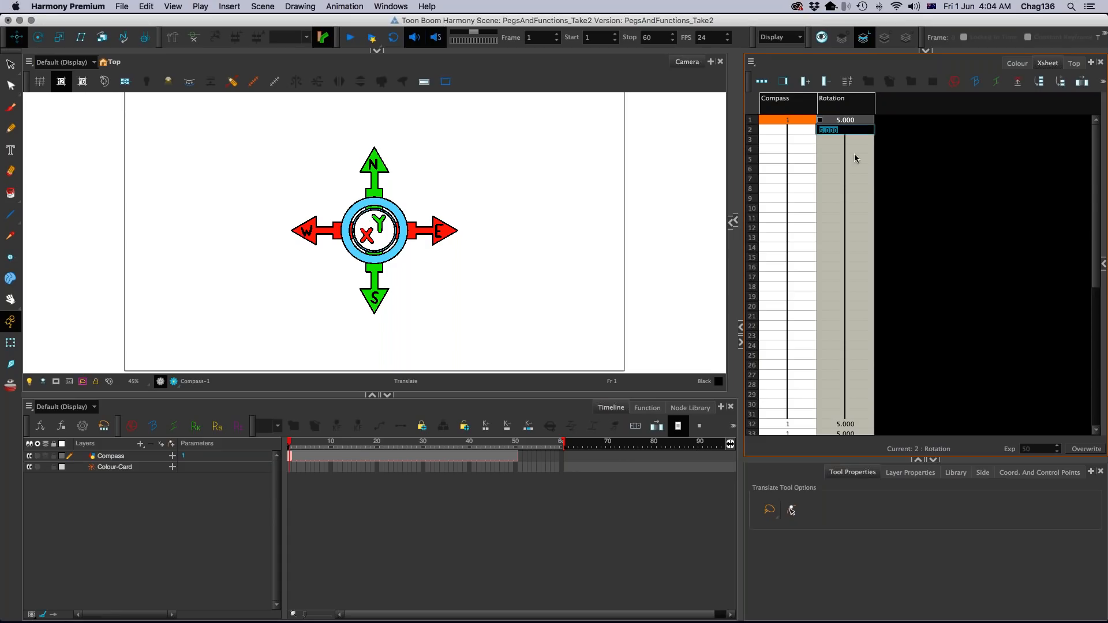
Step: Enter a value of 18 at frame 16 of the Rotation column
{"action": "left_click", "coordinate": [855, 158]}
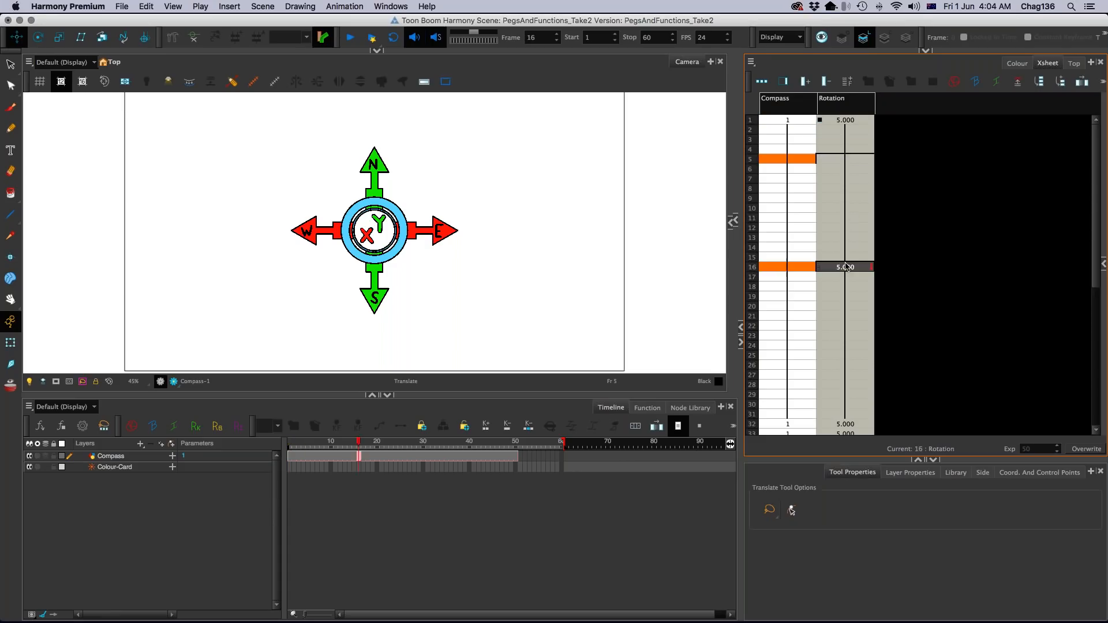
{"action": "double_click", "coordinate": [847, 267]}
{"action": "type", "text": "18"}
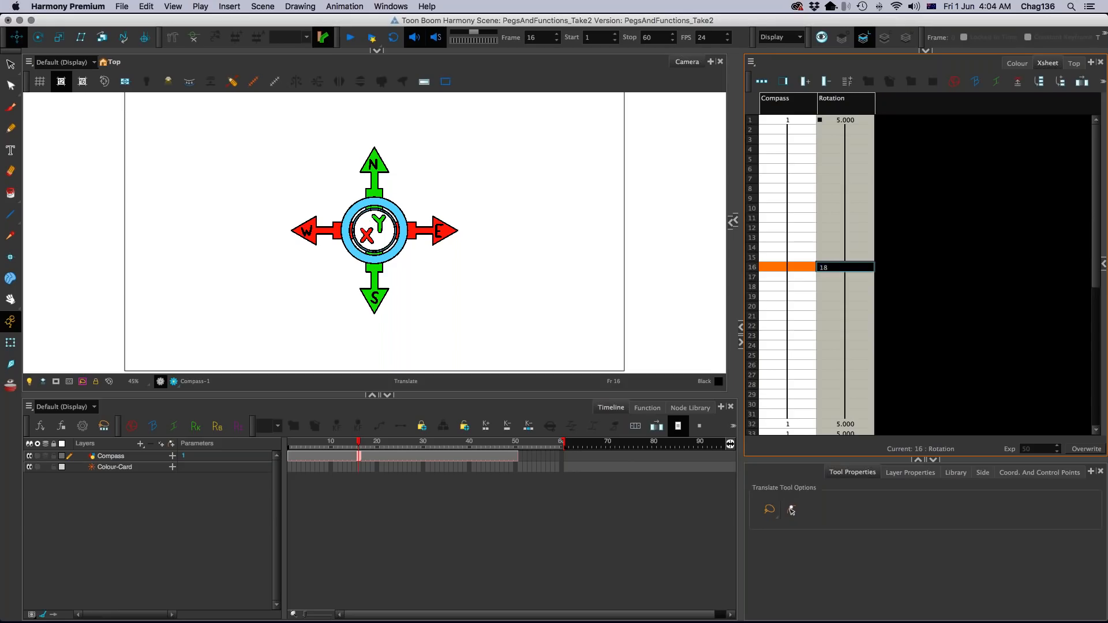
{"action": "key", "text": "Return"}
{"action": "left_click", "coordinate": [845, 346]}
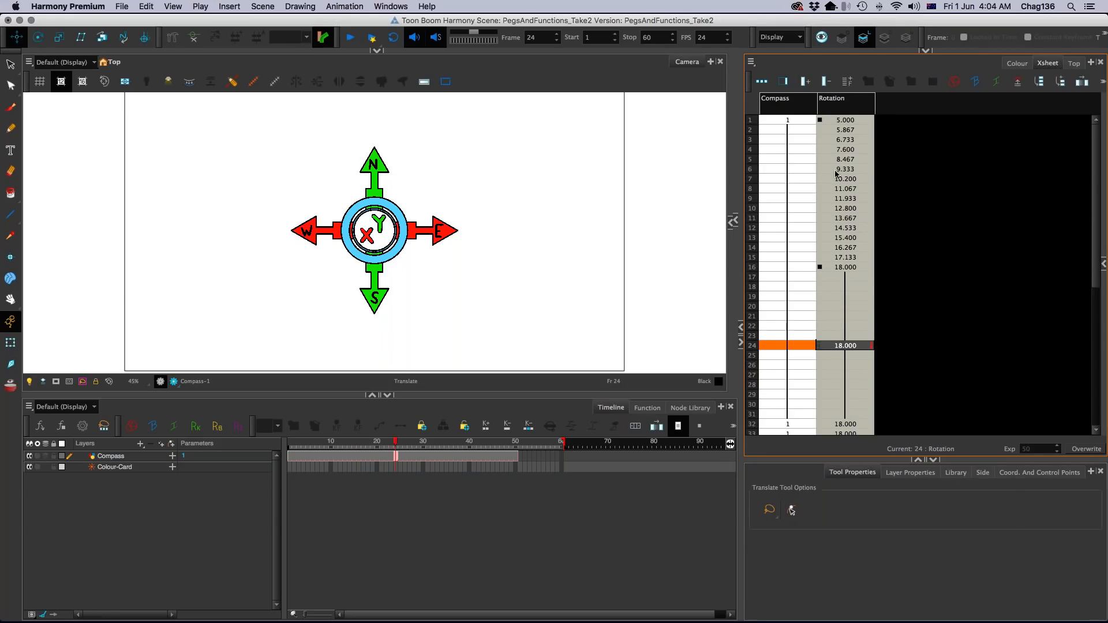
Step: Move the Rotation column's second keyframe from frame 16 to frame 20
{"action": "left_click", "coordinate": [846, 119]}
{"action": "left_click", "coordinate": [846, 267]}
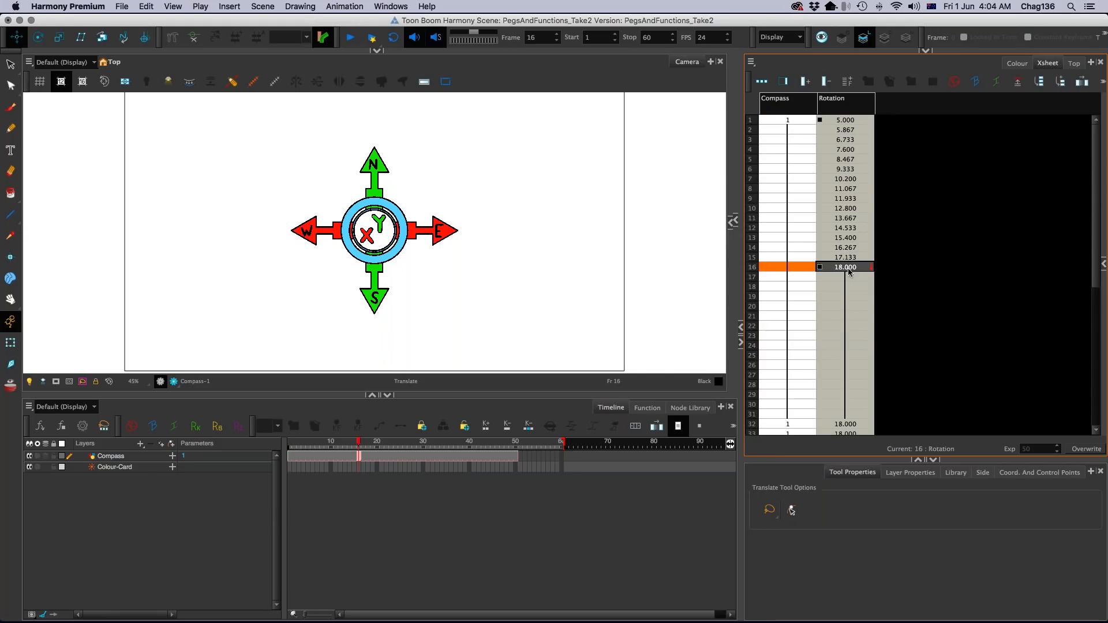
{"action": "left_click", "coordinate": [850, 299]}
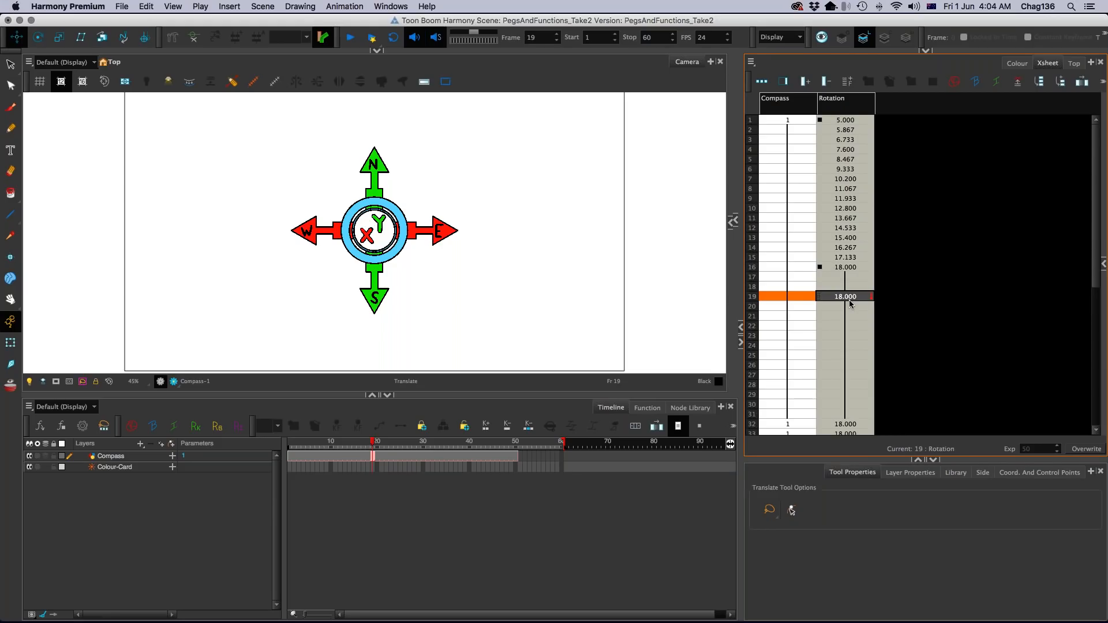
{"action": "left_click", "coordinate": [834, 268]}
{"action": "left_click_drag", "start_coordinate": [820, 294], "coordinate": [823, 307]}
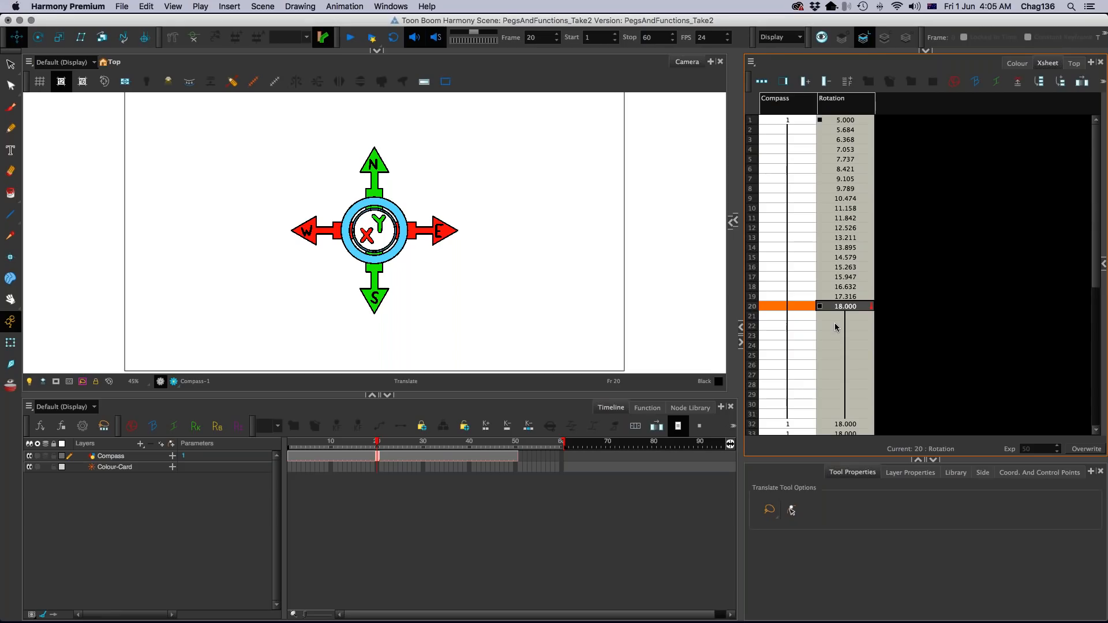
Step: Select the compass drawing and show its layer properties, enlarging that view so all transformation settings are visible
{"action": "left_click_drag", "start_coordinate": [798, 461], "coordinate": [798, 226]}
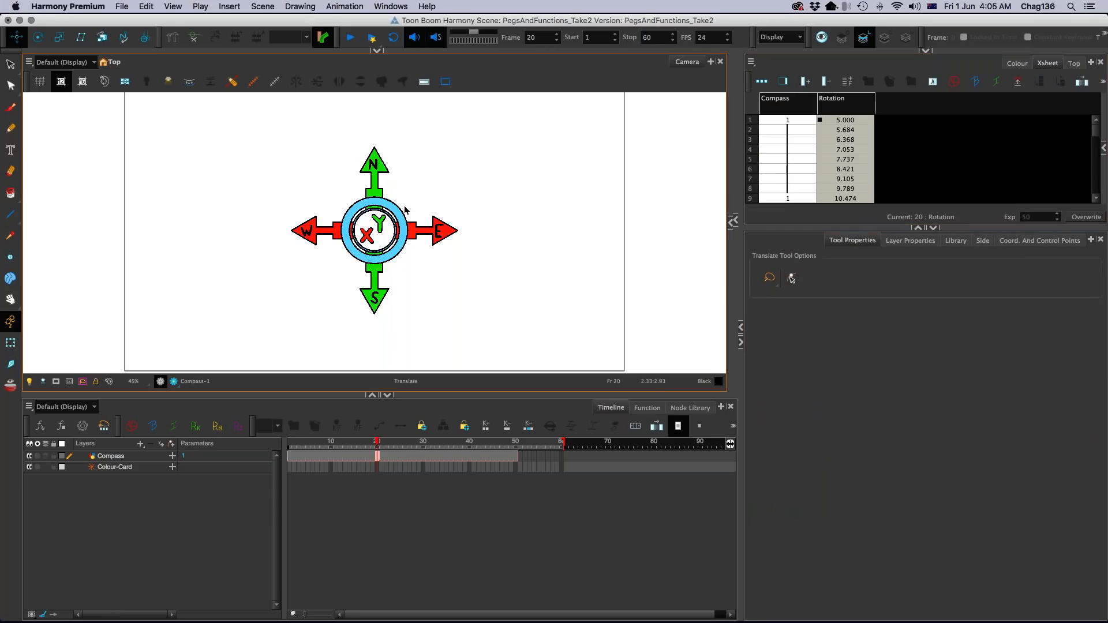
{"action": "left_click", "coordinate": [380, 258]}
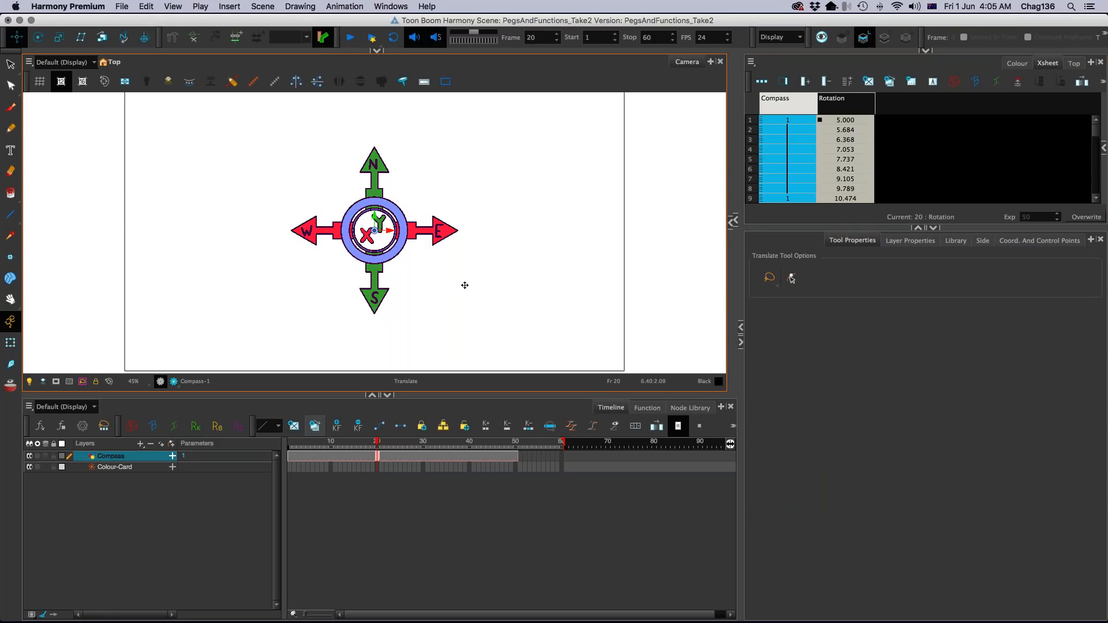
{"action": "key", "text": "2"}
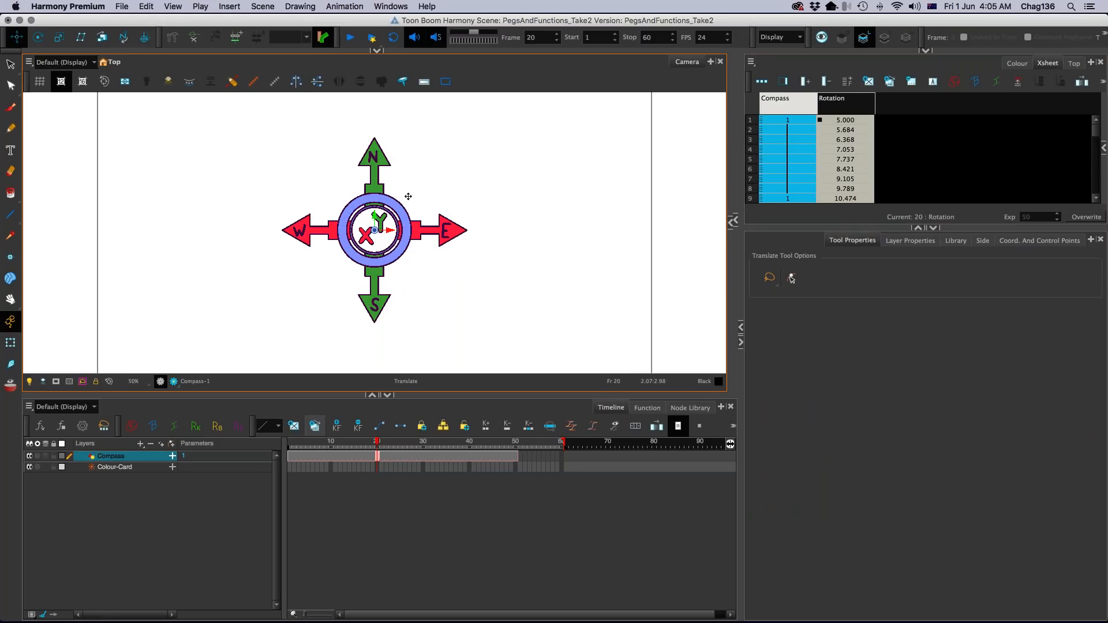
{"action": "key", "text": "2"}
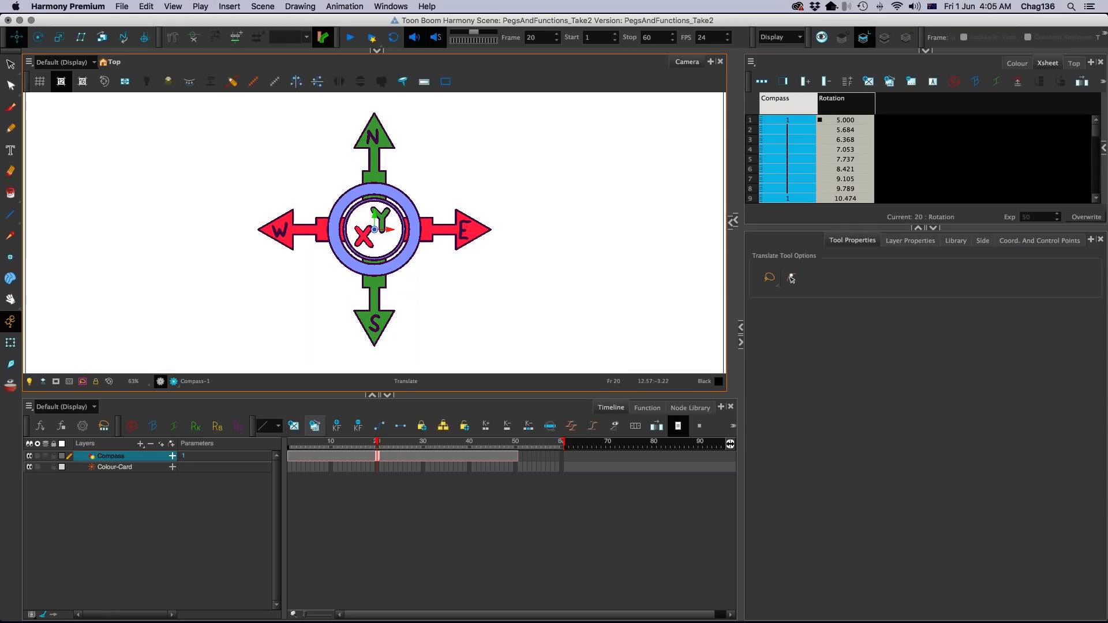
{"action": "left_click", "coordinate": [899, 242]}
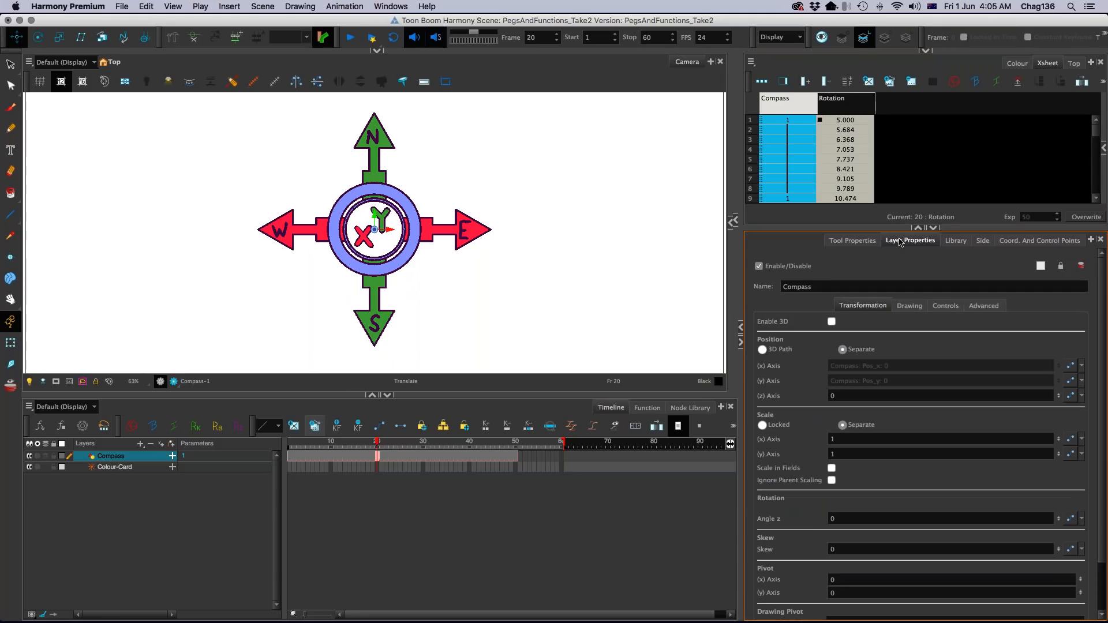
{"action": "left_click_drag", "start_coordinate": [892, 227], "coordinate": [890, 63]}
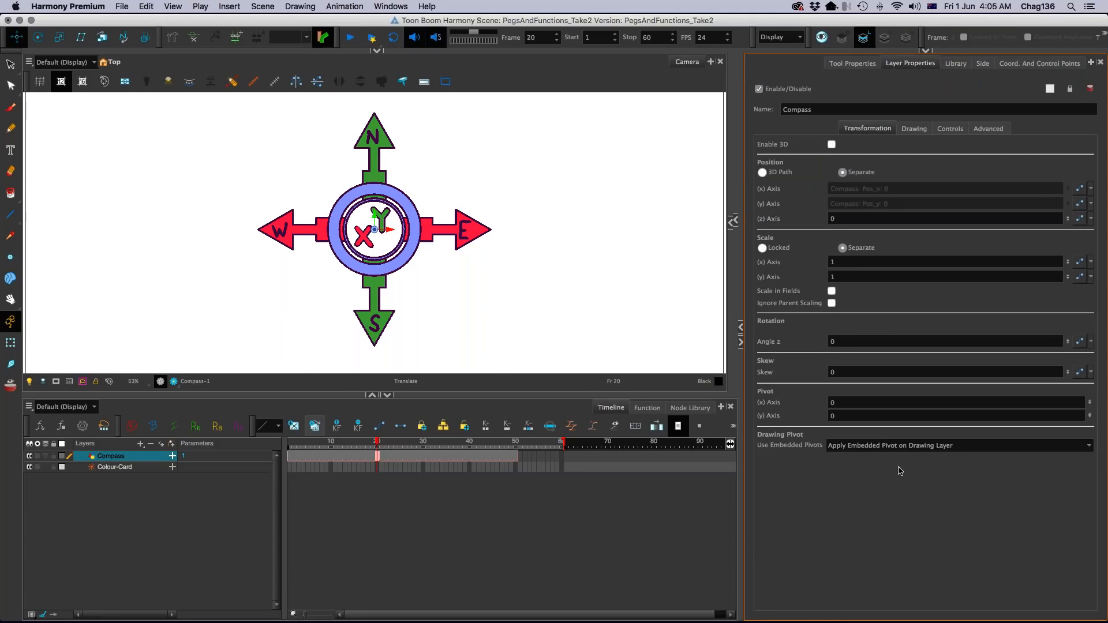
Step: Unlink the function columns from the Compass layer's x and y position axes
{"action": "left_click", "coordinate": [1090, 189]}
{"action": "left_click", "coordinate": [1095, 203]}
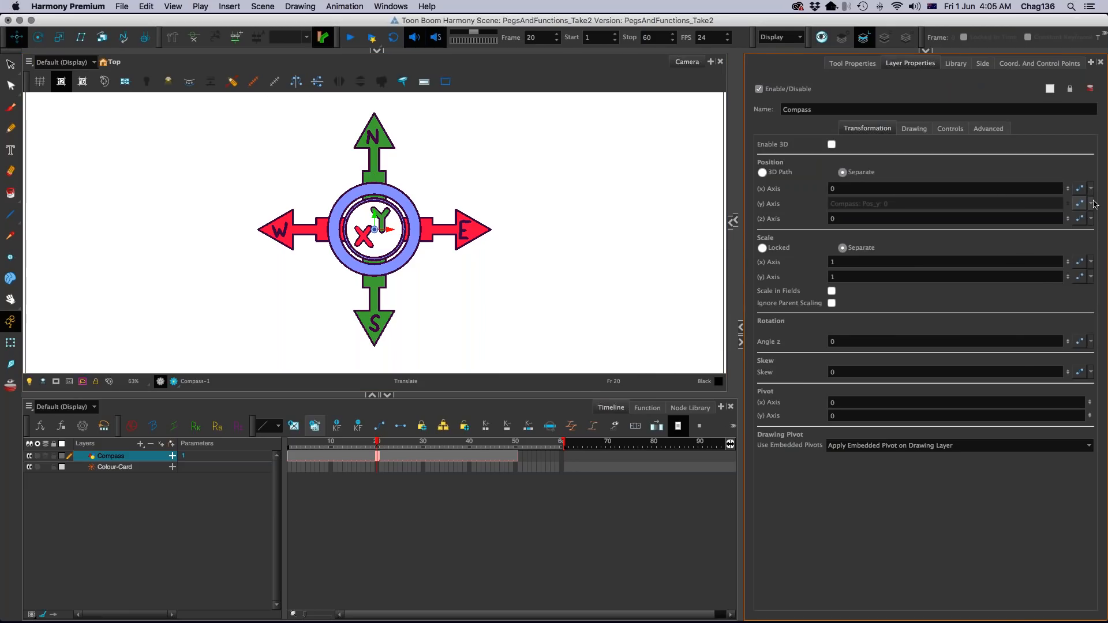
{"action": "left_click", "coordinate": [1095, 204]}
{"action": "left_click", "coordinate": [1039, 246]}
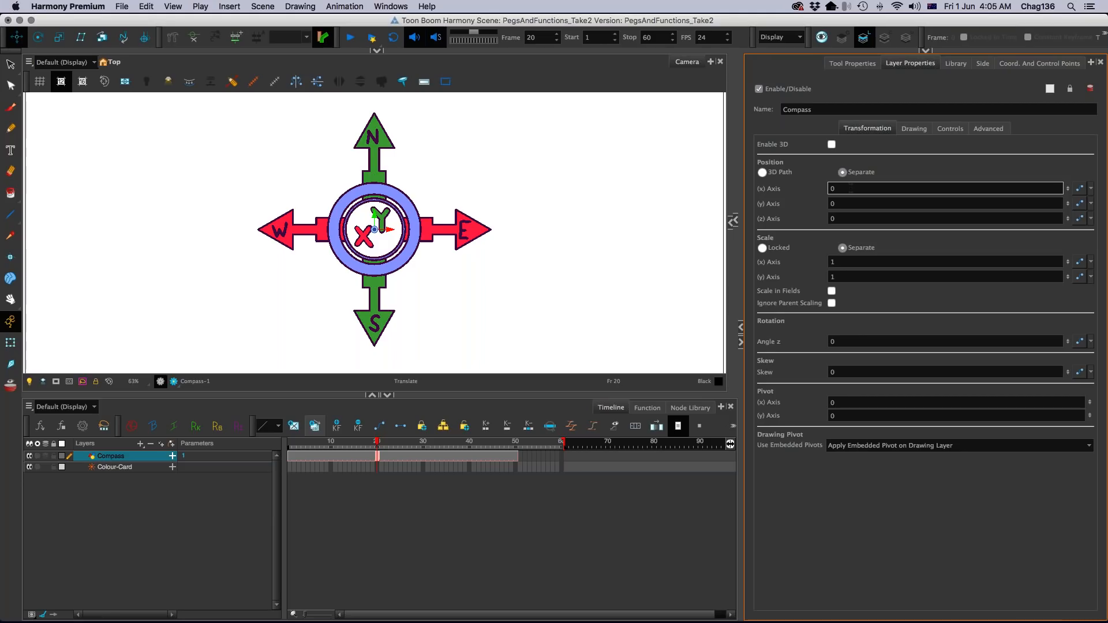
Step: Try Angle z rotations of 90 and 45 on the Compass layer, play the scene and return to frame 1
{"action": "left_click", "coordinate": [808, 344]}
{"action": "type", "text": "90"}
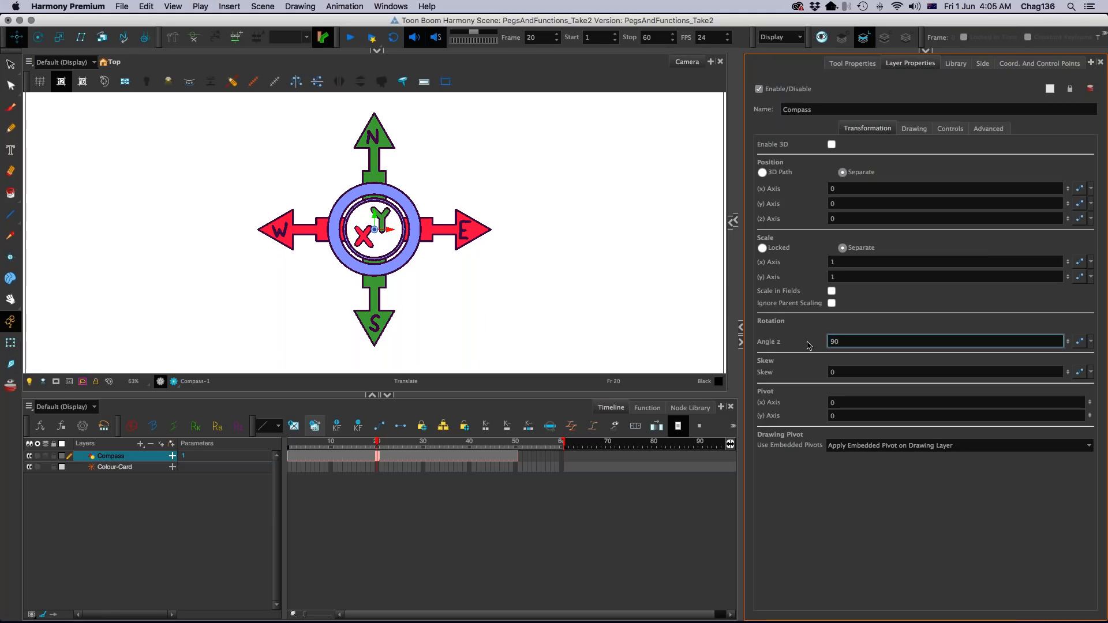
{"action": "key", "text": "Return"}
{"action": "type", "text": "45"}
{"action": "key", "text": "Return"}
{"action": "key", "text": "shift+Return"}
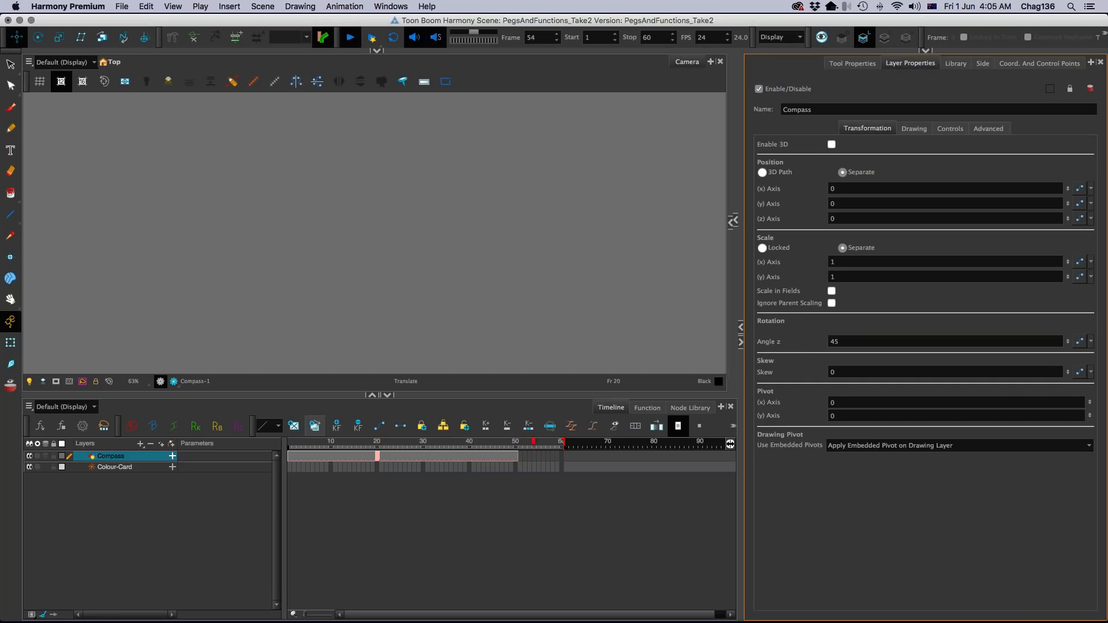
{"action": "left_click_drag", "start_coordinate": [391, 443], "coordinate": [289, 444]}
Step: Set the Compass layer's x-axis scale to 2
{"action": "double_click", "coordinate": [836, 342]}
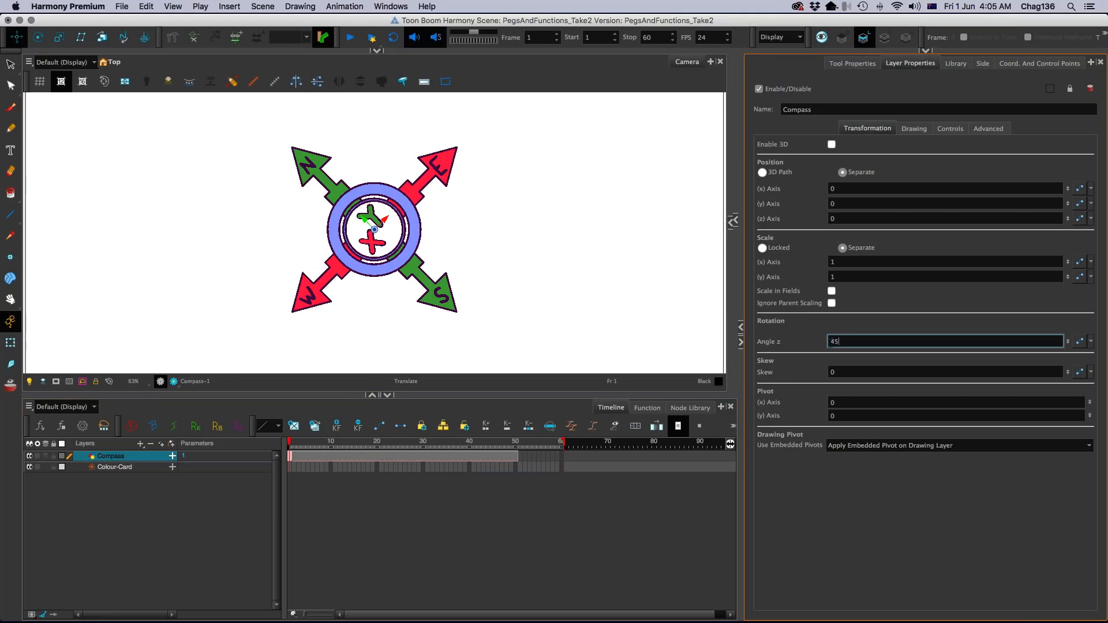
{"action": "key", "text": "BackSpace"}
{"action": "double_click", "coordinate": [833, 262]}
{"action": "type", "text": "2"}
{"action": "key", "text": "Return"}
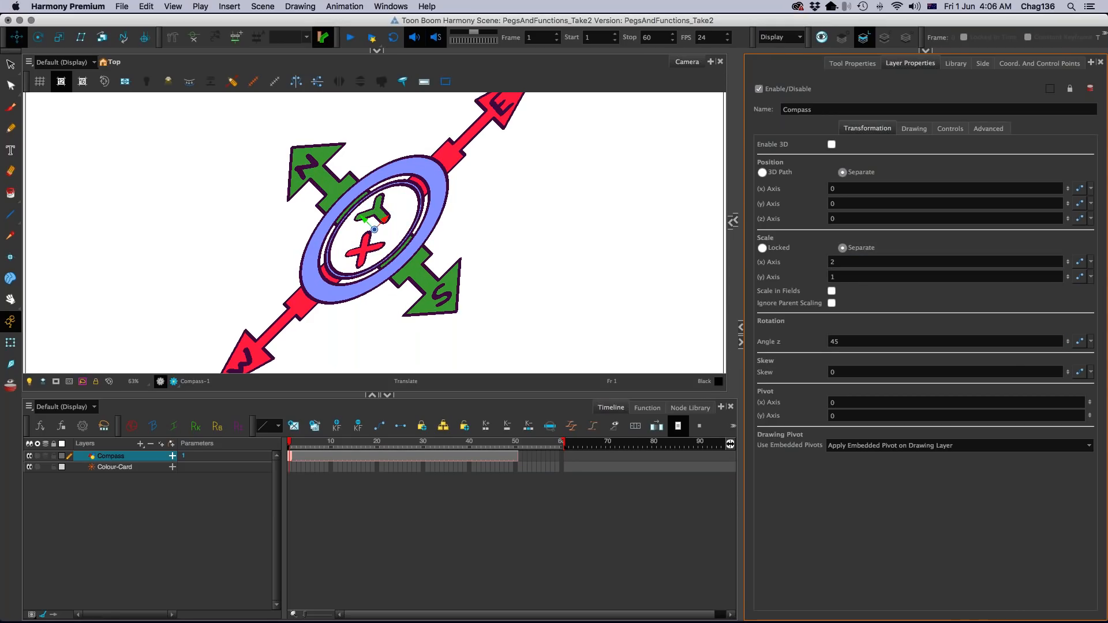
Step: Reset the Compass layer's Angle z to 0 and scrub the timeline back to frame 6
{"action": "double_click", "coordinate": [860, 341]}
{"action": "type", "text": "0"}
{"action": "key", "text": "Return"}
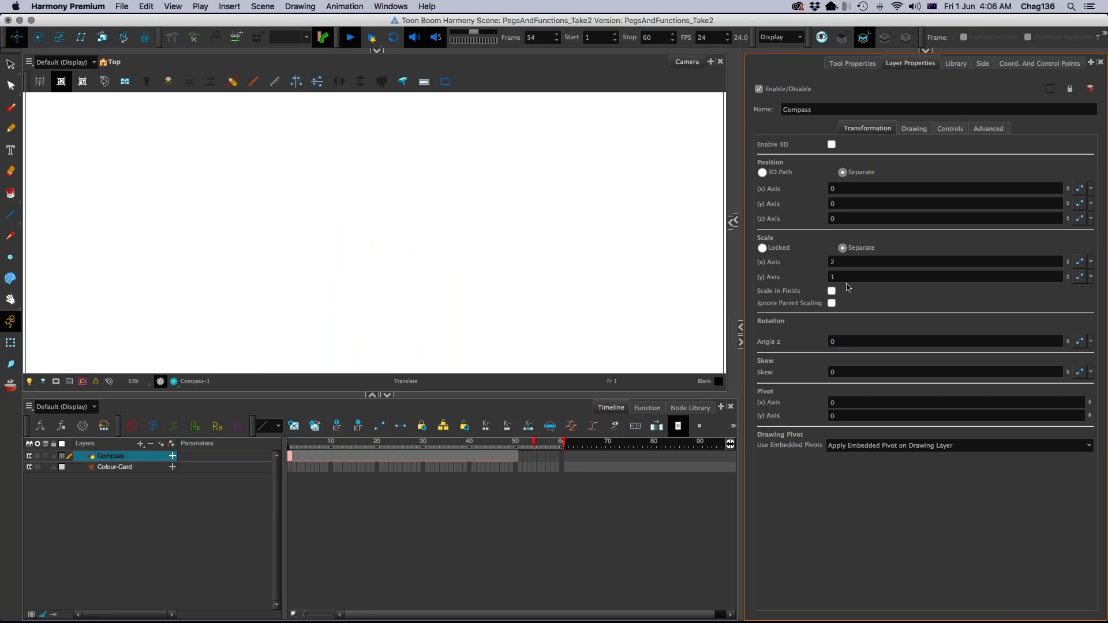
{"action": "left_click_drag", "start_coordinate": [482, 446], "coordinate": [311, 446]}
Step: Restore the Compass layer's x-axis scale to 1
{"action": "left_click", "coordinate": [831, 262]}
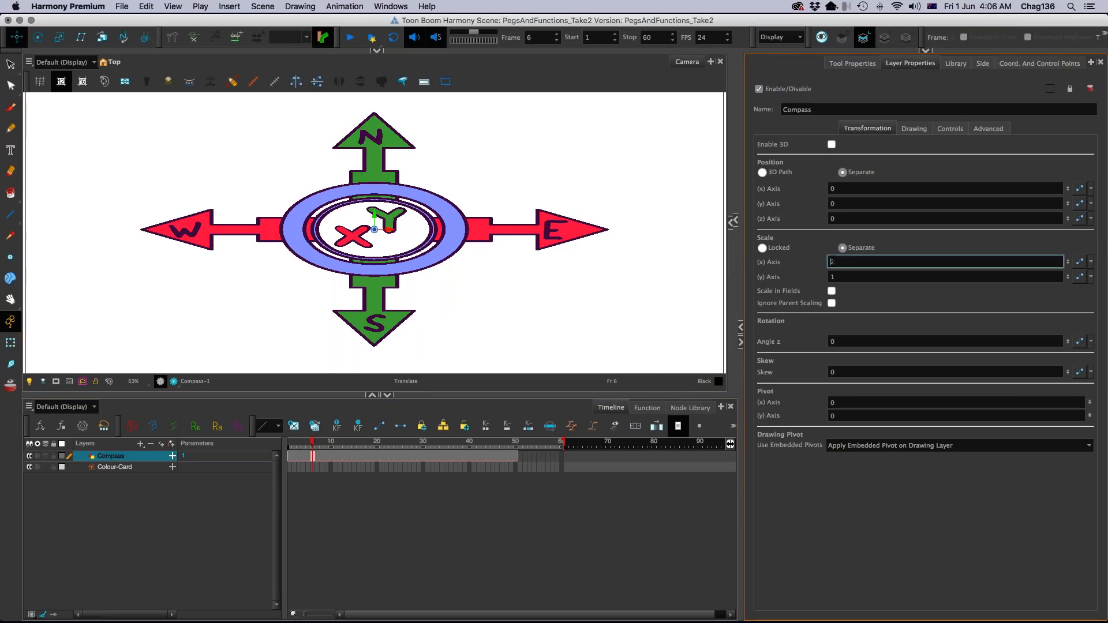
{"action": "type", "text": "1"}
{"action": "left_click", "coordinate": [836, 274]}
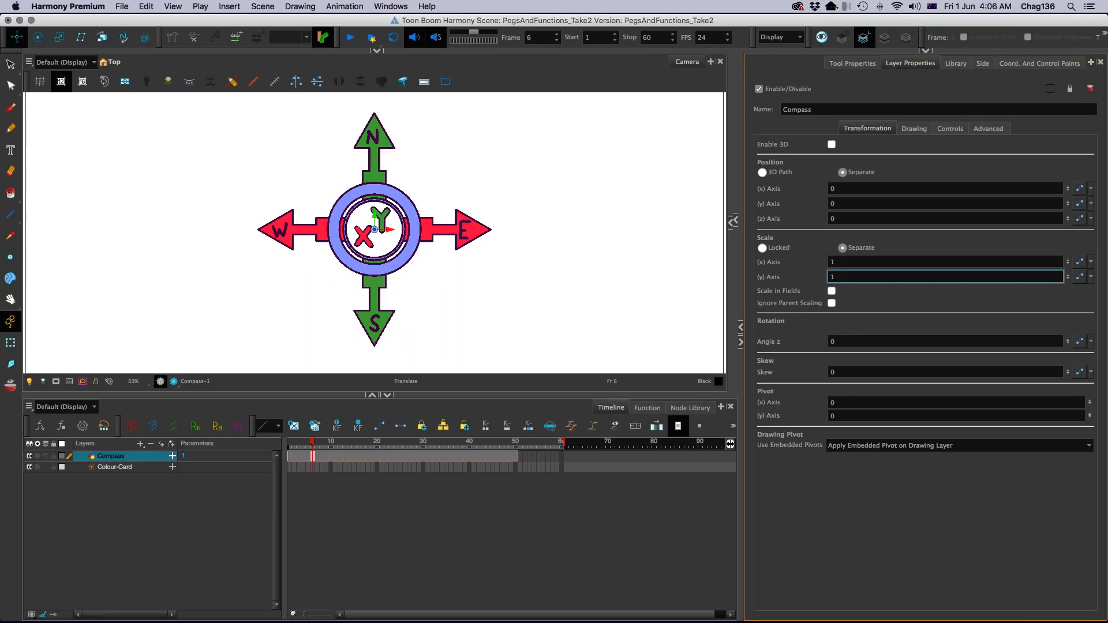
{"action": "left_click", "coordinate": [838, 189]}
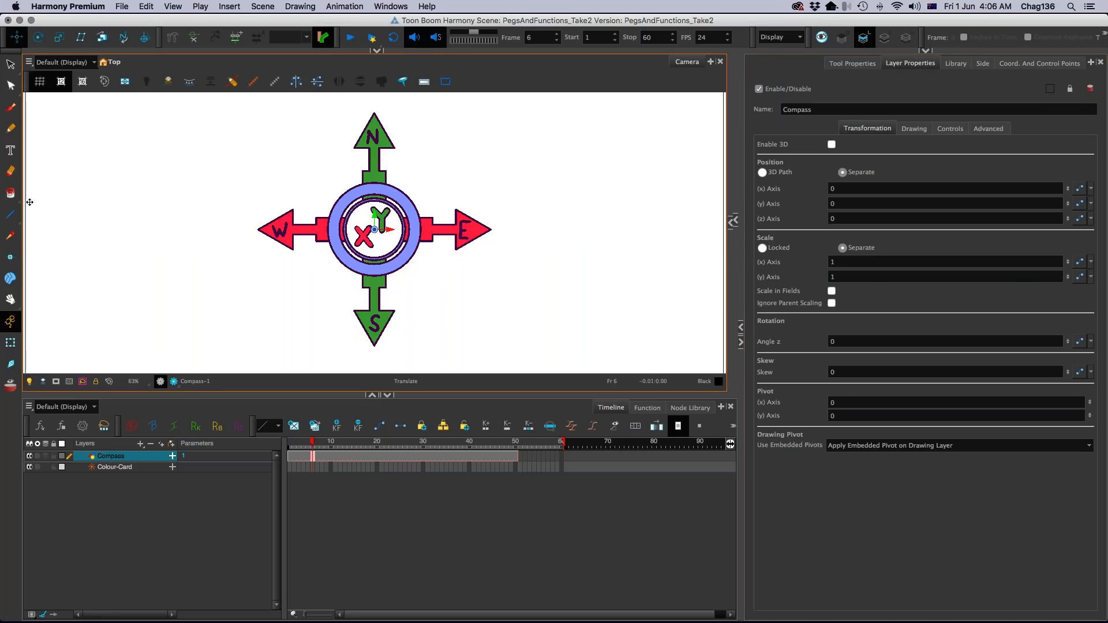
Step: Activate the Select tool and bring the compass and its field grid into view in the camera
{"action": "left_click", "coordinate": [11, 65]}
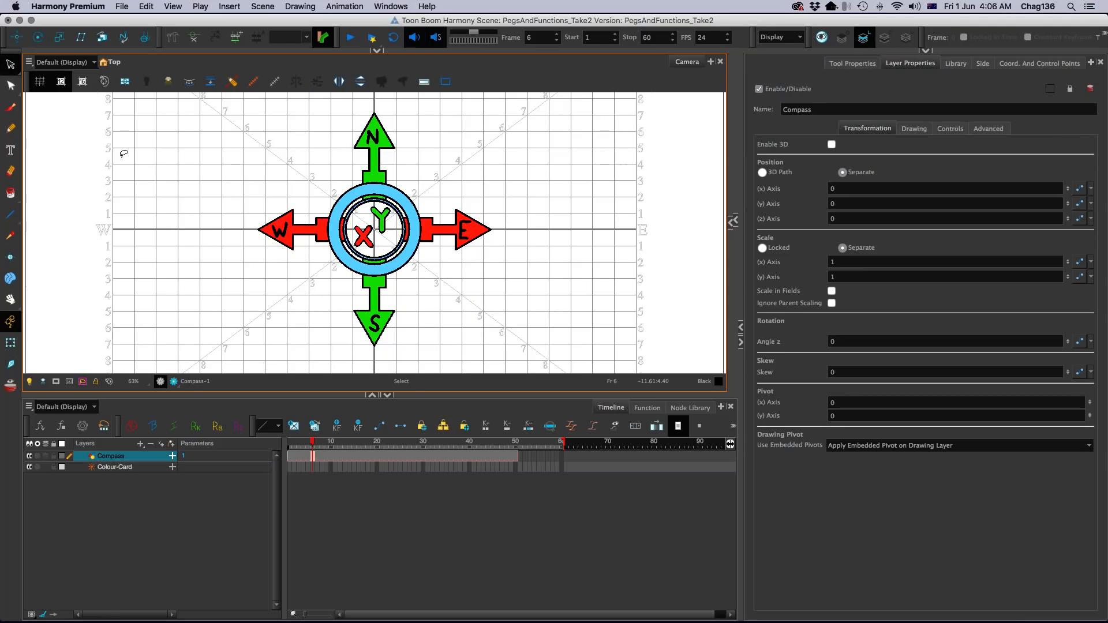
{"action": "scroll", "coordinate": [191, 185], "scroll_direction": "up", "scroll_amount": 3}
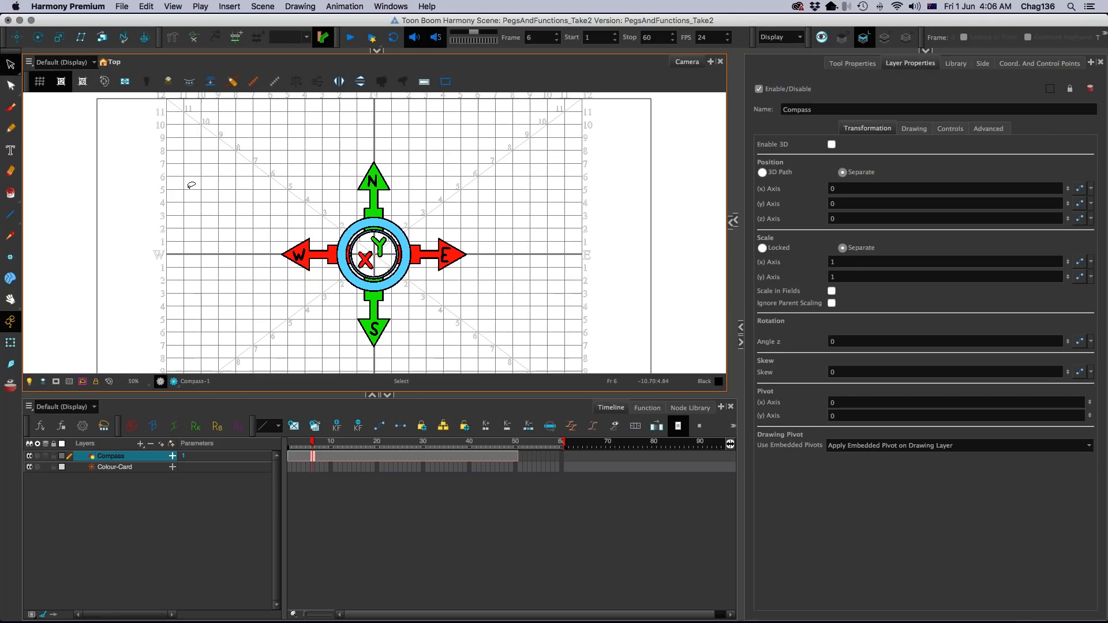
{"action": "scroll", "coordinate": [191, 184], "scroll_direction": "up", "scroll_amount": 2}
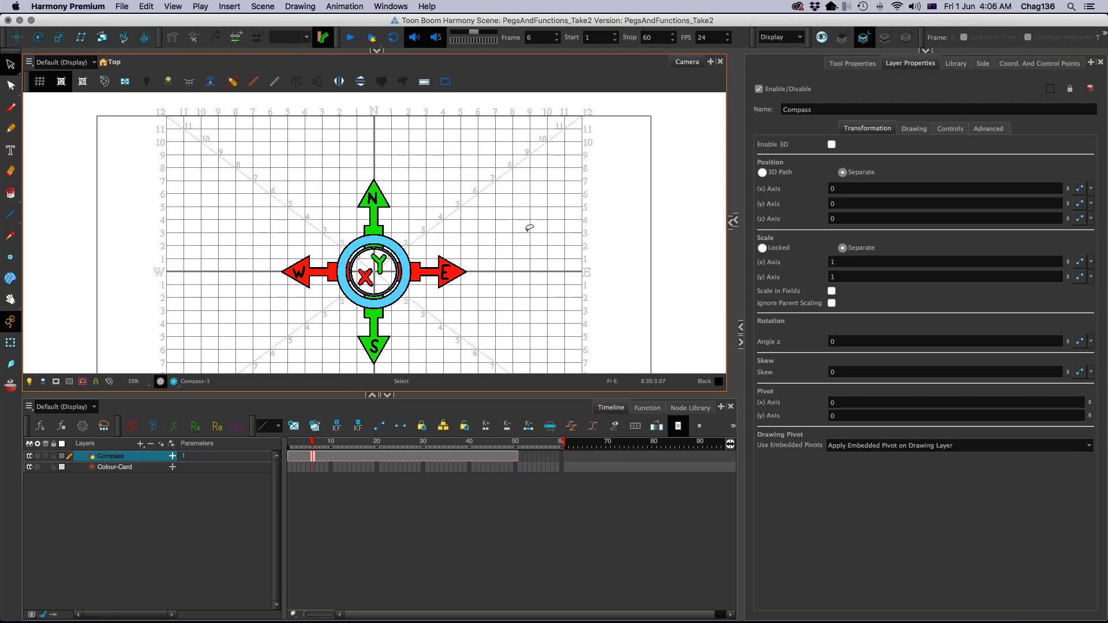
Step: Select the Compass layer at frame 2 and set its y-axis position to 12
{"action": "scroll", "coordinate": [530, 228], "scroll_direction": "down", "scroll_amount": 1}
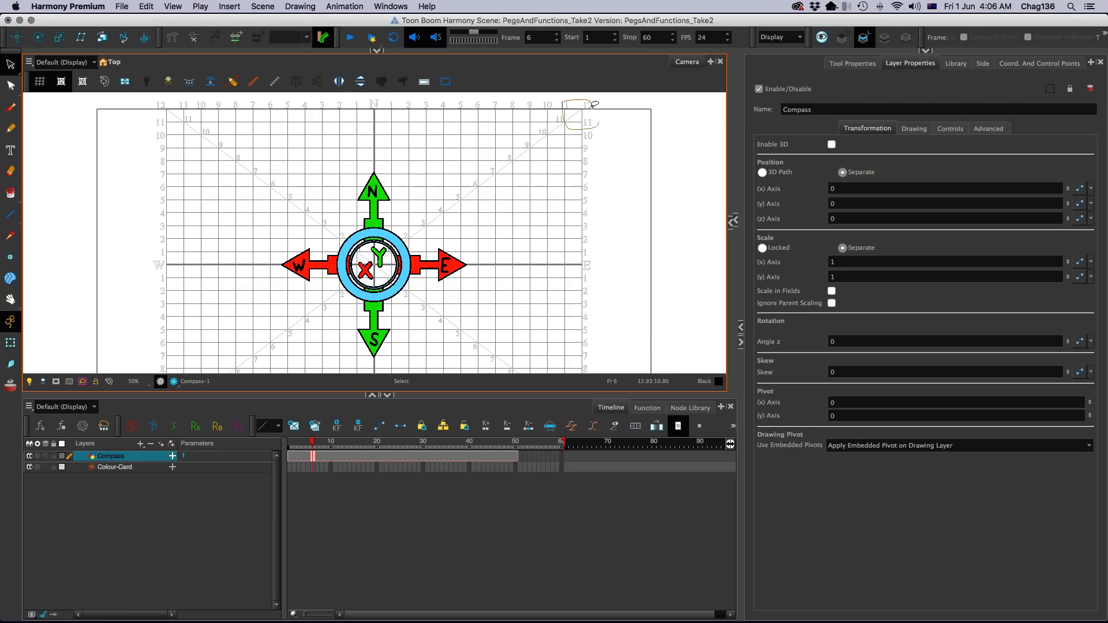
{"action": "left_click", "coordinate": [573, 149]}
{"action": "scroll", "coordinate": [573, 149], "scroll_direction": "down", "scroll_amount": 5}
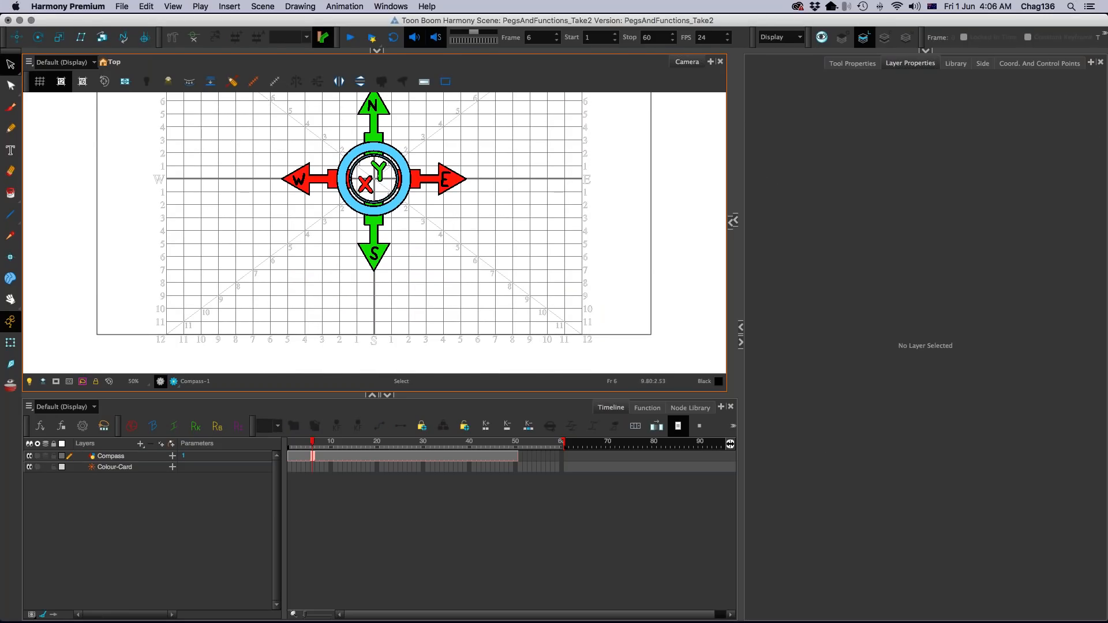
{"action": "left_click", "coordinate": [294, 456]}
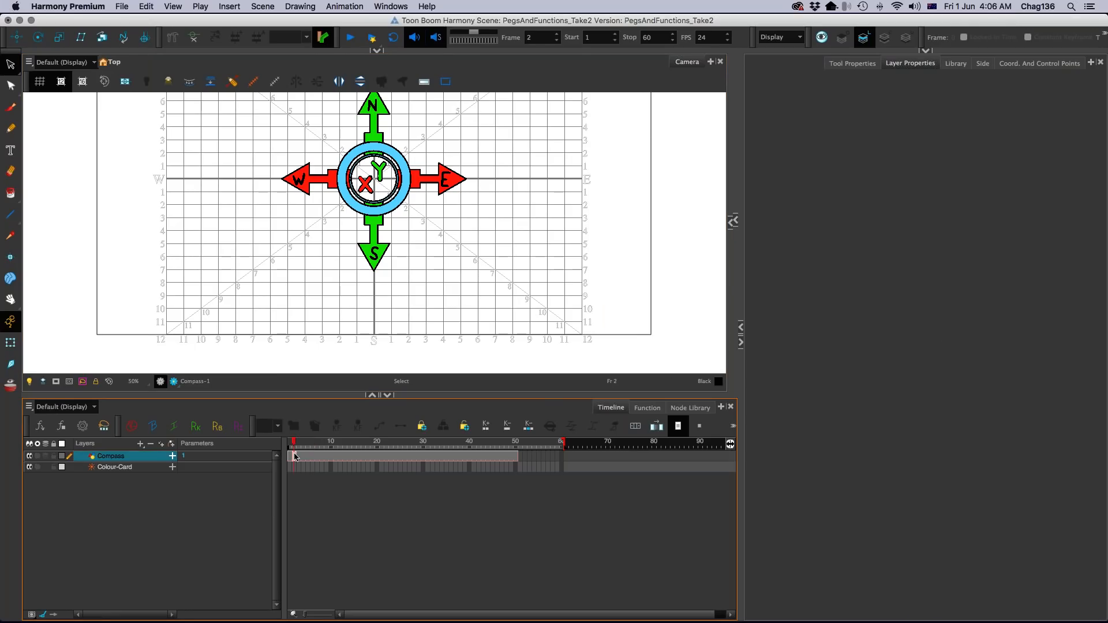
{"action": "left_click", "coordinate": [842, 189]}
{"action": "key", "text": "Tab"}
{"action": "type", "text": "12"}
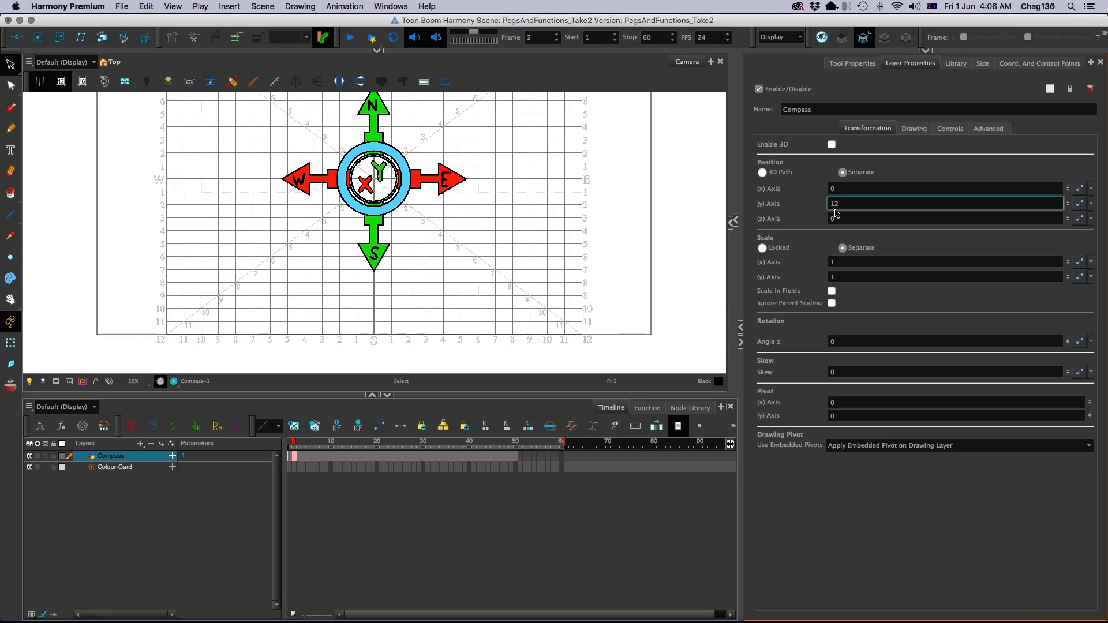
{"action": "key", "text": "Return"}
{"action": "scroll", "coordinate": [332, 278], "scroll_direction": "up", "scroll_amount": 5}
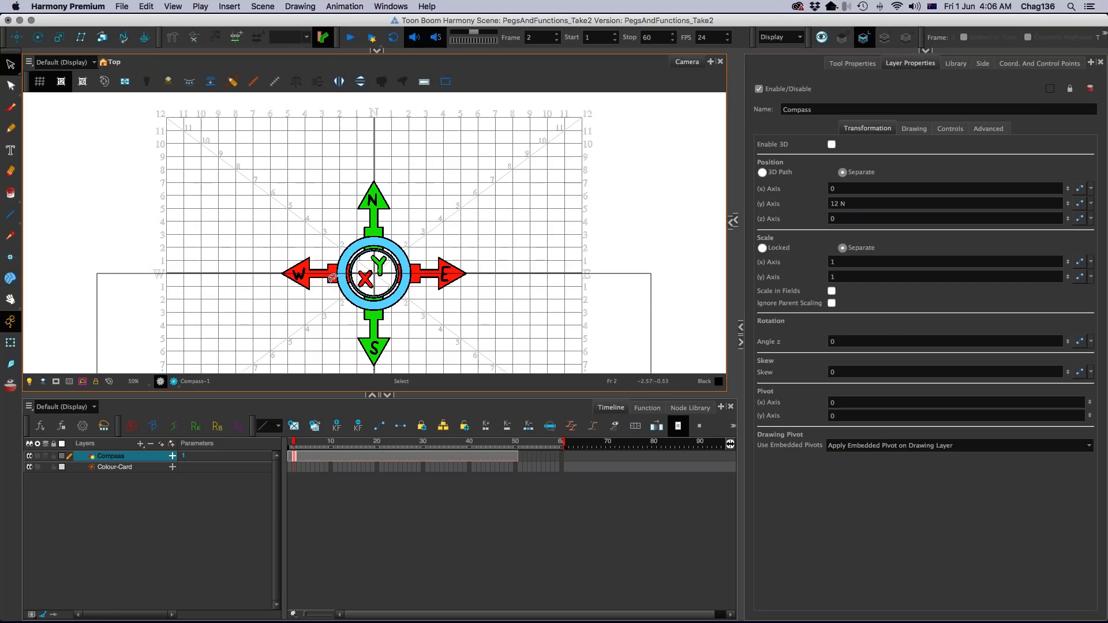
Step: Reset the Compass layer's y-axis position to 0
{"action": "scroll", "coordinate": [466, 280], "scroll_direction": "down", "scroll_amount": 2}
{"action": "left_click", "coordinate": [840, 203]}
{"action": "type", "text": "0"}
{"action": "key", "text": "Return"}
{"action": "scroll", "coordinate": [543, 245], "scroll_direction": "down", "scroll_amount": 2}
{"action": "scroll", "coordinate": [544, 245], "scroll_direction": "up", "scroll_amount": 1}
{"action": "scroll", "coordinate": [544, 245], "scroll_direction": "up", "scroll_amount": 1}
{"action": "left_click", "coordinate": [836, 203]}
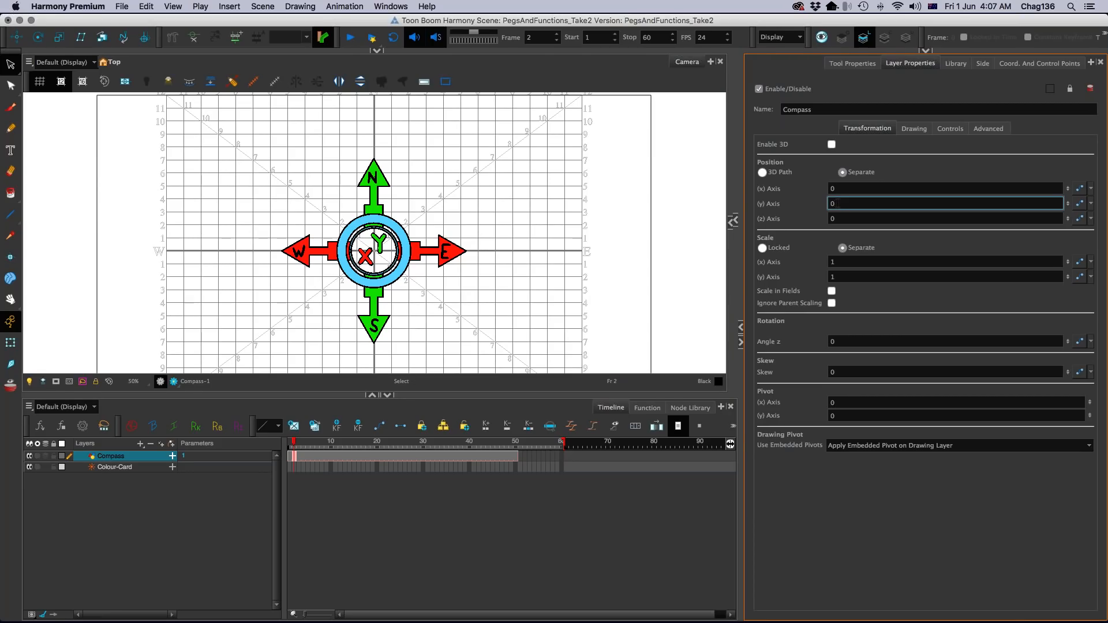
Step: Create function columns for the Compass layer's y-axis position, x-axis scale and Angle z
{"action": "left_click", "coordinate": [1077, 208]}
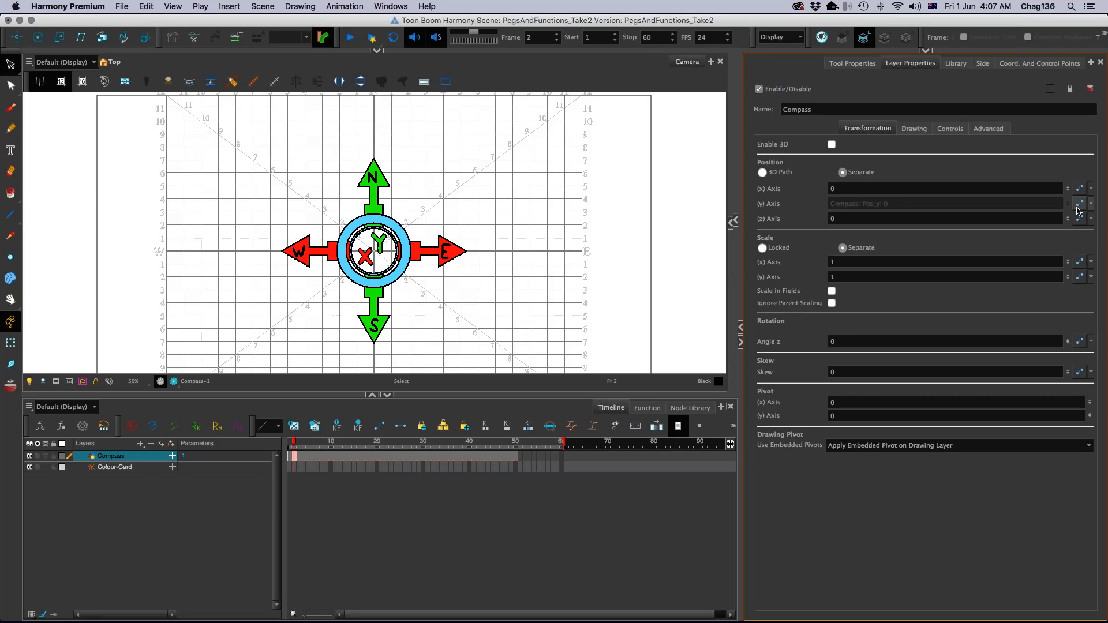
{"action": "left_click", "coordinate": [1080, 265]}
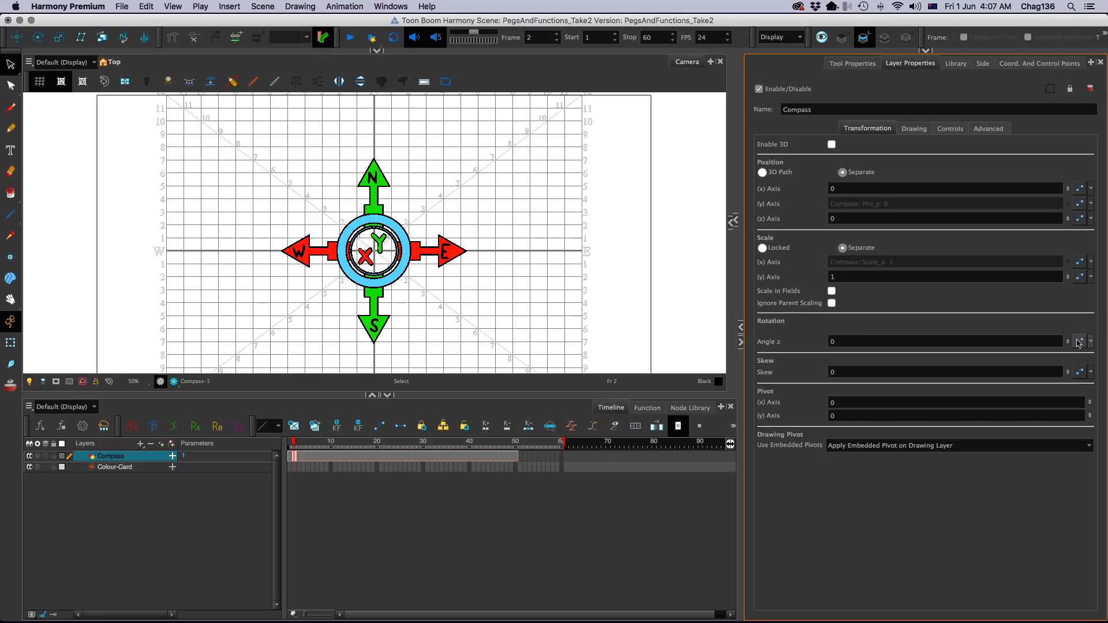
{"action": "left_click", "coordinate": [1078, 342]}
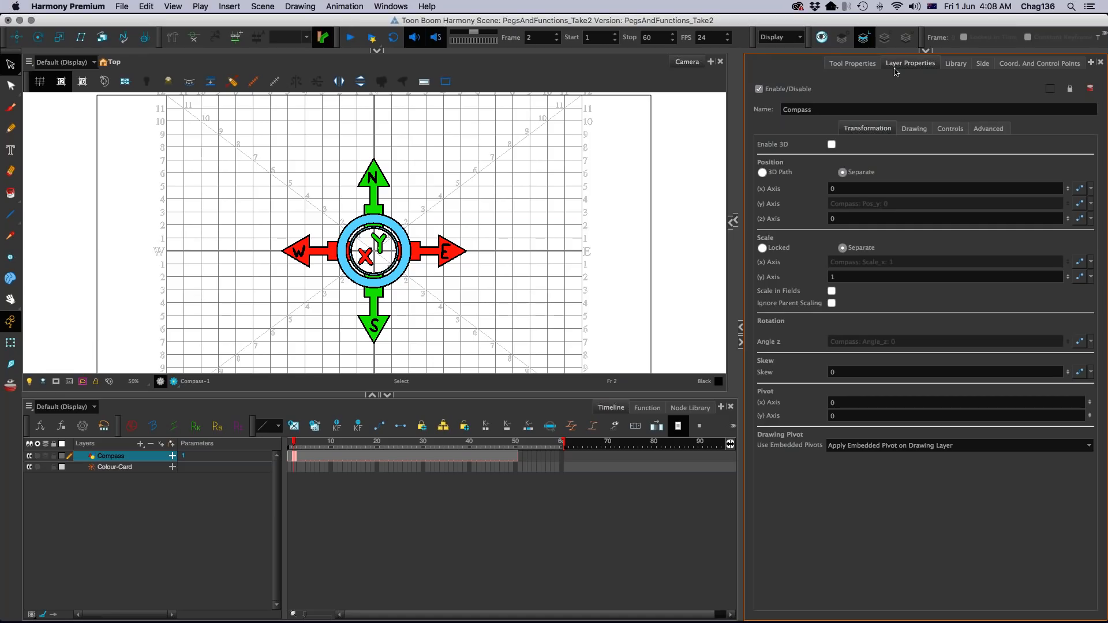
Step: Expand the Xsheet over the layer properties and delete its Compass_Pos_x and Compass_Pos_y columns
{"action": "left_click_drag", "start_coordinate": [896, 49], "coordinate": [898, 615]}
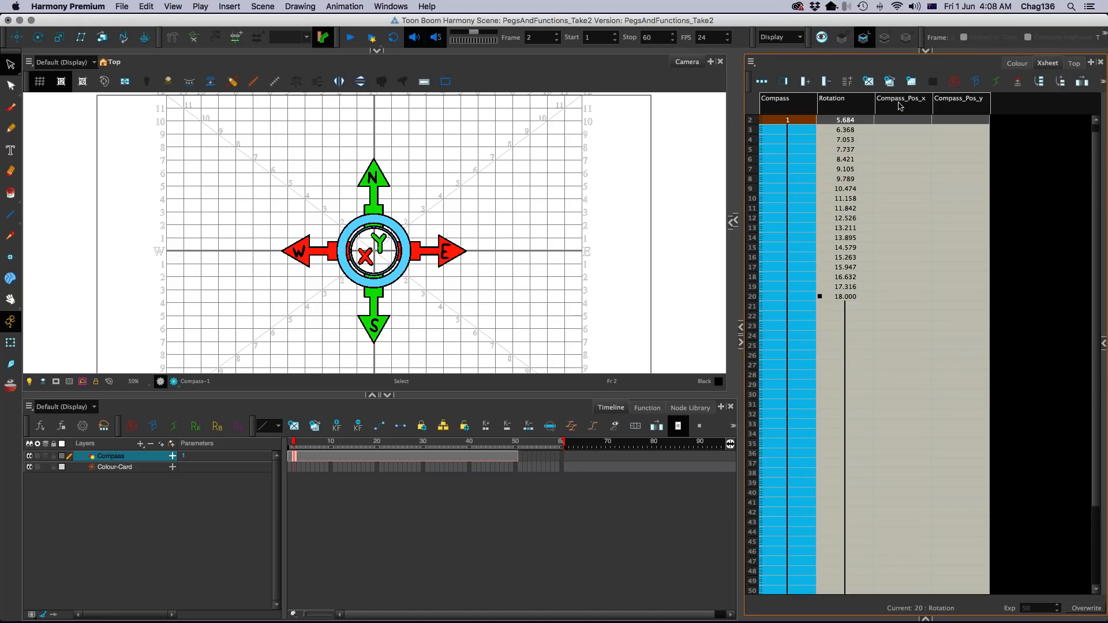
{"action": "left_click", "coordinate": [900, 105]}
{"action": "left_click", "coordinate": [827, 81]}
{"action": "left_click", "coordinate": [890, 103]}
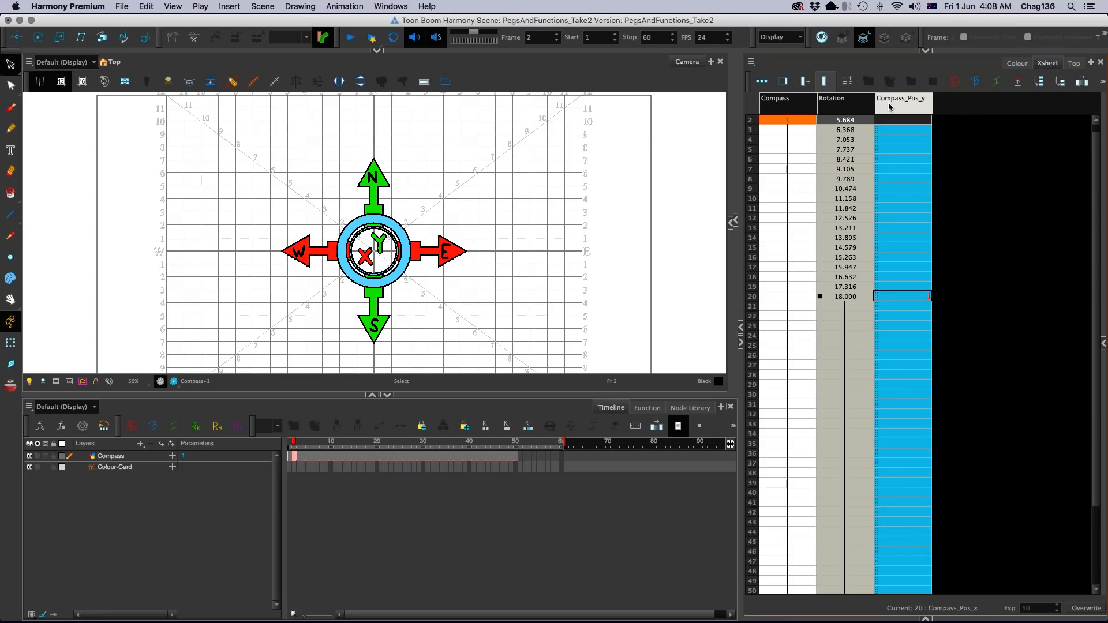
{"action": "left_click", "coordinate": [827, 82]}
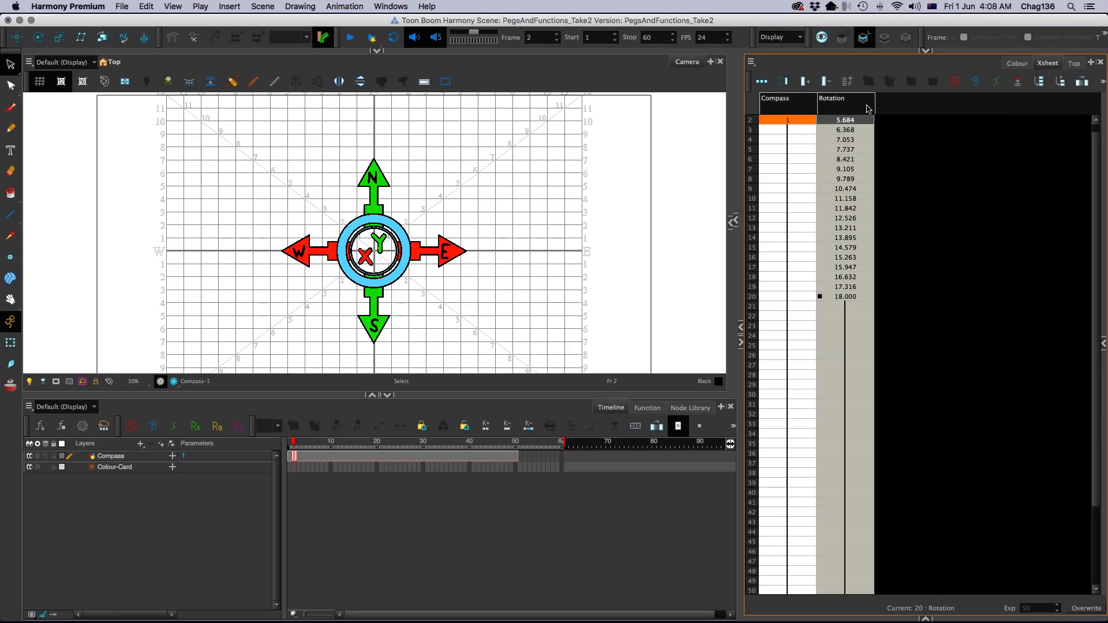
Step: Reveal the Compass layer's function columns beside the Xsheet's main columns and widen the Xsheet view
{"action": "left_click", "coordinate": [905, 248]}
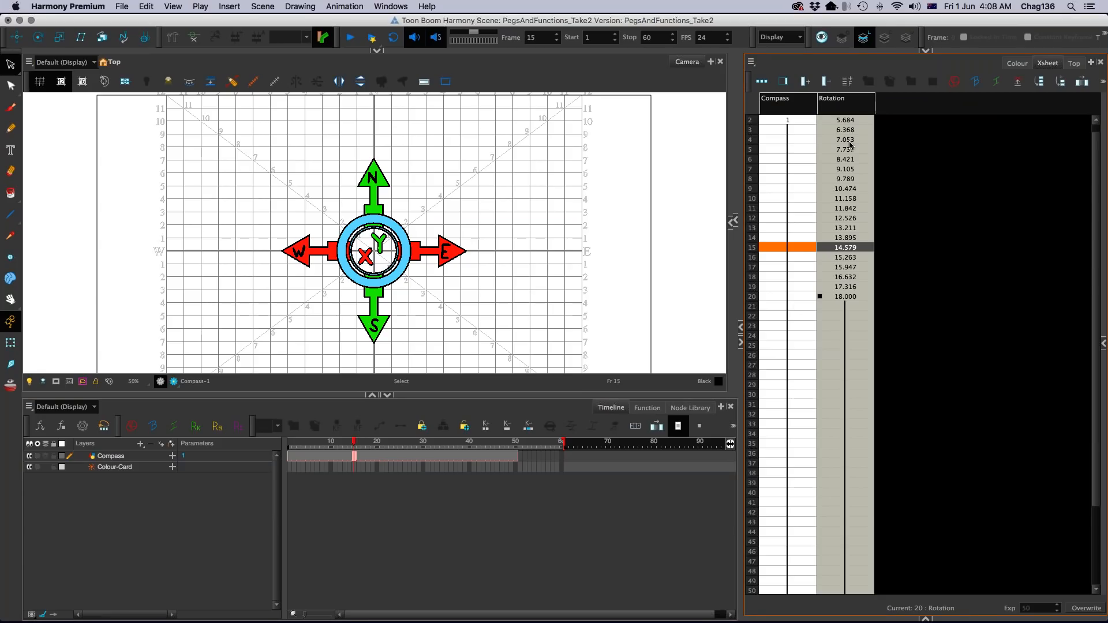
{"action": "left_click", "coordinate": [851, 107]}
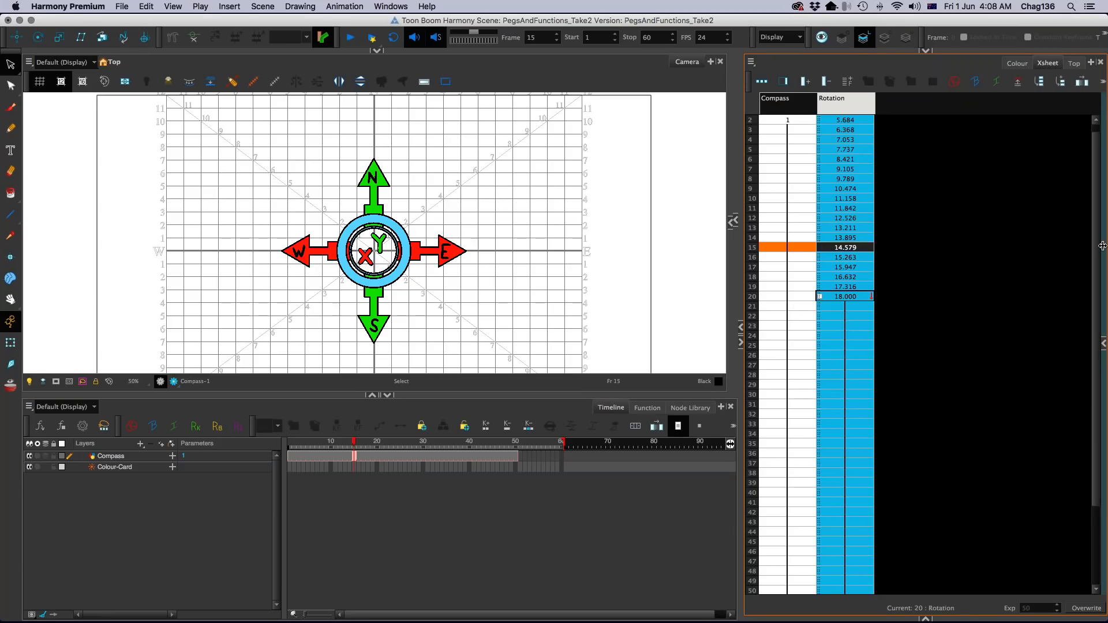
{"action": "left_click_drag", "start_coordinate": [1103, 246], "coordinate": [893, 252]}
{"action": "left_click", "coordinate": [768, 212]}
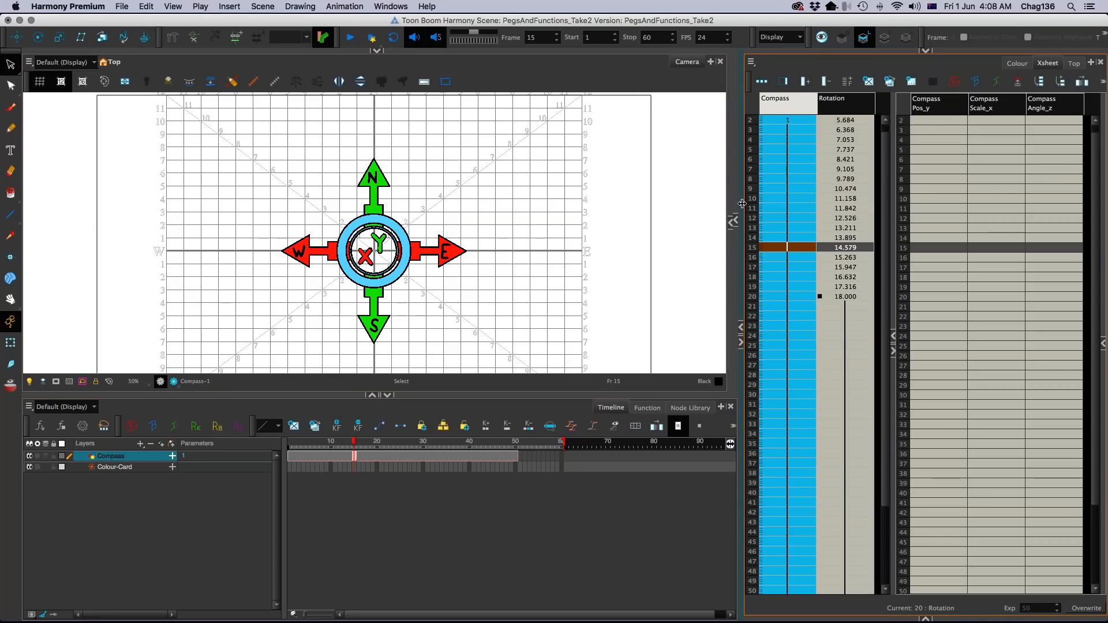
{"action": "left_click_drag", "start_coordinate": [732, 221], "coordinate": [612, 221]}
{"action": "left_click_drag", "start_coordinate": [893, 221], "coordinate": [803, 224]}
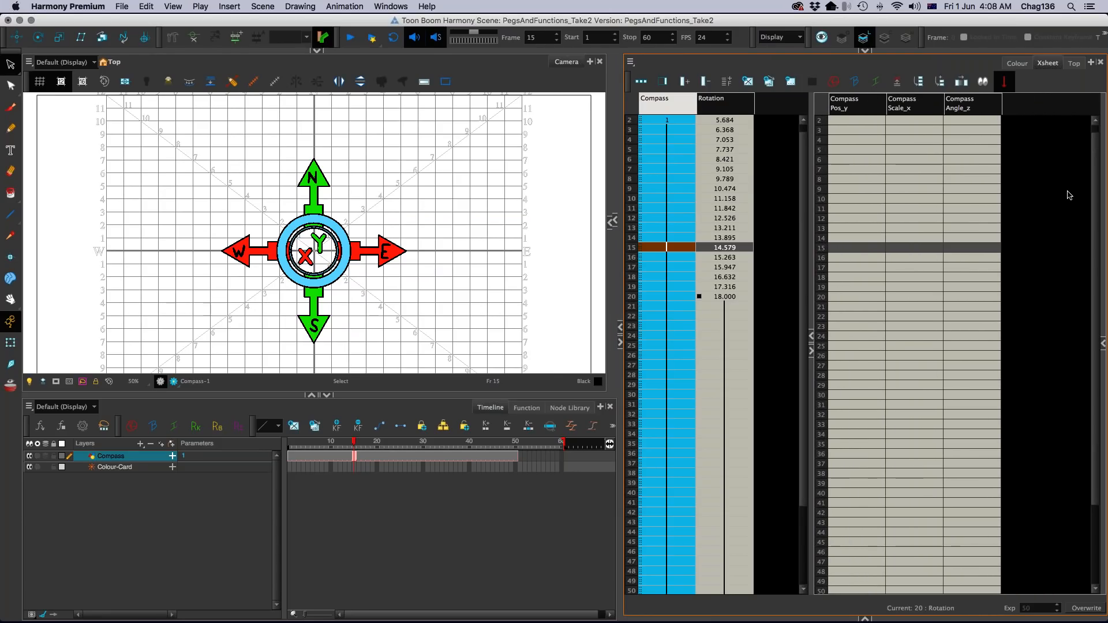
Step: Highlight the Compass Pos_y, Scale_x and Angle_z function columns in turn
{"action": "left_click", "coordinate": [182, 203]}
{"action": "left_click", "coordinate": [859, 104]}
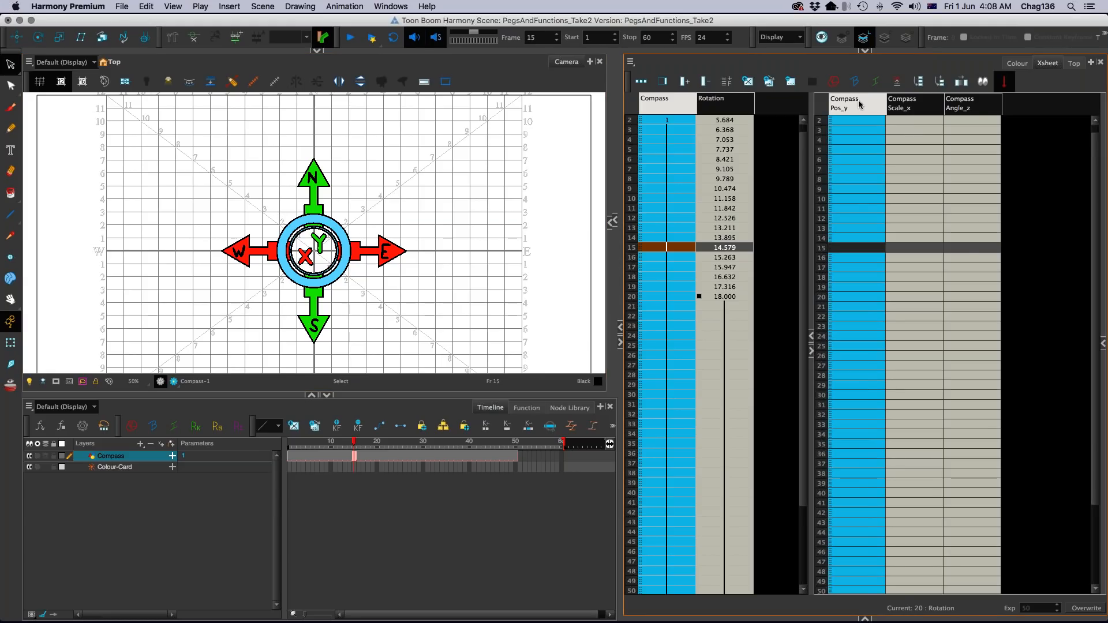
{"action": "left_click", "coordinate": [925, 103]}
{"action": "left_click", "coordinate": [967, 104]}
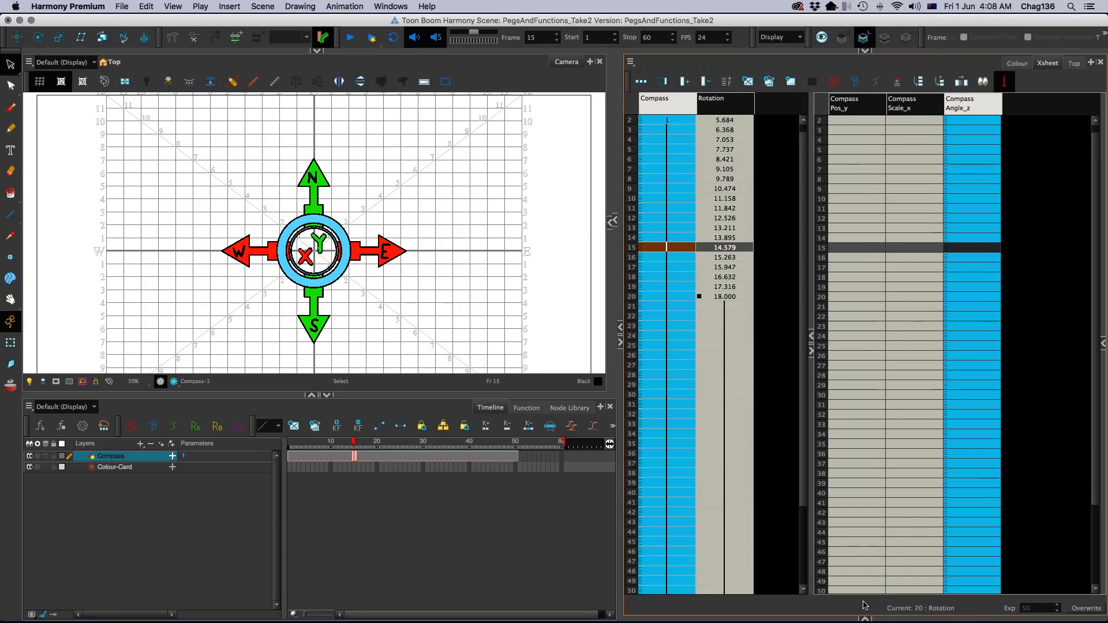
Step: Bring back the Layer Properties view below the Xsheet and adjust the split between them
{"action": "left_click_drag", "start_coordinate": [890, 615], "coordinate": [863, 543]}
{"action": "left_click_drag", "start_coordinate": [901, 619], "coordinate": [871, 569]}
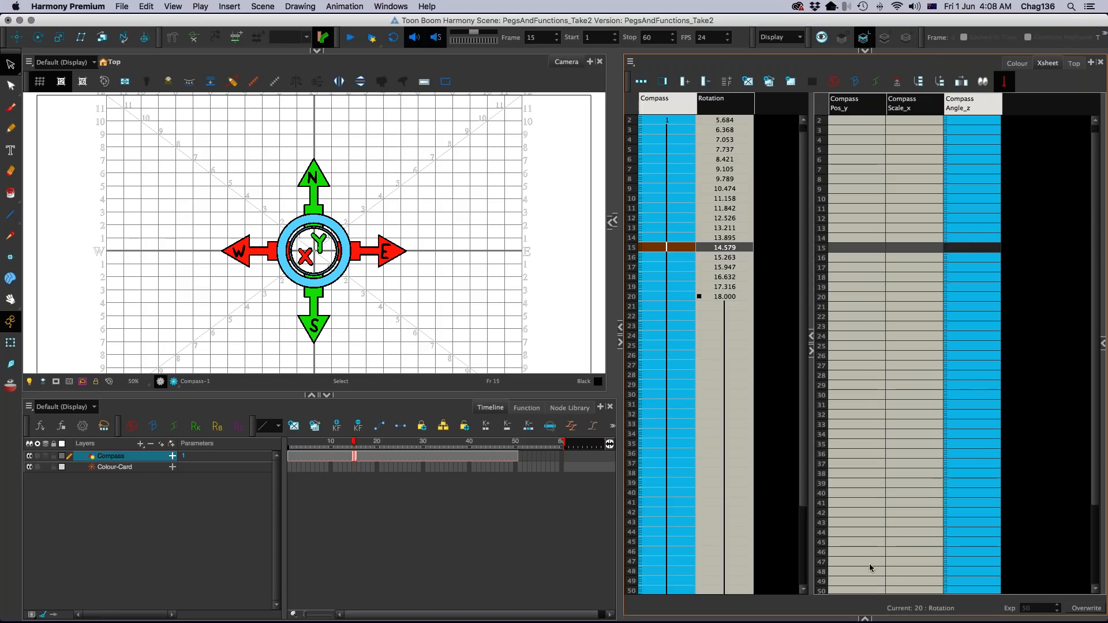
{"action": "left_click", "coordinate": [867, 619]}
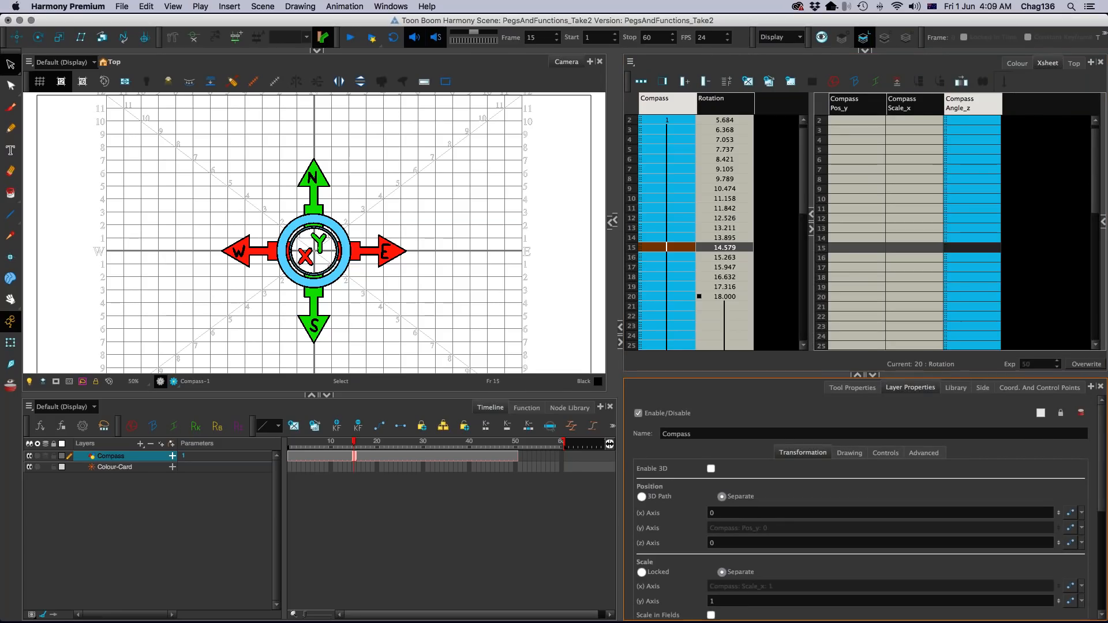
{"action": "left_click_drag", "start_coordinate": [897, 383], "coordinate": [897, 389]}
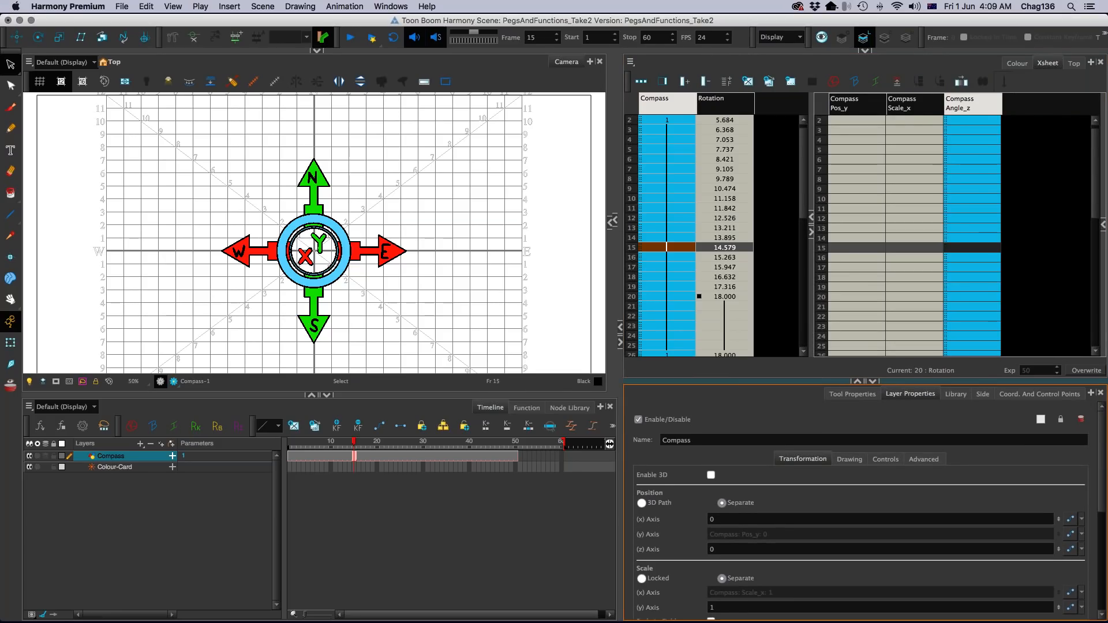
Step: In the Compass Pos_y column, enter 0 at frame 2 and 12 at frame 12
{"action": "left_click", "coordinate": [871, 120]}
{"action": "double_click", "coordinate": [857, 120]}
{"action": "type", "text": "0"}
{"action": "key", "text": "Return"}
{"action": "left_click", "coordinate": [857, 220]}
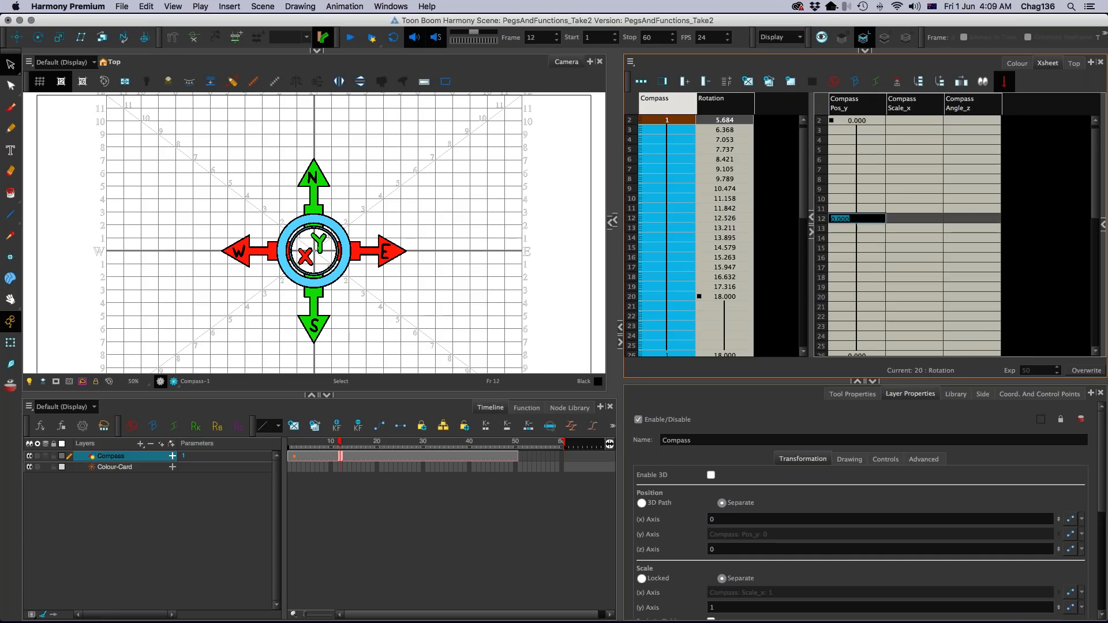
{"action": "type", "text": "12"}
{"action": "key", "text": "Return"}
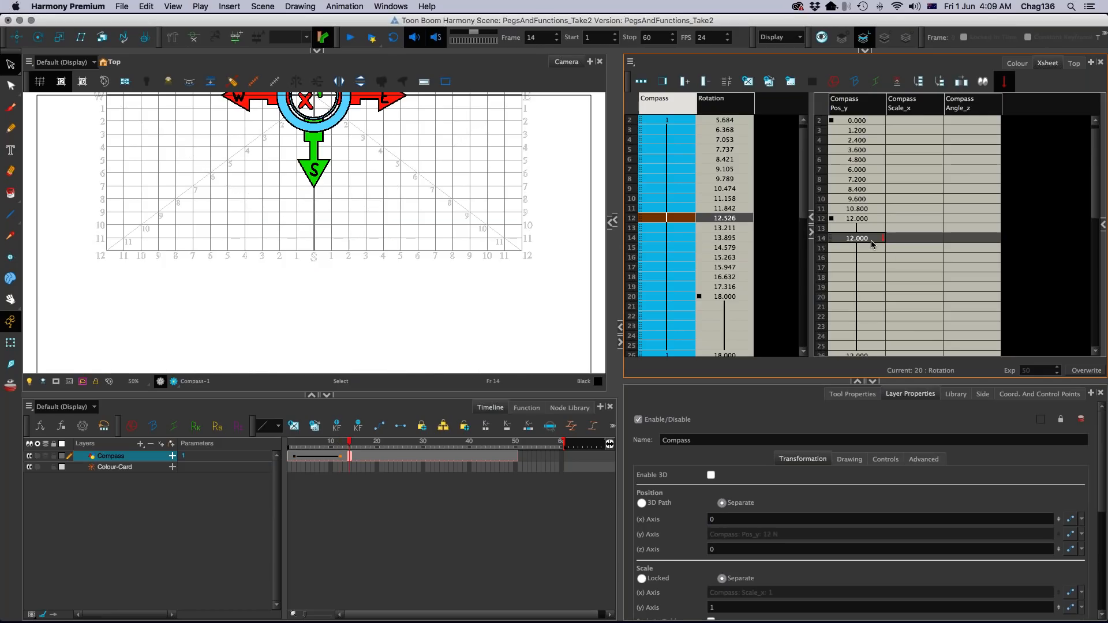
Step: Move the timeline to frame 13 and hide the field grid in the camera view
{"action": "left_click", "coordinate": [870, 237]}
{"action": "scroll", "coordinate": [296, 208], "scroll_direction": "up", "scroll_amount": 3}
{"action": "scroll", "coordinate": [296, 209], "scroll_direction": "down", "scroll_amount": 1}
{"action": "key", "text": "1"}
{"action": "key", "text": "1"}
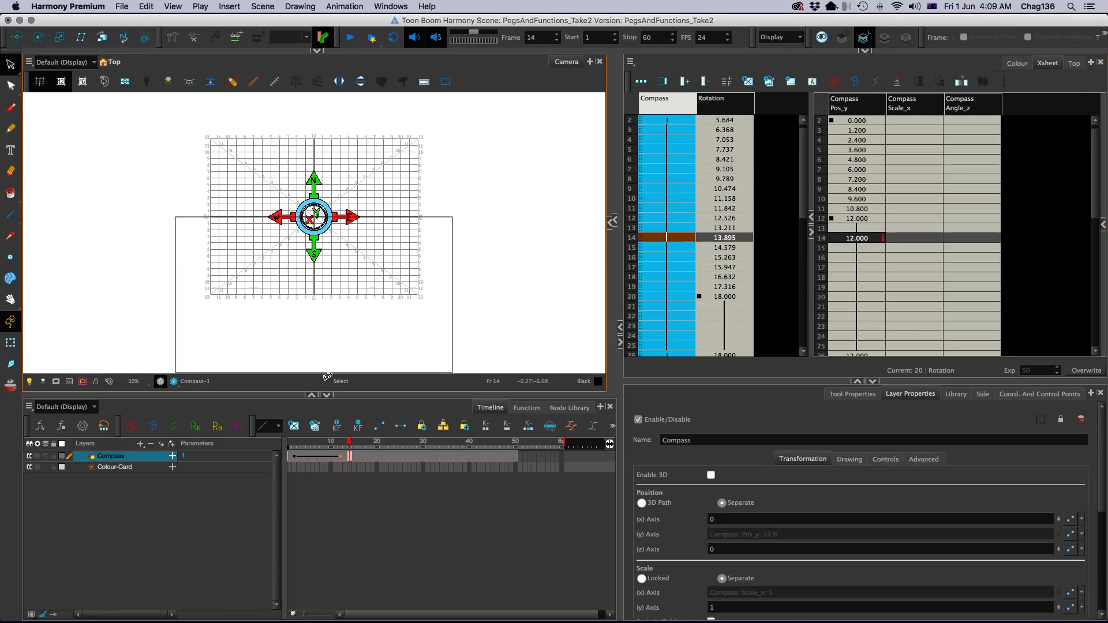
{"action": "mouse_move", "coordinate": [350, 444]}
{"action": "left_mouse_down"}
{"action": "mouse_move", "coordinate": [303, 445]}
{"action": "mouse_move", "coordinate": [344, 445]}
{"action": "left_mouse_up"}
{"action": "left_click", "coordinate": [62, 84]}
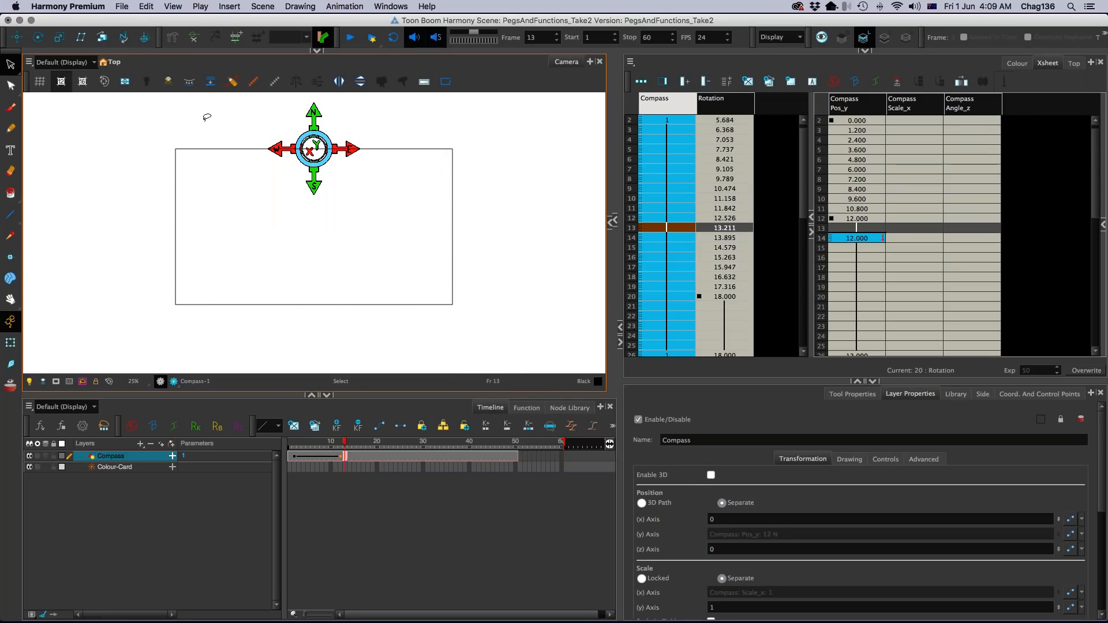
Step: Set the Compass Pos_y value at frame 13 to -12
{"action": "double_click", "coordinate": [840, 239]}
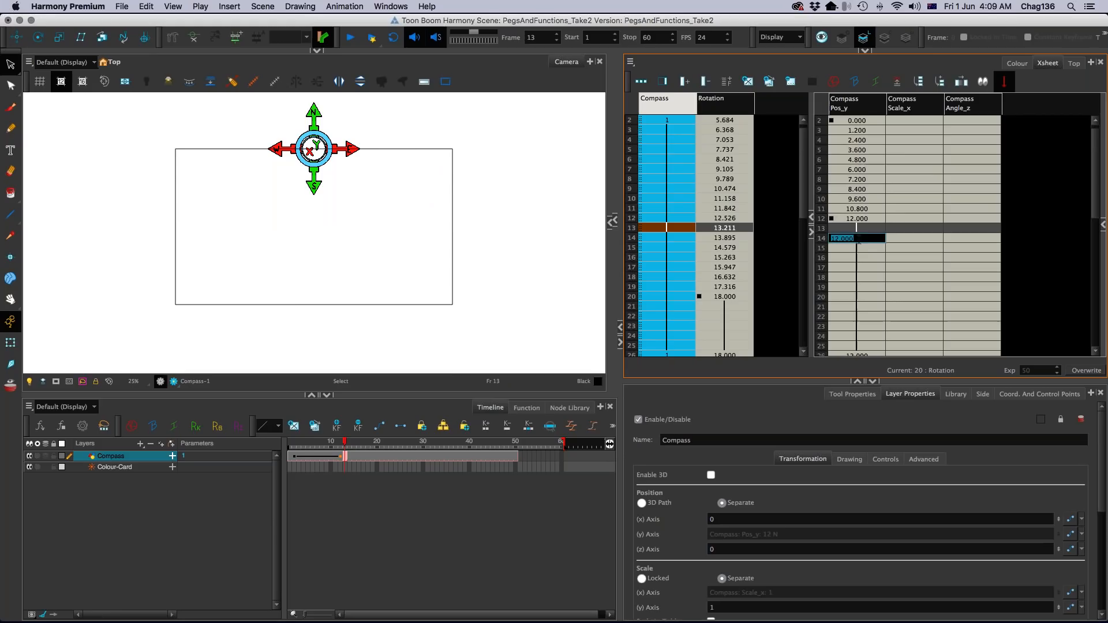
{"action": "left_click", "coordinate": [831, 229]}
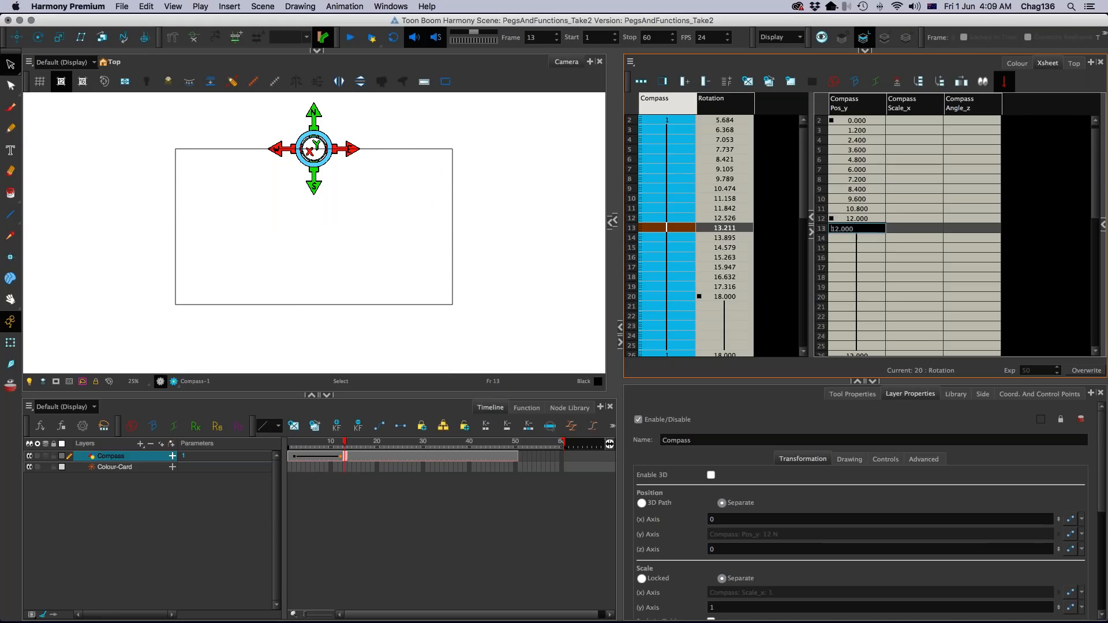
{"action": "type", "text": "-"}
{"action": "left_click", "coordinate": [837, 247]}
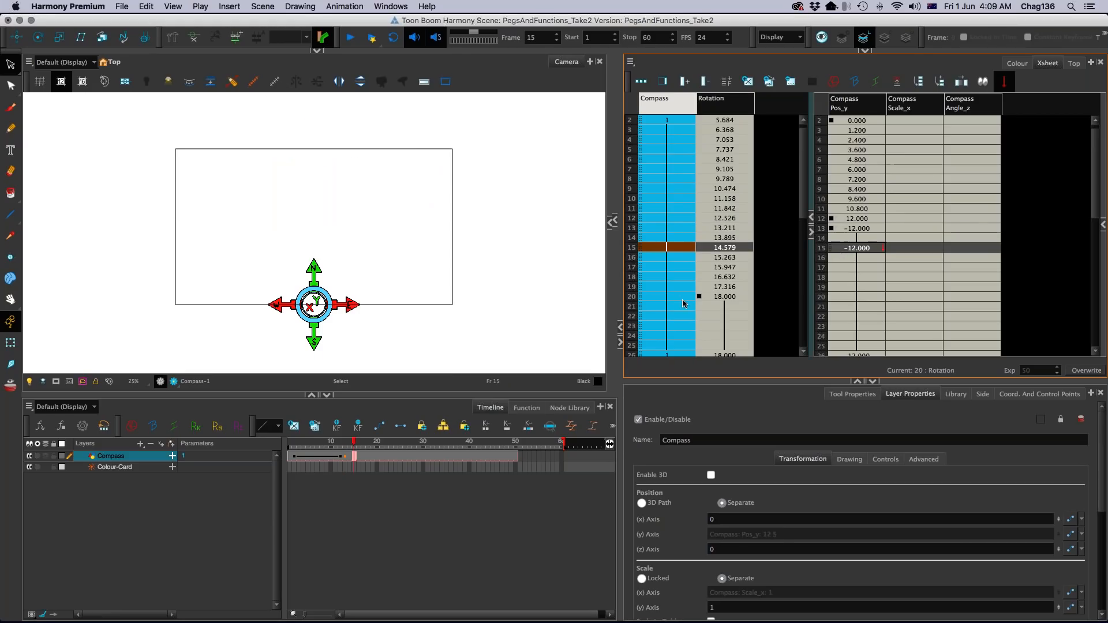
Step: At frame 9, open the Compass y-position function in an enlarged Bezier Editor and select its keyframes at frames 2 and 12
{"action": "left_click_drag", "start_coordinate": [352, 443], "coordinate": [328, 441]}
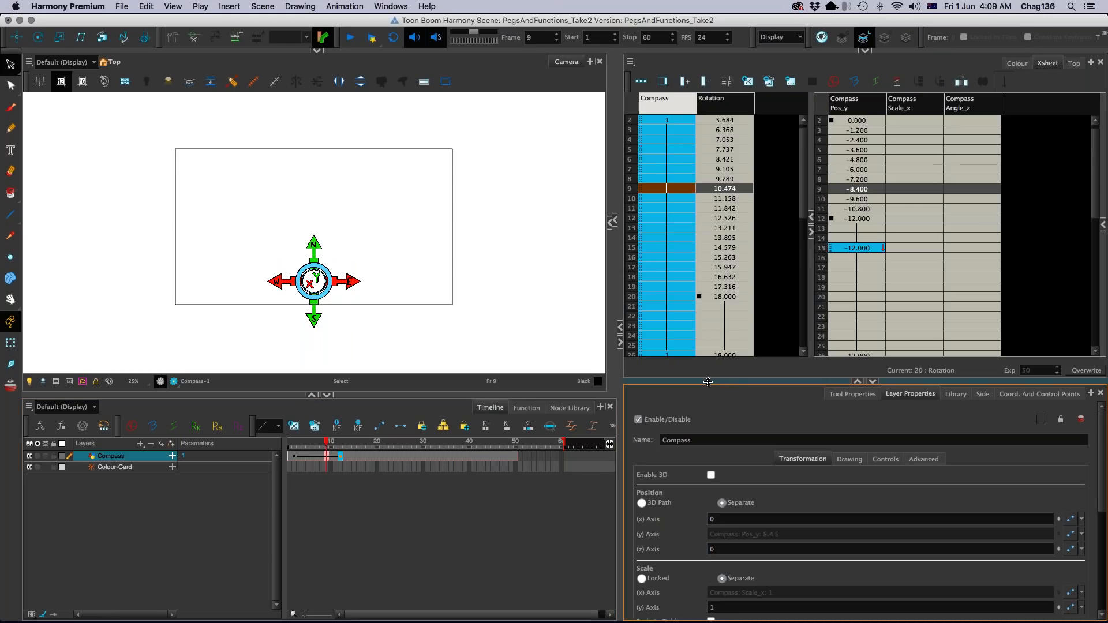
{"action": "left_click_drag", "start_coordinate": [706, 319], "coordinate": [705, 178]}
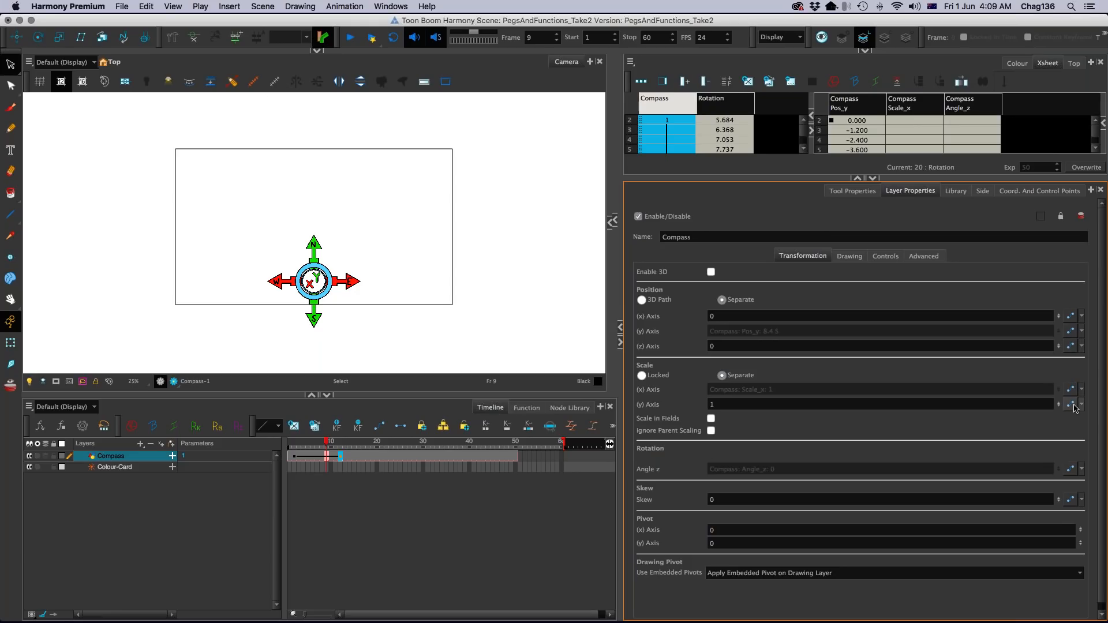
{"action": "left_click", "coordinate": [1070, 332]}
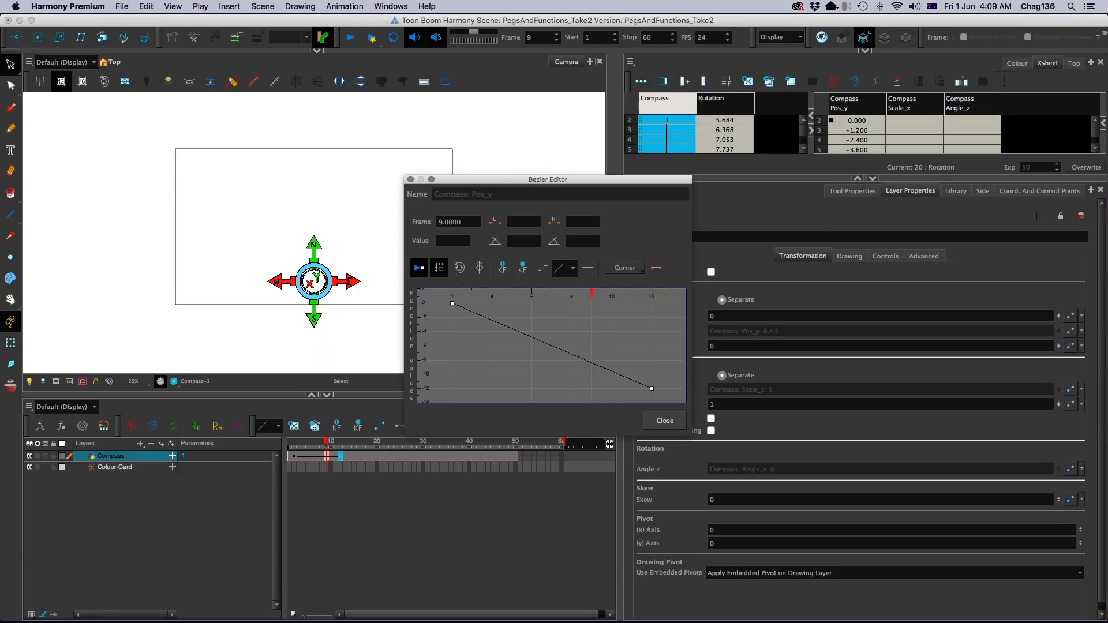
{"action": "left_click_drag", "start_coordinate": [624, 183], "coordinate": [614, 122]}
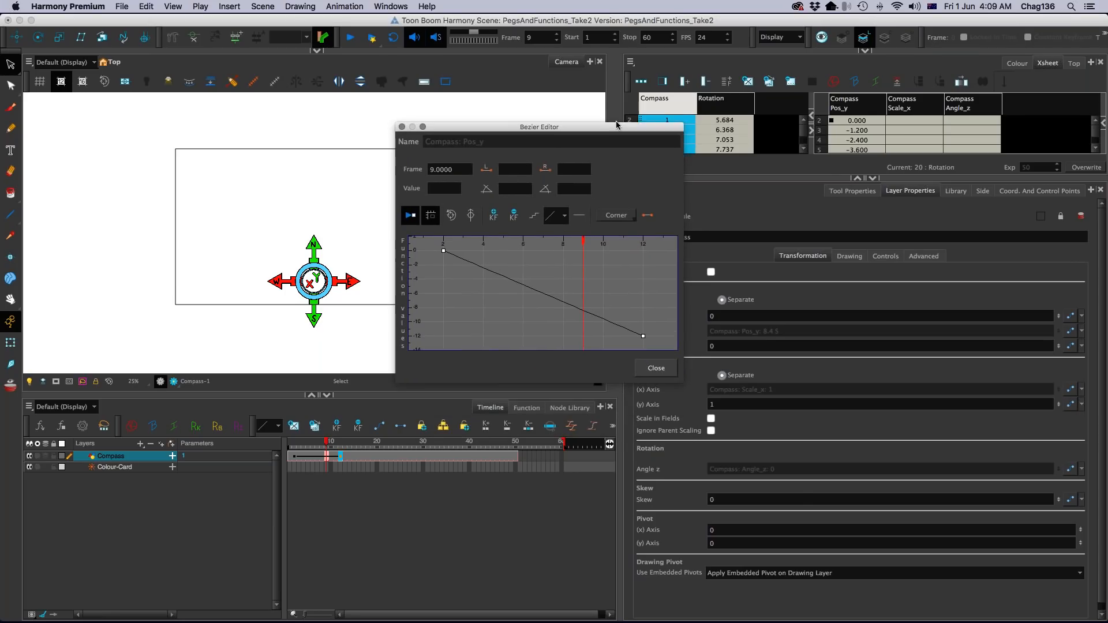
{"action": "left_click_drag", "start_coordinate": [681, 373], "coordinate": [910, 501]}
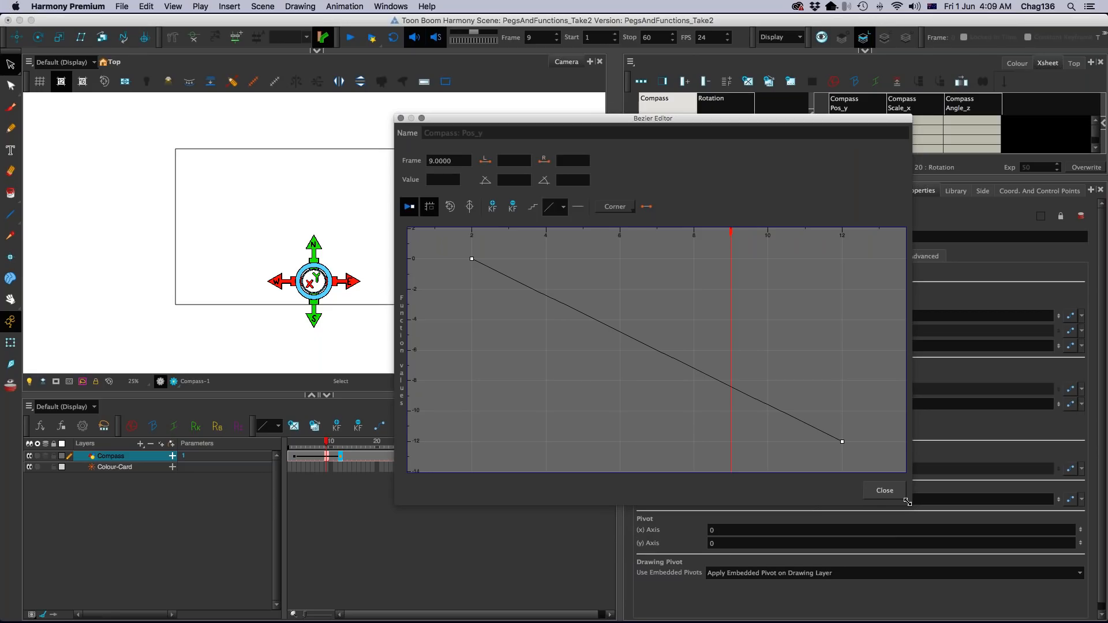
{"action": "left_click", "coordinate": [472, 259]}
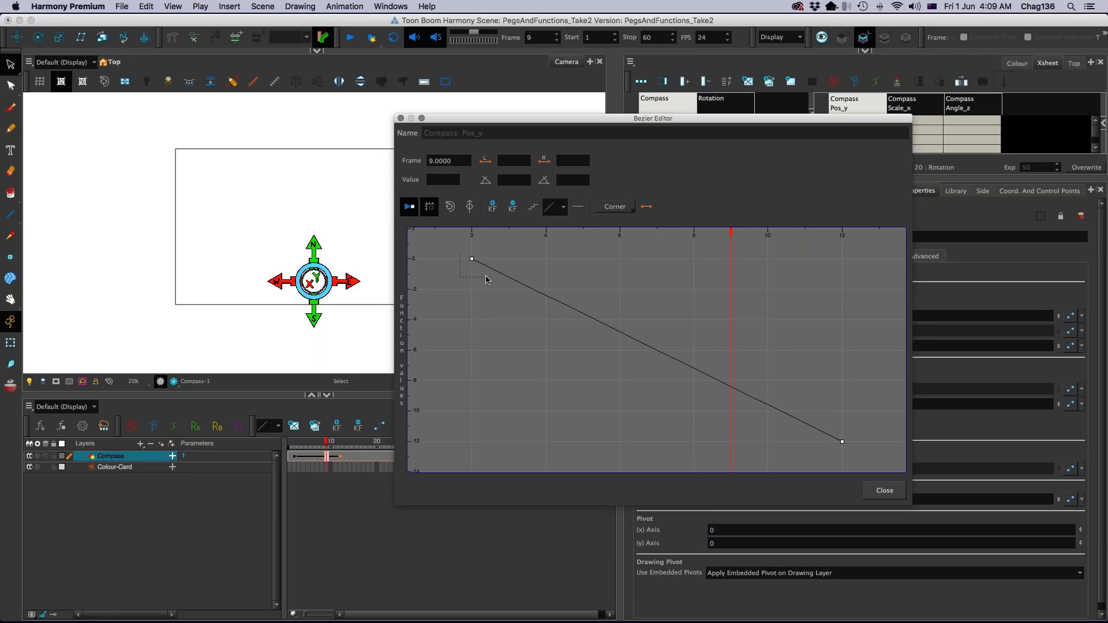
{"action": "left_click", "coordinate": [841, 441]}
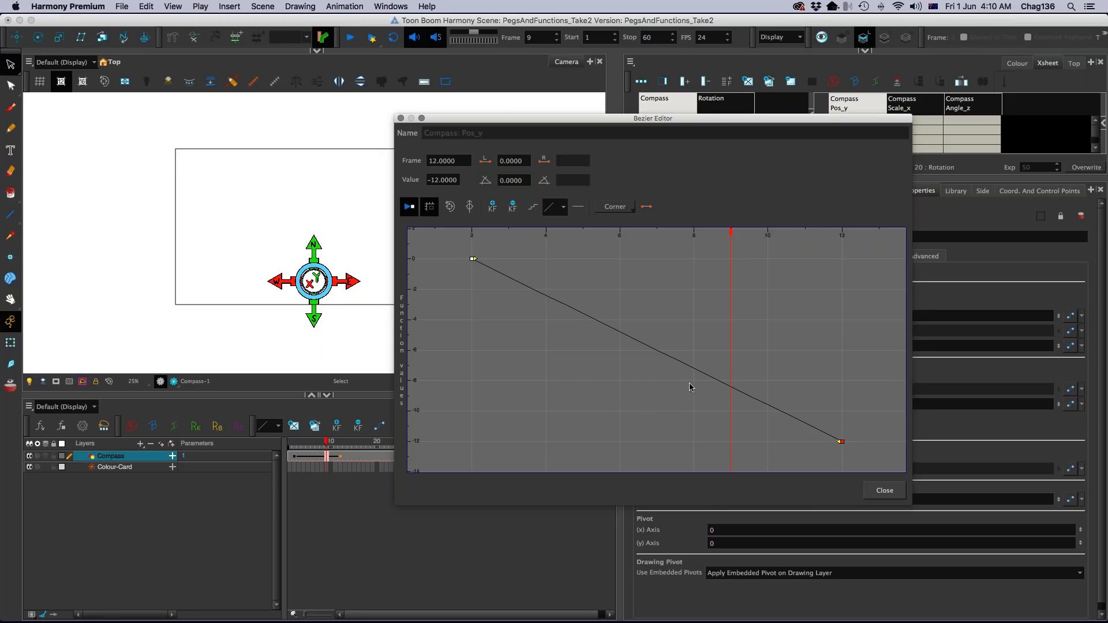
Step: Add a keyframe at frame 7 to the Compass y-position curve and set its value to about -4.75
{"action": "left_click", "coordinate": [628, 368]}
{"action": "left_click", "coordinate": [646, 364]}
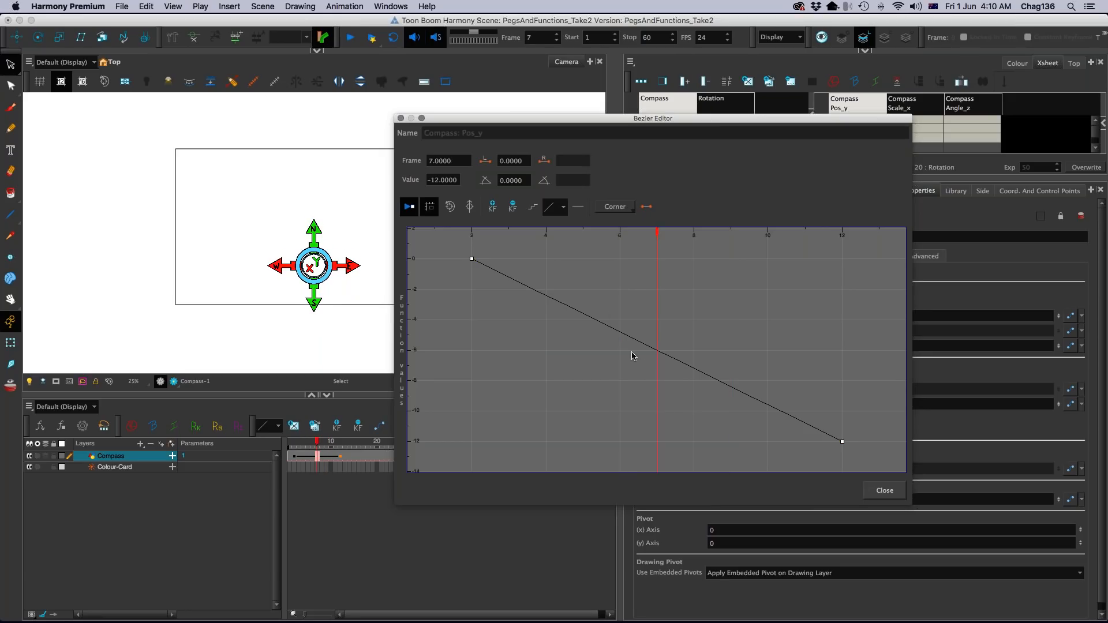
{"action": "left_click", "coordinate": [492, 208]}
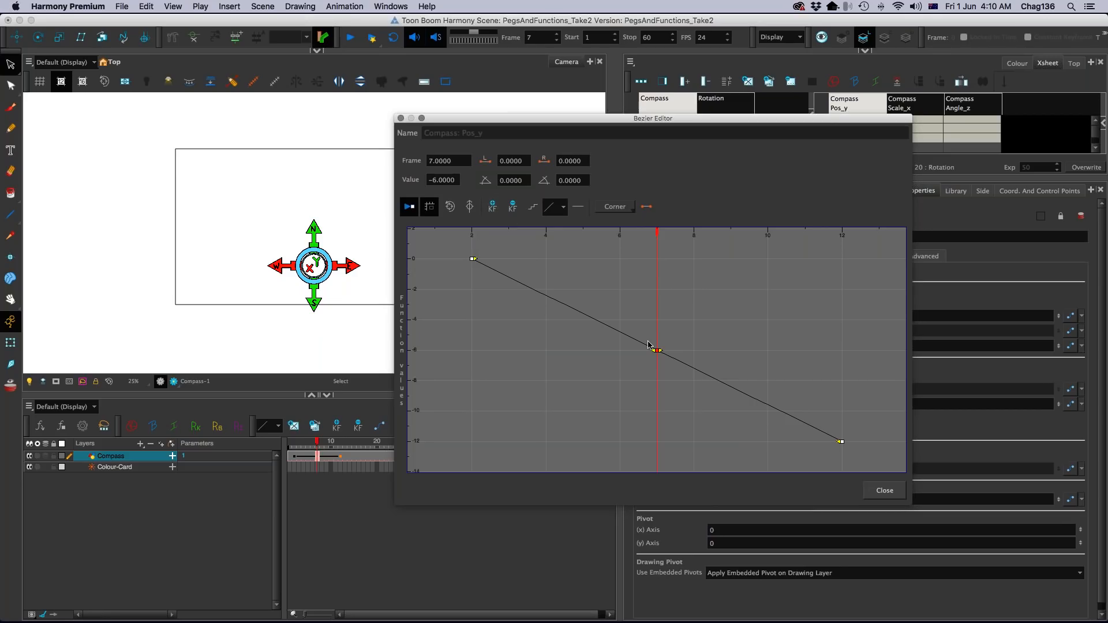
{"action": "left_click_drag", "start_coordinate": [657, 352], "coordinate": [657, 398]}
Step: Extend the incoming handle at frame 7 and the outgoing handle at frame 2 nearly horizontally, each about 1.8 long
{"action": "left_click_drag", "start_coordinate": [656, 361], "coordinate": [587, 332]}
{"action": "left_click", "coordinate": [472, 259]}
{"action": "left_click_drag", "start_coordinate": [473, 259], "coordinate": [538, 260]}
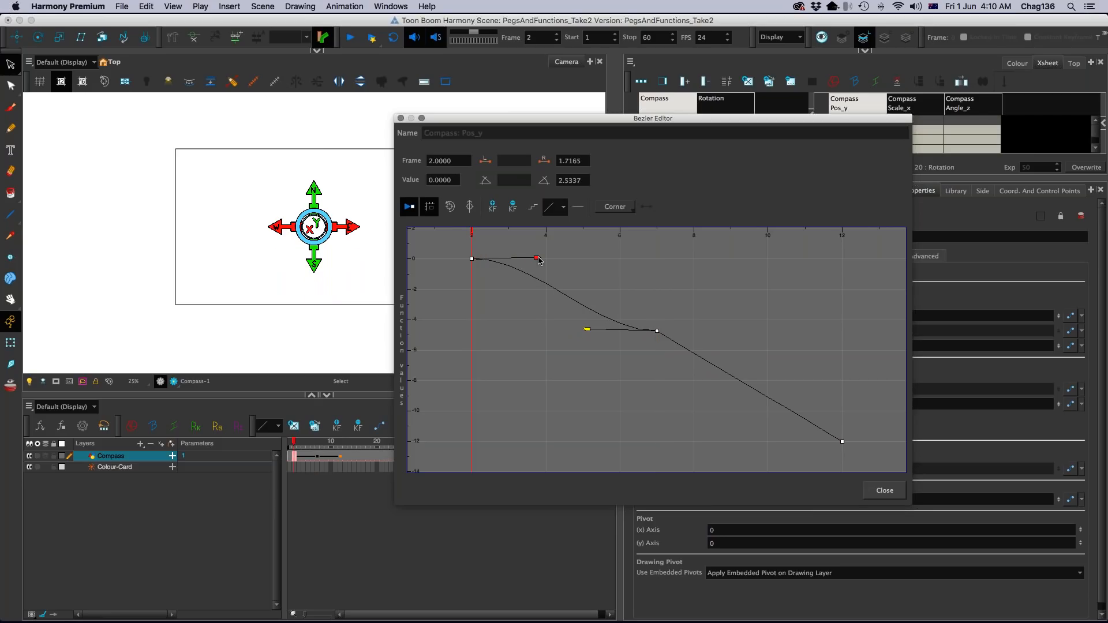
{"action": "left_click_drag", "start_coordinate": [538, 260], "coordinate": [541, 258]}
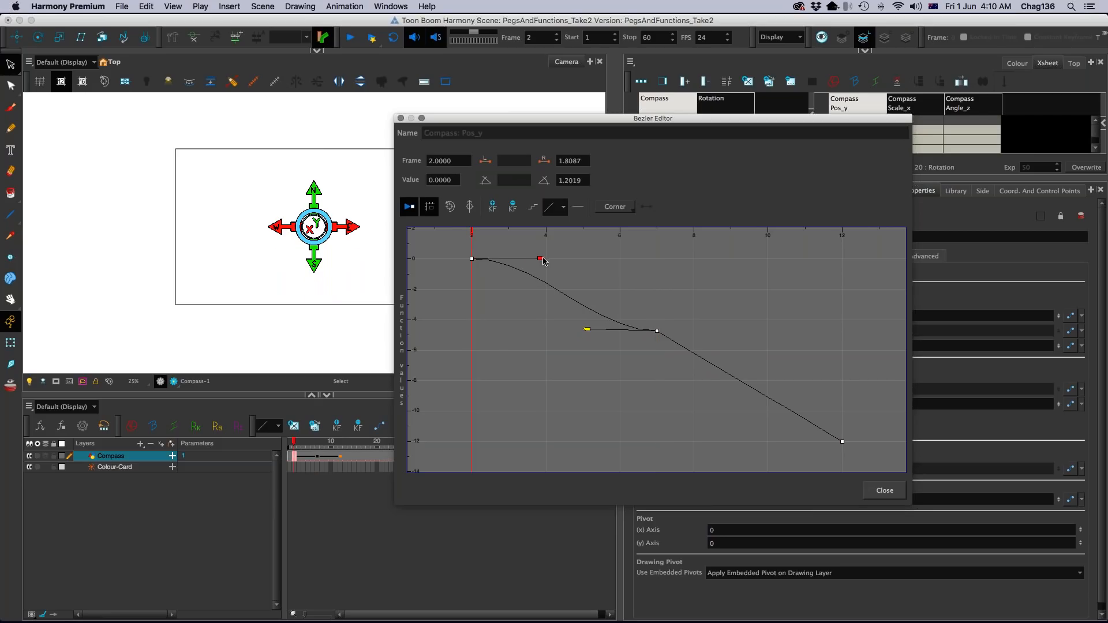
Step: Raise the outgoing handle at frame 7 to about 67 degrees with a length of about 3.5
{"action": "left_click", "coordinate": [658, 331]}
{"action": "left_click_drag", "start_coordinate": [664, 336], "coordinate": [747, 285]}
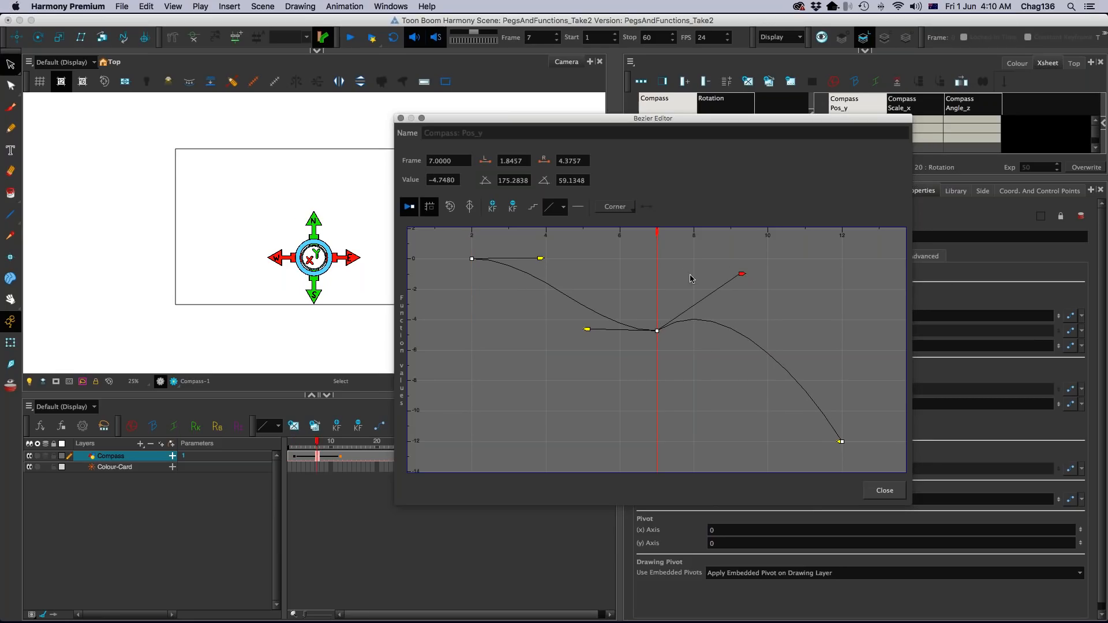
{"action": "left_click", "coordinate": [657, 331]}
{"action": "left_click_drag", "start_coordinate": [741, 274], "coordinate": [710, 284]}
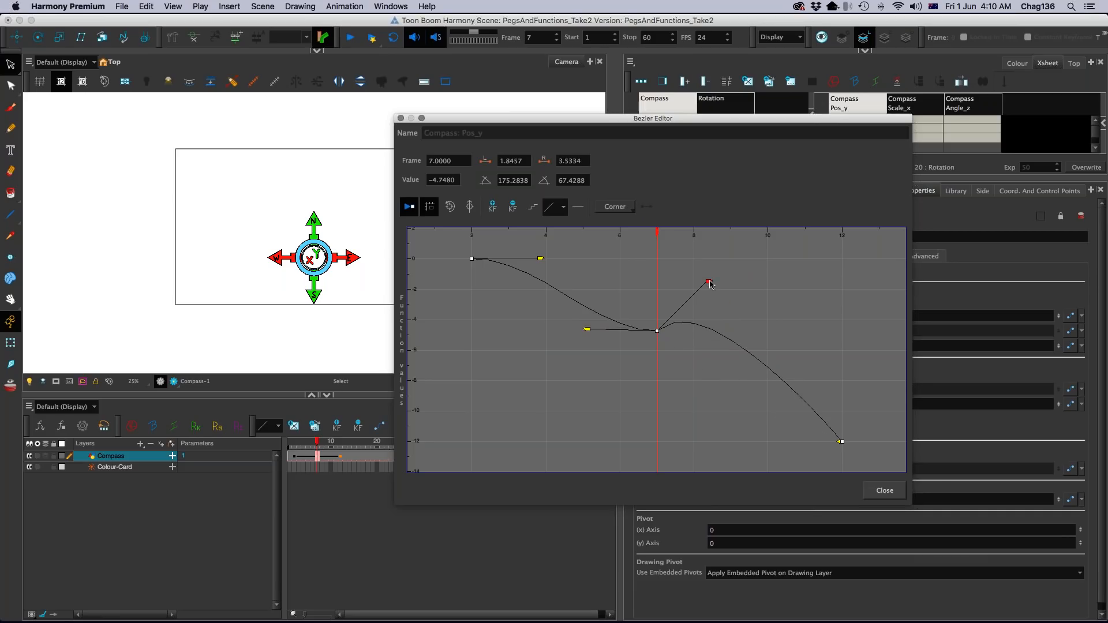
Step: Set the frame 7 keyframe's continuity to Straight and try out different handle angles and lengths
{"action": "left_click", "coordinate": [657, 331]}
{"action": "left_click_drag", "start_coordinate": [642, 309], "coordinate": [674, 353]}
{"action": "left_click", "coordinate": [617, 206]}
{"action": "left_click", "coordinate": [620, 232]}
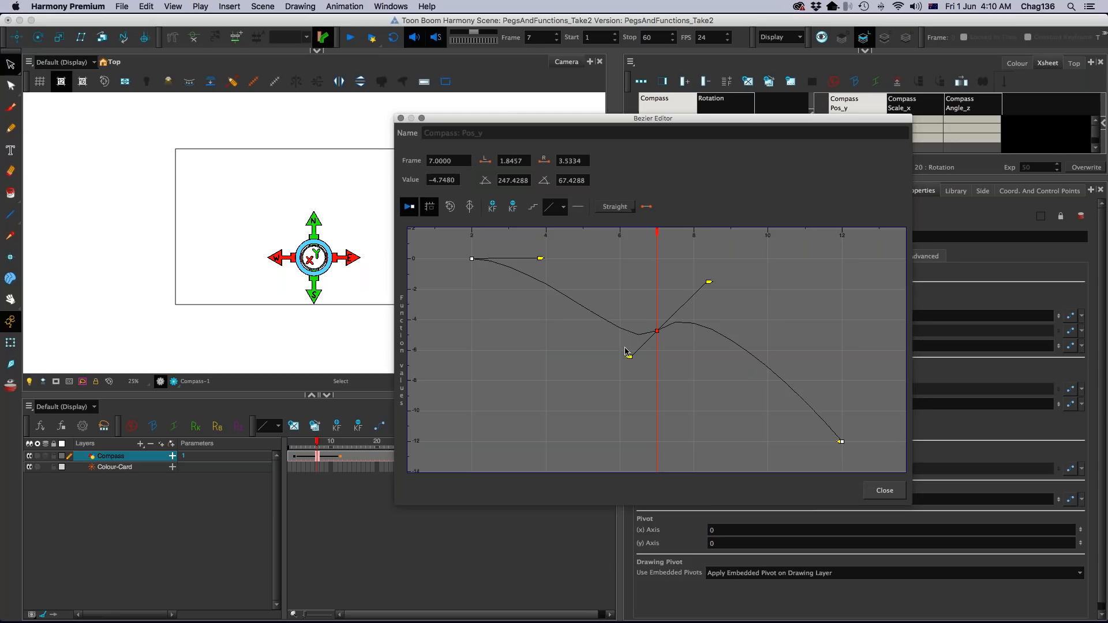
{"action": "left_click_drag", "start_coordinate": [628, 361], "coordinate": [634, 331]}
{"action": "left_click_drag", "start_coordinate": [552, 321], "coordinate": [617, 331]}
Step: Set the frame 7 keyframe's continuity to Smooth and reshape it with handles about 1.12 long and a value of about -5.36
{"action": "left_click", "coordinate": [614, 207]}
{"action": "left_click", "coordinate": [616, 237]}
{"action": "left_click_drag", "start_coordinate": [790, 331], "coordinate": [658, 341]}
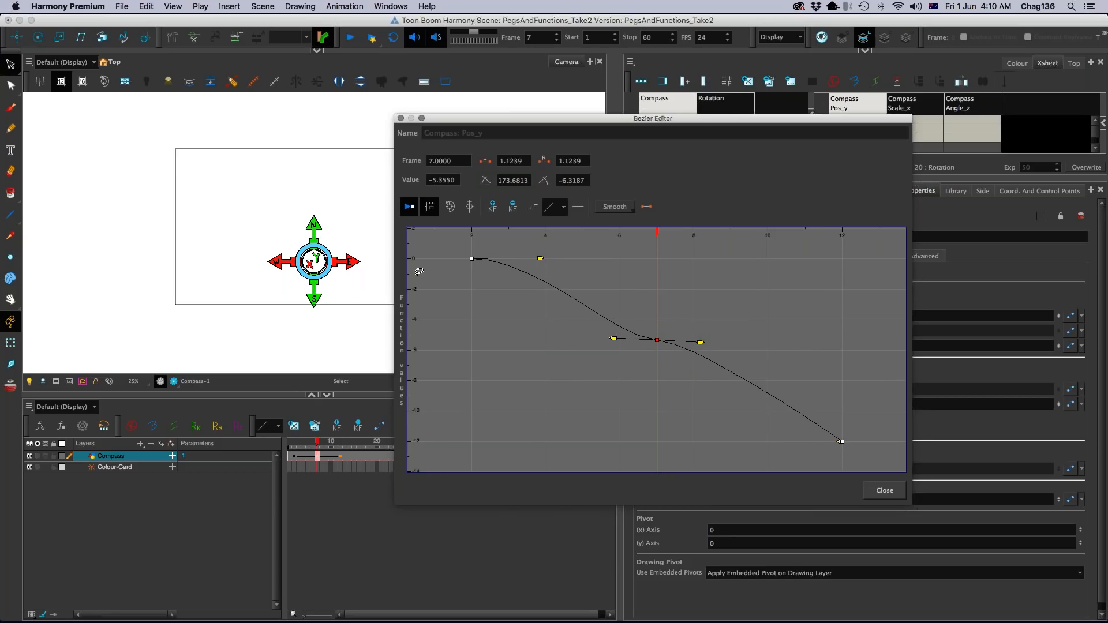
Step: Apply the S-shaped ease preset to all three y-position keyframes, preview frame 4 and close the Bezier Editor
{"action": "left_click_drag", "start_coordinate": [458, 249], "coordinate": [874, 454]}
{"action": "left_click", "coordinate": [548, 208]}
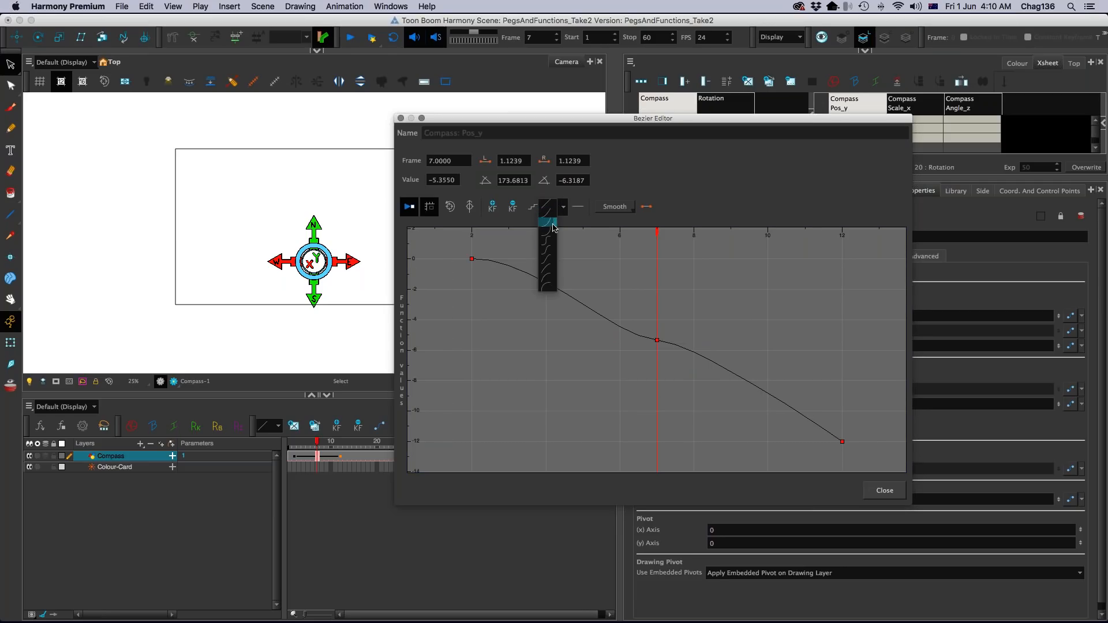
{"action": "left_click", "coordinate": [547, 252]}
{"action": "left_click", "coordinate": [553, 345]}
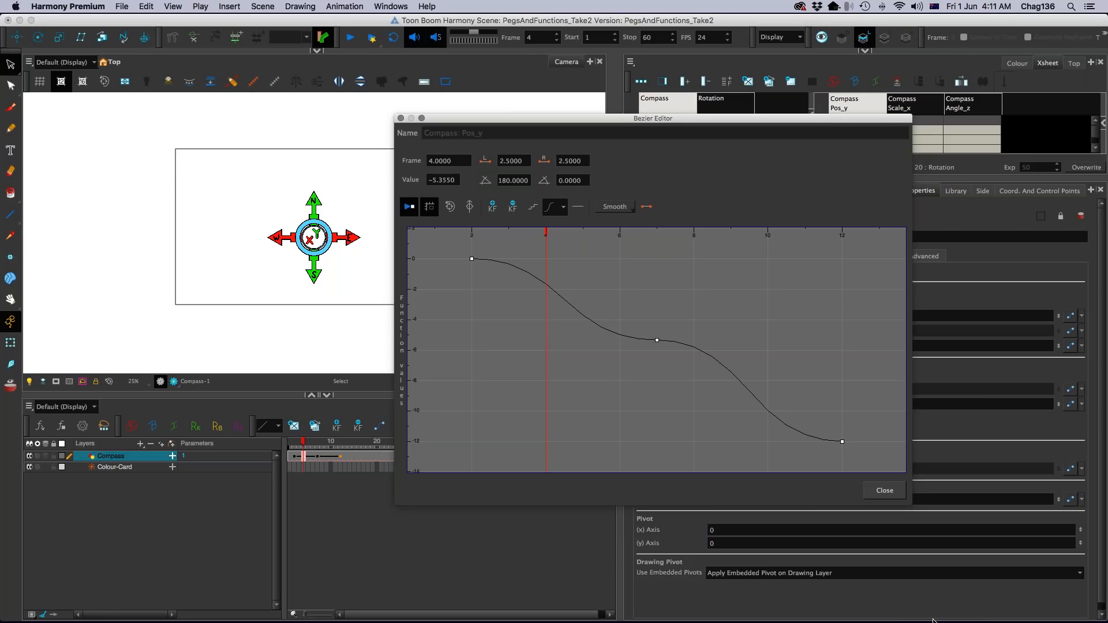
{"action": "left_click", "coordinate": [885, 490]}
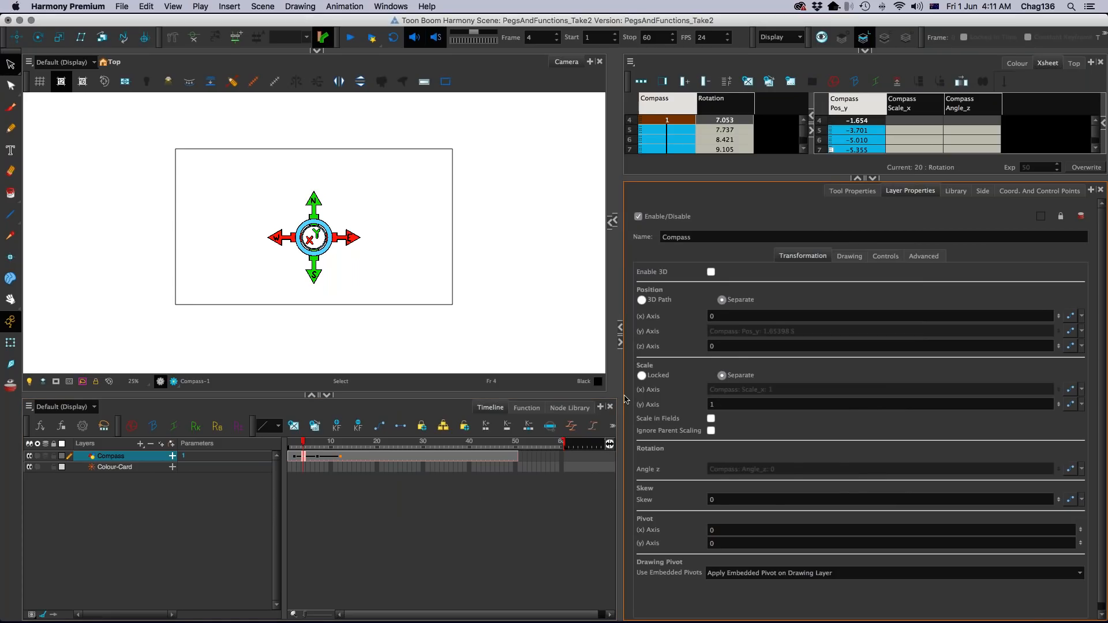
Step: Enlarge the Camera and Timeline views and hide the timeline's parameter values
{"action": "left_click_drag", "start_coordinate": [622, 400], "coordinate": [694, 403]}
{"action": "left_click_drag", "start_coordinate": [620, 403], "coordinate": [831, 402]}
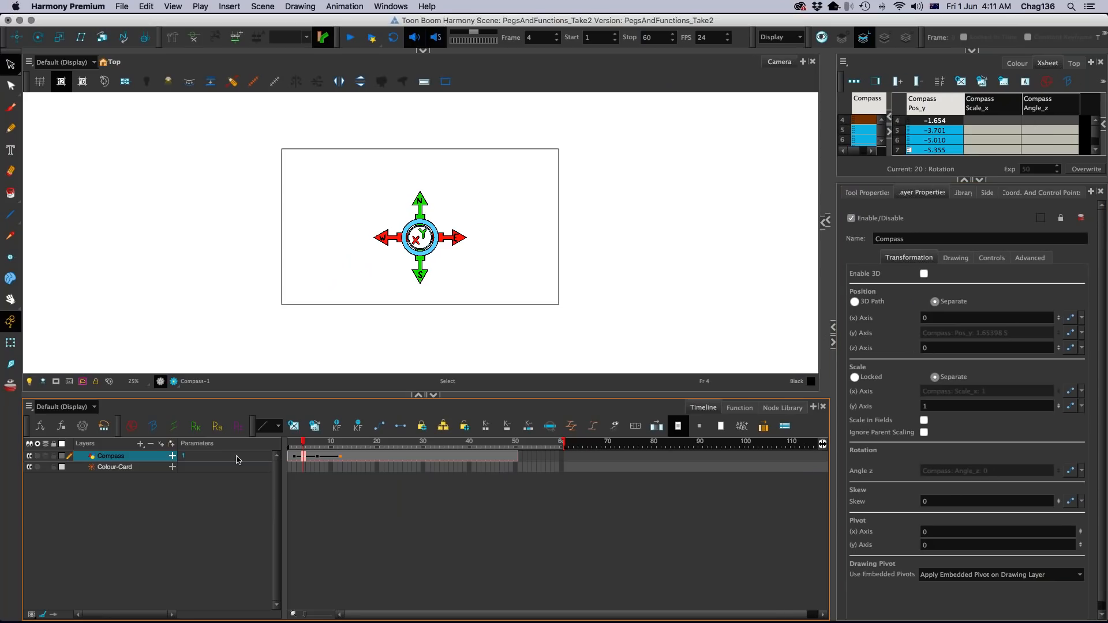
{"action": "left_click", "coordinate": [52, 615]}
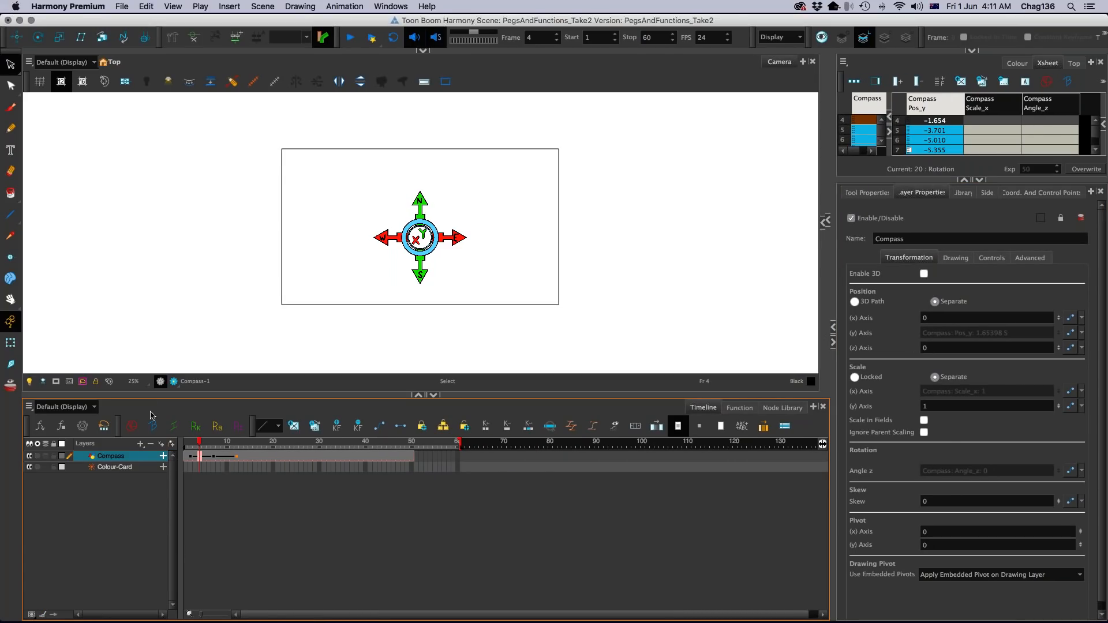
{"action": "left_click_drag", "start_coordinate": [162, 396], "coordinate": [162, 380]}
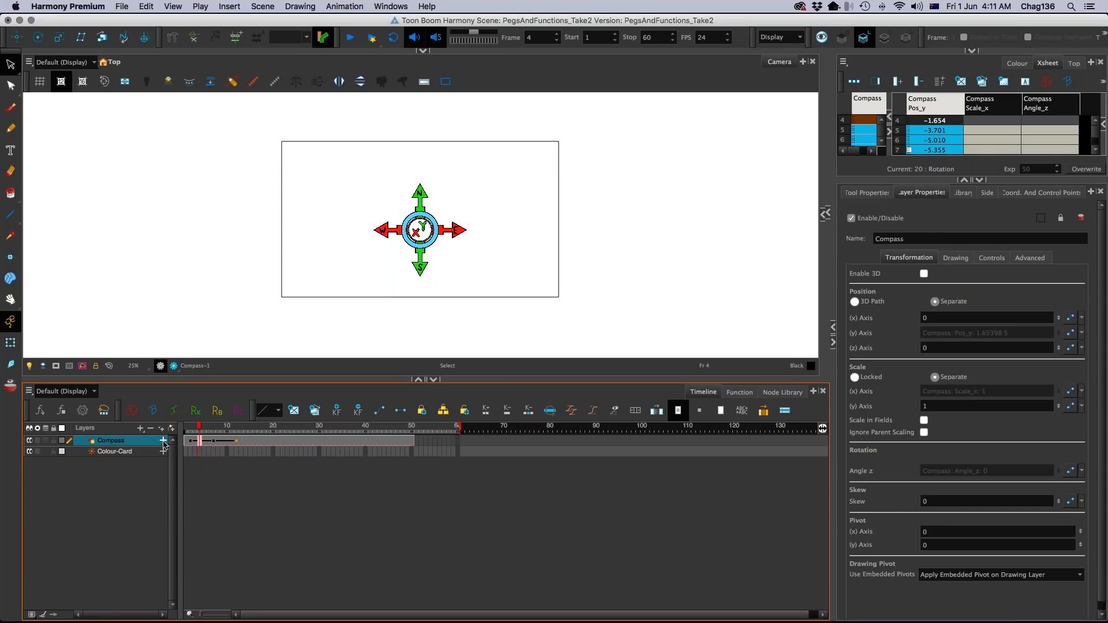
Step: Expand the Compass layer in the timeline and go through its position, rotation and scale functions
{"action": "left_click", "coordinate": [163, 441]}
{"action": "left_click_drag", "start_coordinate": [172, 379], "coordinate": [171, 374]}
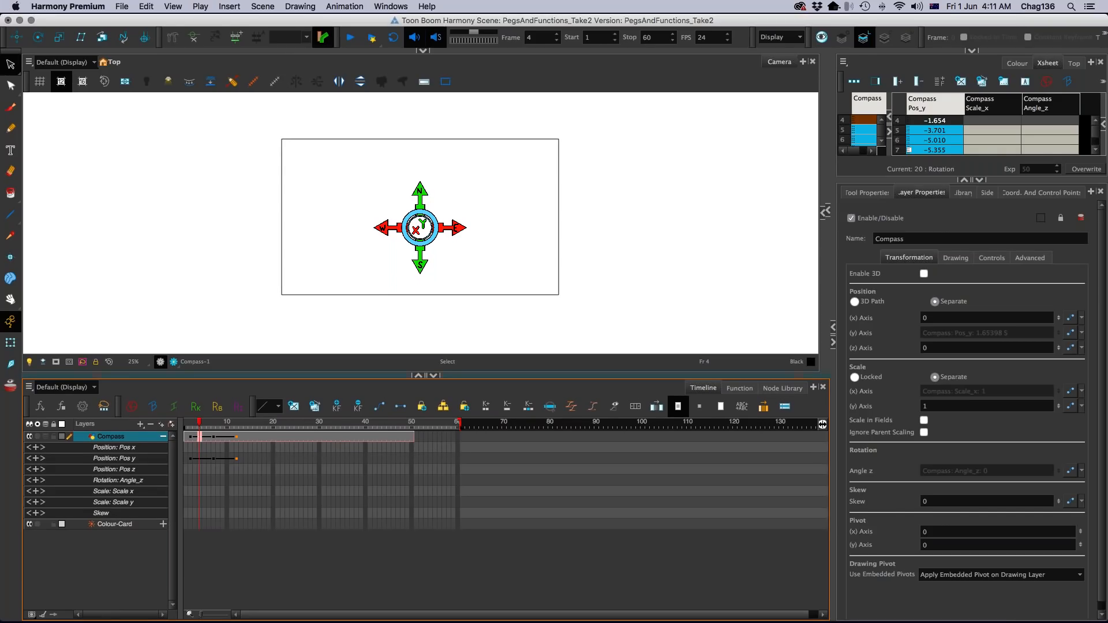
{"action": "left_click", "coordinate": [134, 449]}
{"action": "left_click", "coordinate": [133, 458]}
{"action": "left_click", "coordinate": [132, 470]}
{"action": "left_click", "coordinate": [131, 480]}
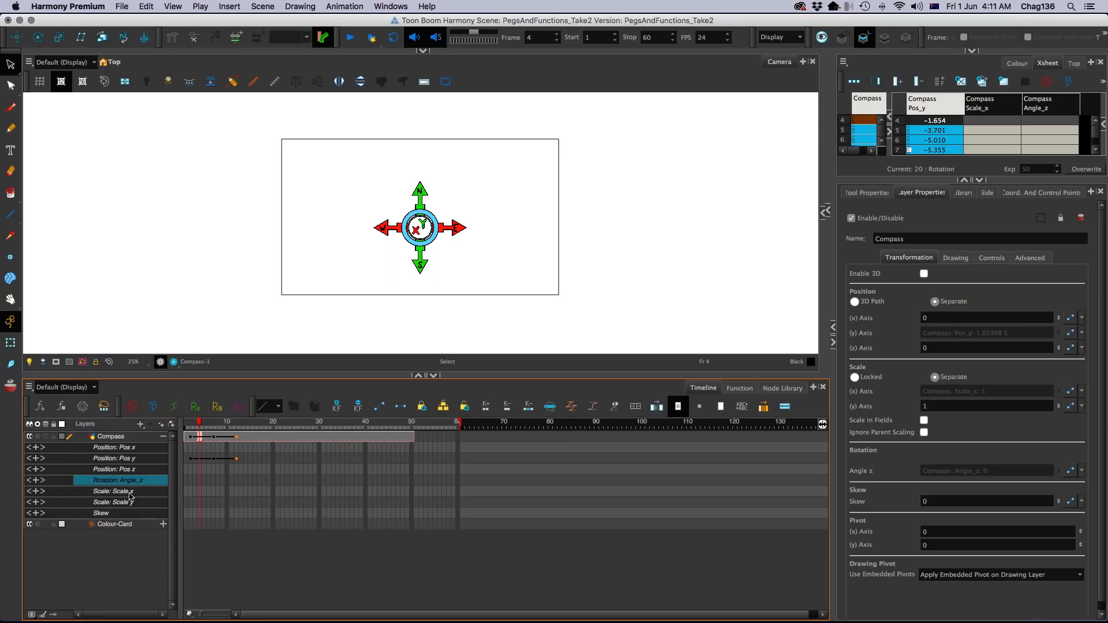
{"action": "left_click", "coordinate": [130, 493]}
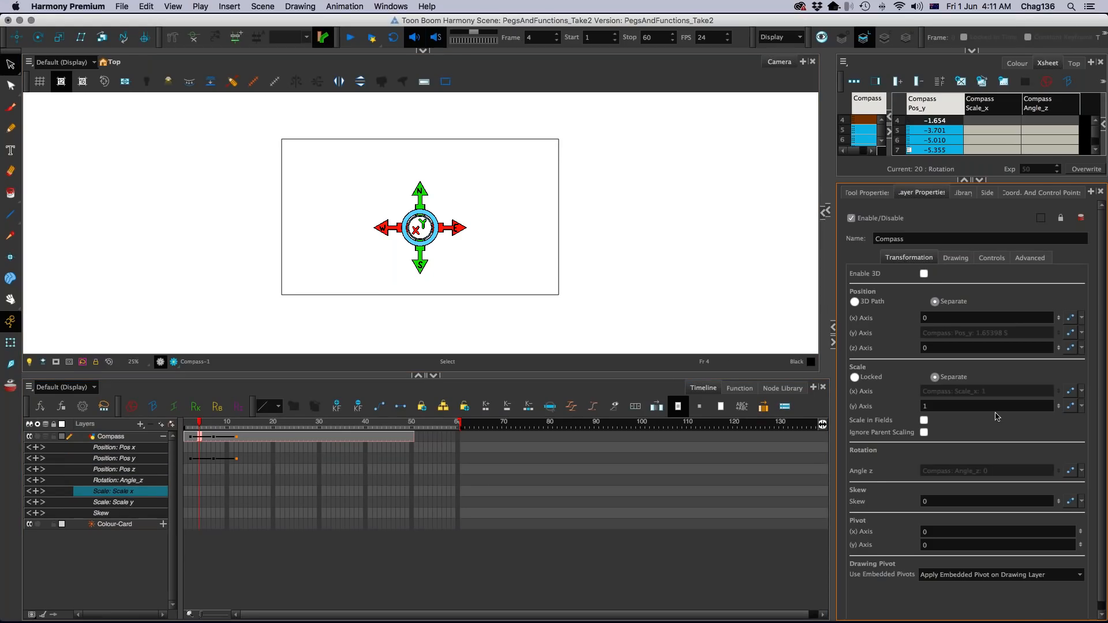
{"action": "left_click", "coordinate": [130, 448]}
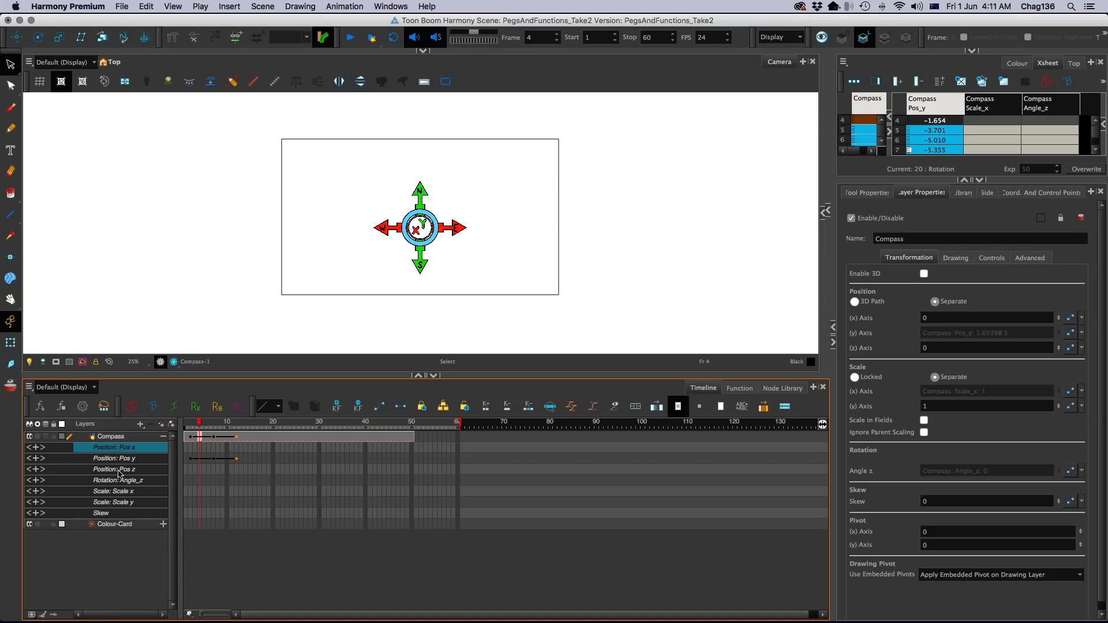
Step: View the Position: Pos y function's curve from the timeline and close the Bezier Editor
{"action": "left_click", "coordinate": [125, 459]}
{"action": "double_click", "coordinate": [125, 459]}
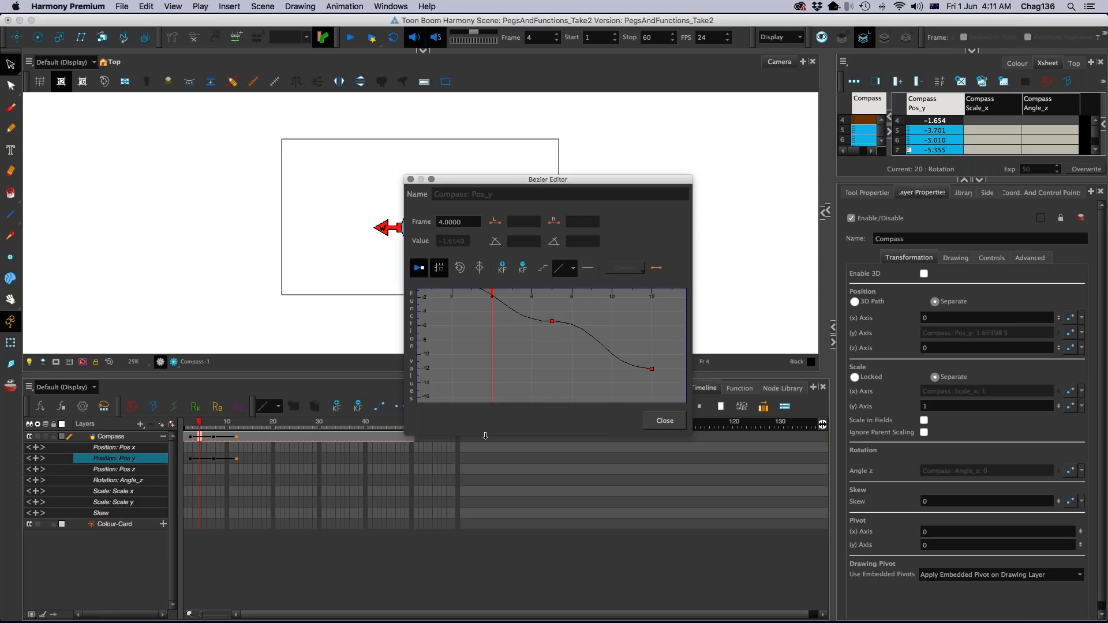
{"action": "left_click", "coordinate": [652, 421]}
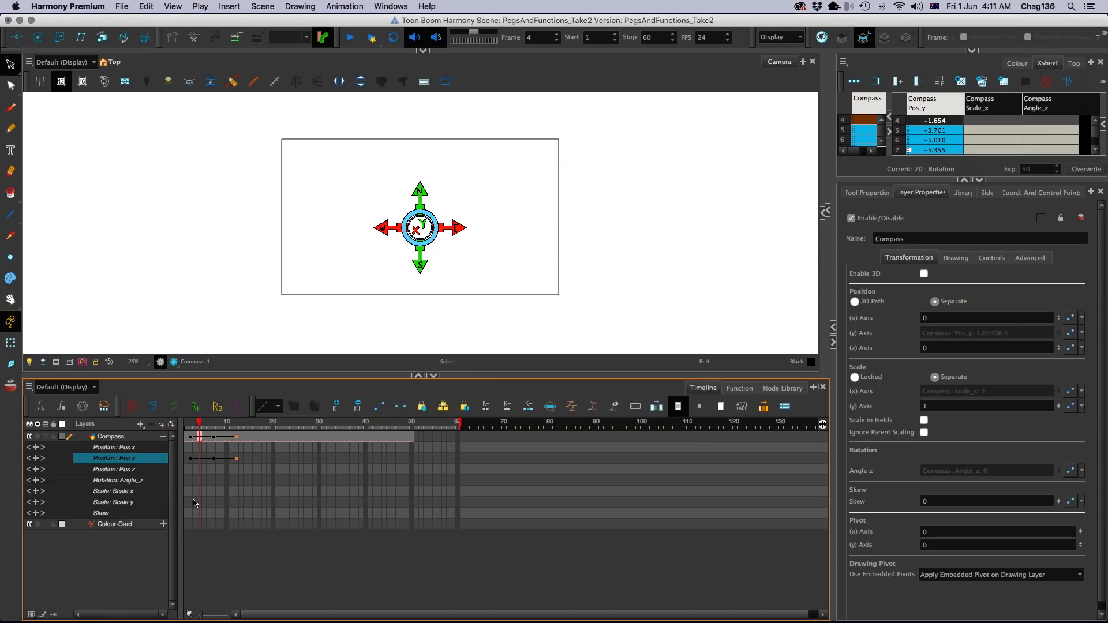
Step: Show and widen the timeline's parameter values, and check the Compass y-position curve from the layer properties
{"action": "left_click", "coordinate": [44, 615]}
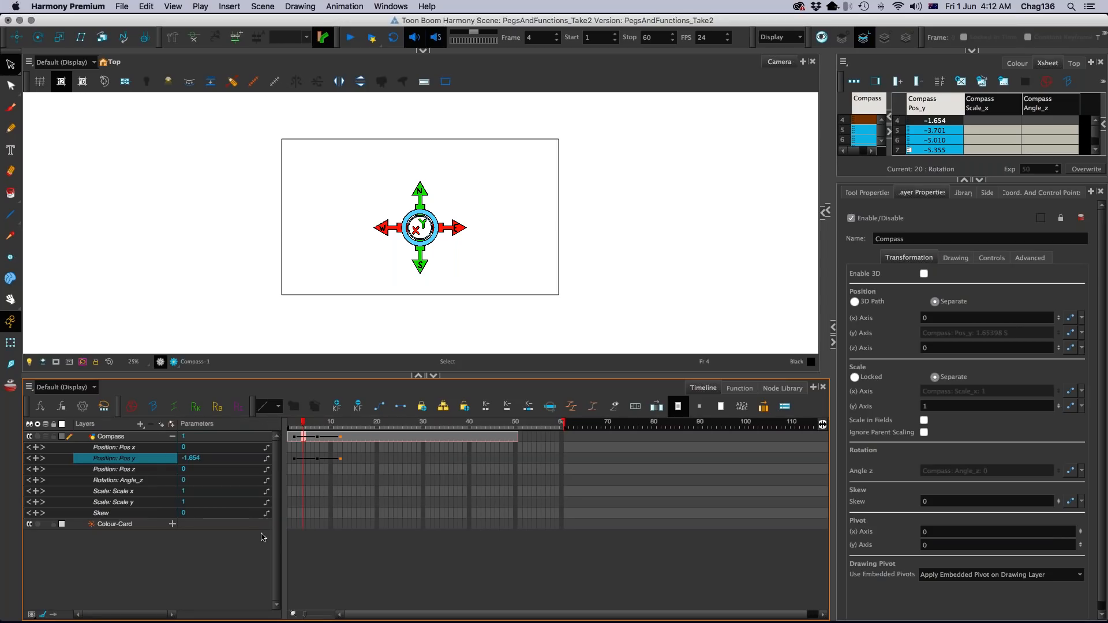
{"action": "left_click_drag", "start_coordinate": [279, 535], "coordinate": [289, 532]}
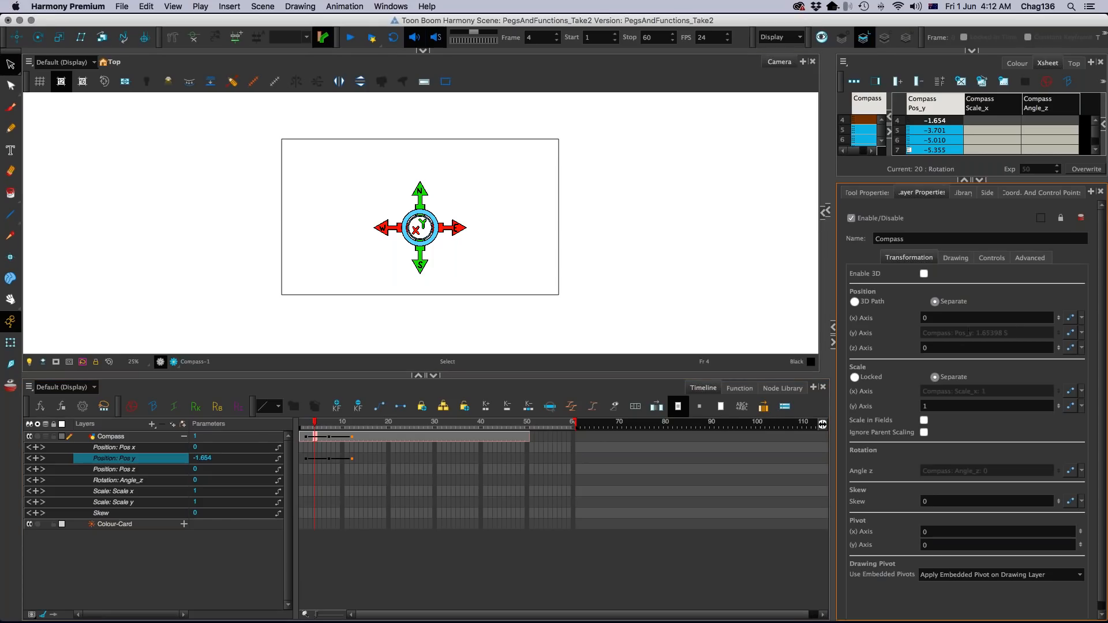
{"action": "left_click_drag", "start_coordinate": [932, 317], "coordinate": [920, 317]}
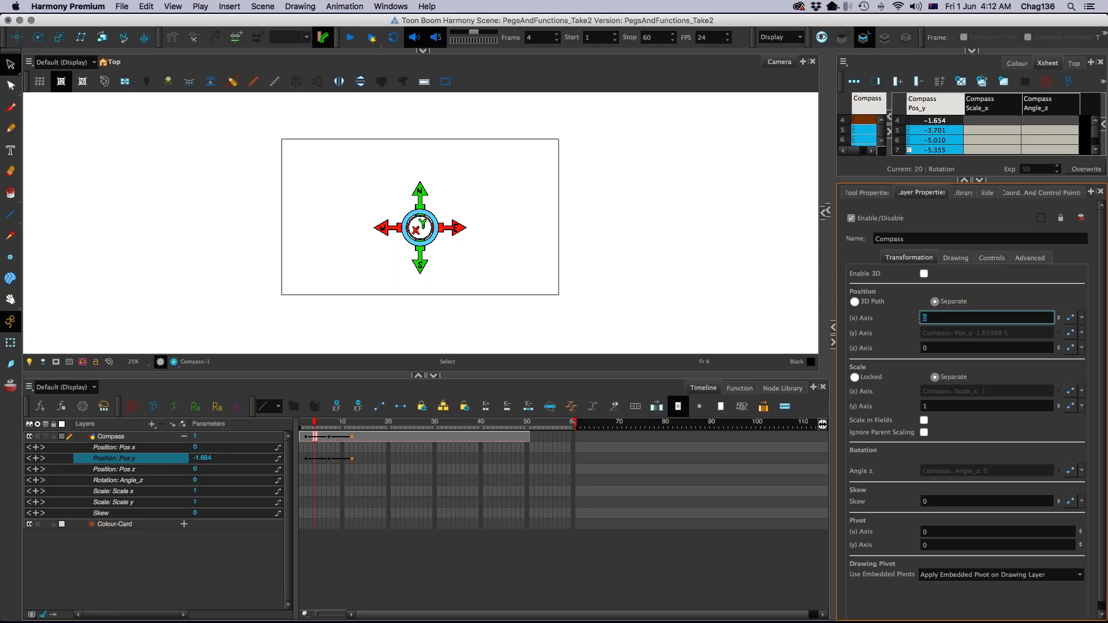
{"action": "left_click", "coordinate": [1071, 333]}
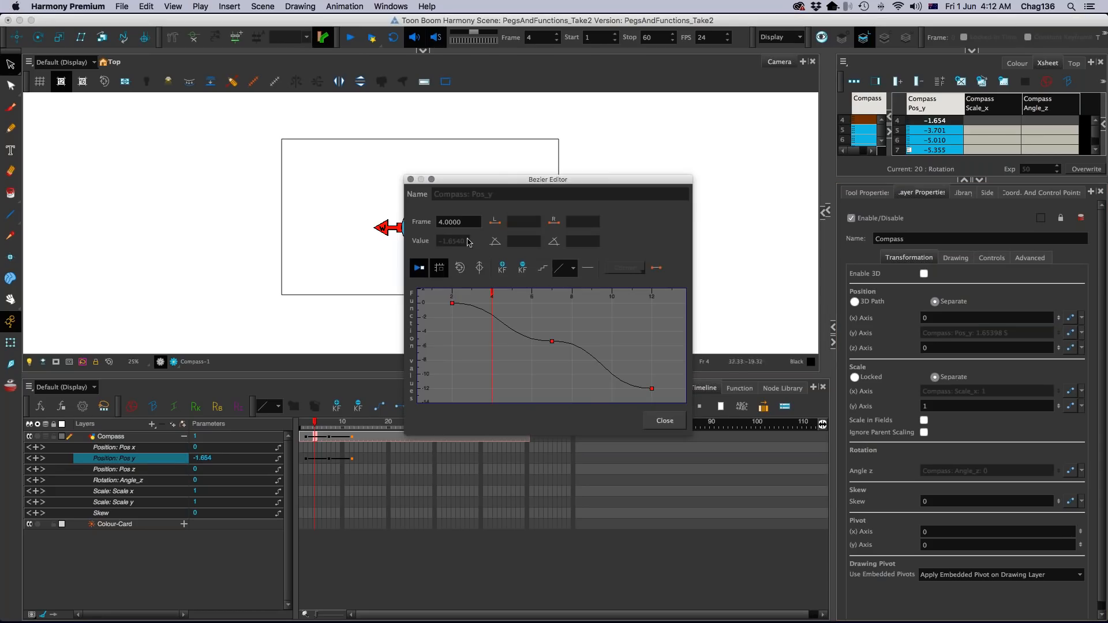
{"action": "left_click", "coordinate": [665, 420]}
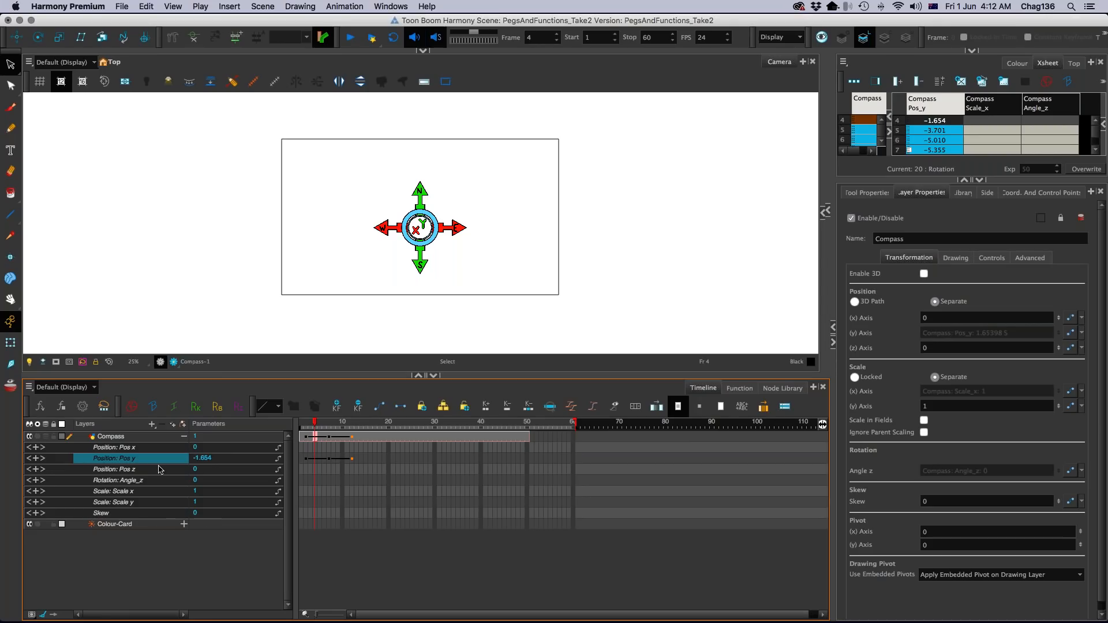
Step: In the timeline, set the Compass Rotation: Angle_z value at frame 4 to 45
{"action": "double_click", "coordinate": [203, 480]}
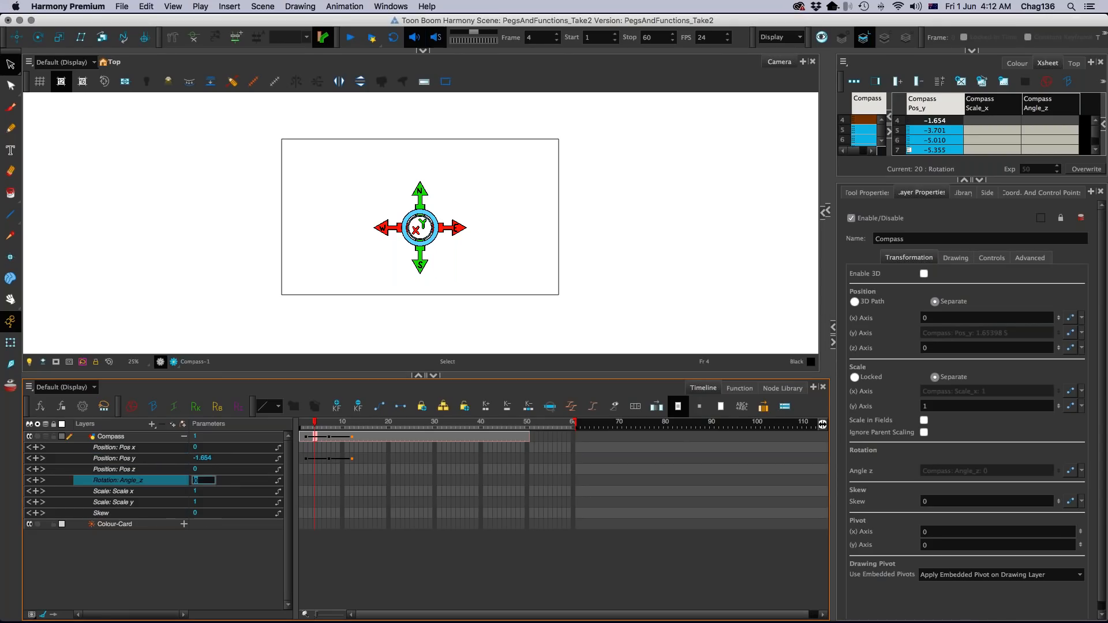
{"action": "type", "text": "45"}
{"action": "key", "text": "Return"}
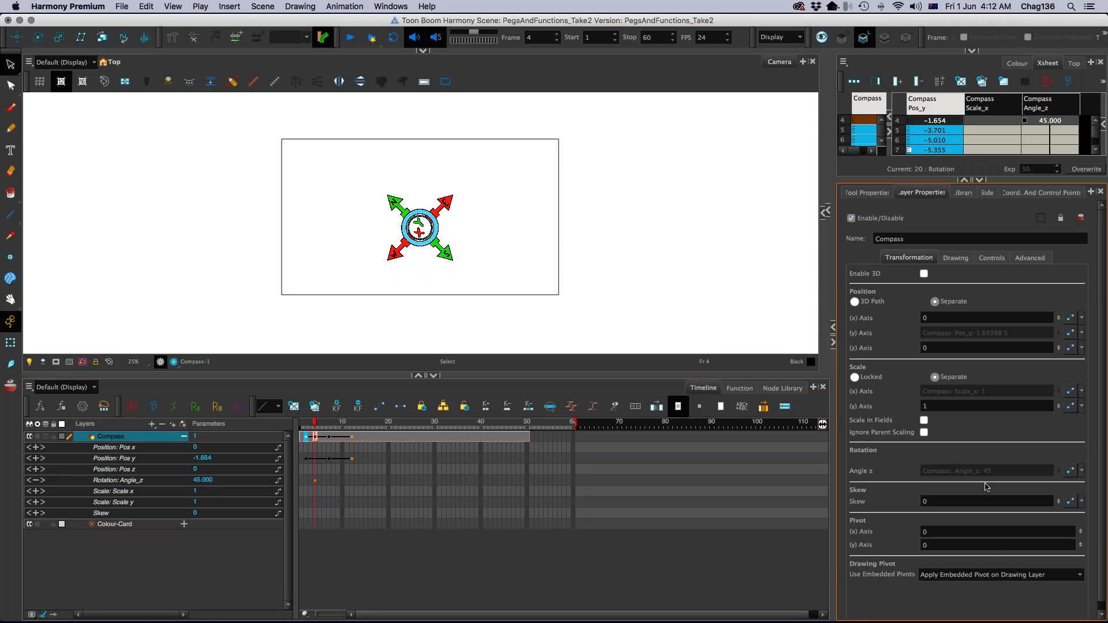
Step: In the timeline, set the Compass Scale x value at frame 4 to 2
{"action": "left_click", "coordinate": [196, 494]}
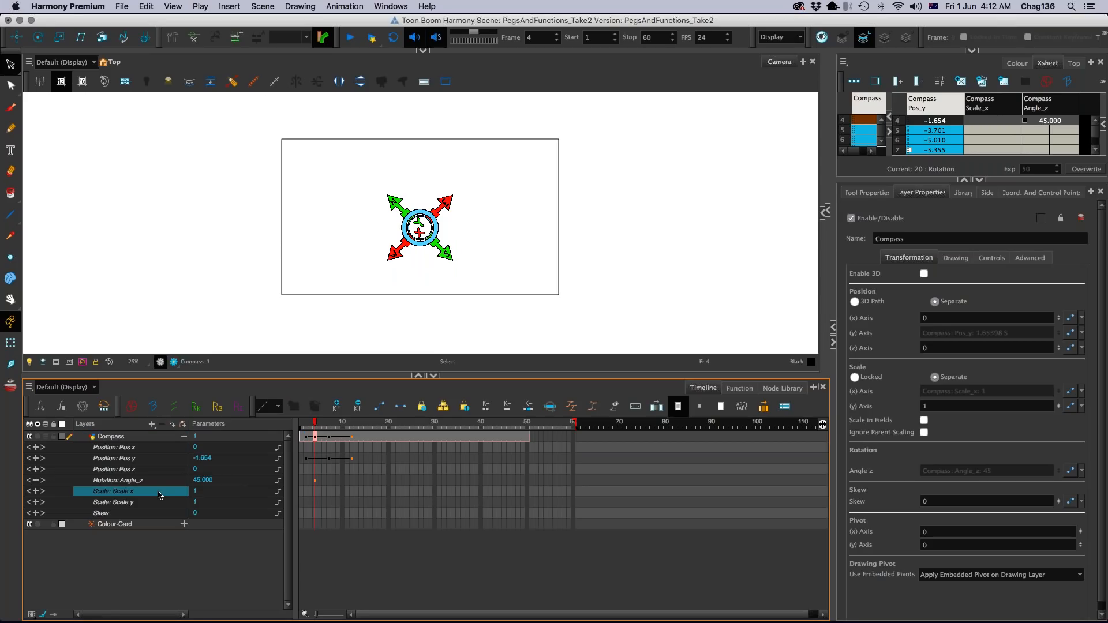
{"action": "left_click", "coordinate": [199, 491]}
{"action": "type", "text": "2"}
{"action": "key", "text": "Return"}
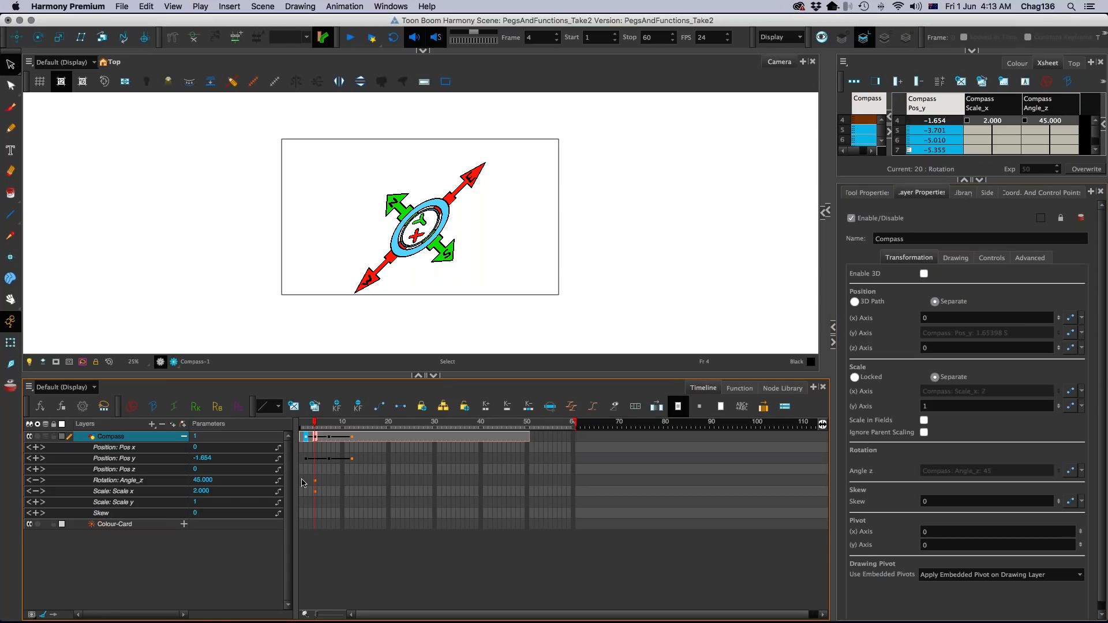
Step: Set the Compass Rotation: Angle_z value at frame 11 to 0
{"action": "left_click", "coordinate": [347, 491]}
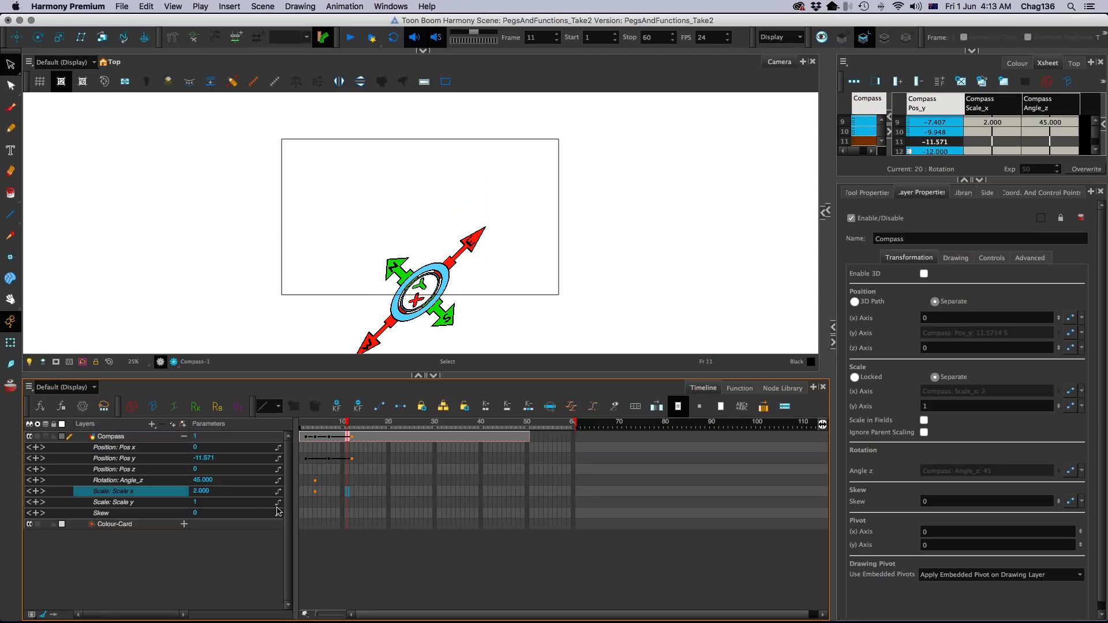
{"action": "left_click", "coordinate": [220, 480]}
{"action": "type", "text": "-48"}
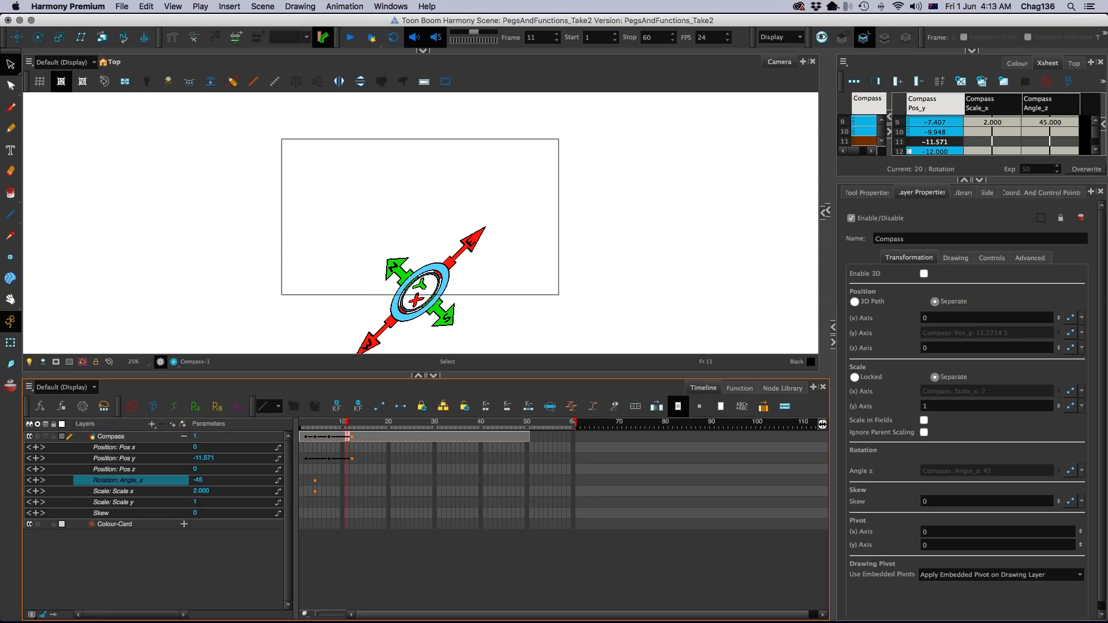
{"action": "left_click_drag", "start_coordinate": [170, 481], "coordinate": [178, 481]}
{"action": "key", "text": "Return"}
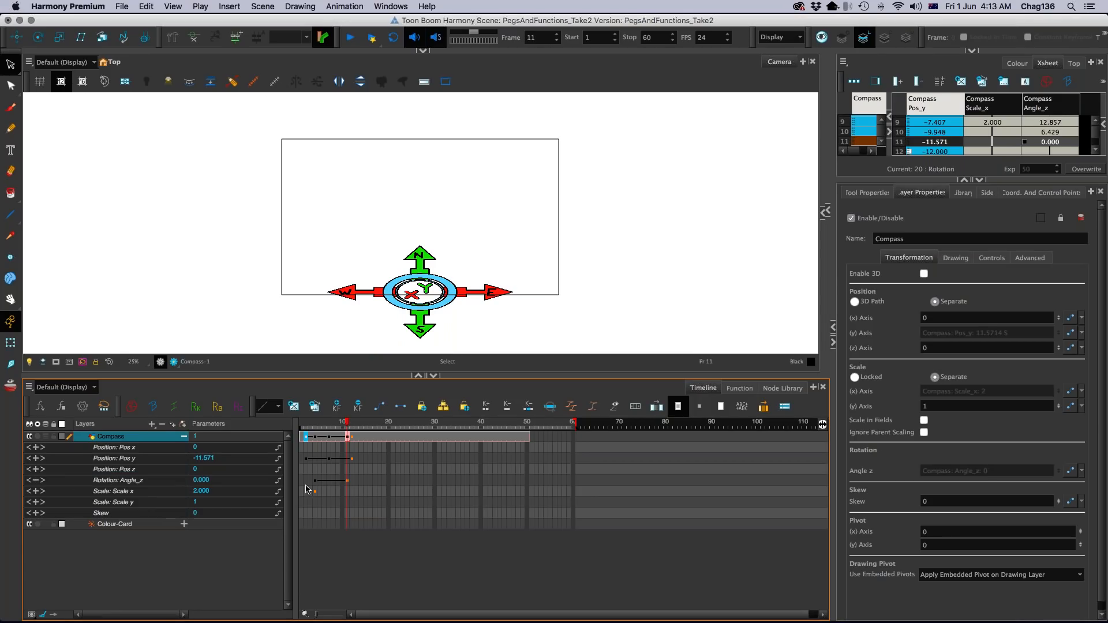
Step: Move the rotation keyframe from frame 4 to frame 2 and open the multiple-parameter ease settings for it
{"action": "left_click", "coordinate": [348, 482]}
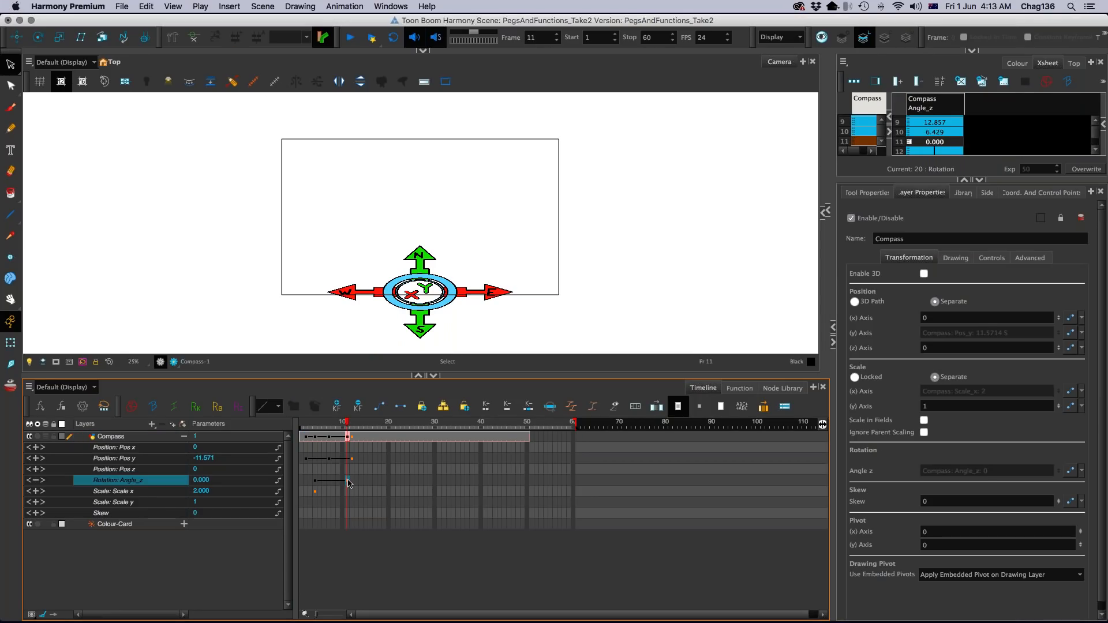
{"action": "left_click", "coordinate": [316, 482]}
{"action": "left_click_drag", "start_coordinate": [315, 482], "coordinate": [306, 481]}
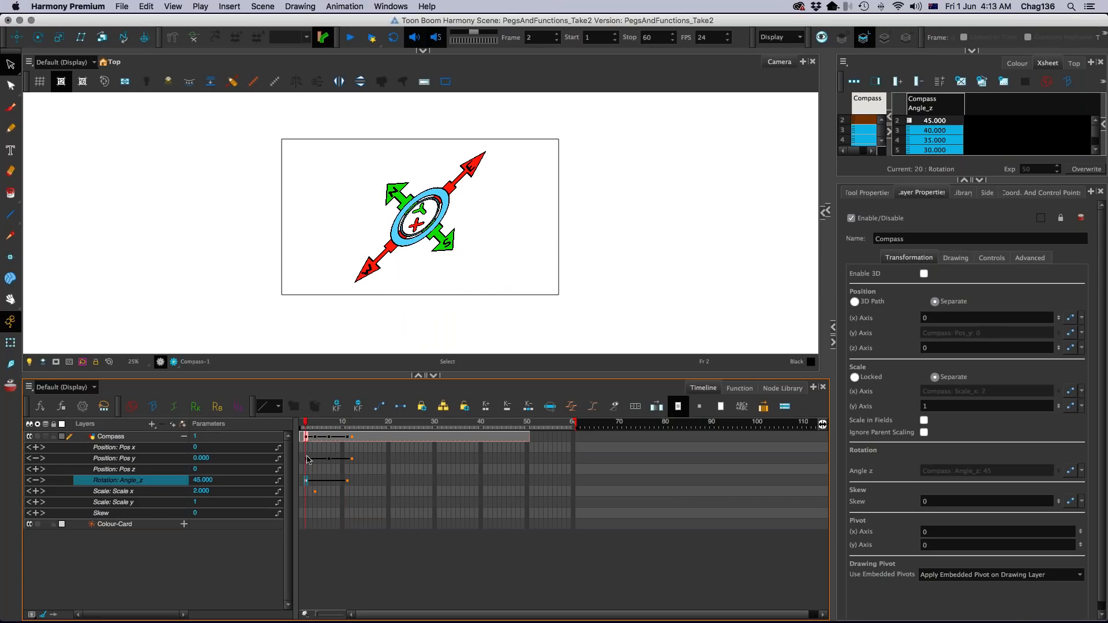
{"action": "left_click", "coordinate": [569, 412]}
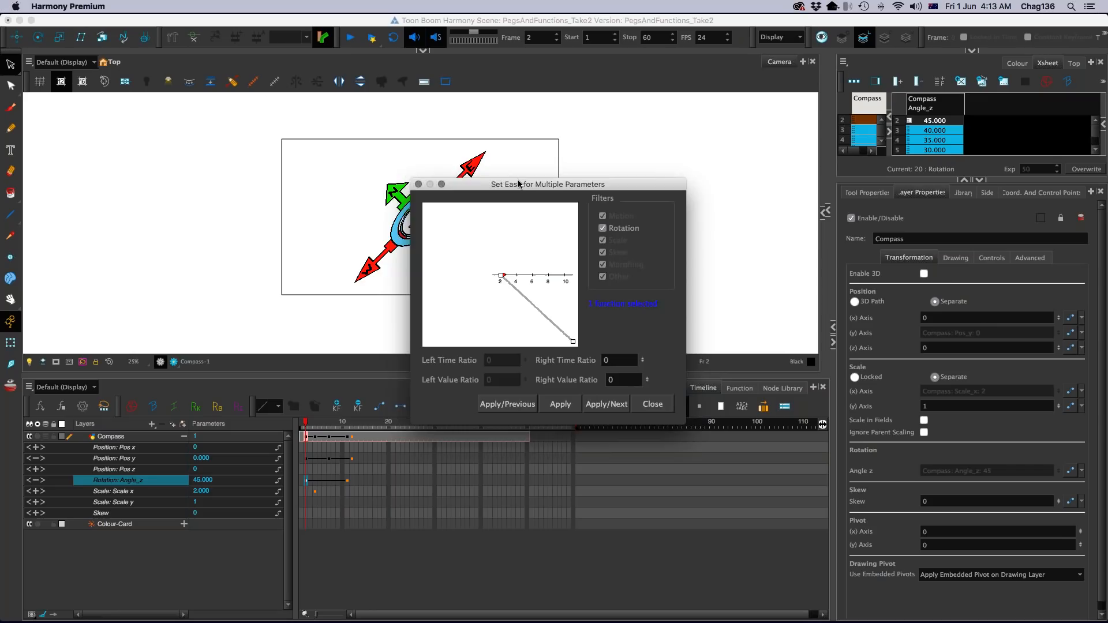
Step: Try easing the rotation out of frame 2 with a right time ratio of 49.44 and value ratio of 6.49, without applying it
{"action": "left_click_drag", "start_coordinate": [483, 176], "coordinate": [447, 155]}
{"action": "left_click_drag", "start_coordinate": [645, 407], "coordinate": [696, 444]}
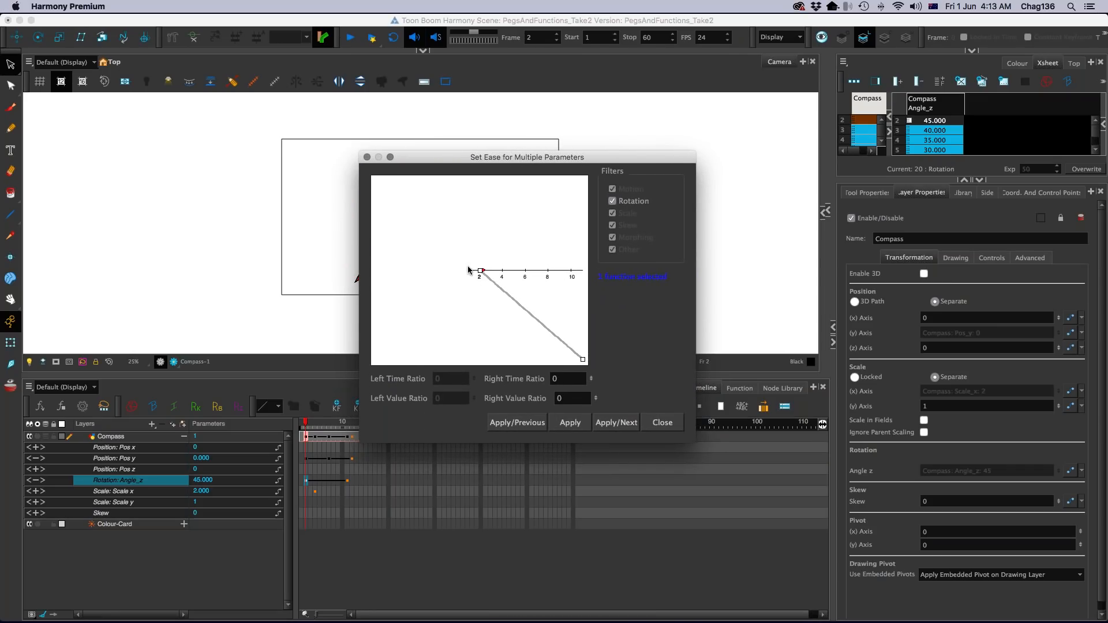
{"action": "left_click_drag", "start_coordinate": [483, 273], "coordinate": [505, 301]}
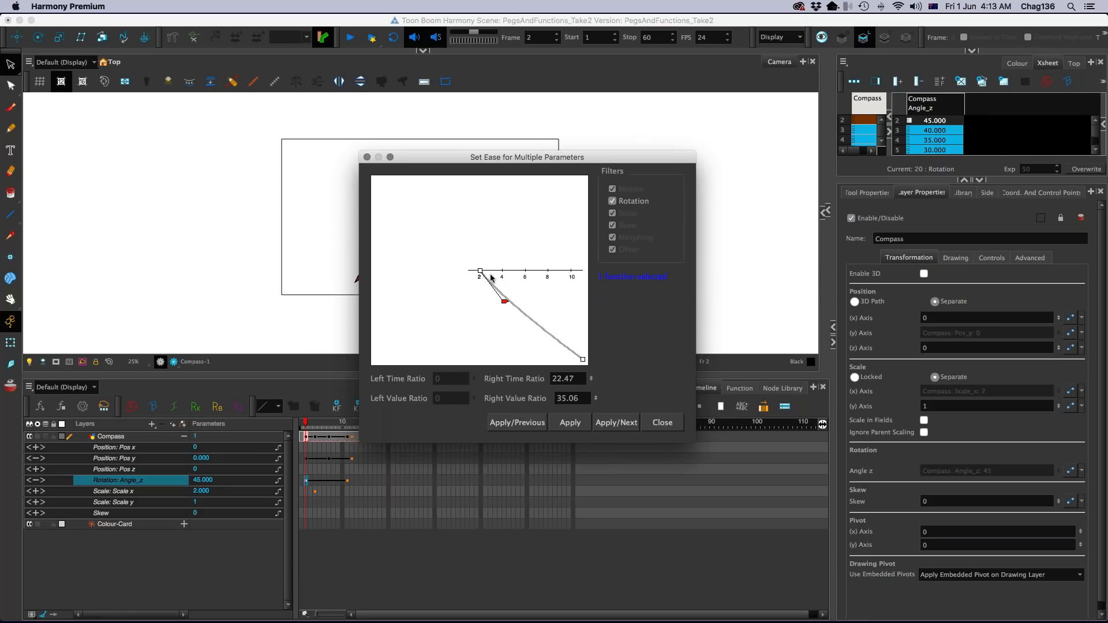
{"action": "left_click_drag", "start_coordinate": [515, 305], "coordinate": [536, 279]}
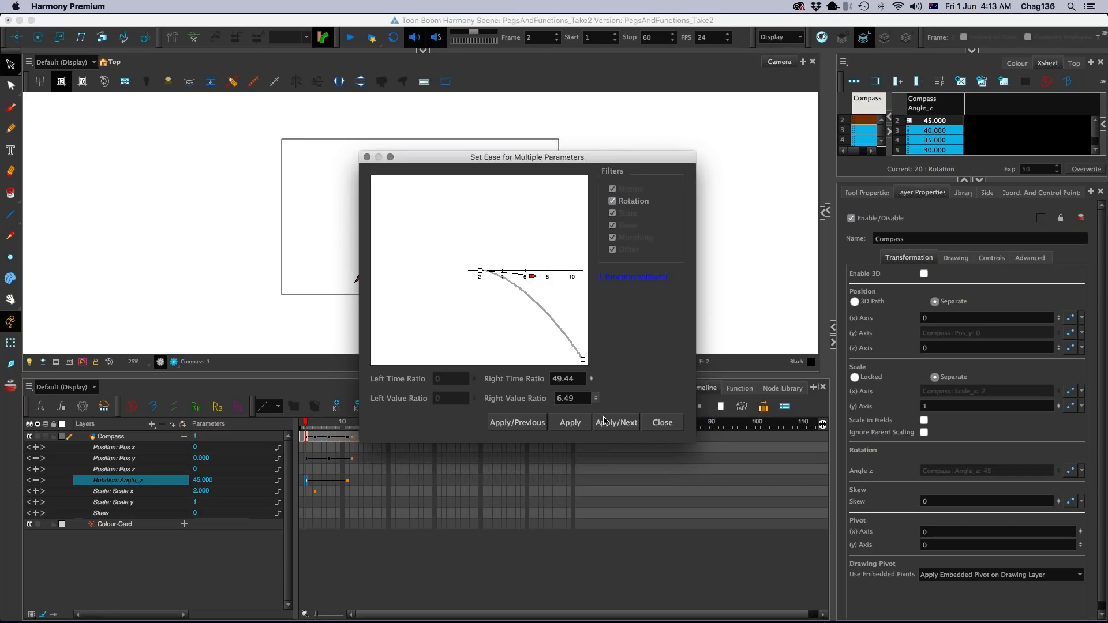
{"action": "left_click", "coordinate": [662, 423]}
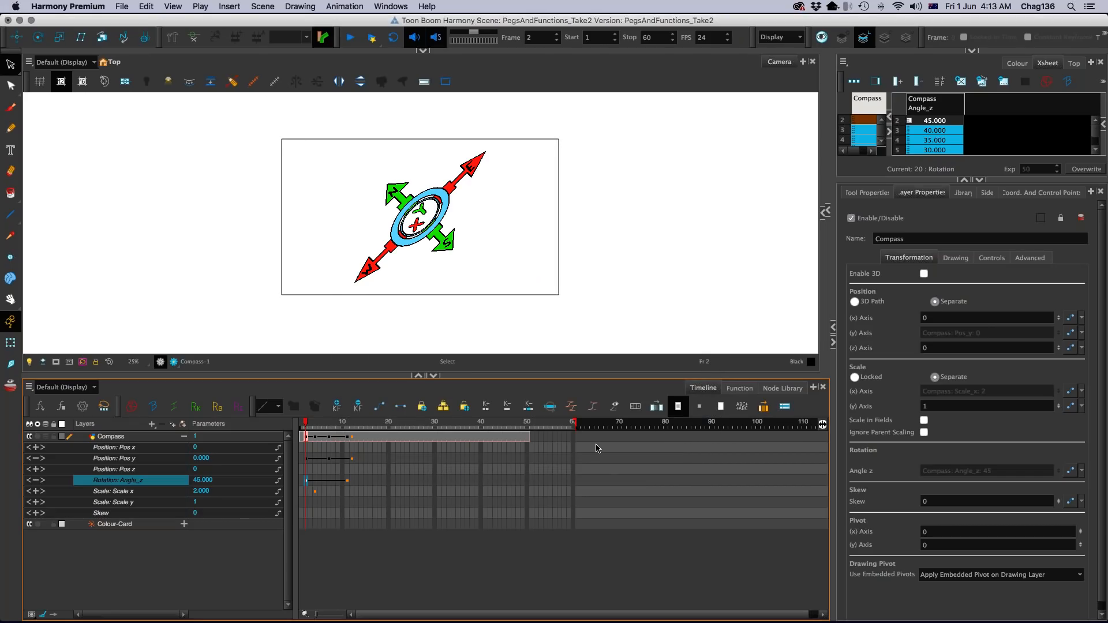
Step: Inspect the Compass Rotation: Angle_z and Position: Pos y curves one after the other in the Bezier Editor
{"action": "double_click", "coordinate": [156, 479]}
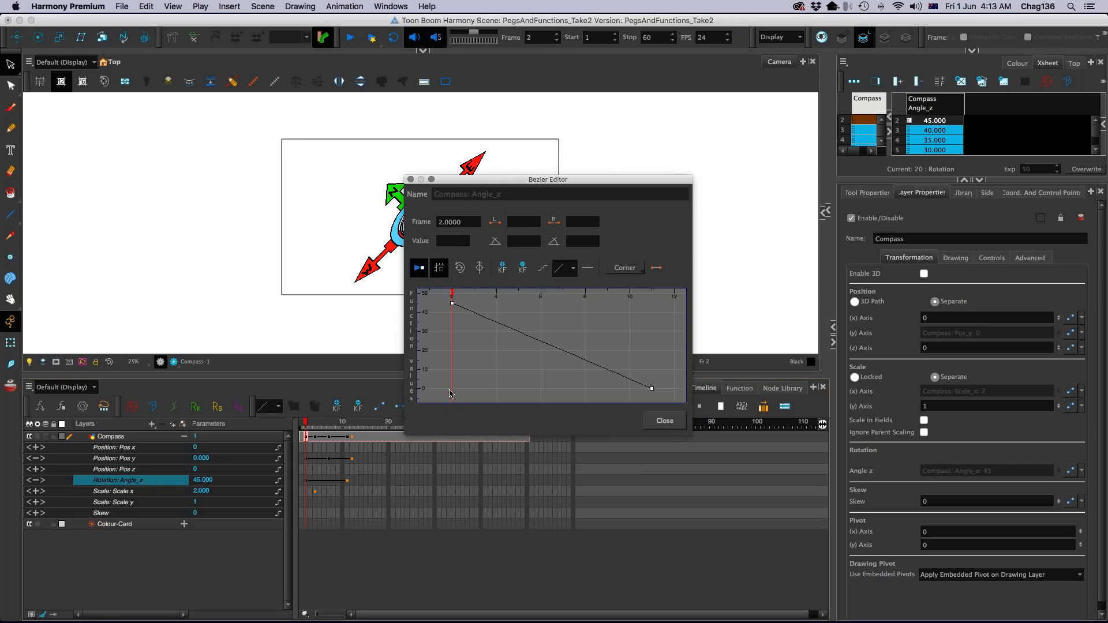
{"action": "left_click", "coordinate": [650, 424]}
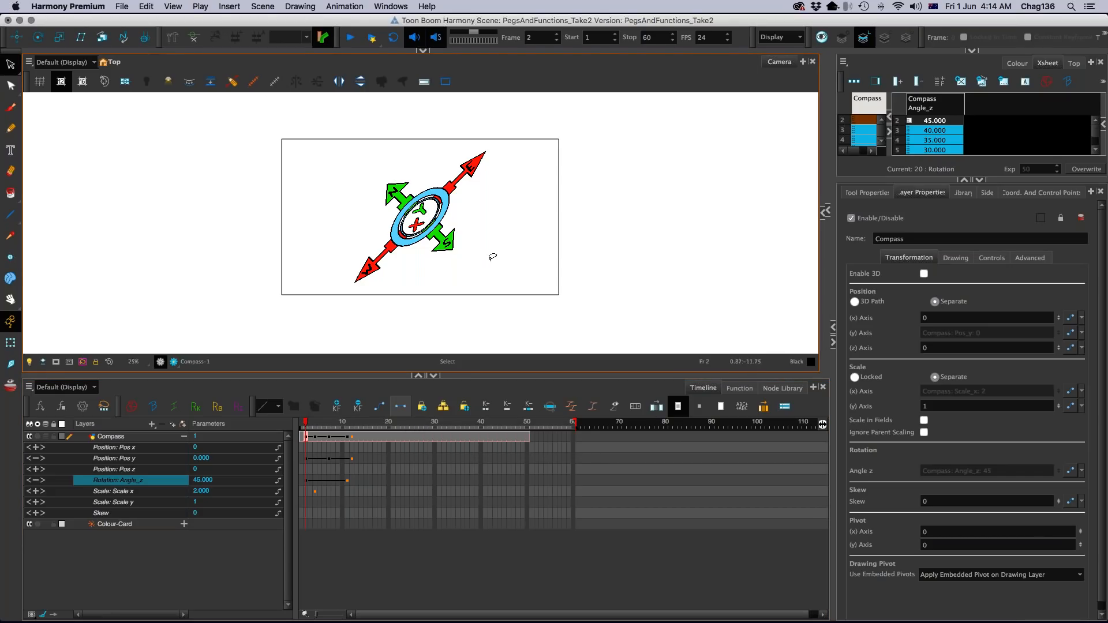
{"action": "left_click", "coordinate": [143, 448]}
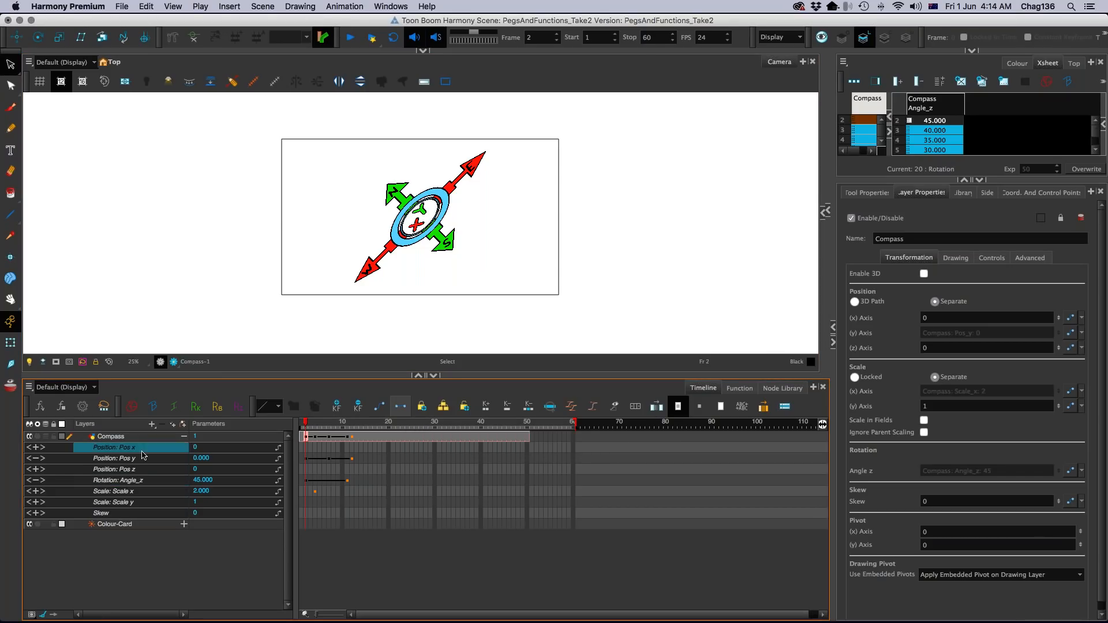
{"action": "left_click", "coordinate": [143, 458]}
{"action": "double_click", "coordinate": [143, 460]}
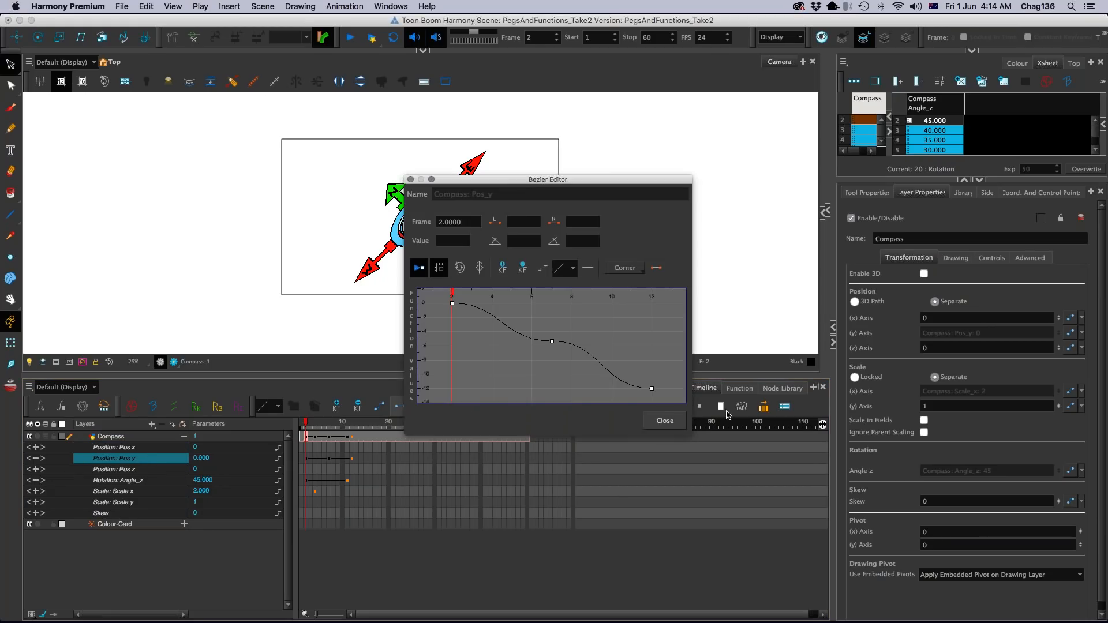
{"action": "left_click", "coordinate": [662, 421]}
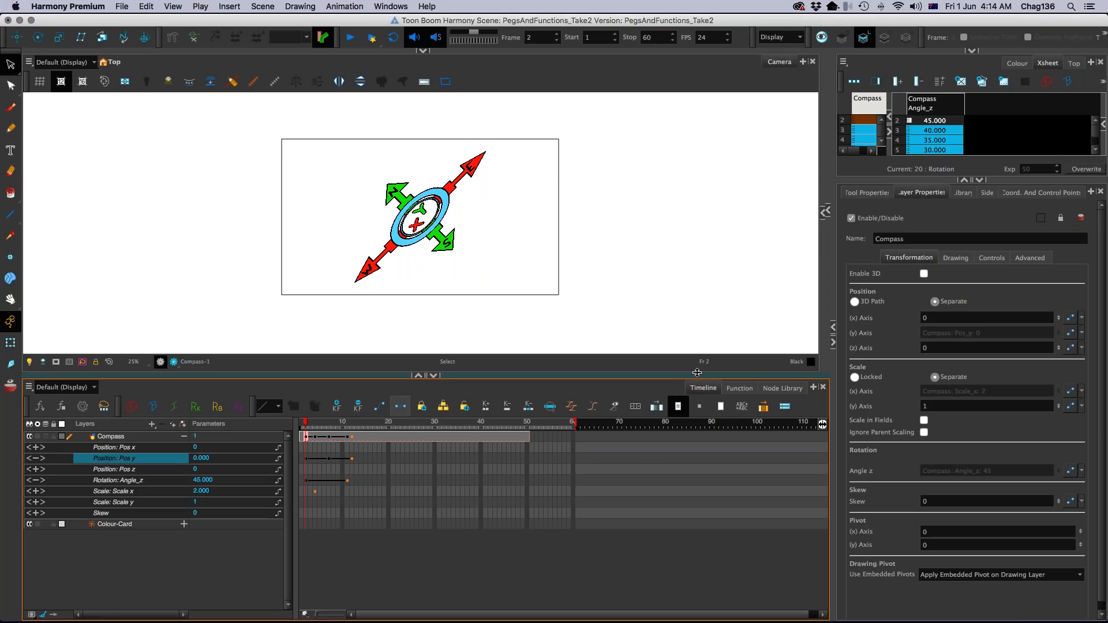
Step: Adjust the ease of the Compass Pos y and Angle_z keyframes at frame 2 together, and set the time ratios at frame 7 to 30
{"action": "left_click_drag", "start_coordinate": [307, 459], "coordinate": [307, 485]}
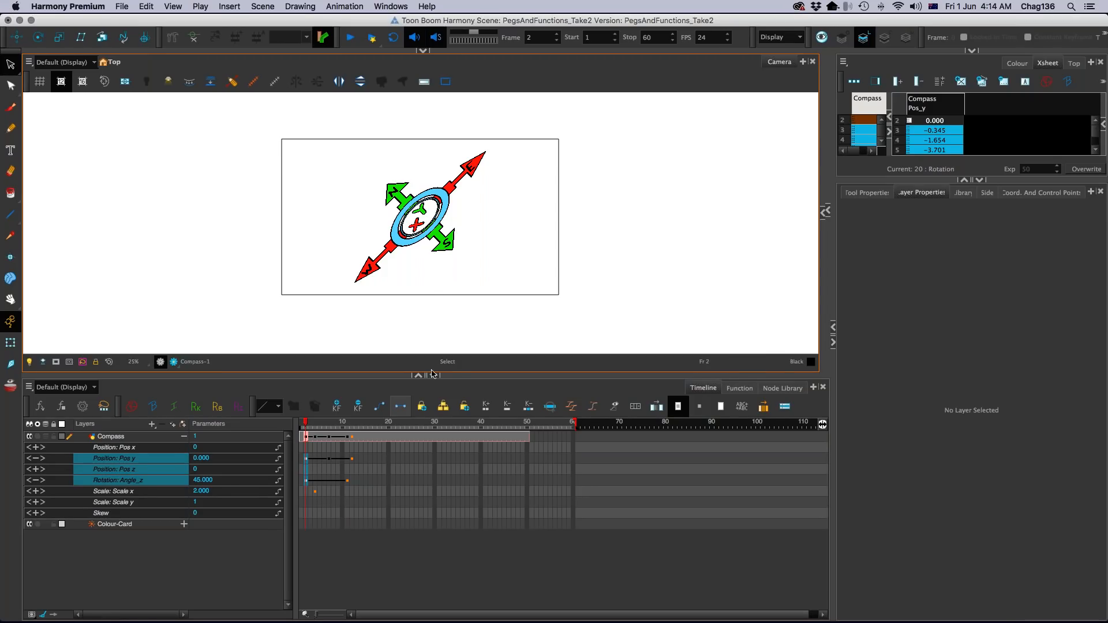
{"action": "left_click", "coordinate": [567, 408]}
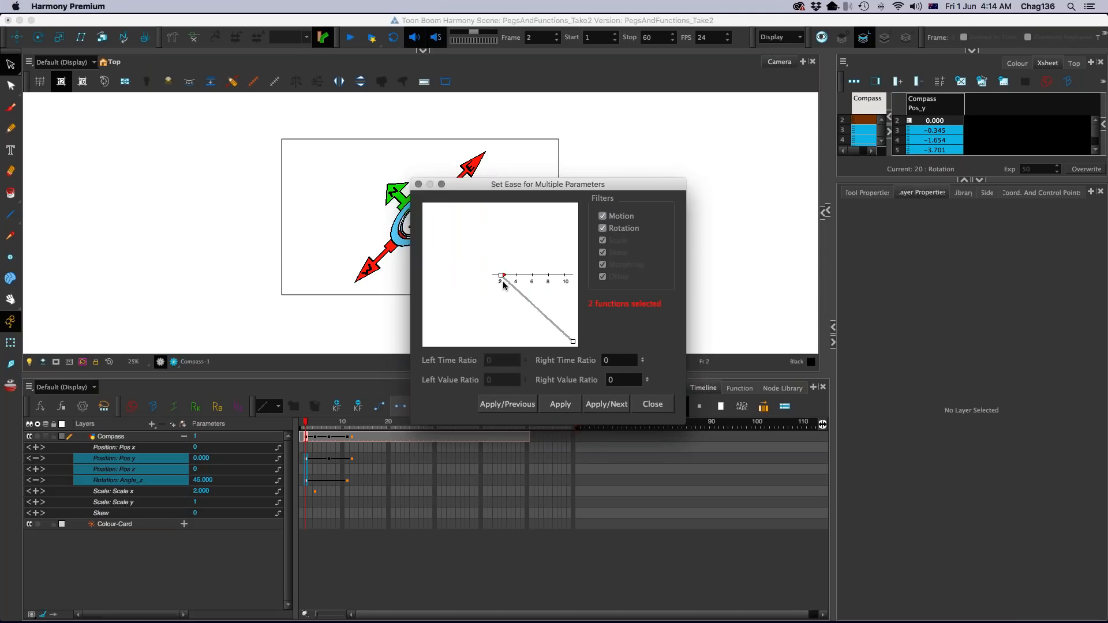
{"action": "double_click", "coordinate": [606, 360]}
{"action": "left_click", "coordinate": [560, 404]}
{"action": "left_click", "coordinate": [607, 404]}
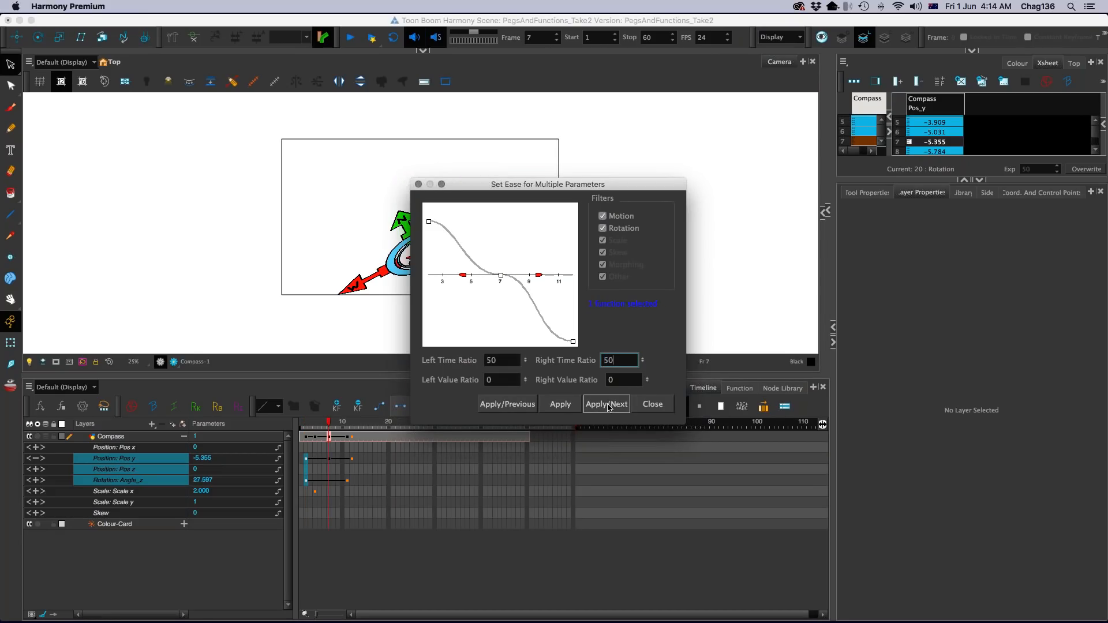
{"action": "type", "text": "30"}
{"action": "left_click", "coordinate": [565, 409]}
{"action": "left_click", "coordinate": [652, 404]}
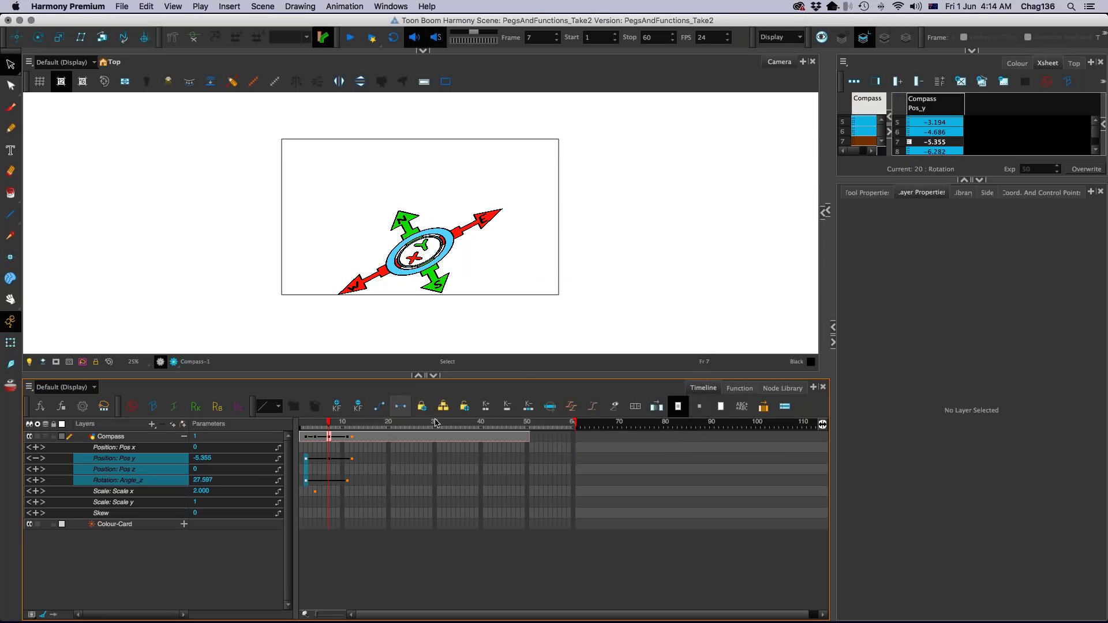
Step: Apply the S-shaped ease preset to all Compass Pos y and Angle_z keyframes from frame 2 to frame 12
{"action": "left_click_drag", "start_coordinate": [351, 459], "coordinate": [304, 484]}
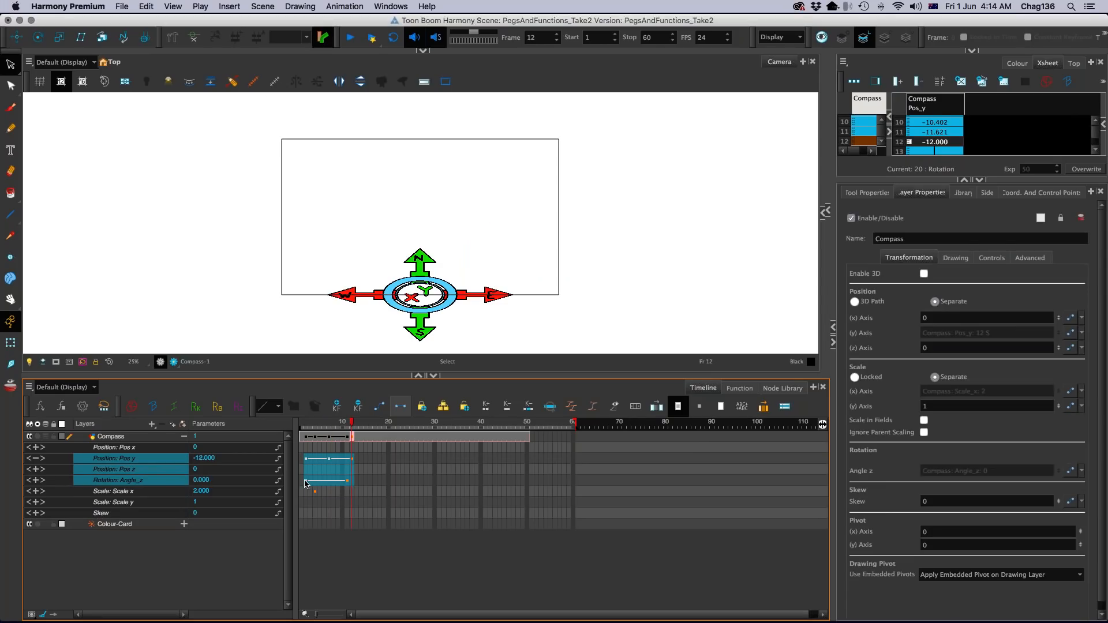
{"action": "left_click", "coordinate": [269, 406]}
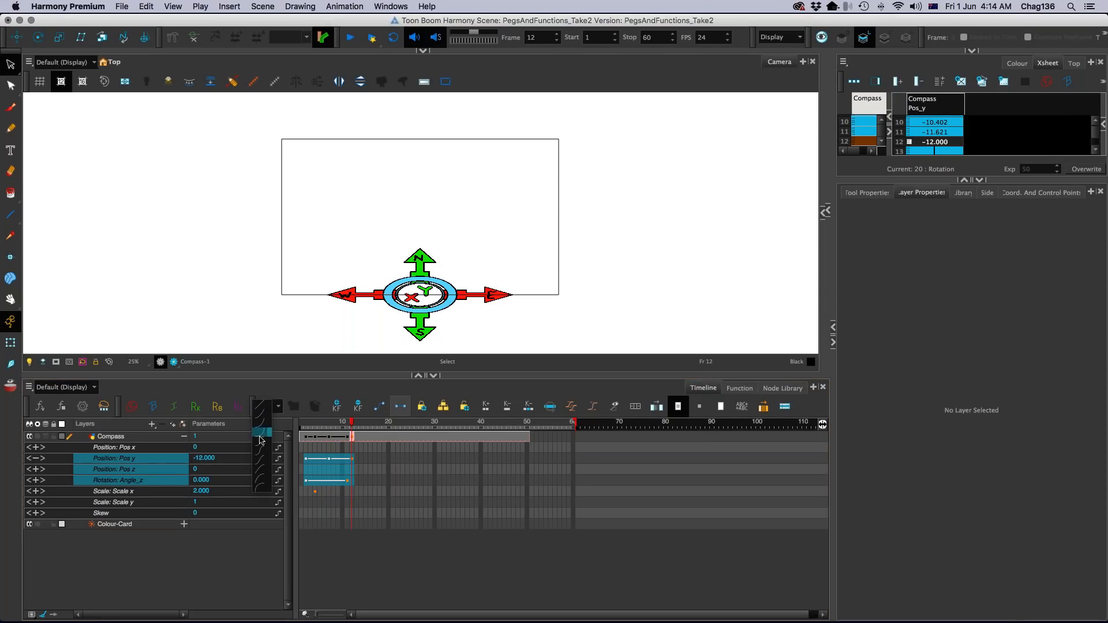
{"action": "left_click", "coordinate": [266, 456]}
{"action": "left_click", "coordinate": [384, 469]}
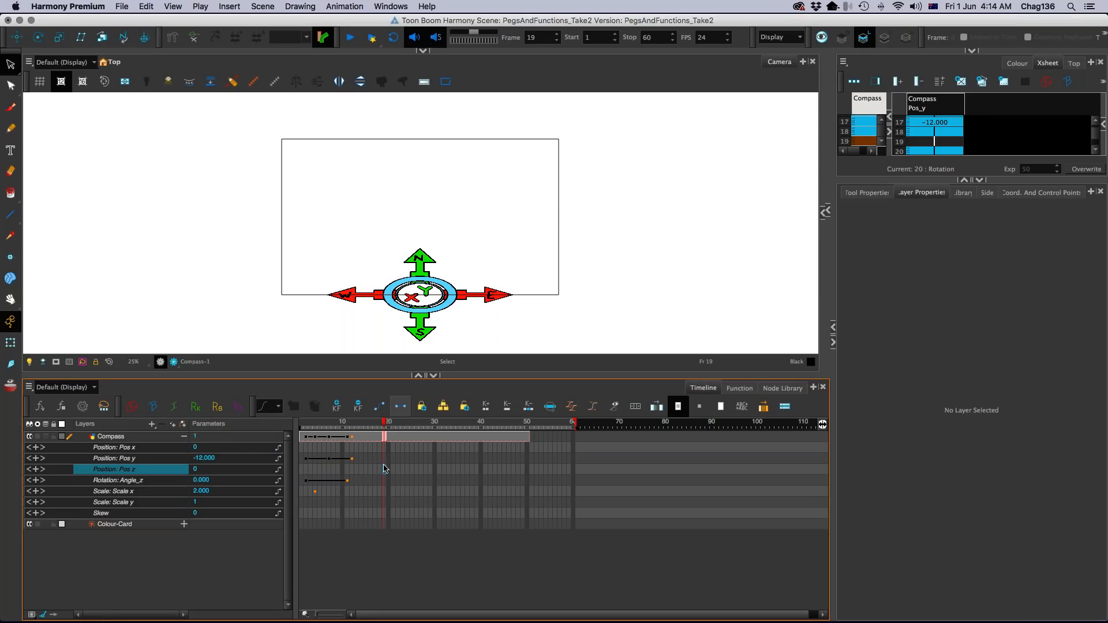
{"action": "left_click", "coordinate": [385, 469]}
Step: Open the Function view, enlarge it and examine the Compass Angle_z curve
{"action": "left_click", "coordinate": [740, 388]}
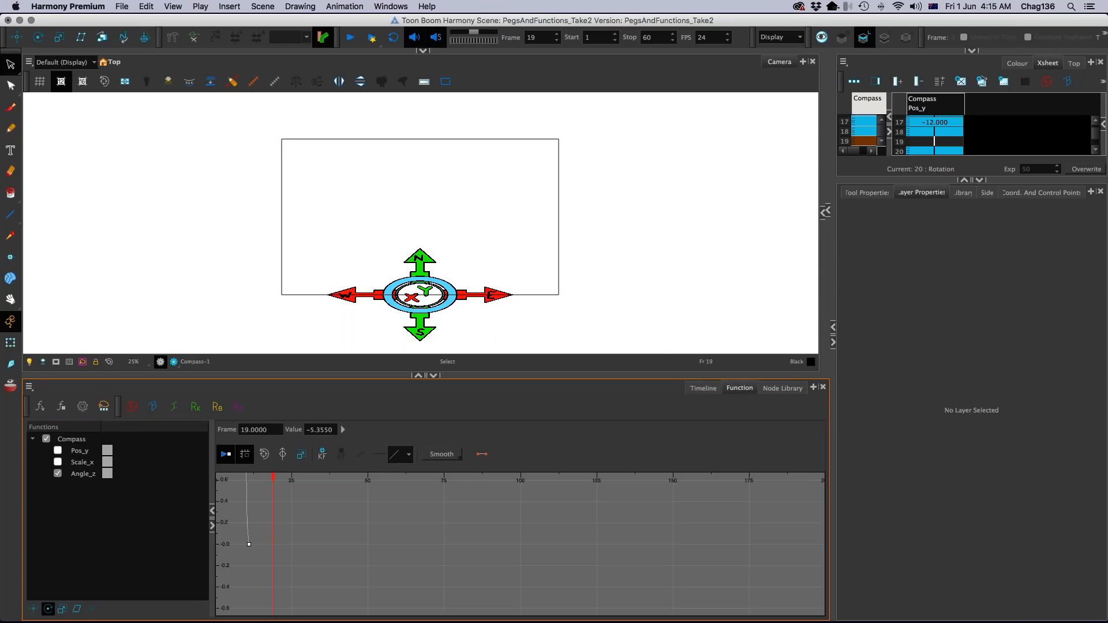
{"action": "left_click_drag", "start_coordinate": [667, 373], "coordinate": [667, 273]}
{"action": "scroll", "coordinate": [476, 429], "scroll_direction": "up", "scroll_amount": 2}
{"action": "scroll", "coordinate": [476, 430], "scroll_direction": "down", "scroll_amount": 1}
{"action": "scroll", "coordinate": [326, 431], "scroll_direction": "down", "scroll_amount": 3}
{"action": "left_click_drag", "start_coordinate": [325, 430], "coordinate": [535, 527]}
{"action": "scroll", "coordinate": [513, 483], "scroll_direction": "down", "scroll_amount": 4}
{"action": "left_click_drag", "start_coordinate": [525, 426], "coordinate": [522, 504]}
{"action": "scroll", "coordinate": [523, 498], "scroll_direction": "down", "scroll_amount": 5}
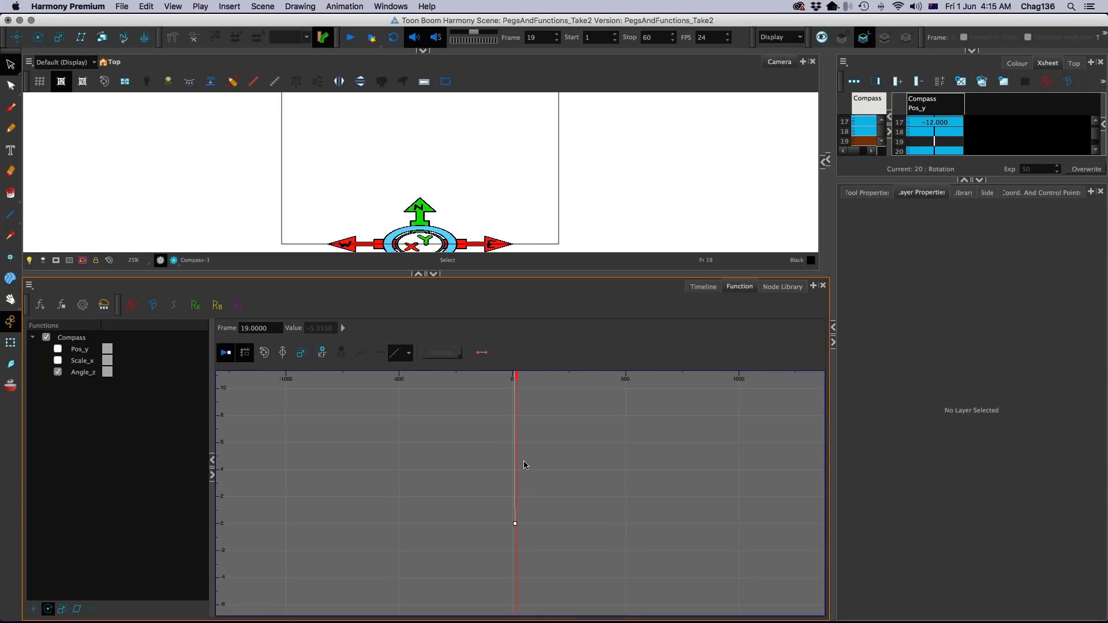
Step: Show the Compass Scale_x and Pos_y curves together with Angle_z and fit all curves in the graph
{"action": "left_click", "coordinate": [58, 360]}
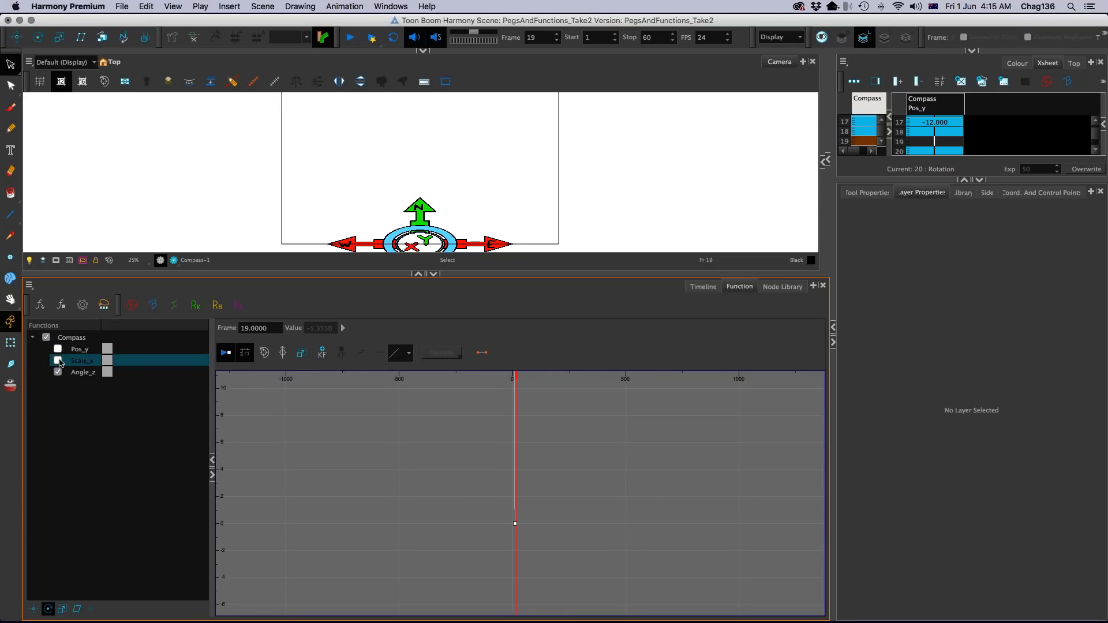
{"action": "left_click", "coordinate": [58, 349]}
{"action": "left_click", "coordinate": [58, 348]}
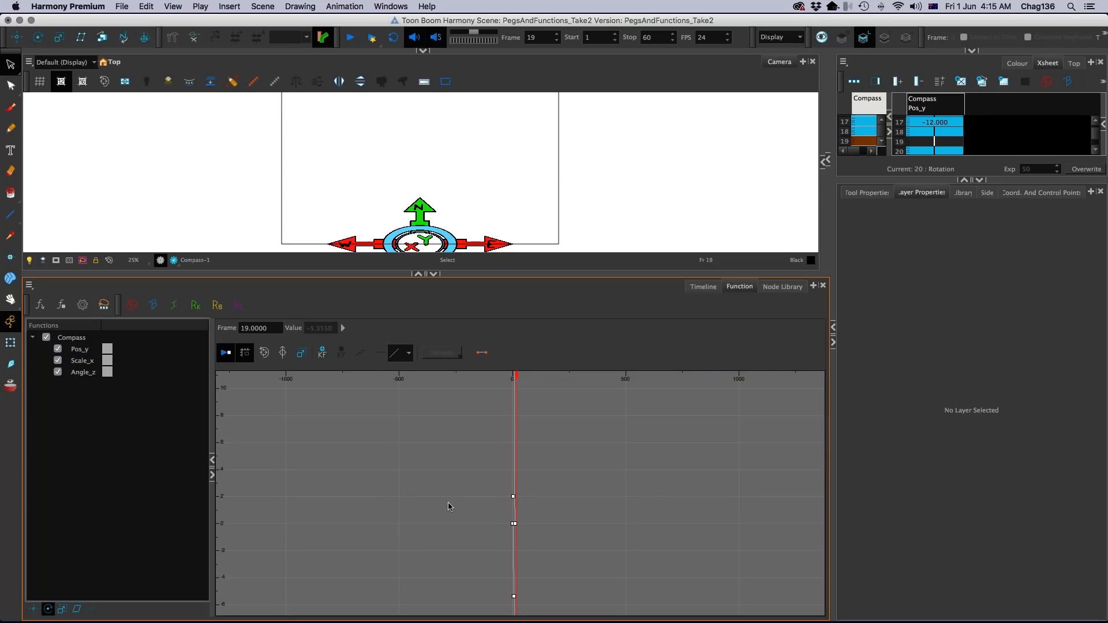
{"action": "left_click", "coordinate": [282, 354]}
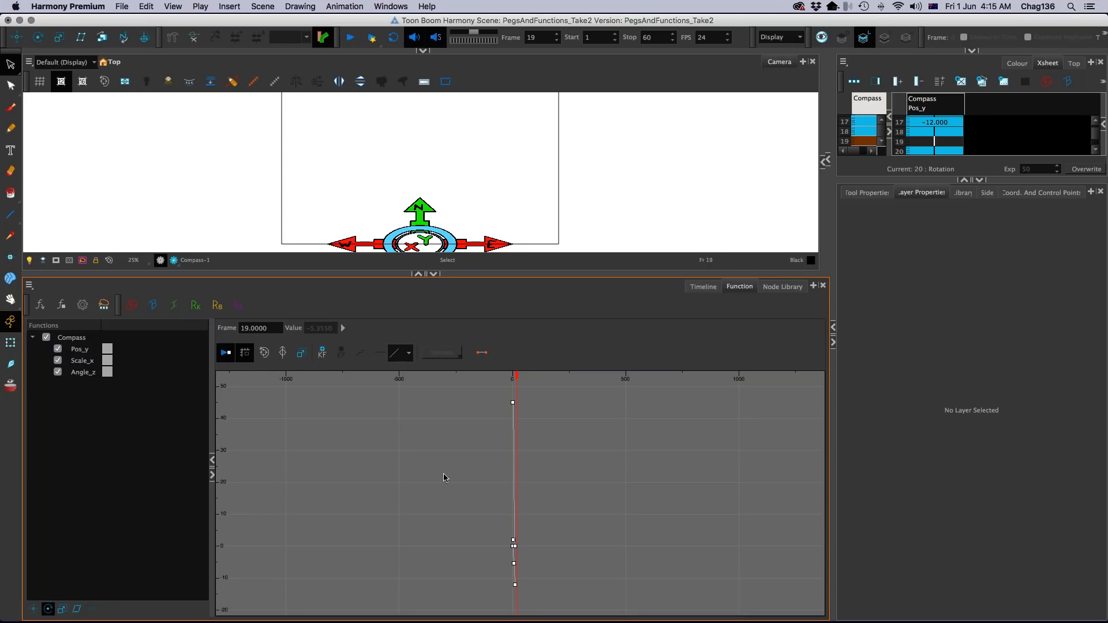
{"action": "left_click", "coordinate": [523, 527]}
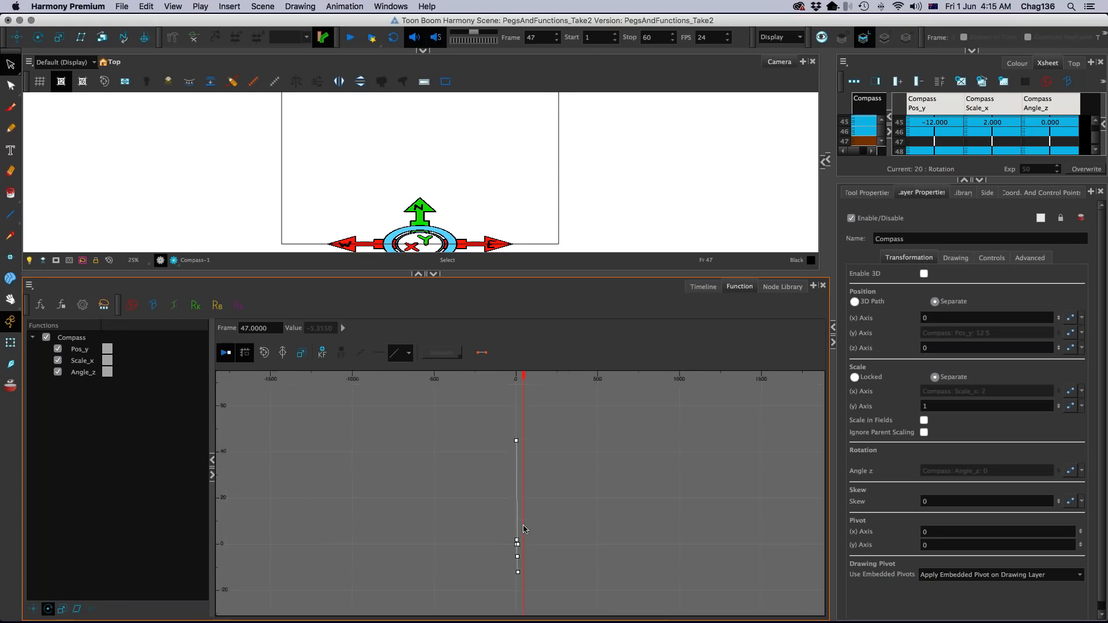
{"action": "left_click_drag", "start_coordinate": [502, 506], "coordinate": [556, 408]}
{"action": "left_click", "coordinate": [284, 353]}
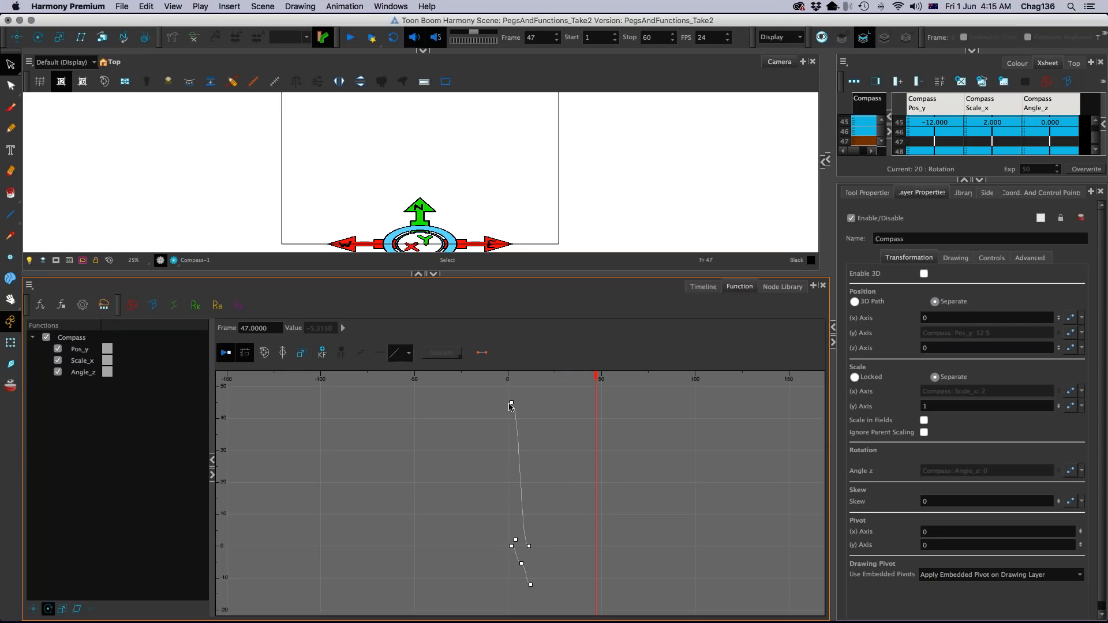
Step: Examine the Scale_x keyframe at frame 4 and the Angle_z keyframes at frames 11 and 2 in the graph
{"action": "left_click", "coordinate": [529, 546]}
{"action": "left_click", "coordinate": [528, 546]}
{"action": "left_click", "coordinate": [516, 540]}
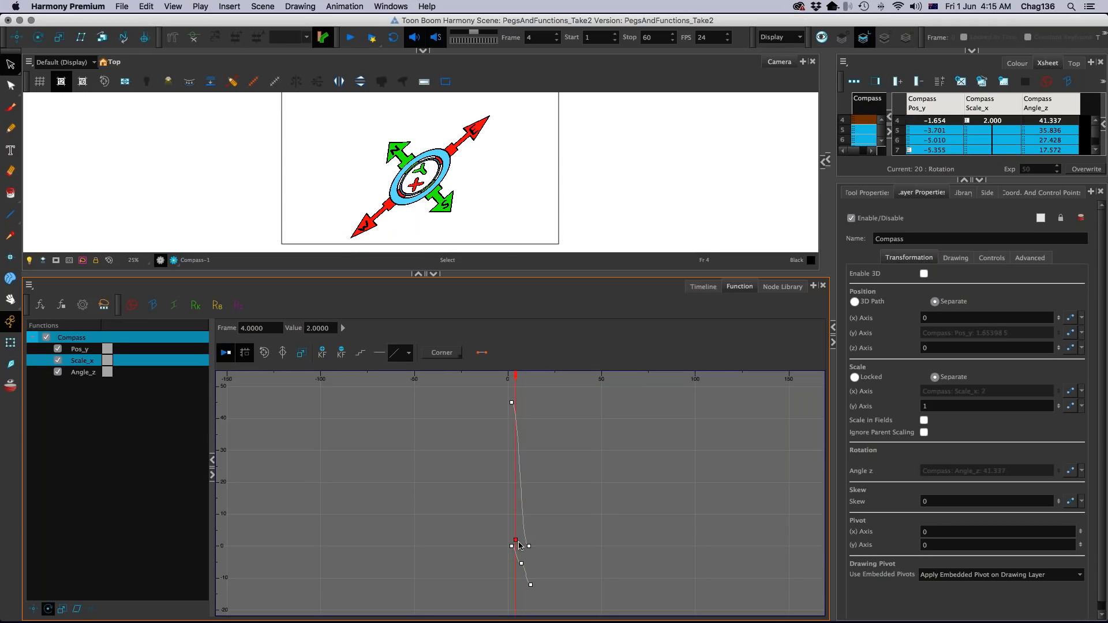
{"action": "left_click", "coordinate": [529, 546]}
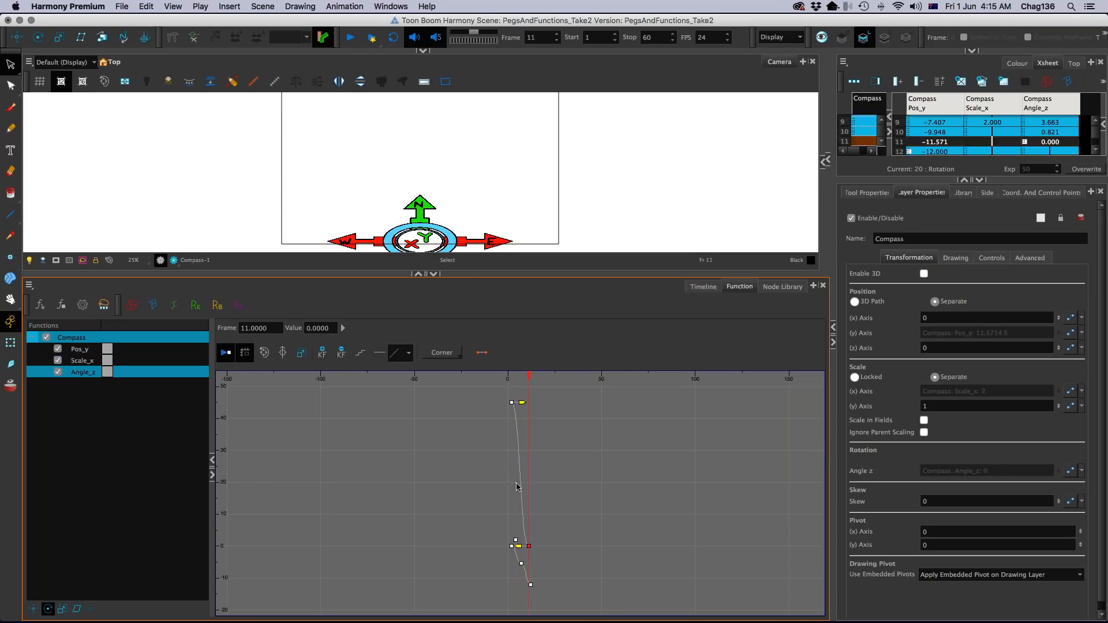
{"action": "left_click", "coordinate": [512, 402]}
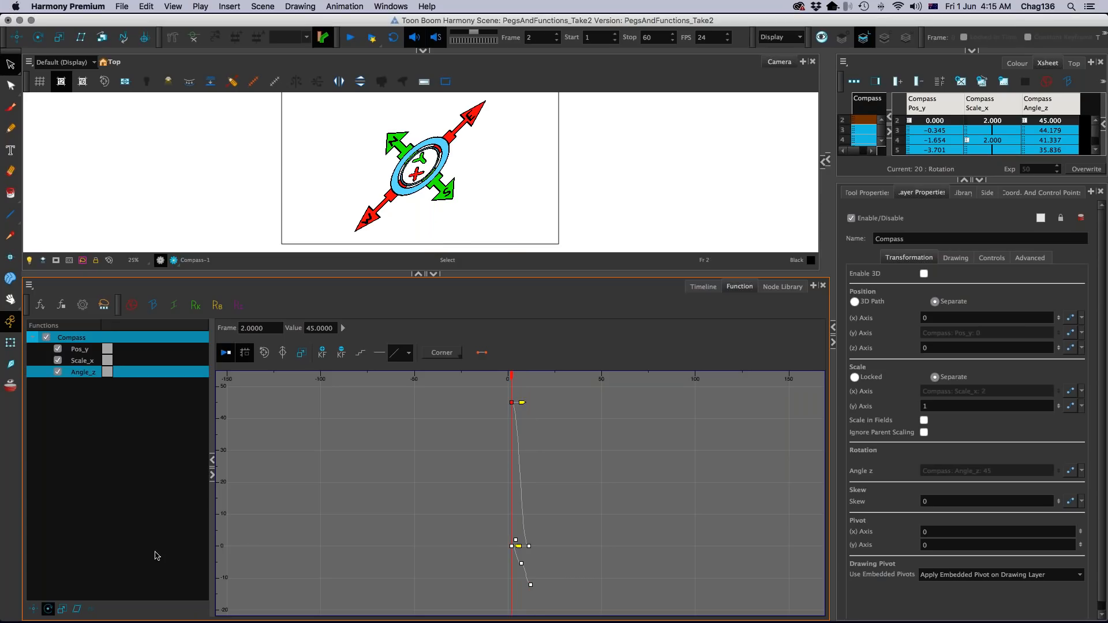
Step: Filter the displayed functions by type, keeping position and scale shown and rotation hidden, and examine the remaining curves
{"action": "left_click", "coordinate": [58, 361]}
{"action": "left_click", "coordinate": [58, 361]}
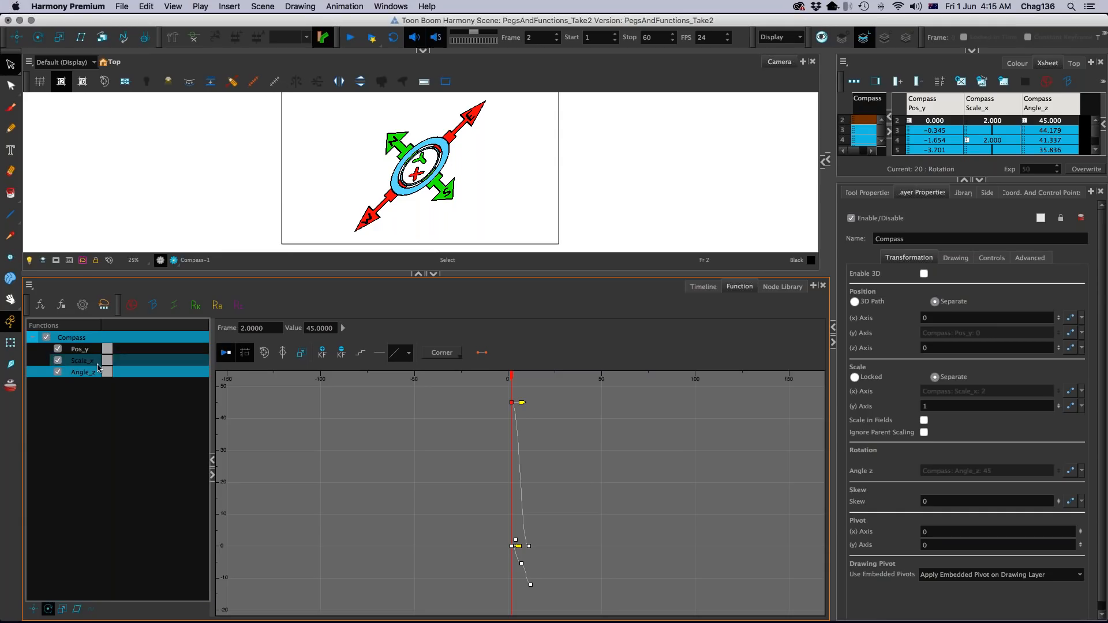
{"action": "left_click", "coordinate": [48, 609]}
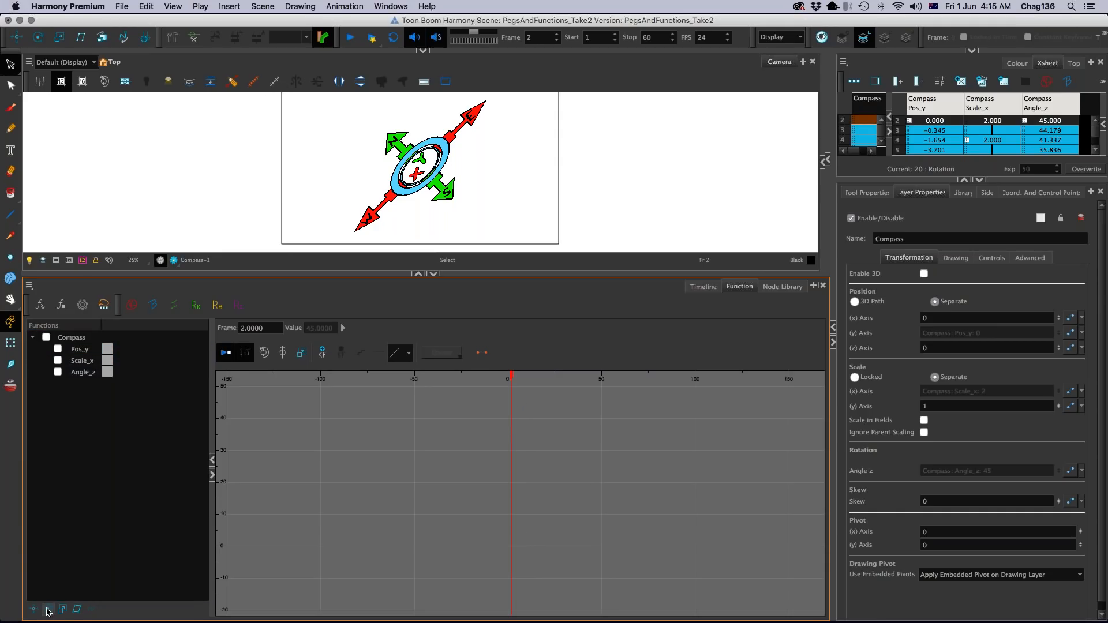
{"action": "left_click", "coordinate": [33, 609]}
{"action": "left_click", "coordinate": [61, 608]}
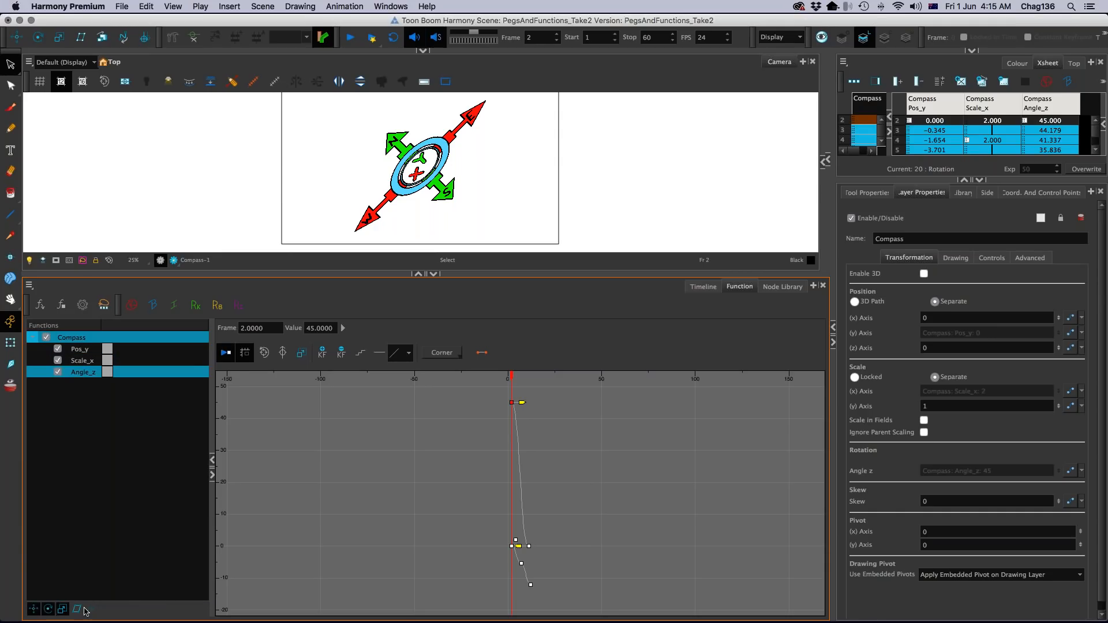
{"action": "left_click", "coordinate": [48, 609]}
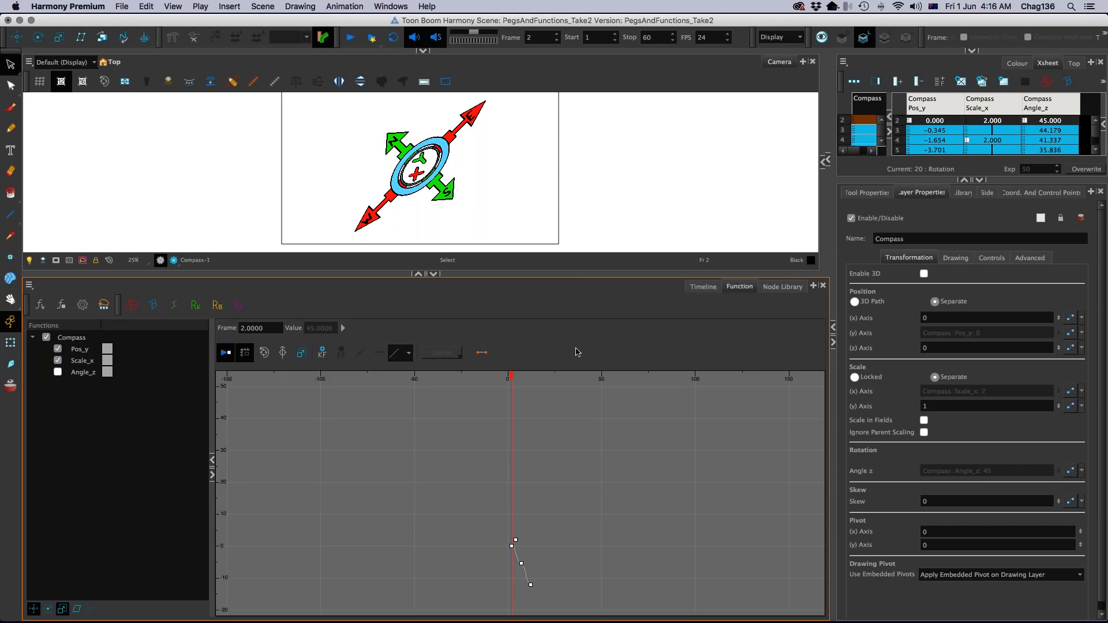
{"action": "scroll", "coordinate": [543, 536], "scroll_direction": "up", "scroll_amount": 4}
{"action": "left_click_drag", "start_coordinate": [522, 565], "coordinate": [563, 390]}
{"action": "left_click_drag", "start_coordinate": [599, 429], "coordinate": [590, 479]}
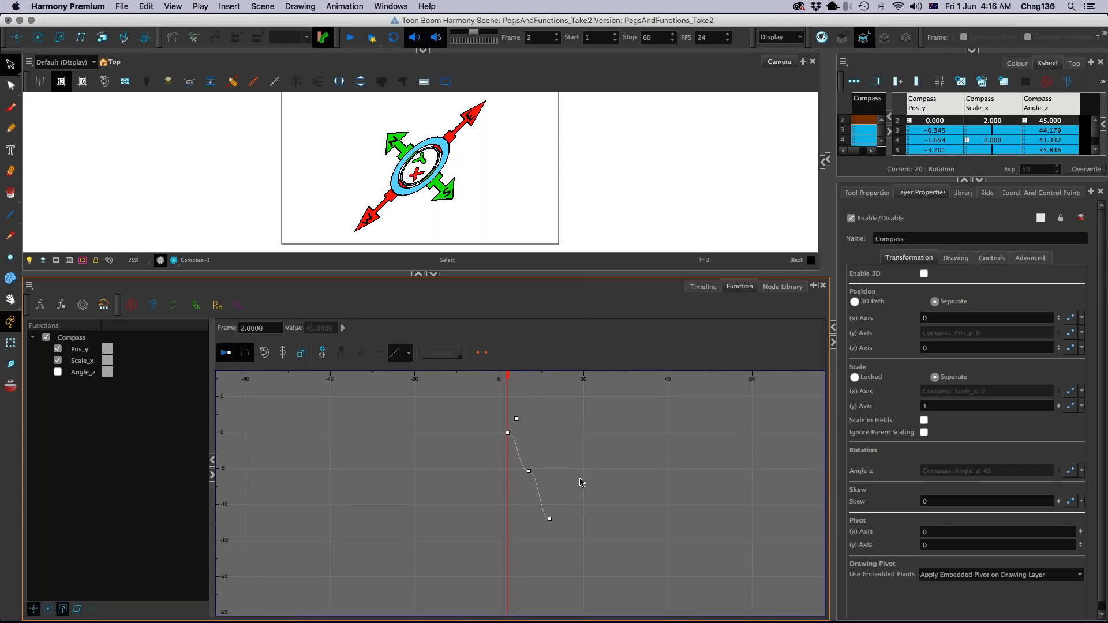
Step: Return to the timeline, enlarge the Camera view above it and move to frame 15
{"action": "left_click", "coordinate": [702, 287]}
{"action": "left_click_drag", "start_coordinate": [426, 275], "coordinate": [426, 431]}
{"action": "left_click", "coordinate": [365, 481]}
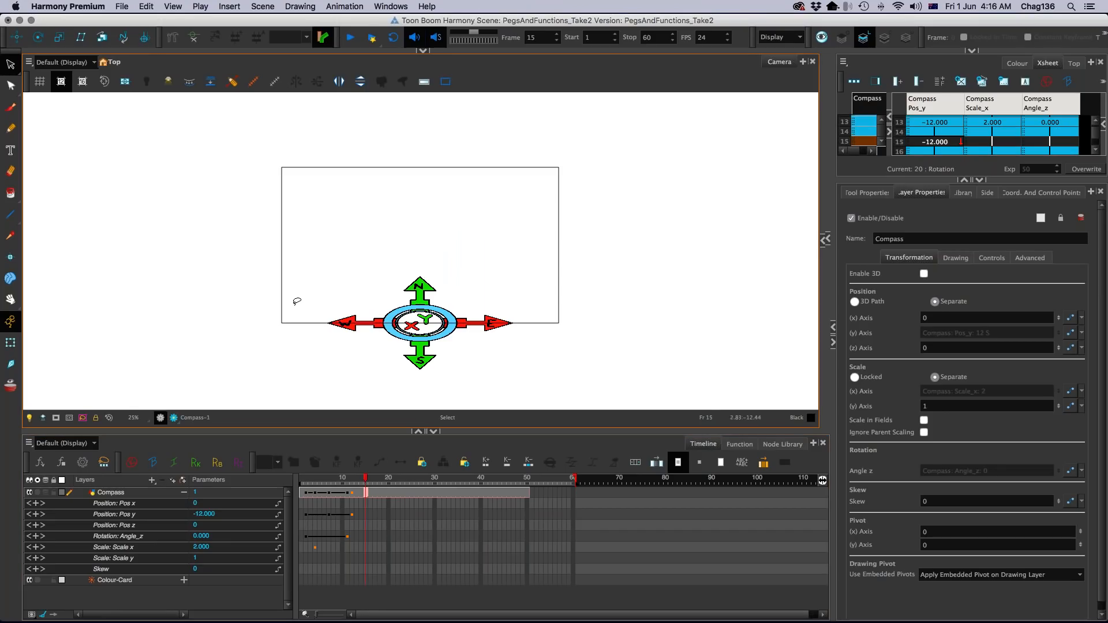
Step: Review the list of available toolbars, activate the Skew tool and select the Compass layer
{"action": "right_click", "coordinate": [75, 41]}
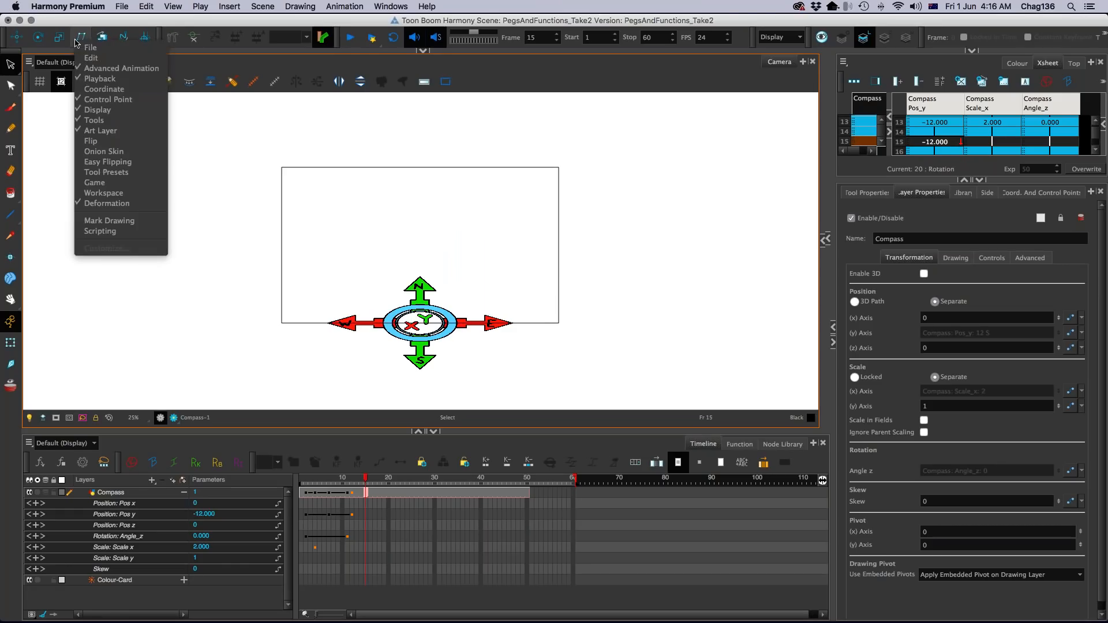
{"action": "left_click", "coordinate": [182, 50]}
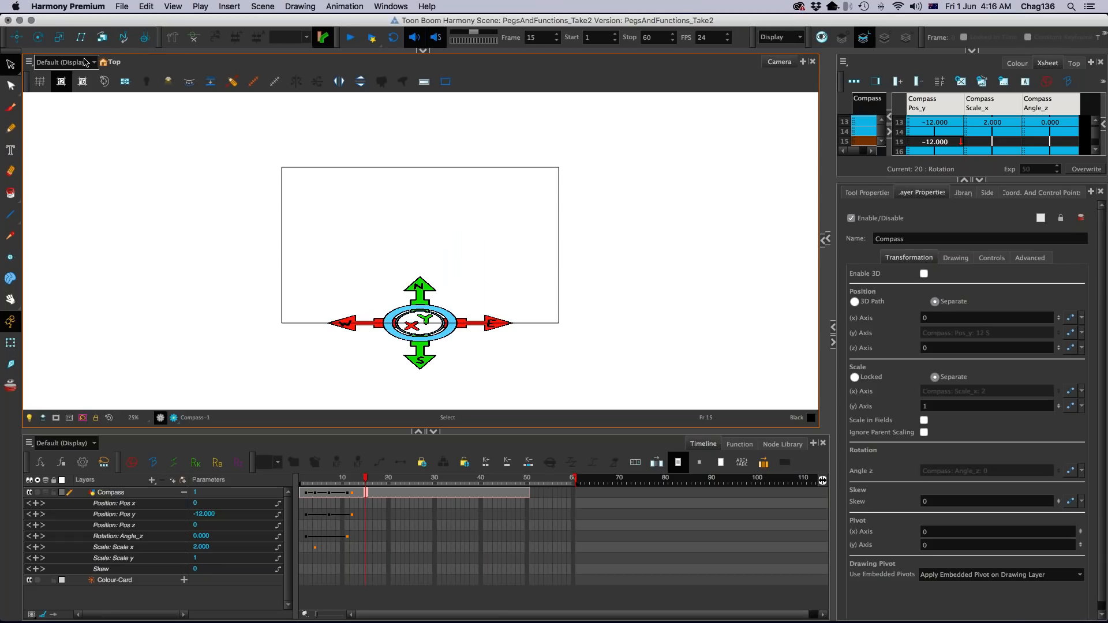
{"action": "left_click", "coordinate": [63, 39]}
{"action": "left_click", "coordinate": [81, 38]}
{"action": "left_click", "coordinate": [141, 493]}
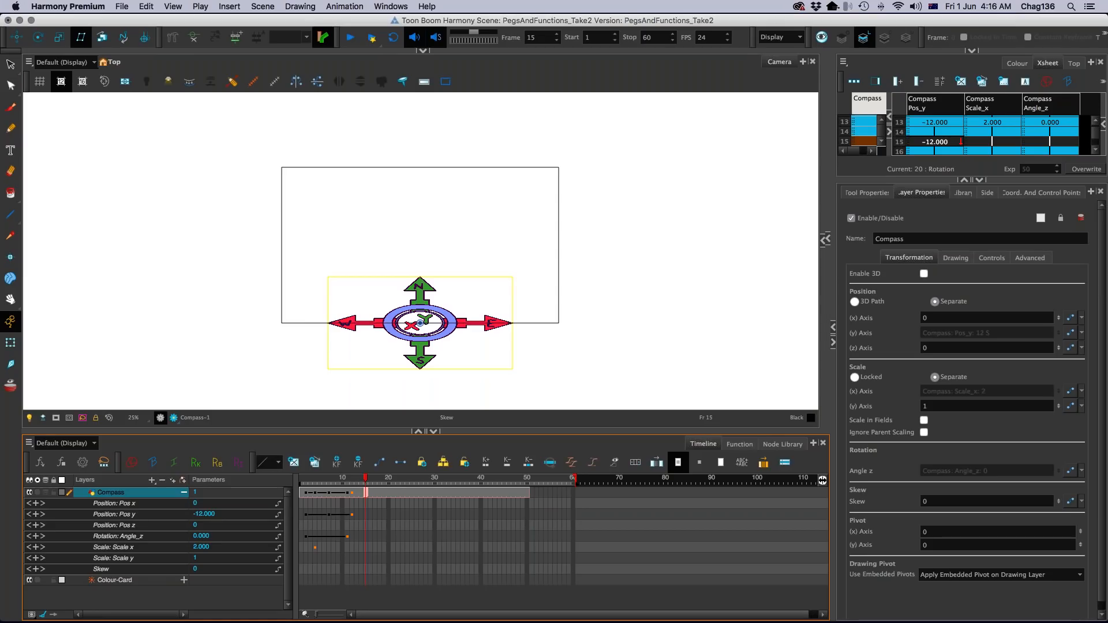
Step: Translate the Compass to about x −9.867, y −5.956 at frame 14 and to about x 8.867, y 8.622 at frame 30
{"action": "left_click", "coordinate": [361, 503]}
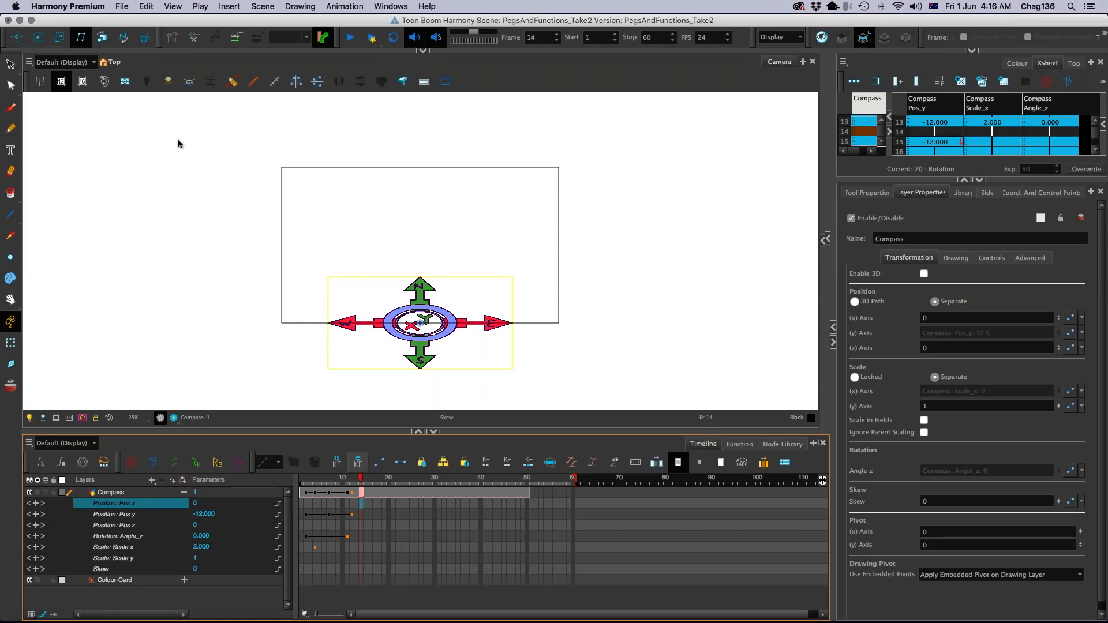
{"action": "key", "text": "alt+2"}
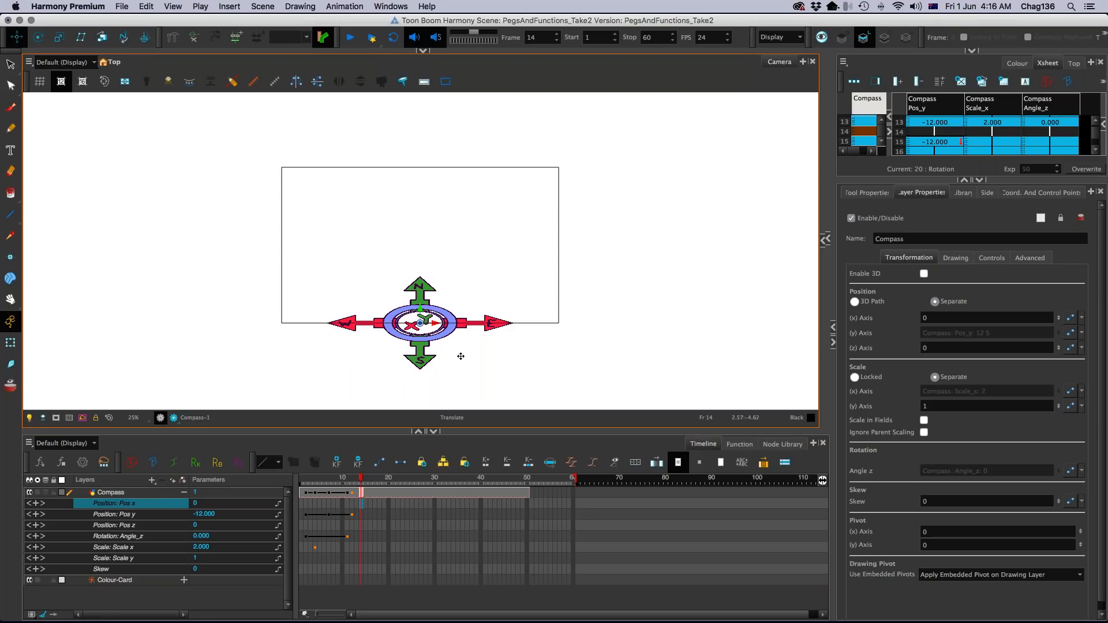
{"action": "left_click_drag", "start_coordinate": [466, 353], "coordinate": [381, 315]}
{"action": "left_click", "coordinate": [435, 492]}
{"action": "left_click_drag", "start_coordinate": [362, 351], "coordinate": [523, 250]}
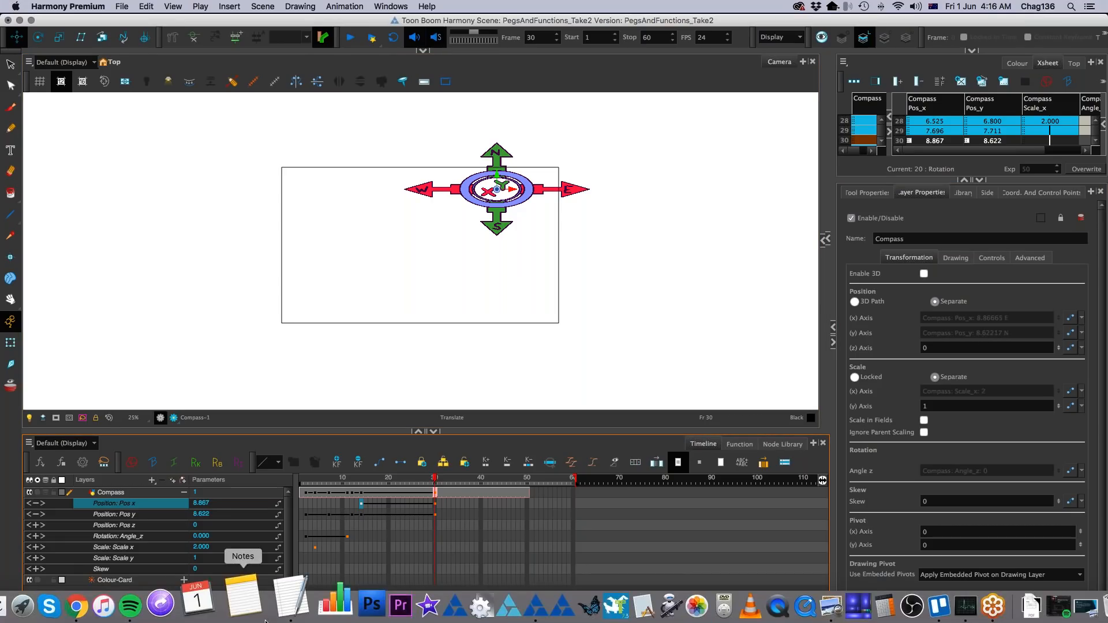
Step: Examine the Compass layer's Pos x and Pos y keyframes between frames 14 and 30 in the timeline
{"action": "left_click", "coordinate": [362, 504]}
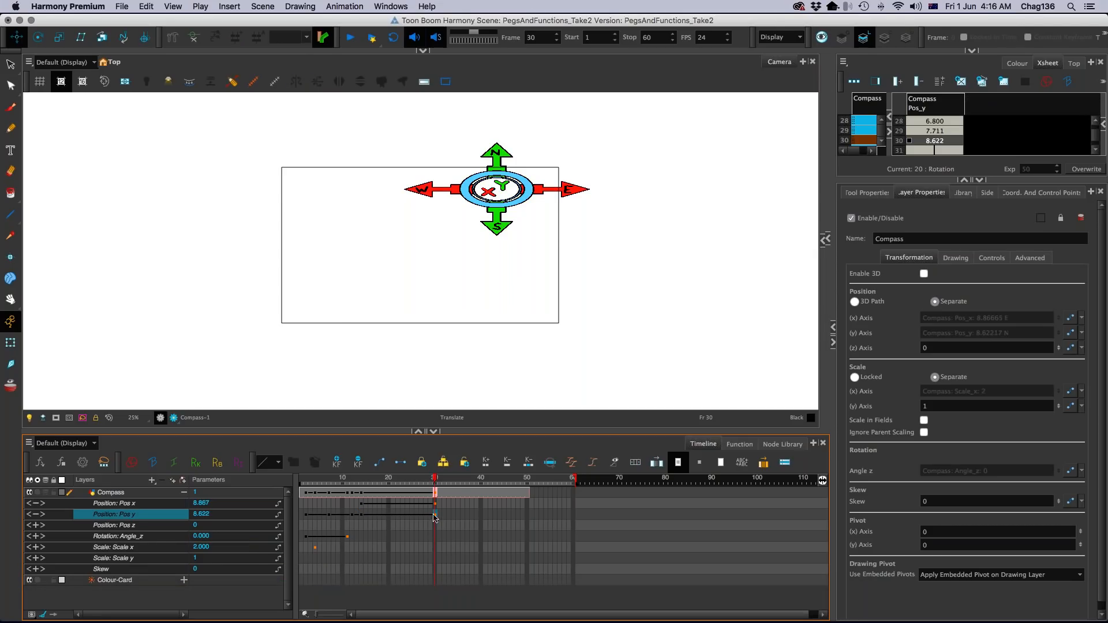
{"action": "left_click_drag", "start_coordinate": [436, 504], "coordinate": [362, 518]}
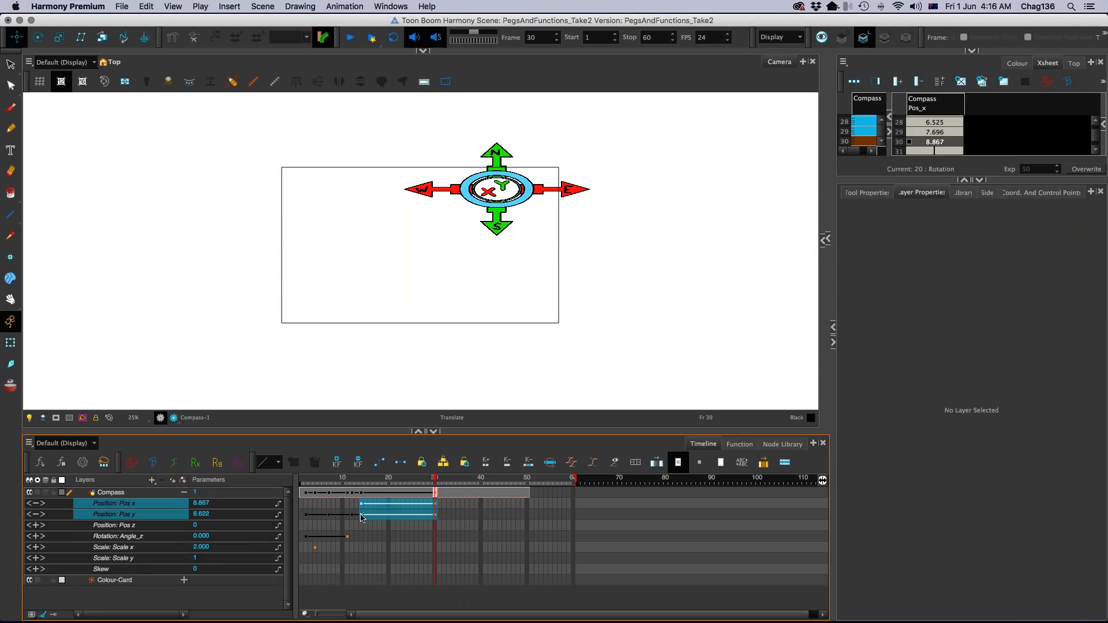
{"action": "left_click_drag", "start_coordinate": [383, 525], "coordinate": [423, 585]}
{"action": "left_click", "coordinate": [422, 575]}
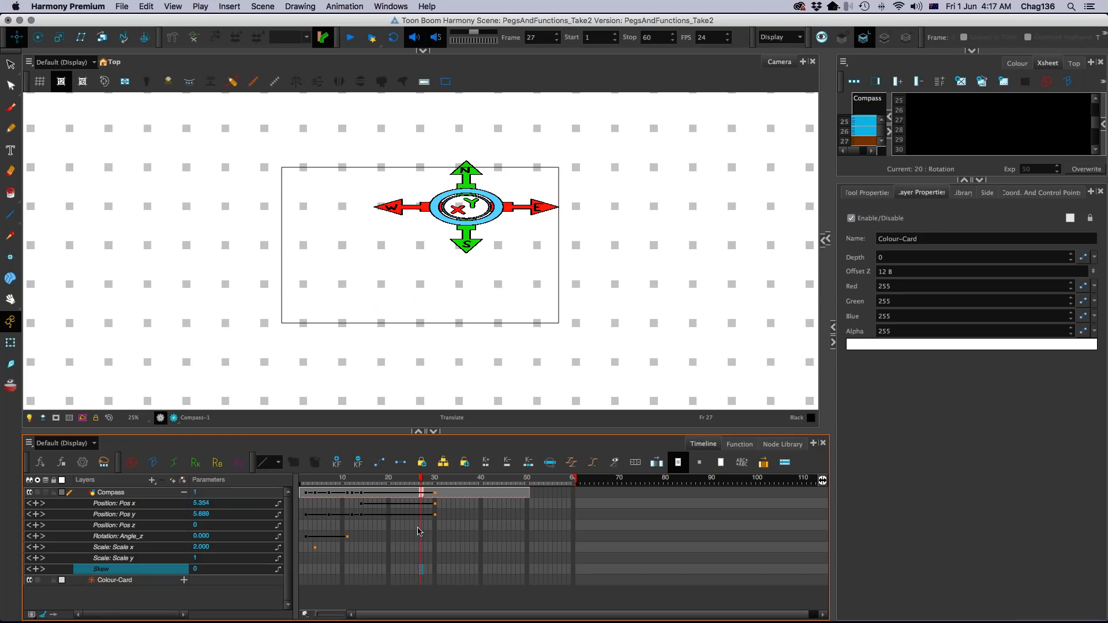
Step: At frame 25, use the Transform tool to narrow the Compass to about 1.465 x-scale and move it to about x −4.054, y −2.956
{"action": "left_click", "coordinate": [413, 481]}
{"action": "left_click", "coordinate": [412, 536]}
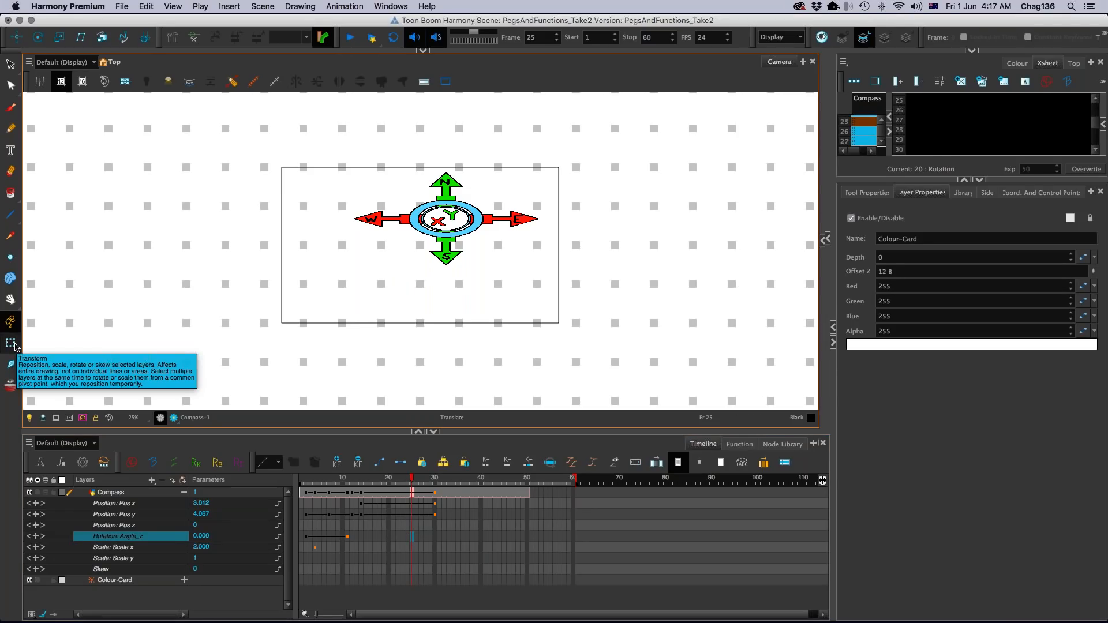
{"action": "left_click", "coordinate": [11, 344]}
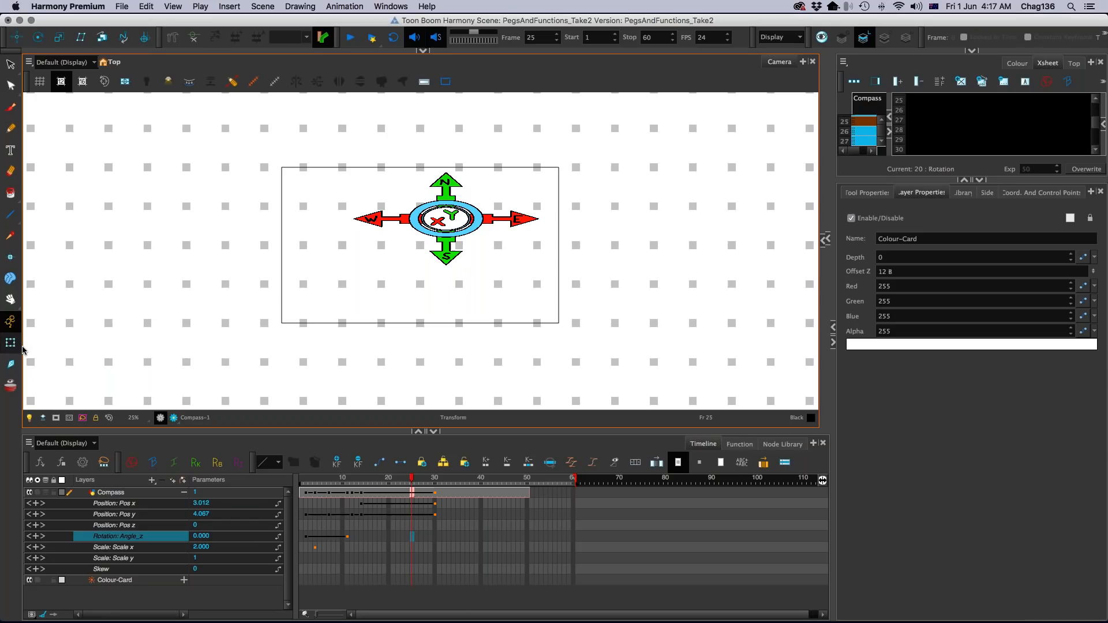
{"action": "left_click", "coordinate": [409, 494]}
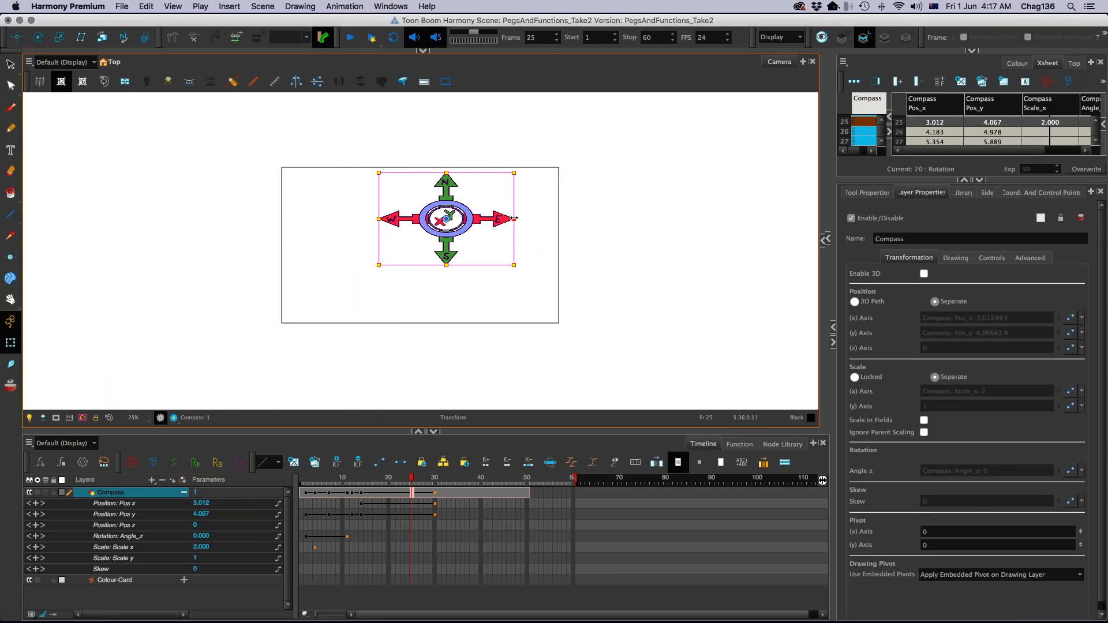
{"action": "left_click_drag", "start_coordinate": [472, 221], "coordinate": [411, 266]}
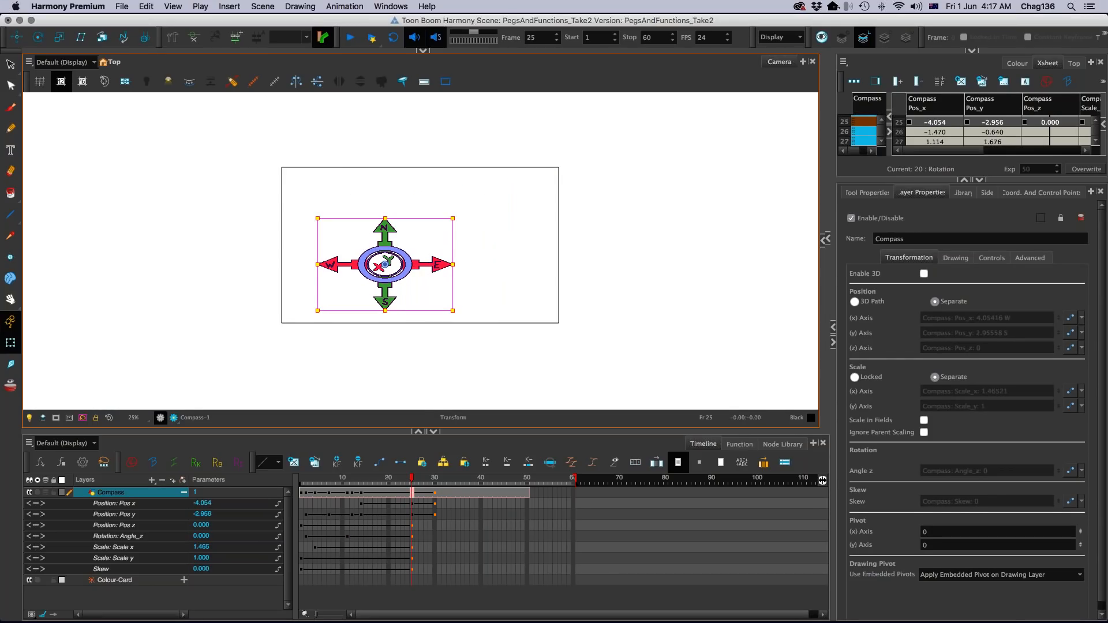
Step: At frame 40, move the Compass with the Transform tool to about x 0.4, y 0.622, near the camera frame's centre
{"action": "left_click", "coordinate": [448, 478]}
{"action": "left_click_drag", "start_coordinate": [448, 481], "coordinate": [481, 480]}
{"action": "left_click_drag", "start_coordinate": [494, 206], "coordinate": [423, 261]}
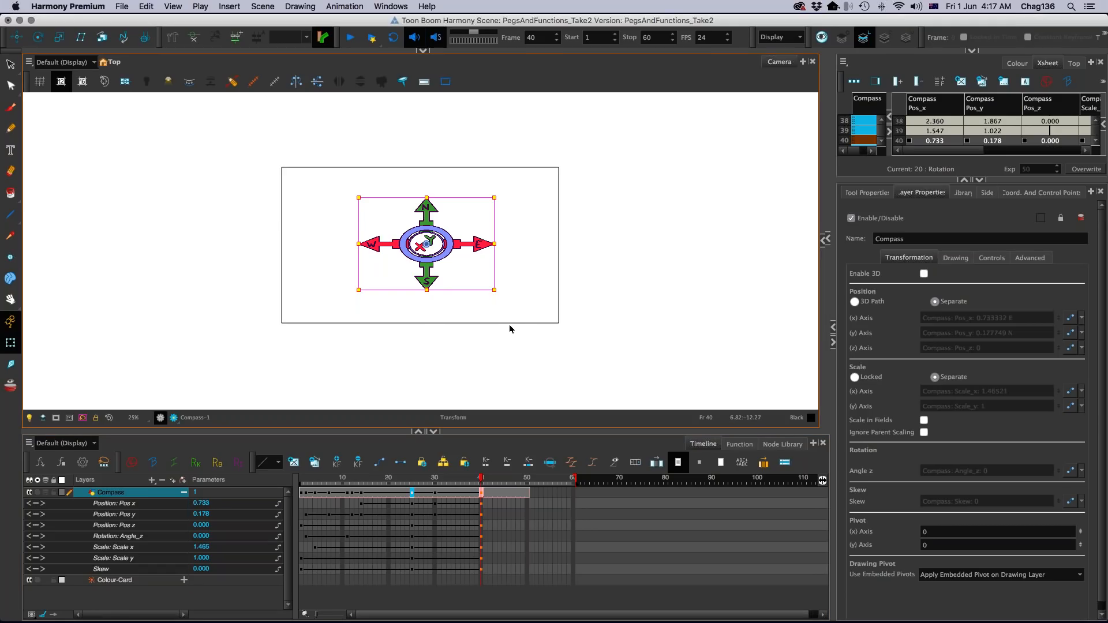
{"action": "left_click_drag", "start_coordinate": [441, 285], "coordinate": [438, 281]}
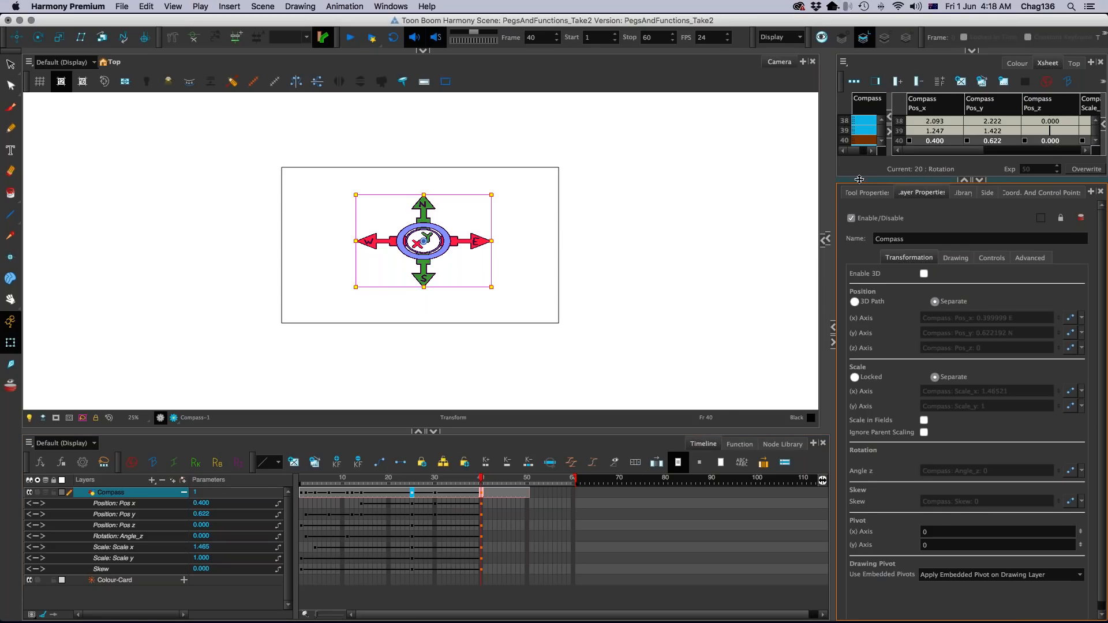
Step: Enlarge the Xsheet and examine the function columns attached to the Compass layer
{"action": "left_click_drag", "start_coordinate": [860, 179], "coordinate": [859, 505]}
{"action": "left_click_drag", "start_coordinate": [890, 401], "coordinate": [825, 400]}
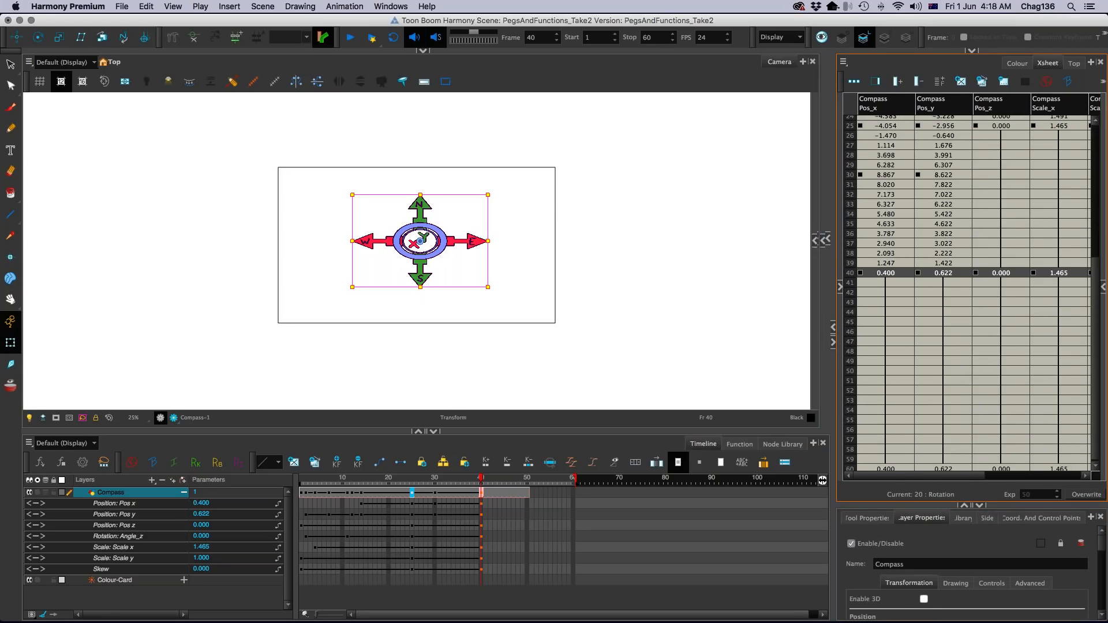
{"action": "left_click_drag", "start_coordinate": [826, 240], "coordinate": [743, 239]}
{"action": "mouse_move", "coordinate": [802, 474]}
{"action": "left_mouse_down"}
{"action": "mouse_move", "coordinate": [868, 474]}
{"action": "mouse_move", "coordinate": [820, 475]}
{"action": "left_mouse_up"}
{"action": "scroll", "coordinate": [787, 418], "scroll_direction": "left", "scroll_amount": 3}
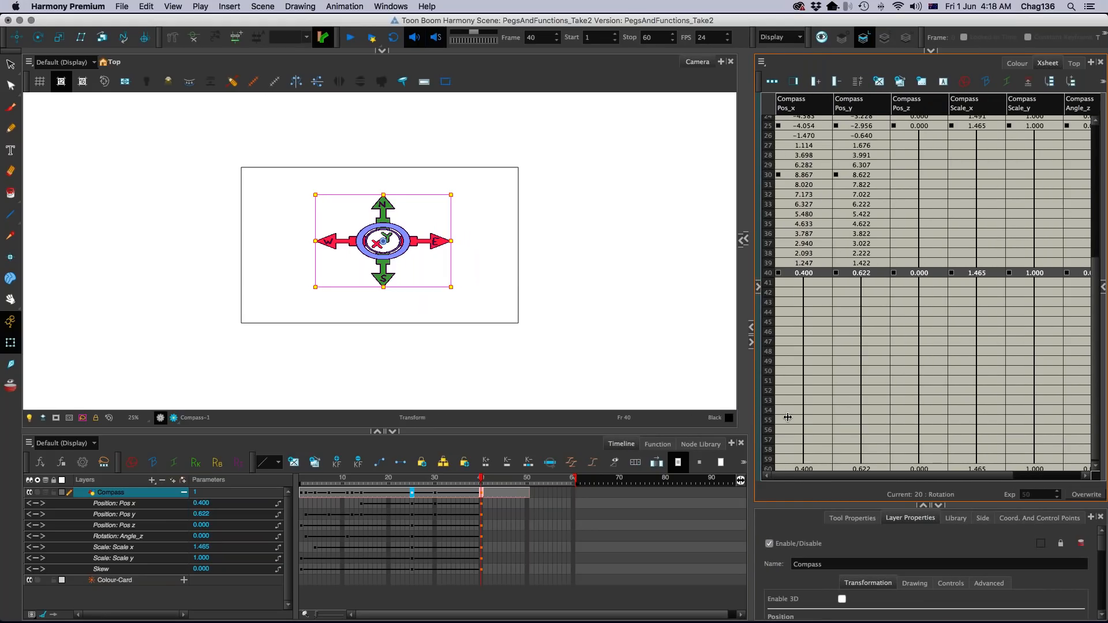
Step: Hide the Compass layer's function columns in the Xsheet and select the Rotation column to examine its values
{"action": "key", "text": "alt+f"}
{"action": "scroll", "coordinate": [944, 262], "scroll_direction": "up", "scroll_amount": 5}
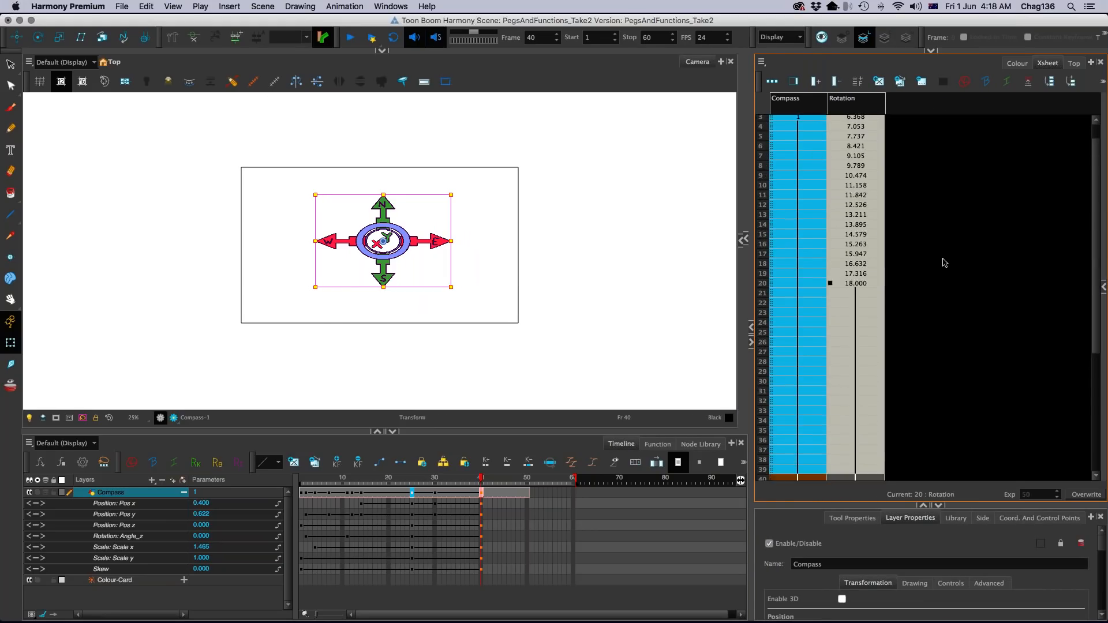
{"action": "left_click", "coordinate": [939, 219]}
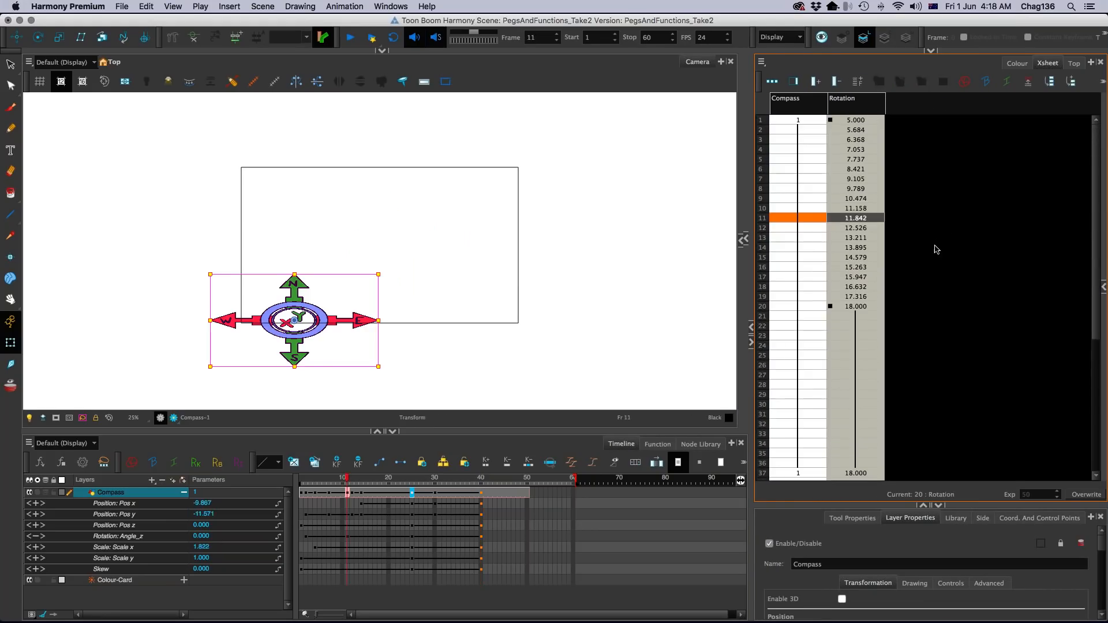
{"action": "left_click", "coordinate": [866, 105]}
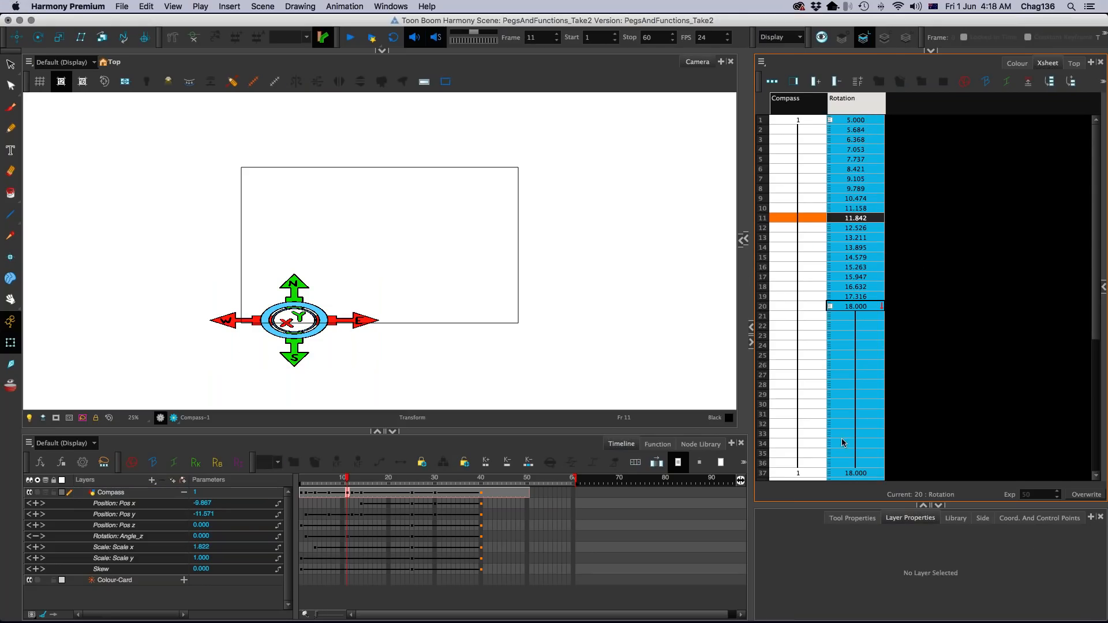
Step: At frame 13, enlarge the Layer Properties for the Compass and switch its Y position from the function to a local value
{"action": "left_click_drag", "start_coordinate": [931, 505], "coordinate": [931, 352]}
{"action": "left_click", "coordinate": [356, 525]}
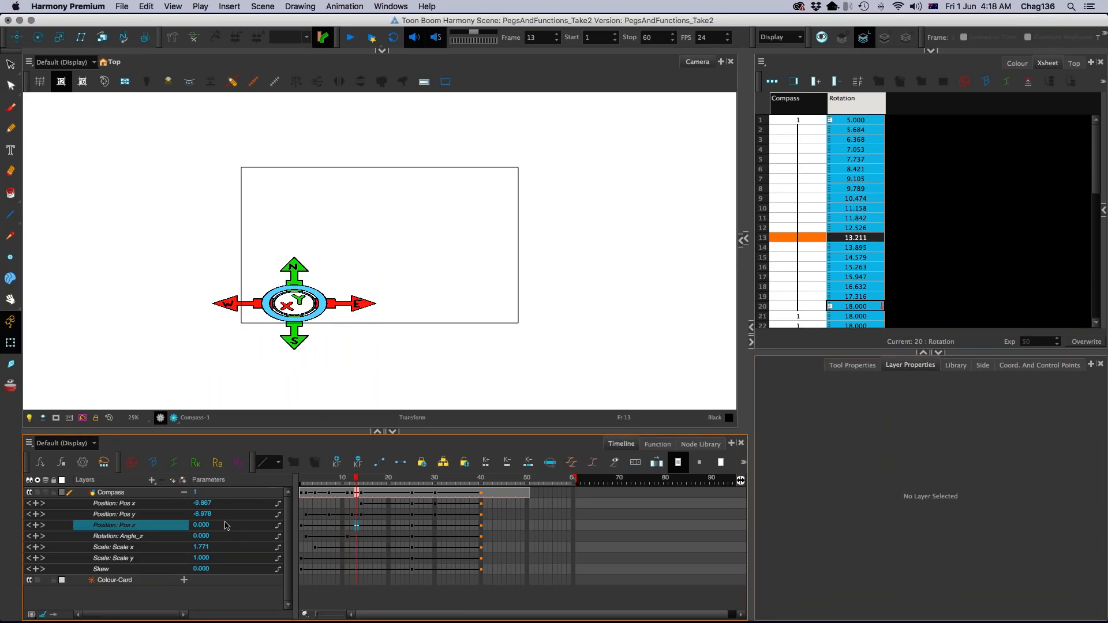
{"action": "left_click", "coordinate": [157, 493]}
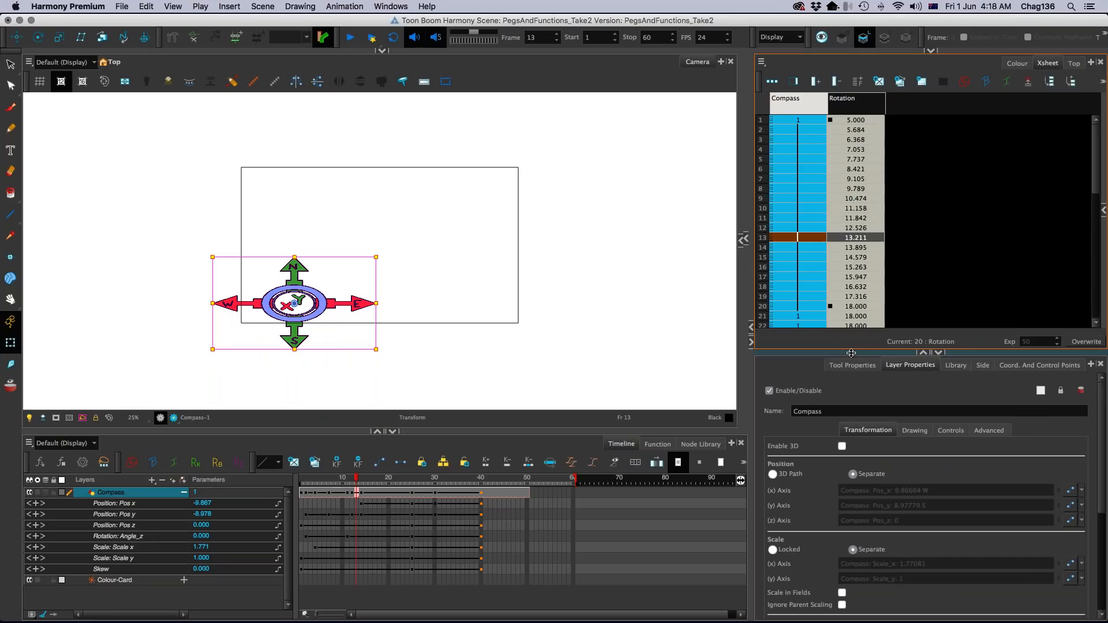
{"action": "left_click_drag", "start_coordinate": [930, 352], "coordinate": [930, 211]}
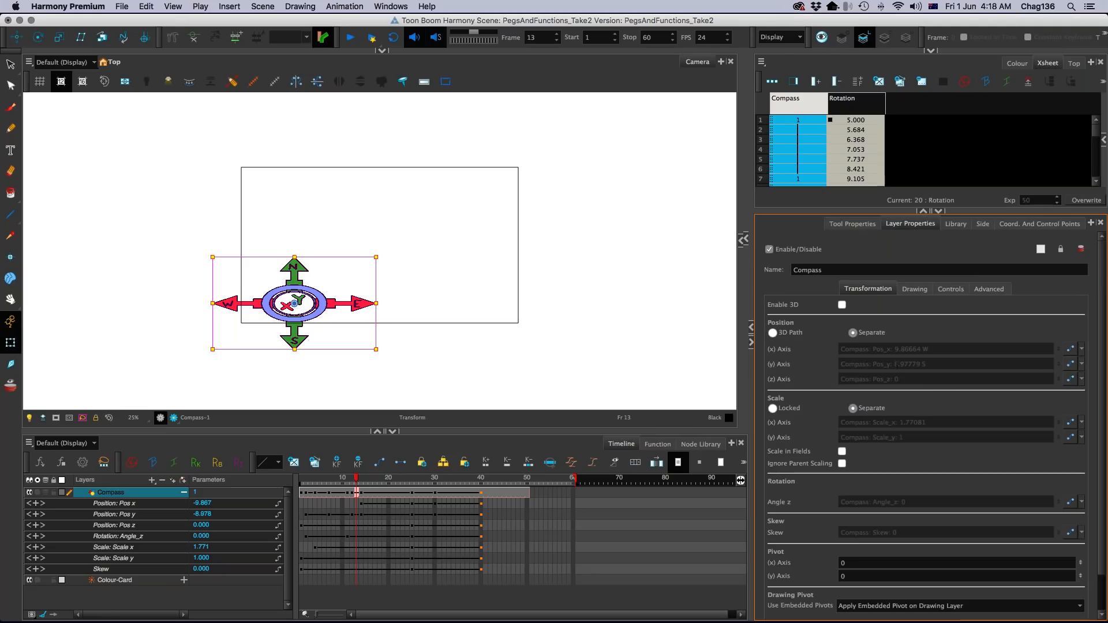
{"action": "left_click", "coordinate": [1083, 368]}
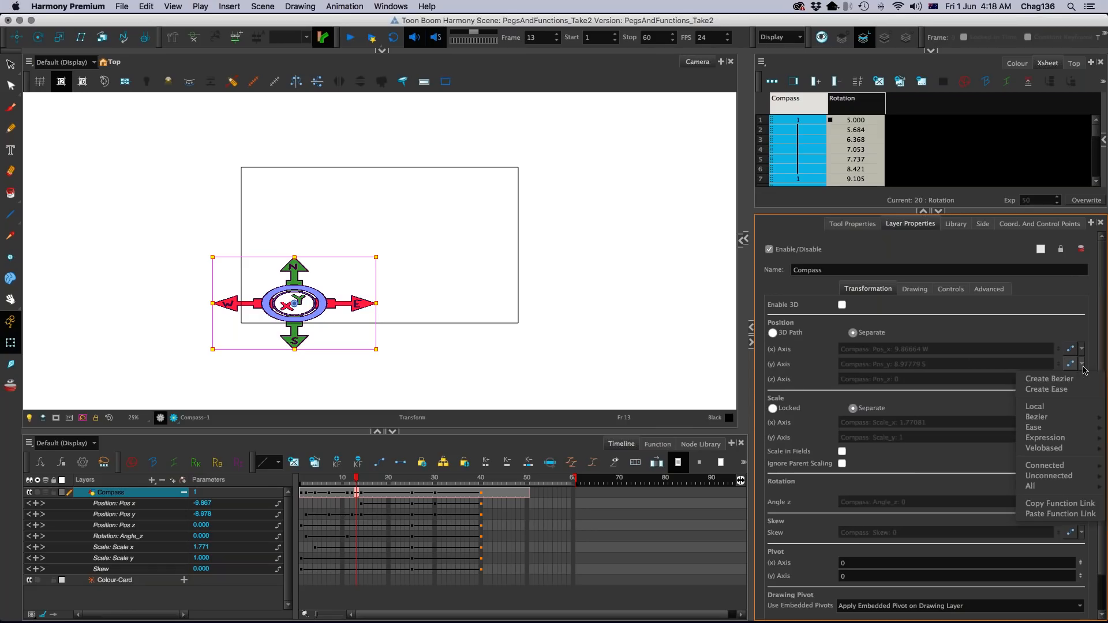
{"action": "left_click", "coordinate": [1040, 410]}
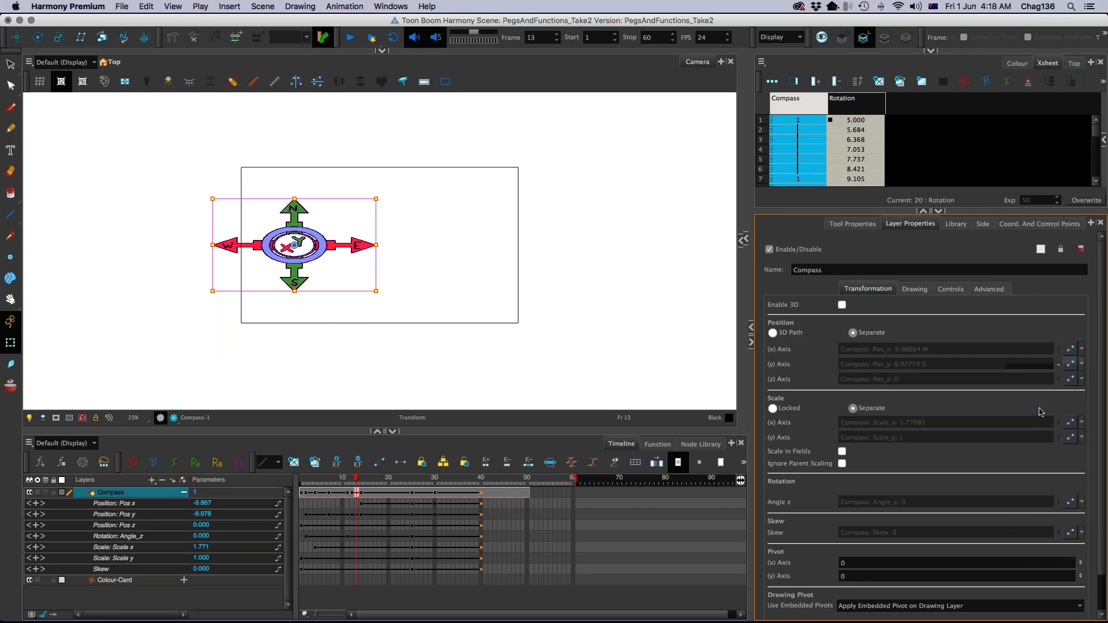
Step: Try a local Y position of 5 for the Compass and return it to 0
{"action": "double_click", "coordinate": [848, 364]}
{"action": "left_click", "coordinate": [850, 364]}
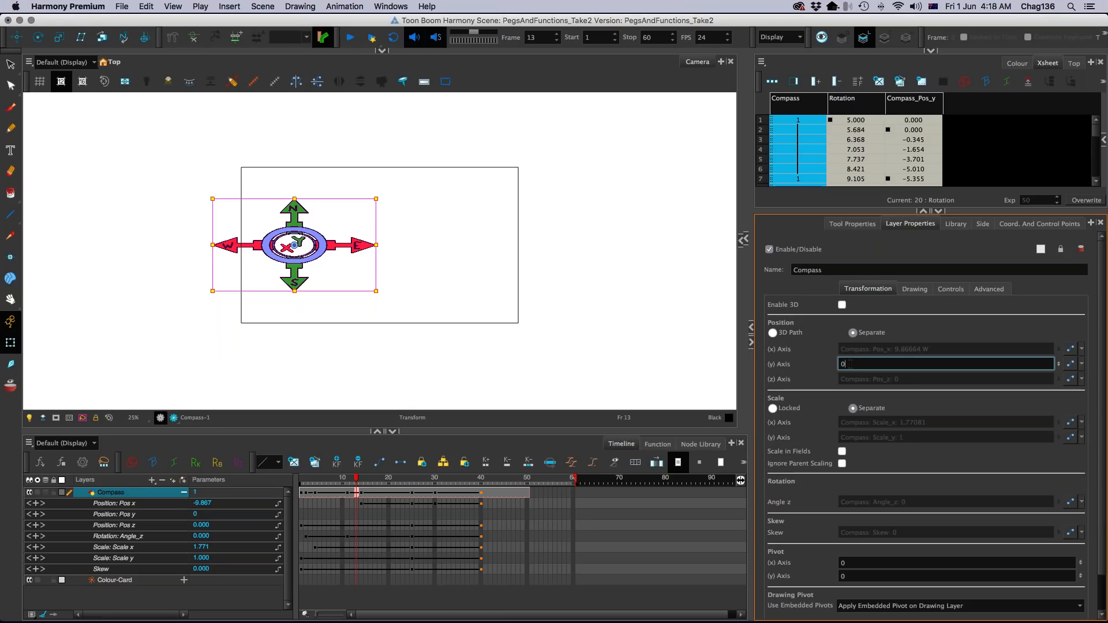
{"action": "type", "text": "5"}
{"action": "key", "text": "Return"}
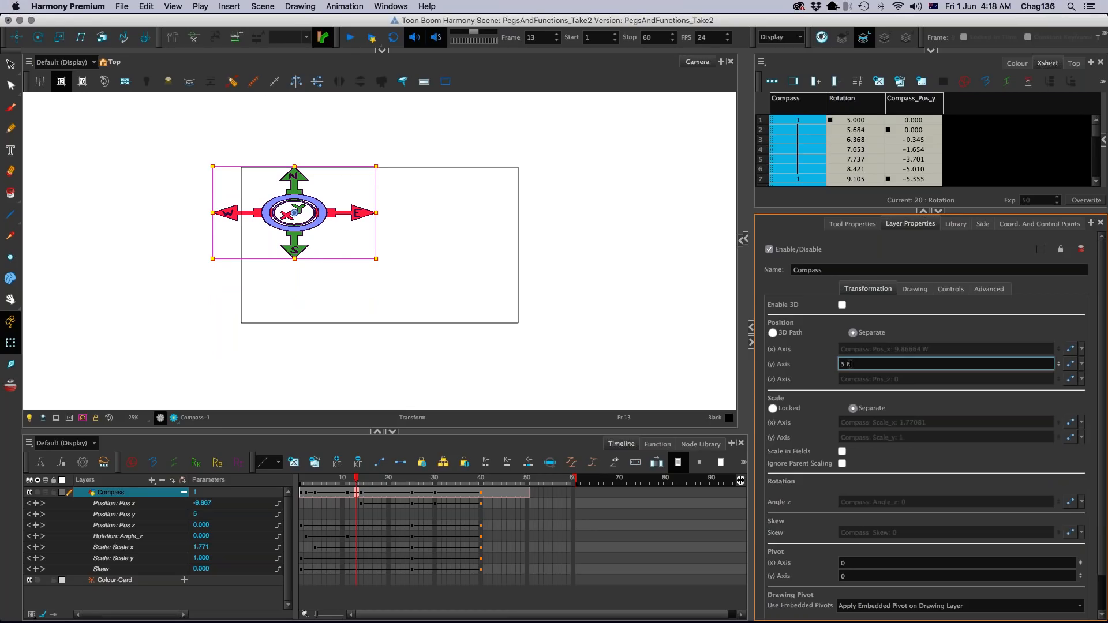
{"action": "left_click_drag", "start_coordinate": [852, 364], "coordinate": [838, 364]}
{"action": "type", "text": "0"}
{"action": "key", "text": "Return"}
Step: Enlarge the Xsheet and compare the unlinked Compass_Pos_y column with the function columns still attached to the Compass
{"action": "left_click_drag", "start_coordinate": [930, 211], "coordinate": [930, 376]}
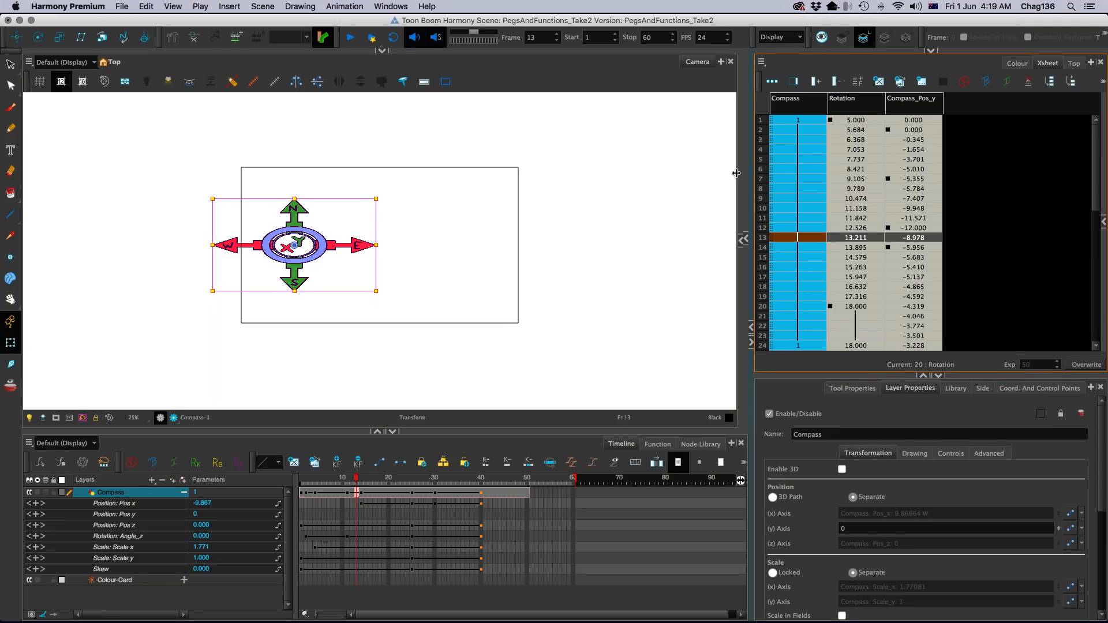
{"action": "left_click_drag", "start_coordinate": [736, 173], "coordinate": [658, 173]}
{"action": "left_click", "coordinate": [825, 98]}
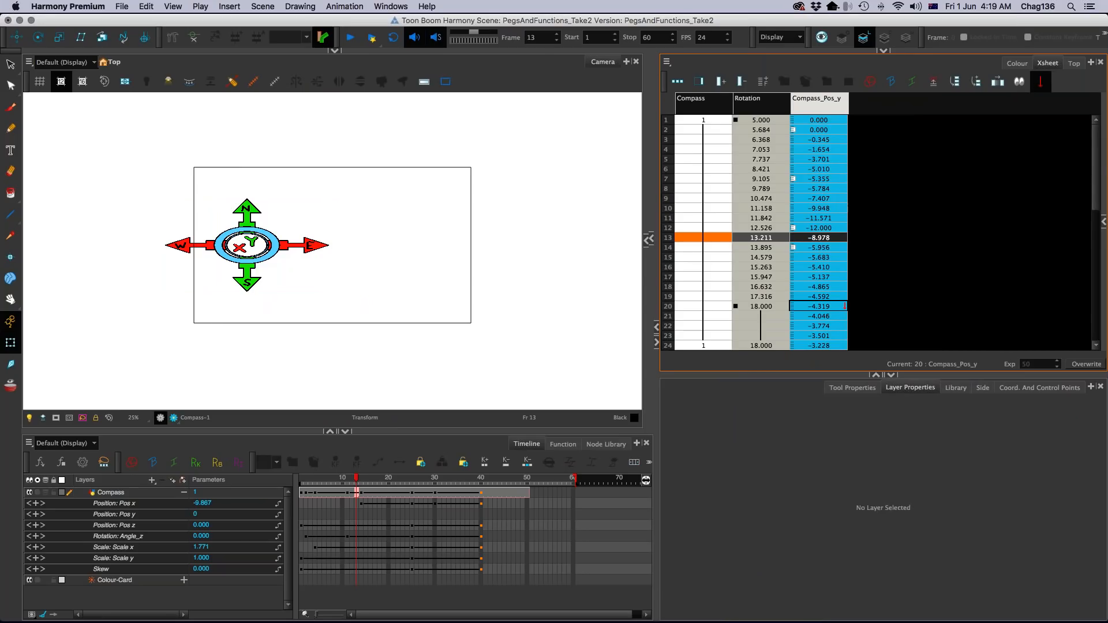
{"action": "left_click_drag", "start_coordinate": [1103, 165], "coordinate": [753, 221]}
{"action": "left_click_drag", "start_coordinate": [848, 346], "coordinate": [910, 306]}
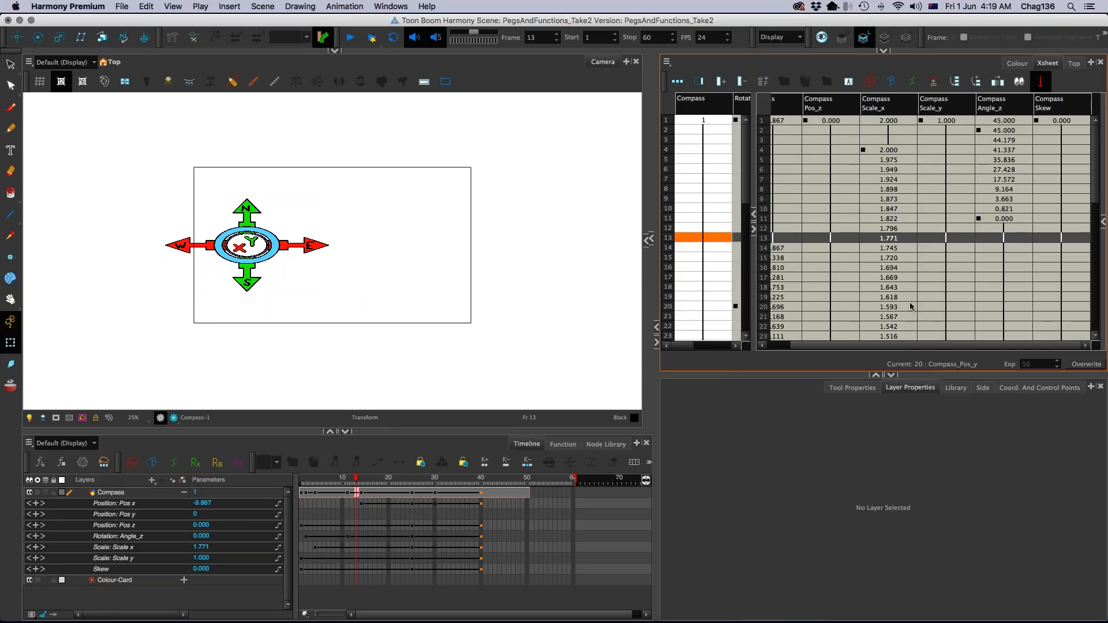
{"action": "left_click_drag", "start_coordinate": [754, 180], "coordinate": [1102, 191]}
{"action": "left_click", "coordinate": [814, 102]}
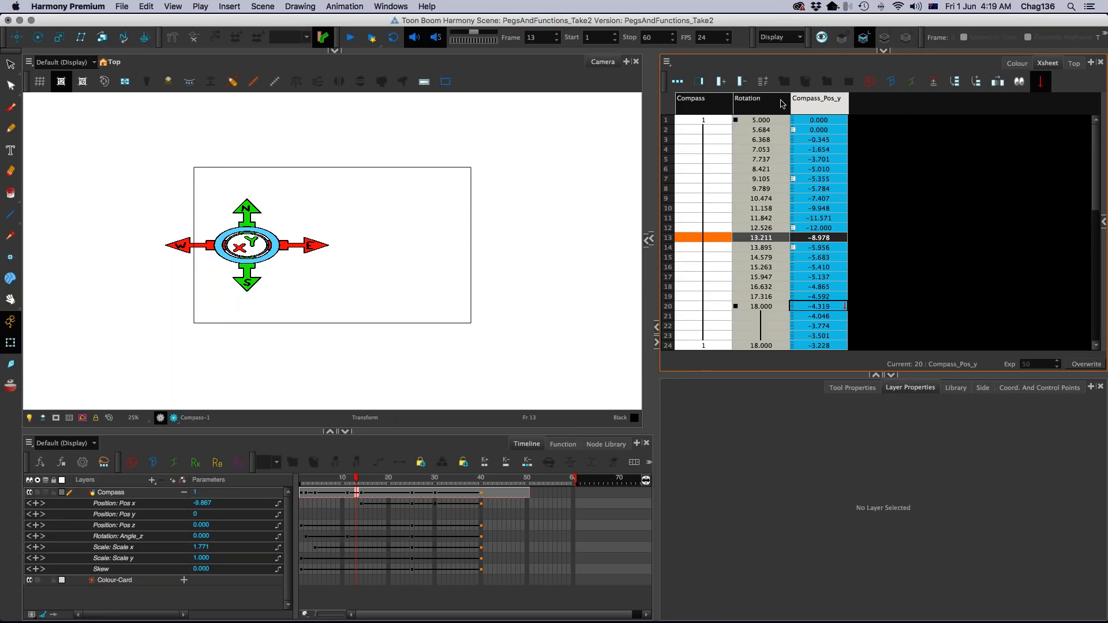
Step: Examine the Rotation and Compass_Pos_y columns in the Xsheet, checking the Compass_Pos_y keyframes at frames 2 and 7
{"action": "left_click", "coordinate": [774, 106]}
{"action": "left_click", "coordinate": [807, 102]}
{"action": "left_click", "coordinate": [827, 131]}
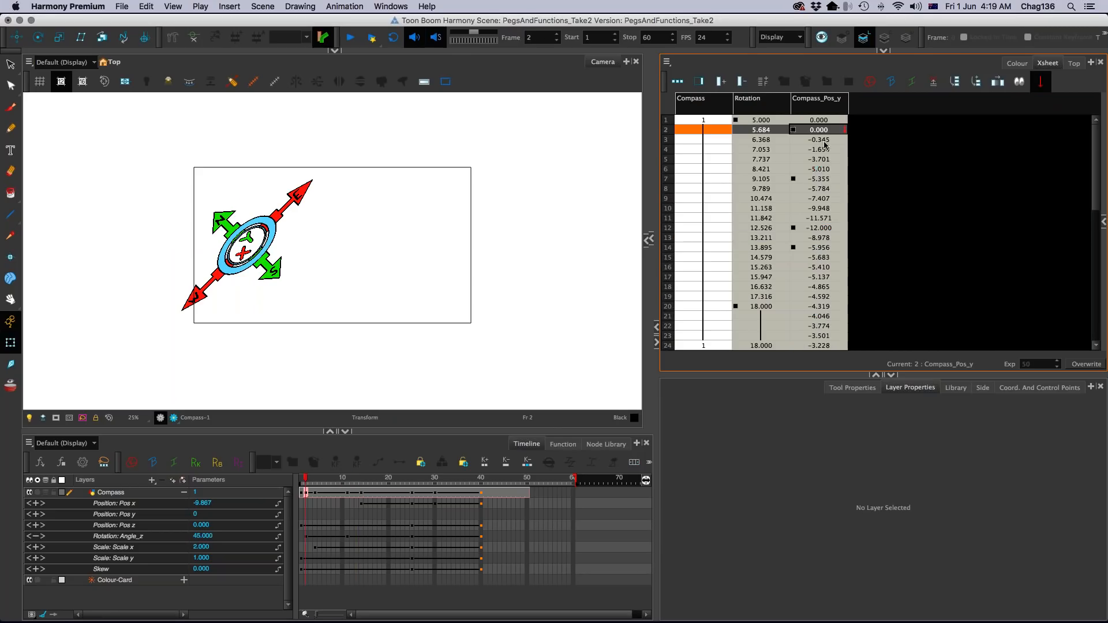
{"action": "left_click", "coordinate": [819, 179]}
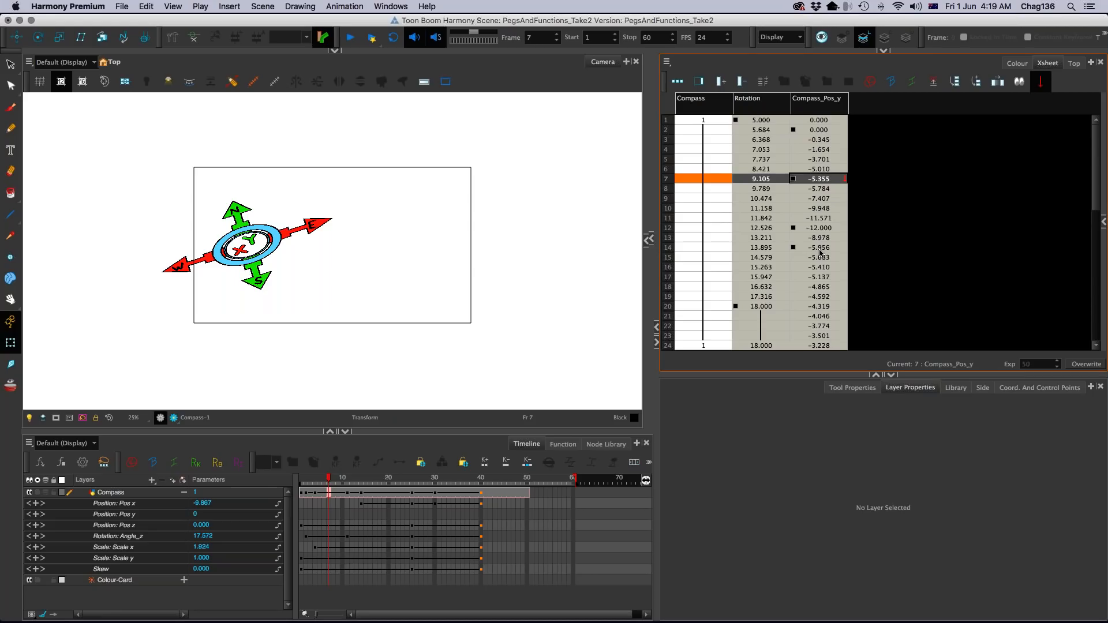
{"action": "left_click", "coordinate": [772, 160]}
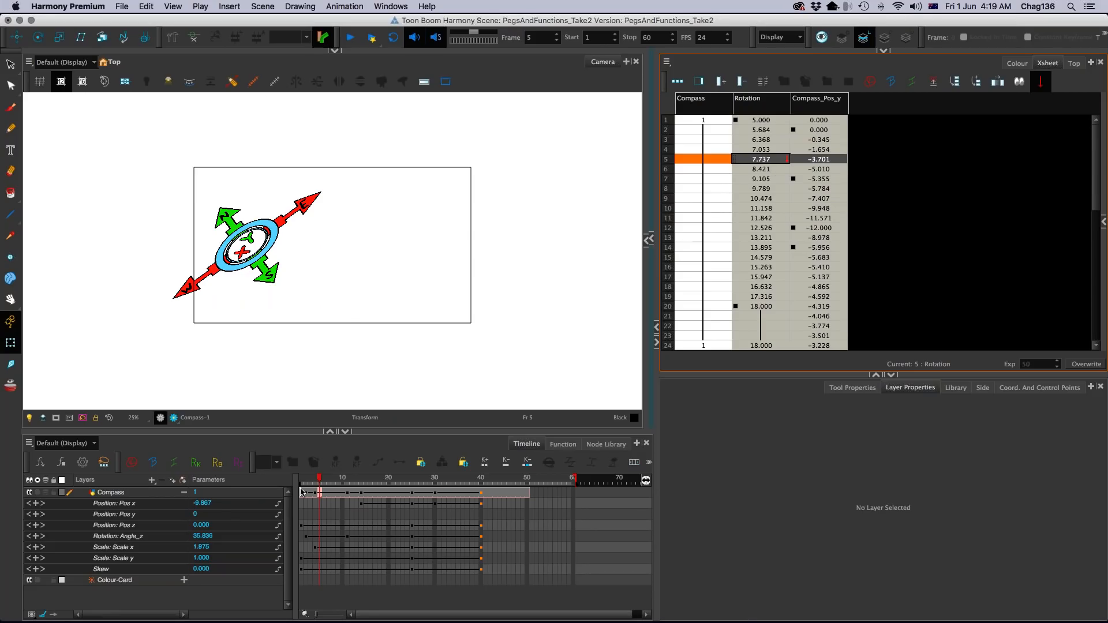
Step: Select the Compass, enlarge its Layer Properties and link its Skew to the unconnected Compass_Pos_y function
{"action": "left_click", "coordinate": [156, 491]}
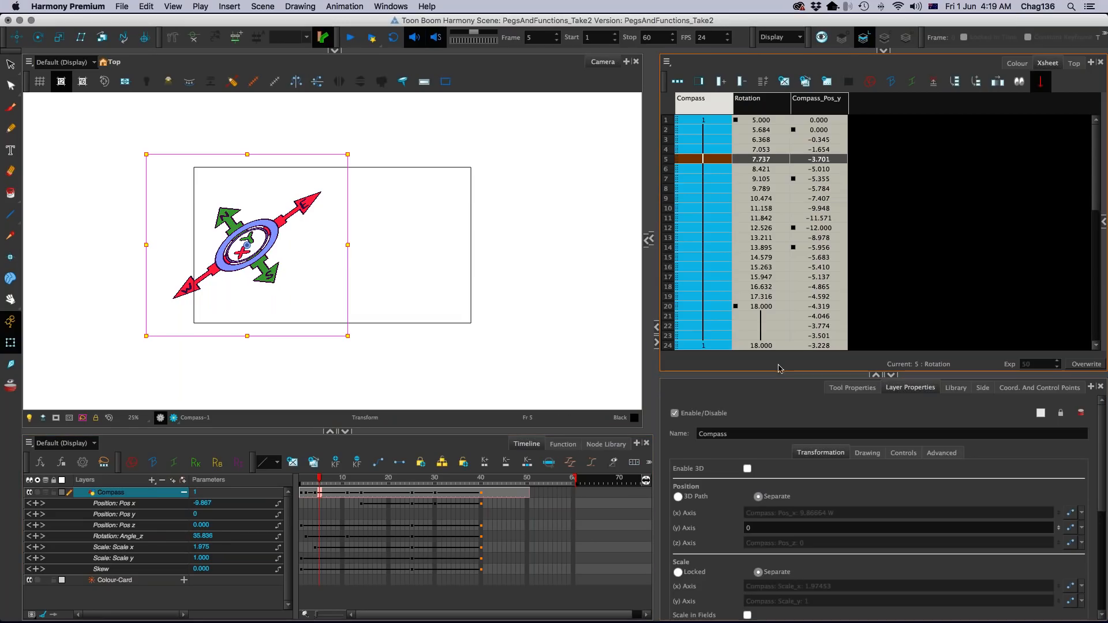
{"action": "left_click_drag", "start_coordinate": [777, 373], "coordinate": [773, 55]}
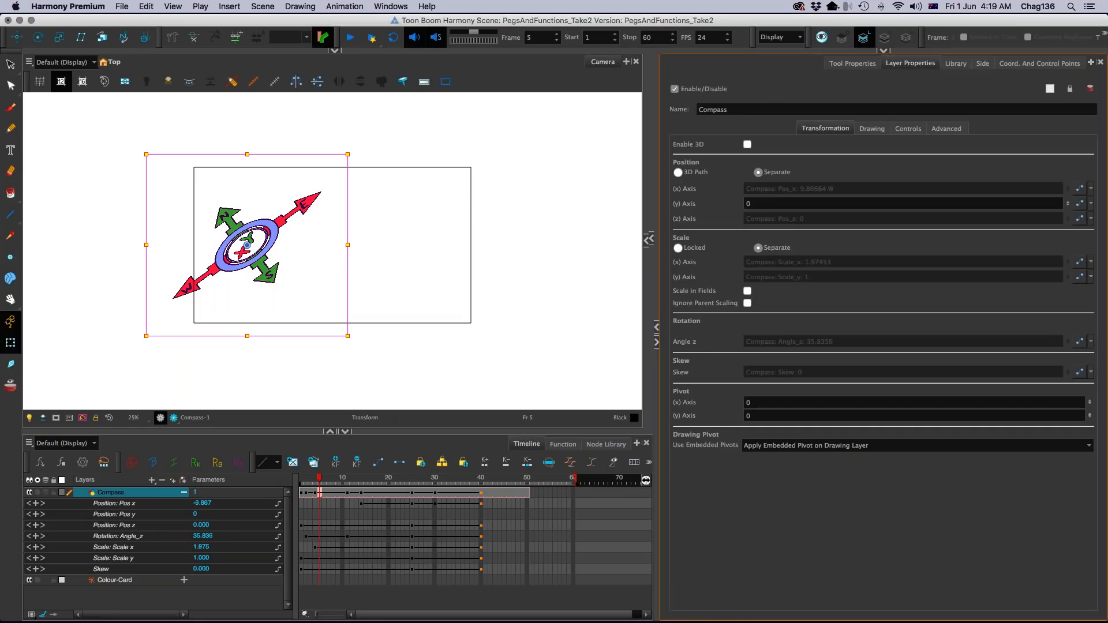
{"action": "left_click", "coordinate": [1092, 373]}
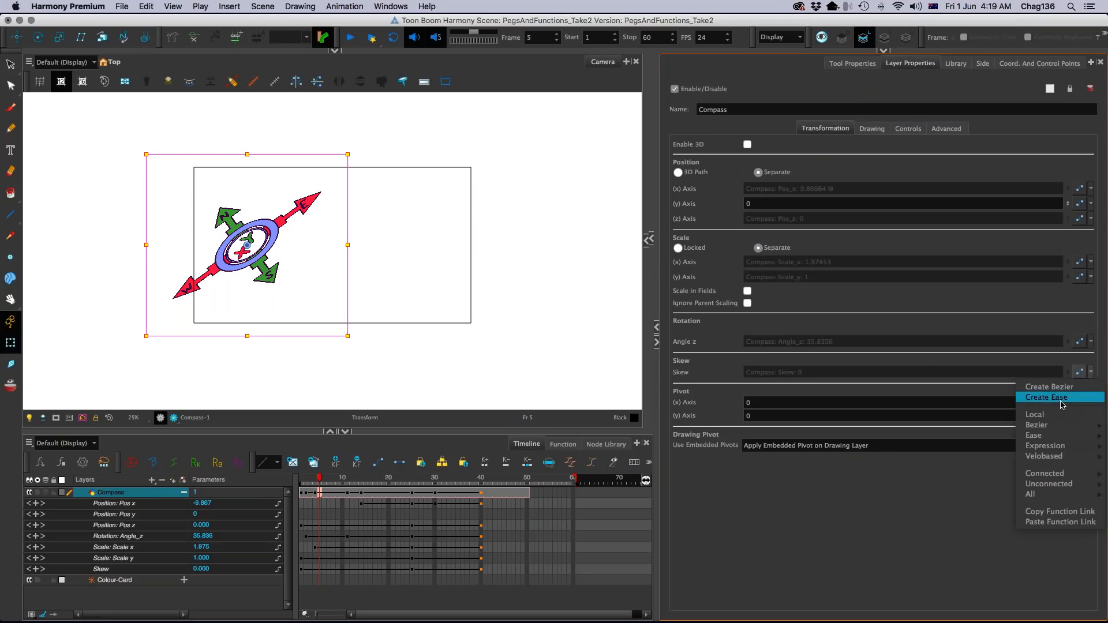
{"action": "mouse_move", "coordinate": [1046, 487]}
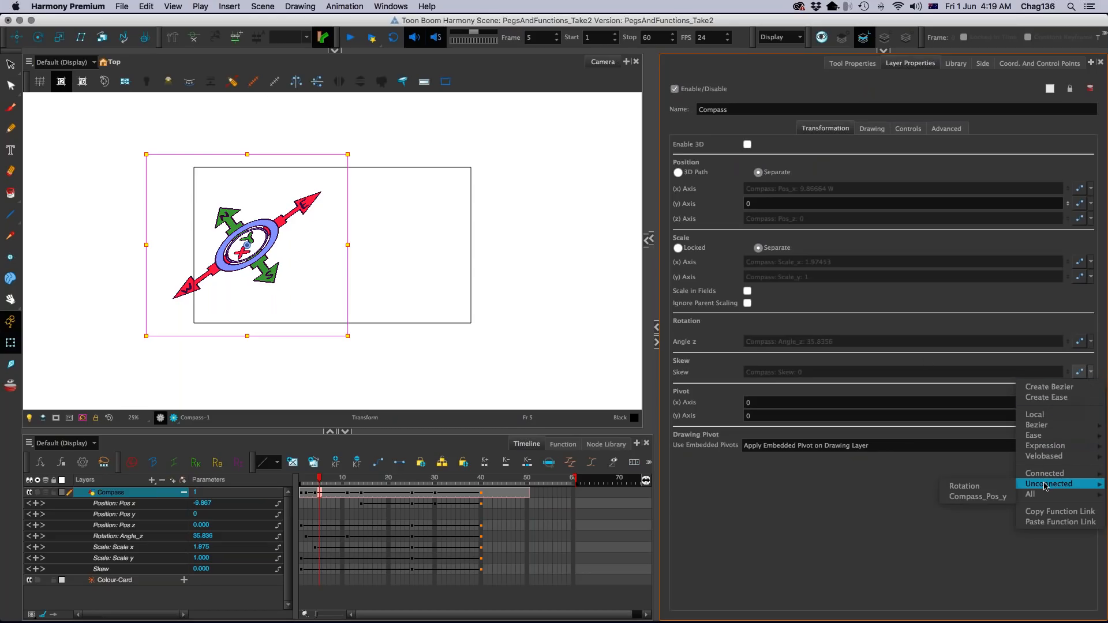
{"action": "left_click", "coordinate": [995, 497]}
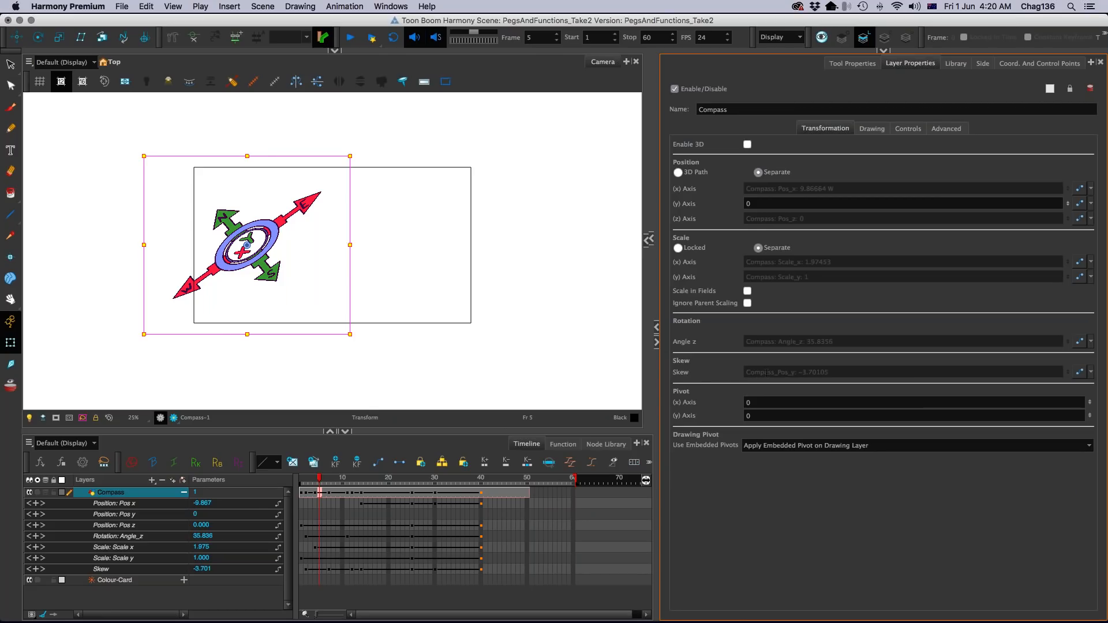
Step: At frame 17, link the Compass's Scale x axis to the already connected Compass_Pos_y function
{"action": "left_click_drag", "start_coordinate": [321, 479], "coordinate": [375, 492]}
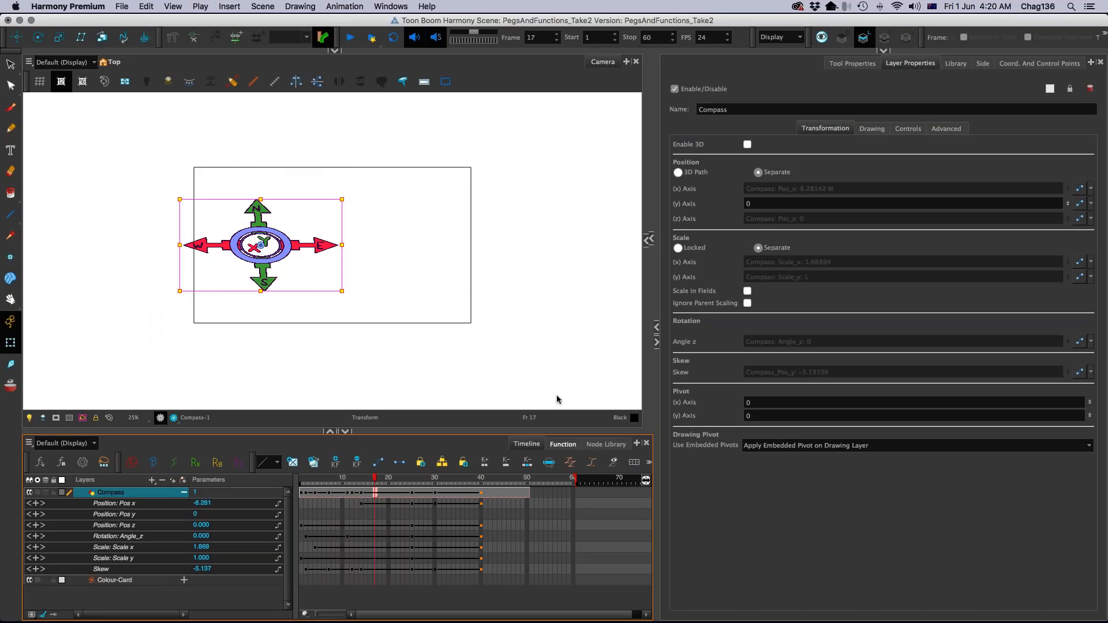
{"action": "left_click", "coordinate": [1091, 341]}
{"action": "left_click", "coordinate": [964, 310]}
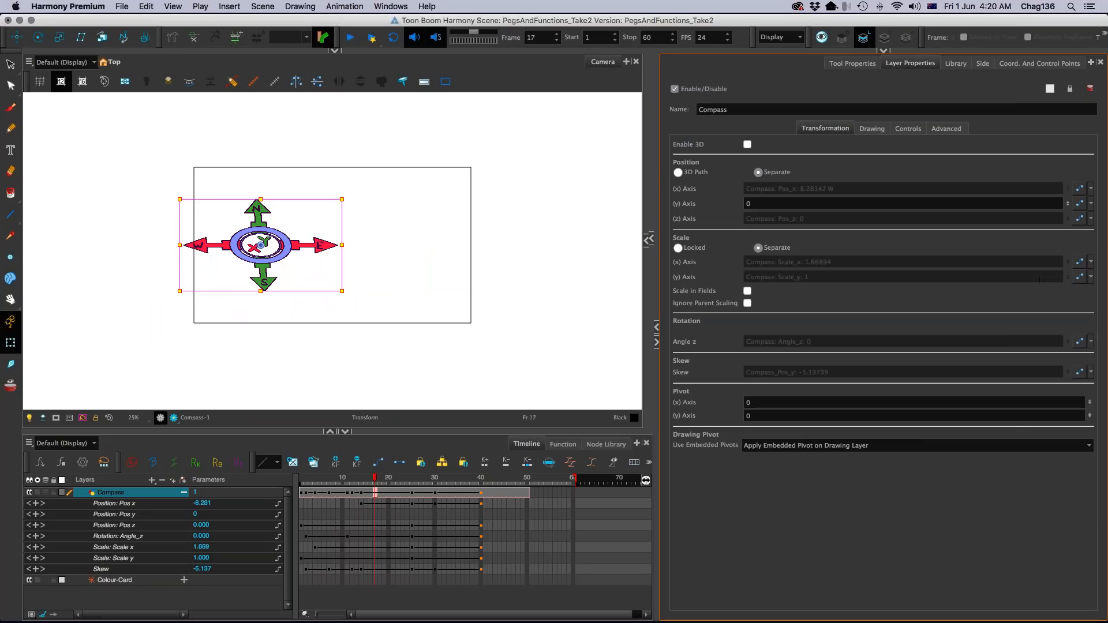
{"action": "left_click", "coordinate": [1089, 263]}
{"action": "mouse_move", "coordinate": [1039, 373]}
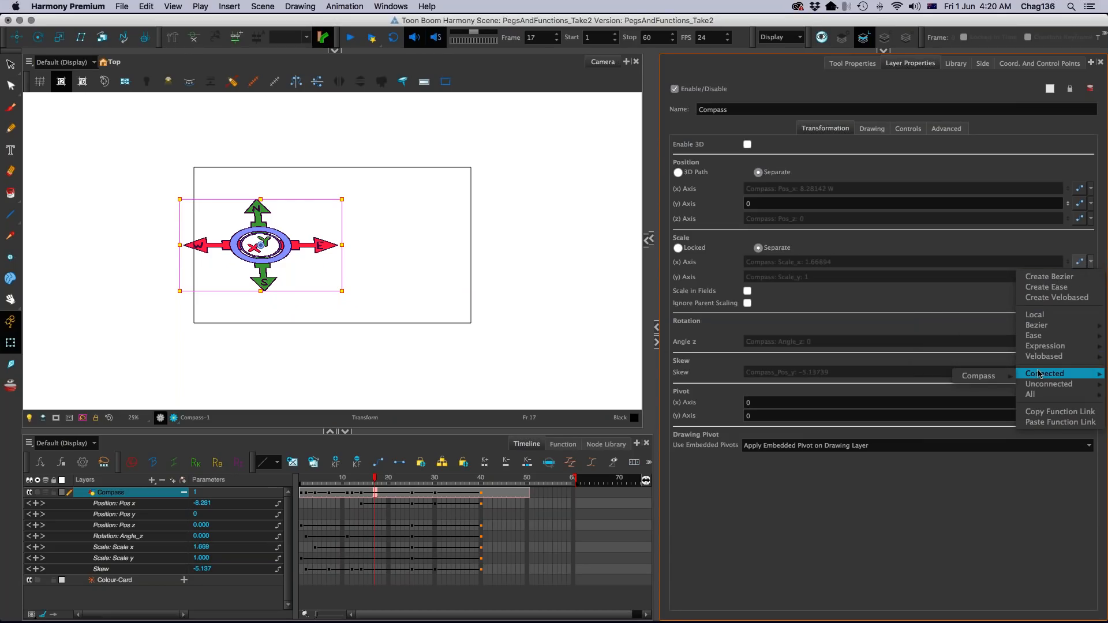
{"action": "mouse_move", "coordinate": [1001, 375]}
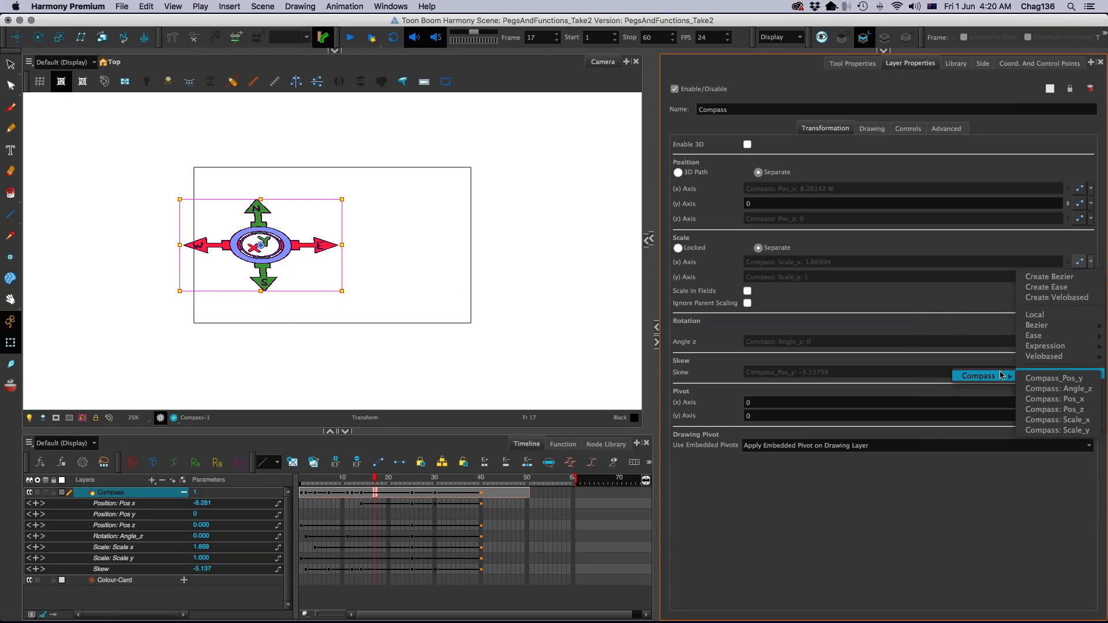
{"action": "left_click", "coordinate": [1068, 380]}
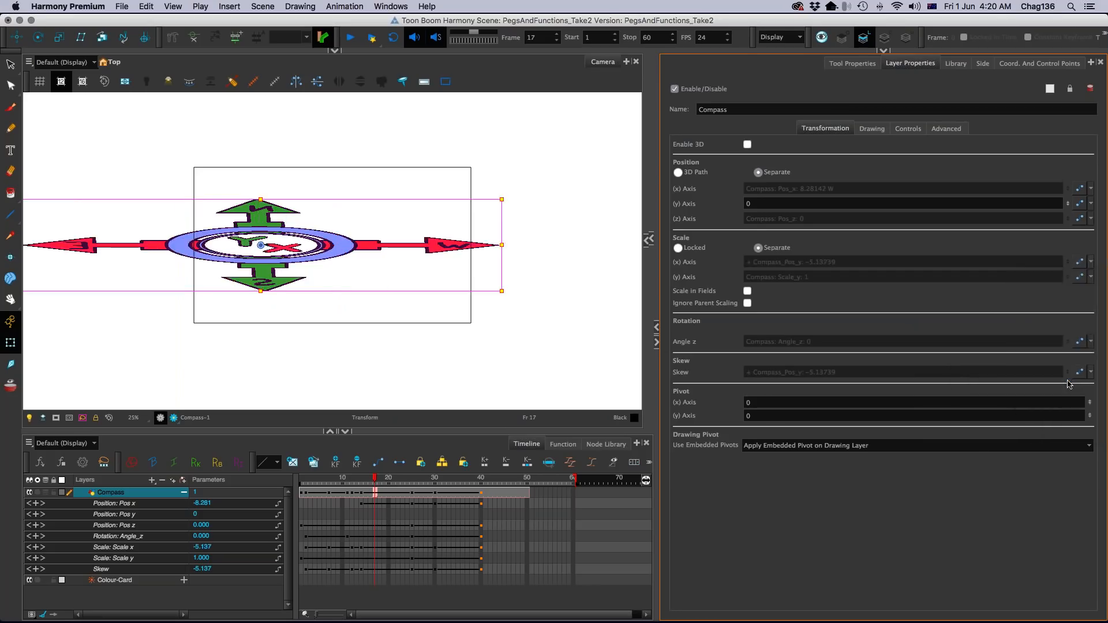
Step: Scrub the Timeline between frames 16 and 24, comparing the Compass's Scale x and Skew parameters
{"action": "mouse_move", "coordinate": [364, 482]}
{"action": "left_mouse_down"}
{"action": "mouse_move", "coordinate": [306, 482]}
{"action": "mouse_move", "coordinate": [440, 490]}
{"action": "mouse_move", "coordinate": [321, 492]}
{"action": "mouse_move", "coordinate": [414, 494]}
{"action": "mouse_move", "coordinate": [370, 494]}
{"action": "left_mouse_up"}
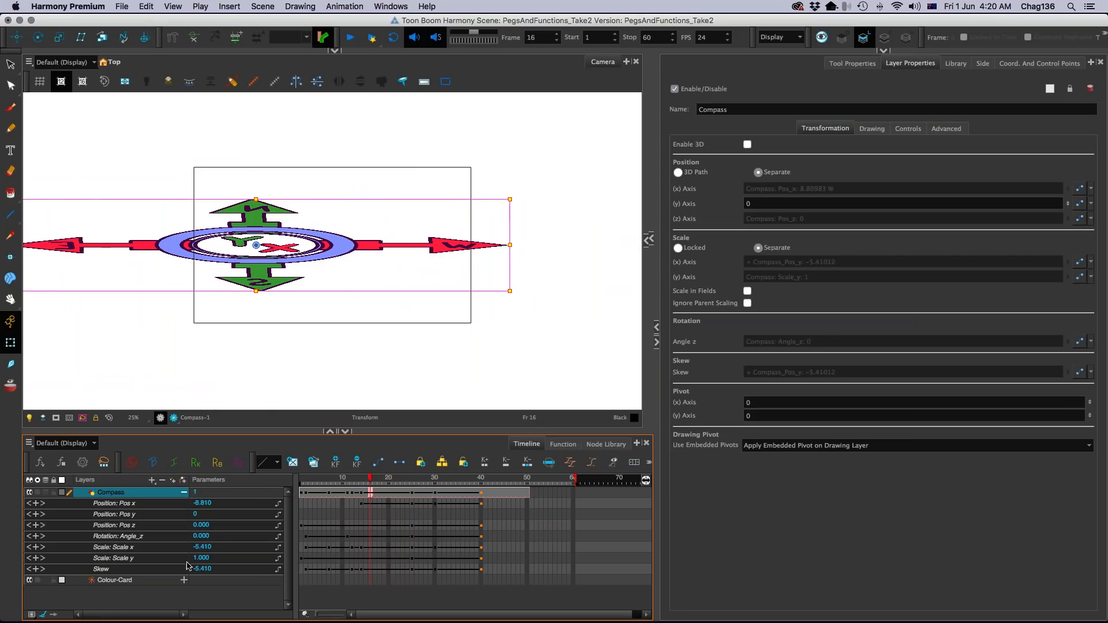
{"action": "left_click", "coordinate": [144, 548]}
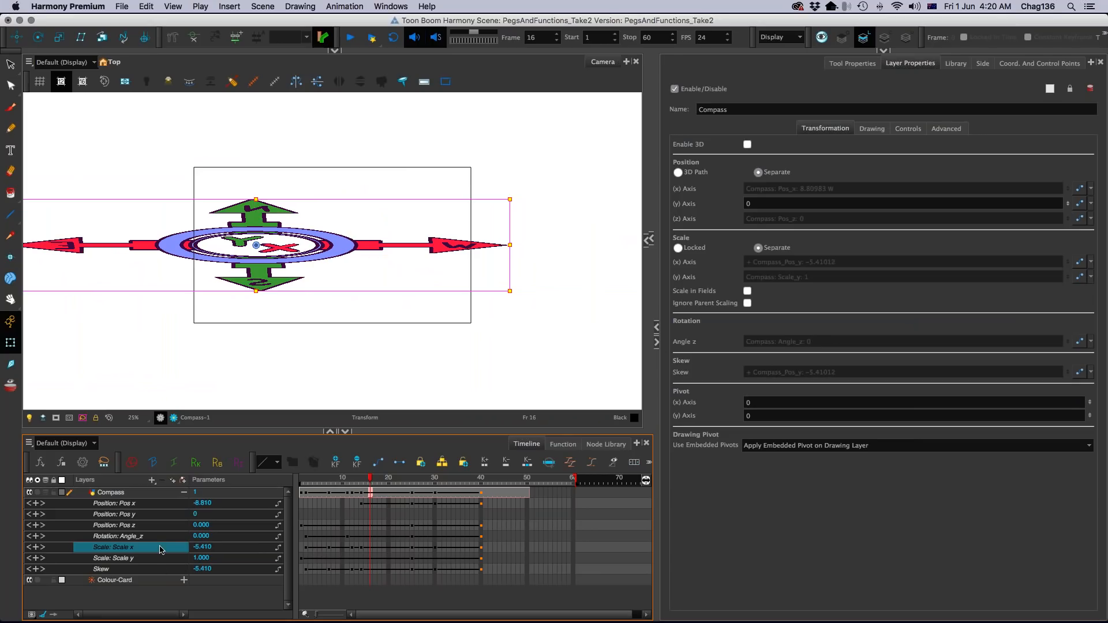
{"action": "left_click", "coordinate": [155, 570]}
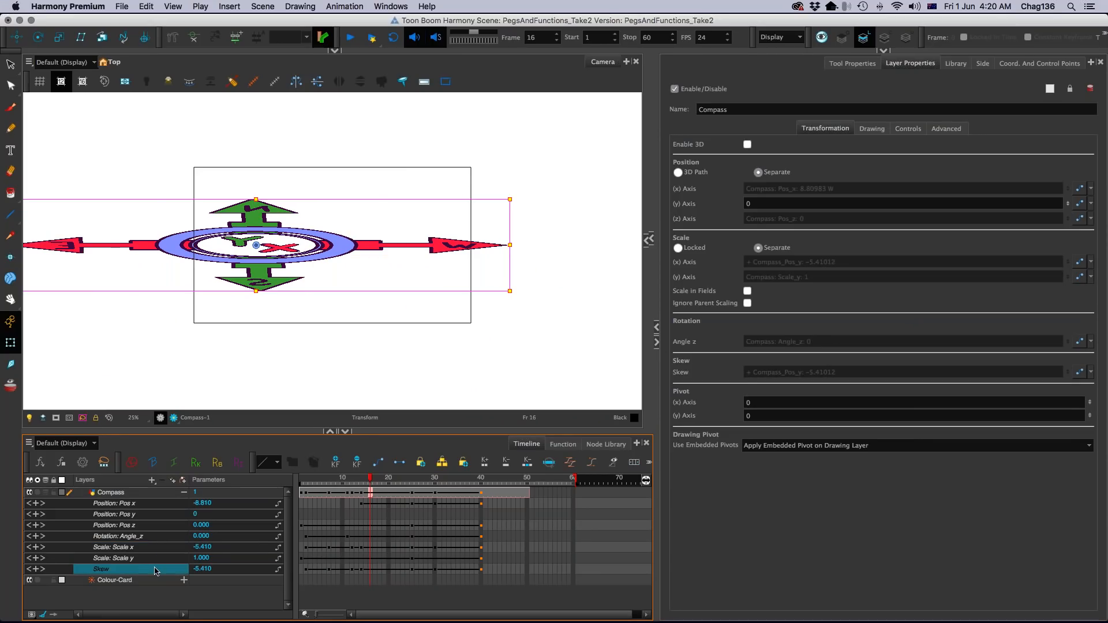
{"action": "left_click_drag", "start_coordinate": [341, 482], "coordinate": [407, 482]}
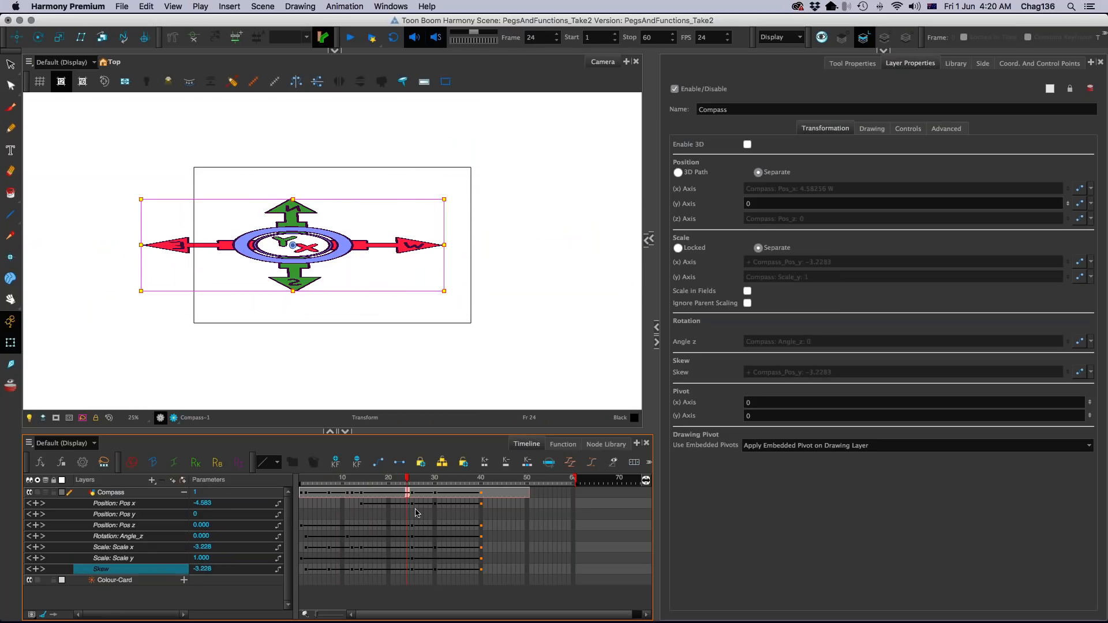
Step: At frame 21, set the Compass's Skew to 1 and select the matching Scale x keyframe
{"action": "left_click", "coordinate": [394, 570]}
{"action": "left_click", "coordinate": [205, 569]}
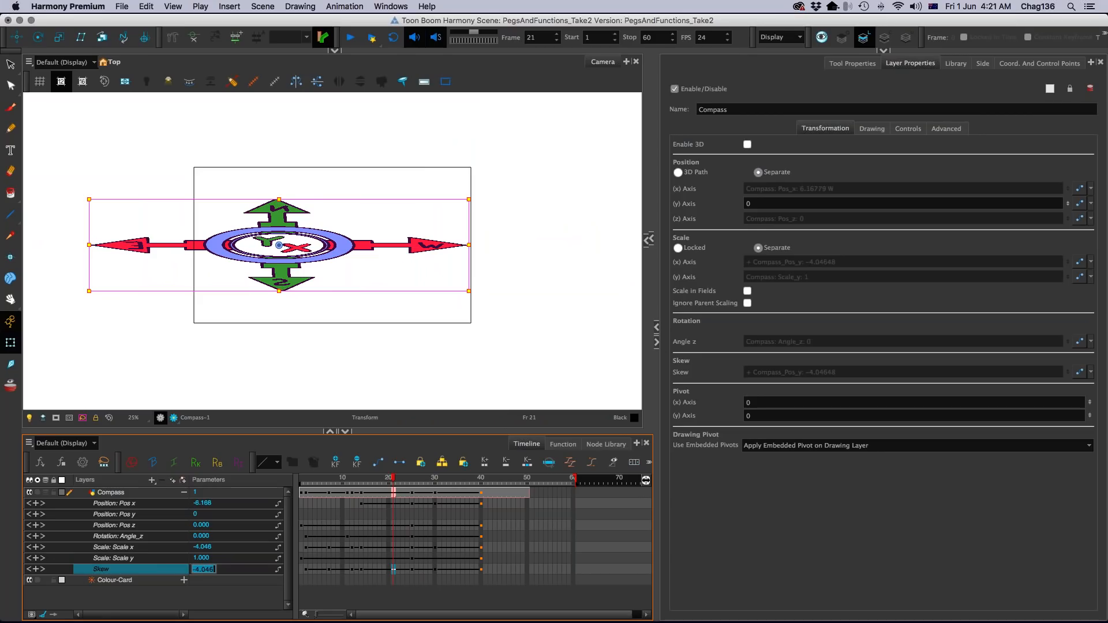
{"action": "type", "text": "1"}
{"action": "key", "text": "Return"}
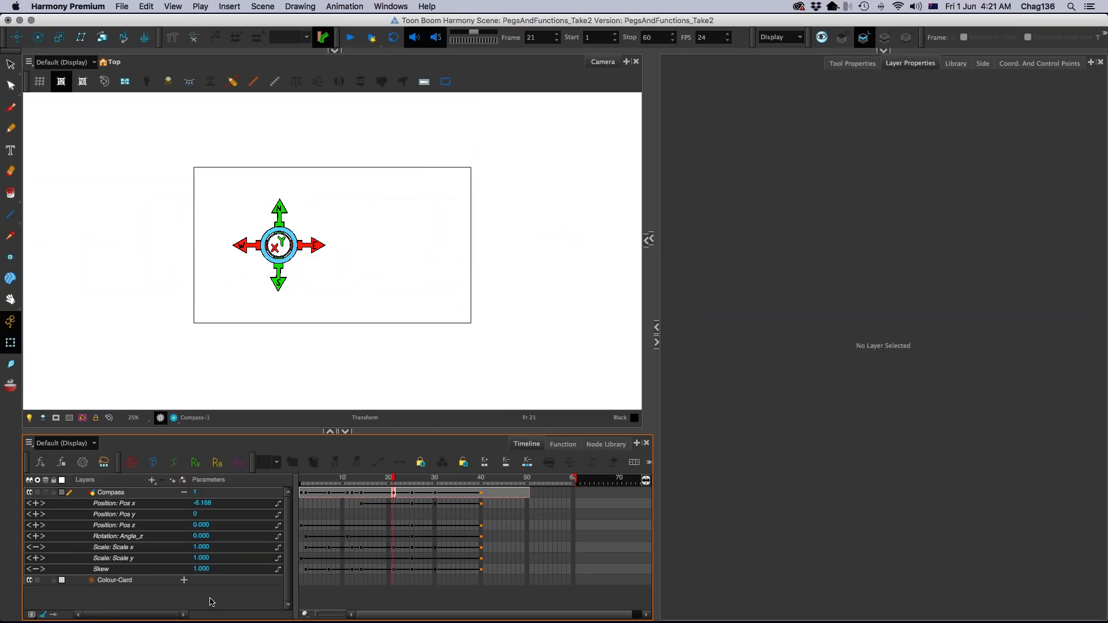
{"action": "left_click", "coordinate": [394, 548]}
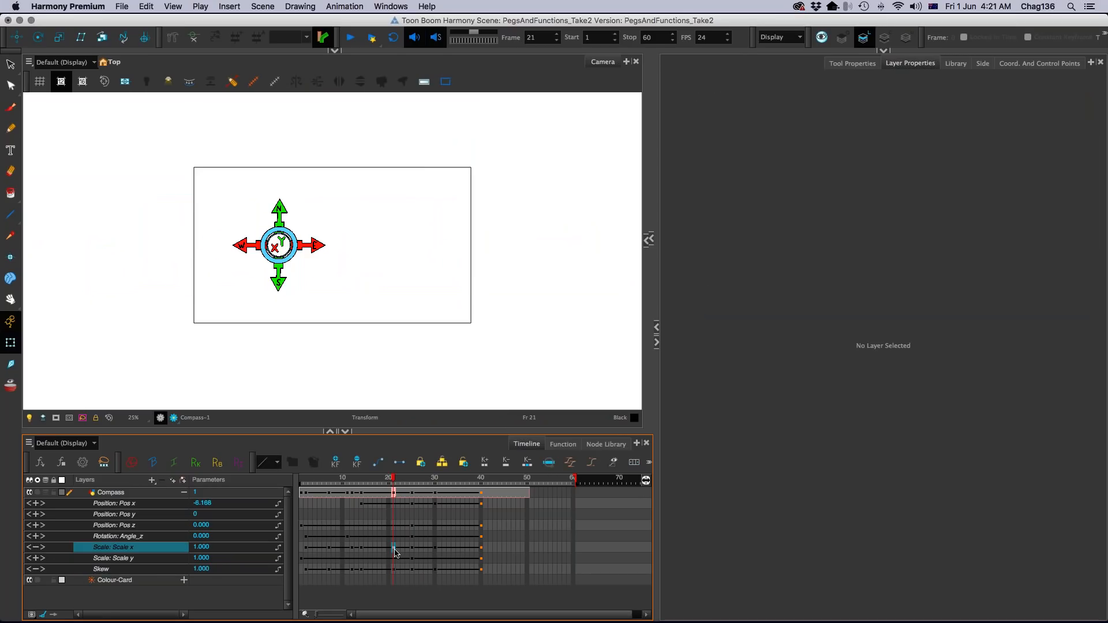
Step: Enlarge the Xsheet and examine the shared Compass_Pos_y column beside the Compass, Compass_Skew and Compass_Scale_x columns
{"action": "left_click_drag", "start_coordinate": [714, 56], "coordinate": [715, 511]}
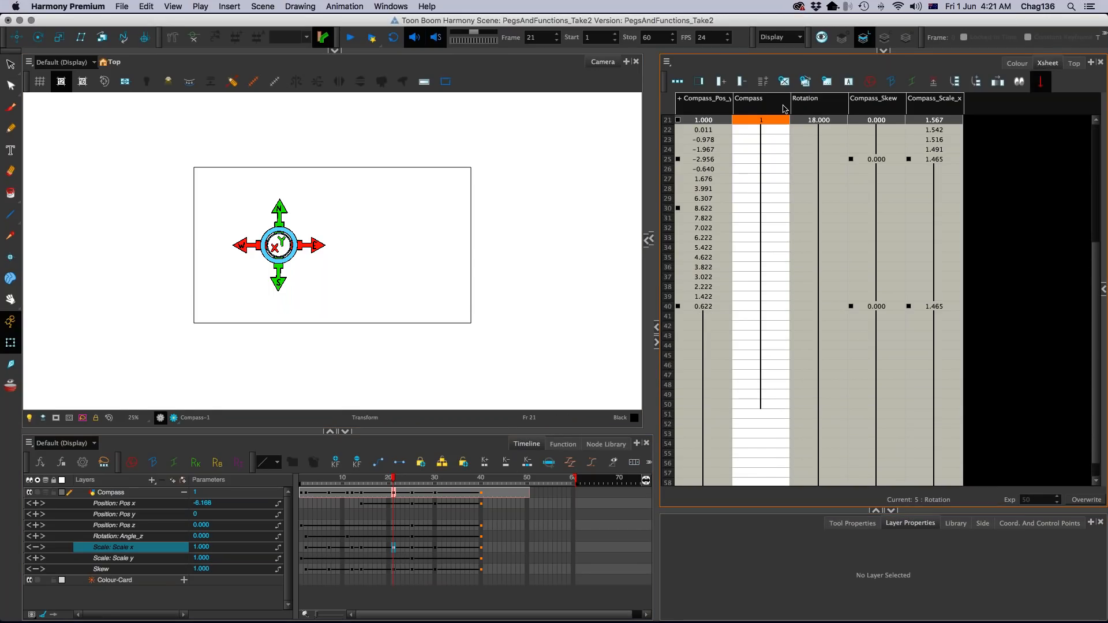
{"action": "left_click", "coordinate": [753, 102]}
{"action": "left_click", "coordinate": [698, 107]}
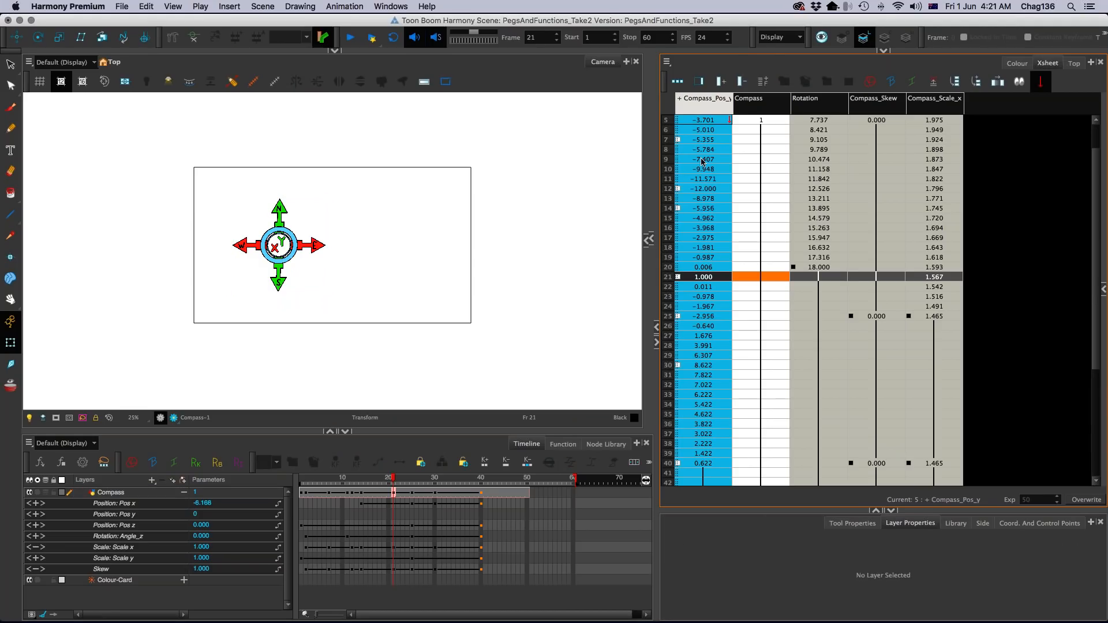
{"action": "left_click", "coordinate": [748, 107]}
{"action": "left_click", "coordinate": [725, 107]}
{"action": "scroll", "coordinate": [763, 442], "scroll_direction": "down", "scroll_amount": 1}
{"action": "scroll", "coordinate": [764, 427], "scroll_direction": "up", "scroll_amount": 3}
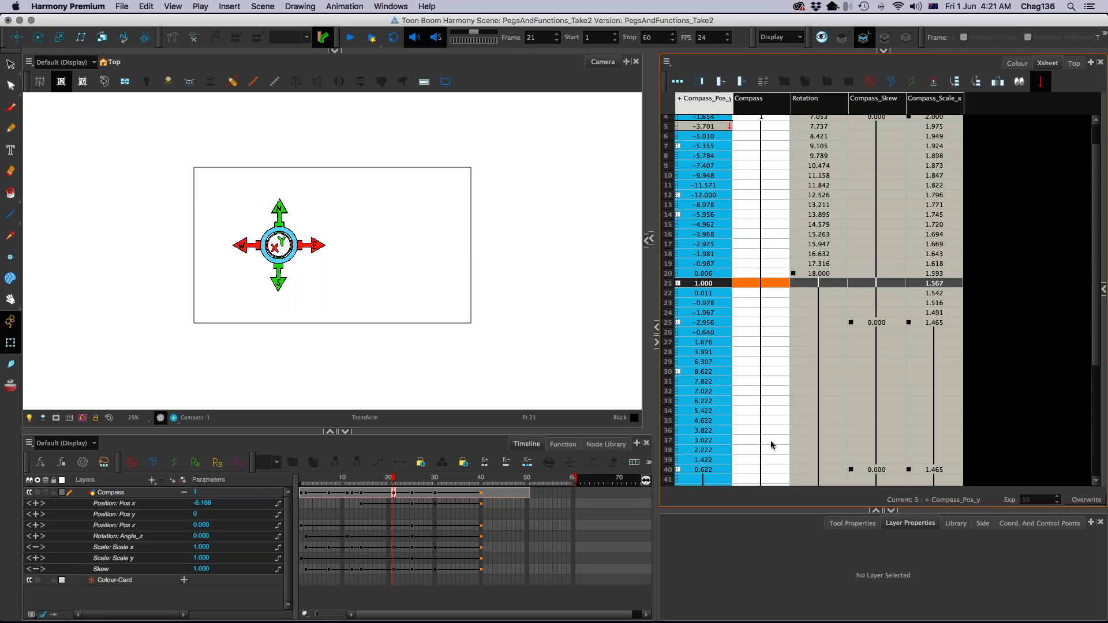
Step: Enlarge the Layer Properties for the Compass at frame 7 and view the Compass_Pos_y curve in the Bezier Editor
{"action": "left_click_drag", "start_coordinate": [789, 511], "coordinate": [774, 203]}
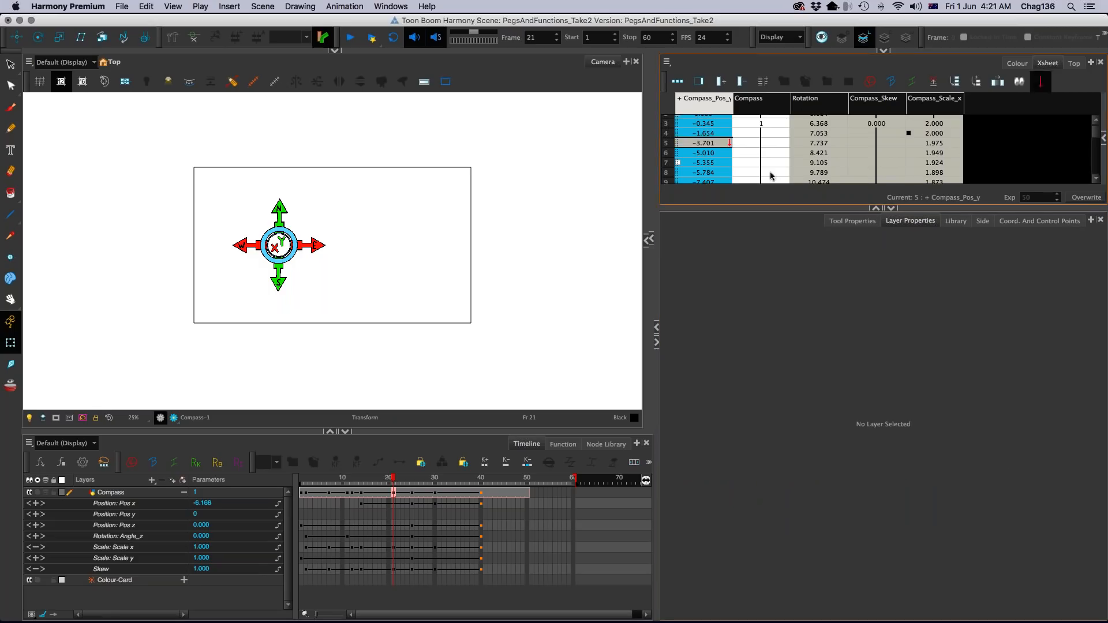
{"action": "left_click", "coordinate": [329, 494]}
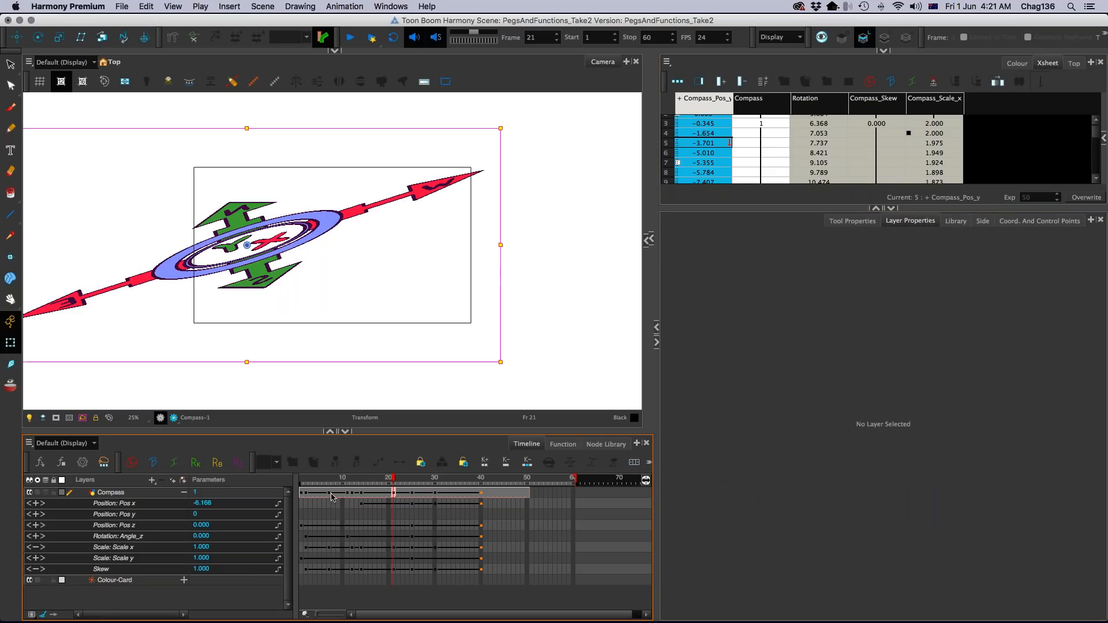
{"action": "scroll", "coordinate": [730, 406], "scroll_direction": "down", "scroll_amount": 2}
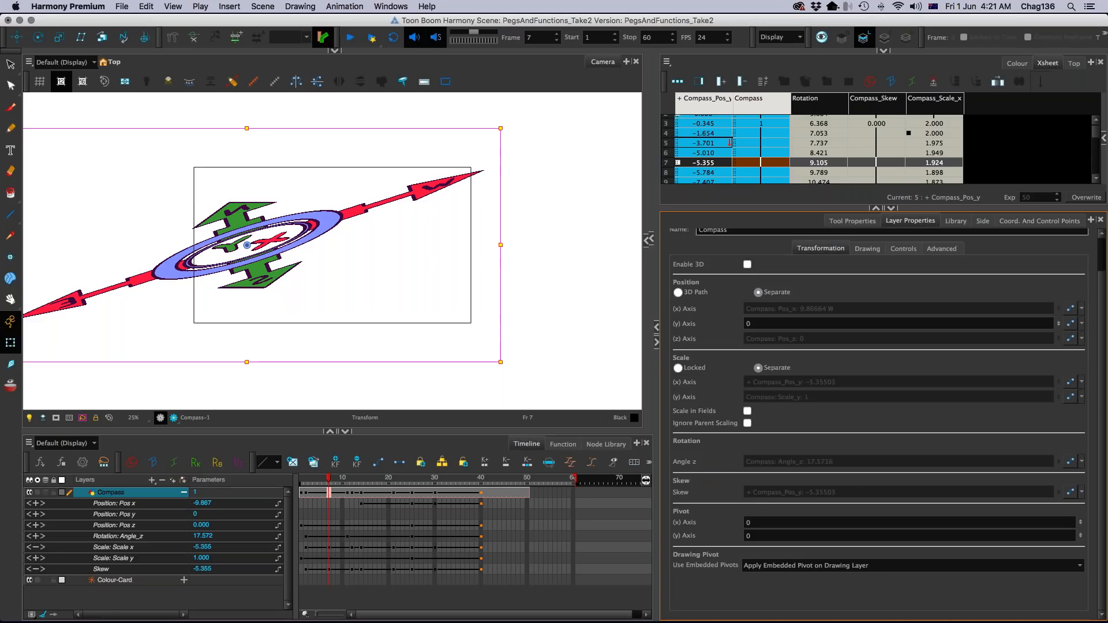
{"action": "double_click", "coordinate": [708, 102]}
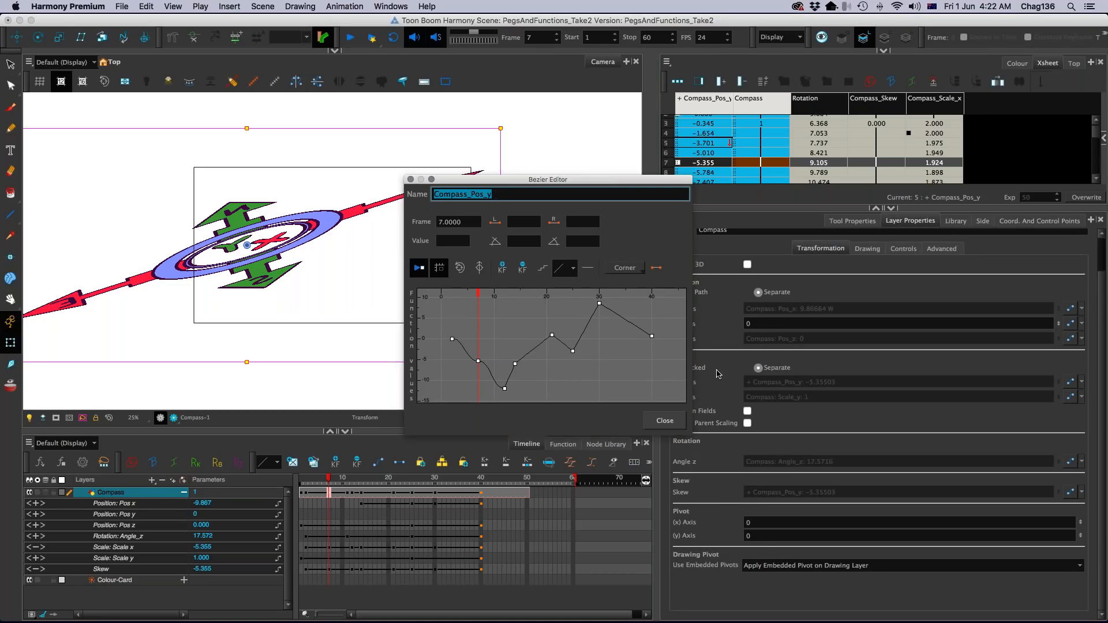
{"action": "left_click", "coordinate": [666, 420]}
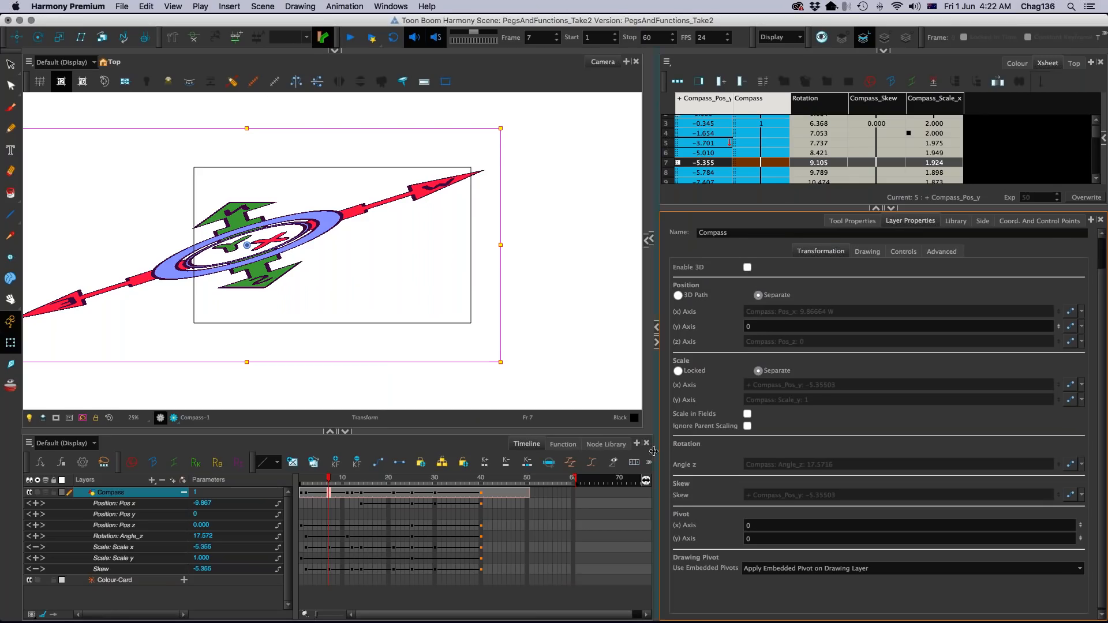
Step: Examine the Bezier, Connected and Unconnected function choices for the Compass's X and Y position without linking any
{"action": "left_click", "coordinate": [1081, 315]}
{"action": "mouse_move", "coordinate": [1065, 365]}
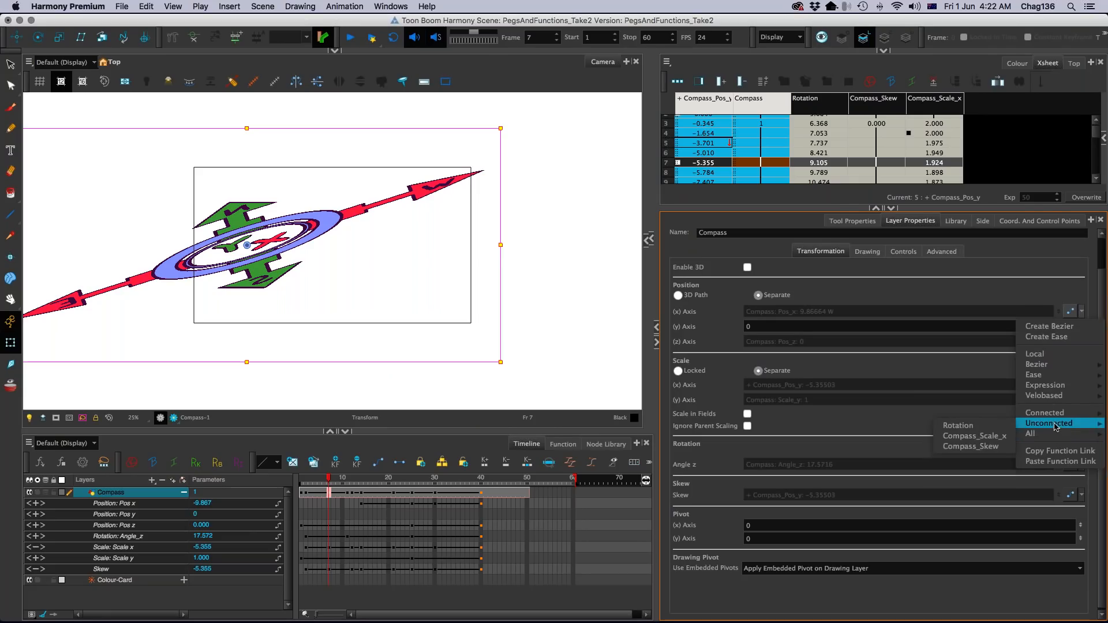
{"action": "mouse_move", "coordinate": [1052, 415]}
{"action": "mouse_move", "coordinate": [981, 415]}
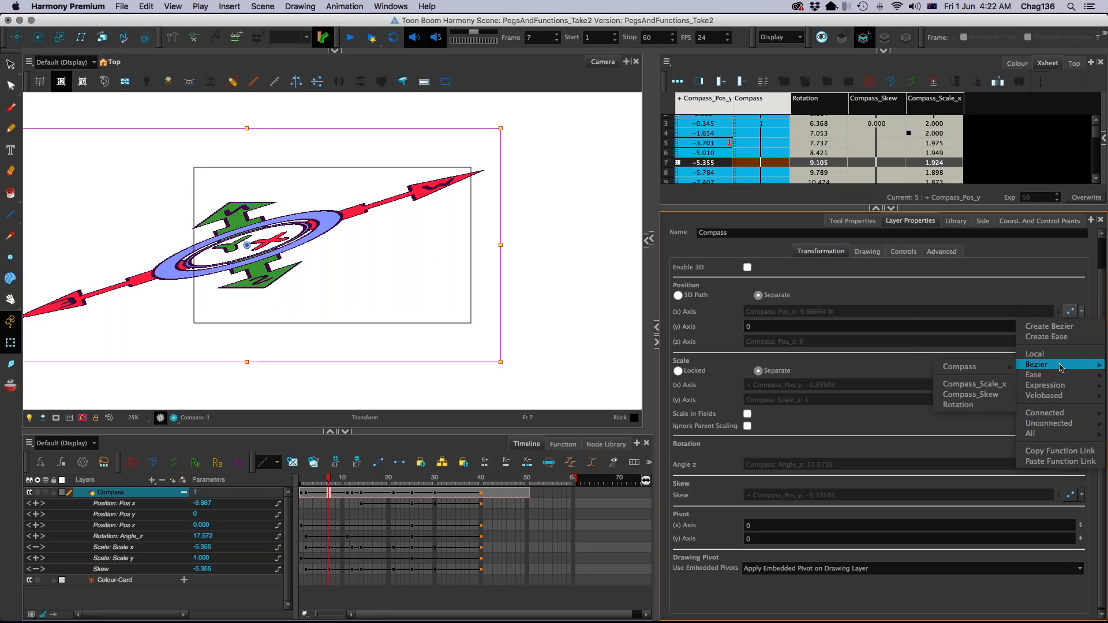
{"action": "mouse_move", "coordinate": [1002, 368]}
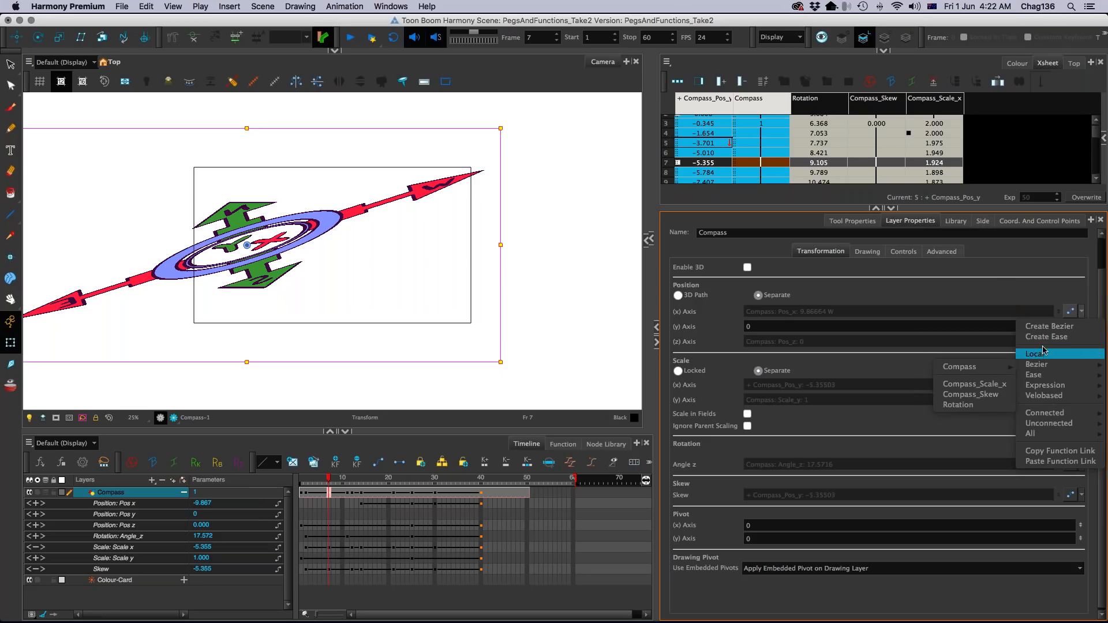
{"action": "left_click", "coordinate": [1042, 288]}
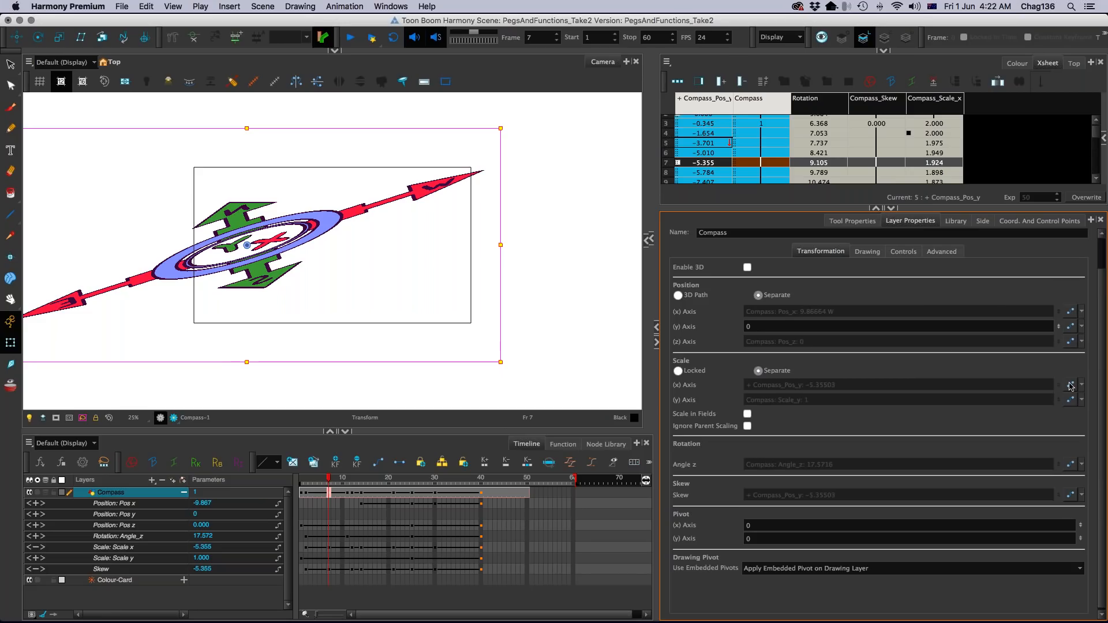
{"action": "left_click", "coordinate": [1083, 327]}
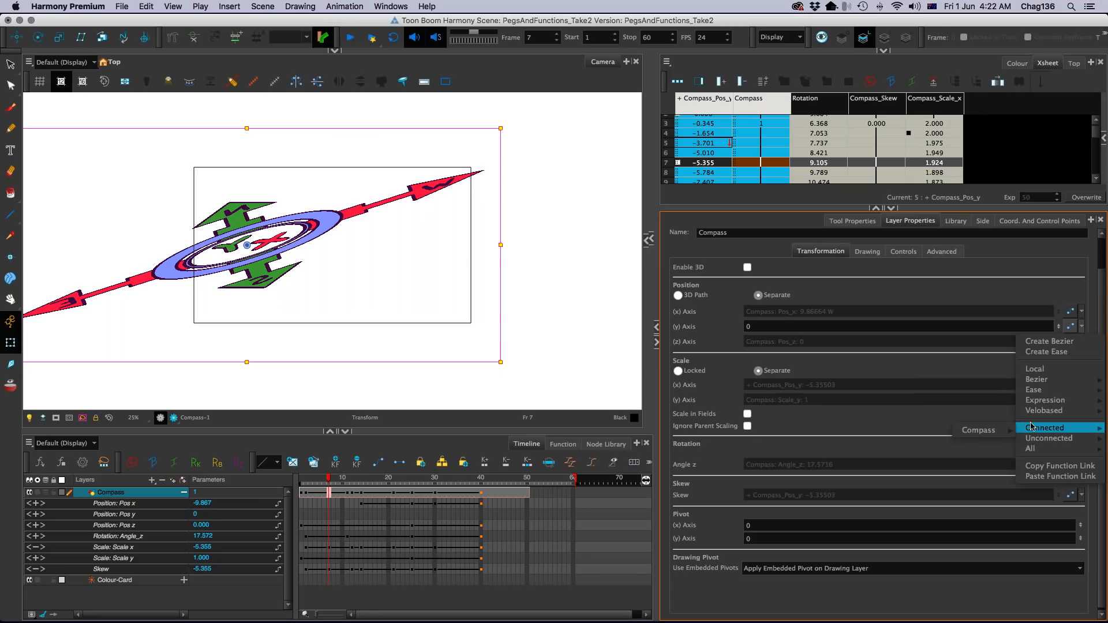
{"action": "left_click", "coordinate": [941, 296]}
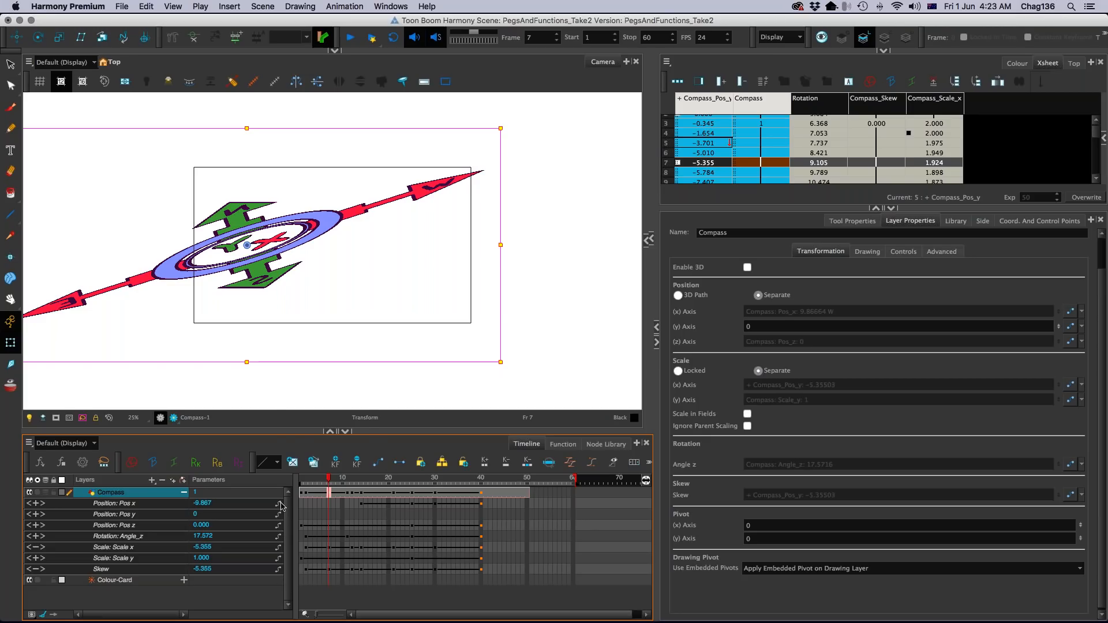
Step: Review the function choices for the Compass's Position: Pos x and create a new Ease function for it
{"action": "right_click", "coordinate": [282, 507]}
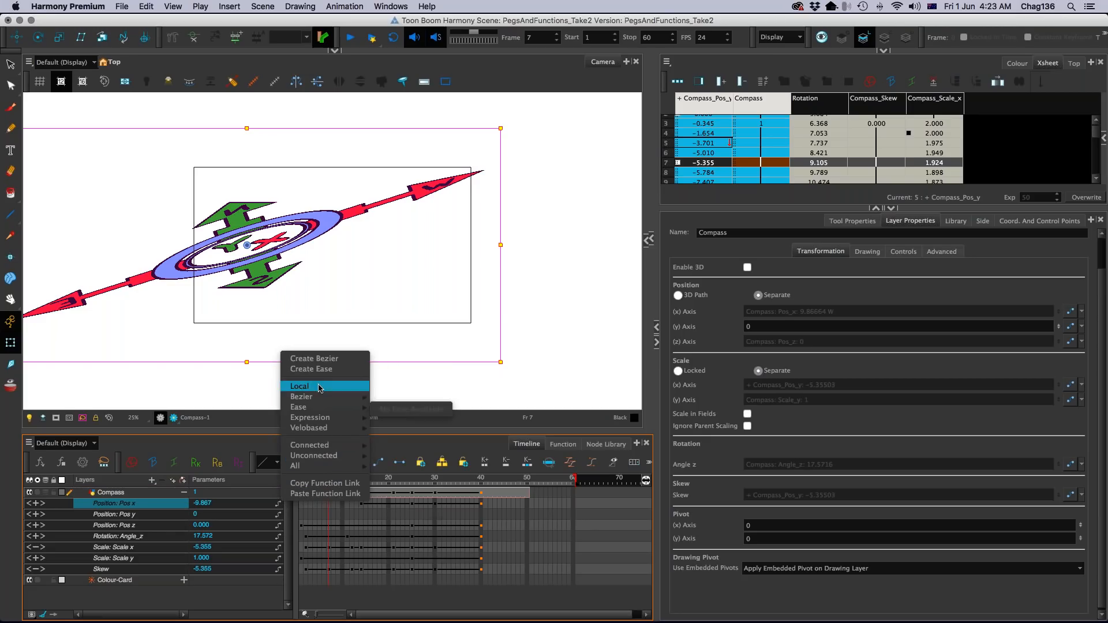
{"action": "mouse_move", "coordinate": [336, 409]}
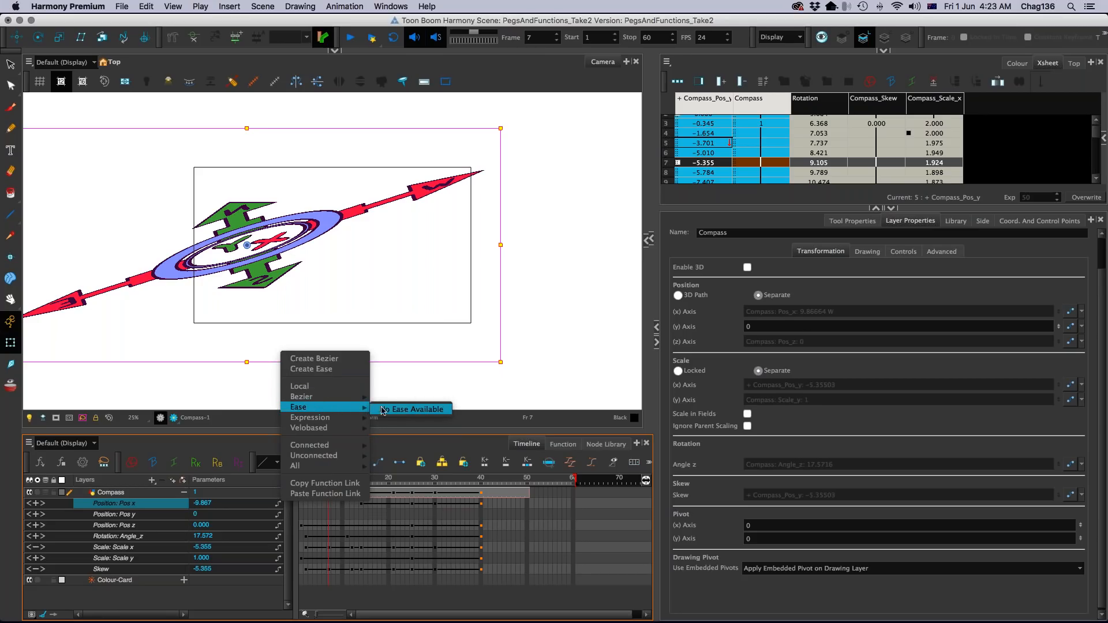
{"action": "left_click", "coordinate": [147, 522]}
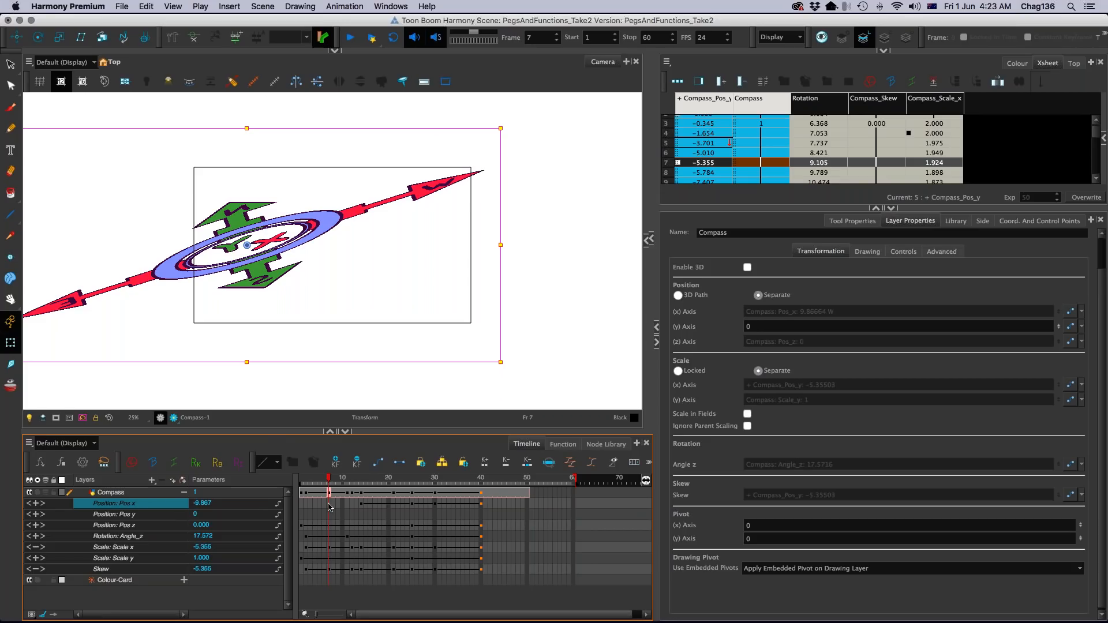
{"action": "right_click", "coordinate": [276, 506]}
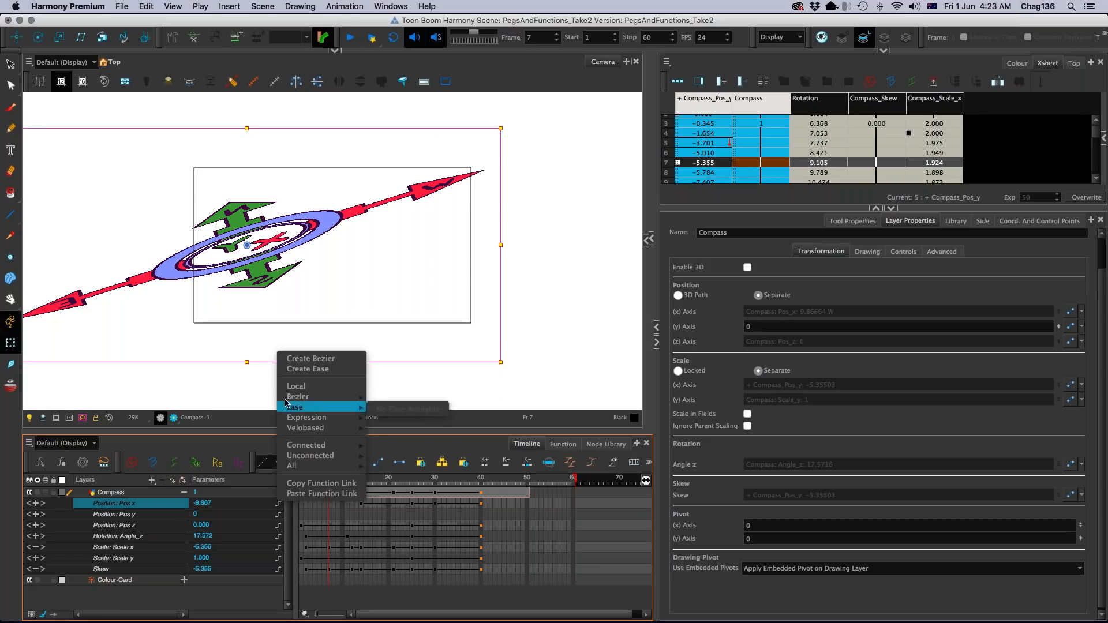
{"action": "left_click", "coordinate": [317, 369]}
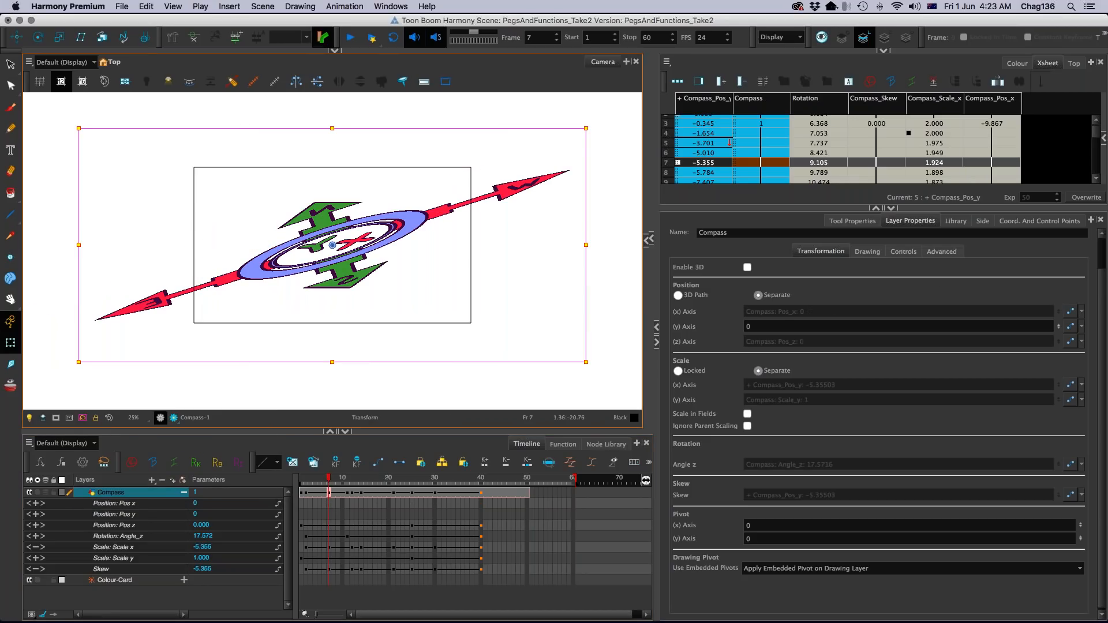
Step: Enlarge the Xsheet and examine the Compass_Pos_x column and the Compass's local Pos_x, Pos_z, Scale_y and Angle_z functions
{"action": "left_click_drag", "start_coordinate": [854, 208], "coordinate": [854, 404]}
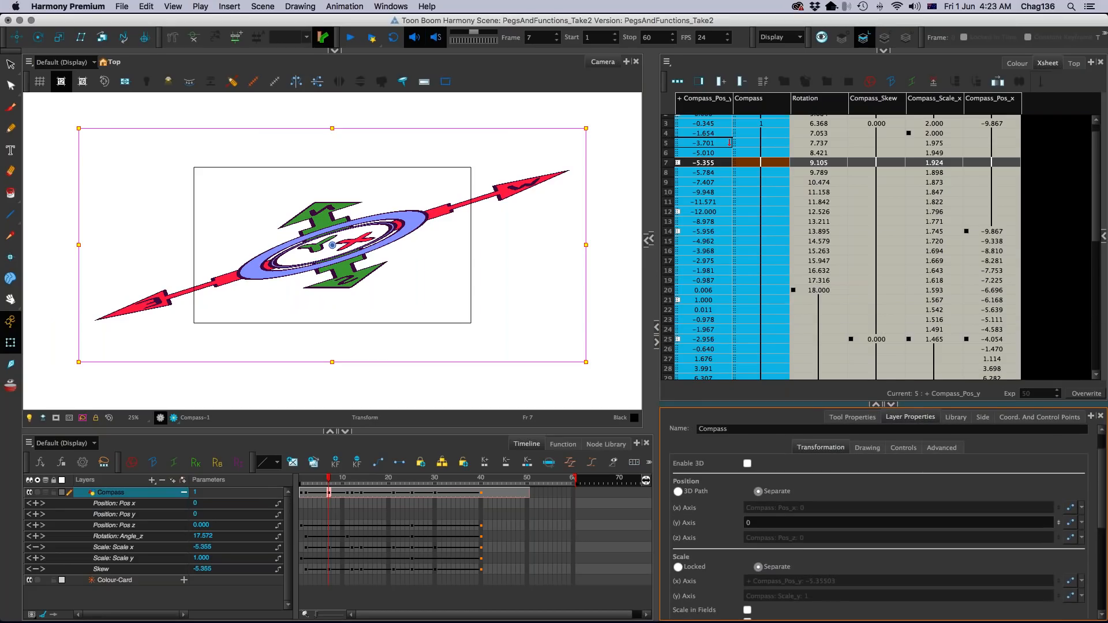
{"action": "left_click", "coordinate": [992, 142]}
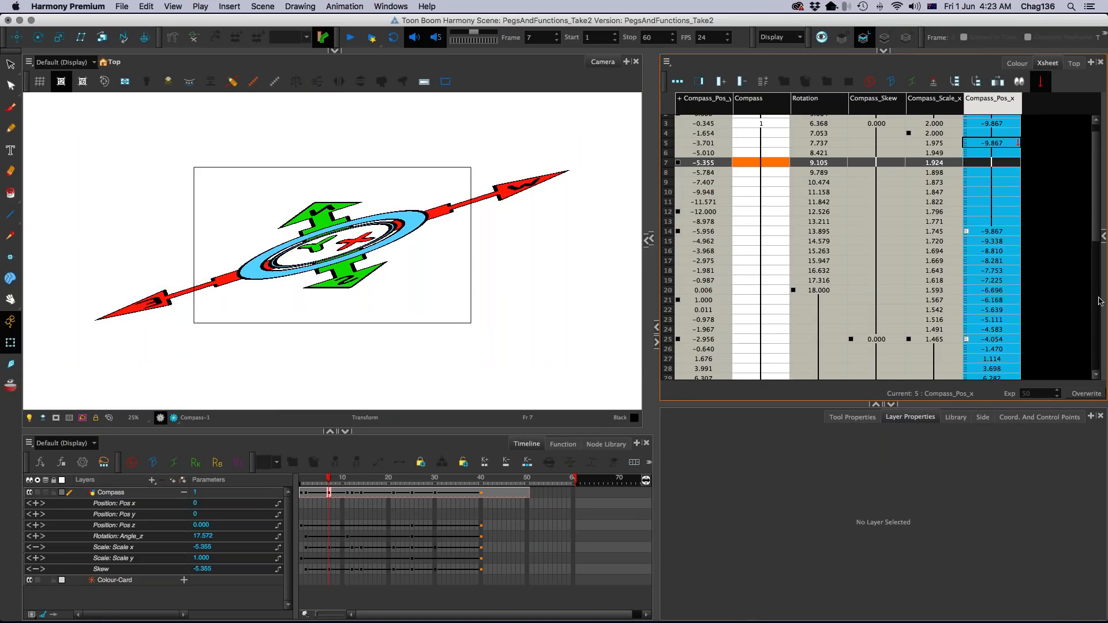
{"action": "left_click_drag", "start_coordinate": [1102, 291], "coordinate": [774, 317]}
{"action": "left_click", "coordinate": [817, 104]}
{"action": "scroll", "coordinate": [835, 158], "scroll_direction": "up", "scroll_amount": 1}
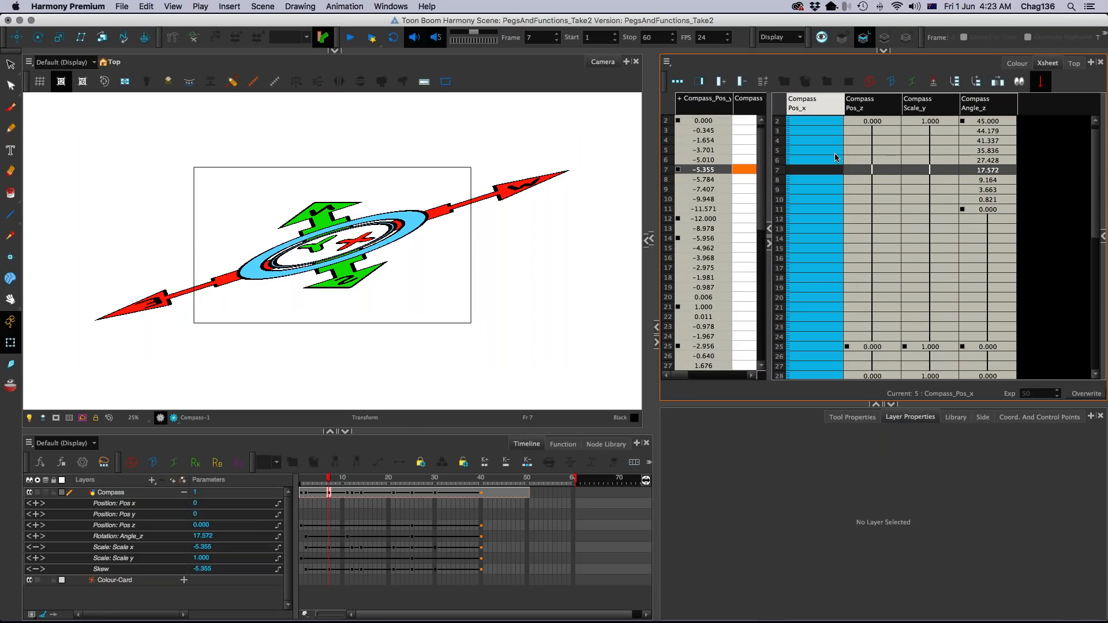
{"action": "scroll", "coordinate": [835, 158], "scroll_direction": "up", "scroll_amount": 1}
{"action": "left_click", "coordinate": [819, 150]}
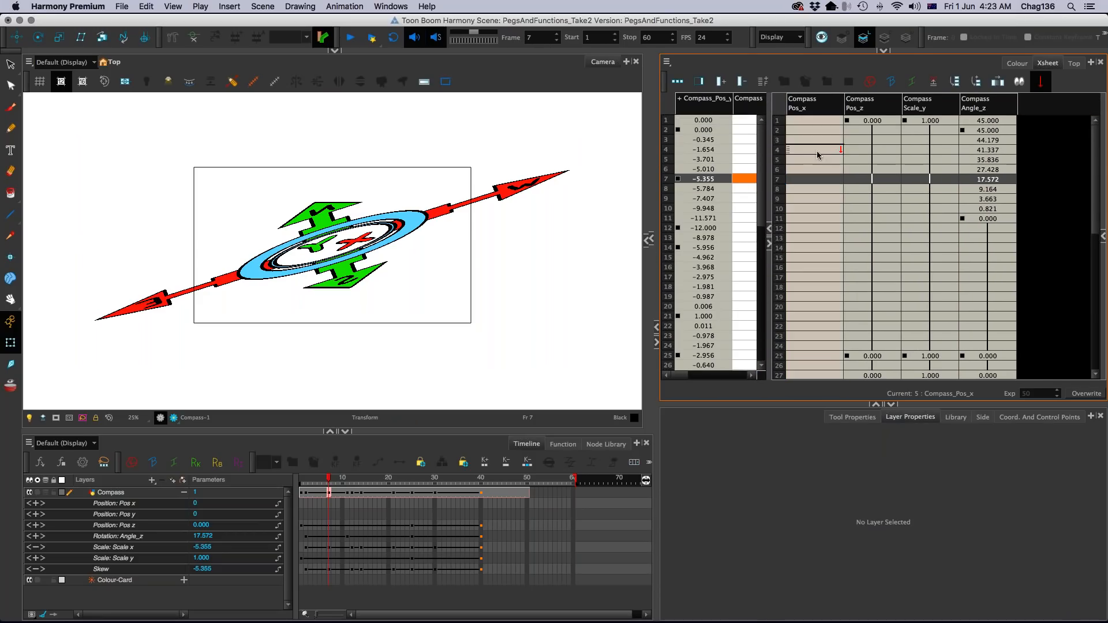
Step: In the Ease Editor for the Compass's Pos_x, add keyframes at frames 4 and 46 and raise frame 46 to about 0.62
{"action": "double_click", "coordinate": [119, 508]}
{"action": "left_click_drag", "start_coordinate": [506, 186], "coordinate": [484, 125]}
{"action": "left_click_drag", "start_coordinate": [692, 374], "coordinate": [834, 514]}
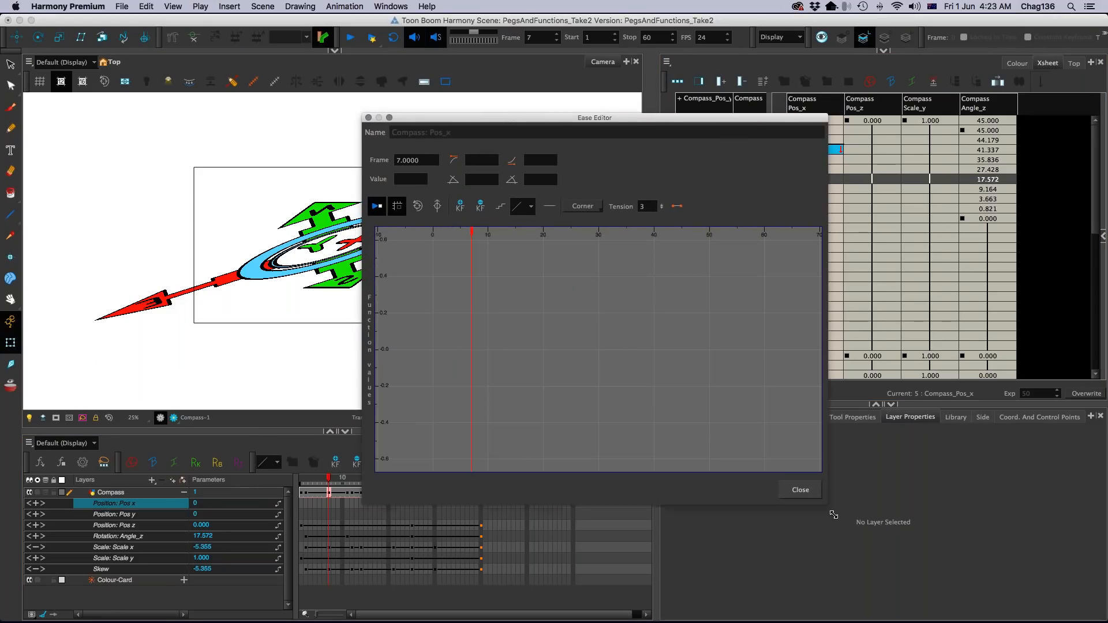
{"action": "left_click", "coordinate": [458, 321]}
{"action": "left_click", "coordinate": [694, 366]}
{"action": "left_click", "coordinate": [460, 206]}
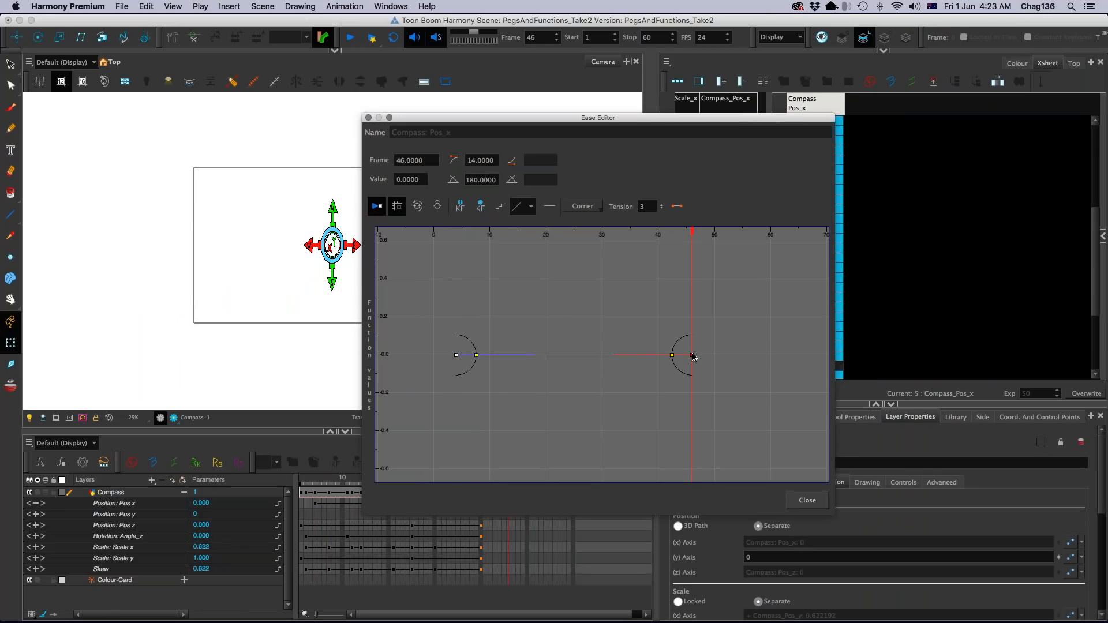
{"action": "left_click_drag", "start_coordinate": [693, 356], "coordinate": [684, 240]}
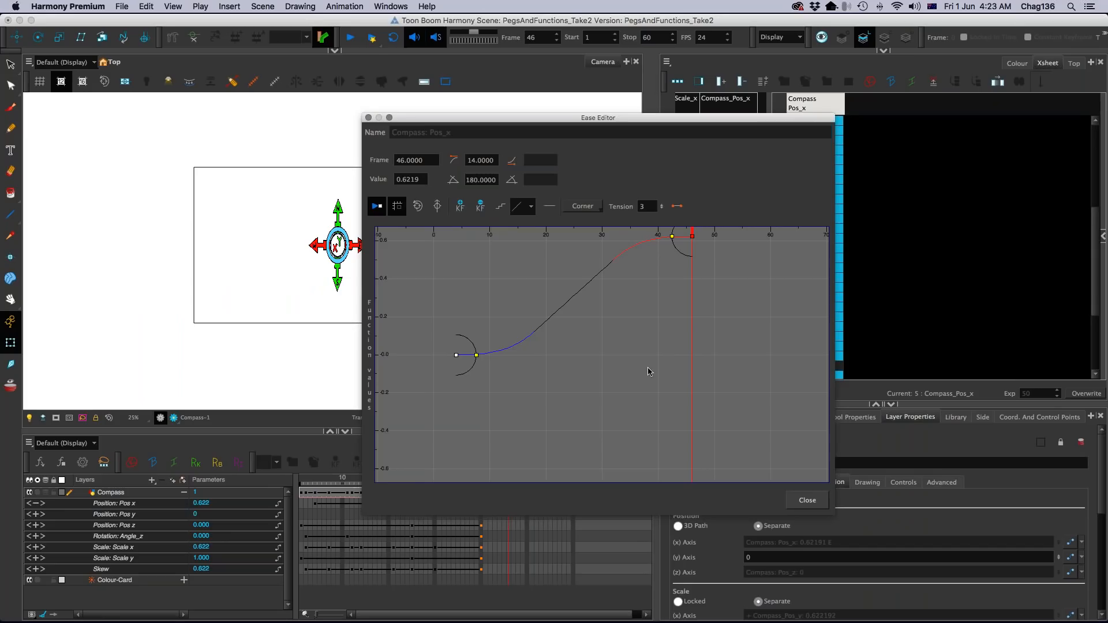
Step: Experiment with the Pos_x ease handles at frames 4 and 46, leaving the frame 46 handle at about 180°
{"action": "left_click_drag", "start_coordinate": [671, 337], "coordinate": [692, 395]}
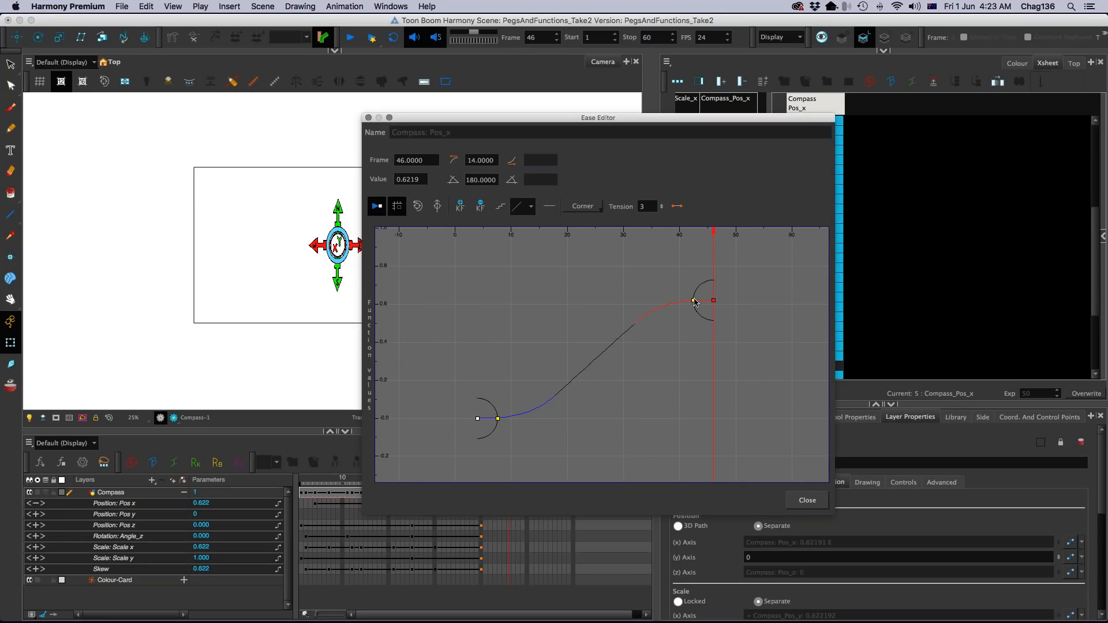
{"action": "left_click_drag", "start_coordinate": [693, 302], "coordinate": [690, 309]}
{"action": "left_click_drag", "start_coordinate": [701, 316], "coordinate": [696, 288]}
{"action": "left_click", "coordinate": [499, 422]}
{"action": "left_click", "coordinate": [500, 420]}
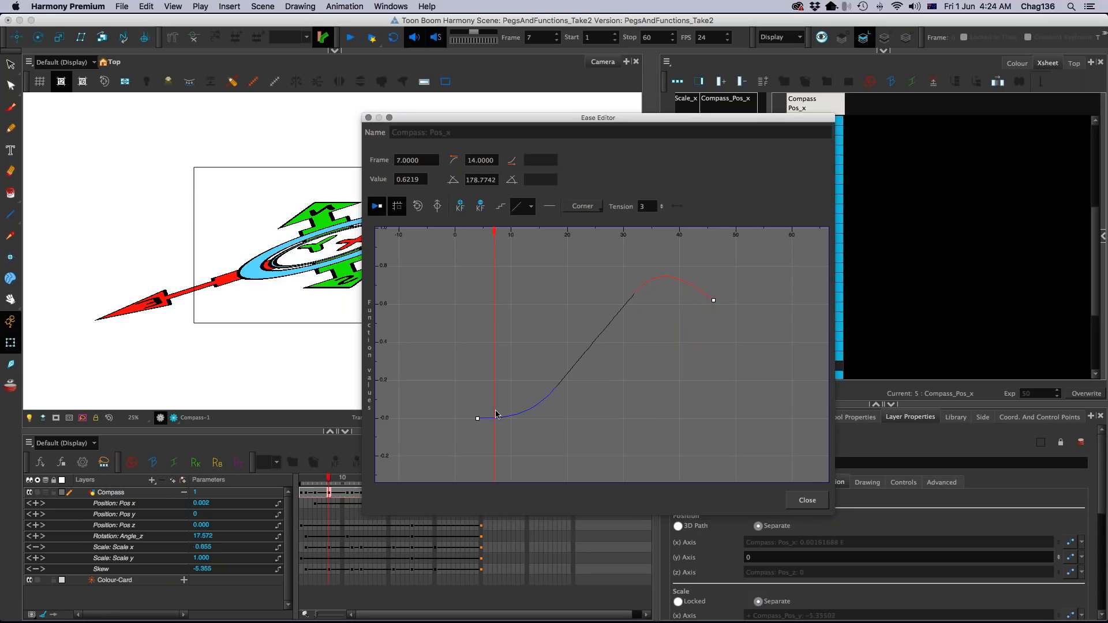
{"action": "left_click", "coordinate": [478, 419]}
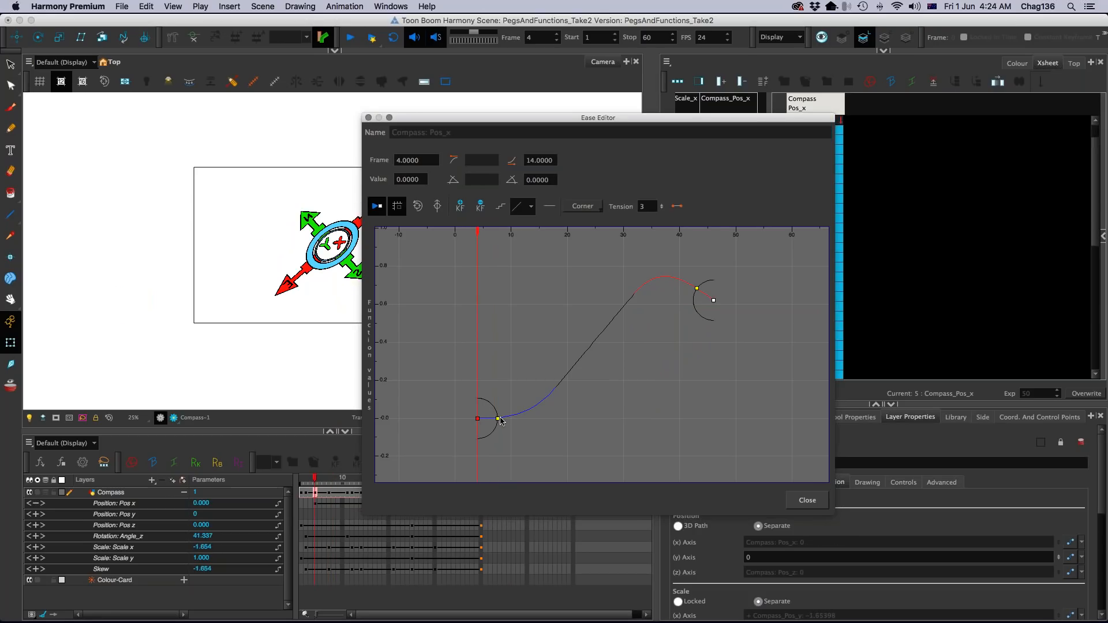
{"action": "left_click_drag", "start_coordinate": [501, 420], "coordinate": [585, 390]}
{"action": "left_click_drag", "start_coordinate": [697, 288], "coordinate": [695, 303]}
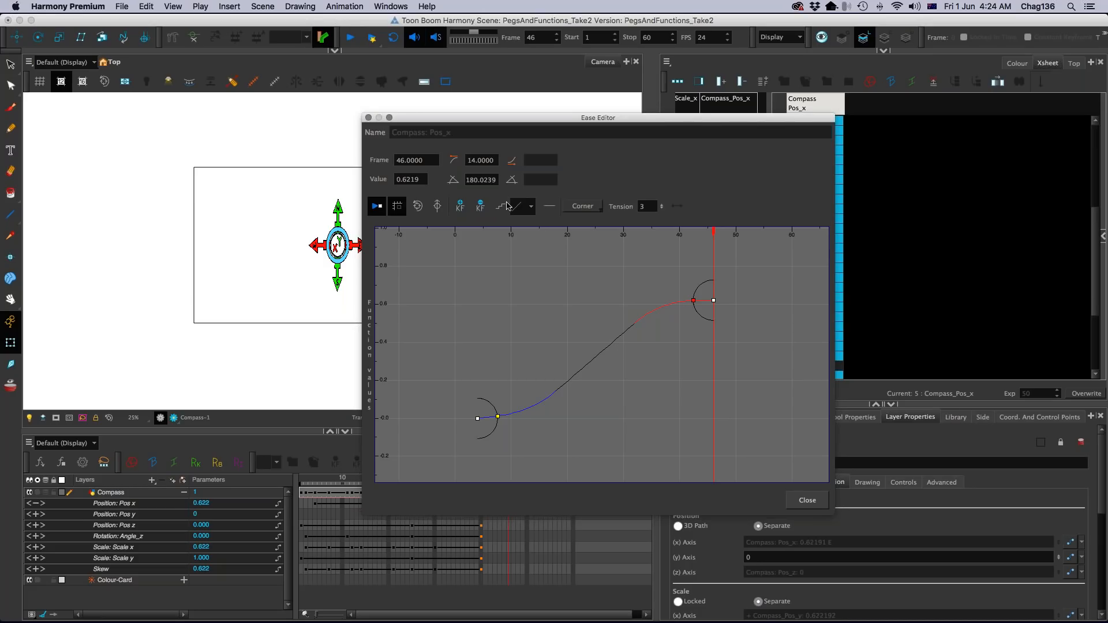
Step: Tilt the frame 46 ease handle so the Pos_x curve overshoots its final value, and review the motion up to frame 46
{"action": "left_click", "coordinate": [481, 160]}
{"action": "left_click", "coordinate": [402, 160]}
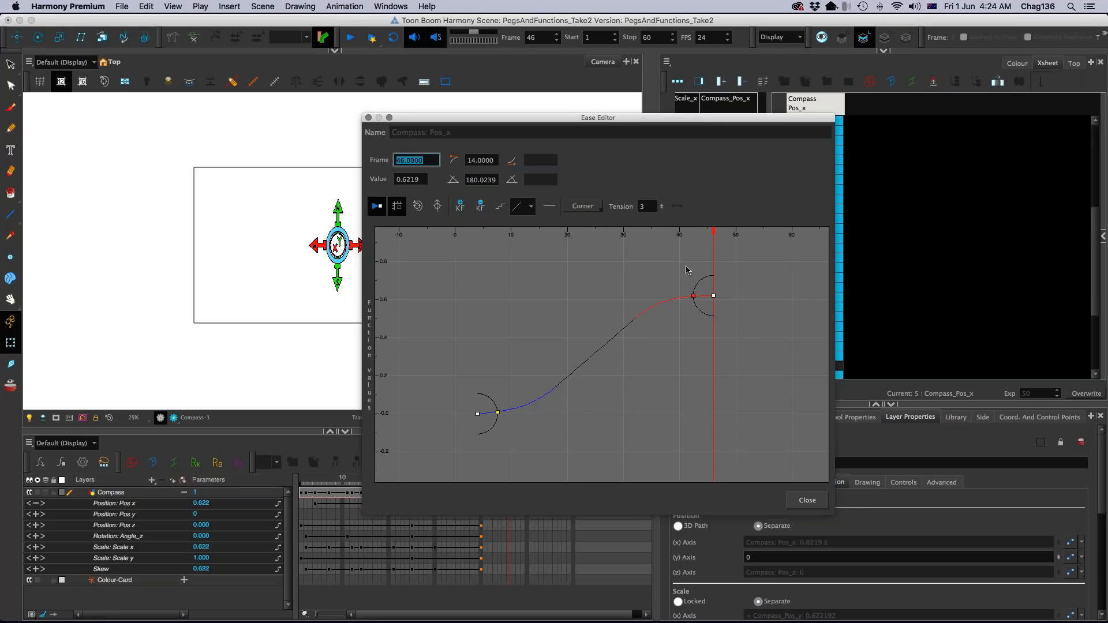
{"action": "mouse_move", "coordinate": [693, 296]}
{"action": "left_mouse_down"}
{"action": "mouse_move", "coordinate": [692, 283]}
{"action": "mouse_move", "coordinate": [692, 299]}
{"action": "left_mouse_up"}
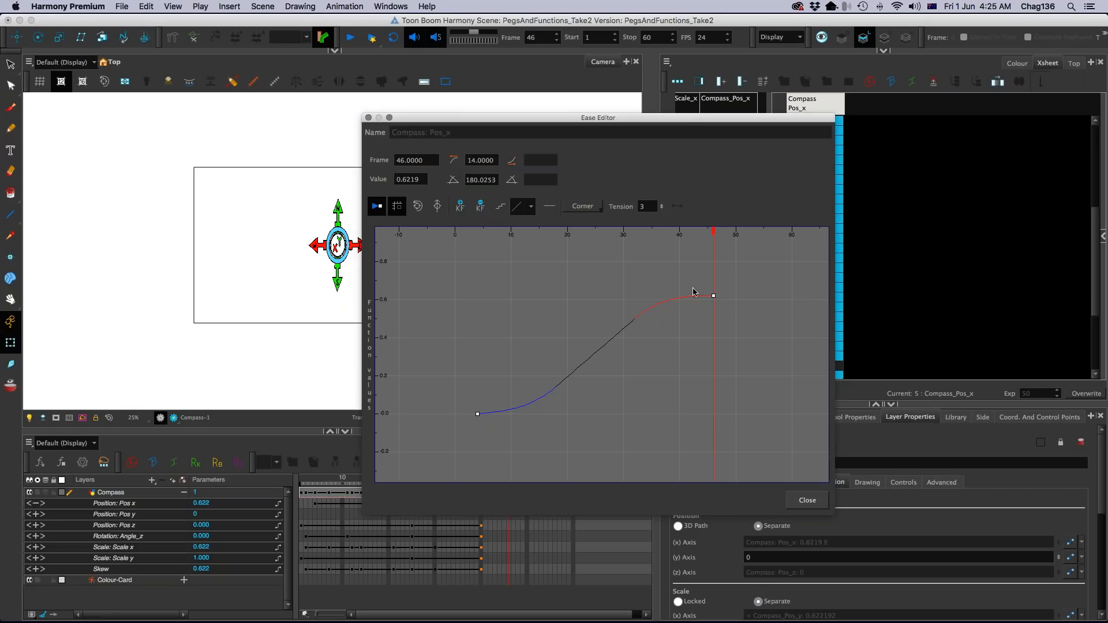
{"action": "left_click", "coordinate": [714, 295]}
{"action": "left_click", "coordinate": [714, 296]}
{"action": "left_click_drag", "start_coordinate": [695, 298], "coordinate": [701, 281]}
{"action": "left_click", "coordinate": [805, 501]}
{"action": "left_click", "coordinate": [334, 478]}
{"action": "left_click_drag", "start_coordinate": [276, 477], "coordinate": [509, 475]}
{"action": "left_click", "coordinate": [113, 504]}
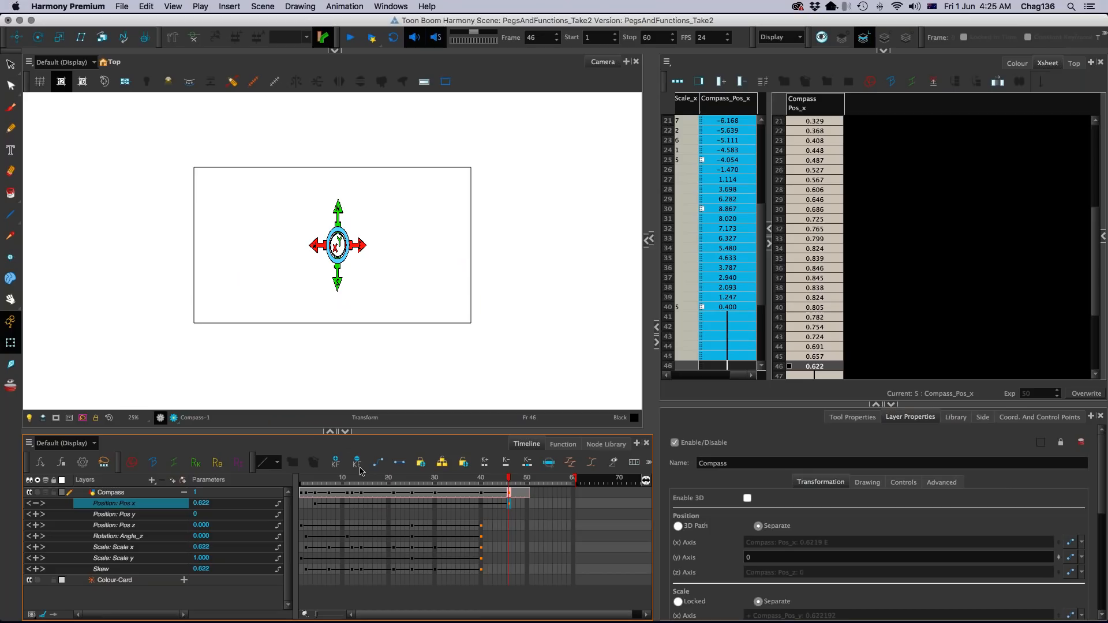
Step: Raise the Pos_x keyframe at frame 46 to about 13.79 and fit the whole curve in an enlarged Ease Editor
{"action": "double_click", "coordinate": [138, 506]}
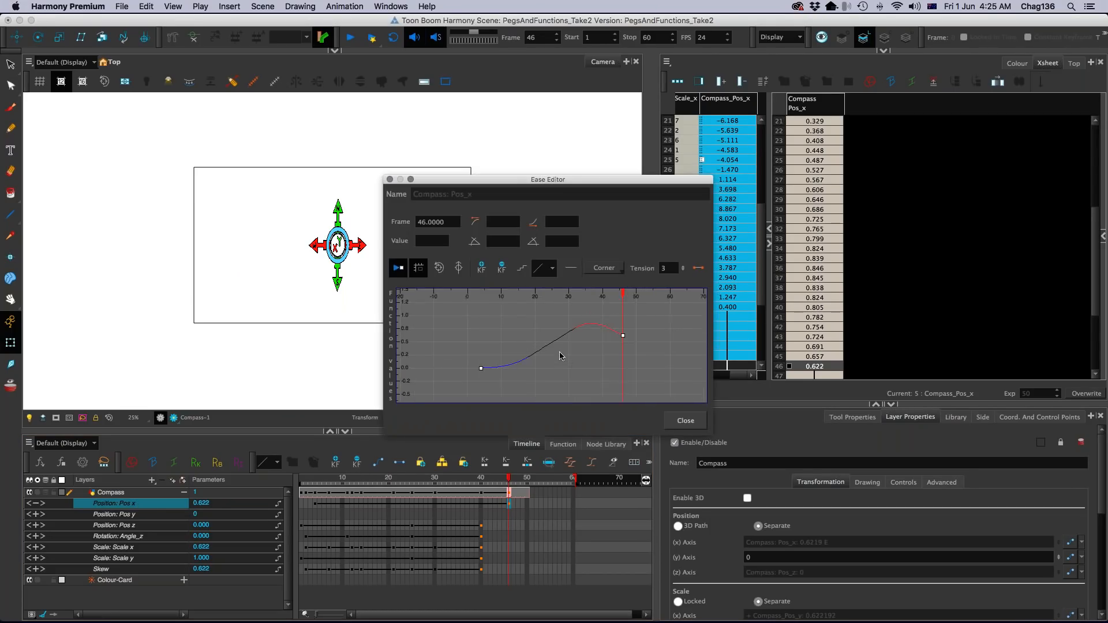
{"action": "scroll", "coordinate": [560, 353], "scroll_direction": "down", "scroll_amount": 5}
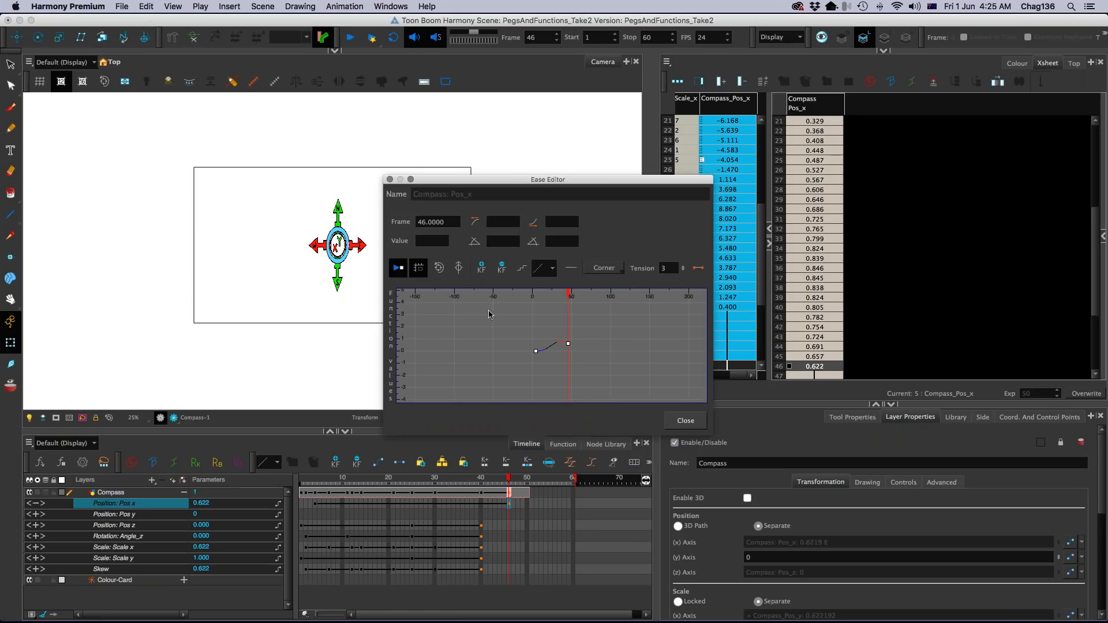
{"action": "mouse_move", "coordinate": [570, 345]}
{"action": "left_mouse_down"}
{"action": "mouse_move", "coordinate": [564, 223]}
{"action": "mouse_move", "coordinate": [570, 347]}
{"action": "left_mouse_up"}
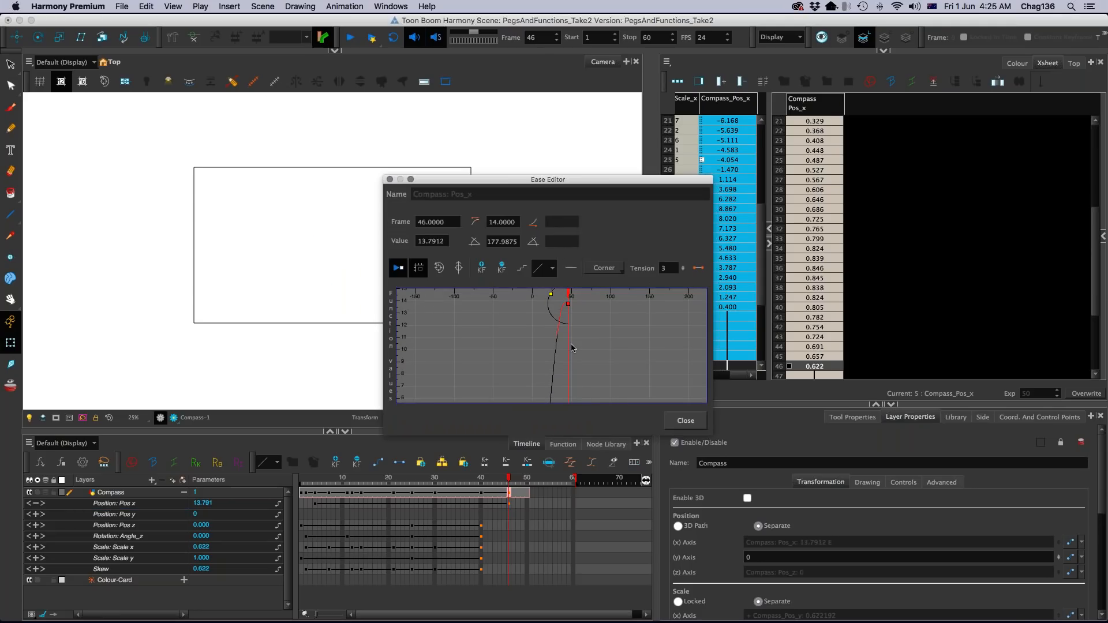
{"action": "left_click_drag", "start_coordinate": [712, 434], "coordinate": [867, 578]}
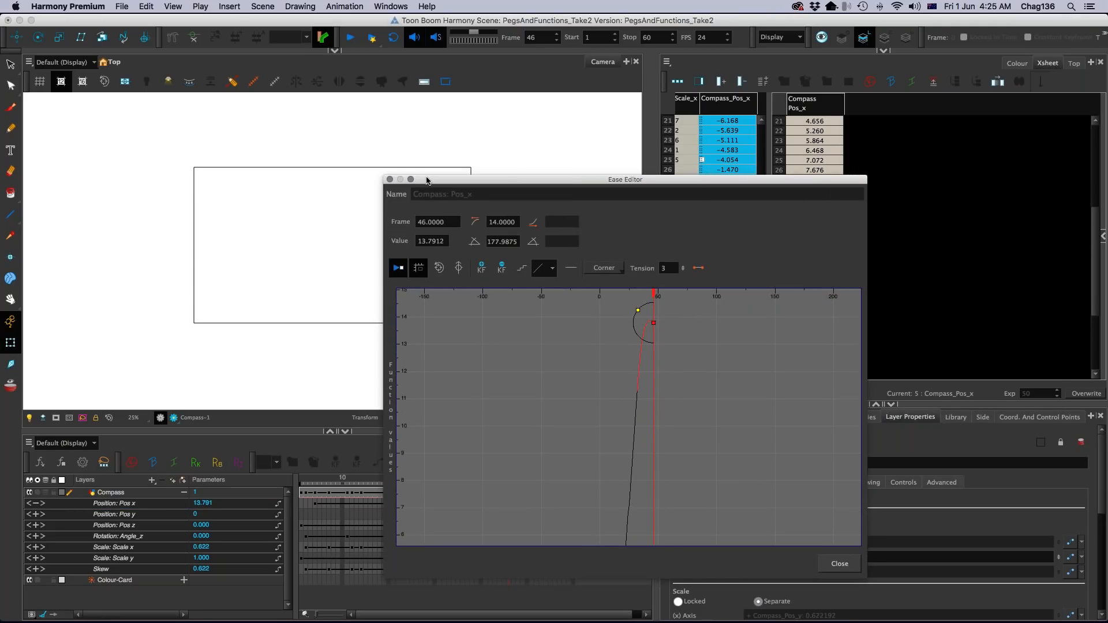
{"action": "left_click_drag", "start_coordinate": [428, 180], "coordinate": [305, 92]}
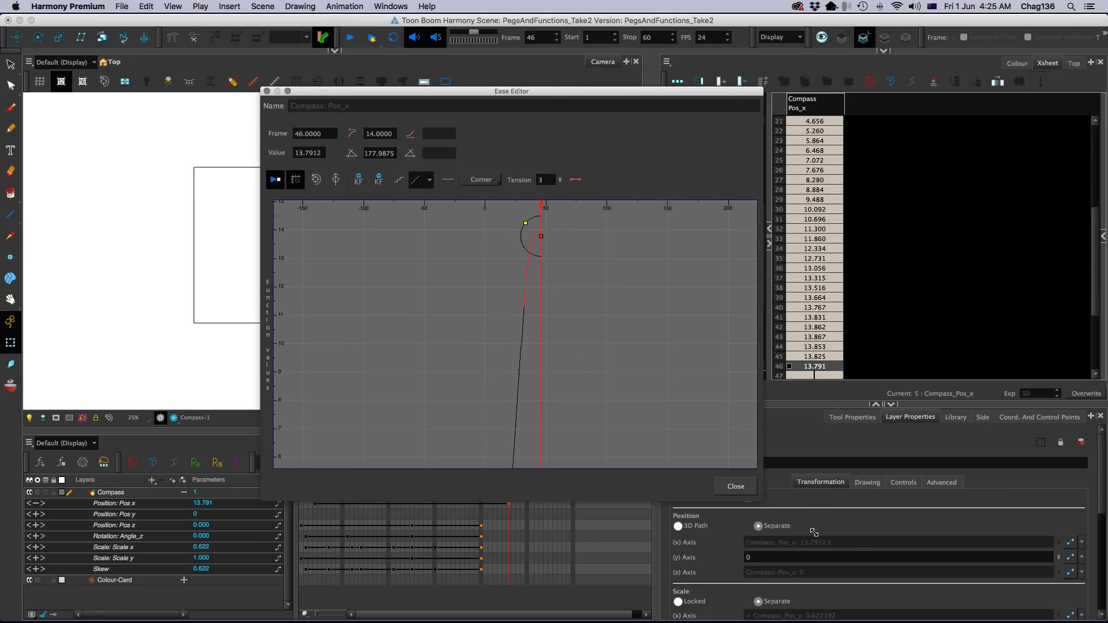
{"action": "left_click_drag", "start_coordinate": [814, 533], "coordinate": [869, 569]}
{"action": "scroll", "coordinate": [658, 462], "scroll_direction": "down", "scroll_amount": 4}
{"action": "scroll", "coordinate": [606, 444], "scroll_direction": "down", "scroll_amount": 4}
{"action": "left_click_drag", "start_coordinate": [632, 441], "coordinate": [618, 382]}
{"action": "scroll", "coordinate": [619, 382], "scroll_direction": "up", "scroll_amount": 4}
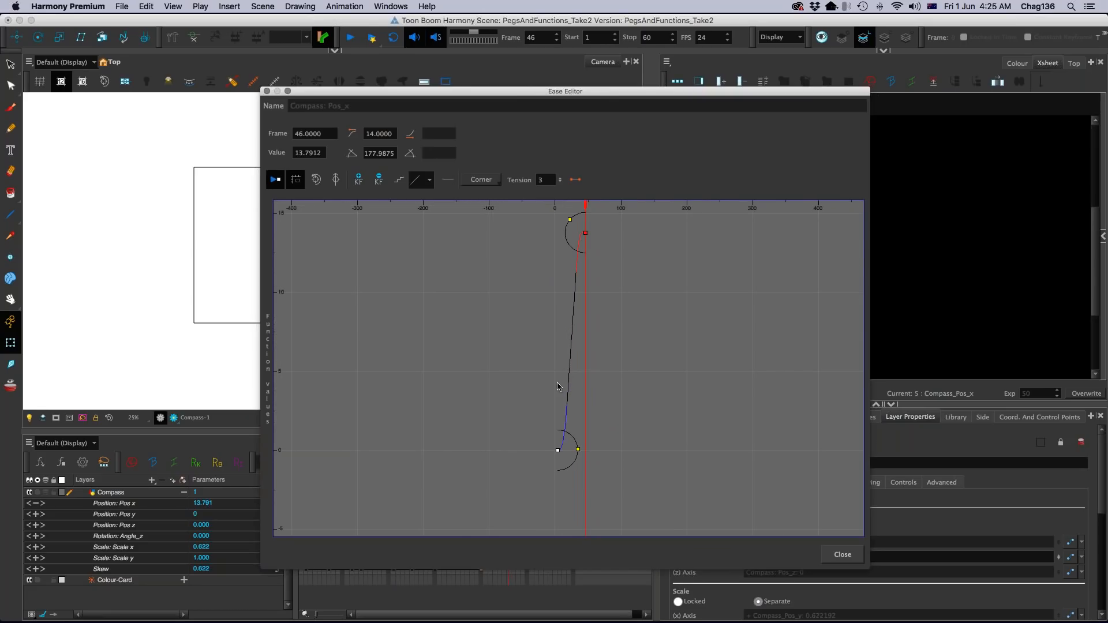
{"action": "left_click", "coordinate": [317, 180]}
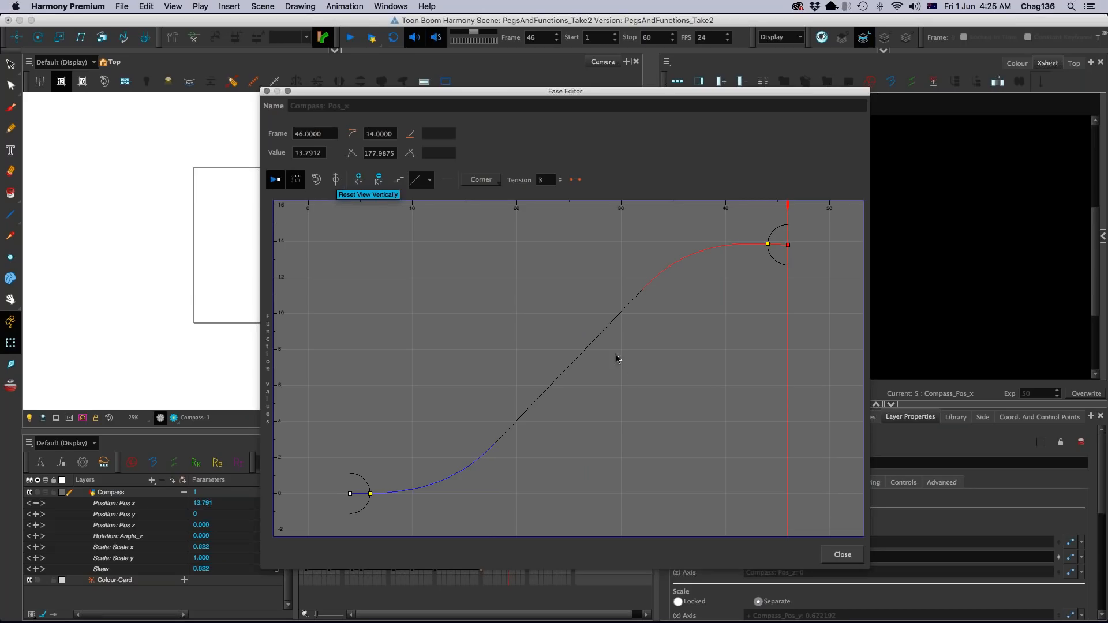
Step: Set the Pos_x keyframe at frame 46 to about 21.41 and close the Ease Editor
{"action": "scroll", "coordinate": [762, 322], "scroll_direction": "down", "scroll_amount": 3}
{"action": "key", "text": "1"}
{"action": "key", "text": "1"}
{"action": "left_click_drag", "start_coordinate": [666, 313], "coordinate": [665, 202]}
{"action": "key", "text": "2"}
{"action": "key", "text": "2"}
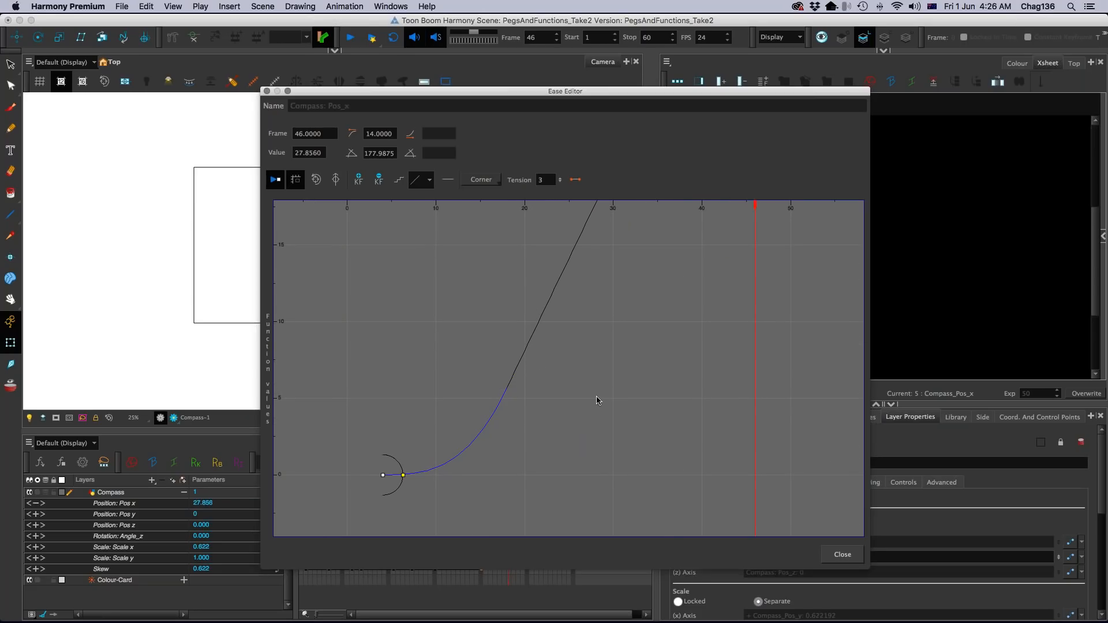
{"action": "left_click", "coordinate": [335, 181]}
{"action": "left_click_drag", "start_coordinate": [755, 248], "coordinate": [755, 302]}
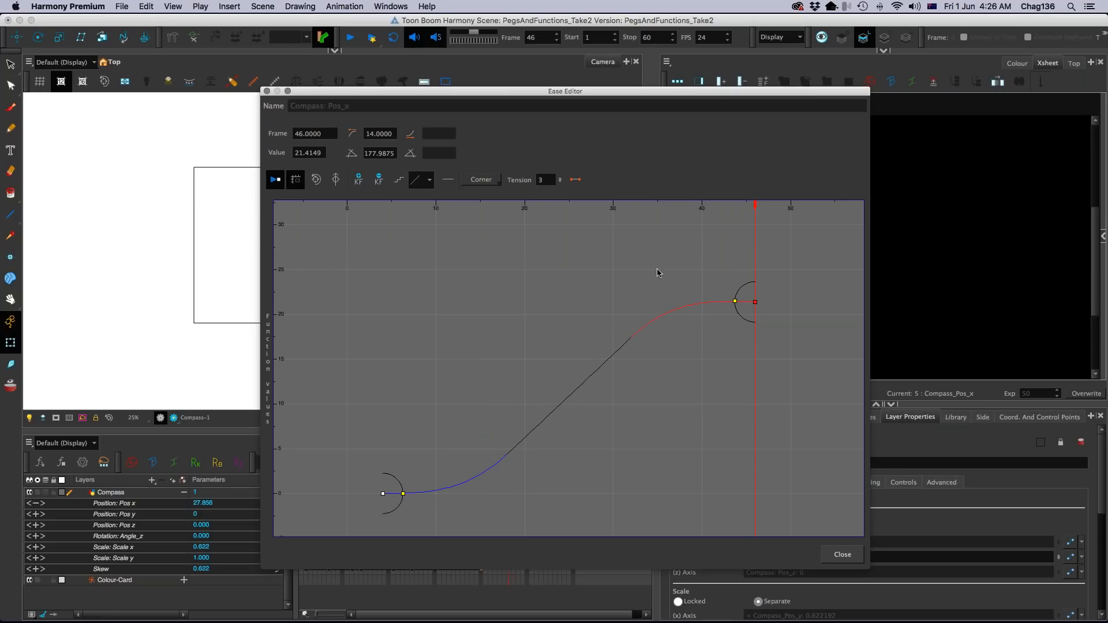
{"action": "left_click", "coordinate": [843, 555]}
{"action": "left_click_drag", "start_coordinate": [504, 483], "coordinate": [511, 505]}
{"action": "left_click", "coordinate": [511, 506]}
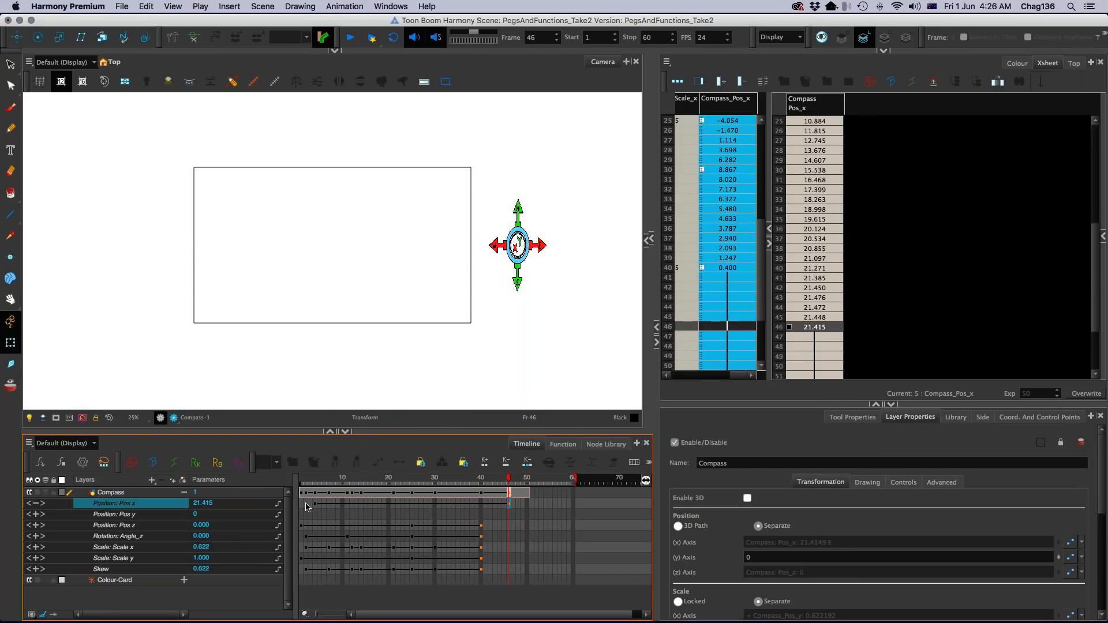
Step: Reopen the Compass's Pos_x ease curve and tilt the frame 46 handle to about 129.6° for a strong overshoot
{"action": "double_click", "coordinate": [170, 508]}
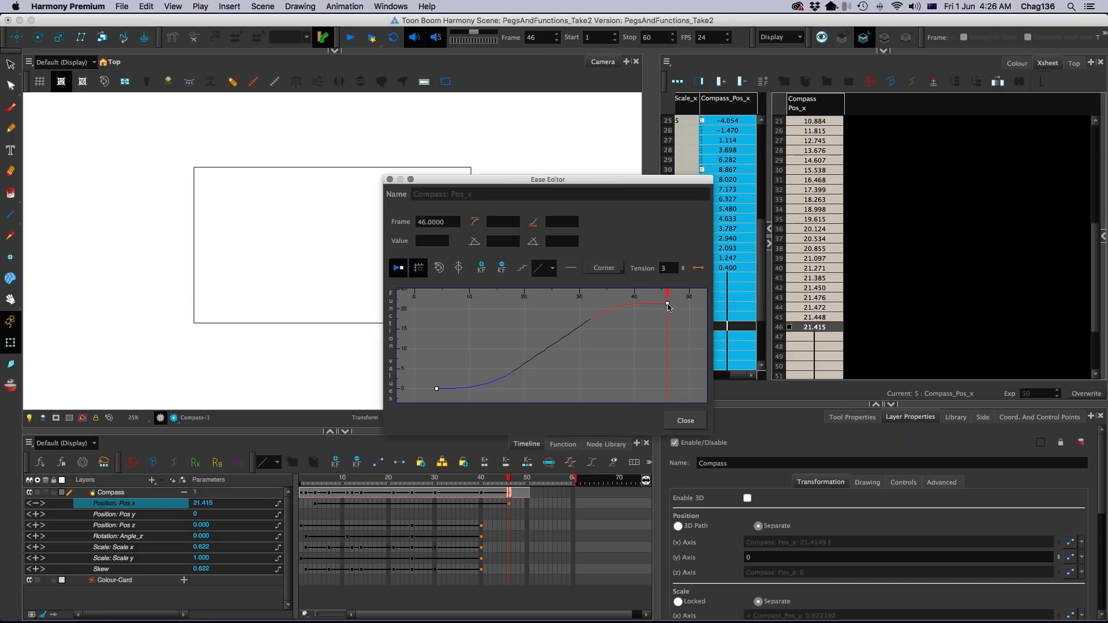
{"action": "left_click", "coordinate": [665, 303]}
{"action": "left_click_drag", "start_coordinate": [648, 304], "coordinate": [652, 290]}
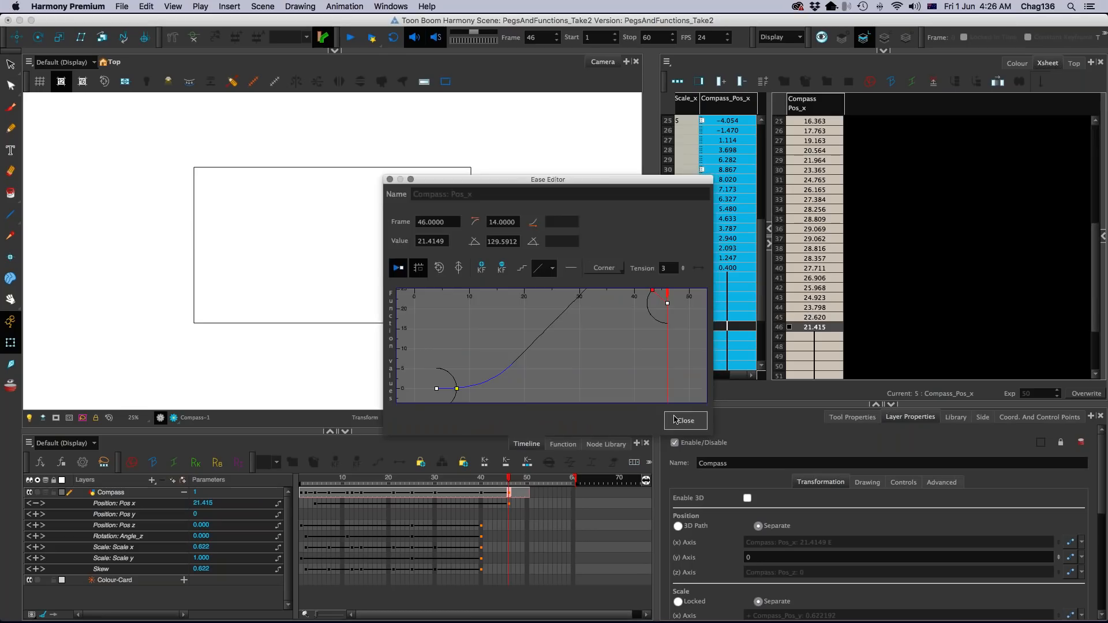
{"action": "left_click", "coordinate": [675, 420]}
Step: Review the eased Compass motion back to frame 19 and show only the regular columns, including Compass_Pos_x, in the Xsheet
{"action": "left_click_drag", "start_coordinate": [456, 478], "coordinate": [407, 522]}
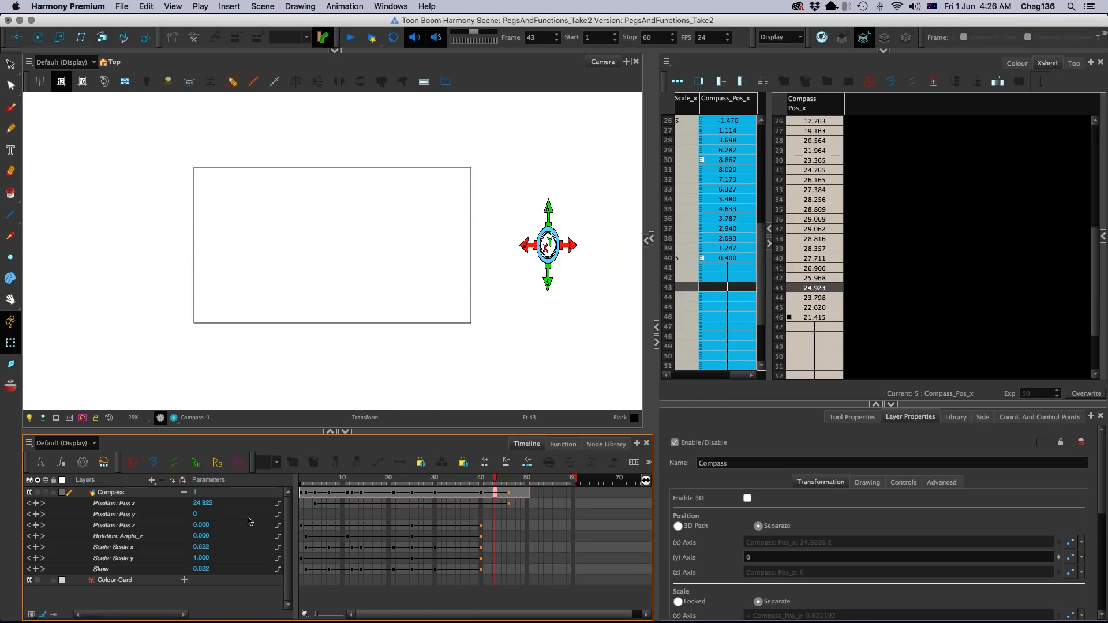
{"action": "left_click_drag", "start_coordinate": [494, 479], "coordinate": [383, 483]}
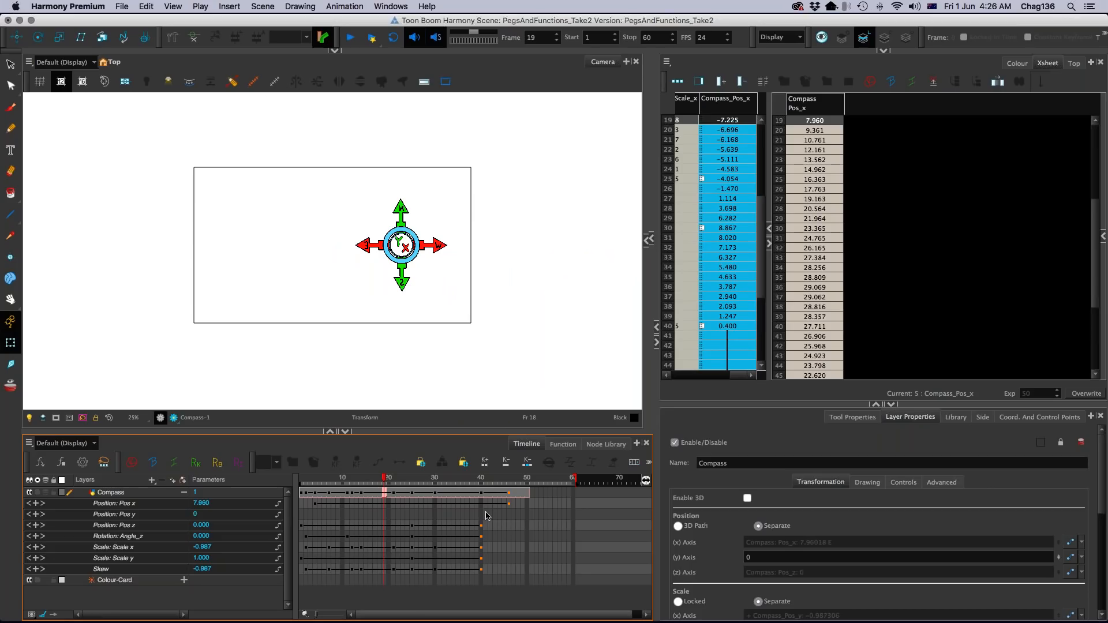
{"action": "left_click", "coordinate": [1002, 116]}
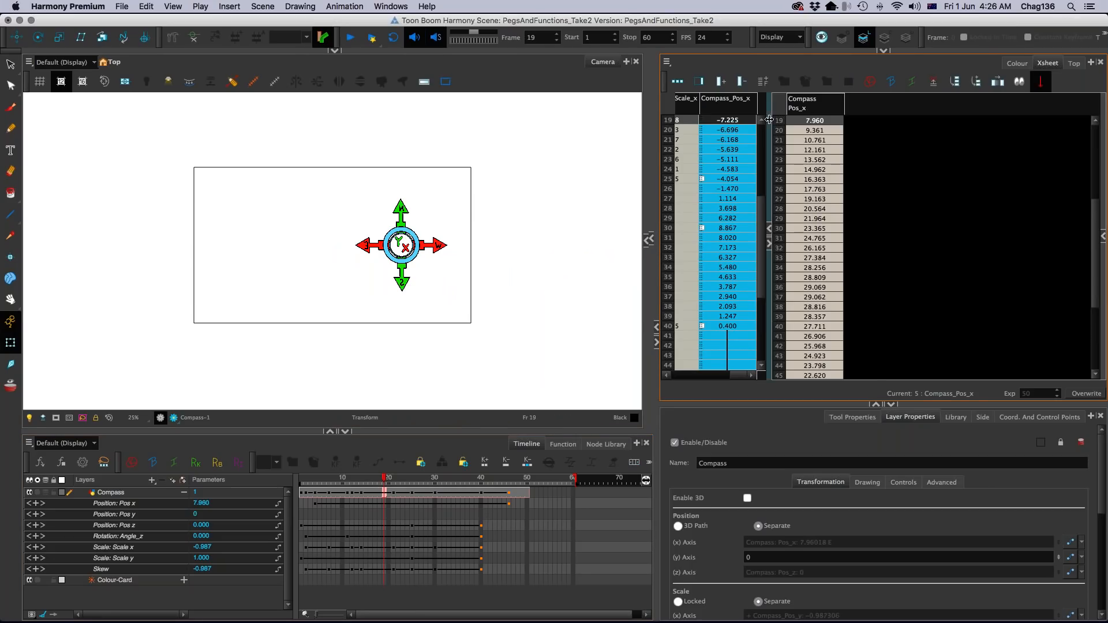
{"action": "left_click_drag", "start_coordinate": [1062, 136], "coordinate": [1094, 138]}
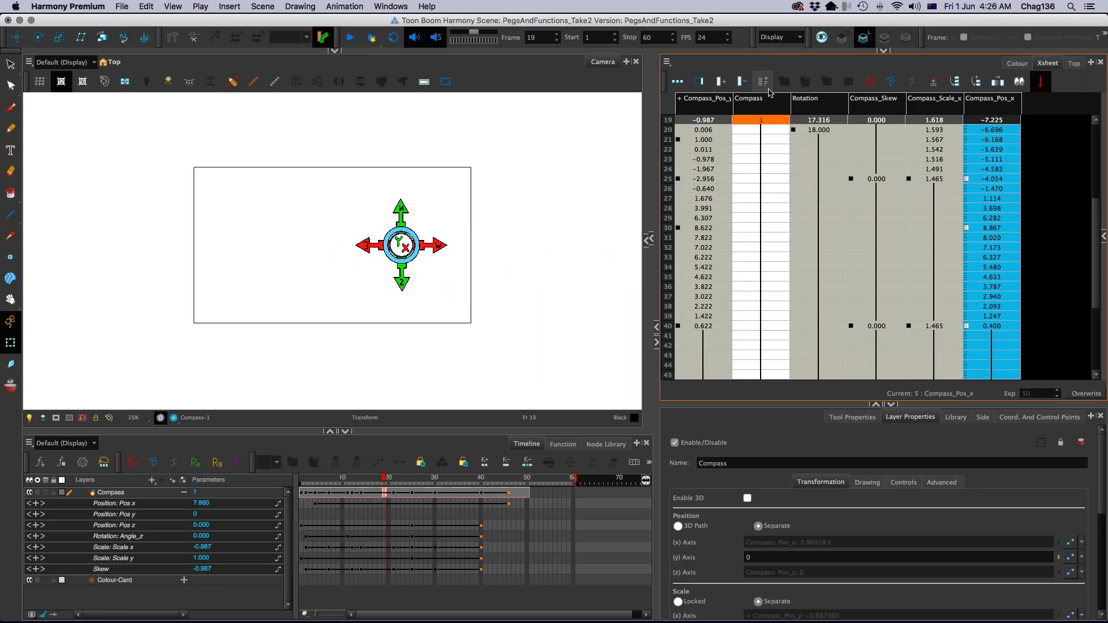
Step: Add an Expression column to the Xsheet
{"action": "left_click", "coordinate": [721, 82]}
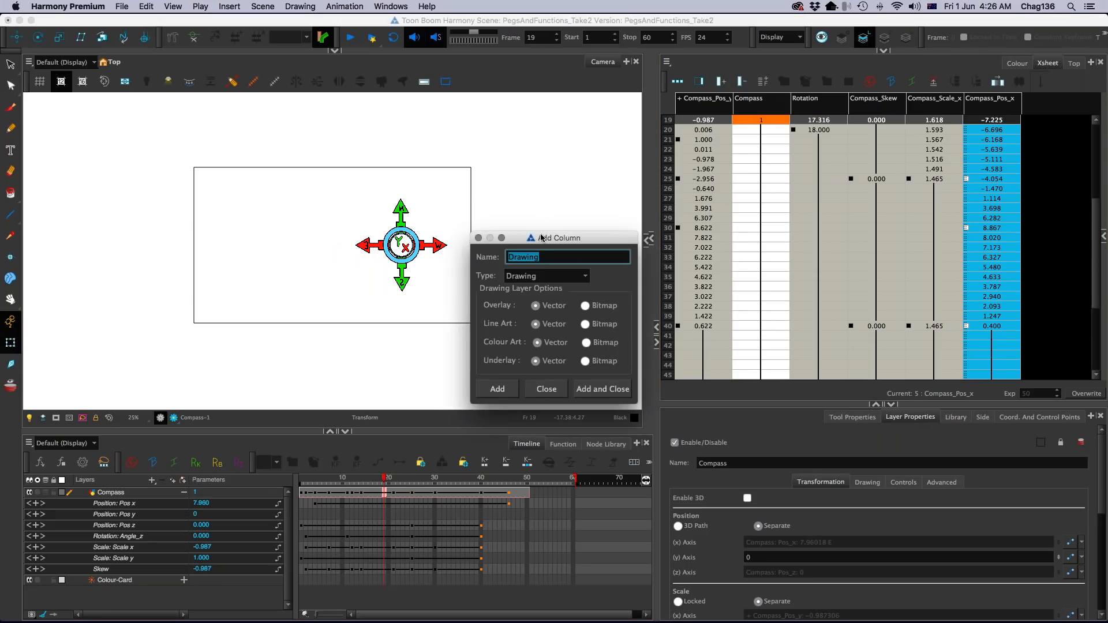
{"action": "left_click", "coordinate": [507, 243]}
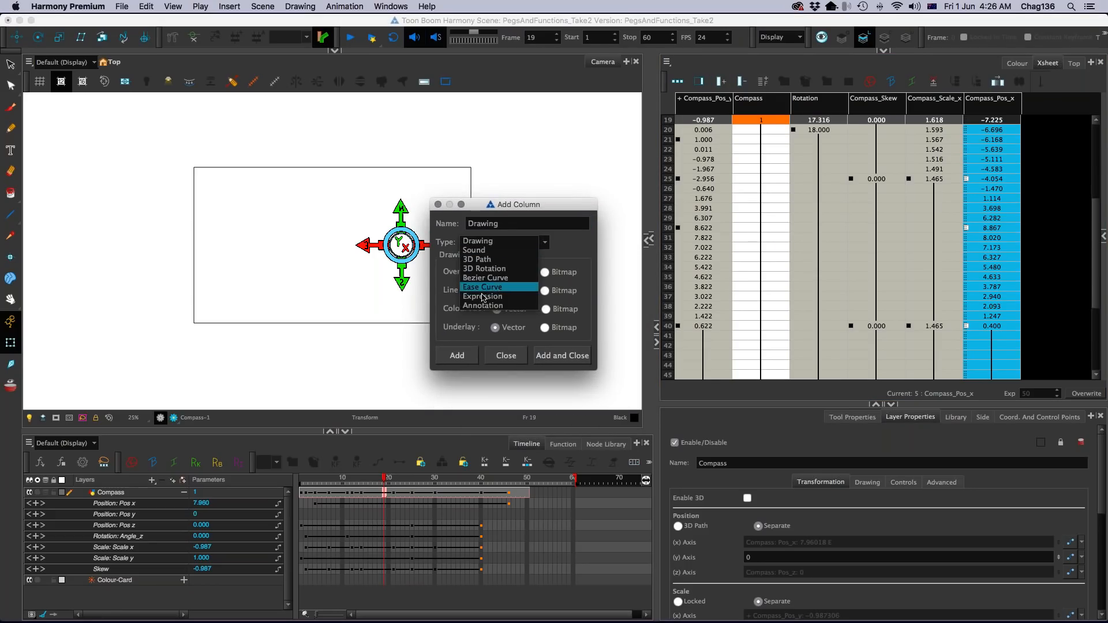
{"action": "left_click", "coordinate": [485, 298]}
{"action": "left_click", "coordinate": [551, 354]}
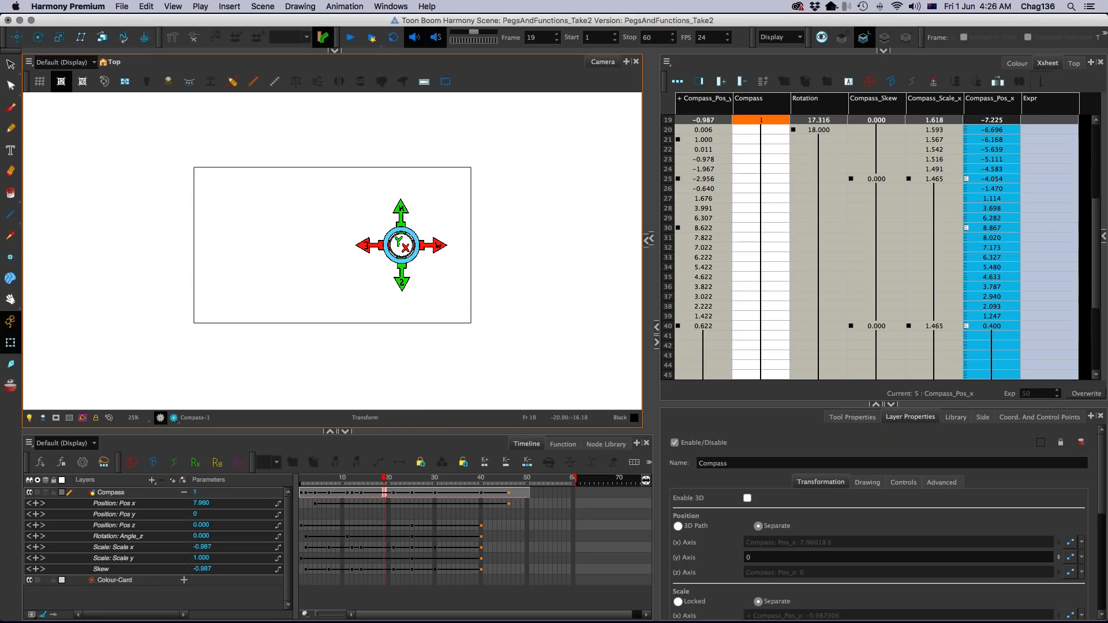
Step: Open the Expr column's expression editor, apply the constant 5, and extend it to the sum 5+7
{"action": "double_click", "coordinate": [1031, 102]}
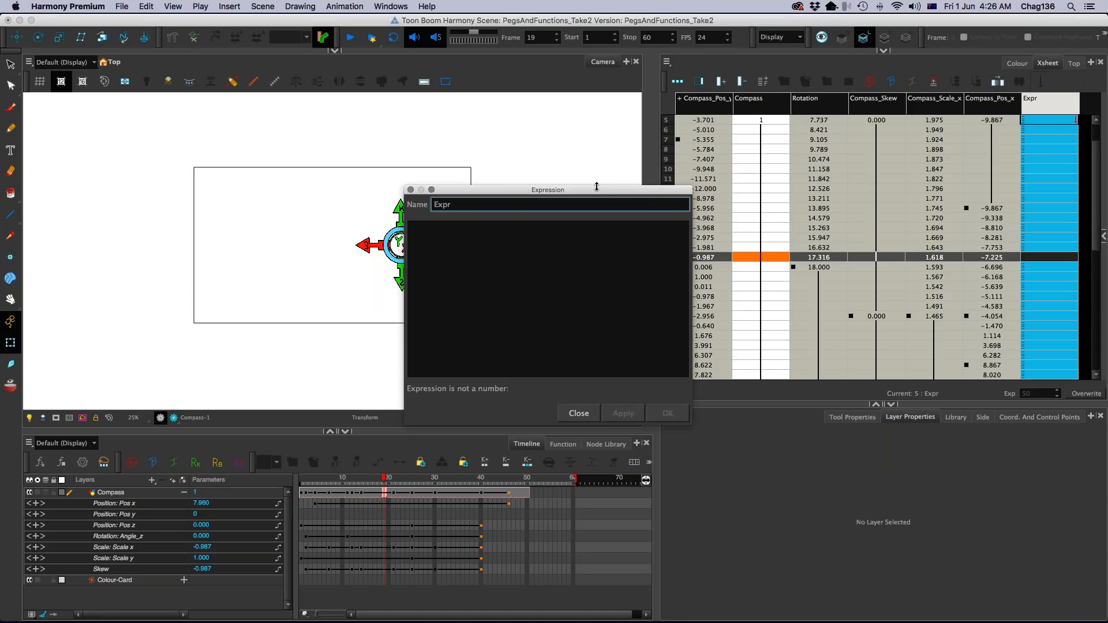
{"action": "left_click_drag", "start_coordinate": [597, 186], "coordinate": [500, 142]}
{"action": "left_click", "coordinate": [541, 202]}
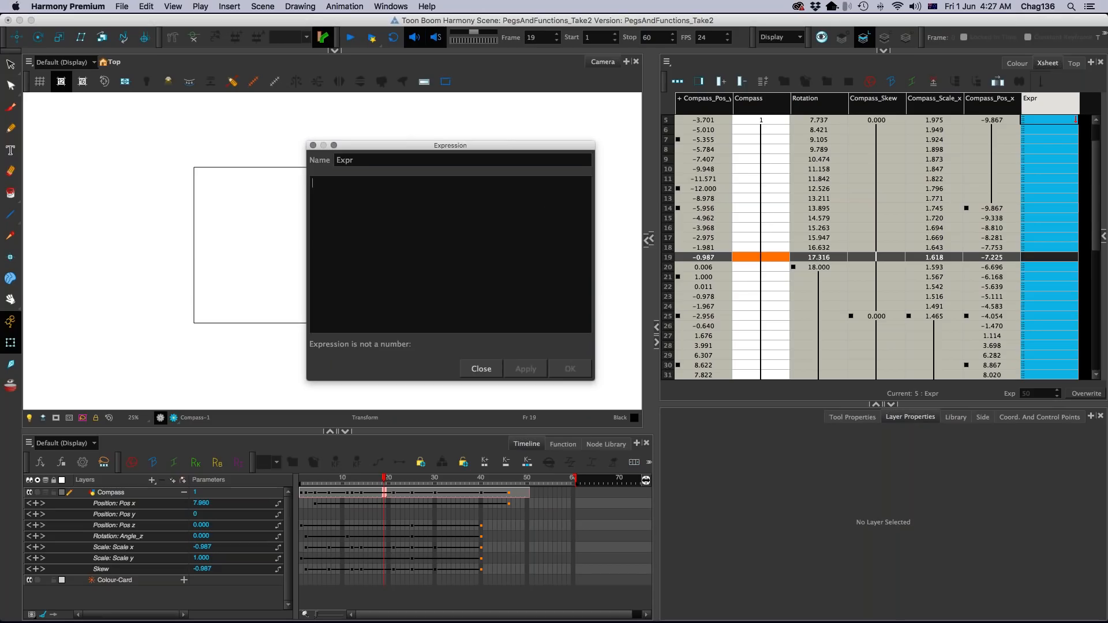
{"action": "type", "text": "5"}
{"action": "left_click", "coordinate": [538, 374]}
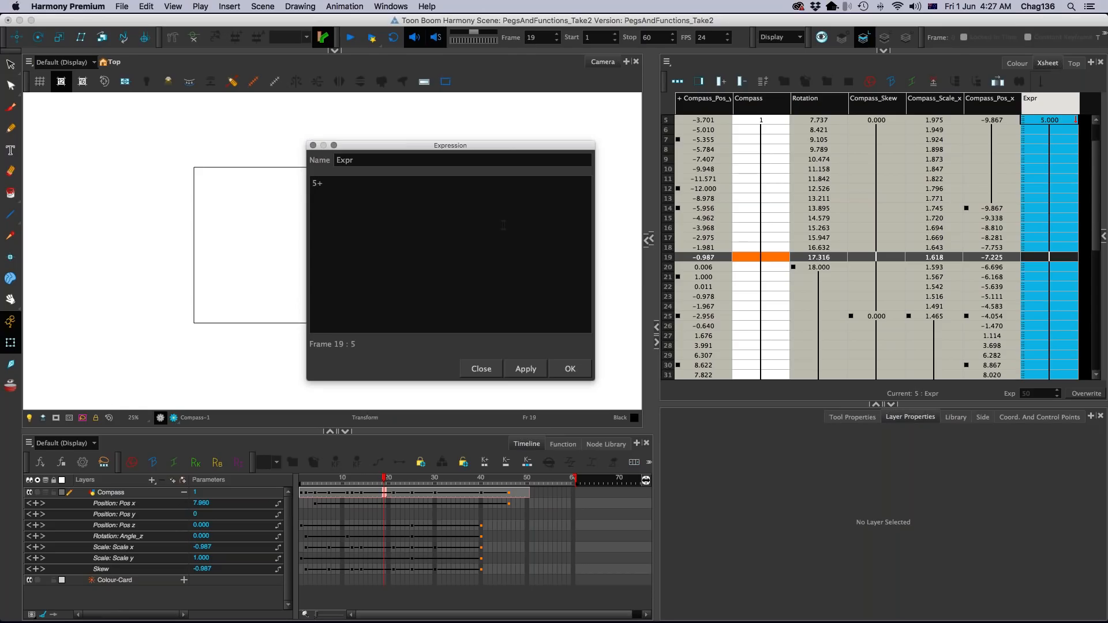
{"action": "left_click", "coordinate": [526, 369]}
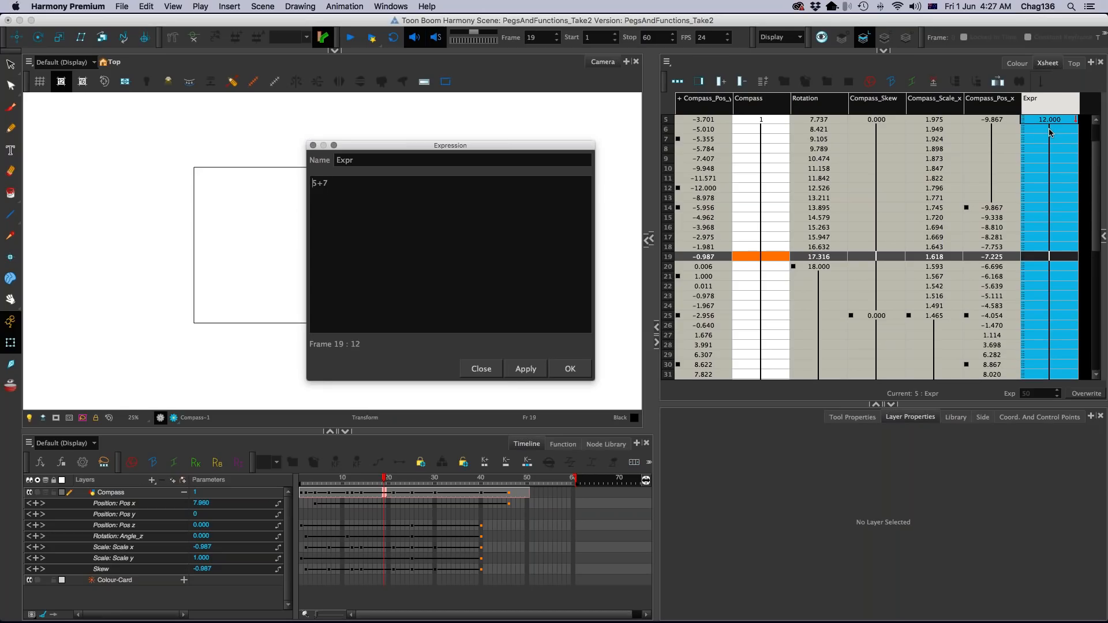
Step: Replace the Expr column's expression with value("Compass_Scale_x", currentFrame -4); and apply it
{"action": "key", "text": "super+a"}
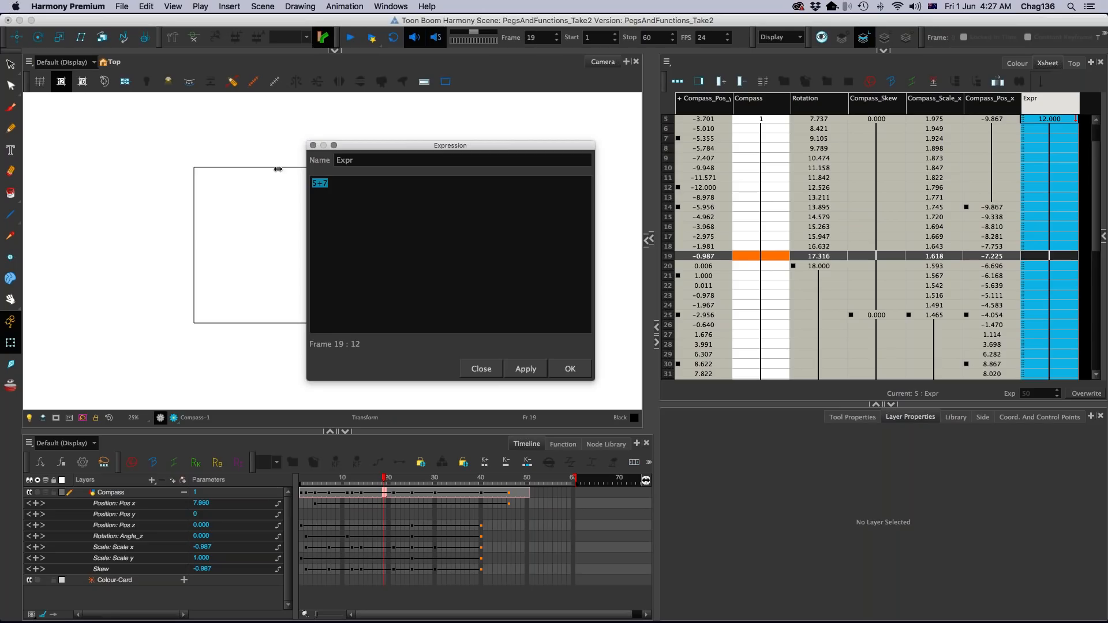
{"action": "key", "text": "BackSpace"}
{"action": "type", "text": "value"}
{"action": "type", "text": "Compass_Scale_x"}
{"action": "type", "text": "\""}
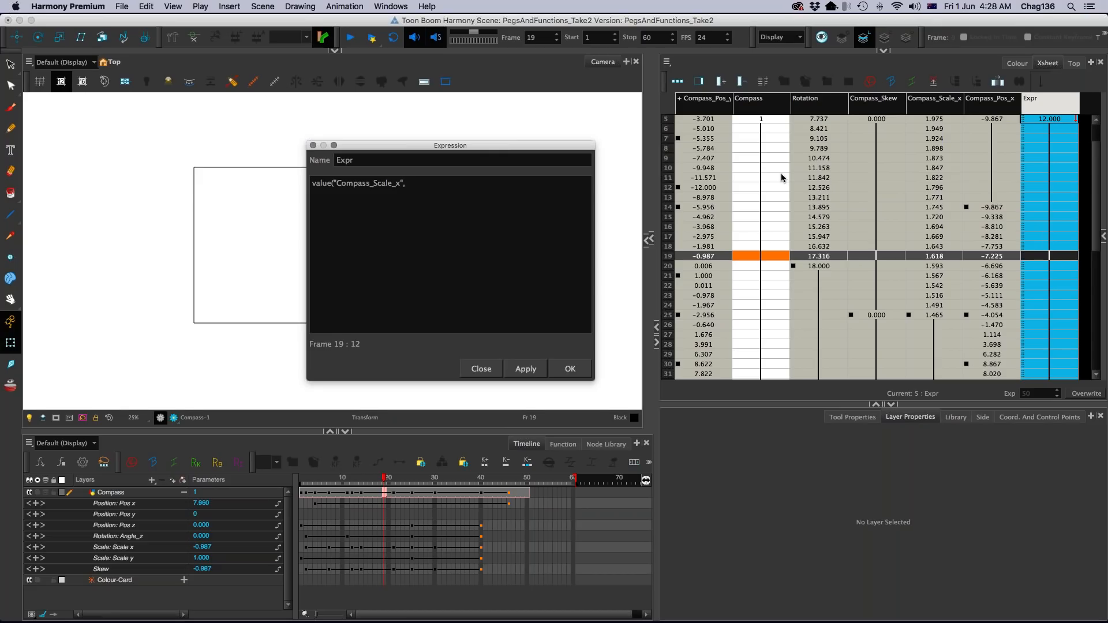
{"action": "type", "text": ", currentFrame -4);"}
{"action": "key", "text": "super+a"}
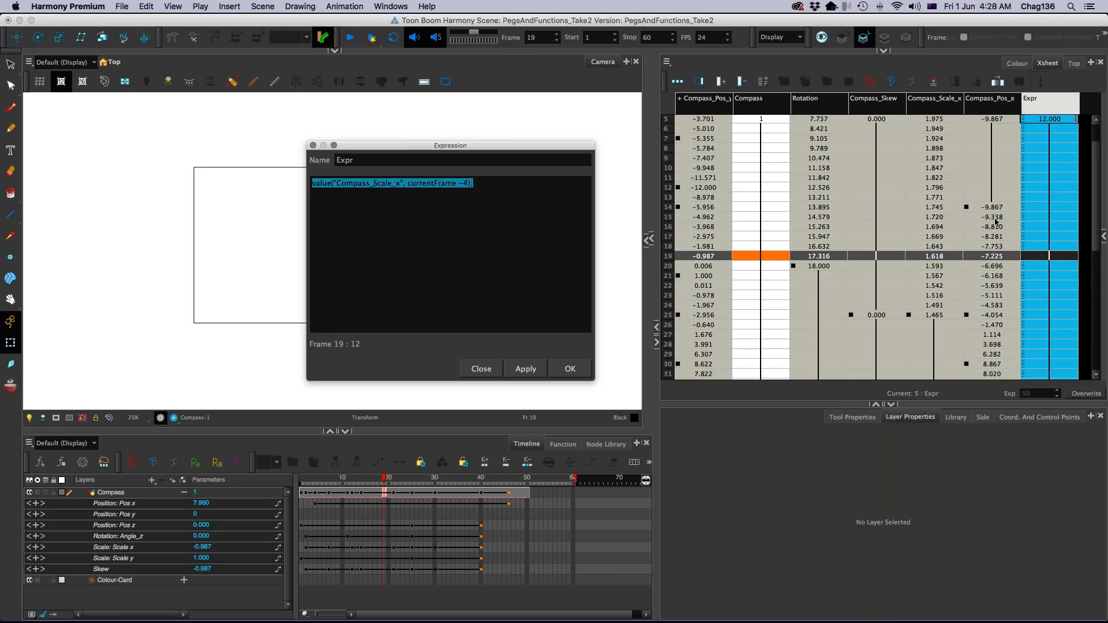
{"action": "left_click", "coordinate": [525, 369]}
{"action": "left_click", "coordinate": [570, 369]}
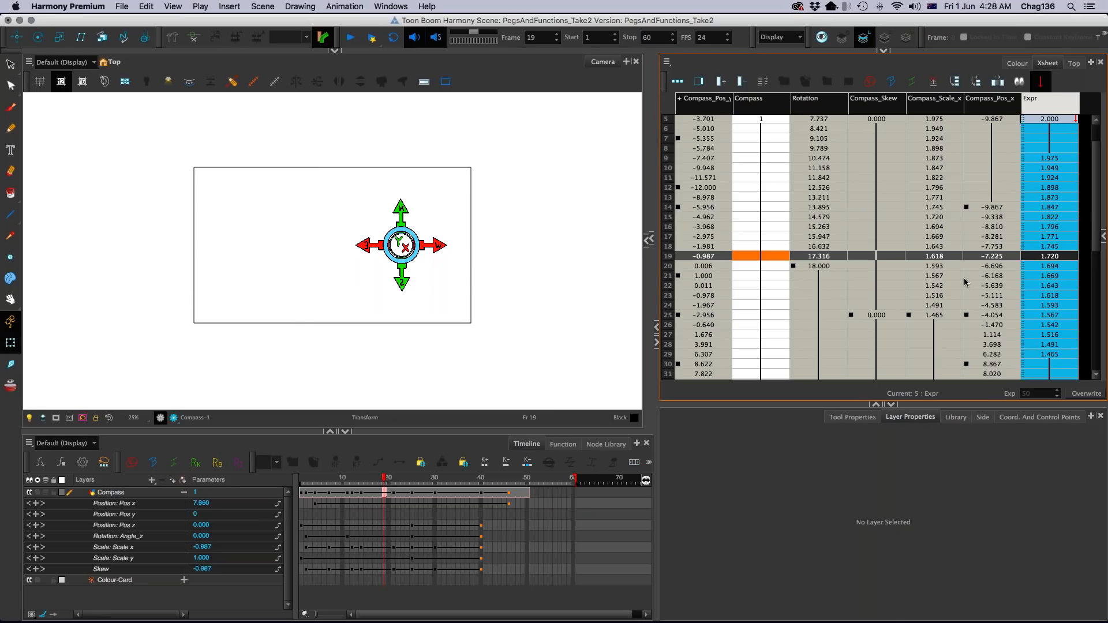
Step: Compare the Expr values from frame 9 onward with the Compass_Scale_x values four frames earlier
{"action": "left_click", "coordinate": [1042, 159]}
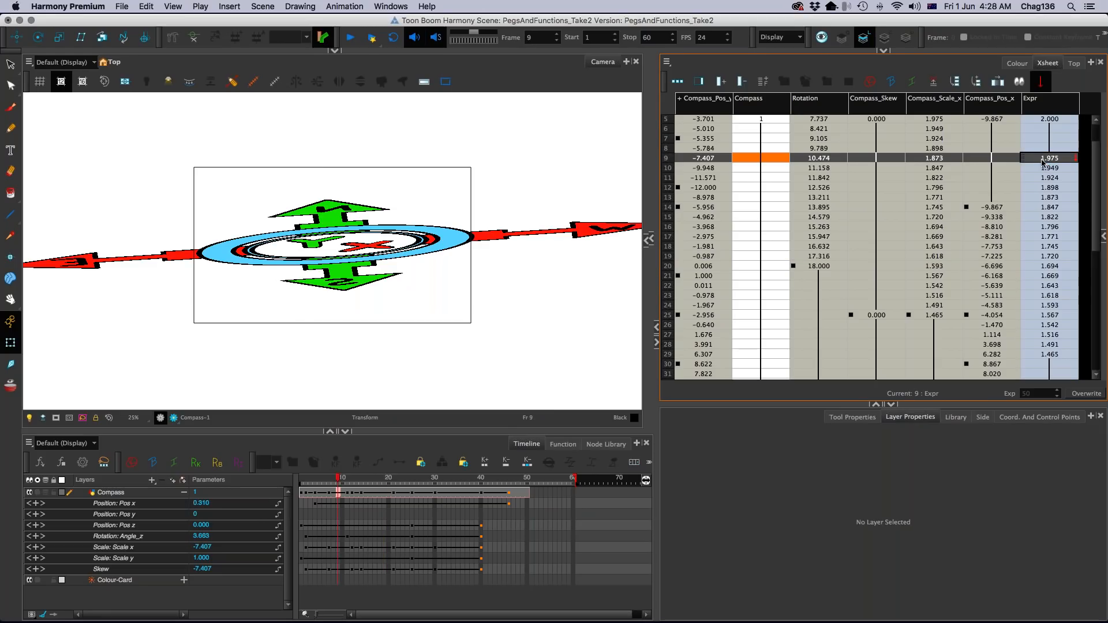
{"action": "scroll", "coordinate": [950, 164], "scroll_direction": "up", "scroll_amount": 3}
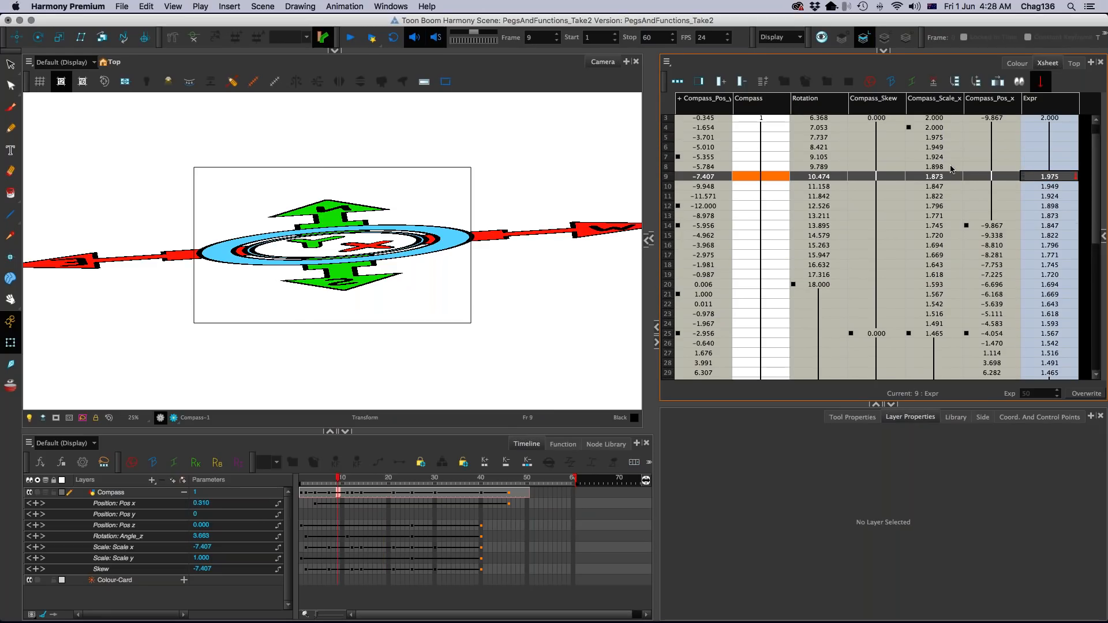
{"action": "left_click", "coordinate": [936, 141]}
{"action": "left_click_drag", "start_coordinate": [1053, 191], "coordinate": [1048, 304]}
{"action": "scroll", "coordinate": [1048, 305], "scroll_direction": "down", "scroll_amount": 1}
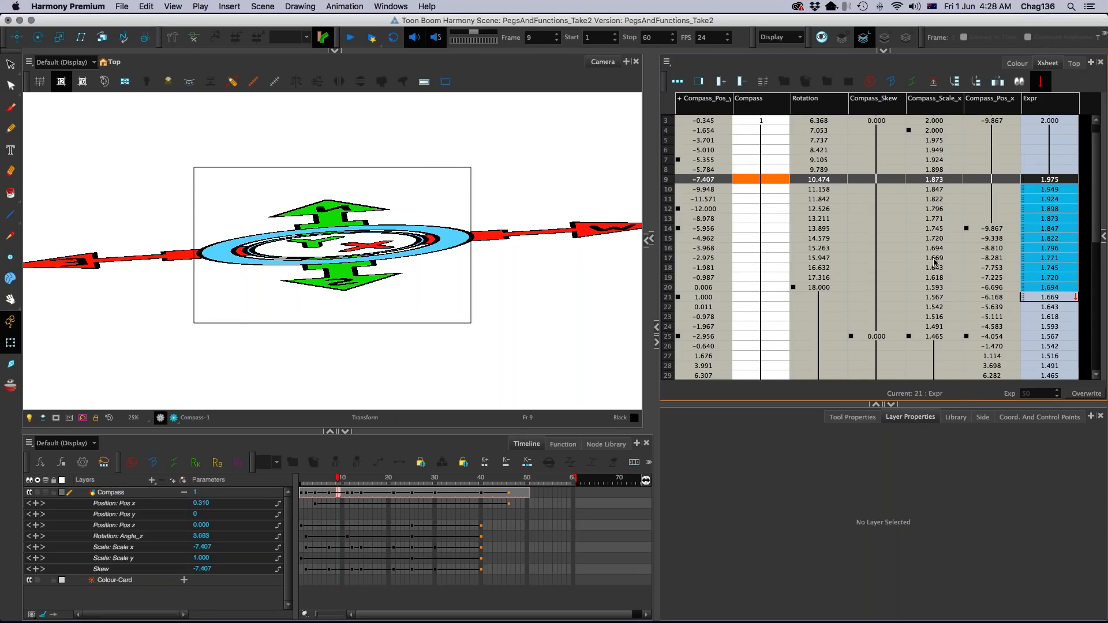
{"action": "scroll", "coordinate": [935, 261], "scroll_direction": "up", "scroll_amount": 2}
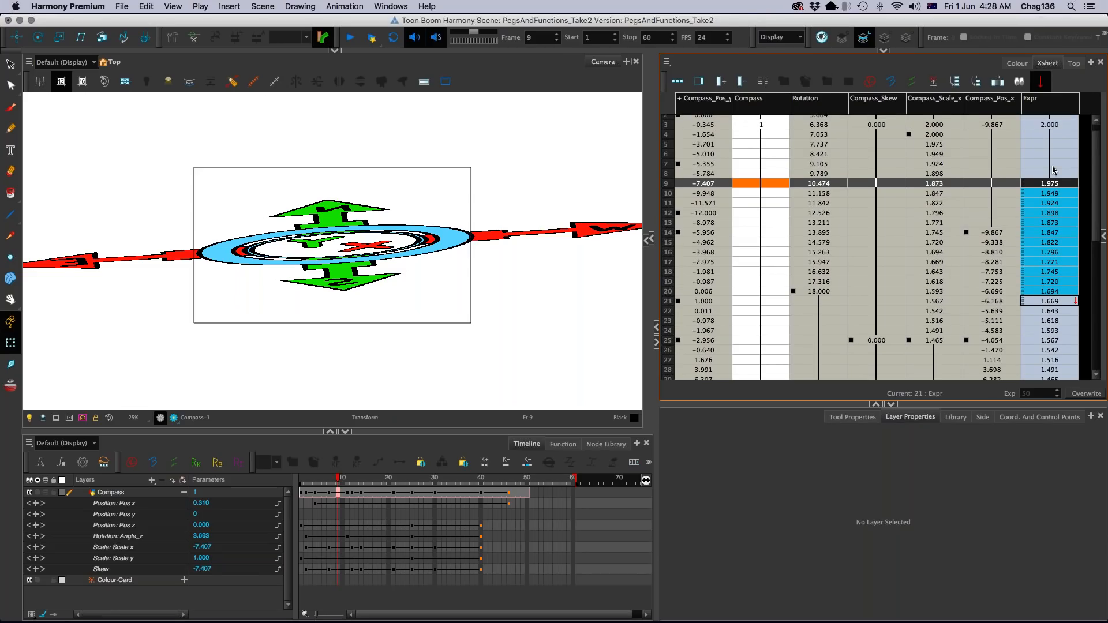
{"action": "left_click", "coordinate": [1000, 222]}
Step: Reopen the Expr column's expression to review its formula and close it without changes
{"action": "left_click", "coordinate": [1031, 185]}
{"action": "double_click", "coordinate": [1031, 113]}
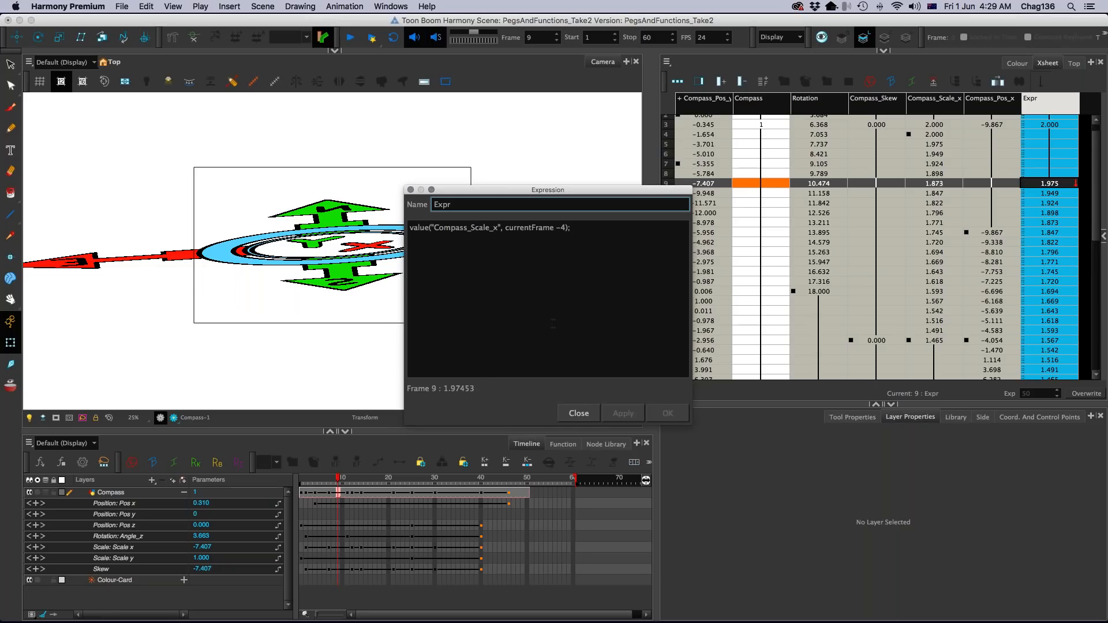
{"action": "left_click", "coordinate": [588, 281]}
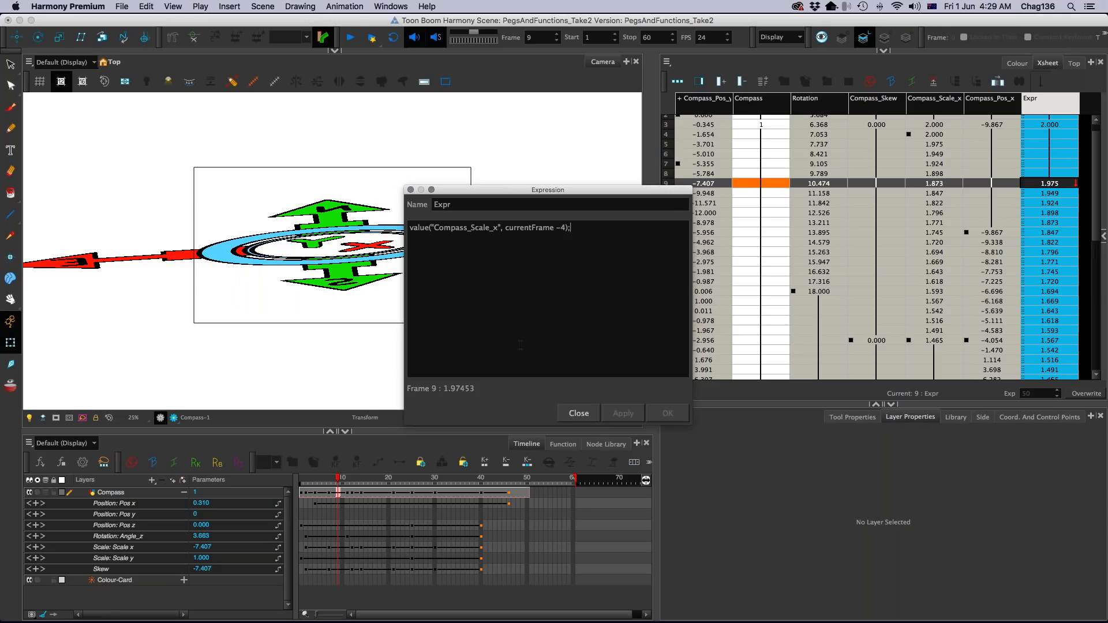
{"action": "left_click", "coordinate": [572, 412]}
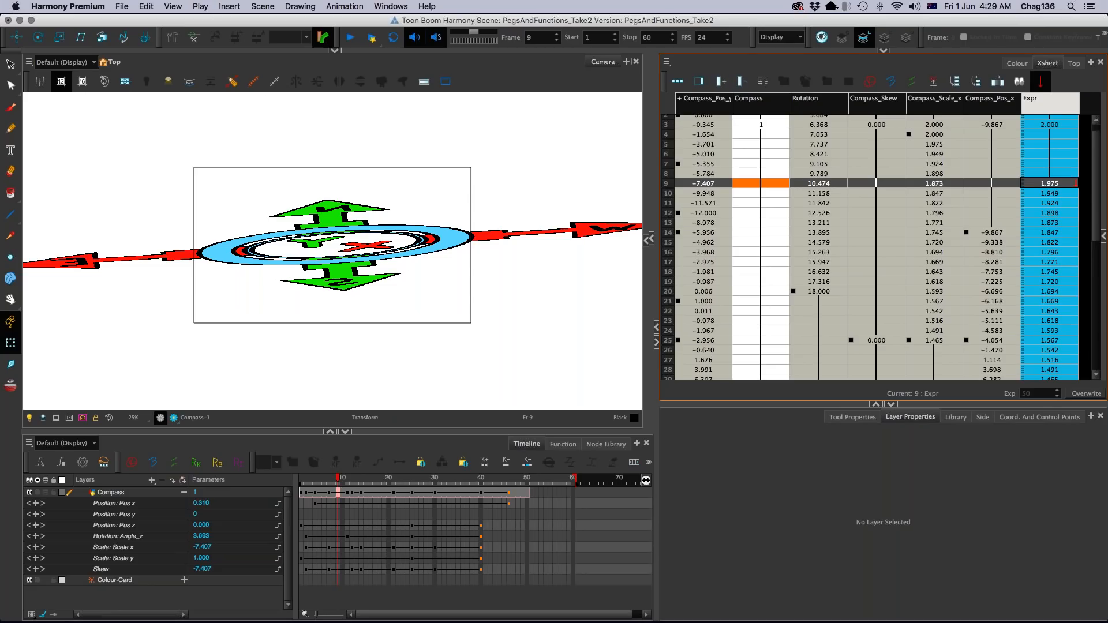
Step: Review the column types available for a new Xsheet column without adding one, and enlarge the Layer Properties view
{"action": "left_click", "coordinate": [710, 86]}
{"action": "left_click", "coordinate": [542, 274]}
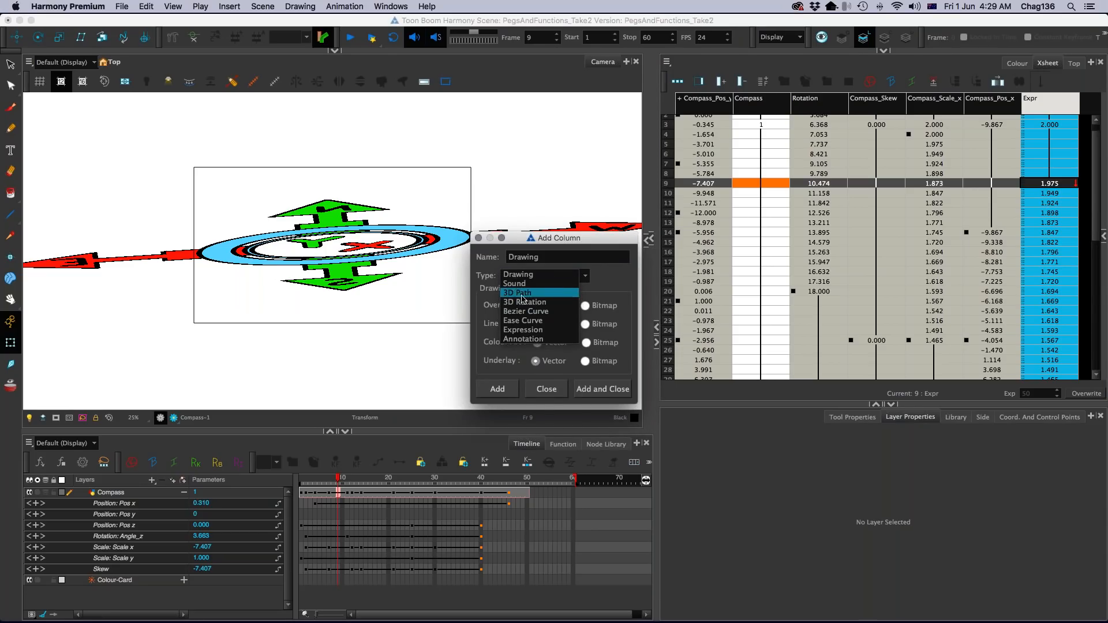
{"action": "left_click", "coordinate": [549, 383]}
{"action": "left_click", "coordinate": [547, 389]}
{"action": "left_click_drag", "start_coordinate": [831, 403], "coordinate": [831, 271]}
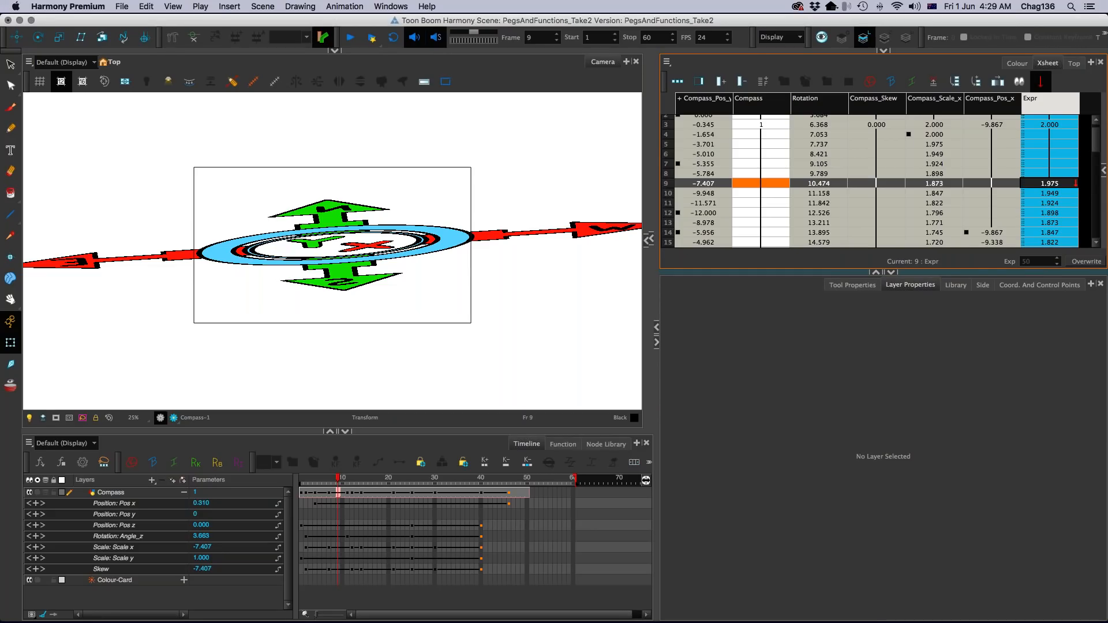
Step: Delete the Compass layer's keyframes on all parameters from frame 1 to 48 and check its Pos x and Pos y rows
{"action": "left_click", "coordinate": [497, 562]}
{"action": "left_click_drag", "start_coordinate": [518, 560], "coordinate": [300, 490]}
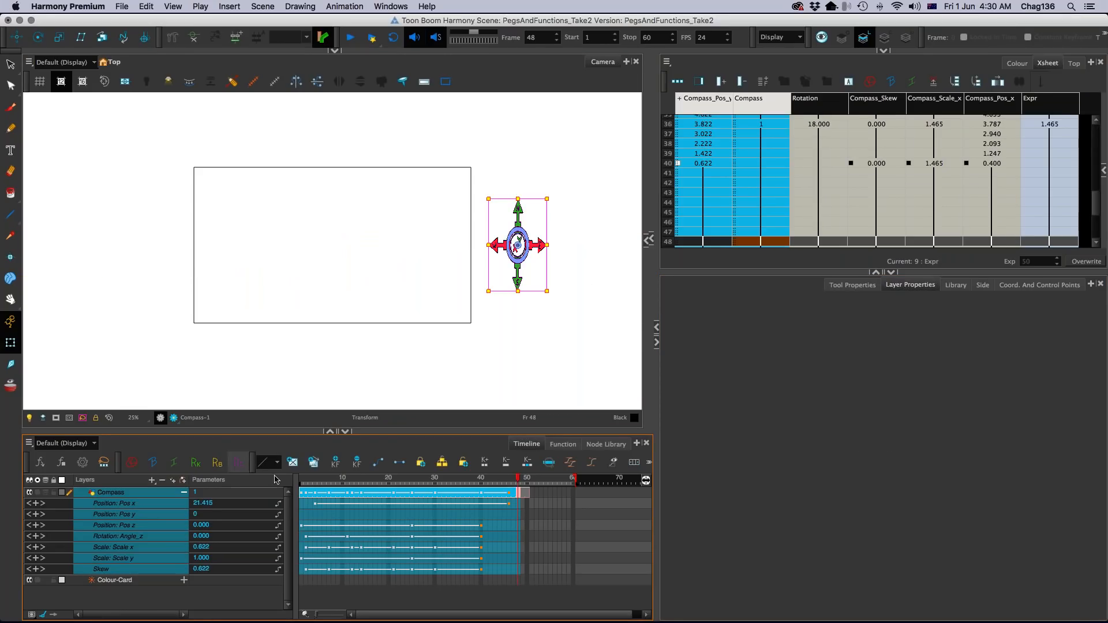
{"action": "left_click", "coordinate": [355, 468]}
{"action": "left_click", "coordinate": [301, 492]}
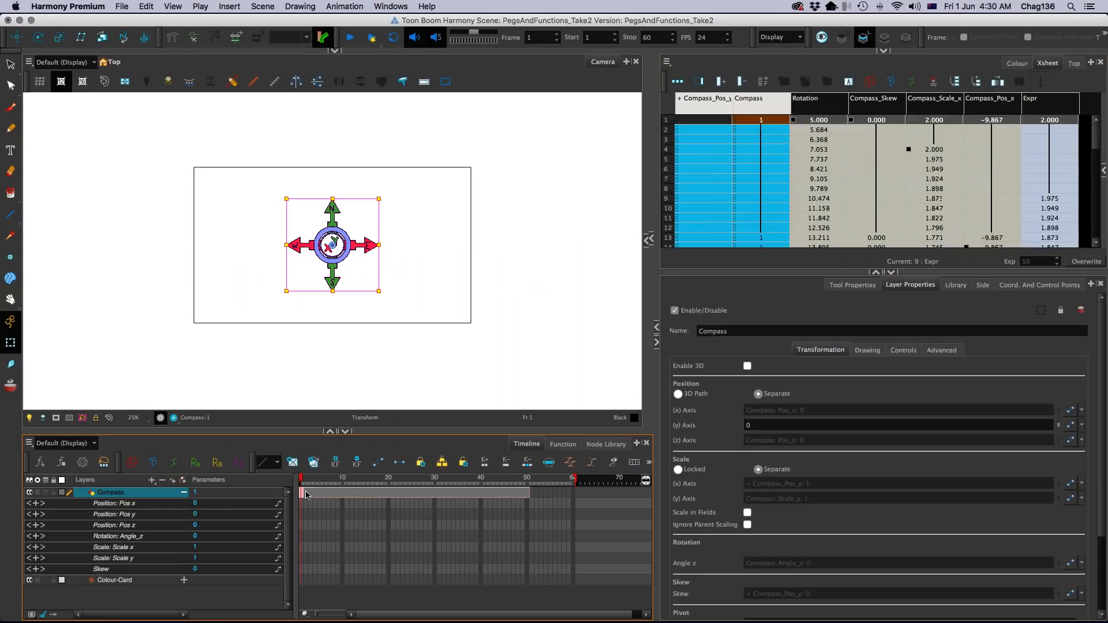
{"action": "left_click", "coordinate": [303, 504]}
{"action": "left_click", "coordinate": [302, 514]}
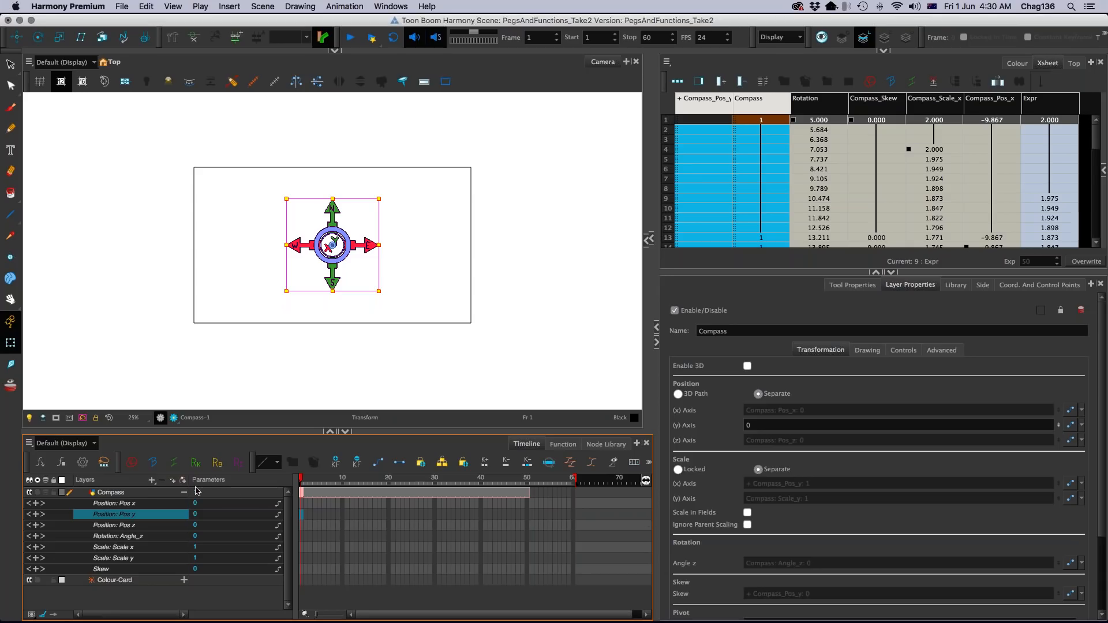
Step: Add a parent peg to the Compass layer and try its position as Separate and as 3D Path
{"action": "left_click", "coordinate": [149, 493]}
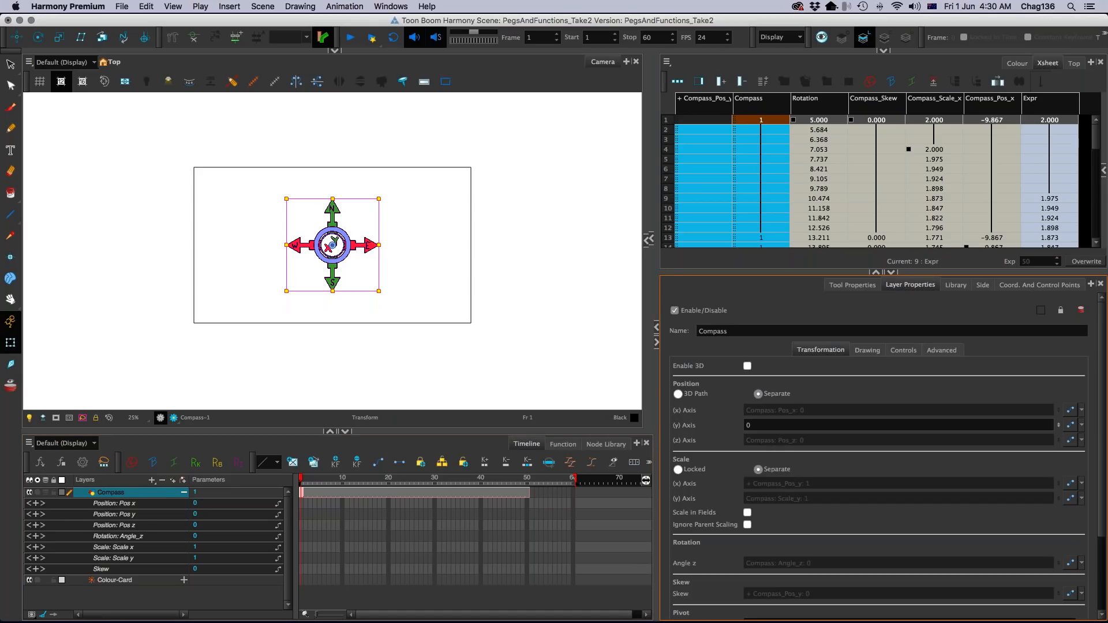
{"action": "left_click", "coordinate": [182, 481]}
{"action": "left_click", "coordinate": [152, 493]}
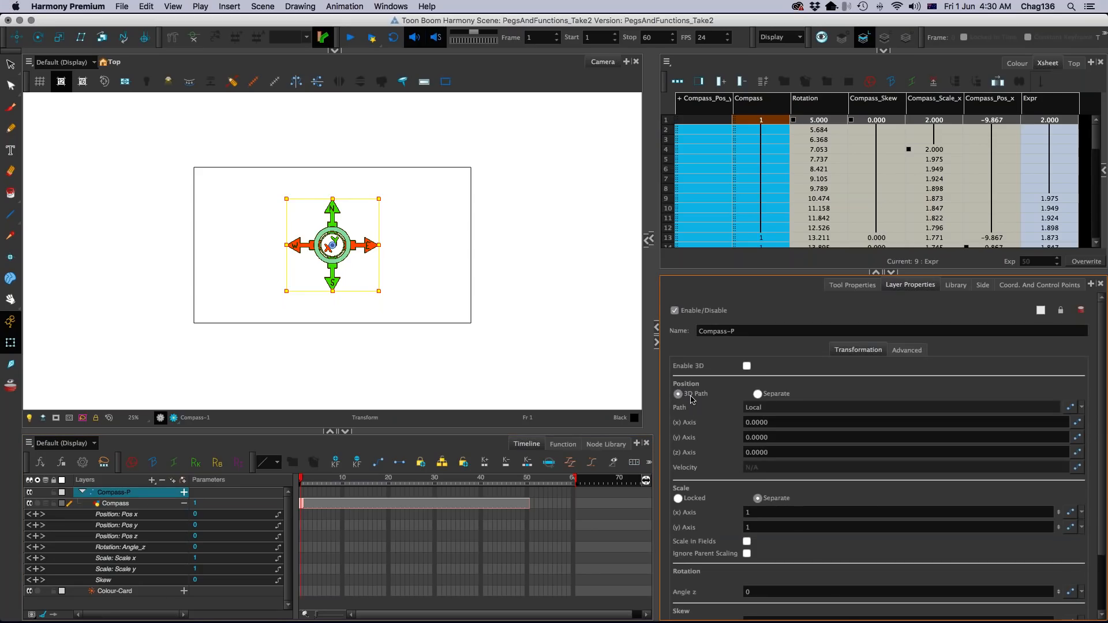
{"action": "left_click", "coordinate": [758, 394]}
{"action": "left_click", "coordinate": [679, 395]}
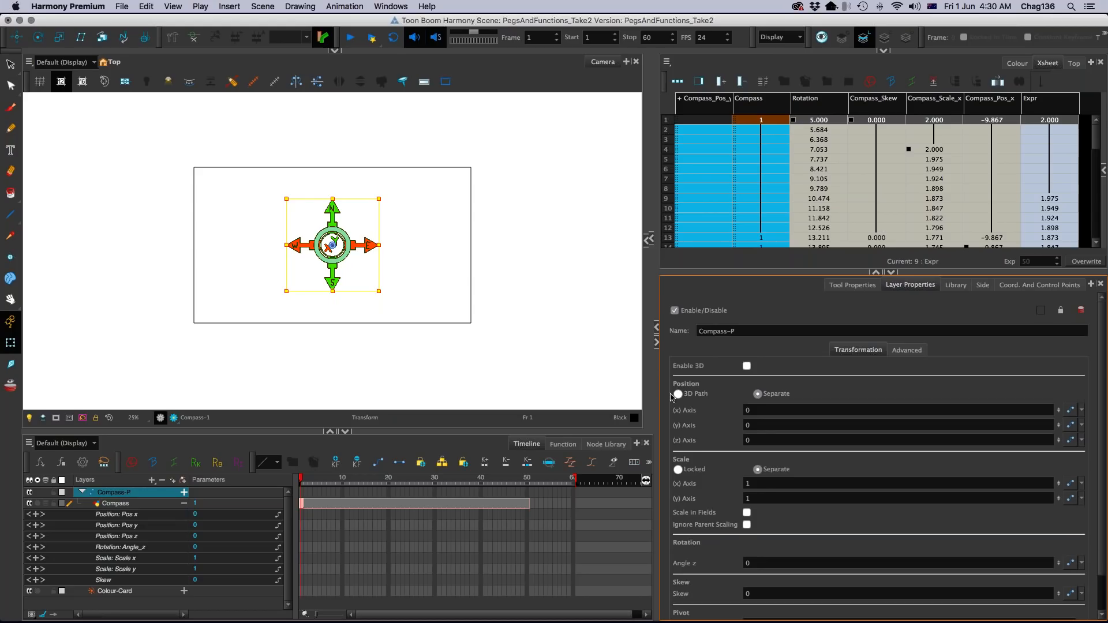
Step: Undo the peg and the keyframe deletion, and switch the Compass layer's position to 3D Path at frame 5
{"action": "left_click", "coordinate": [142, 504]}
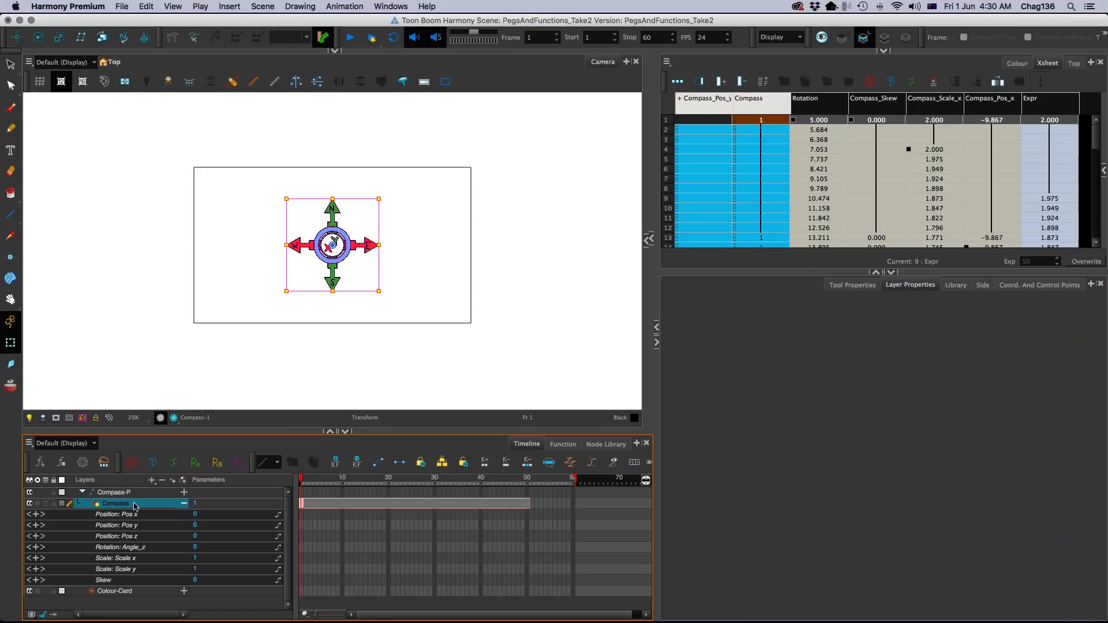
{"action": "key", "text": "super+v"}
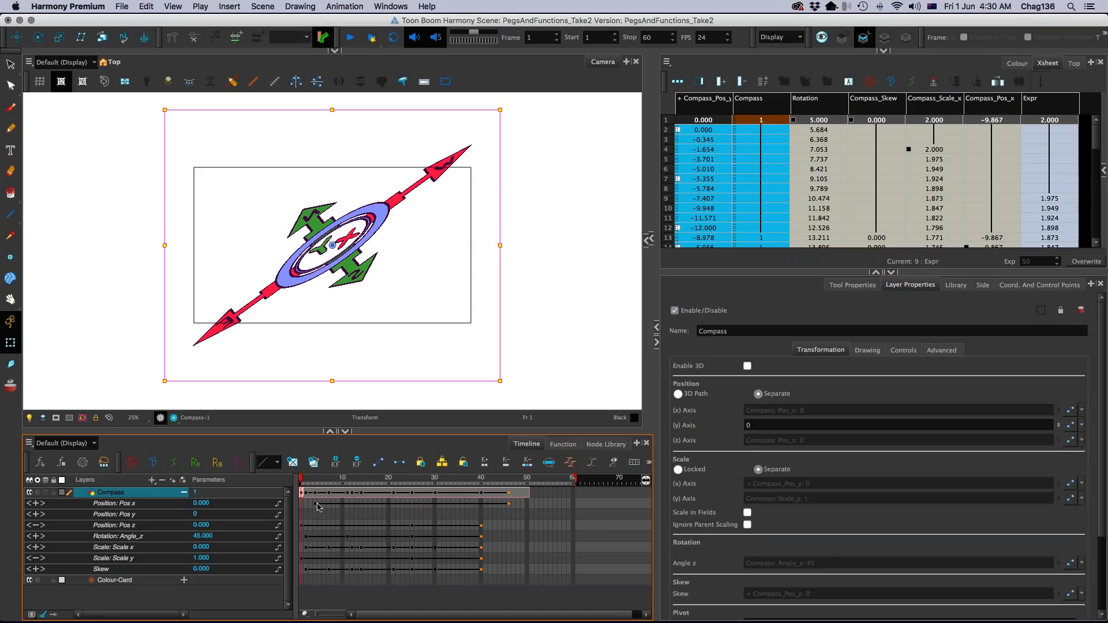
{"action": "left_click", "coordinate": [319, 503]}
{"action": "left_click", "coordinate": [679, 394]}
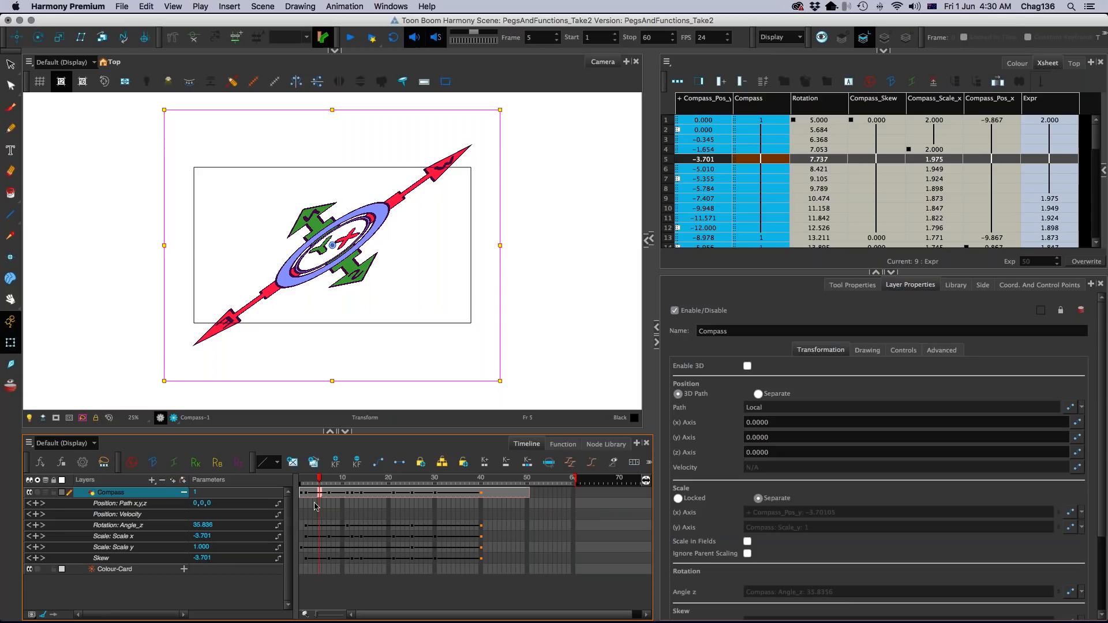
Step: Set the Compass layer's position to Separate and add a parent peg above the layer
{"action": "left_click", "coordinate": [760, 395]}
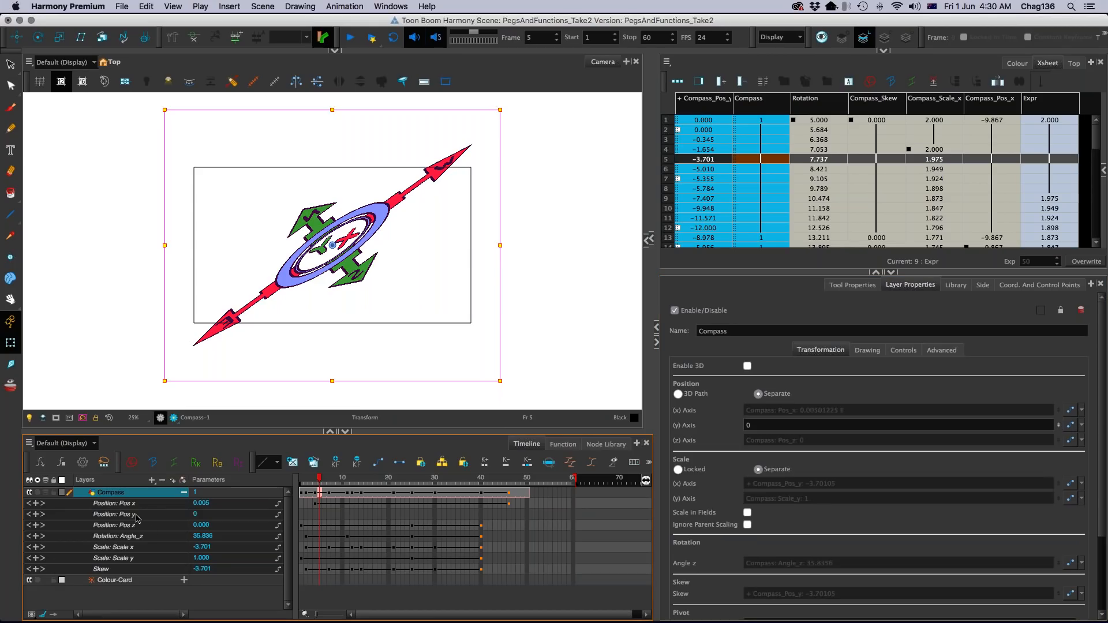
{"action": "left_click", "coordinate": [183, 480]}
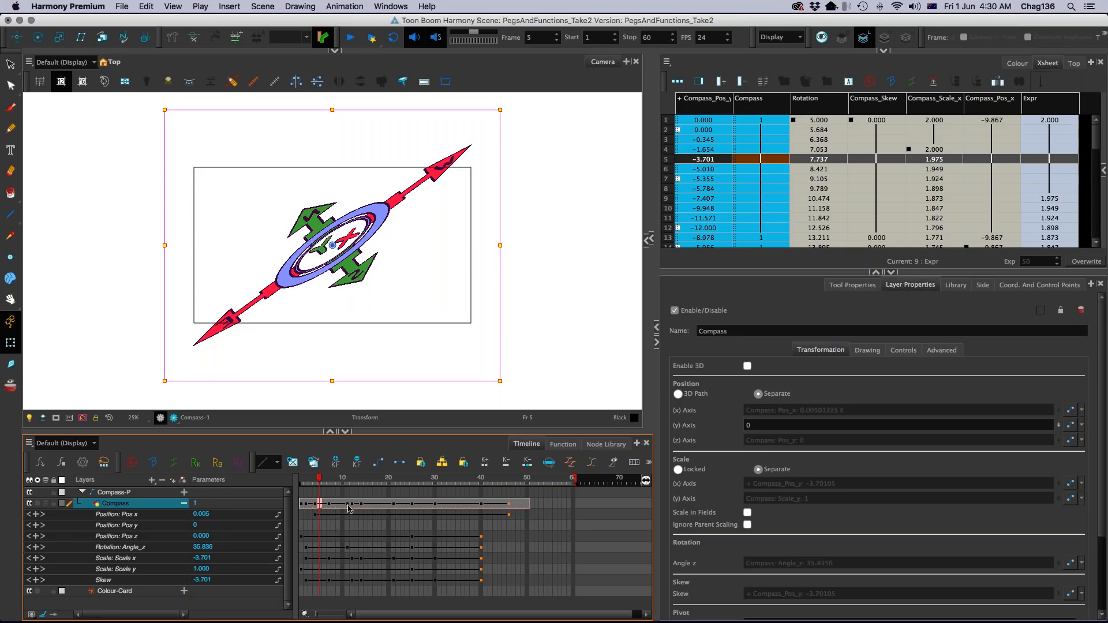
Step: Delete all of the Compass layer's function keyframes from frame 1 through frame 50
{"action": "left_click_drag", "start_coordinate": [528, 505], "coordinate": [280, 602]}
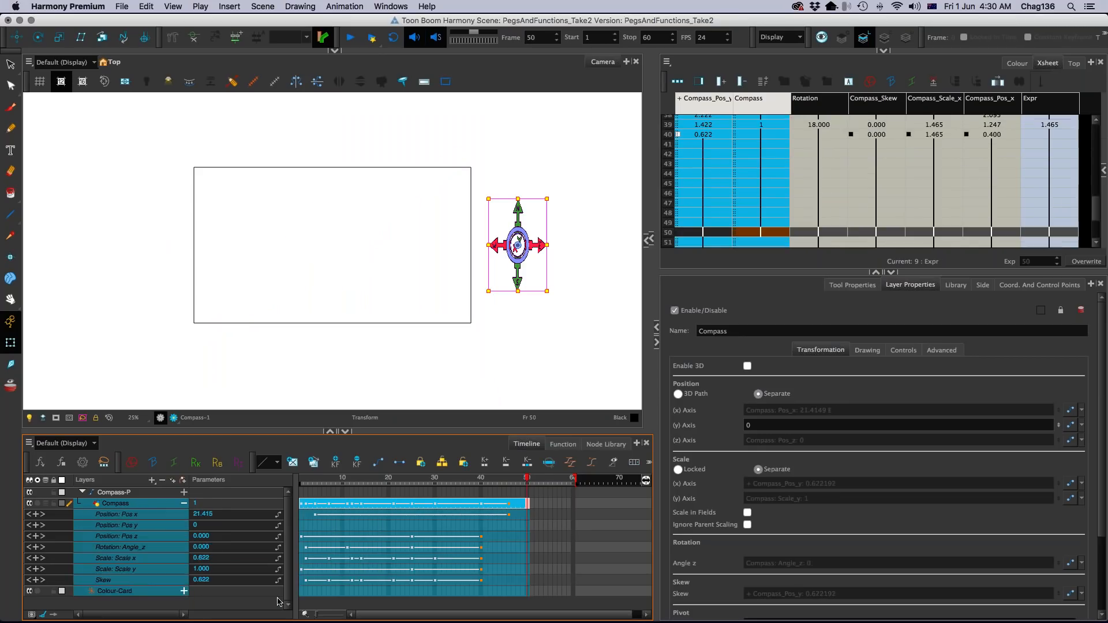
{"action": "left_click", "coordinate": [356, 462]}
{"action": "left_click", "coordinate": [312, 504]}
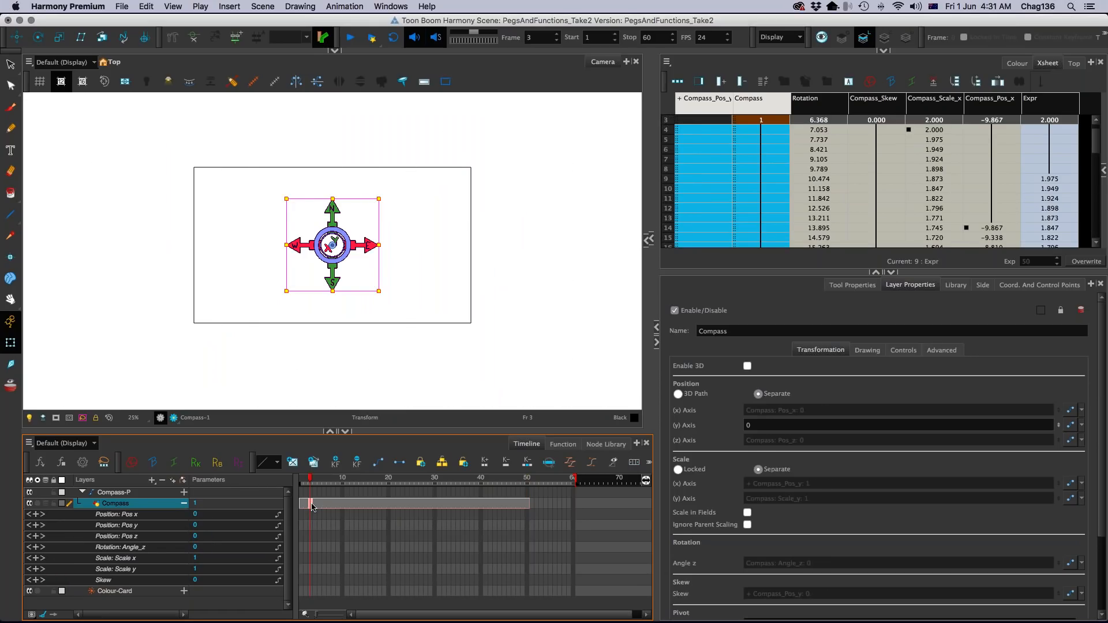
Step: At frame 1, move the compass down and left to about X -7.2, Y -3.38 in the camera view
{"action": "left_click", "coordinate": [302, 515]}
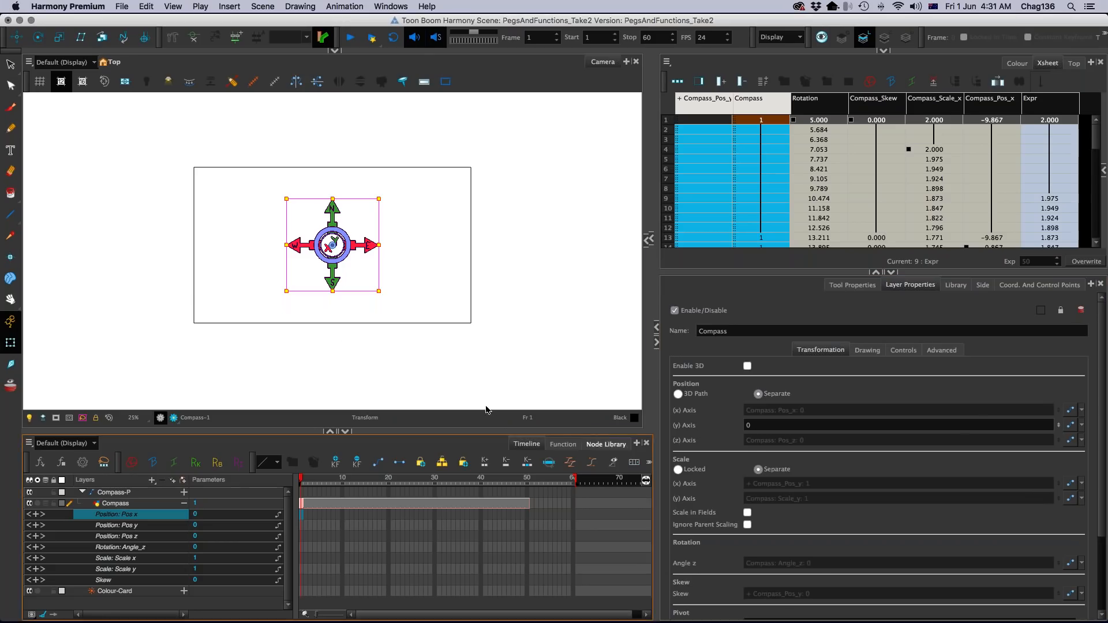
{"action": "left_click", "coordinate": [4, 340]}
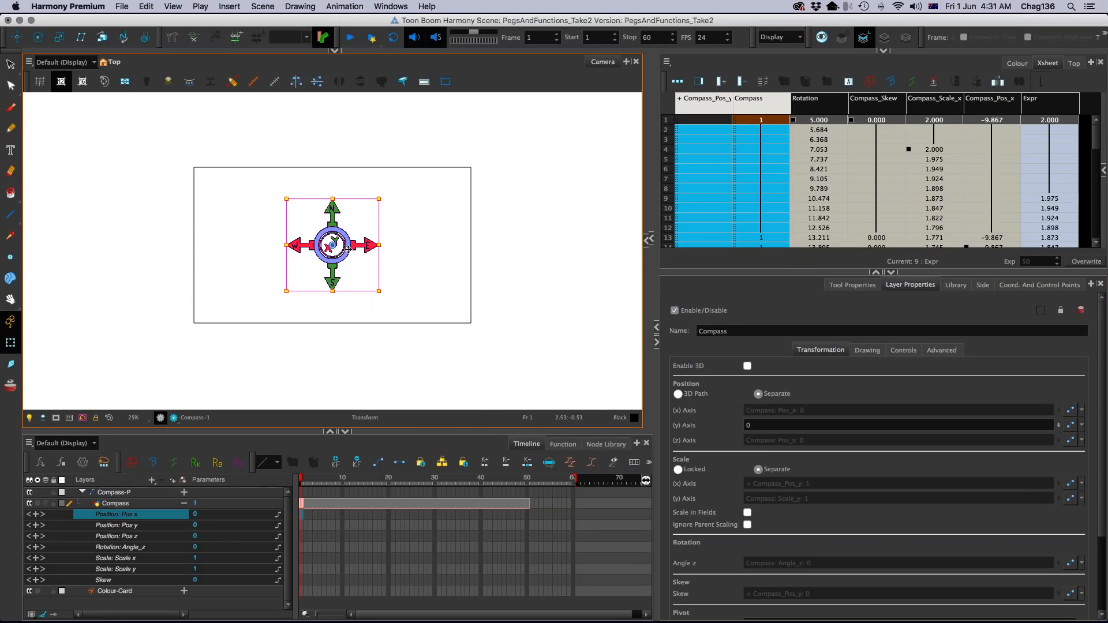
{"action": "left_click_drag", "start_coordinate": [349, 254], "coordinate": [287, 272]}
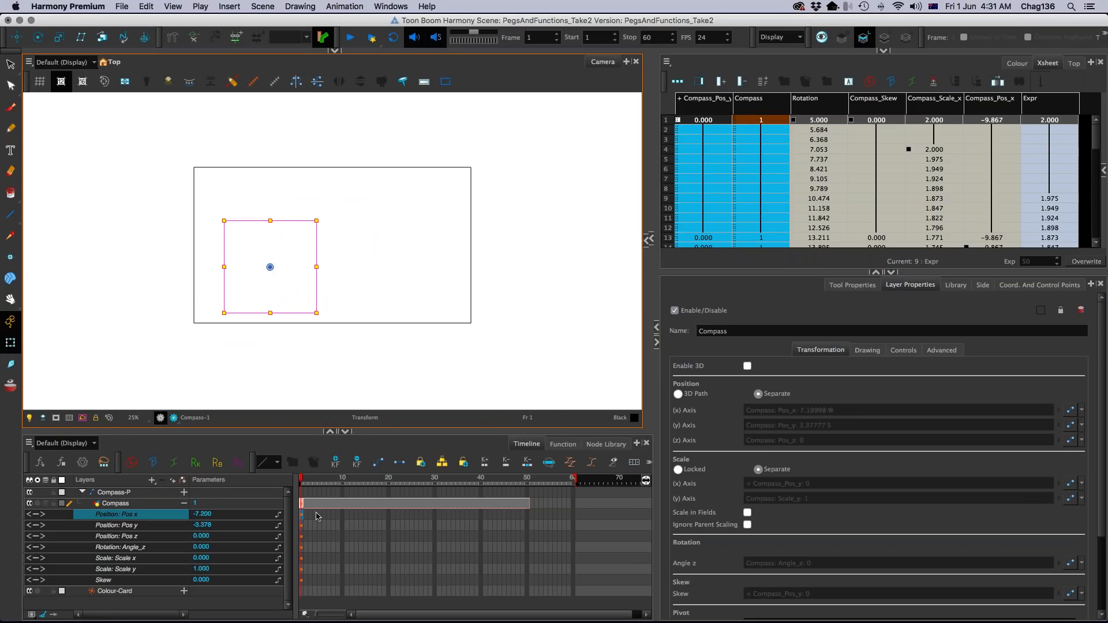
{"action": "left_click", "coordinate": [306, 504]}
{"action": "left_click", "coordinate": [302, 504]}
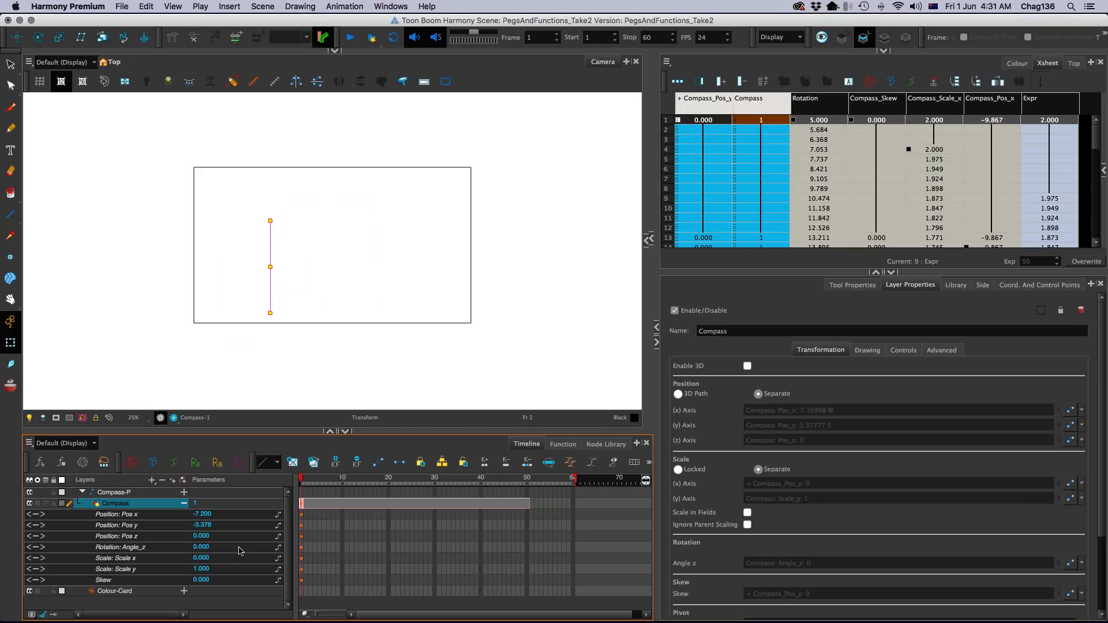
Step: Set the compass's Scale X to 1 at frame 1
{"action": "scroll", "coordinate": [762, 470], "scroll_direction": "down", "scroll_amount": 2}
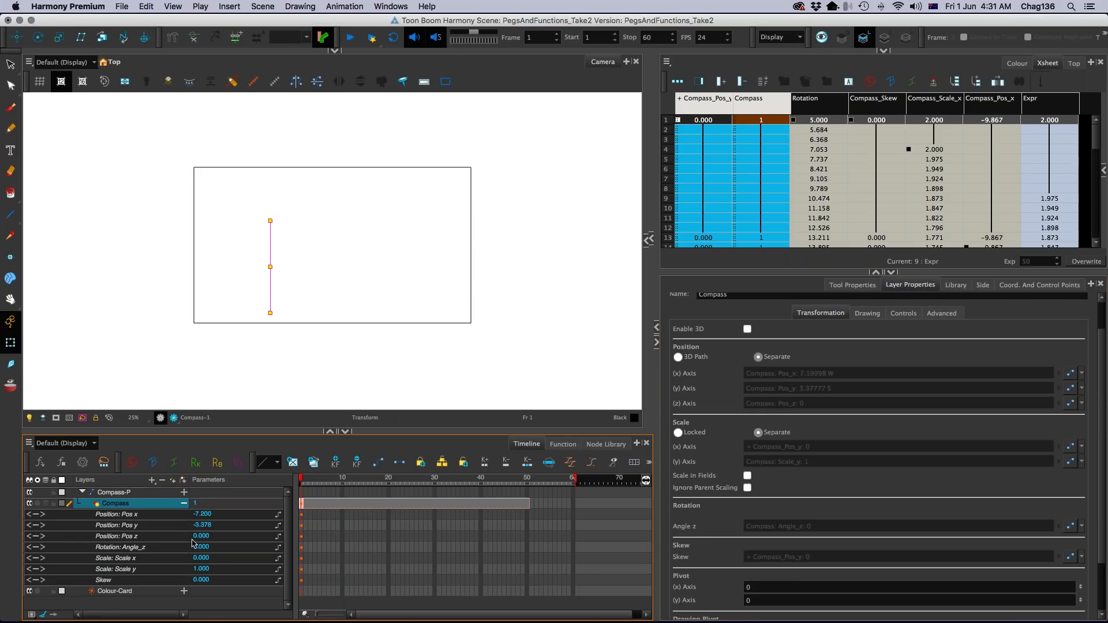
{"action": "double_click", "coordinate": [201, 558]}
{"action": "type", "text": "1"}
{"action": "key", "text": "Return"}
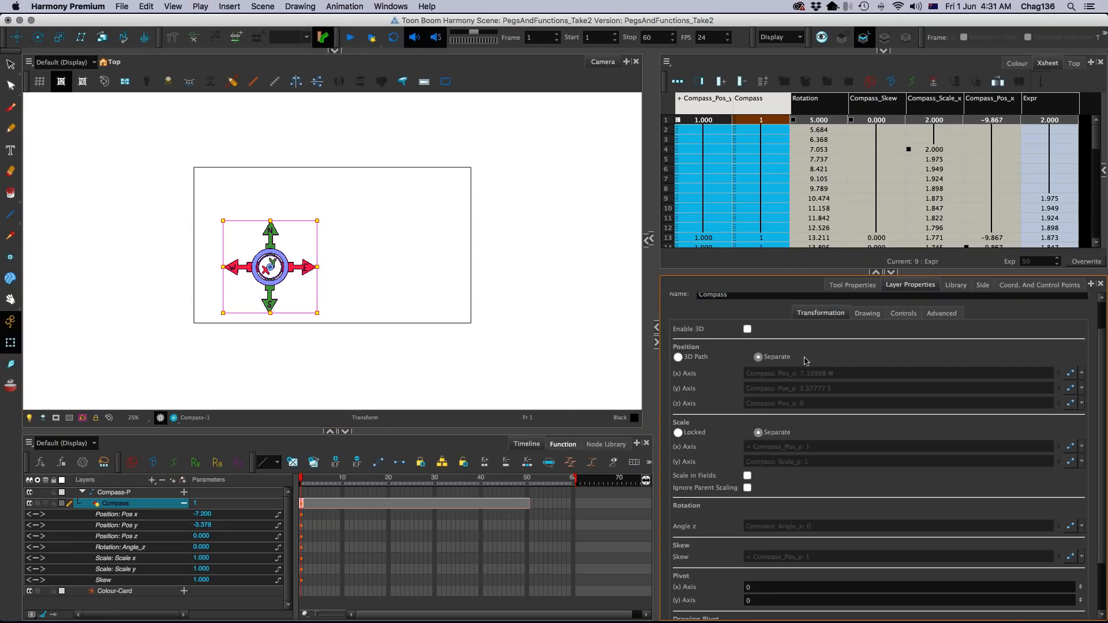
Step: At frame 12, move the compass up and right to about X 2.73, Y 6.53
{"action": "left_click", "coordinate": [353, 505]}
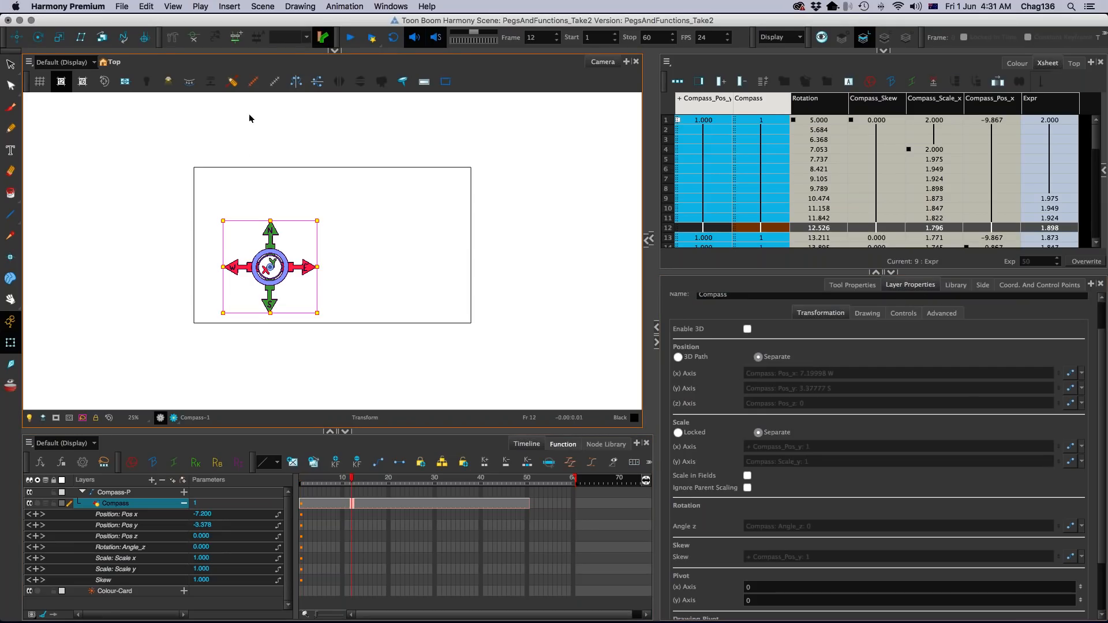
{"action": "key", "text": "2"}
{"action": "key", "text": "2"}
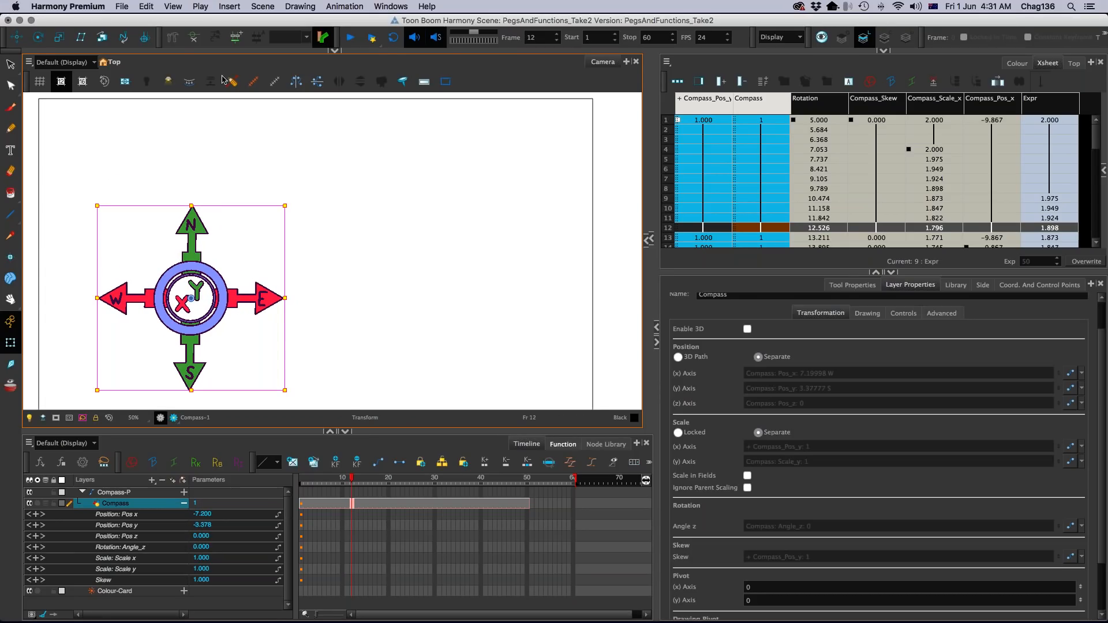
{"action": "right_click", "coordinate": [256, 86]}
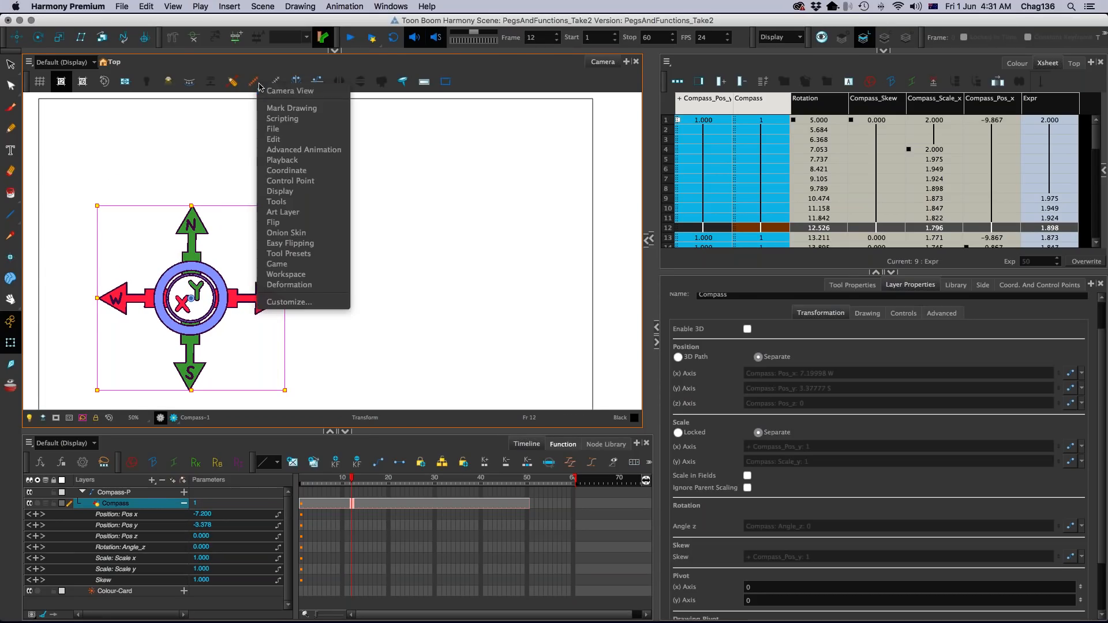
{"action": "left_click", "coordinate": [256, 83]}
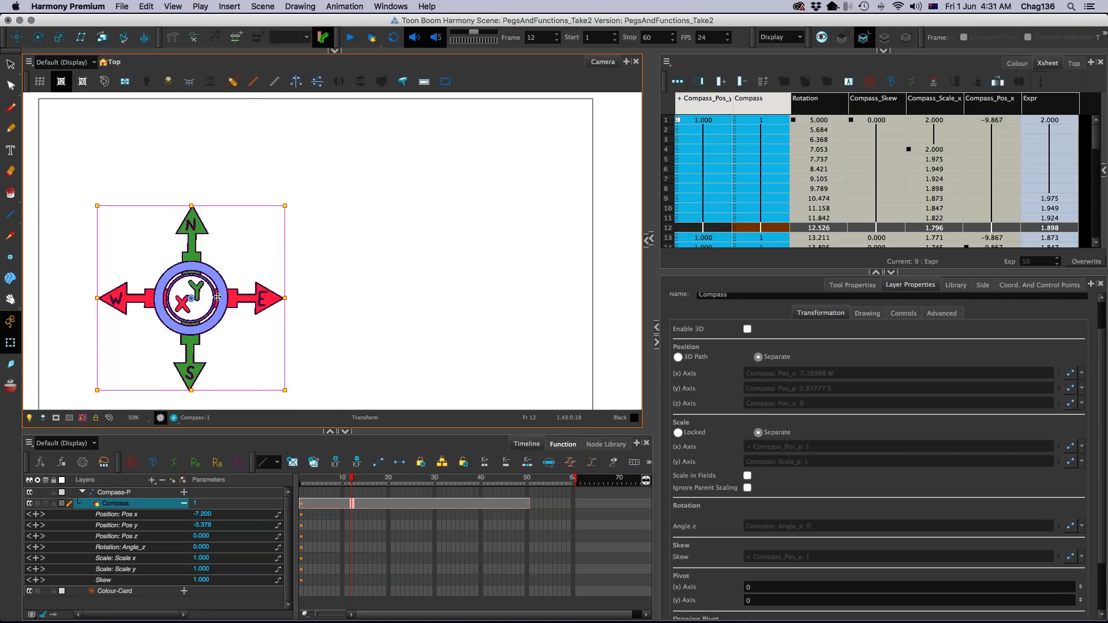
{"action": "left_click_drag", "start_coordinate": [221, 299], "coordinate": [393, 171]}
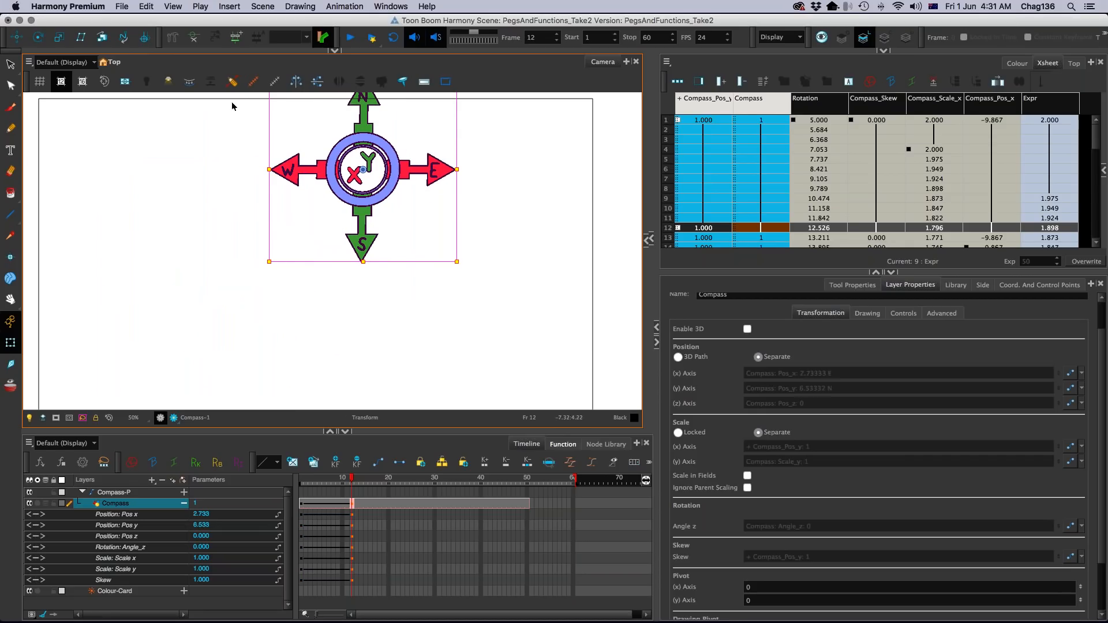
Step: Show the compass's motion path and move the compass to about X 11.03, Y -1.82 at frame 24
{"action": "left_click", "coordinate": [252, 85]}
{"action": "left_click", "coordinate": [407, 504]}
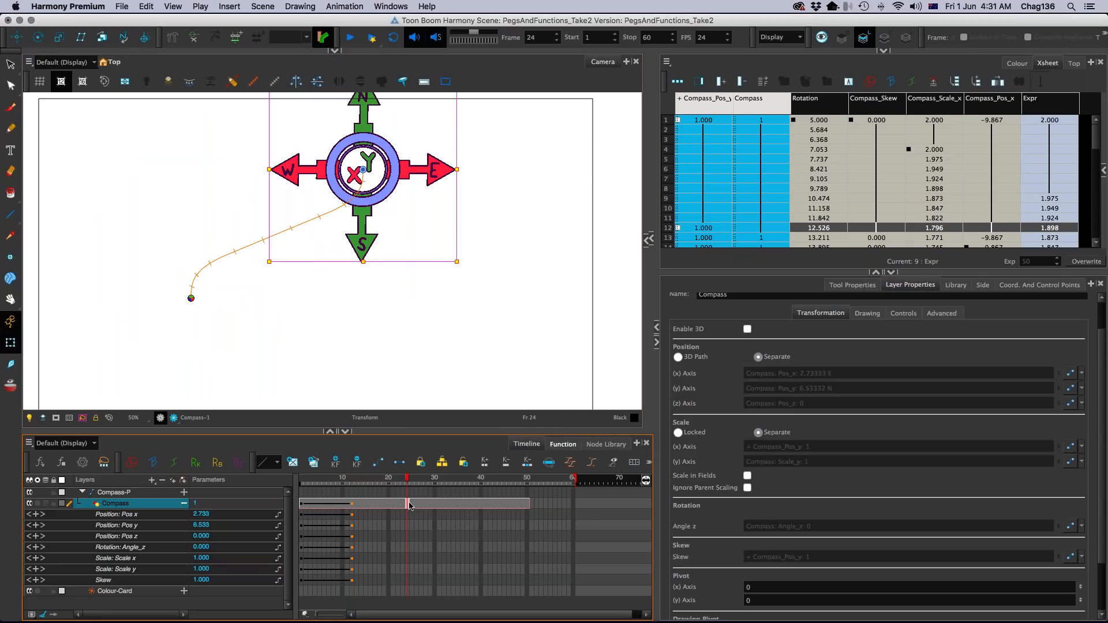
{"action": "left_click_drag", "start_coordinate": [363, 173], "coordinate": [507, 282]}
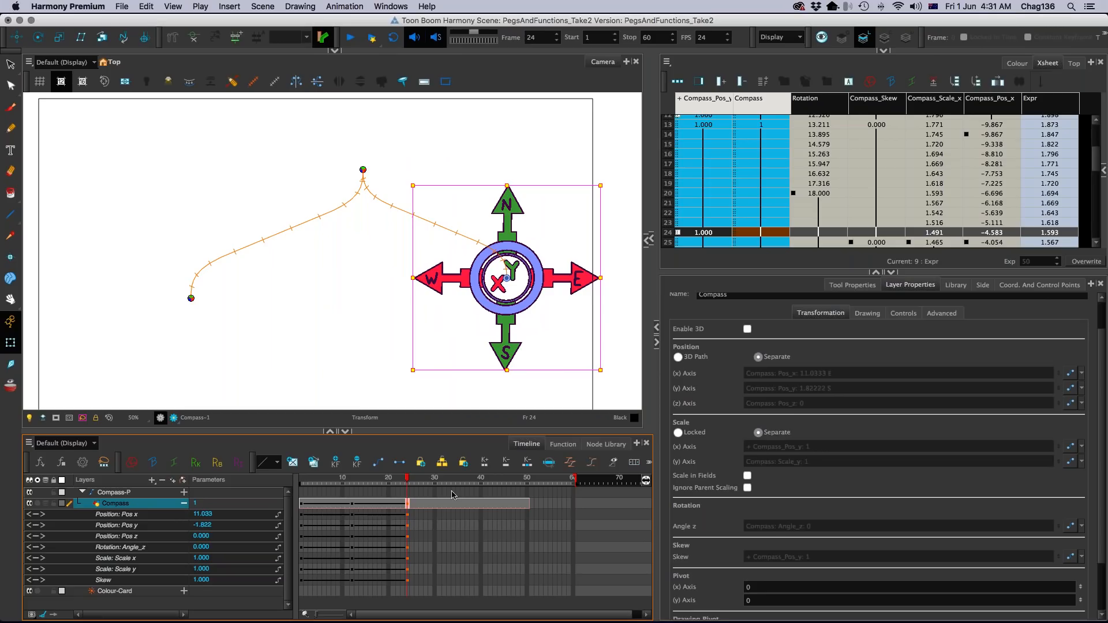
Step: Set the Compass layer's X, Y and Z position axes to Local and delete its remaining rotation, scale and skew keyframes
{"action": "left_click", "coordinate": [1081, 374]}
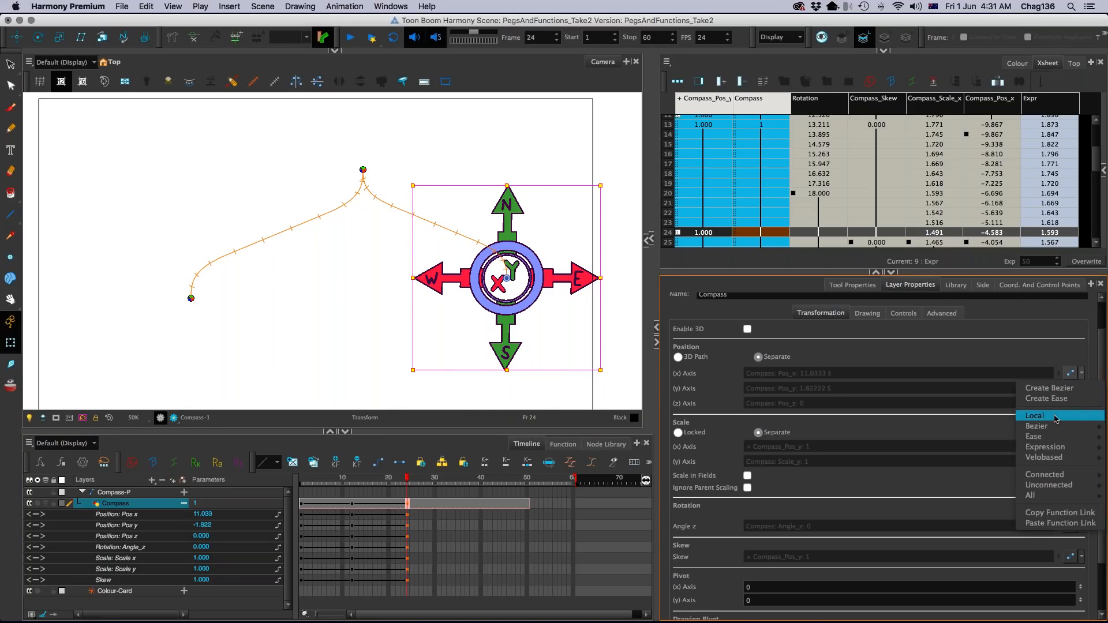
{"action": "left_click", "coordinate": [1044, 417]}
{"action": "left_click", "coordinate": [1081, 388]}
{"action": "left_click", "coordinate": [1044, 431]}
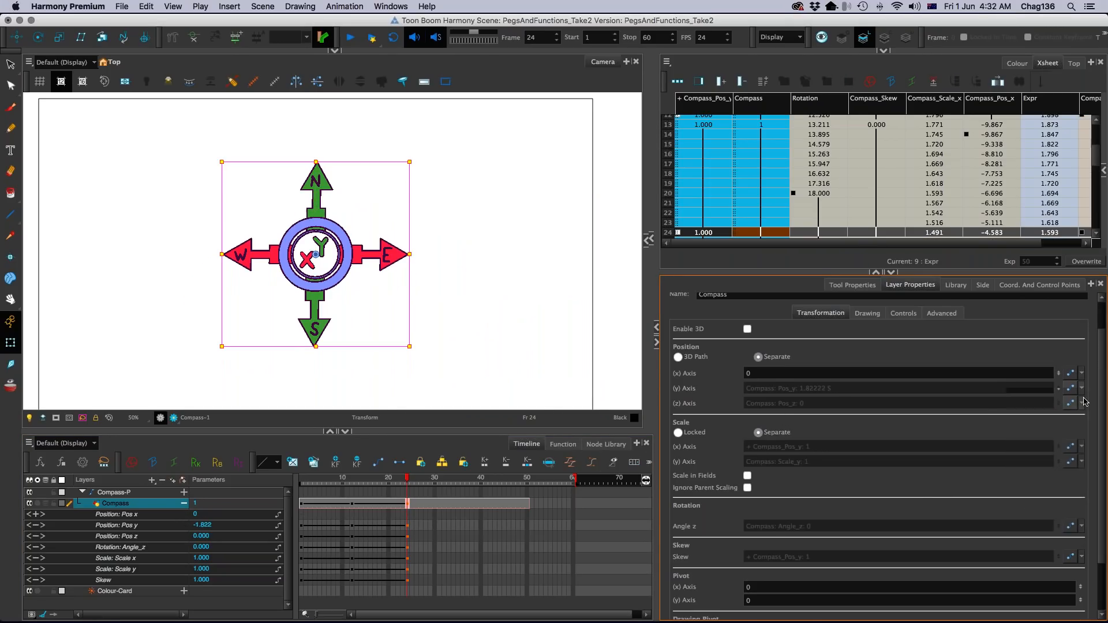
{"action": "left_click", "coordinate": [1080, 404]}
{"action": "left_click", "coordinate": [1034, 446]}
{"action": "left_click_drag", "start_coordinate": [441, 536], "coordinate": [282, 610]}
{"action": "key", "text": "Delete"}
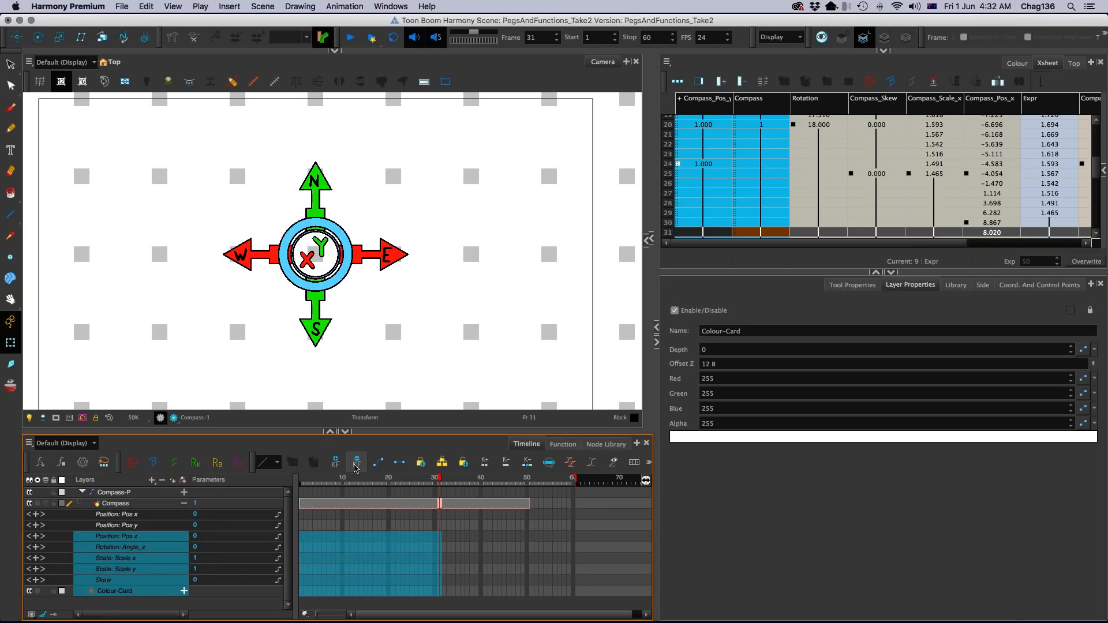
Step: At frame 1, move the compass to about X -10.26, Y -3.82, near the lower-left part of the camera frame
{"action": "left_click", "coordinate": [306, 518]}
{"action": "left_click", "coordinate": [303, 507]}
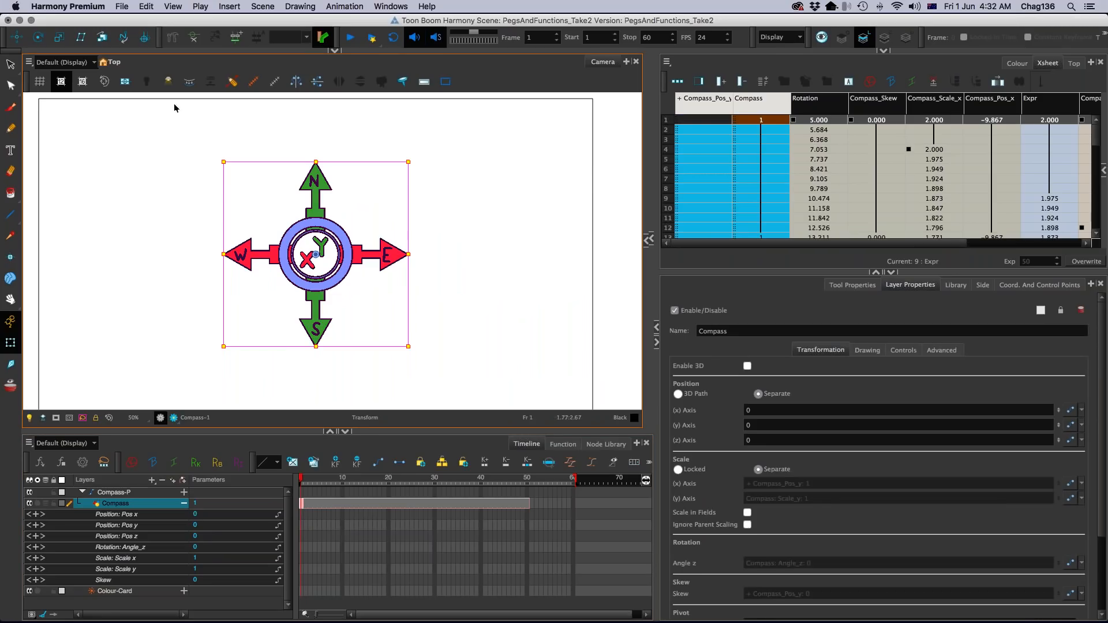
{"action": "key", "text": "1"}
{"action": "key", "text": "1"}
{"action": "left_click_drag", "start_coordinate": [345, 254], "coordinate": [232, 287]}
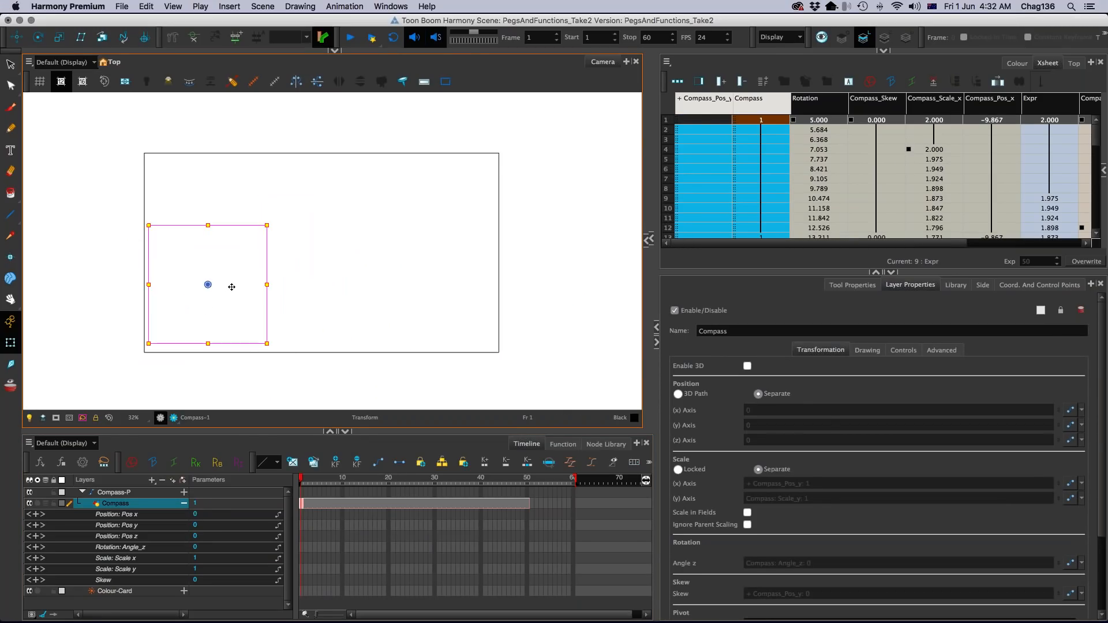
Step: Set the compass's Scale X to 1 at frame 13 and shift that keyframe to frame 1
{"action": "left_click", "coordinate": [356, 479]}
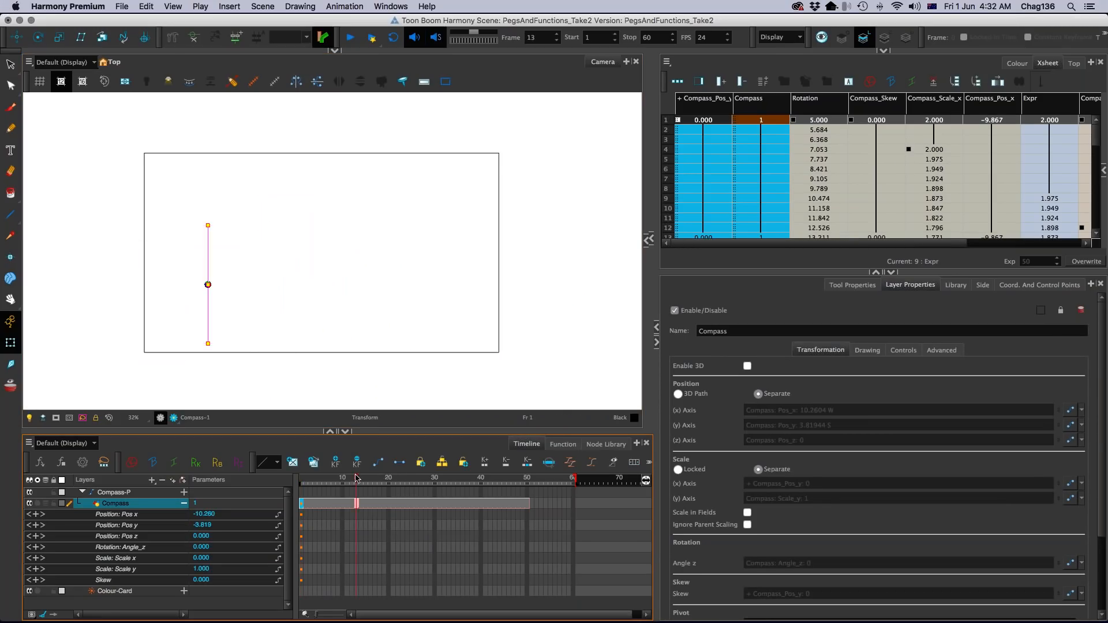
{"action": "left_click", "coordinate": [201, 558]}
{"action": "key", "text": "Tab"}
{"action": "key", "text": "Tab"}
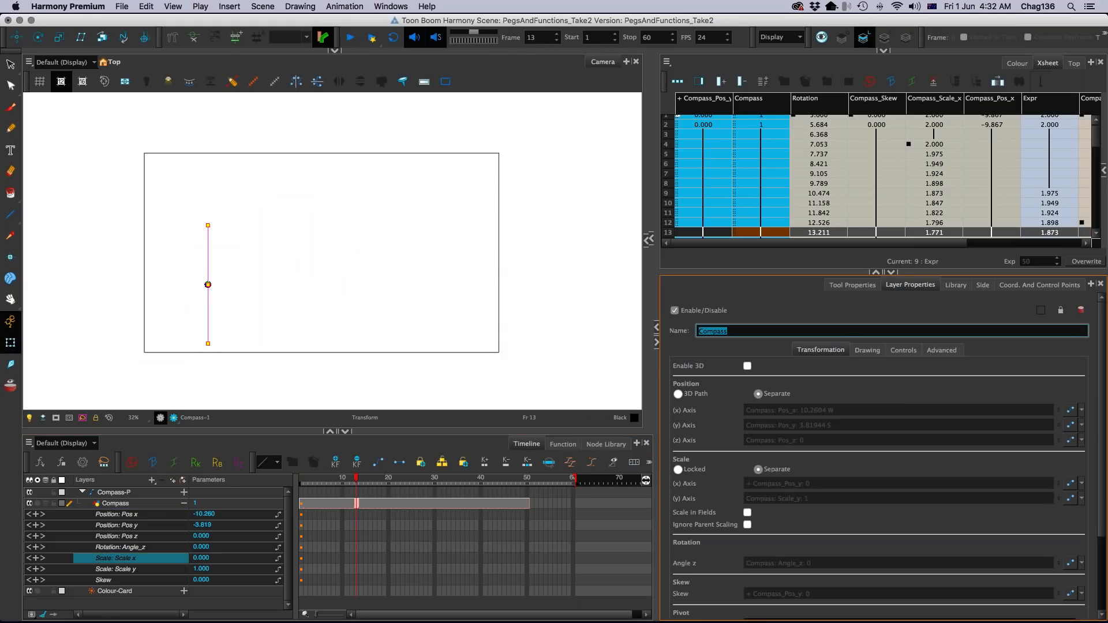
{"action": "left_click", "coordinate": [202, 558]}
{"action": "type", "text": "1"}
{"action": "key", "text": "Return"}
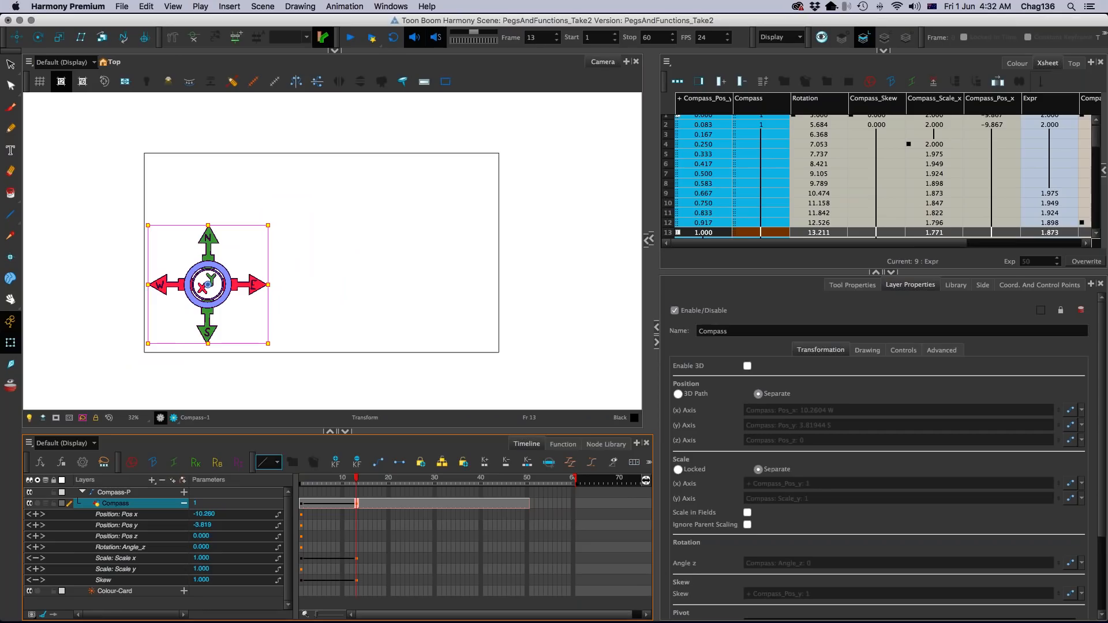
{"action": "left_click_drag", "start_coordinate": [341, 477], "coordinate": [362, 487]}
{"action": "left_click_drag", "start_coordinate": [357, 559], "coordinate": [301, 559]}
Step: At frame 16, move the compass up and right to about X 2.92, Y 4.88
{"action": "left_click_drag", "start_coordinate": [311, 480], "coordinate": [370, 480]}
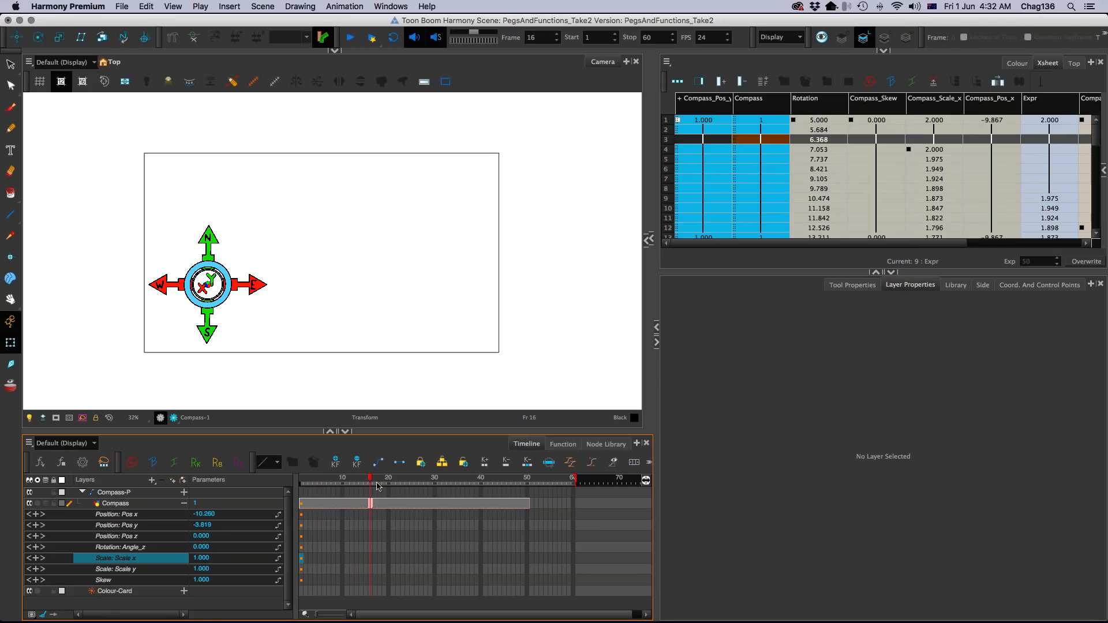
{"action": "left_click", "coordinate": [230, 286]}
{"action": "left_click_drag", "start_coordinate": [329, 240], "coordinate": [475, 169]}
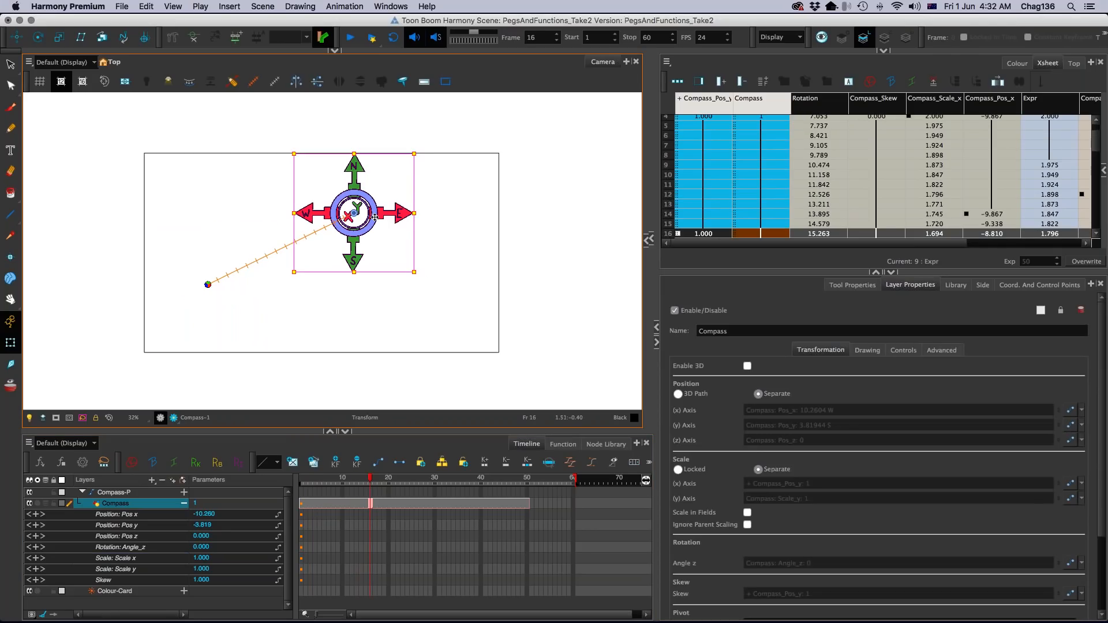
Step: Move the compass down and right at frame 38, and reposition it to about X -0.57, Y 4.51 at frame 16
{"action": "left_click_drag", "start_coordinate": [390, 481], "coordinate": [471, 480]}
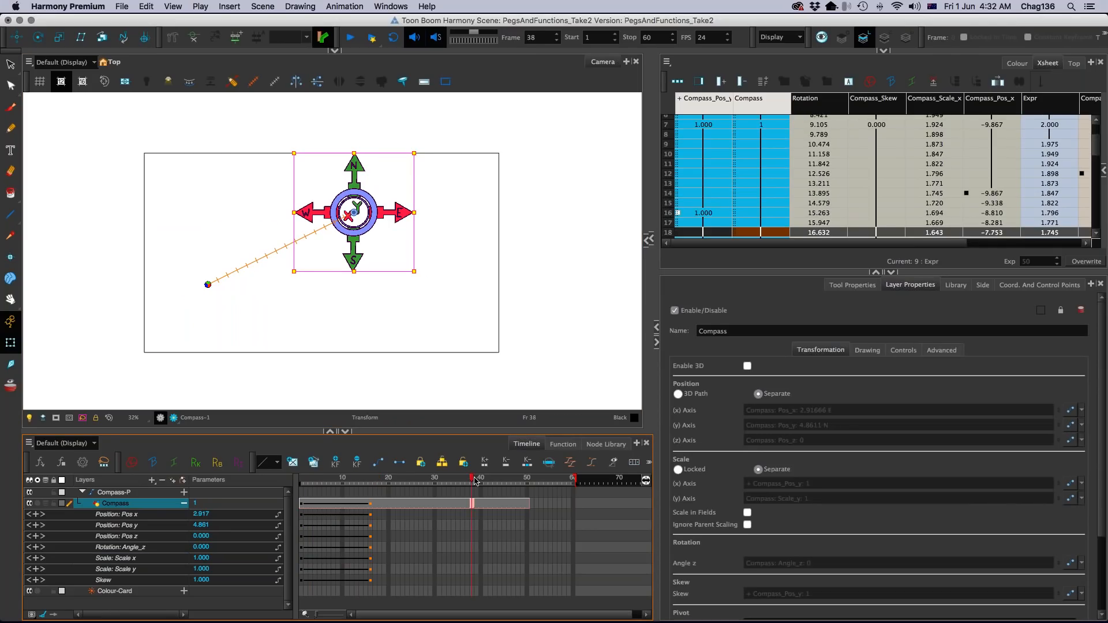
{"action": "left_click_drag", "start_coordinate": [363, 232], "coordinate": [473, 277]}
{"action": "left_click", "coordinate": [370, 479]}
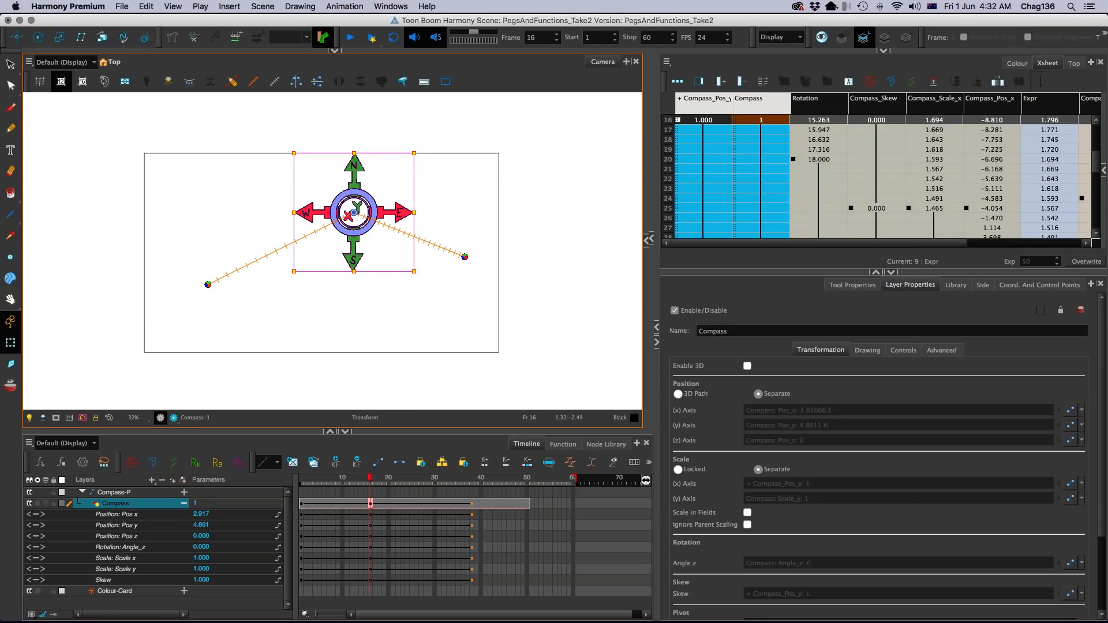
{"action": "left_click_drag", "start_coordinate": [356, 234], "coordinate": [324, 236]}
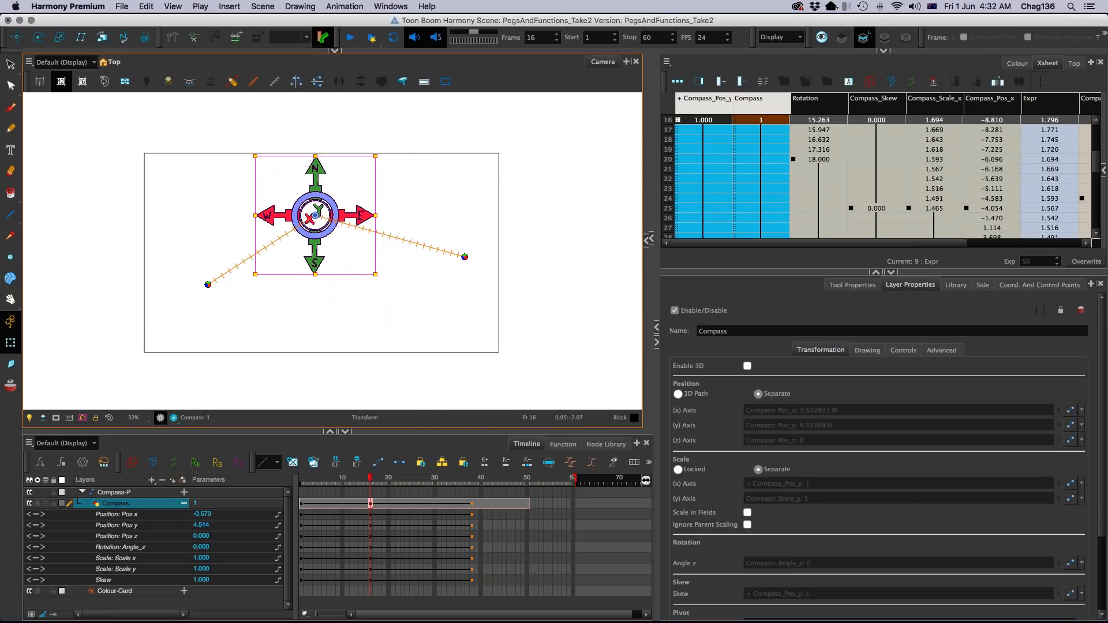
Step: Examine the compass's straight motion path up close in the Camera view and in the Perspective view
{"action": "key", "text": "2"}
{"action": "key", "text": "2"}
{"action": "key", "text": "2"}
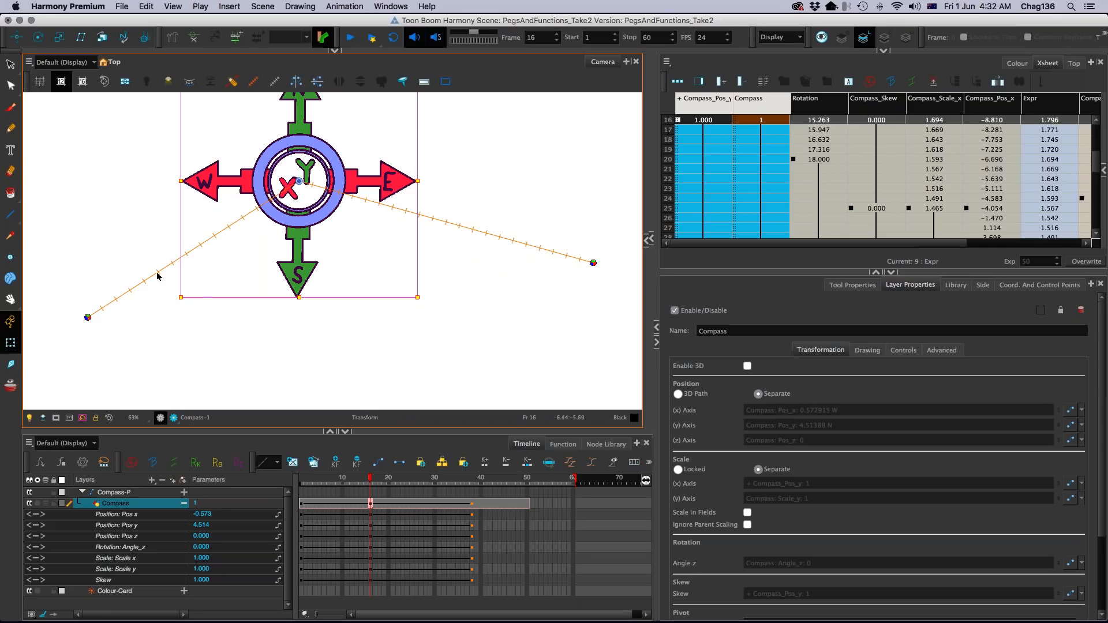
{"action": "left_click_drag", "start_coordinate": [349, 51], "coordinate": [341, 429]}
{"action": "key", "text": "space"}
{"action": "left_click_drag", "start_coordinate": [393, 272], "coordinate": [137, 374]}
{"action": "key", "text": "space"}
{"action": "left_click_drag", "start_coordinate": [287, 327], "coordinate": [316, 288]}
{"action": "left_click_drag", "start_coordinate": [374, 427], "coordinate": [374, 51]}
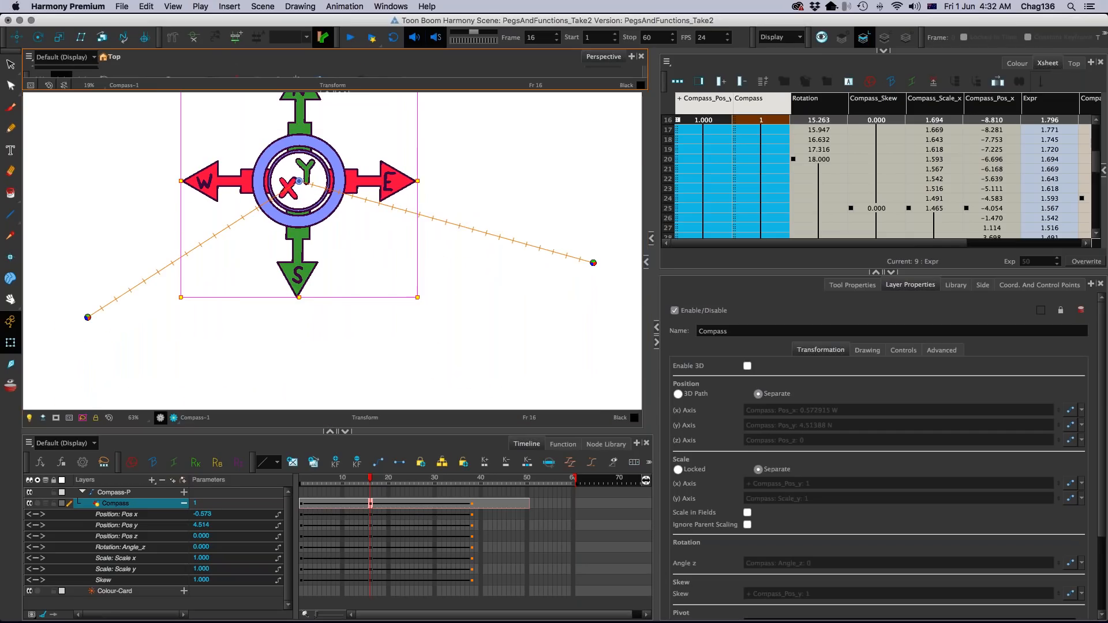
Step: At frame 25, translate the compass vertically down to about Y -2.79 and select its Position Y keyframe
{"action": "left_click", "coordinate": [413, 483]}
{"action": "left_click", "coordinate": [18, 37]}
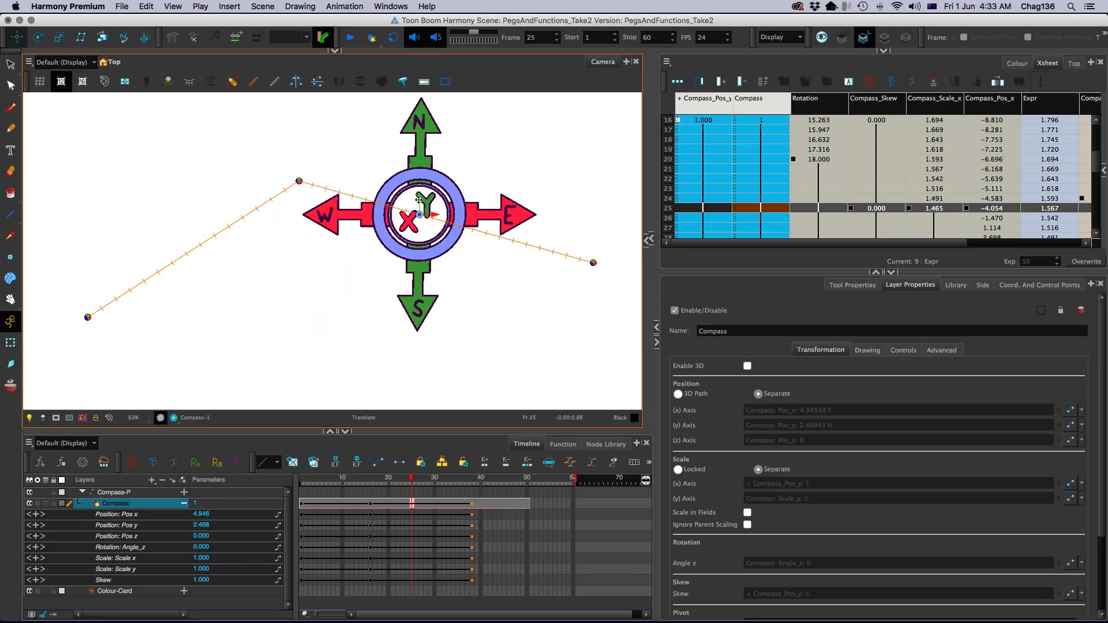
{"action": "left_click_drag", "start_coordinate": [418, 210], "coordinate": [418, 300]}
{"action": "left_click", "coordinate": [411, 525]}
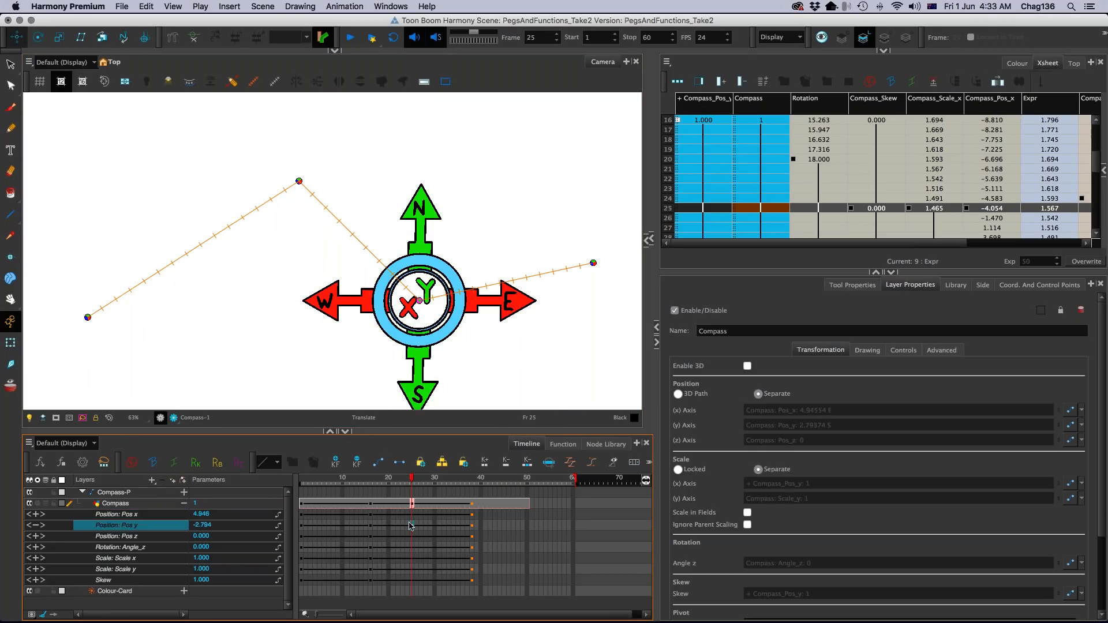
{"action": "left_click", "coordinate": [439, 536]}
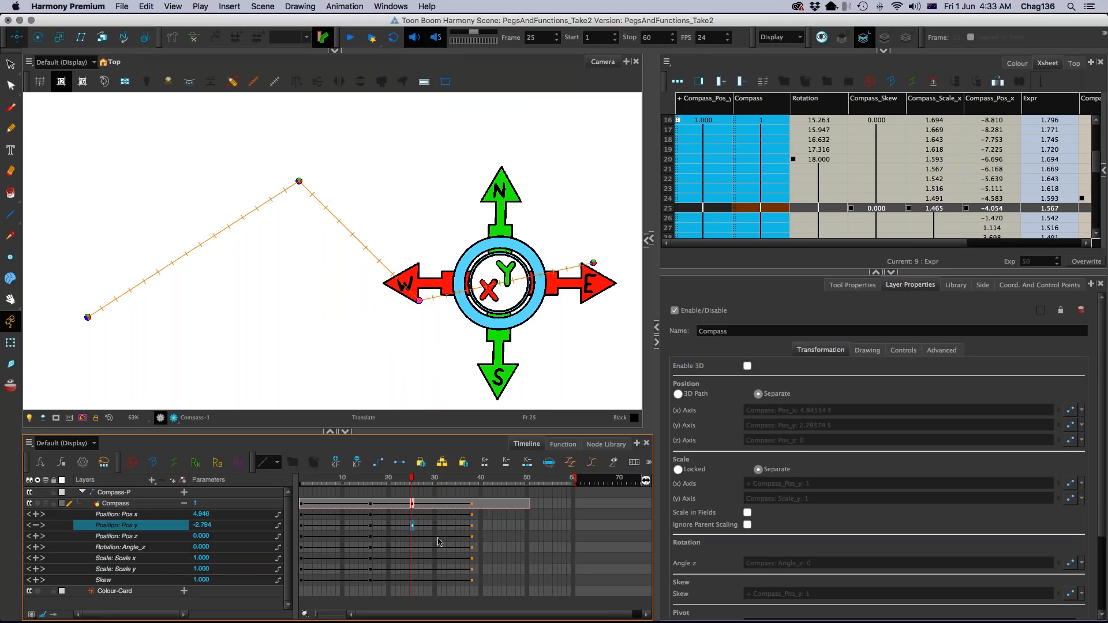
Step: Delete the compass's Position Y keyframe at frame 25
{"action": "left_click", "coordinate": [537, 405]}
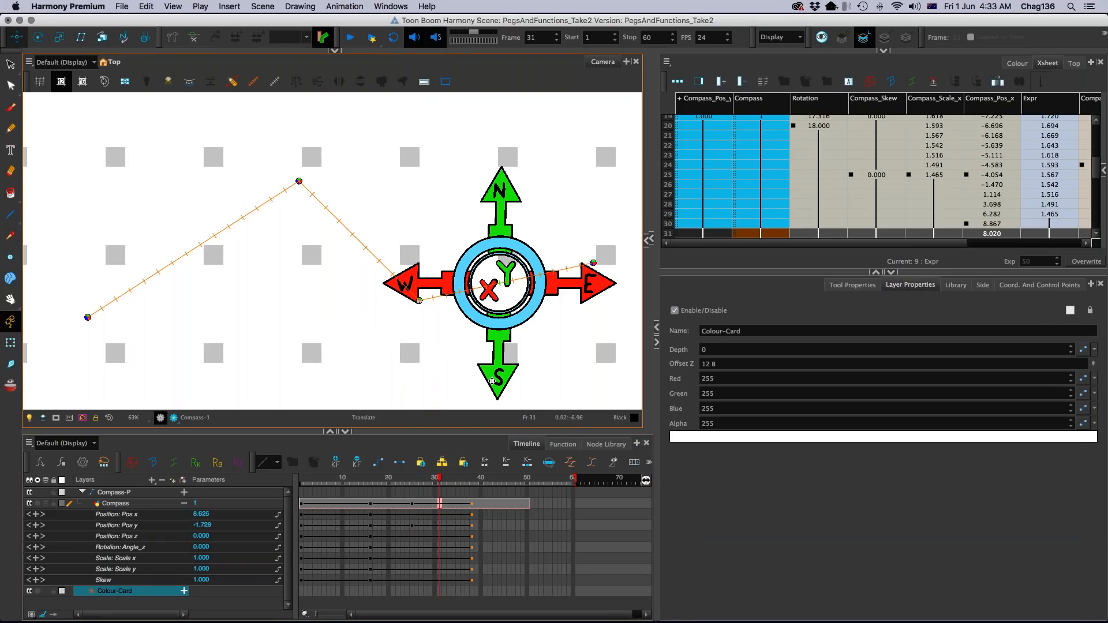
{"action": "scroll", "coordinate": [420, 306], "scroll_direction": "up", "scroll_amount": 2}
{"action": "left_click_drag", "start_coordinate": [500, 303], "coordinate": [446, 295]}
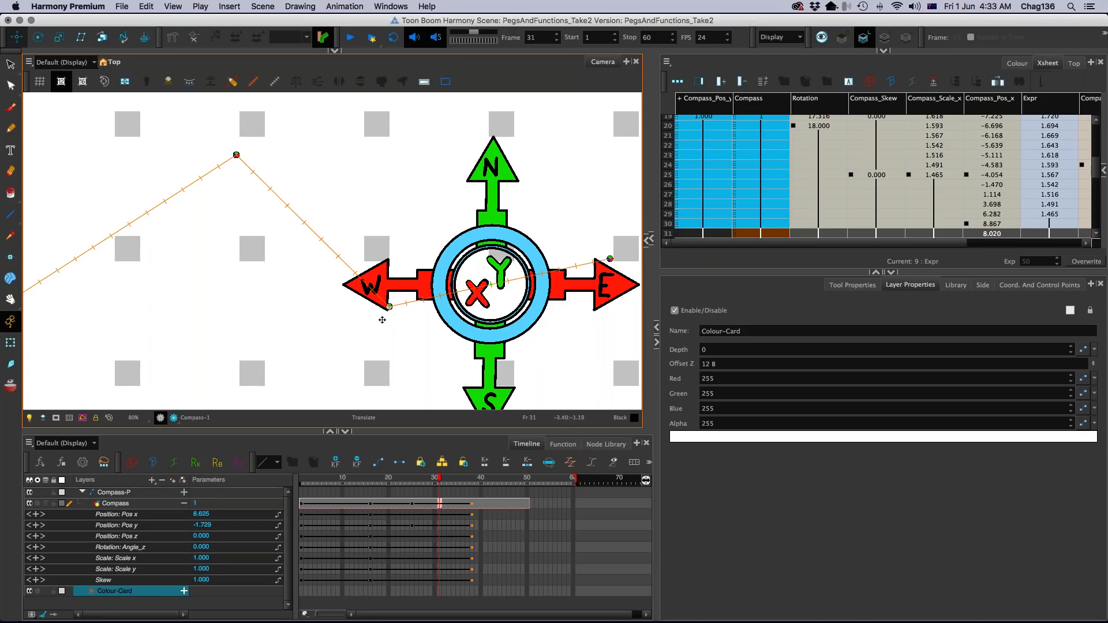
{"action": "key", "text": "1"}
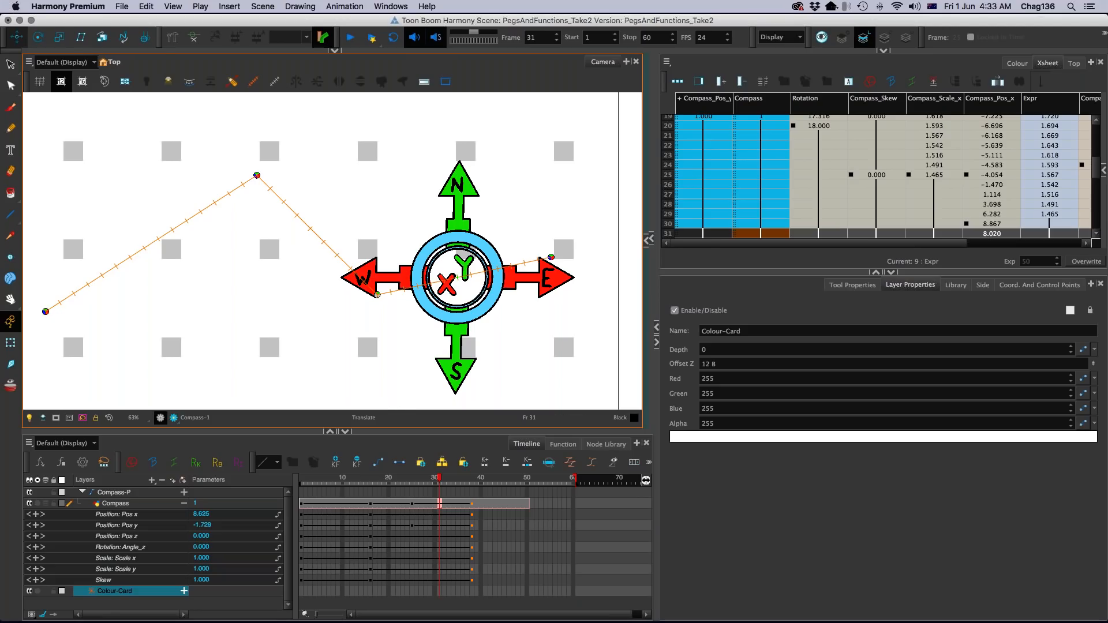
{"action": "key", "text": "period"}
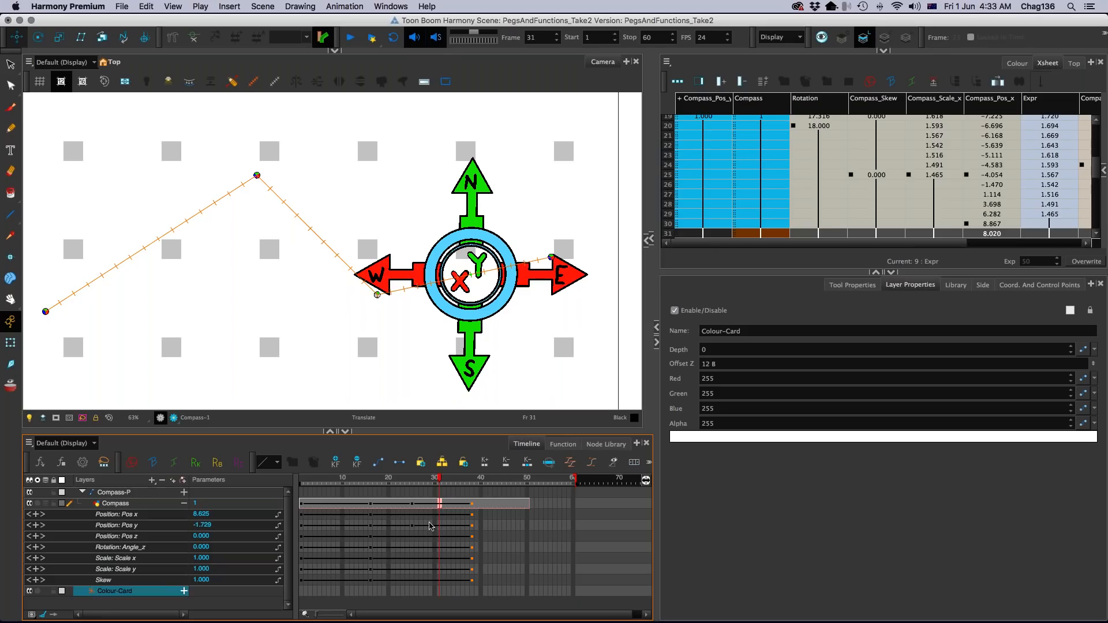
{"action": "left_click_drag", "start_coordinate": [443, 525], "coordinate": [353, 525]}
{"action": "left_click_drag", "start_coordinate": [425, 525], "coordinate": [407, 536]}
{"action": "left_click", "coordinate": [354, 465]}
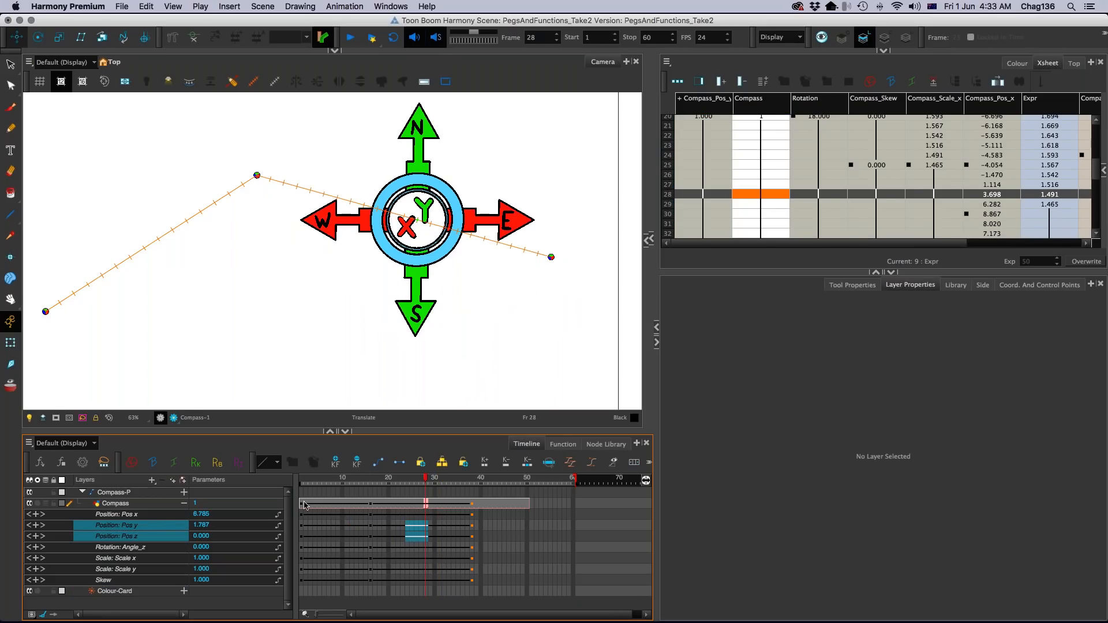
Step: Delete all remaining keyframes from the Compass layer, and expand the parameters of its Compass-P peg
{"action": "left_click", "coordinate": [303, 505]}
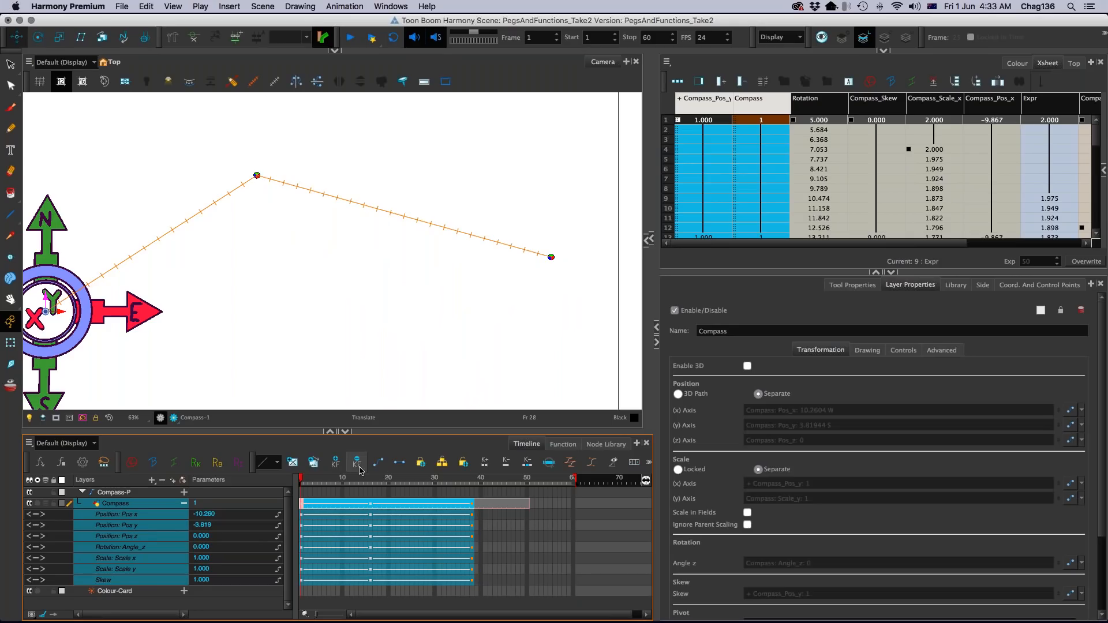
{"action": "left_click", "coordinate": [302, 492]}
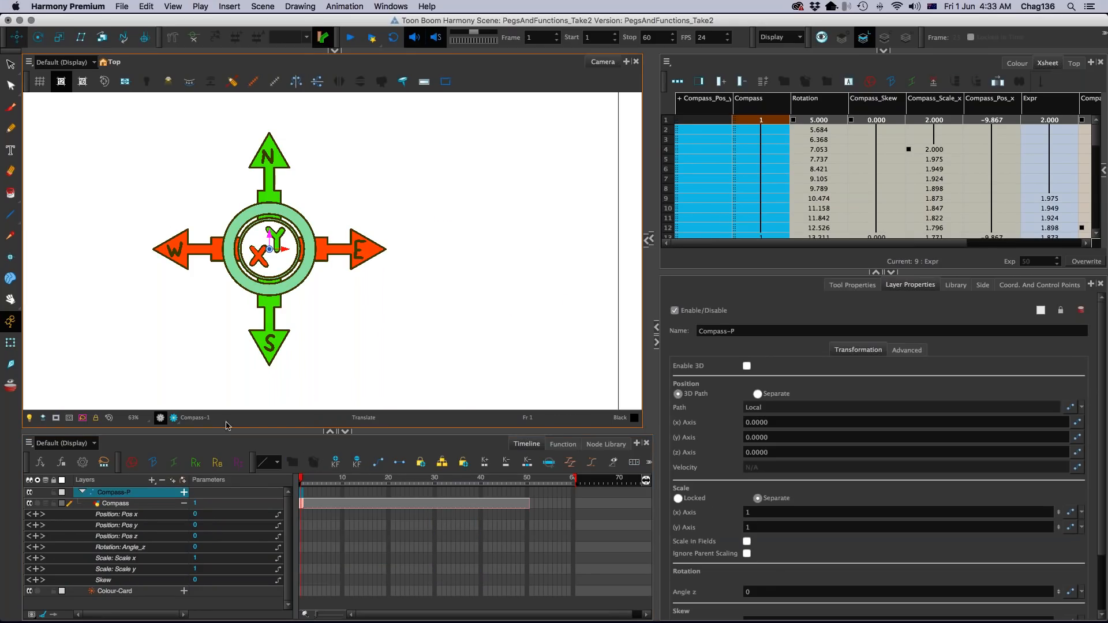
{"action": "left_click", "coordinate": [185, 493]}
{"action": "scroll", "coordinate": [322, 309], "scroll_direction": "down", "scroll_amount": 2}
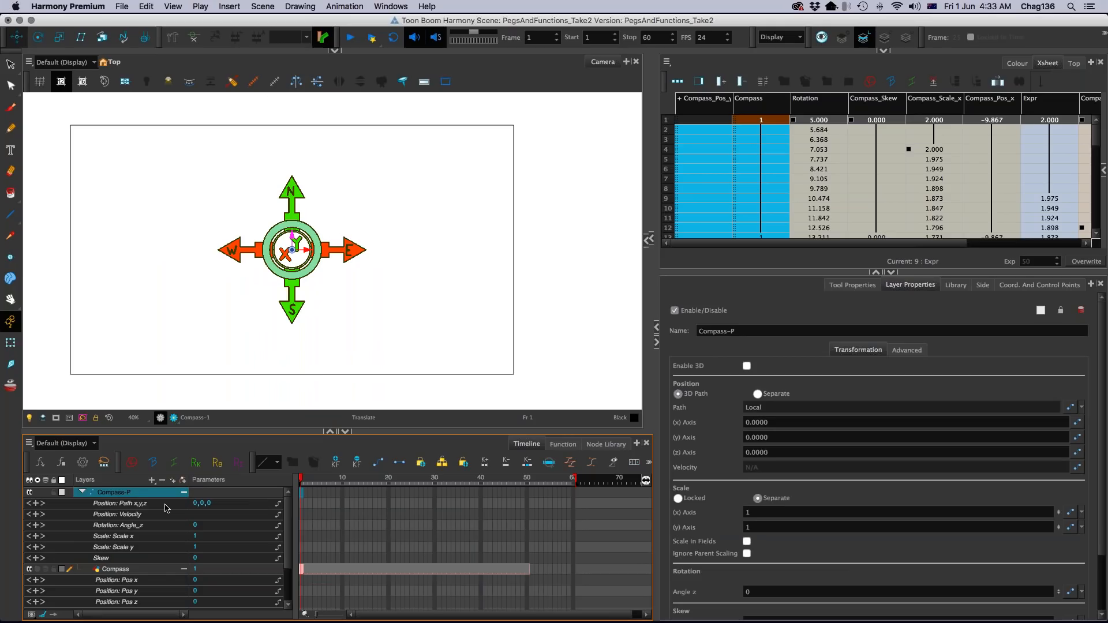
Step: Examine the Compass-P peg's combined Position Path and Velocity functions
{"action": "left_click", "coordinate": [121, 505]}
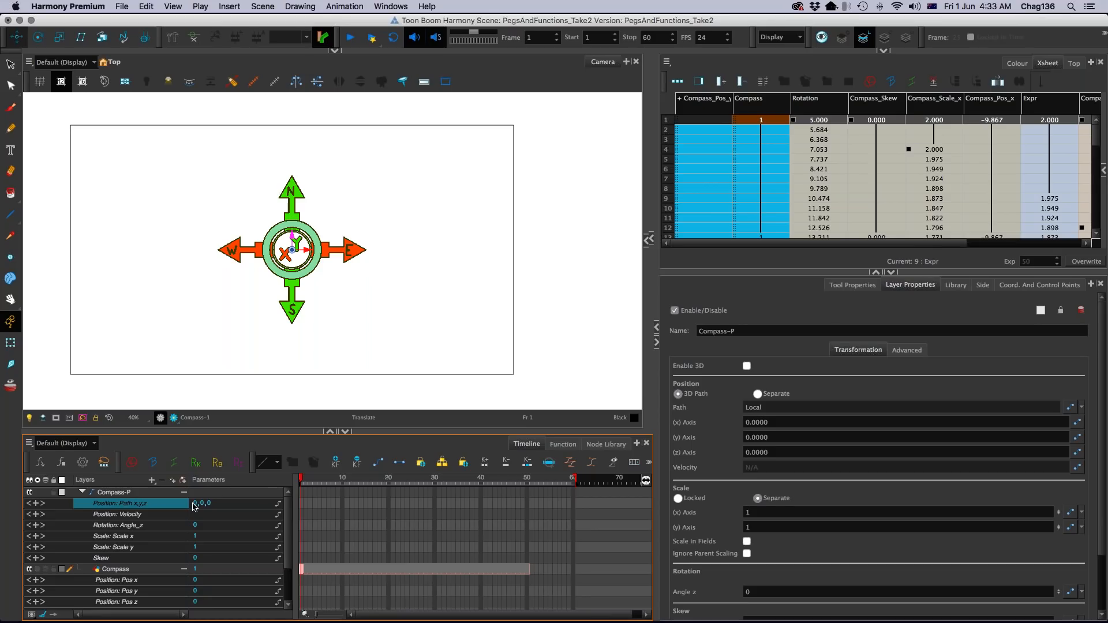
{"action": "left_click_drag", "start_coordinate": [319, 503], "coordinate": [471, 503]}
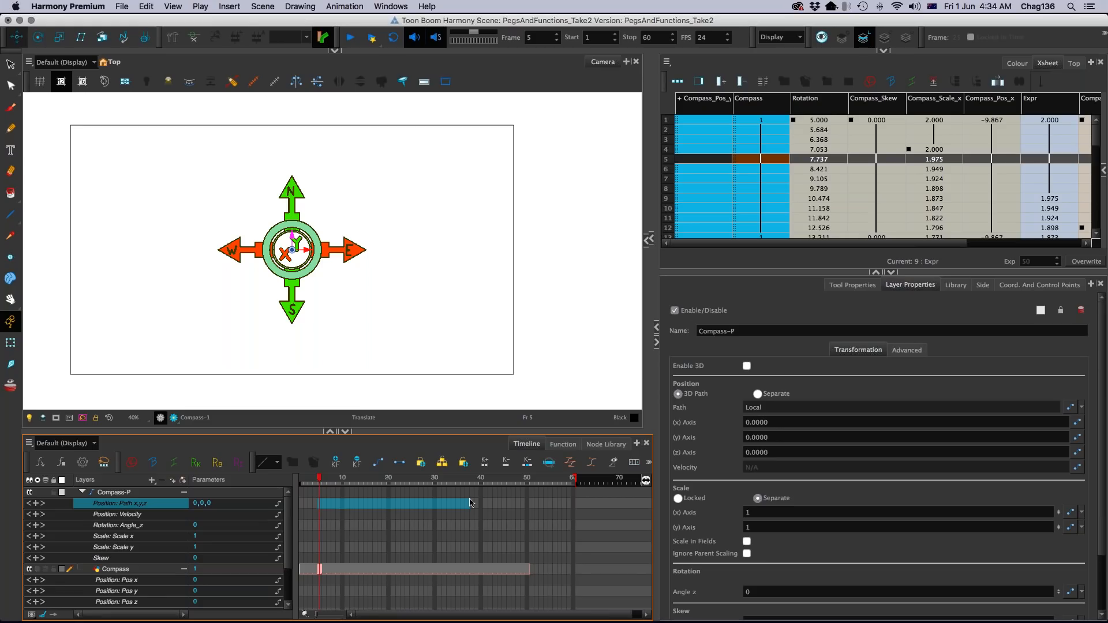
{"action": "scroll", "coordinate": [470, 503], "scroll_direction": "down", "scroll_amount": 5}
{"action": "scroll", "coordinate": [438, 509], "scroll_direction": "up", "scroll_amount": 5}
{"action": "left_click", "coordinate": [103, 516]}
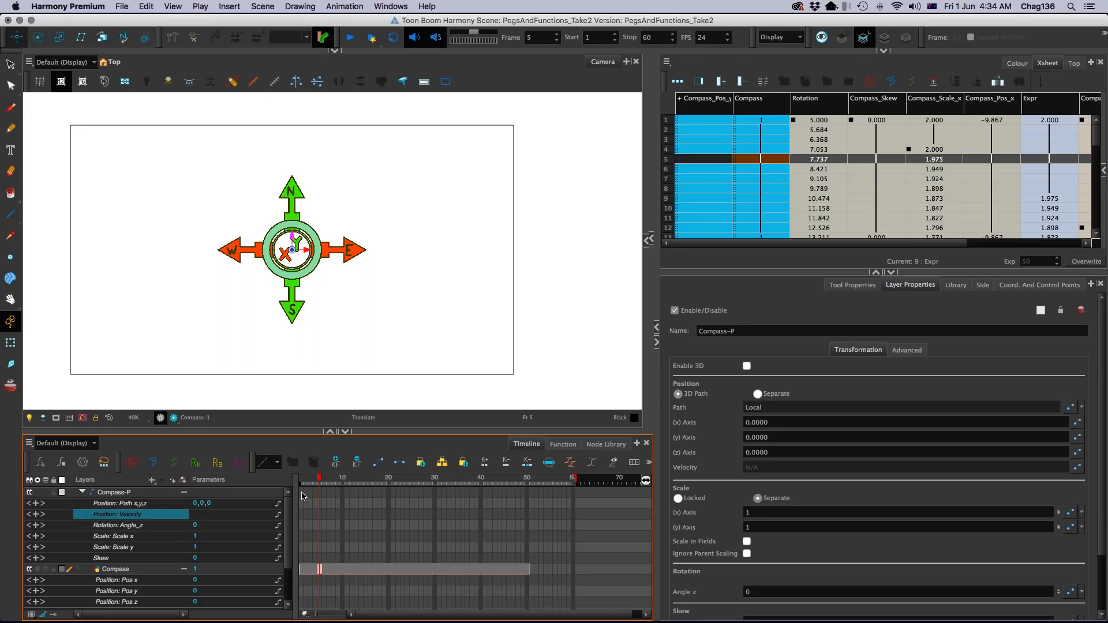
Step: Animate the Compass-P peg from about 12.7 W, 4.4 S at frame 1 across to frame 31, arching through about 0.43 W, 5.69 N at frame 15
{"action": "left_click", "coordinate": [301, 495]}
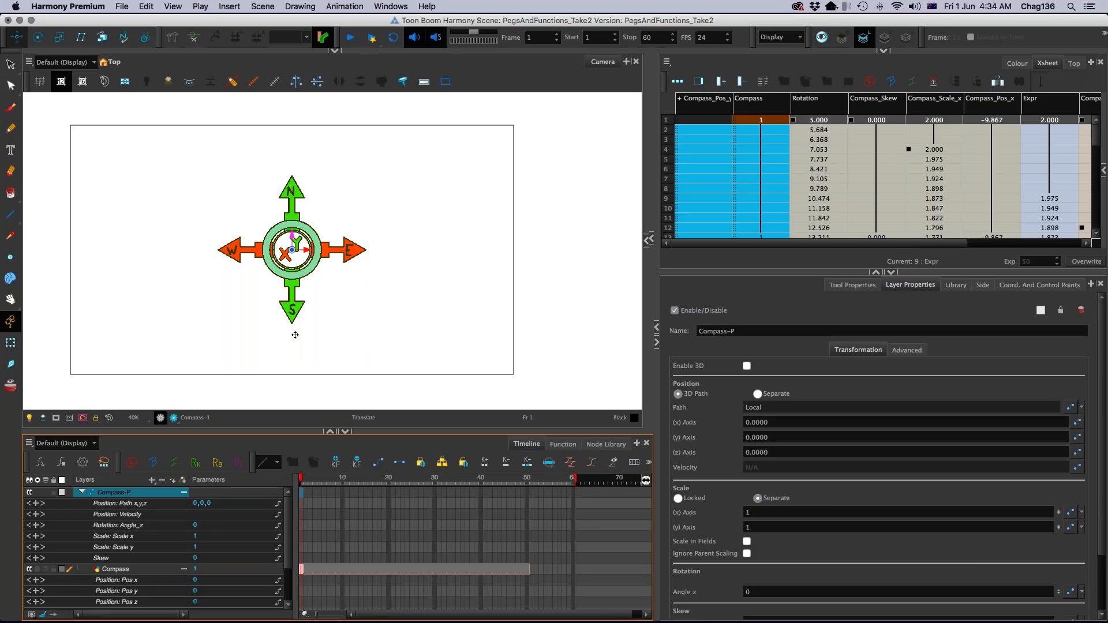
{"action": "left_click_drag", "start_coordinate": [291, 276], "coordinate": [115, 322]}
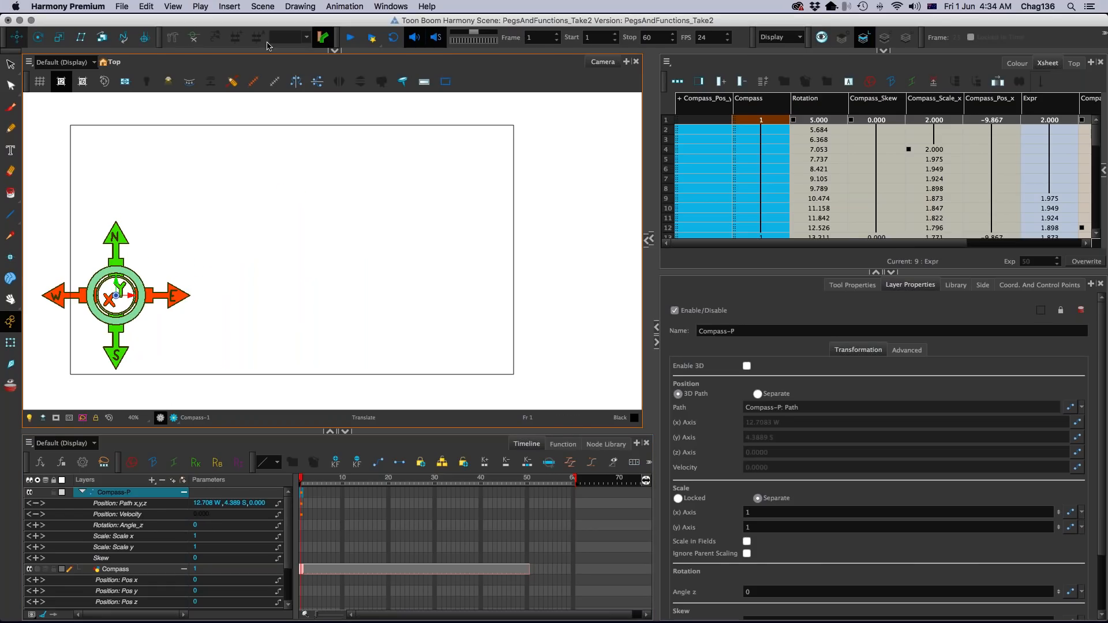
{"action": "left_click_drag", "start_coordinate": [383, 481], "coordinate": [438, 482]}
{"action": "left_click_drag", "start_coordinate": [114, 322], "coordinate": [460, 321]}
{"action": "left_click_drag", "start_coordinate": [376, 480], "coordinate": [365, 481]}
{"action": "left_click_drag", "start_coordinate": [277, 353], "coordinate": [285, 255]}
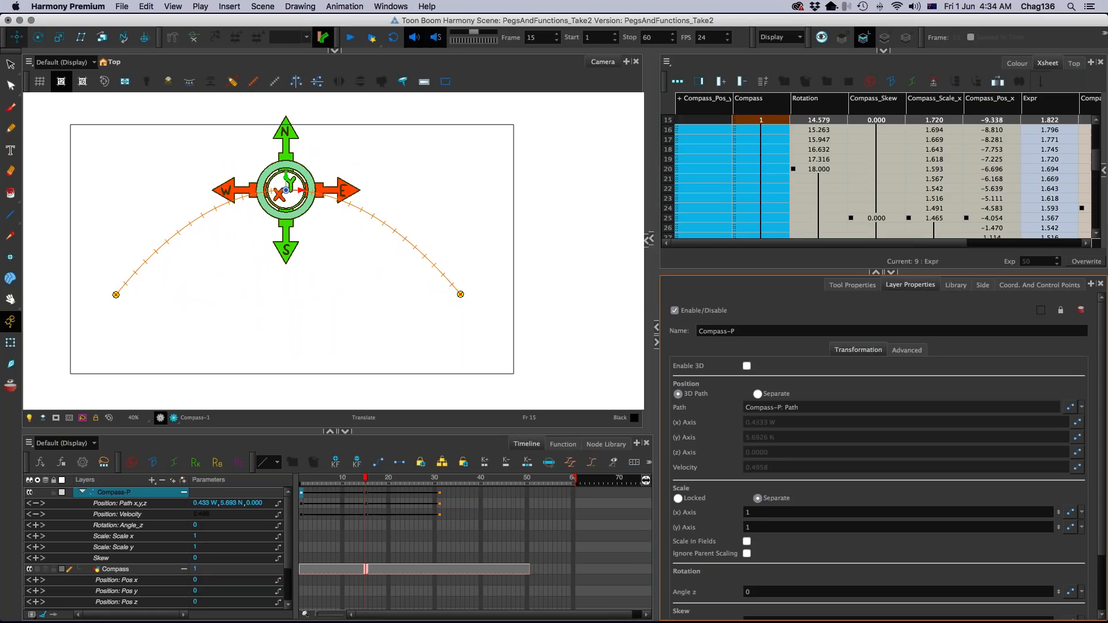
Step: Extend the Compass-P path with a lower position at frame 22 and one at about 8.93 E, 5.93 N at frame 43
{"action": "left_click_drag", "start_coordinate": [651, 239], "coordinate": [707, 239]}
{"action": "scroll", "coordinate": [323, 269], "scroll_direction": "up", "scroll_amount": 2}
{"action": "scroll", "coordinate": [310, 272], "scroll_direction": "down", "scroll_amount": 1}
{"action": "left_click_drag", "start_coordinate": [341, 278], "coordinate": [422, 303]}
{"action": "left_click_drag", "start_coordinate": [365, 479], "coordinate": [397, 479]}
{"action": "left_click_drag", "start_coordinate": [471, 298], "coordinate": [433, 358]}
{"action": "key", "text": "Return"}
{"action": "left_click_drag", "start_coordinate": [627, 300], "coordinate": [570, 167]}
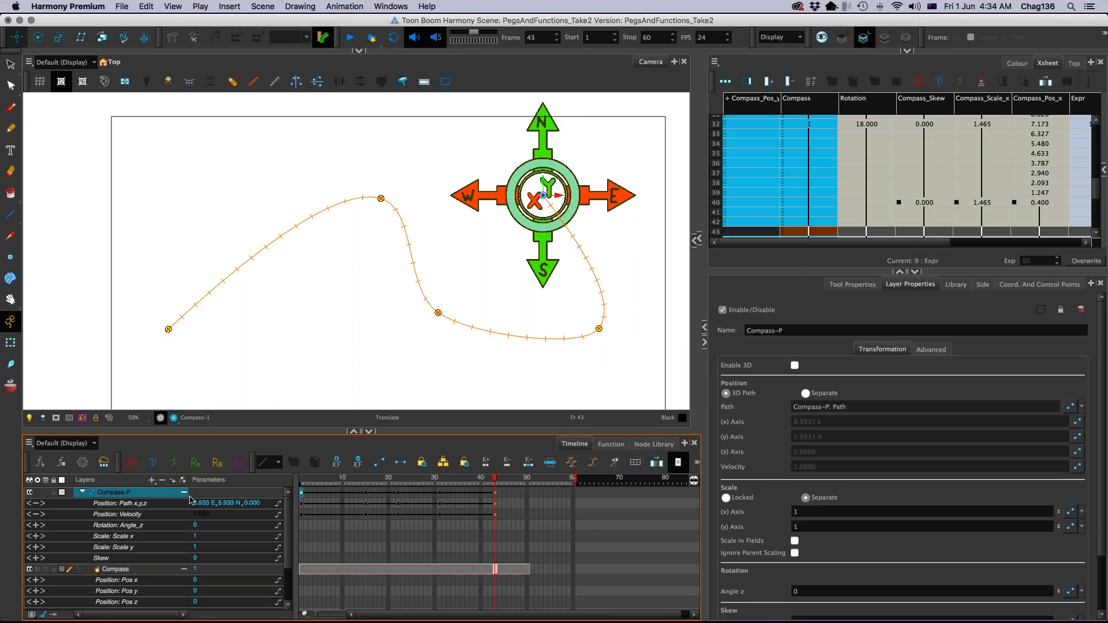
Step: Open the Compass-P velocity curve in an enlarged Velocity Editor and inspect its keyframes at the start, end and frame 31
{"action": "double_click", "coordinate": [133, 518]}
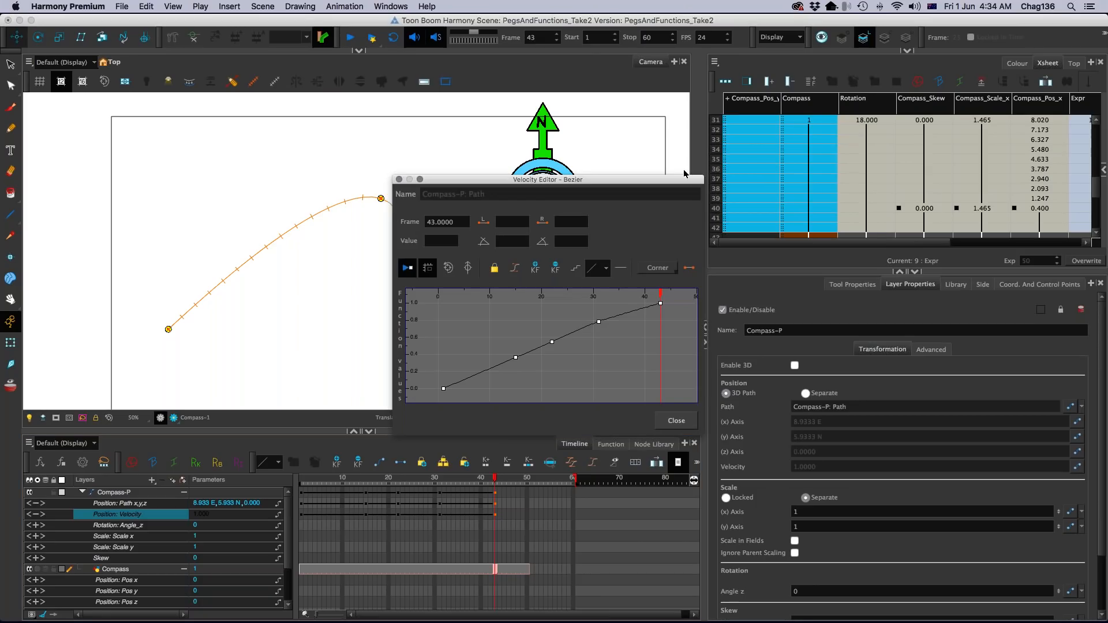
{"action": "left_click_drag", "start_coordinate": [703, 175], "coordinate": [743, 79]}
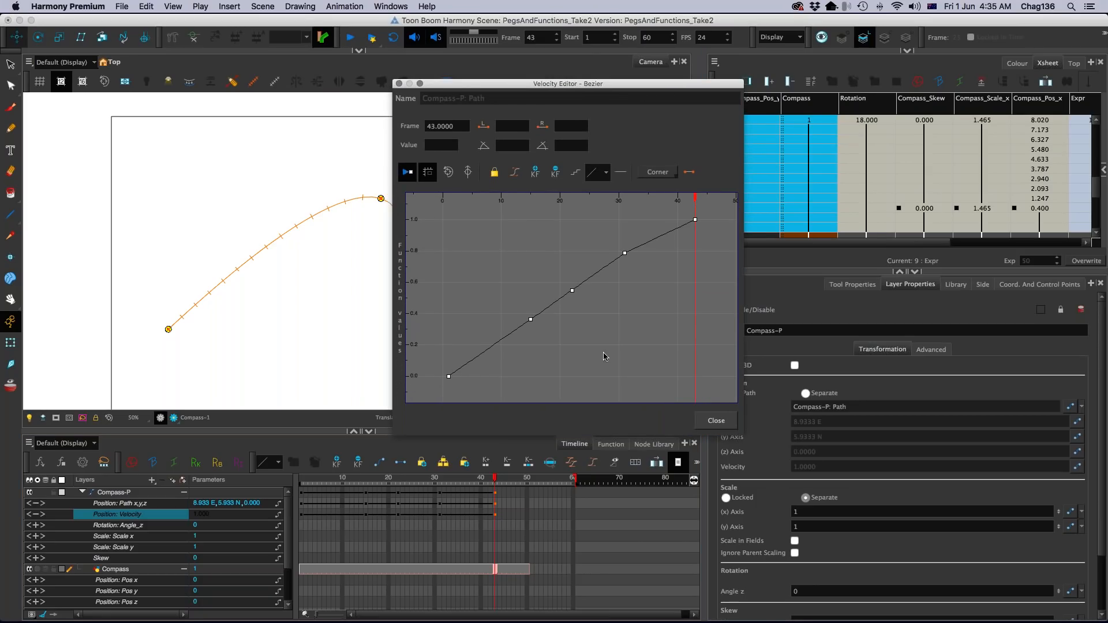
{"action": "left_click", "coordinate": [450, 377]}
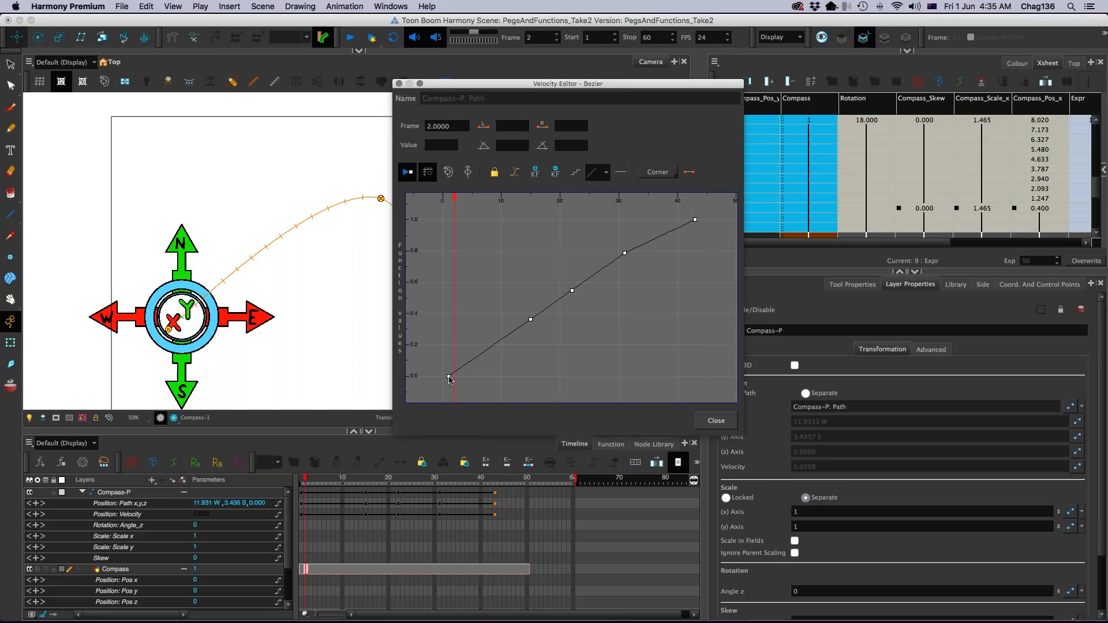
{"action": "left_click", "coordinate": [695, 219]}
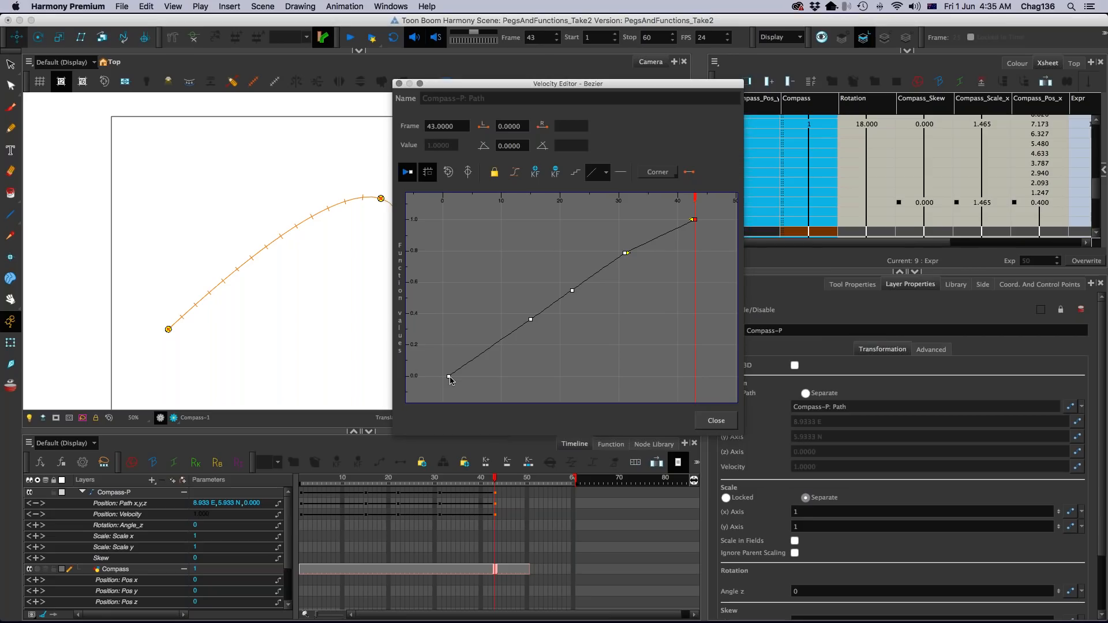
{"action": "left_click", "coordinate": [624, 254]}
{"action": "left_click", "coordinate": [625, 254]}
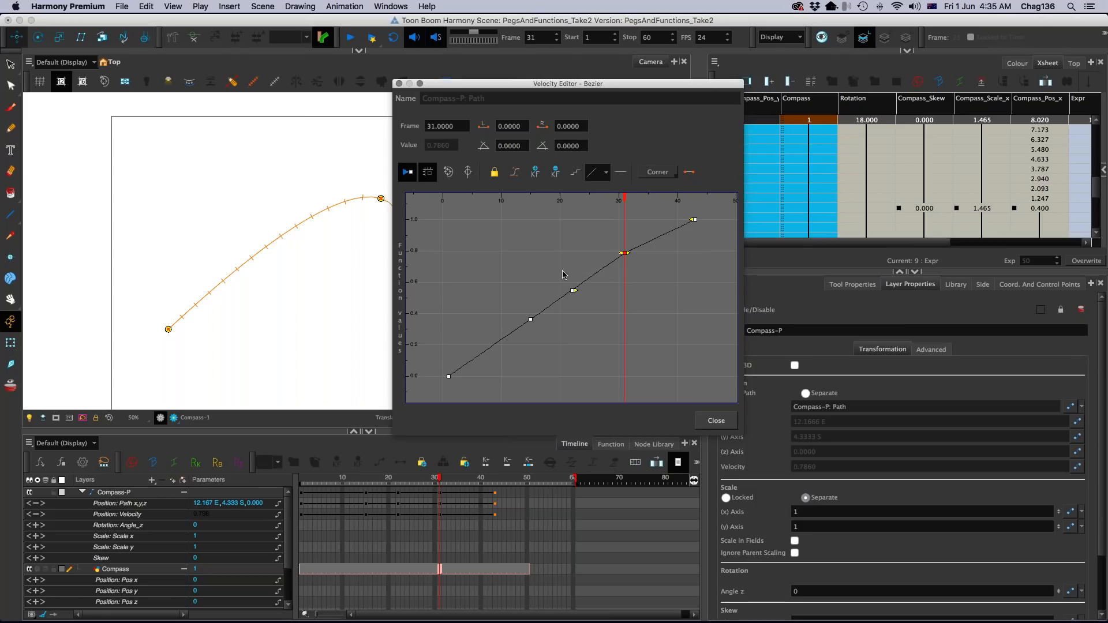
Step: Try bending the velocity curve with both Bezier handles at frame 31, undo the changes and close the Velocity Editor
{"action": "left_click_drag", "start_coordinate": [628, 253], "coordinate": [646, 219]}
{"action": "left_click_drag", "start_coordinate": [623, 254], "coordinate": [630, 306]}
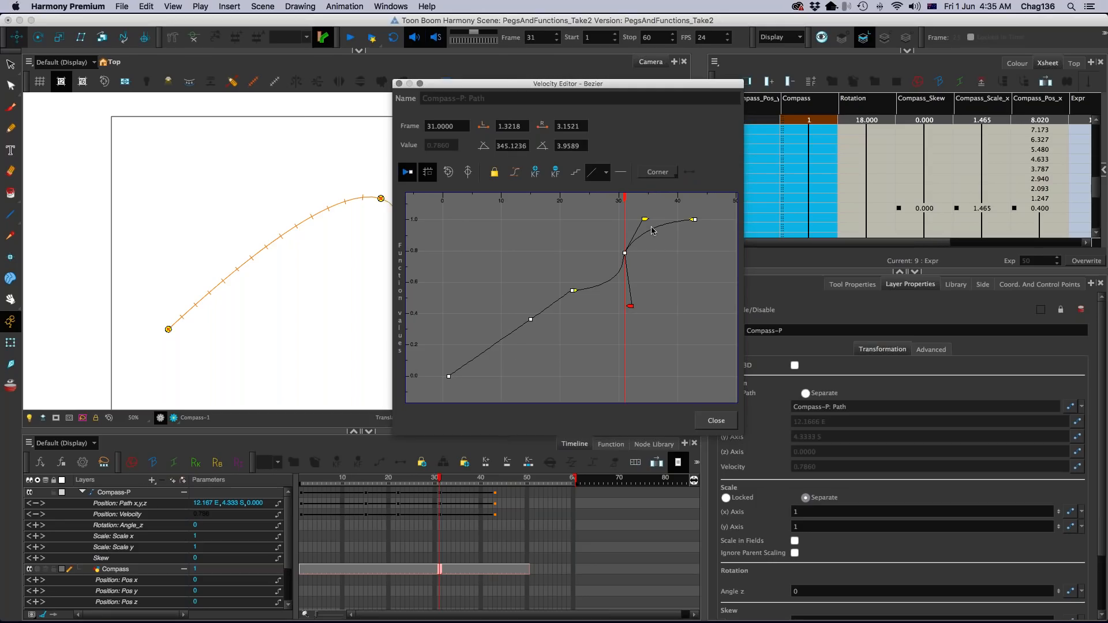
{"action": "key", "text": "super+z"}
{"action": "key", "text": "super+z"}
{"action": "left_click", "coordinate": [725, 422]}
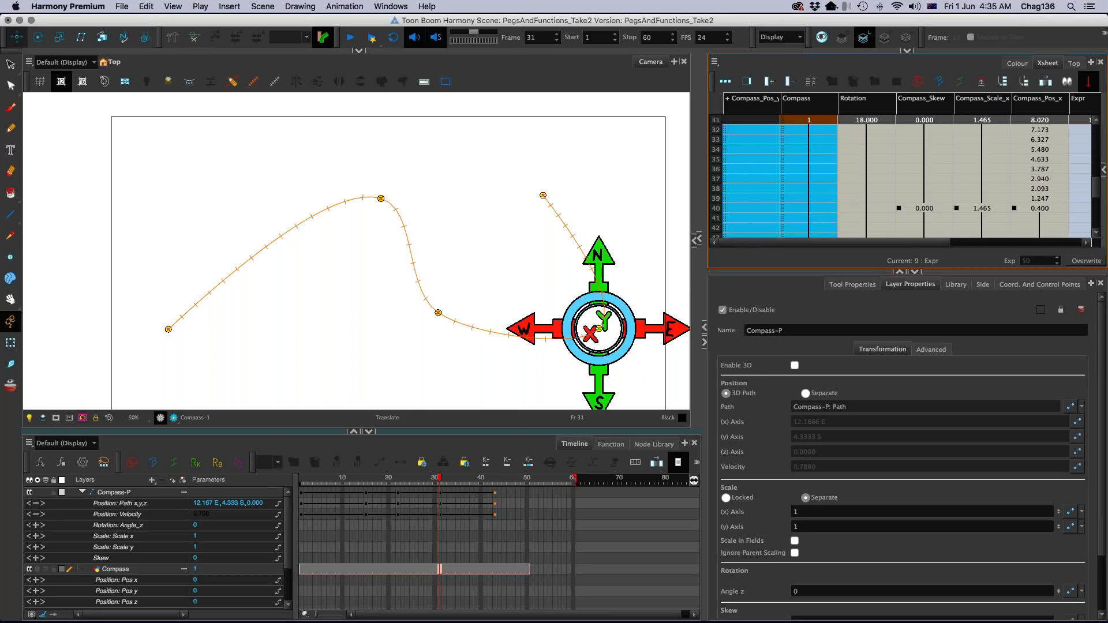
Step: Open the Compass-P path in an enlarged 3D Path Editor, select the frame 31 keyframe and undo its accidental shift
{"action": "double_click", "coordinate": [139, 505]}
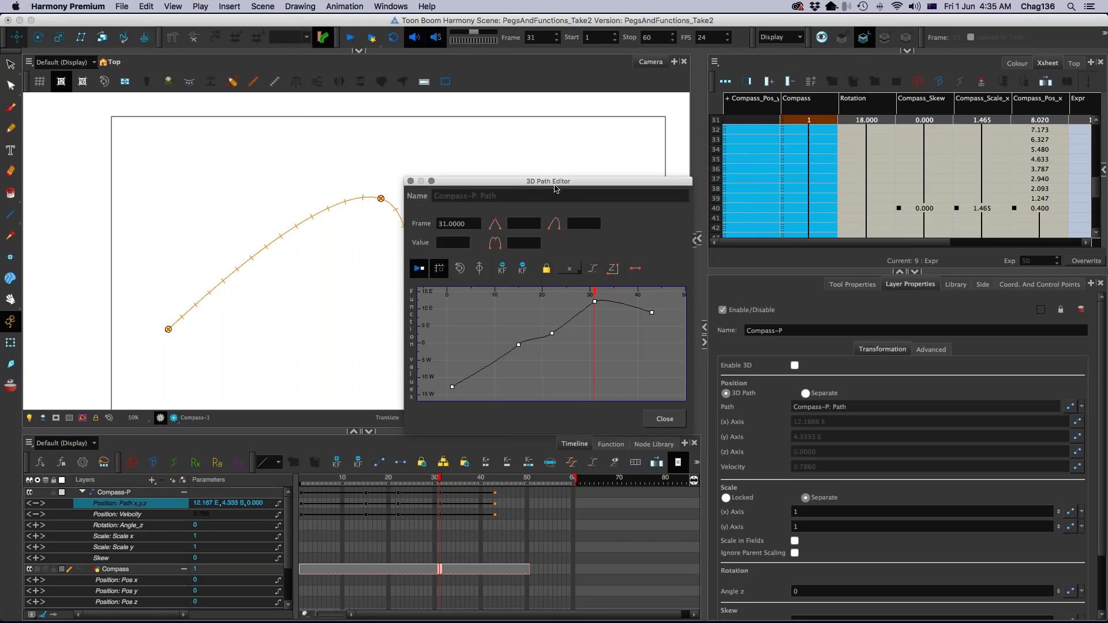
{"action": "left_click_drag", "start_coordinate": [557, 182], "coordinate": [511, 96]}
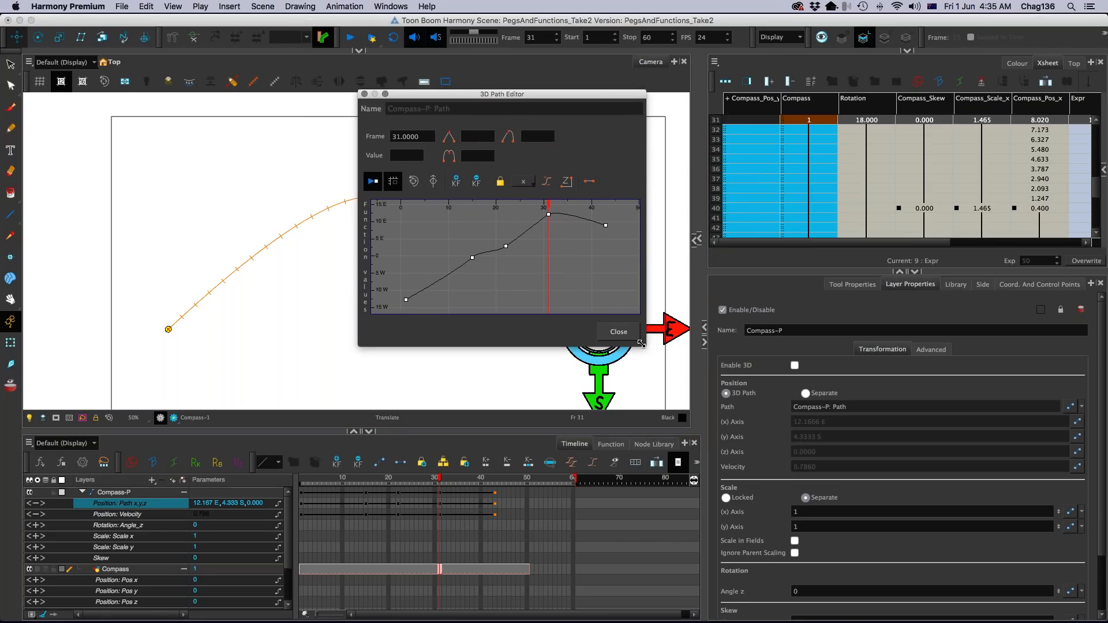
{"action": "left_click_drag", "start_coordinate": [646, 340], "coordinate": [725, 427]}
{"action": "left_click_drag", "start_coordinate": [760, 471], "coordinate": [783, 509]}
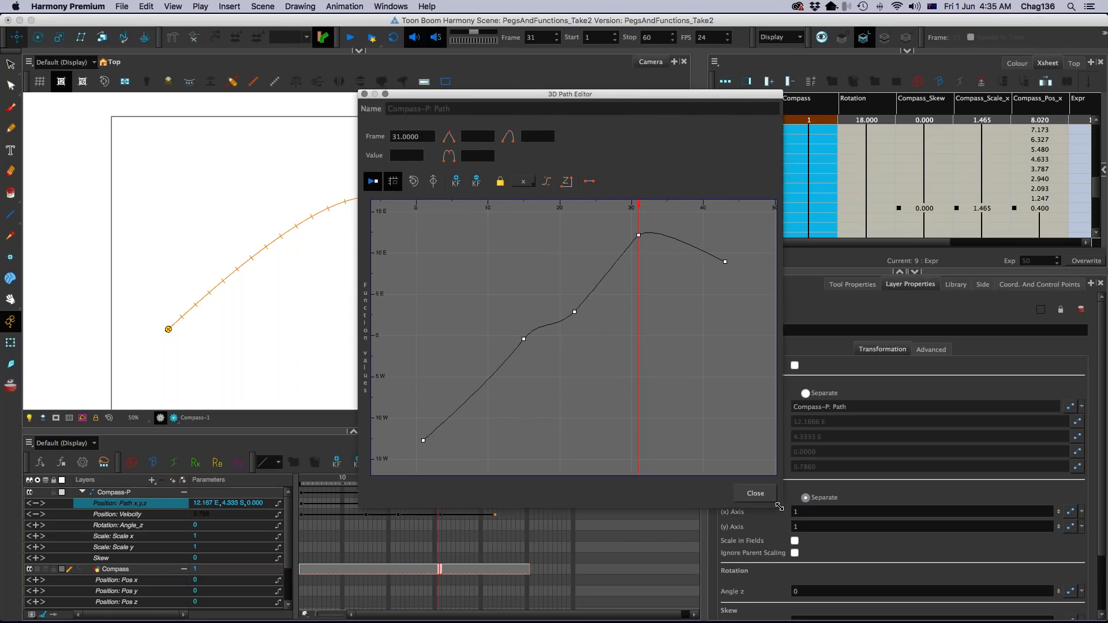
{"action": "left_click", "coordinate": [639, 237]}
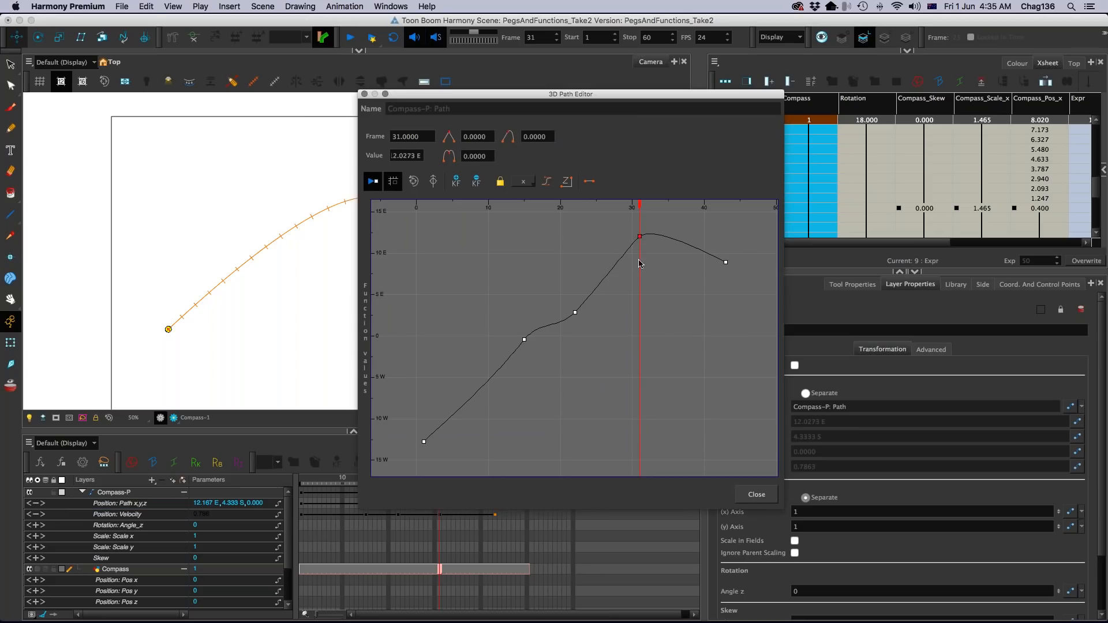
{"action": "key", "text": "super+z"}
Step: View the path's Y, Z and X curves in turn, and close the 3D Path Editor
{"action": "left_click", "coordinate": [523, 182]}
{"action": "left_click", "coordinate": [523, 205]}
{"action": "left_click", "coordinate": [523, 182]}
{"action": "left_click", "coordinate": [523, 213]}
{"action": "left_click", "coordinate": [525, 183]}
{"action": "left_click", "coordinate": [522, 197]}
{"action": "left_click", "coordinate": [756, 494]}
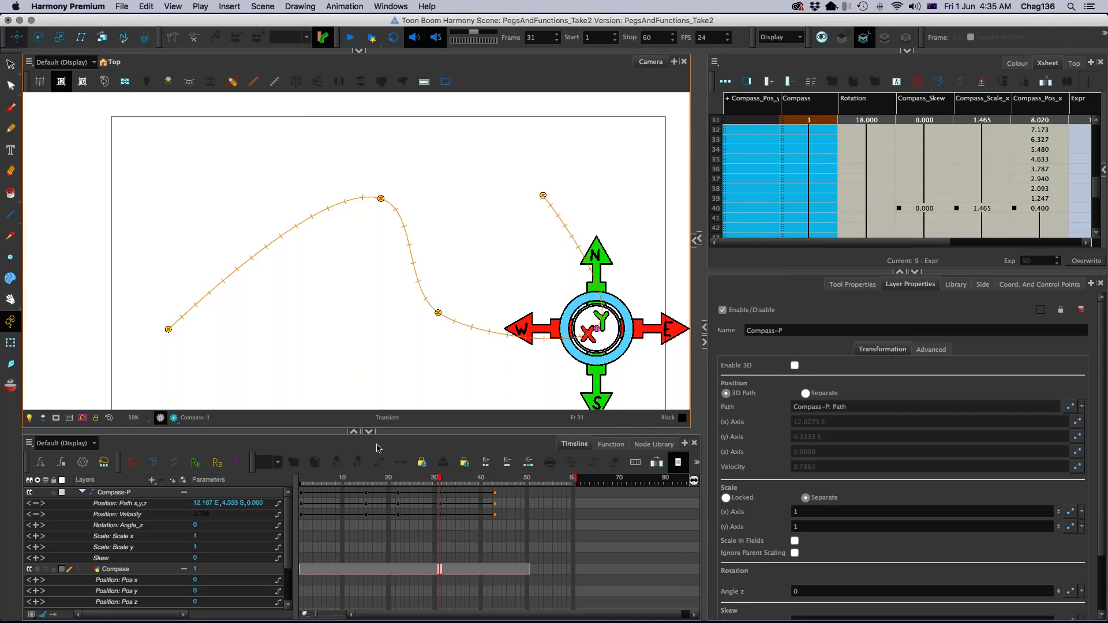
Step: At frame 9, select the parent Compass-P peg and move it down to about 5.69 W, 4.71 S
{"action": "left_click_drag", "start_coordinate": [408, 479], "coordinate": [332, 479]}
{"action": "scroll", "coordinate": [400, 289], "scroll_direction": "down", "scroll_amount": 2}
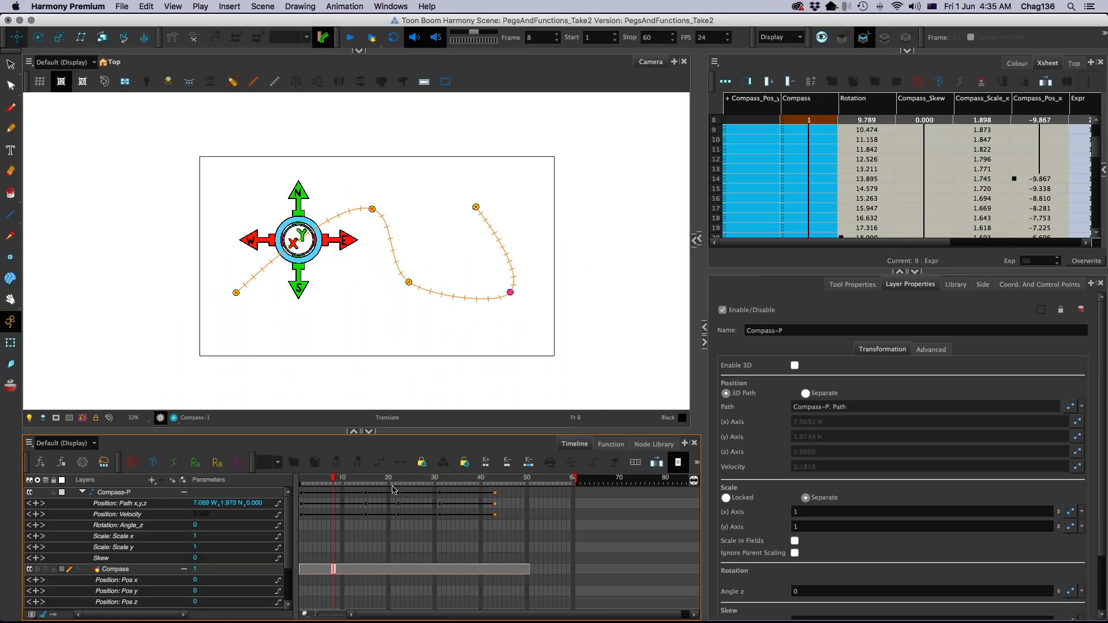
{"action": "left_click", "coordinate": [372, 481]}
{"action": "left_click_drag", "start_coordinate": [373, 481], "coordinate": [338, 481]}
{"action": "left_click_drag", "start_coordinate": [223, 151], "coordinate": [310, 276]}
{"action": "key", "text": "super+z"}
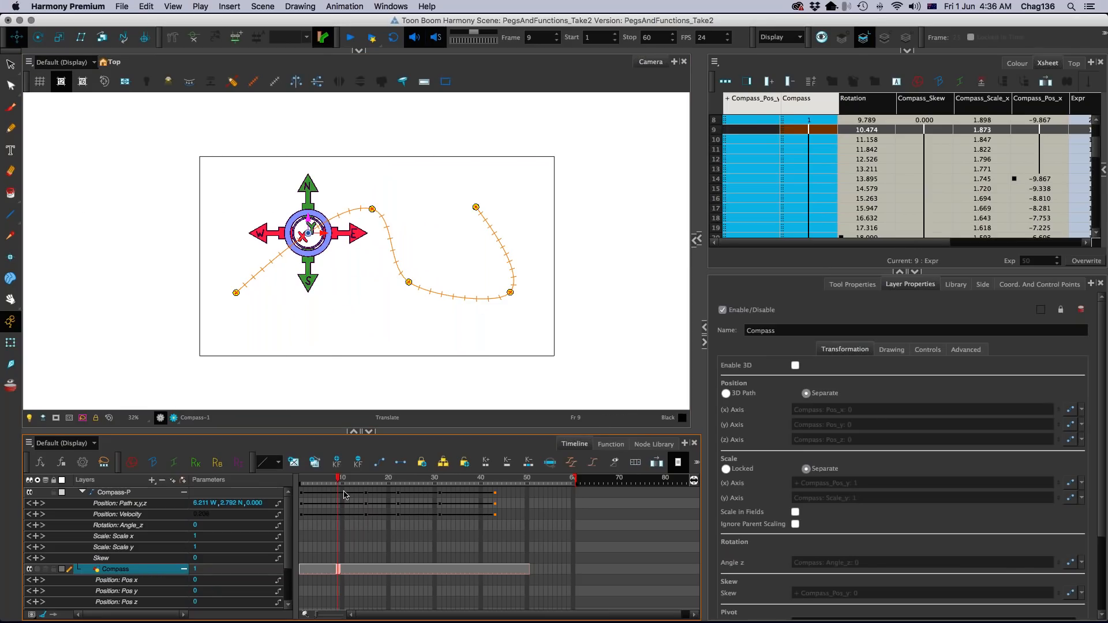
{"action": "key", "text": "b"}
{"action": "left_click_drag", "start_coordinate": [334, 300], "coordinate": [327, 318]}
Step: Nudge the Compass-P peg slightly up at frame 9 to about 4.68 S
{"action": "key", "text": "2"}
{"action": "key", "text": "2"}
{"action": "key", "text": "2"}
{"action": "key", "text": "2"}
{"action": "key", "text": "space"}
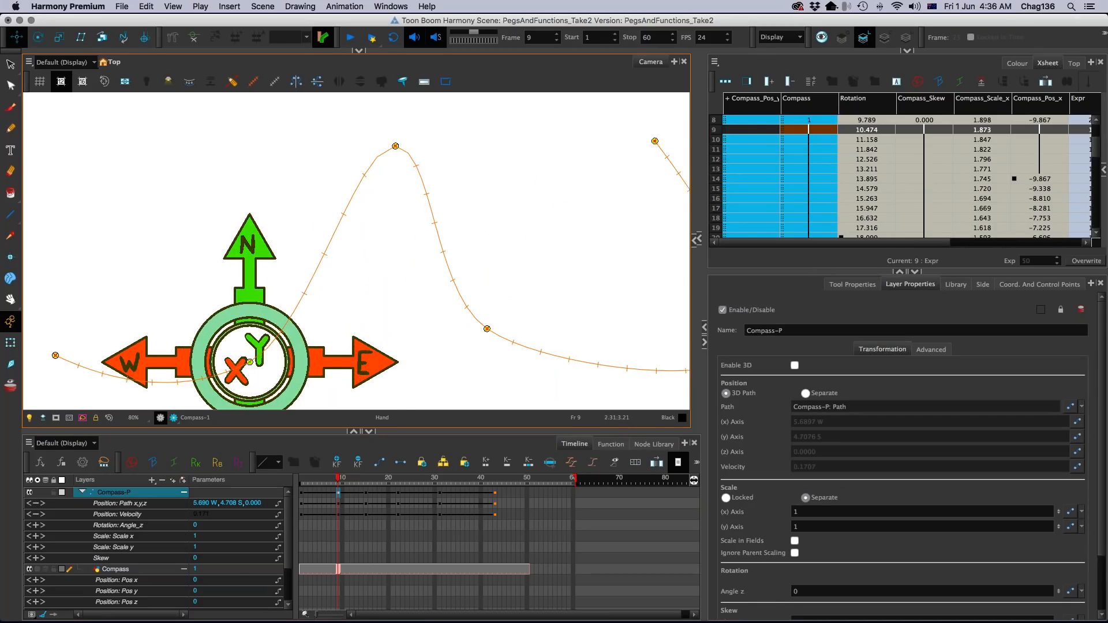
{"action": "left_click_drag", "start_coordinate": [66, 367], "coordinate": [200, 305]}
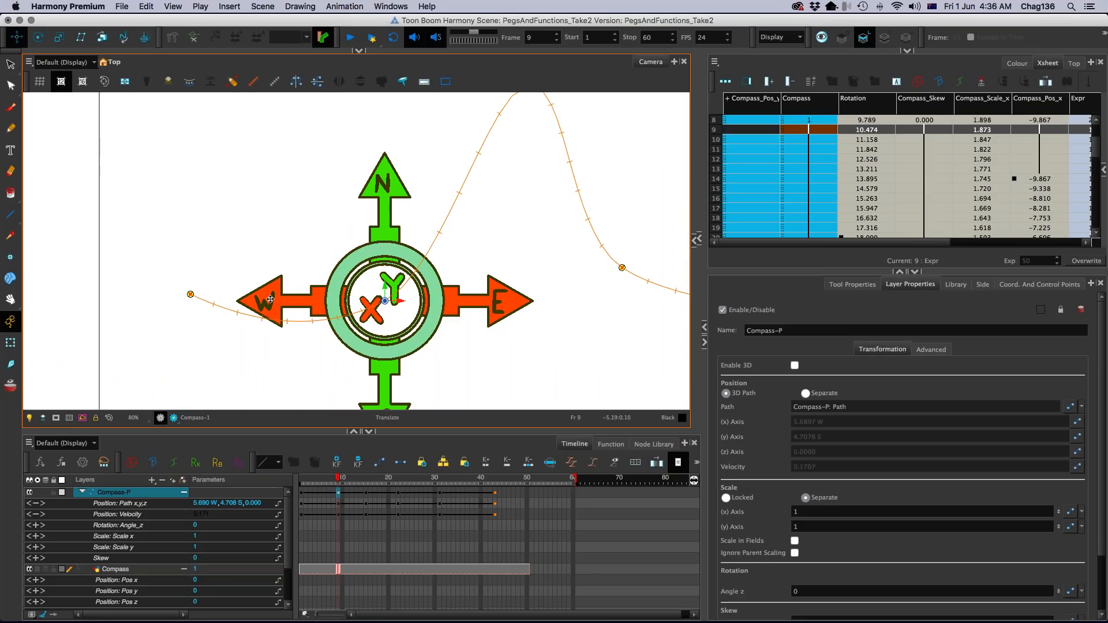
{"action": "left_click_drag", "start_coordinate": [378, 301], "coordinate": [378, 299]}
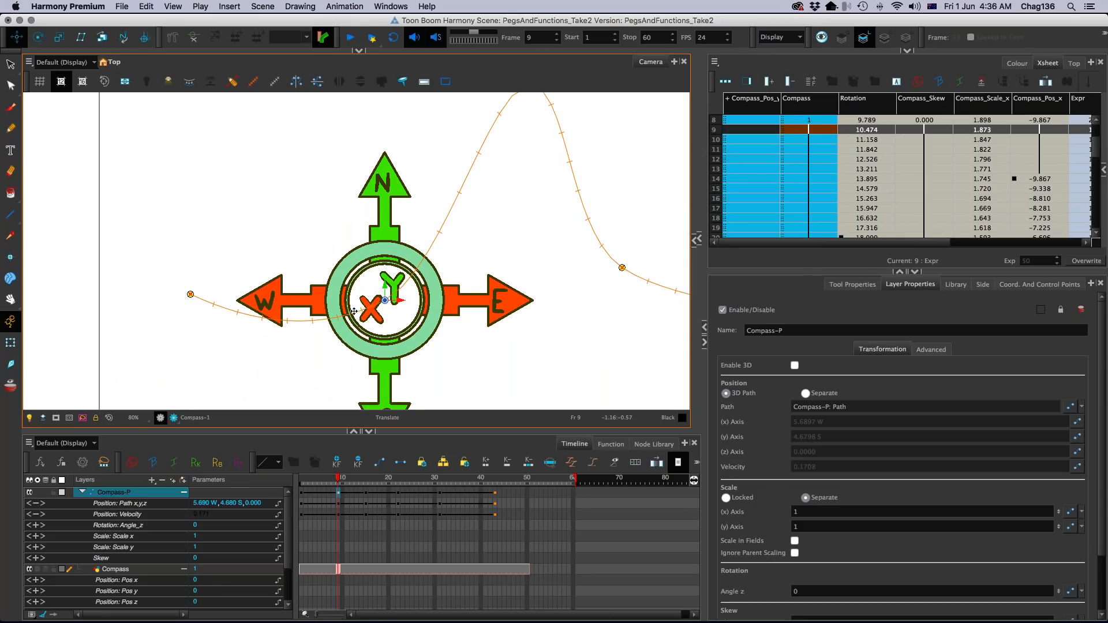
Step: Examine the reshaped Compass-P motion path in the Camera view, and enlarge the Timeline area slightly
{"action": "key", "text": "1"}
{"action": "key", "text": "1"}
{"action": "left_click_drag", "start_coordinate": [443, 312], "coordinate": [418, 322]}
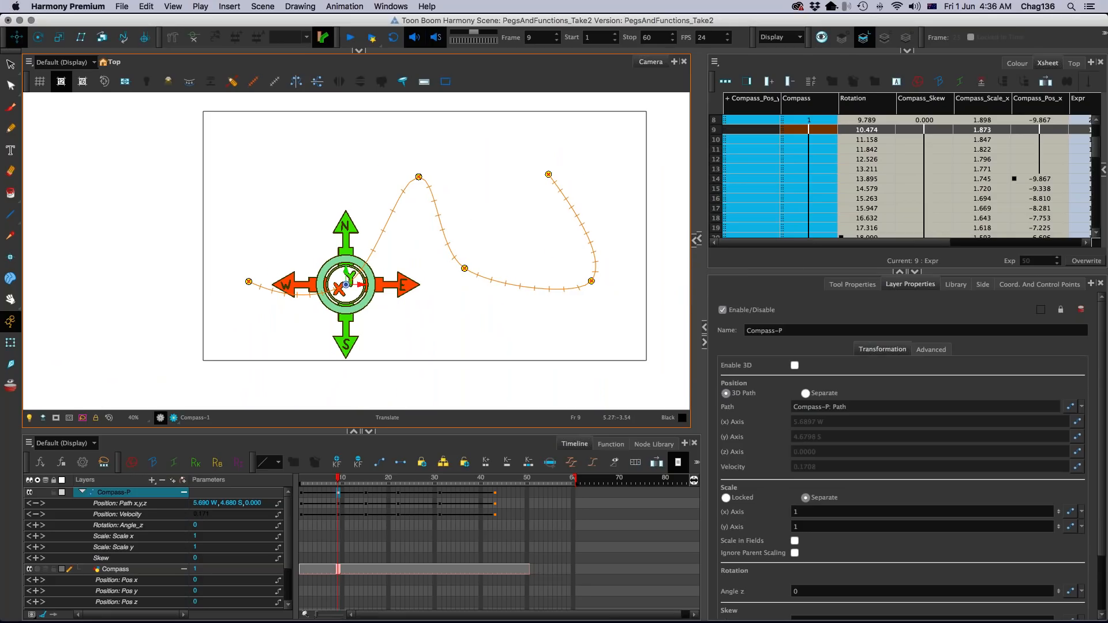
{"action": "key", "text": "2"}
{"action": "left_click_drag", "start_coordinate": [480, 306], "coordinate": [452, 312]}
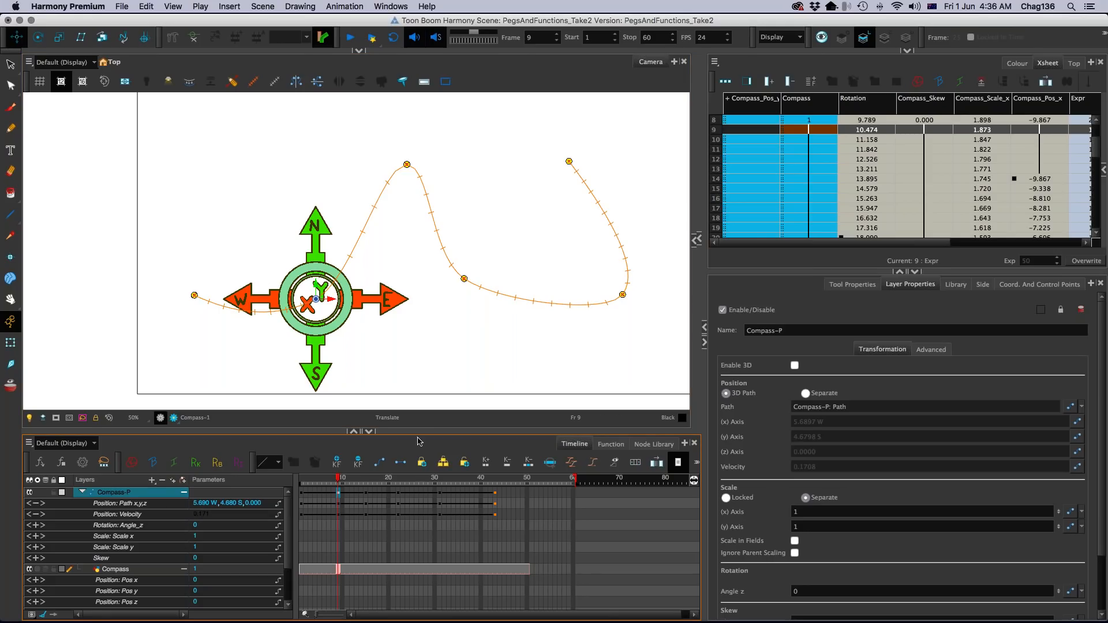
{"action": "left_click_drag", "start_coordinate": [419, 432], "coordinate": [419, 415]}
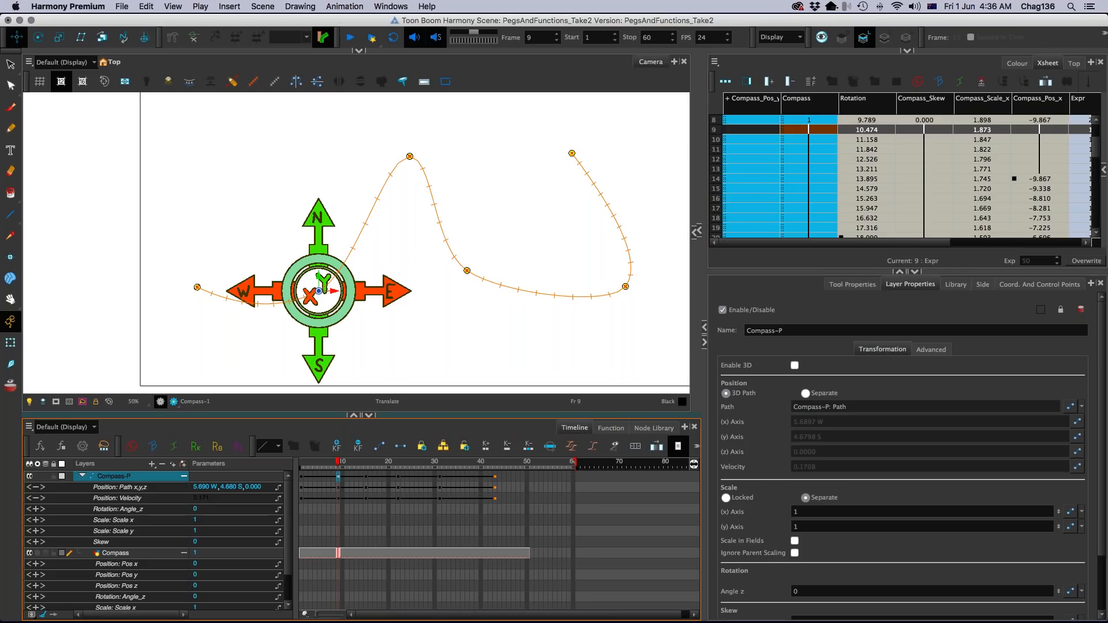
Step: Add a control point to the Compass-P motion path between frames 9 and 15, and move it outward to bend the curve
{"action": "left_click_drag", "start_coordinate": [418, 163], "coordinate": [385, 179]}
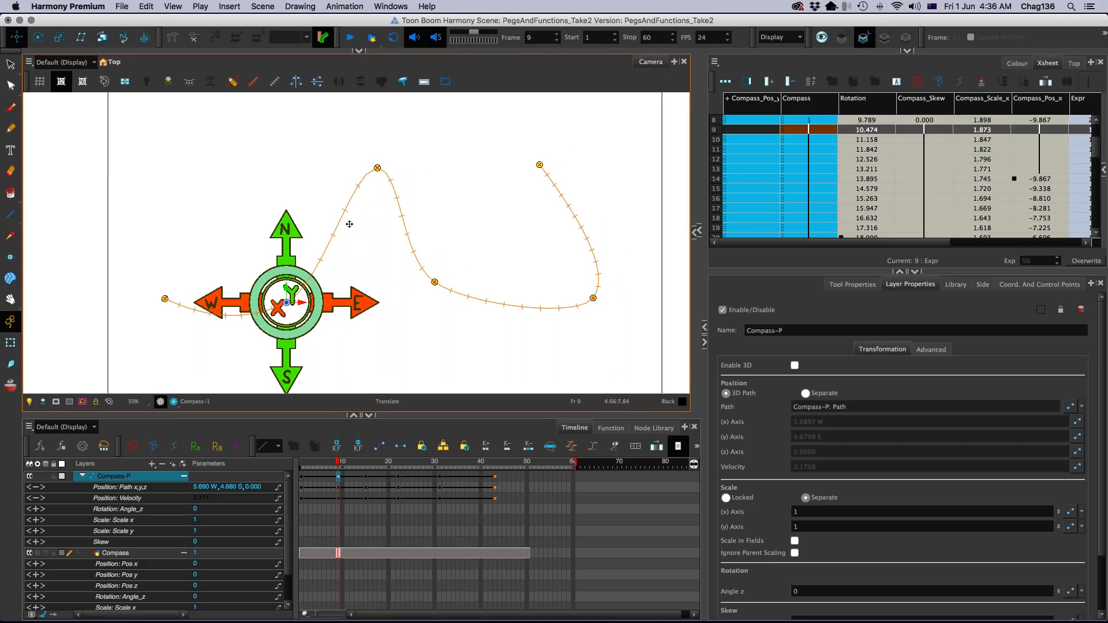
{"action": "key", "text": "p"}
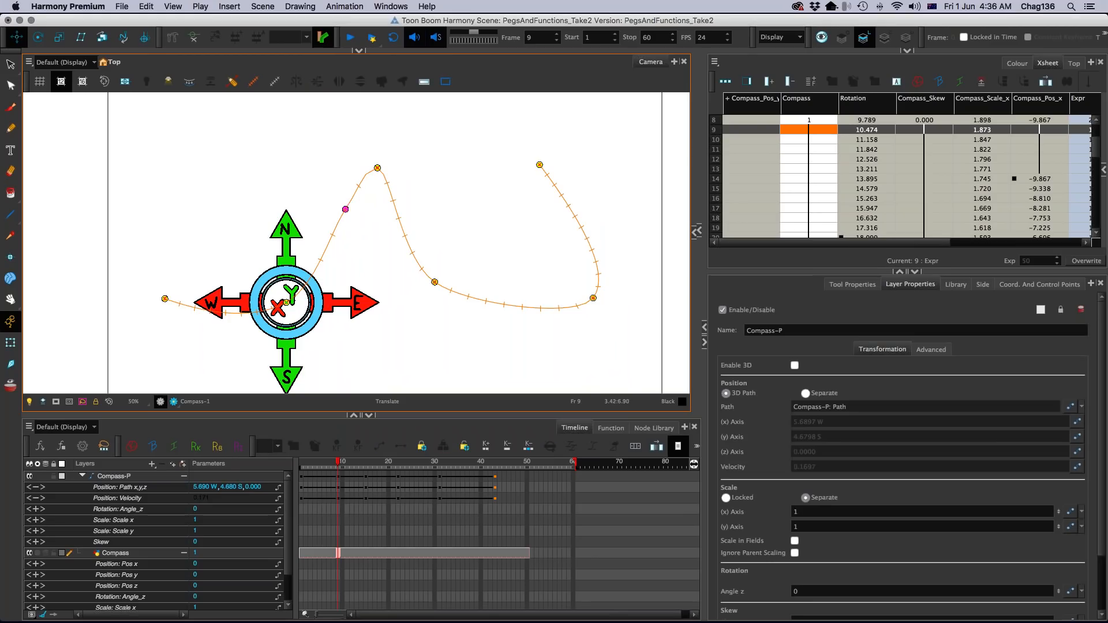
{"action": "left_click_drag", "start_coordinate": [346, 209], "coordinate": [316, 201]}
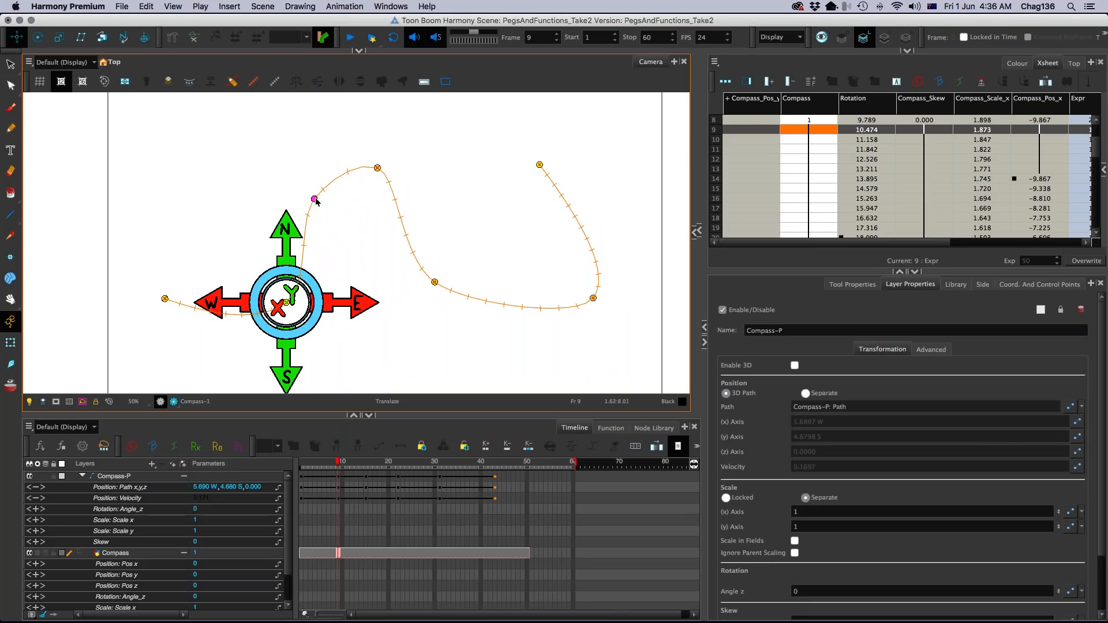
{"action": "left_click", "coordinate": [487, 320]}
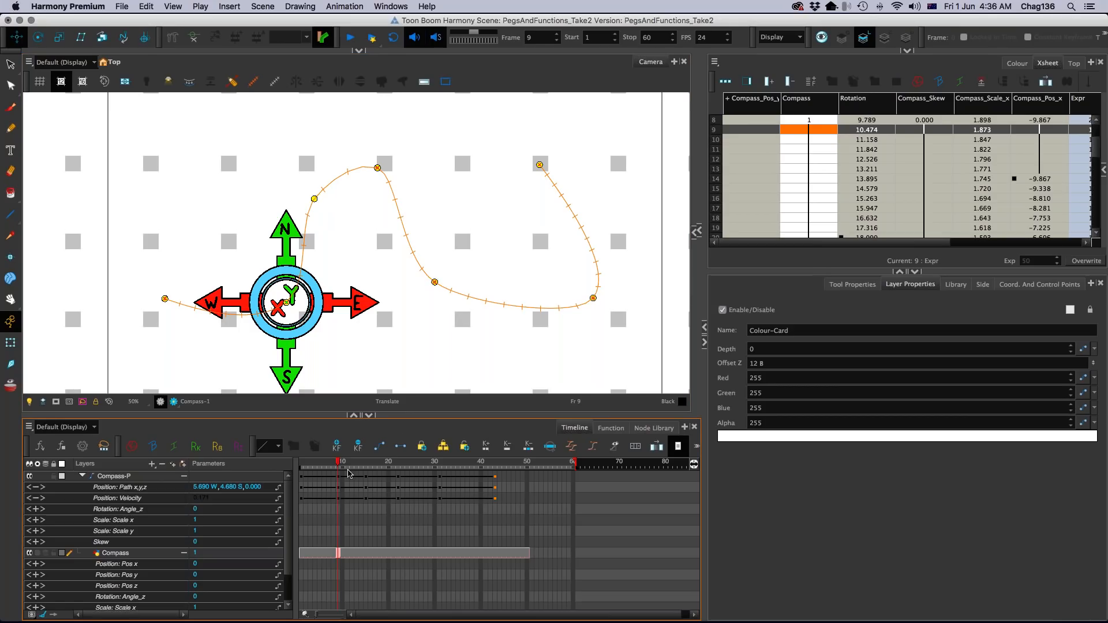
Step: Move the path's frame 15 keyframe point down in the Camera view to lower the curve's peak
{"action": "left_click", "coordinate": [348, 474]}
{"action": "left_click_drag", "start_coordinate": [322, 207], "coordinate": [375, 197]}
{"action": "scroll", "coordinate": [452, 197], "scroll_direction": "right", "scroll_amount": 1}
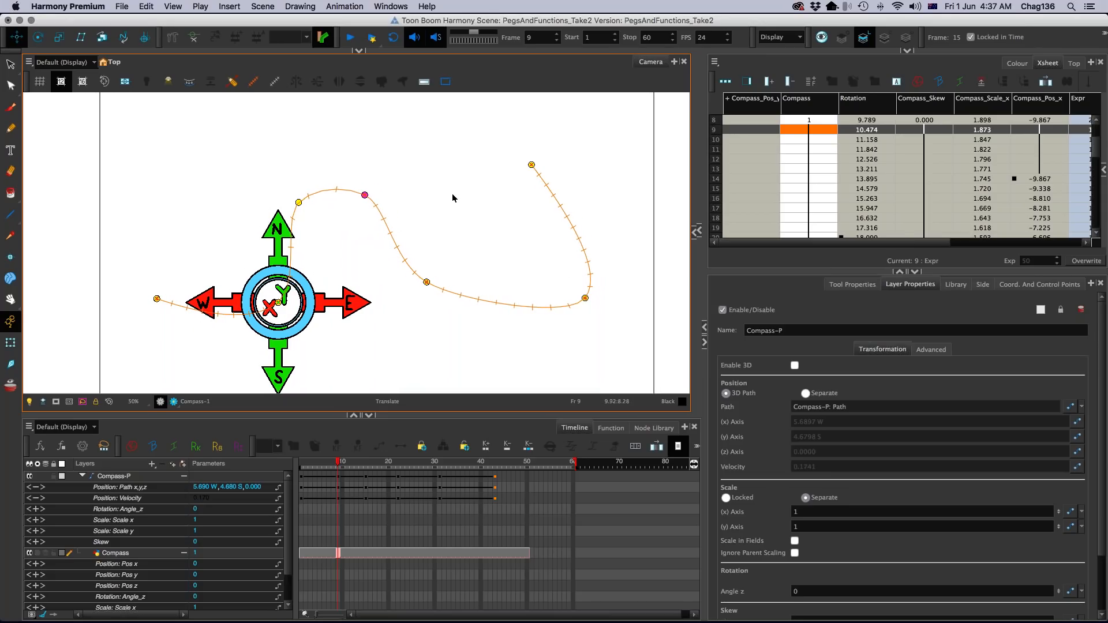
{"action": "scroll", "coordinate": [452, 198], "scroll_direction": "down", "scroll_amount": 1}
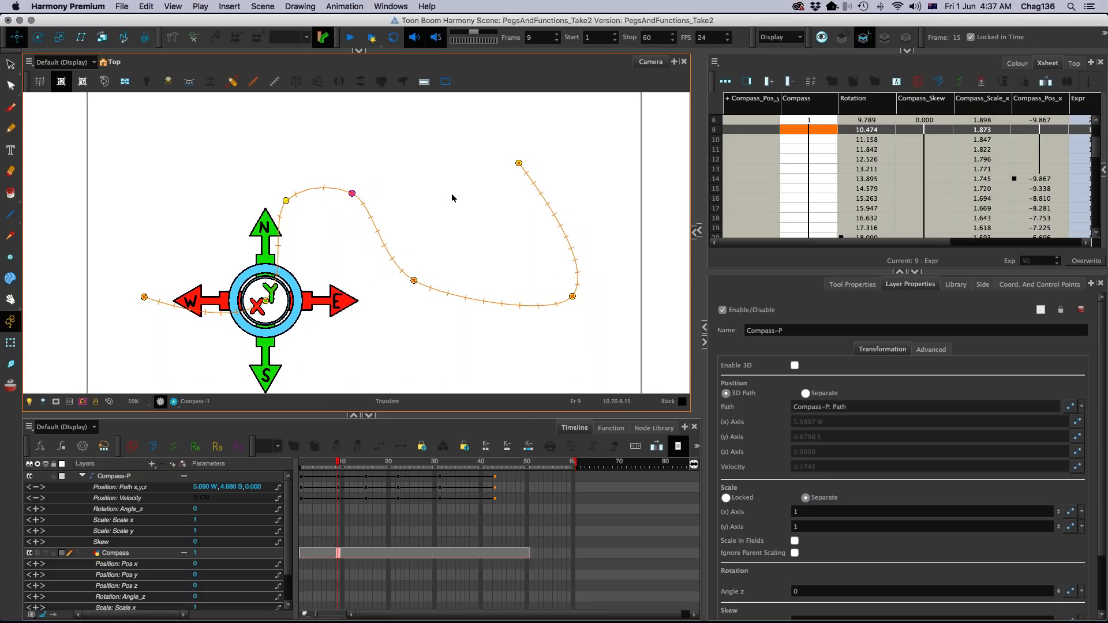
Step: Move the path's frame 31 keyframe point up and inward, and move the frame 43 end point further up and inward
{"action": "left_click", "coordinate": [575, 295]}
{"action": "key", "text": "Delete"}
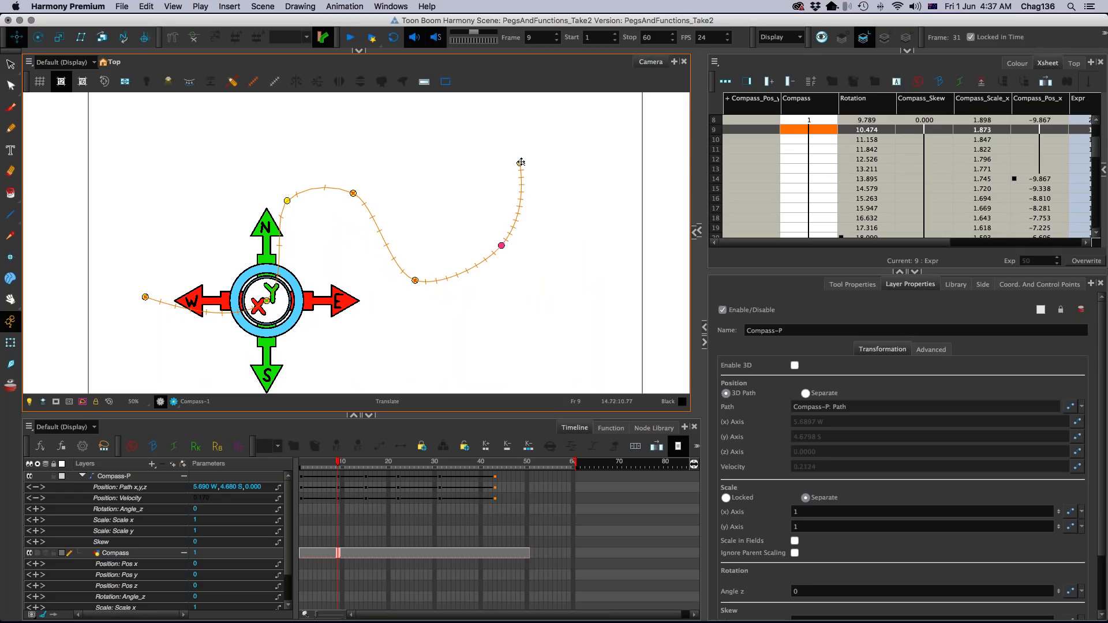
{"action": "left_click_drag", "start_coordinate": [521, 162], "coordinate": [476, 111]}
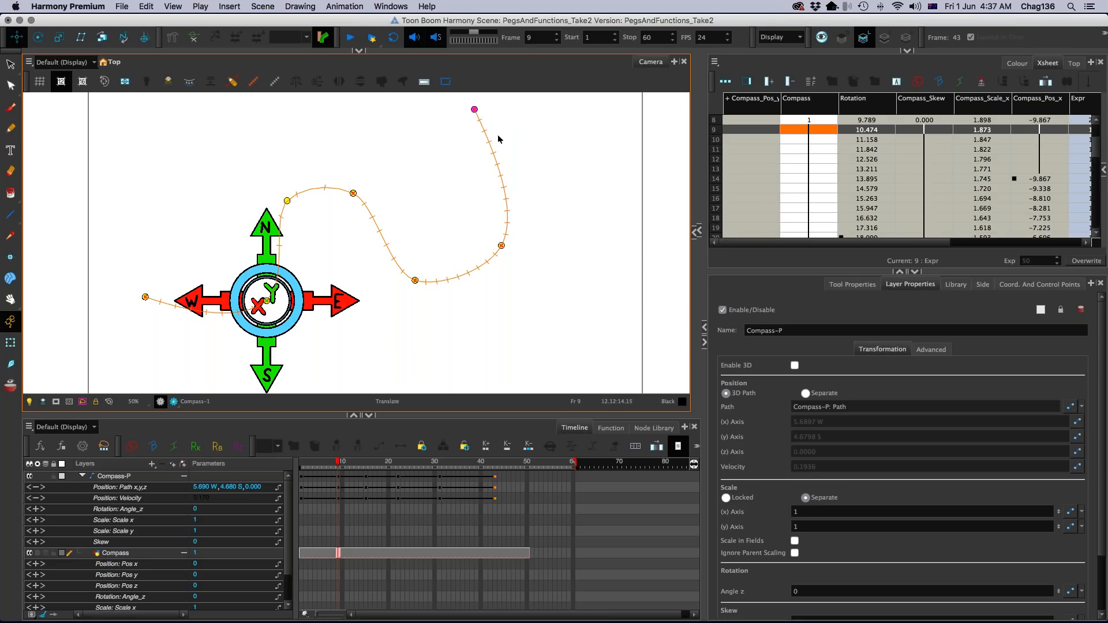
Step: Display the Compass-P path columns in the Xsheet and select the peg's keyframe at frame 15
{"action": "middle_click", "coordinate": [986, 165]}
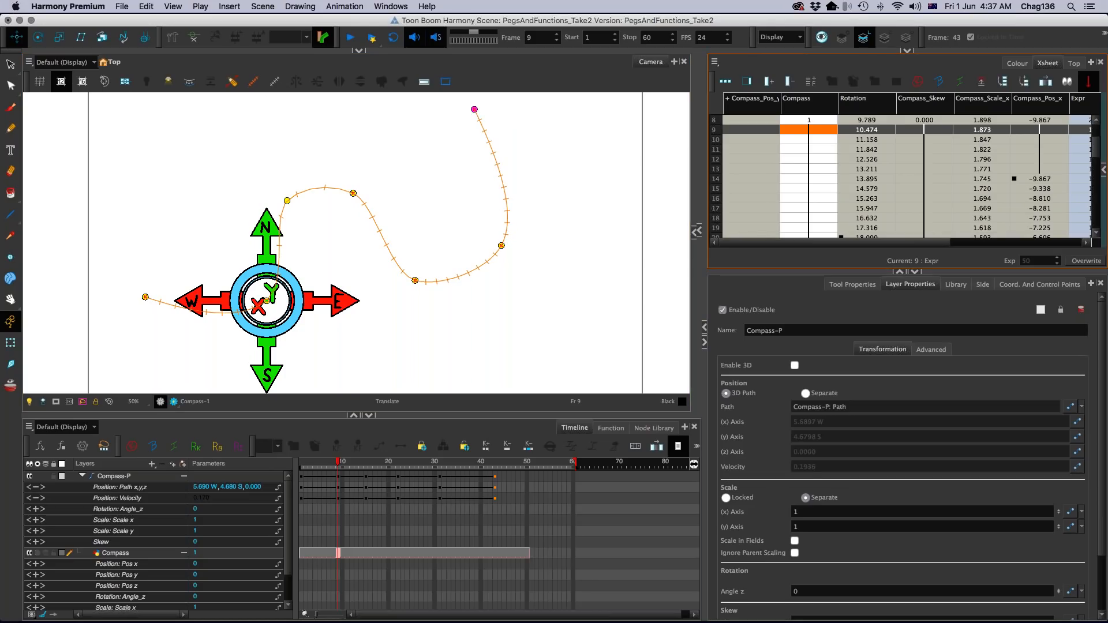
{"action": "left_click_drag", "start_coordinate": [1102, 193], "coordinate": [547, 196]}
{"action": "left_click", "coordinate": [941, 191]}
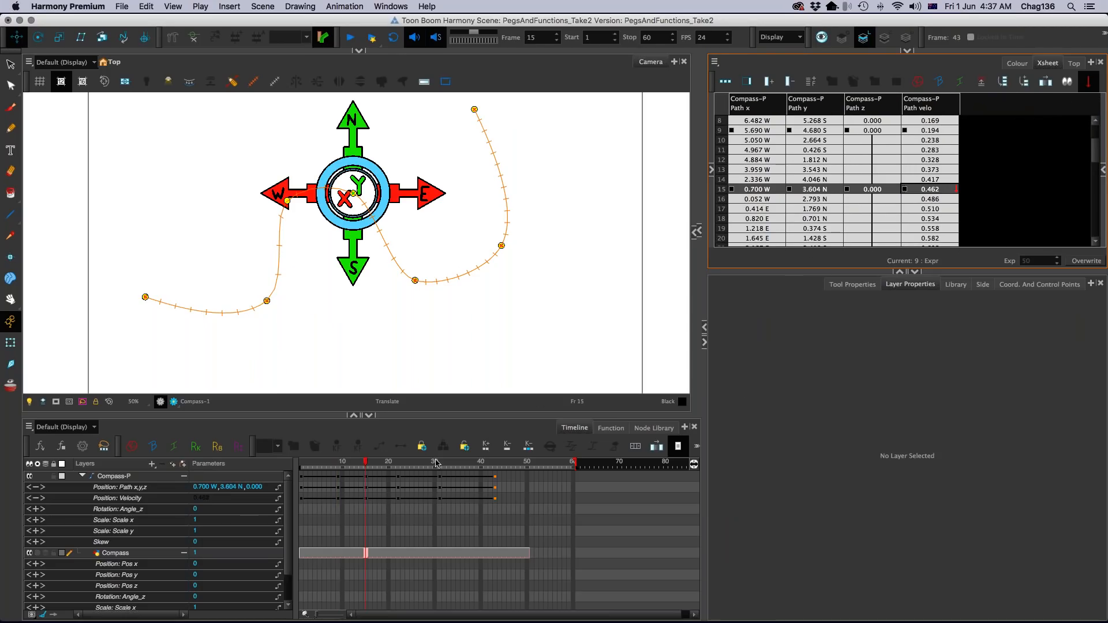
{"action": "left_click", "coordinate": [367, 477]}
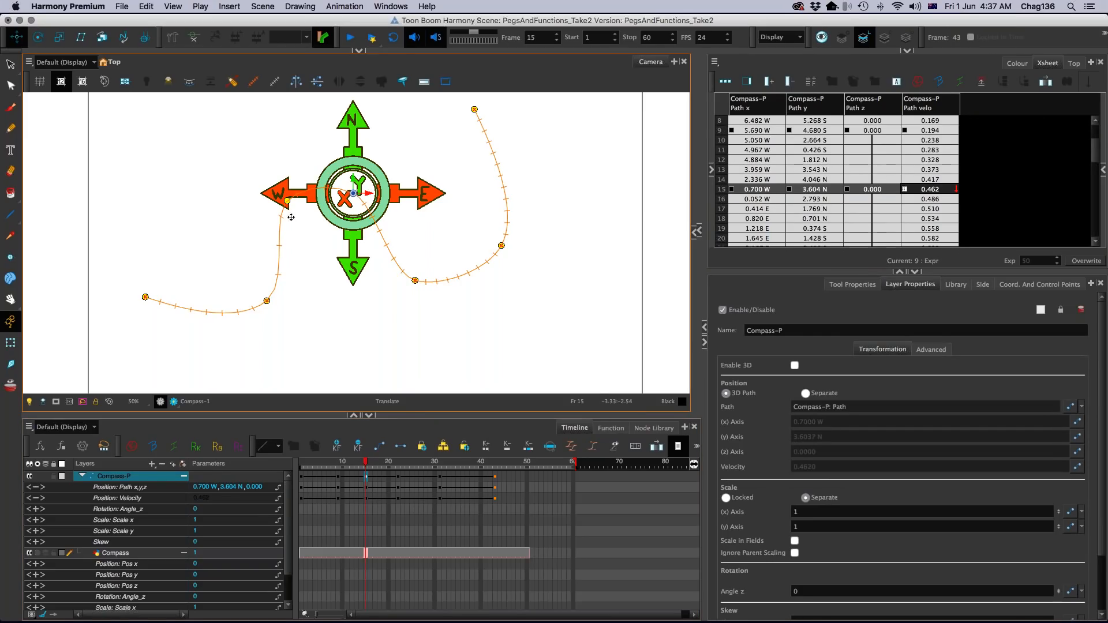
Step: Sharpen the motion path's corner at the frame 9 keyframe by stacking a control point on it
{"action": "left_click_drag", "start_coordinate": [288, 201], "coordinate": [265, 301]}
{"action": "key", "text": "super+z"}
{"action": "key", "text": "p"}
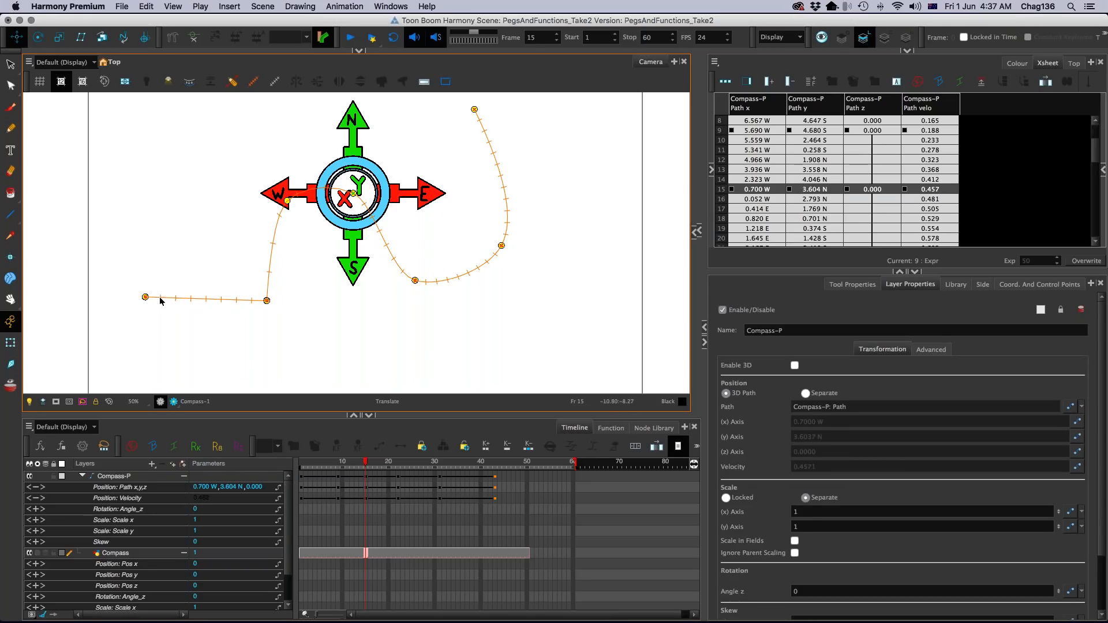
Step: Select the path's frame 22 keyframe point and show its settings in the Coord. And Control Points view
{"action": "left_click", "coordinate": [415, 280]}
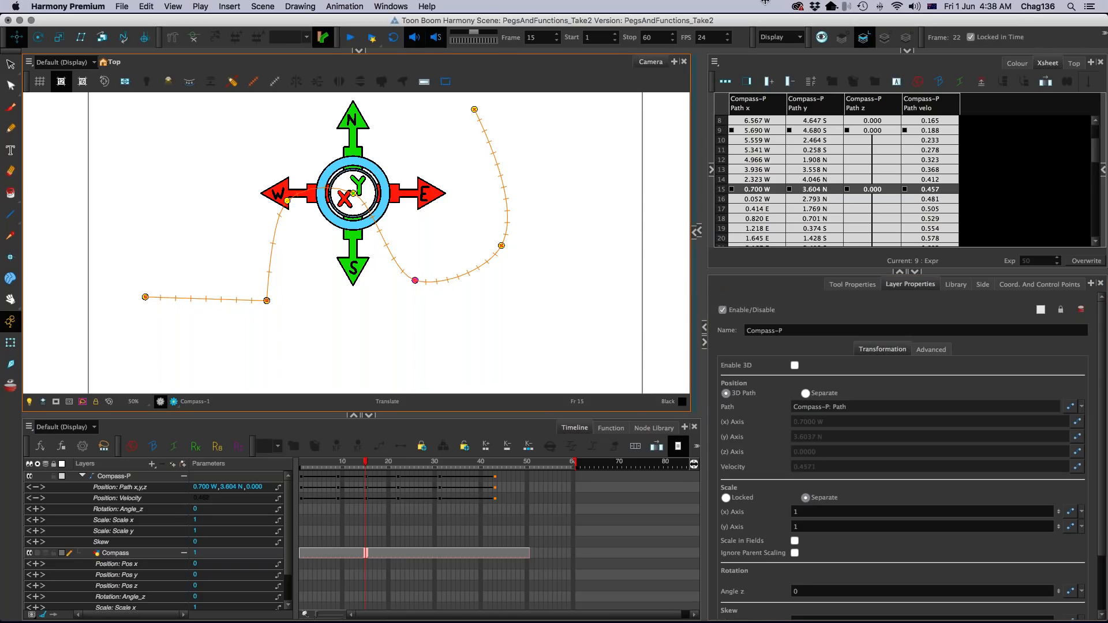
{"action": "left_click", "coordinate": [390, 6]}
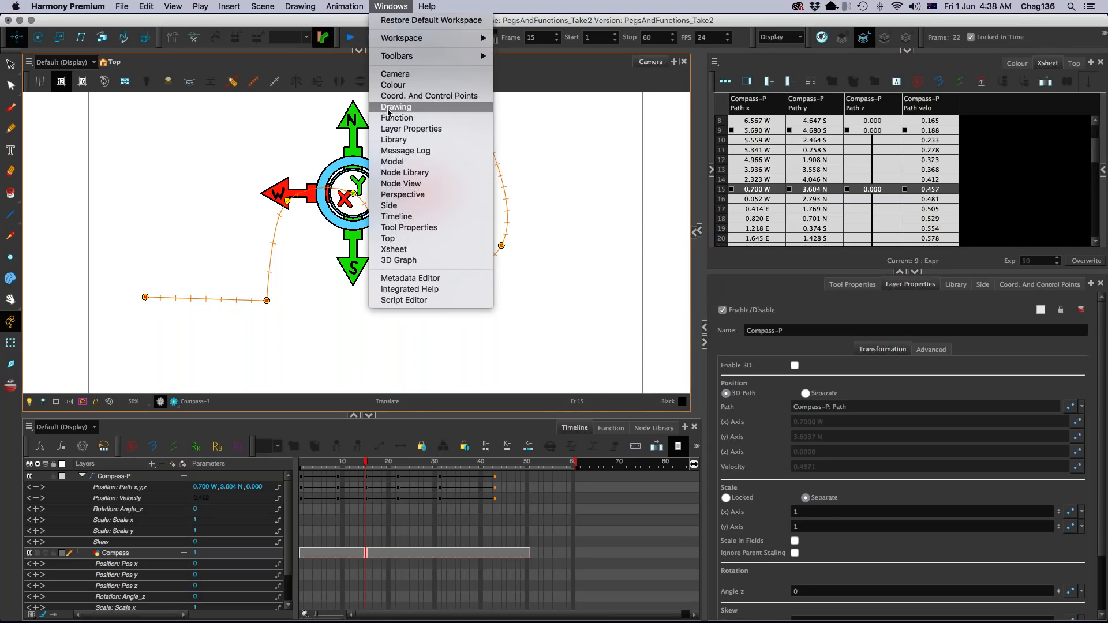
{"action": "left_click", "coordinate": [427, 95]}
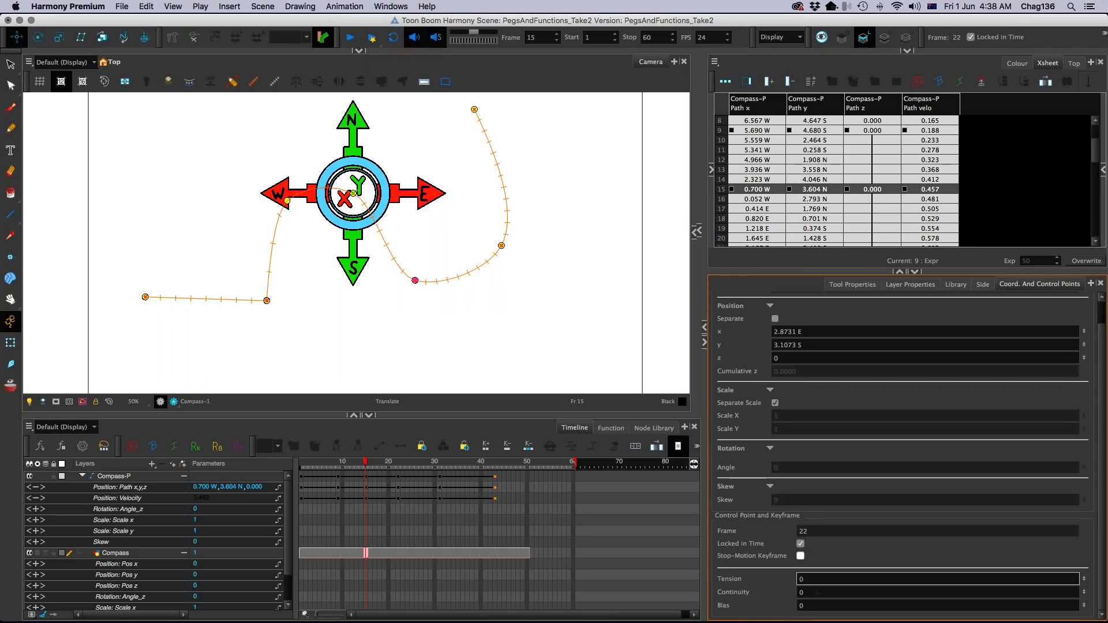
Step: Dock the Control Point toolbar on its own row beneath the main toolbars, and go through its T, C and B fields
{"action": "left_click", "coordinate": [388, 6]}
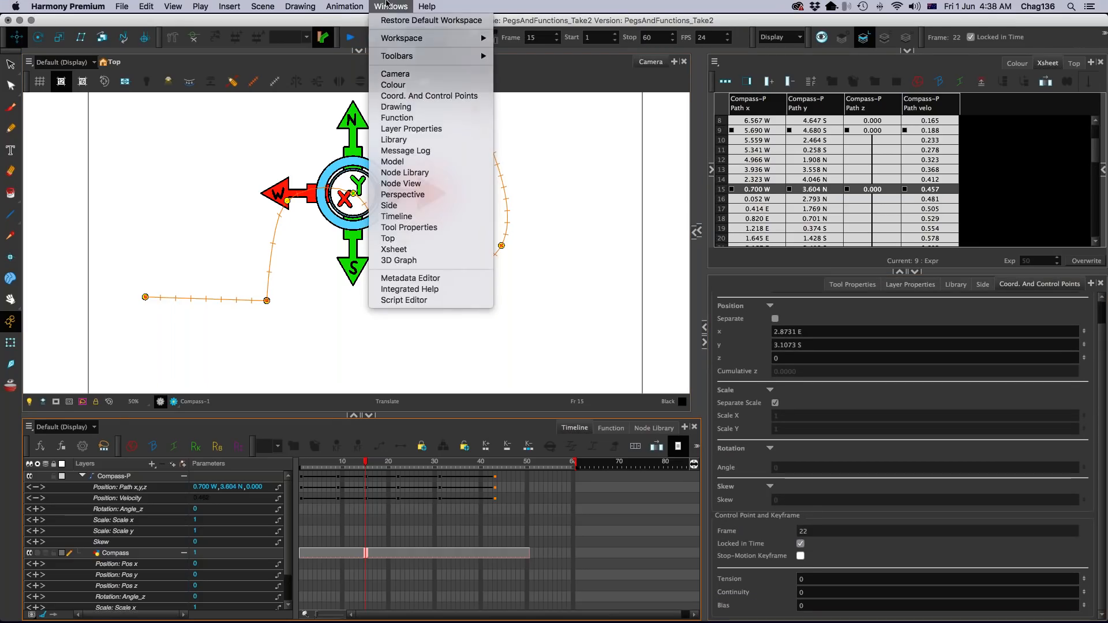
{"action": "left_click", "coordinate": [386, 5]}
{"action": "right_click", "coordinate": [604, 36]}
{"action": "left_click", "coordinate": [1052, 42]}
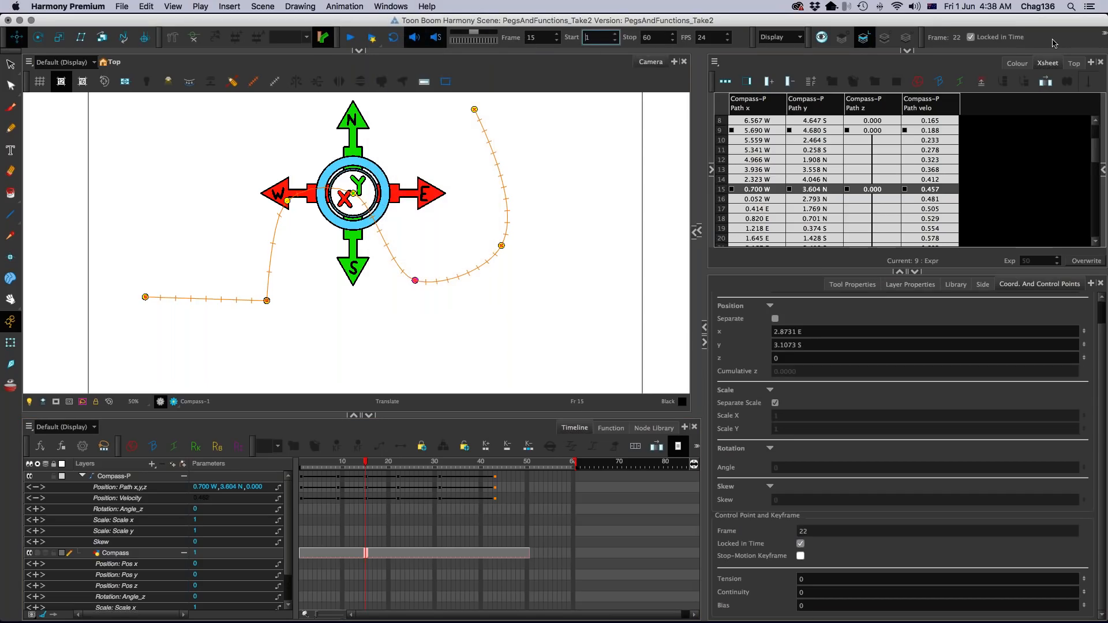
{"action": "right_click", "coordinate": [1053, 43]}
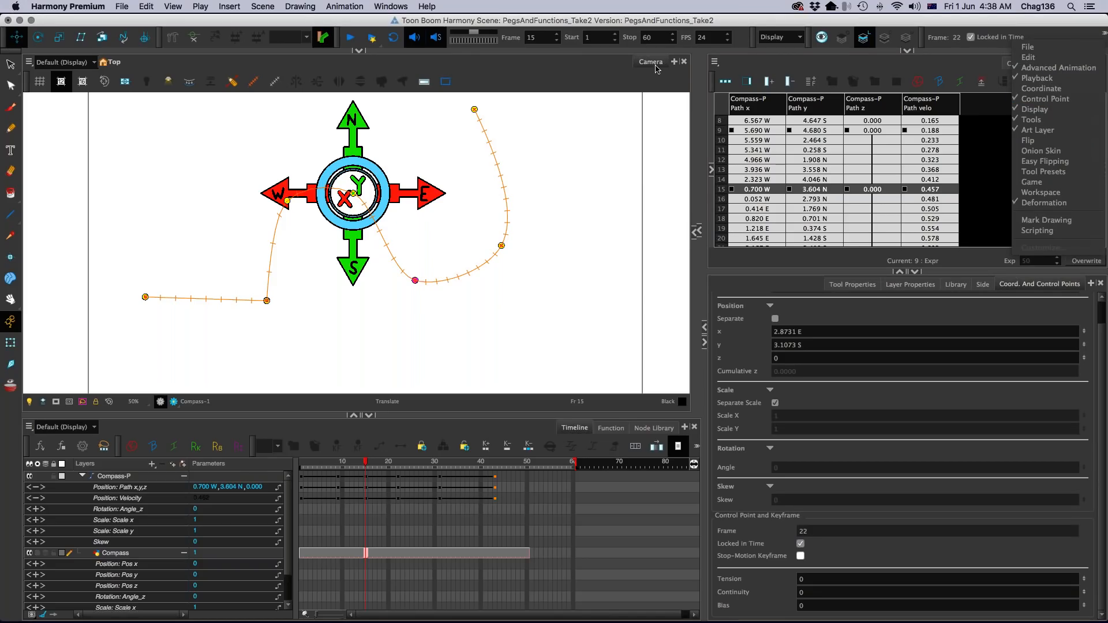
{"action": "left_click", "coordinate": [980, 57]}
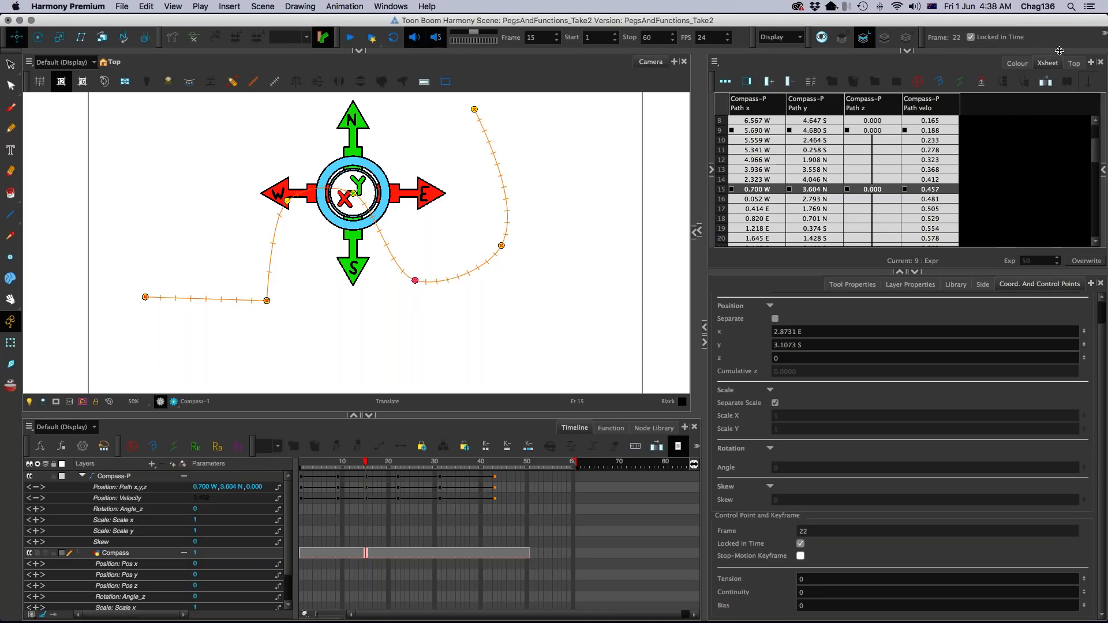
{"action": "left_click_drag", "start_coordinate": [926, 62], "coordinate": [255, 70]}
{"action": "left_click_drag", "start_coordinate": [10, 70], "coordinate": [28, 60]}
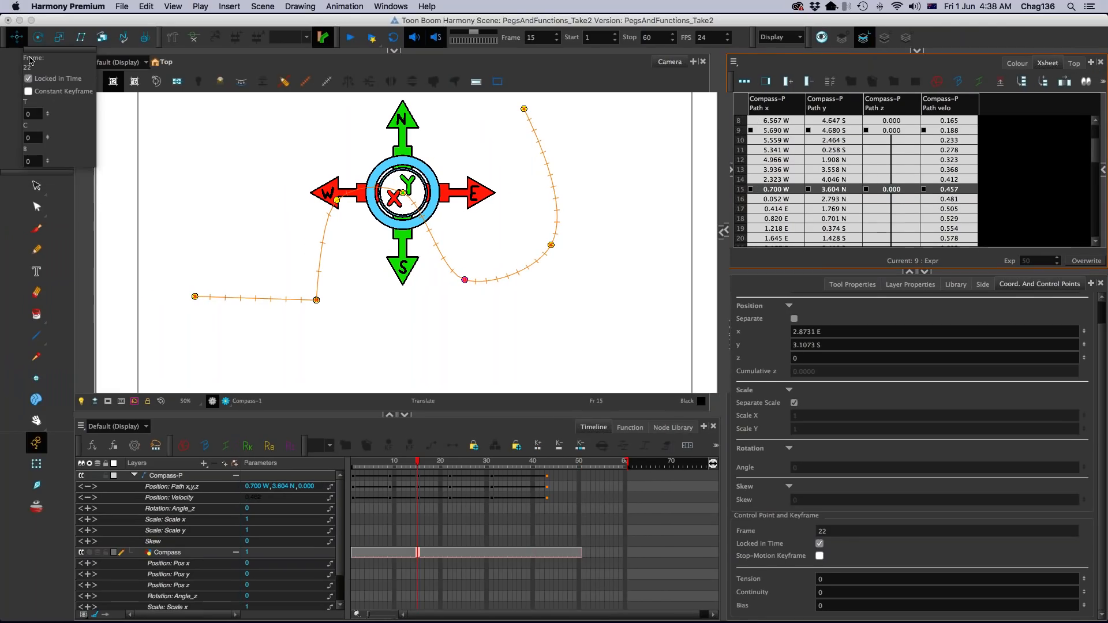
{"action": "left_click_drag", "start_coordinate": [30, 60], "coordinate": [39, 56]}
{"action": "left_click", "coordinate": [204, 57]}
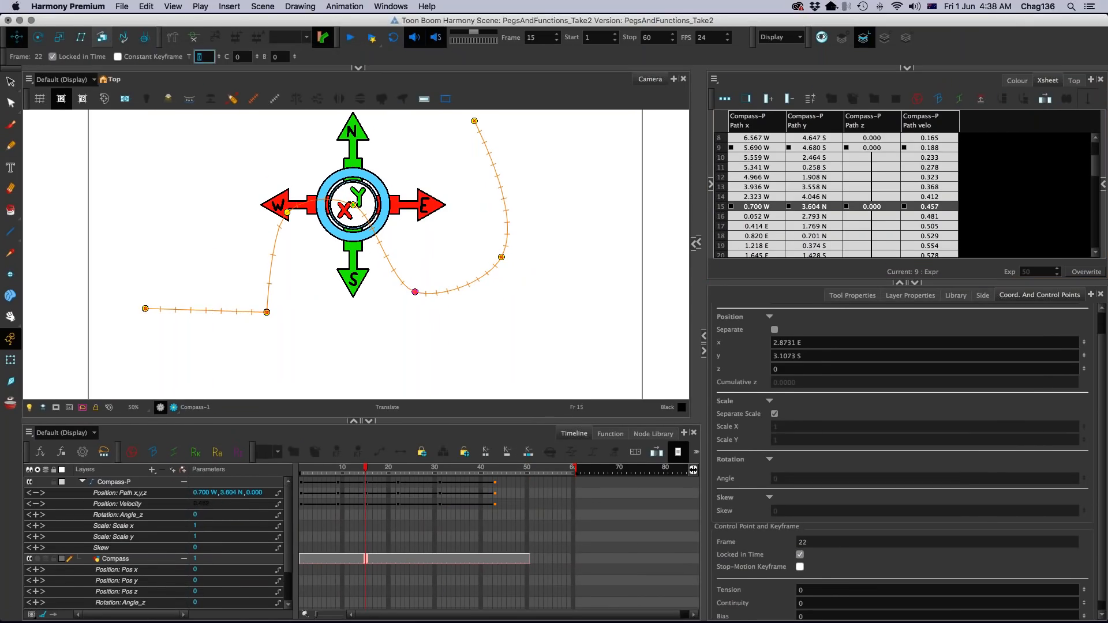
{"action": "key", "text": "Tab"}
{"action": "key", "text": "Tab"}
Step: Try to set tension, continuity and bias to 1 for the Compass-P path in the 3D Path Editor, and close it
{"action": "double_click", "coordinate": [144, 493]}
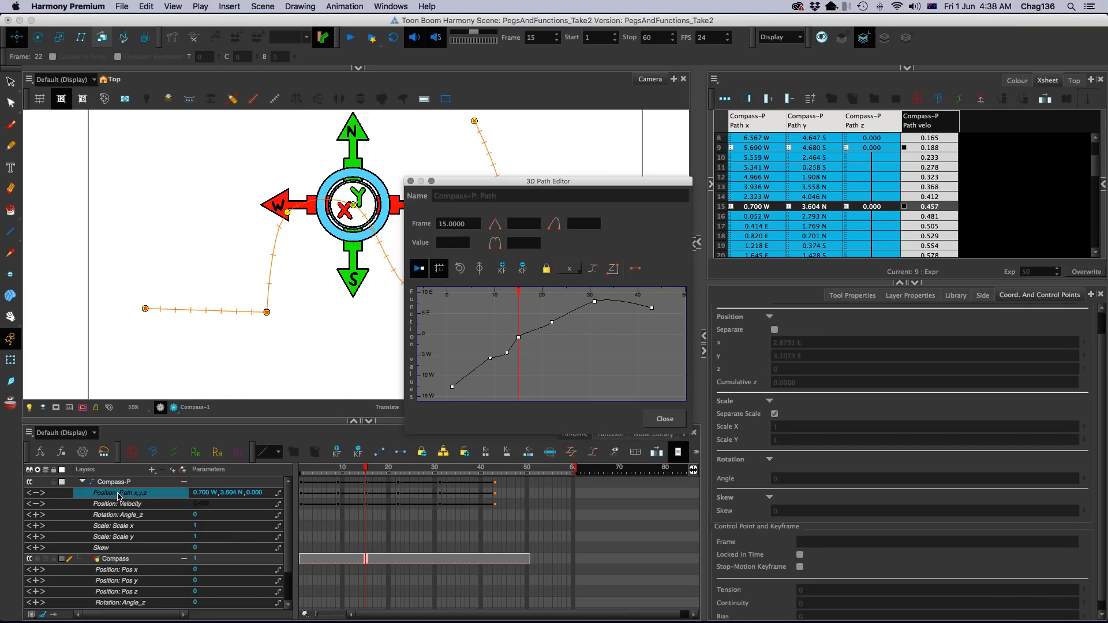
{"action": "left_click", "coordinate": [523, 224]}
{"action": "type", "text": "1"}
{"action": "left_click", "coordinate": [517, 243]}
{"action": "type", "text": "1"}
{"action": "left_click", "coordinate": [578, 224]}
{"action": "type", "text": "1"}
{"action": "left_click", "coordinate": [510, 227]}
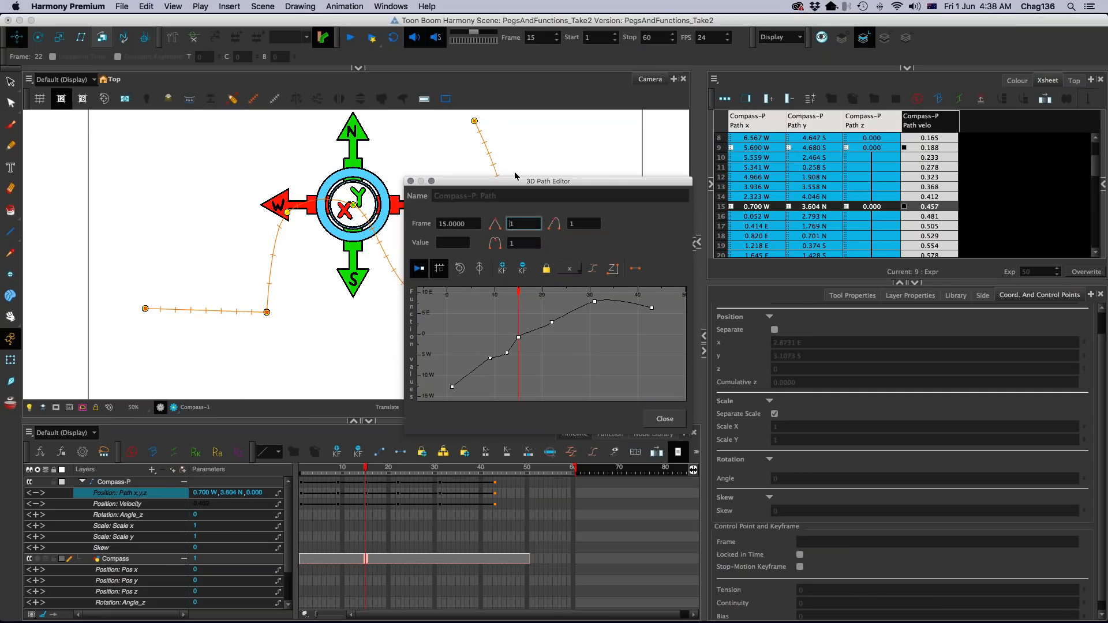
{"action": "left_click_drag", "start_coordinate": [516, 176], "coordinate": [644, 164]}
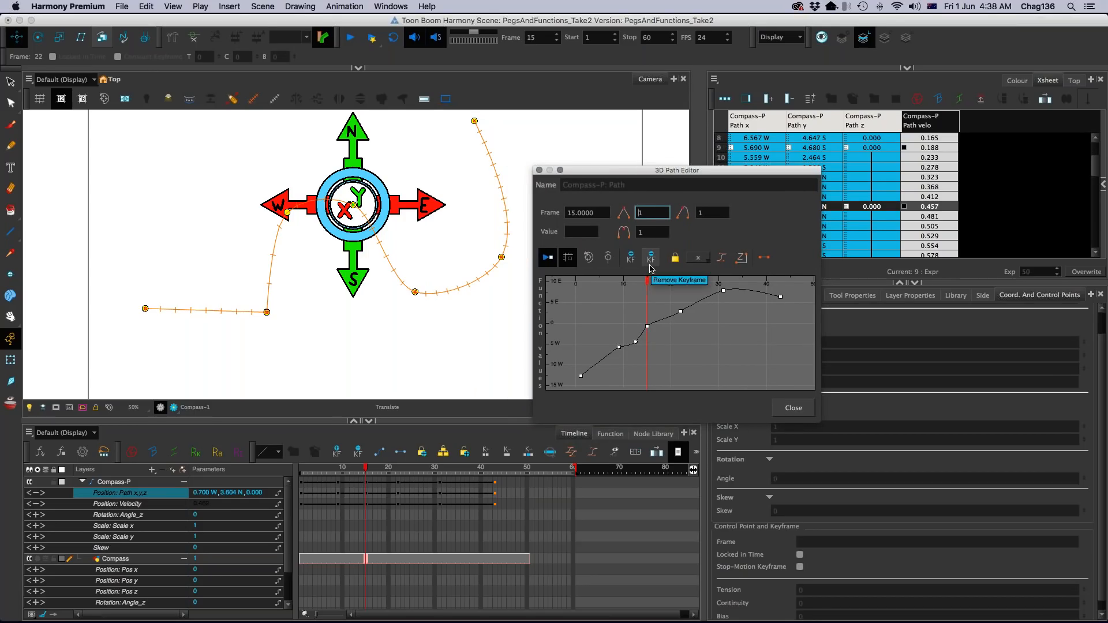
{"action": "double_click", "coordinate": [640, 213]}
{"action": "left_click", "coordinate": [793, 408]}
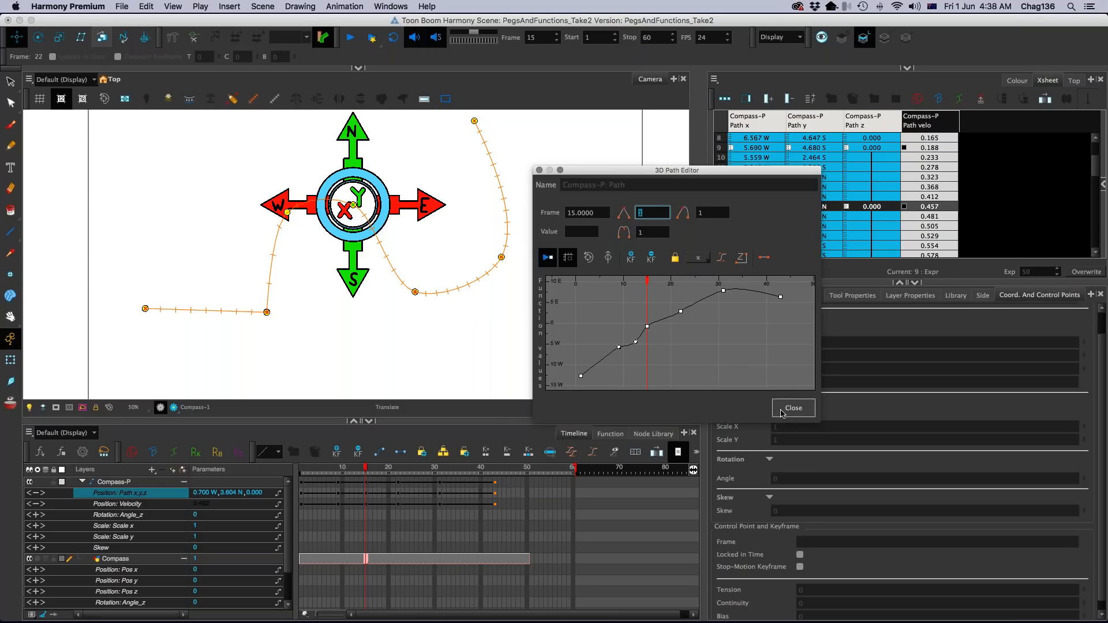
Step: Select the path's frame 15 keyframe point and set its tension to 1
{"action": "left_click", "coordinate": [354, 206]}
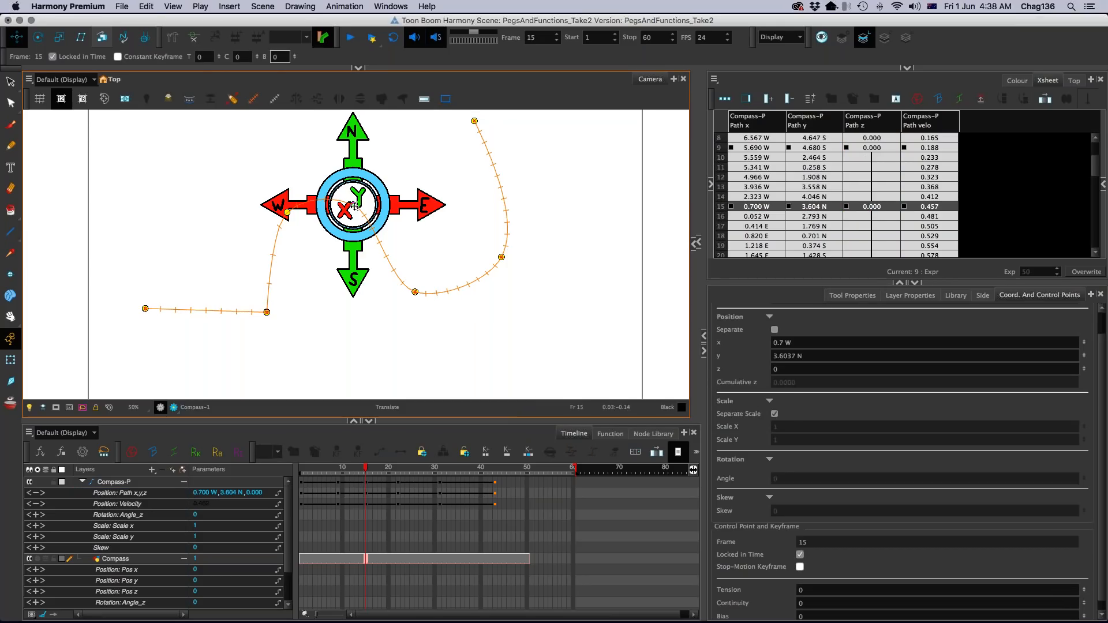
{"action": "left_click_drag", "start_coordinate": [202, 54], "coordinate": [187, 52]}
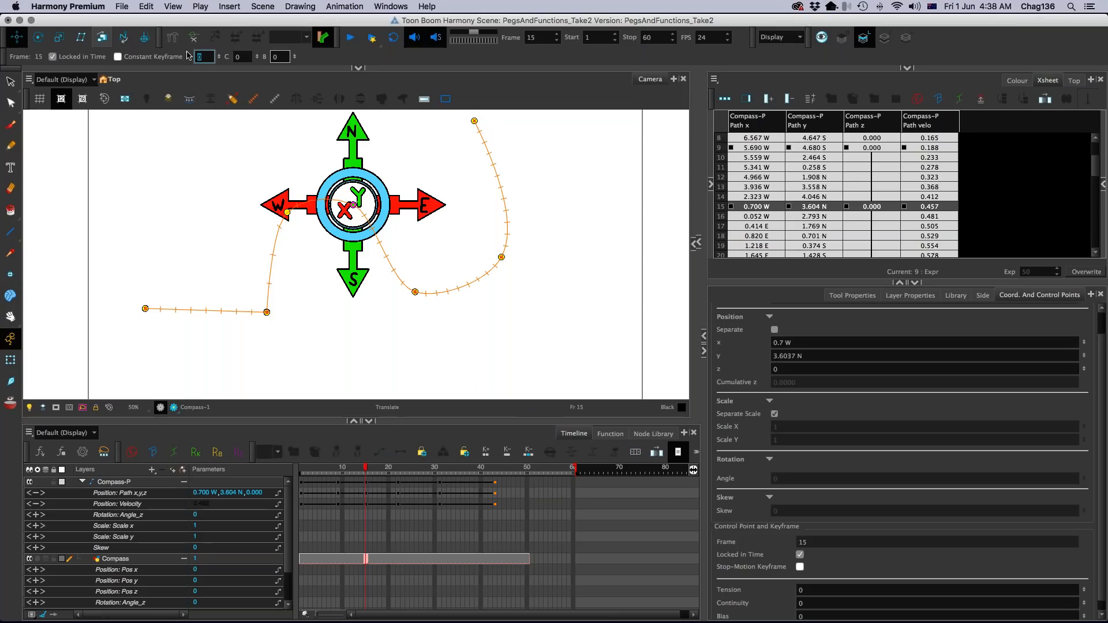
{"action": "type", "text": "1"}
{"action": "key", "text": "Return"}
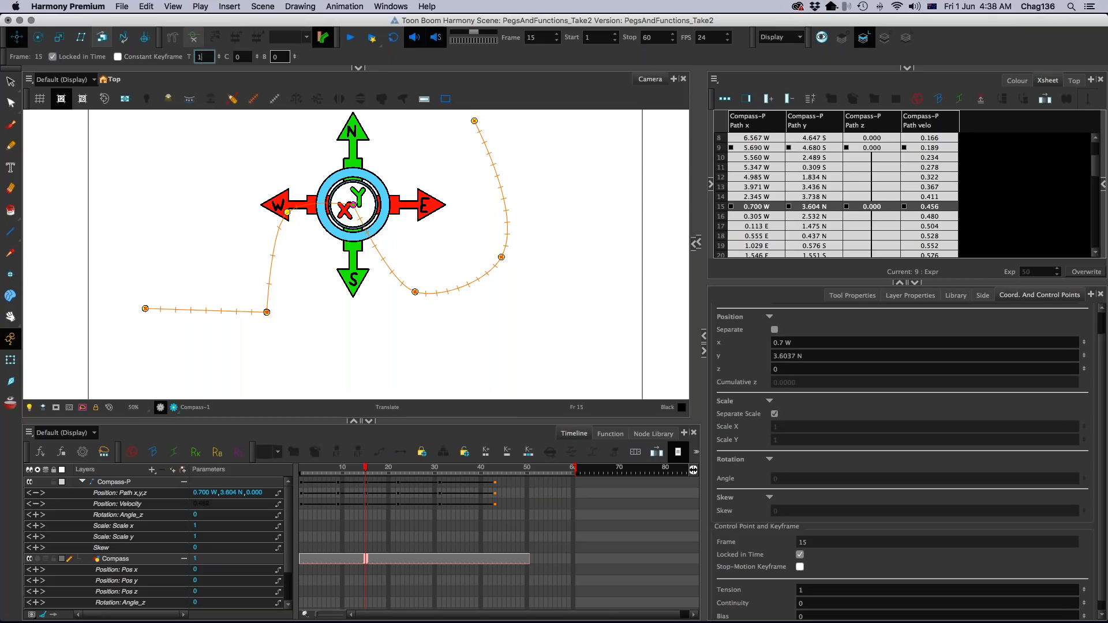
Step: Try a tension of -1 on the frame 15 keyframe point, and reset the tension to 0
{"action": "left_click", "coordinate": [214, 77]}
{"action": "left_click", "coordinate": [203, 56]}
{"action": "type", "text": "-1"}
{"action": "key", "text": "Return"}
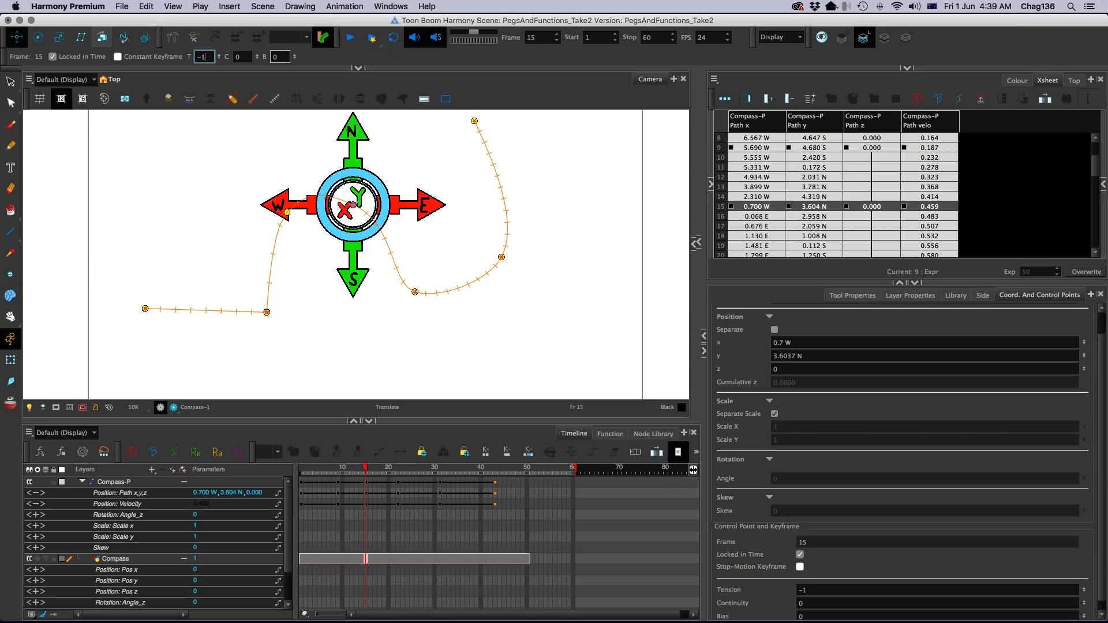
{"action": "type", "text": "0"}
{"action": "key", "text": "Return"}
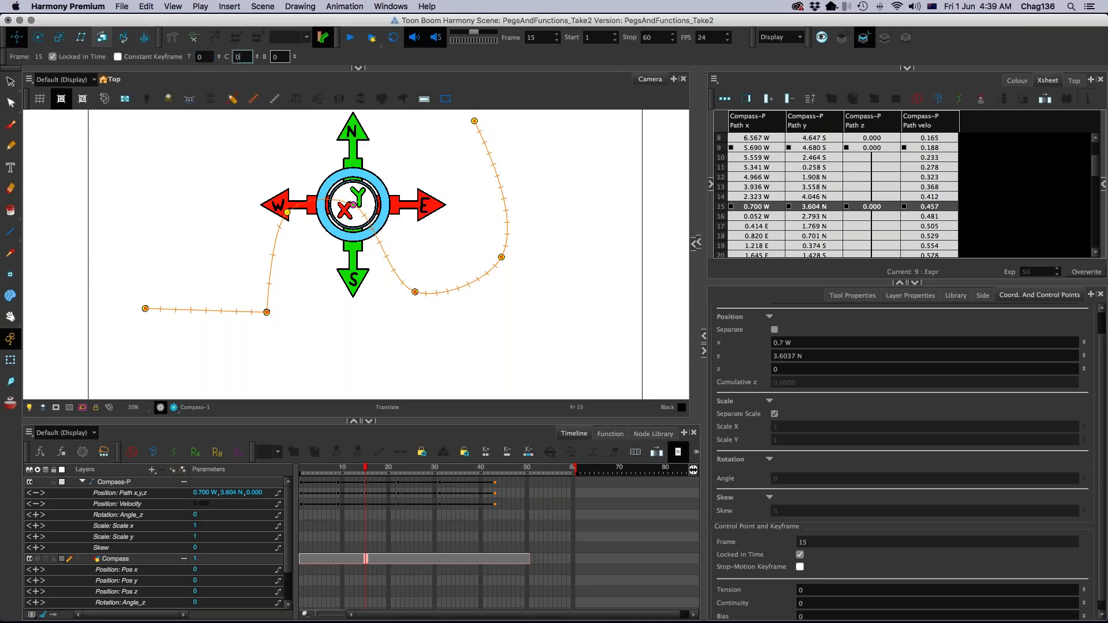
Step: Try a continuity of -1 on the frame 15 keyframe point, and set the continuity to 1
{"action": "left_click", "coordinate": [236, 56]}
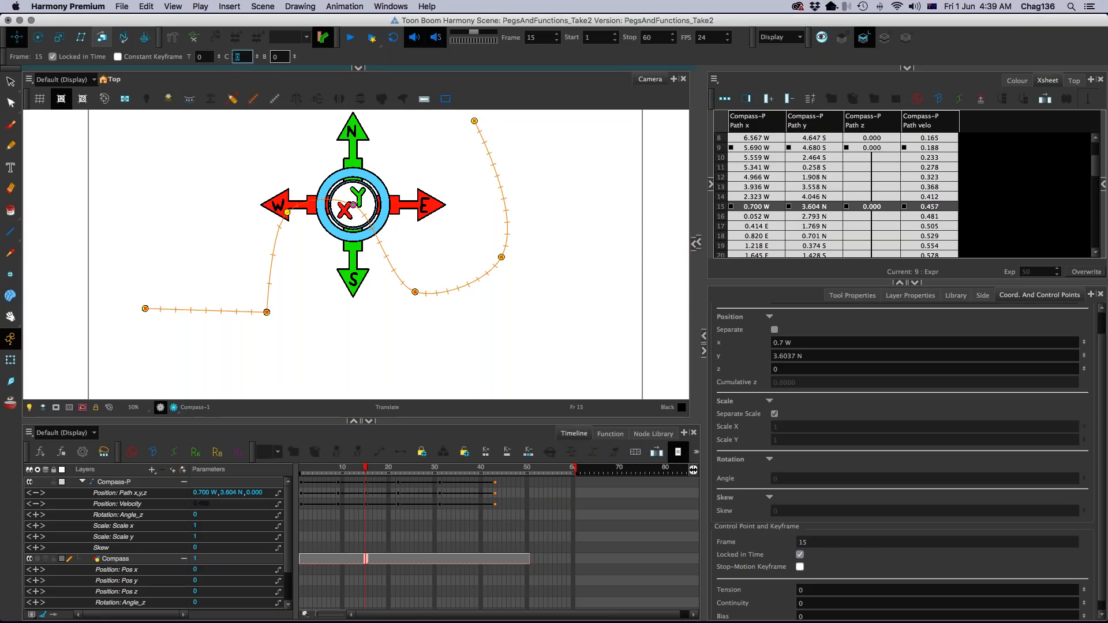
{"action": "key", "text": "Return"}
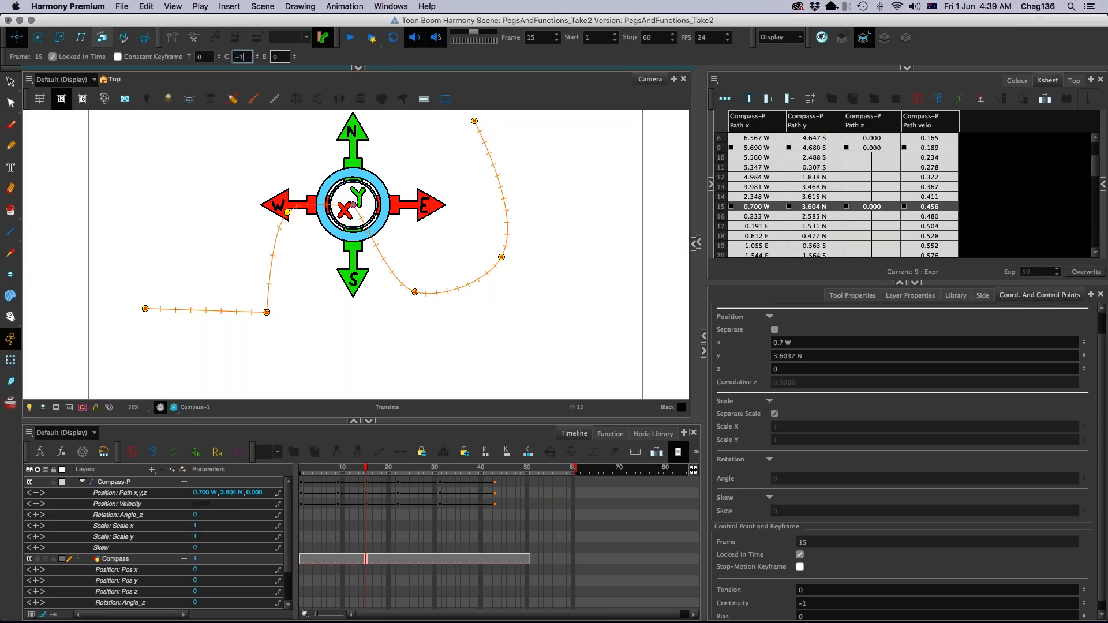
{"action": "key", "text": "Return"}
Step: Examine up close how the motion path passes through the frame 15 keyframe point
{"action": "key", "text": "2"}
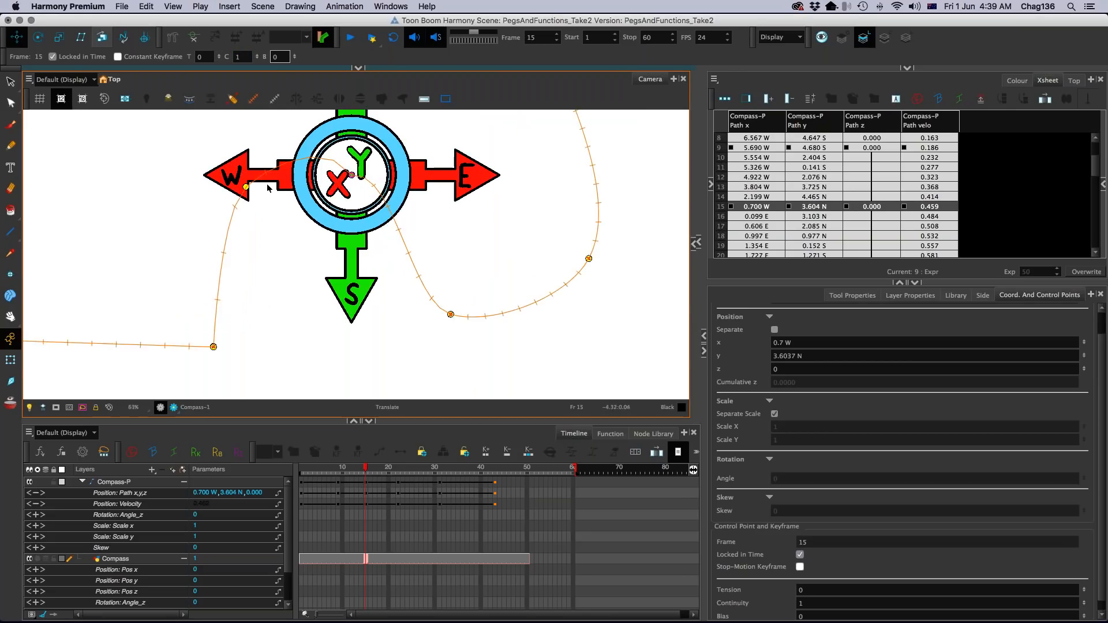
{"action": "key", "text": "2"}
{"action": "key", "text": "2"}
{"action": "key", "text": "2"}
{"action": "key", "text": "2"}
{"action": "key", "text": "2"}
{"action": "left_click_drag", "start_coordinate": [294, 250], "coordinate": [296, 312]}
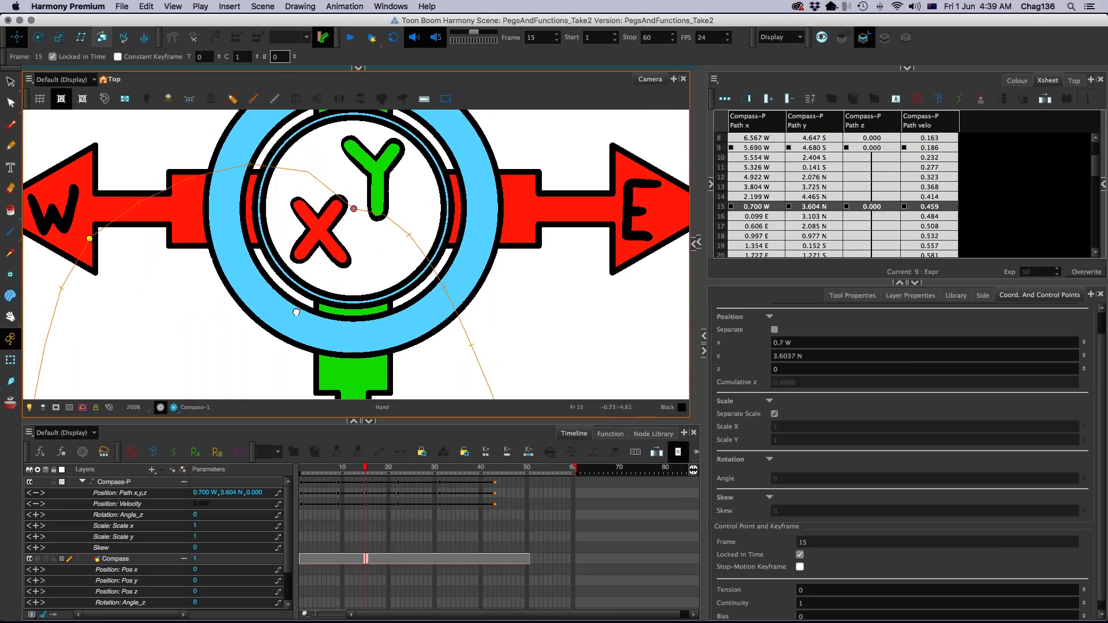
{"action": "key", "text": "1"}
{"action": "key", "text": "1"}
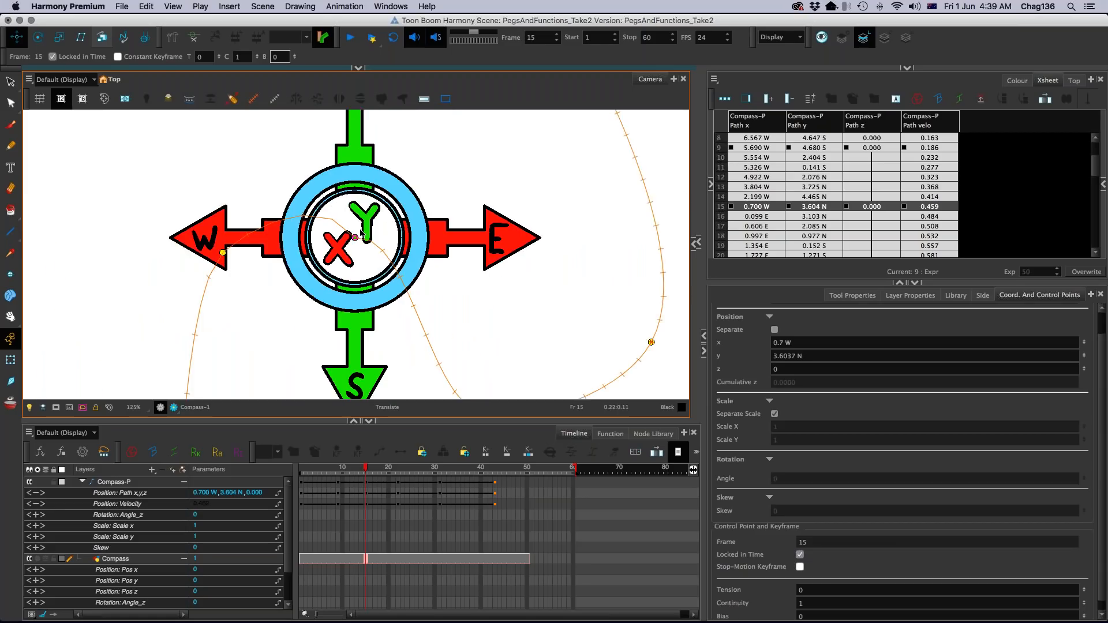
Step: Reset the continuity of the frame 15 keyframe point to 0
{"action": "key", "text": "1"}
{"action": "key", "text": "1"}
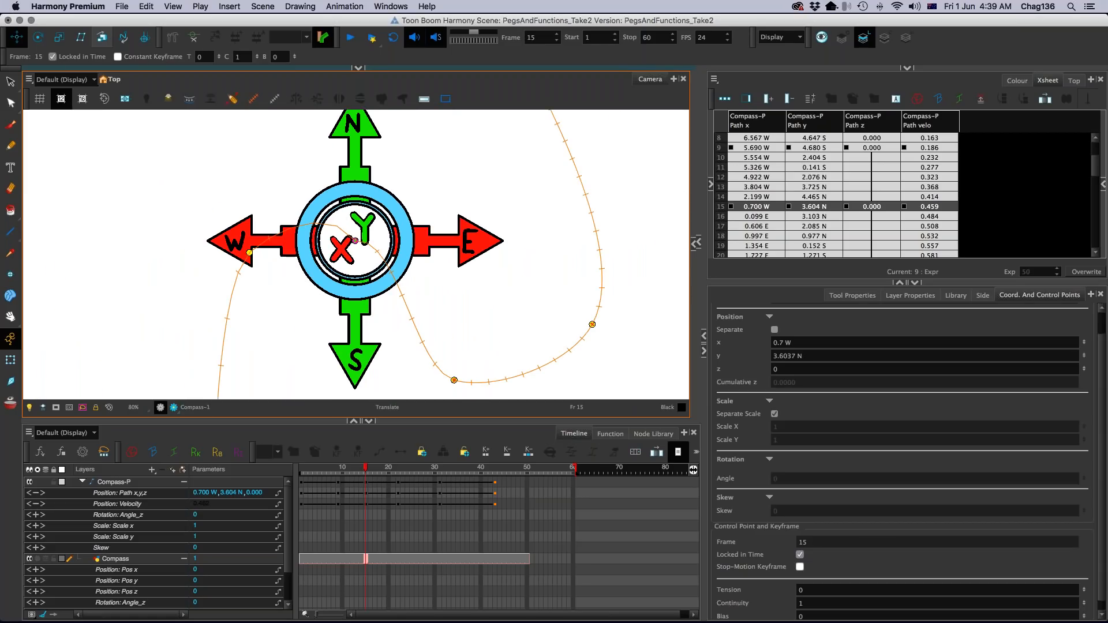
{"action": "left_click", "coordinate": [242, 57]}
{"action": "key", "text": "Return"}
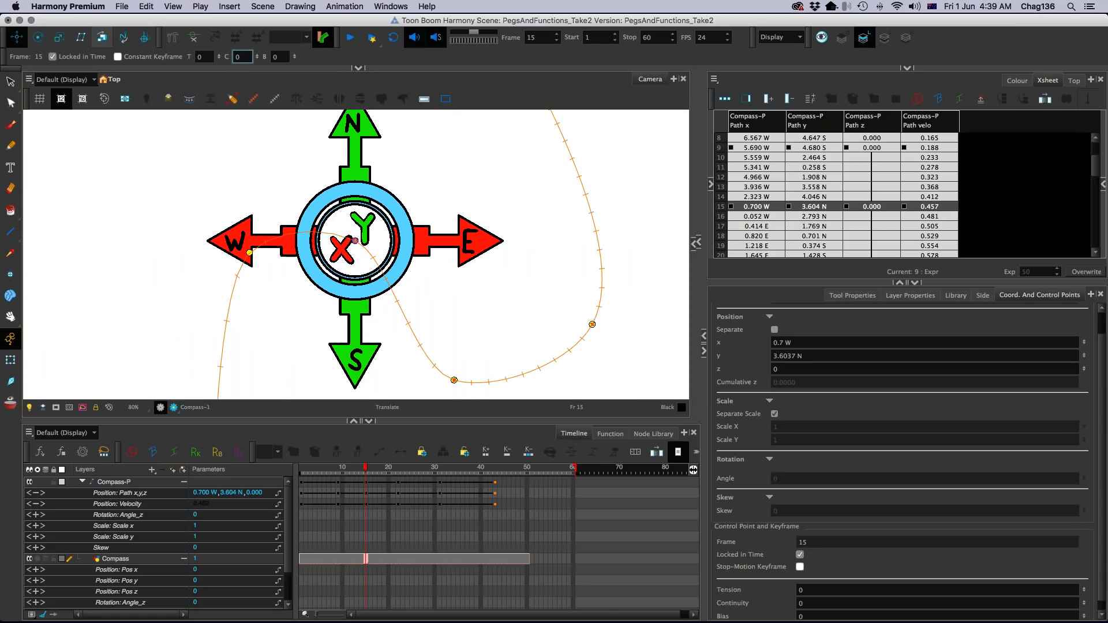
{"action": "left_click", "coordinate": [280, 56]}
{"action": "key", "text": "Return"}
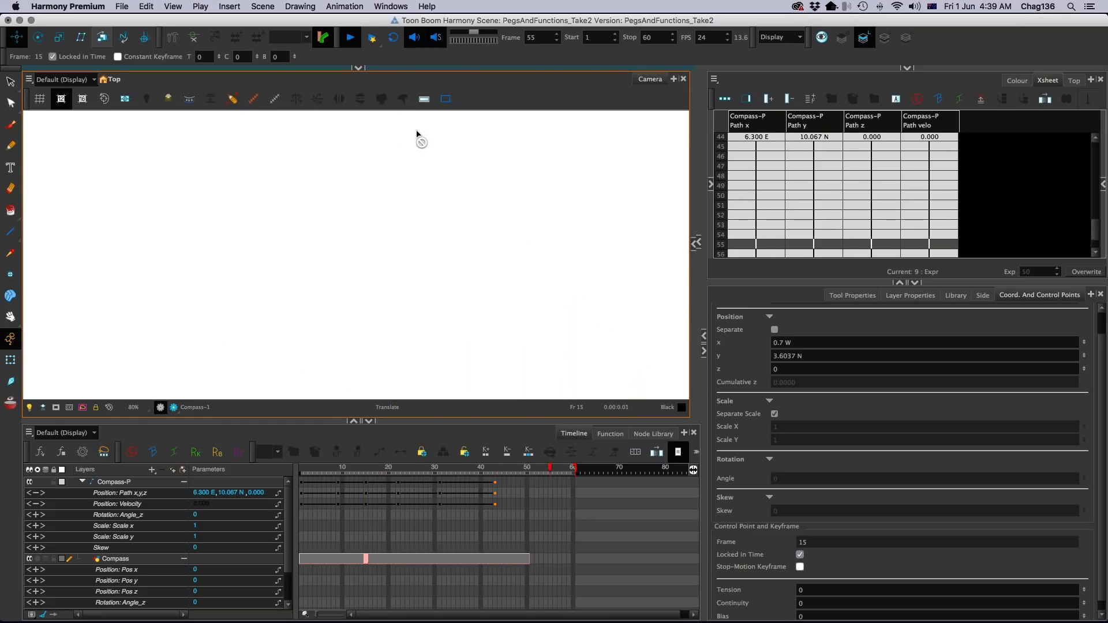
Step: Move to frame 7, try bias values of 1 and -1 on the frame 15 keyframe point, and reset the bias to 0
{"action": "left_click", "coordinate": [311, 471]}
{"action": "left_click_drag", "start_coordinate": [357, 469], "coordinate": [329, 471]}
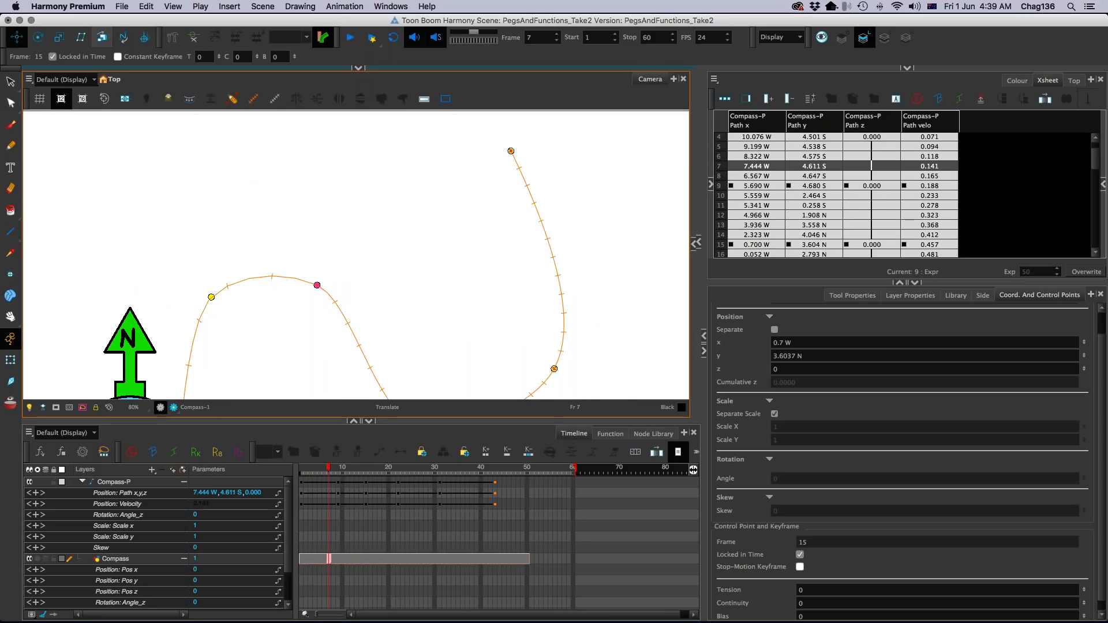
{"action": "double_click", "coordinate": [278, 56]}
{"action": "type", "text": "1"}
{"action": "key", "text": "Return"}
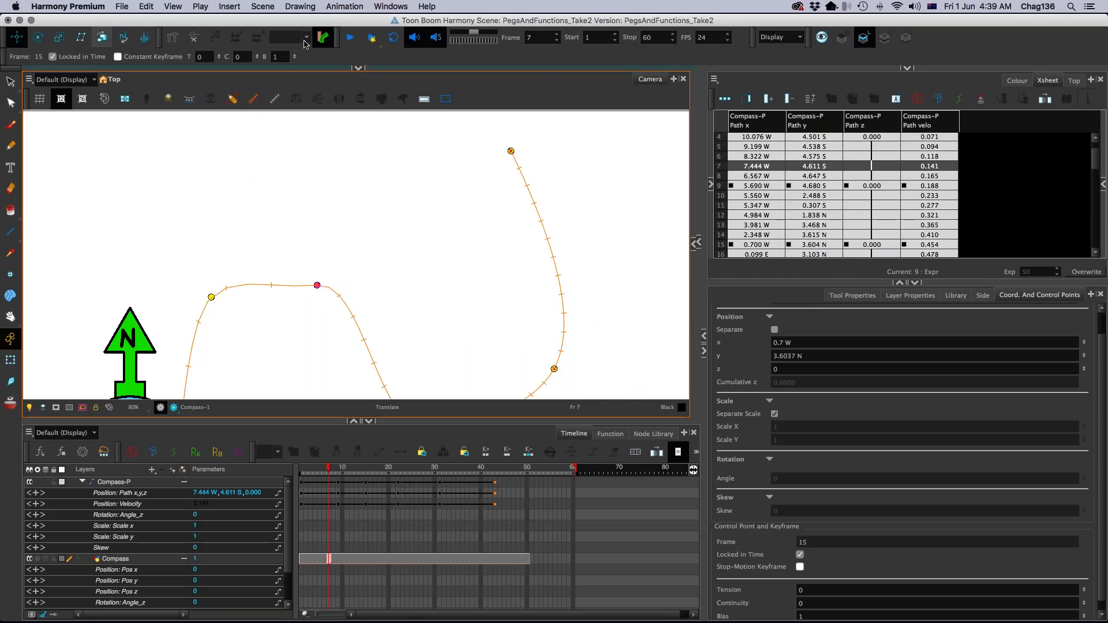
{"action": "double_click", "coordinate": [281, 56]}
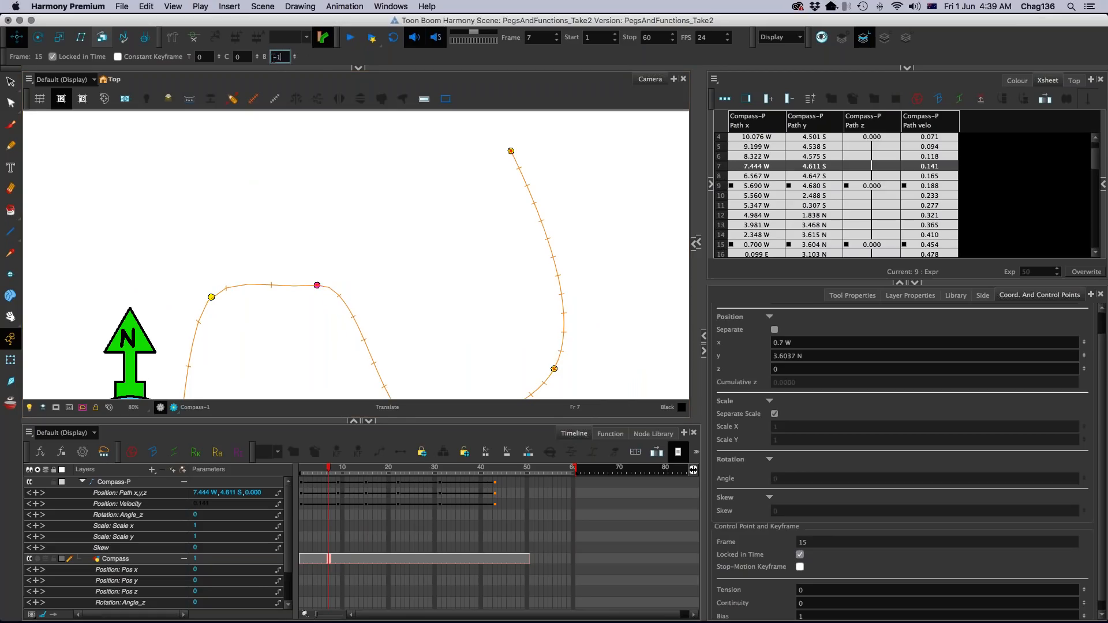
{"action": "type", "text": "-1"}
{"action": "key", "text": "Return"}
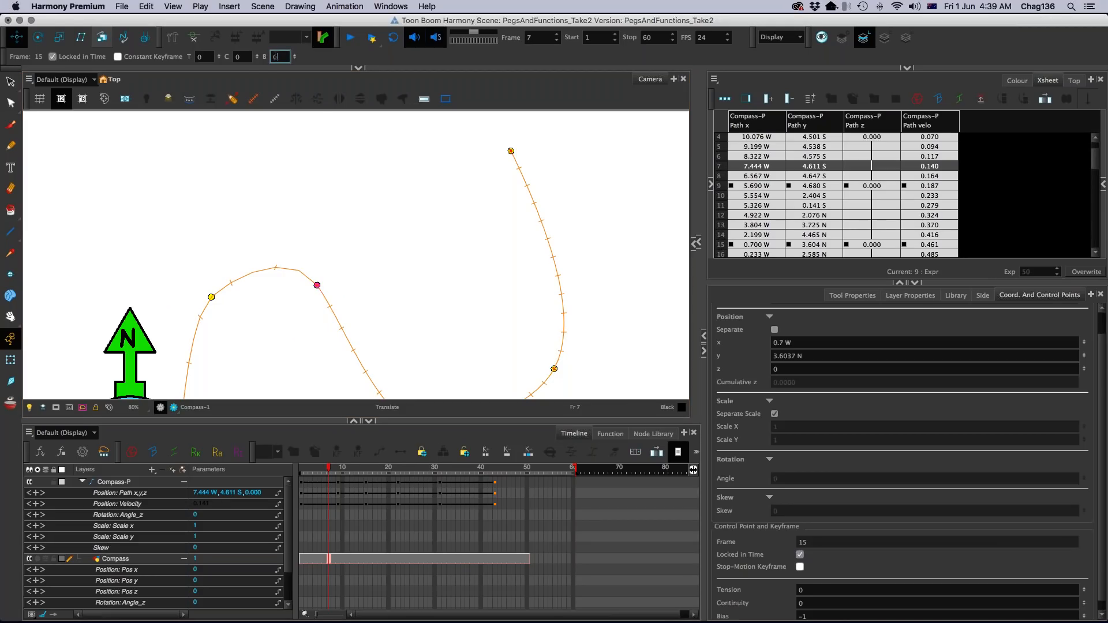
{"action": "key", "text": "Return"}
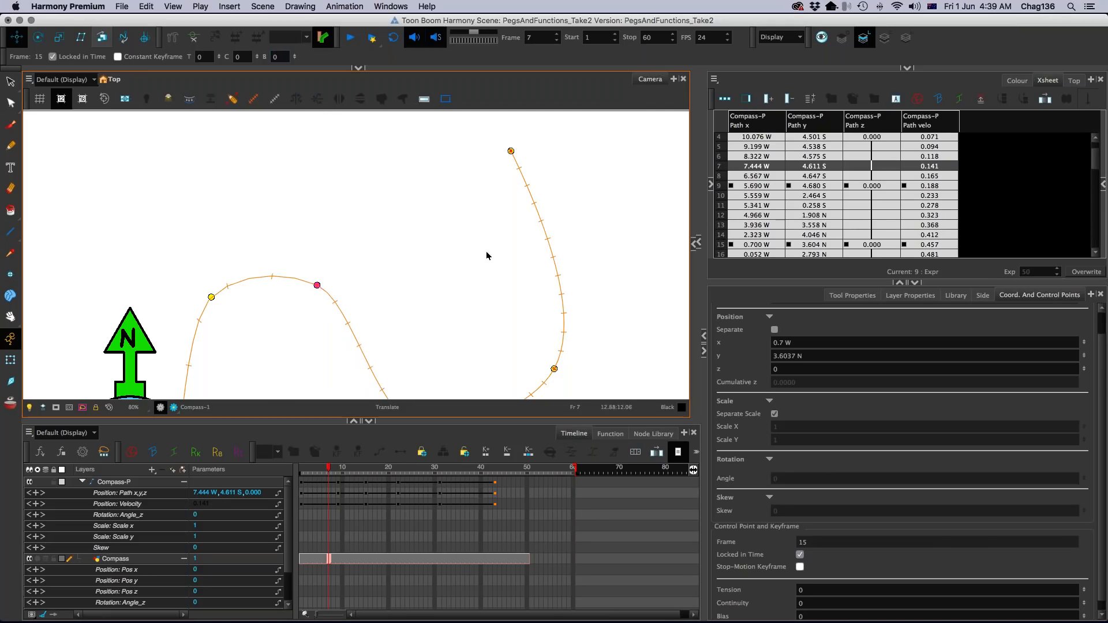
Step: Reshape the path by moving the frame 22 keyframe point to about 2.75 E, 0.28 N and the frame 31 point to about 8.00 E, 2.49 N
{"action": "scroll", "coordinate": [358, 299], "scroll_direction": "down", "scroll_amount": 4}
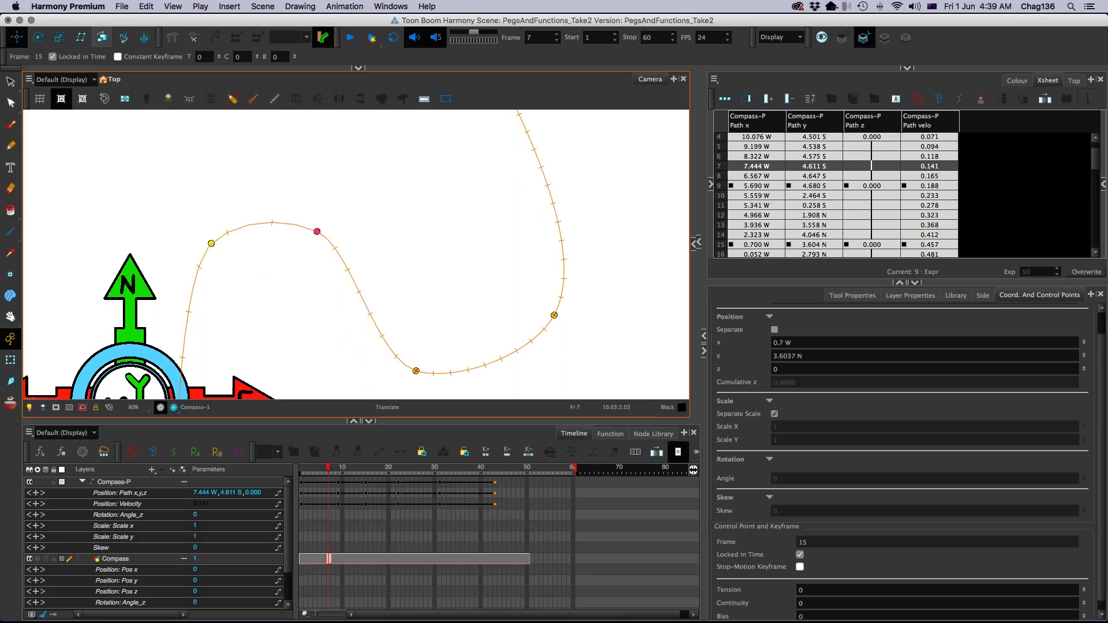
{"action": "left_click_drag", "start_coordinate": [417, 364], "coordinate": [420, 296]}
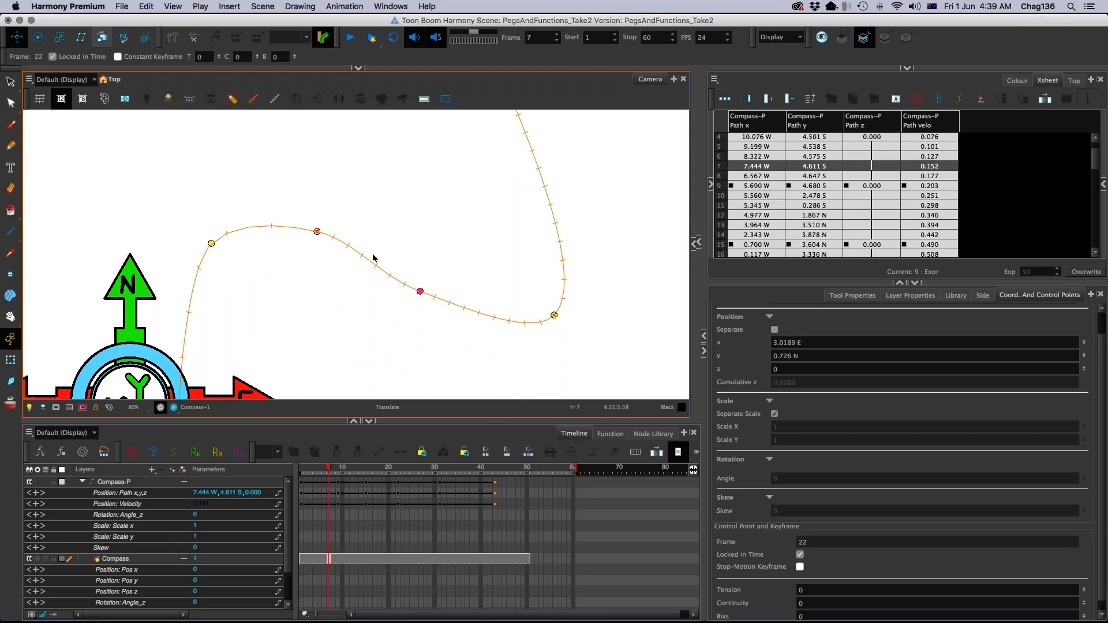
{"action": "scroll", "coordinate": [448, 292], "scroll_direction": "up", "scroll_amount": 3}
{"action": "left_click_drag", "start_coordinate": [554, 356], "coordinate": [539, 322]}
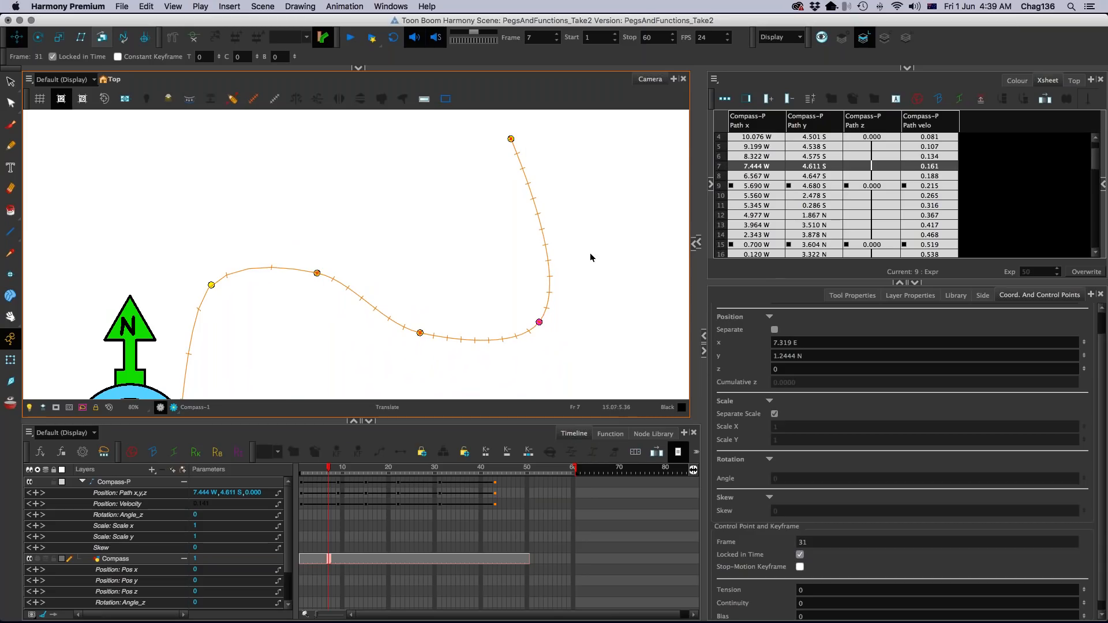
{"action": "left_click_drag", "start_coordinate": [539, 322], "coordinate": [532, 274]}
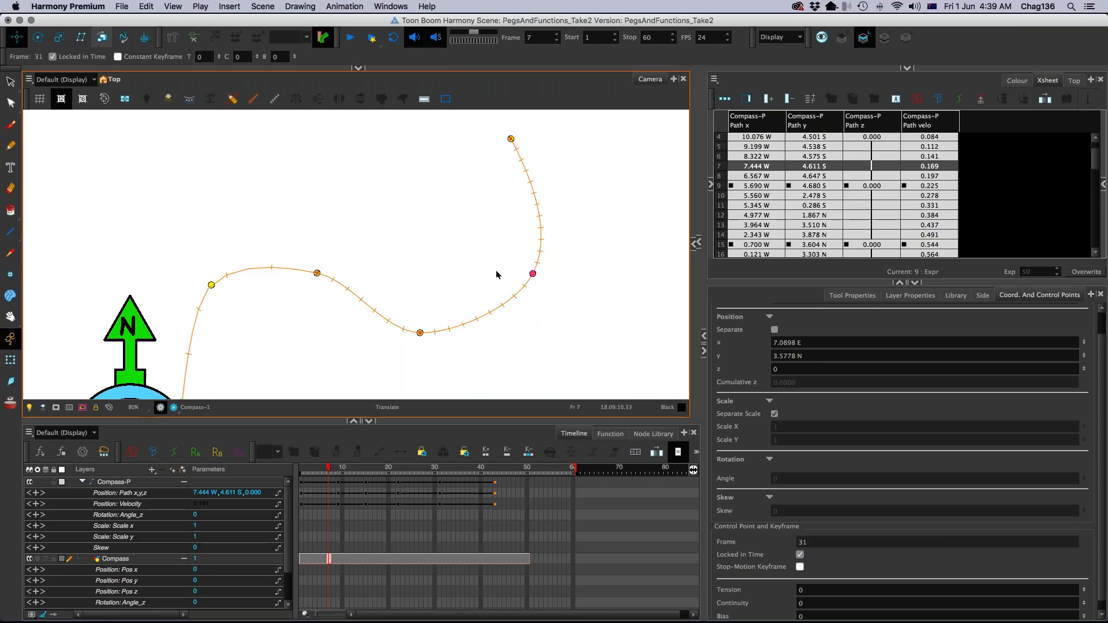
{"action": "left_click_drag", "start_coordinate": [533, 273], "coordinate": [545, 315]}
{"action": "key", "text": "2"}
{"action": "key", "text": "2"}
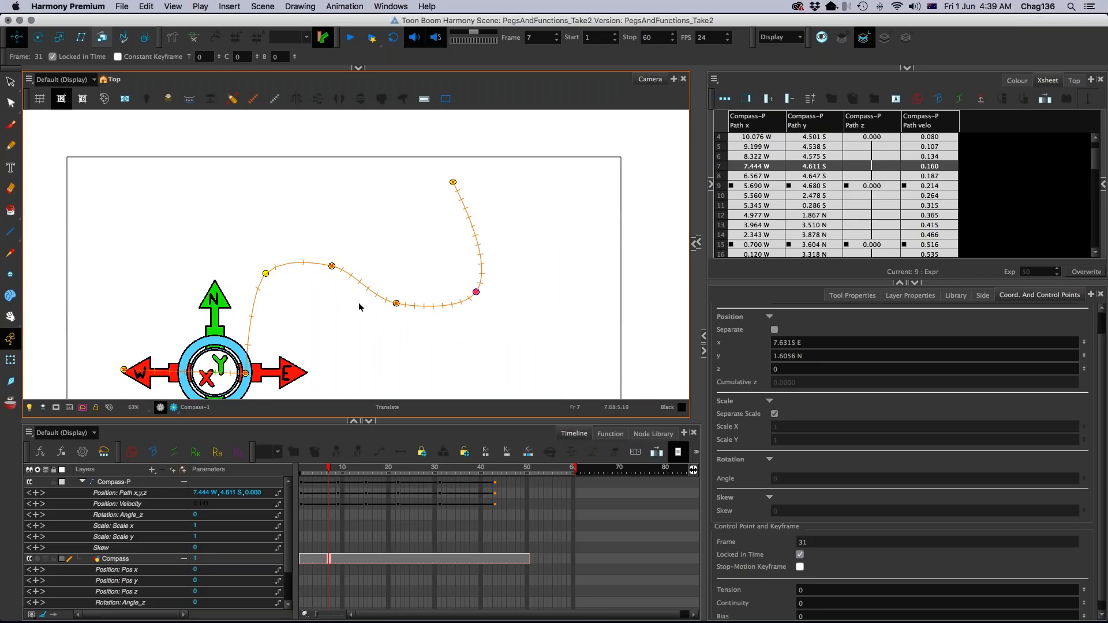
{"action": "left_click_drag", "start_coordinate": [395, 302], "coordinate": [385, 310]}
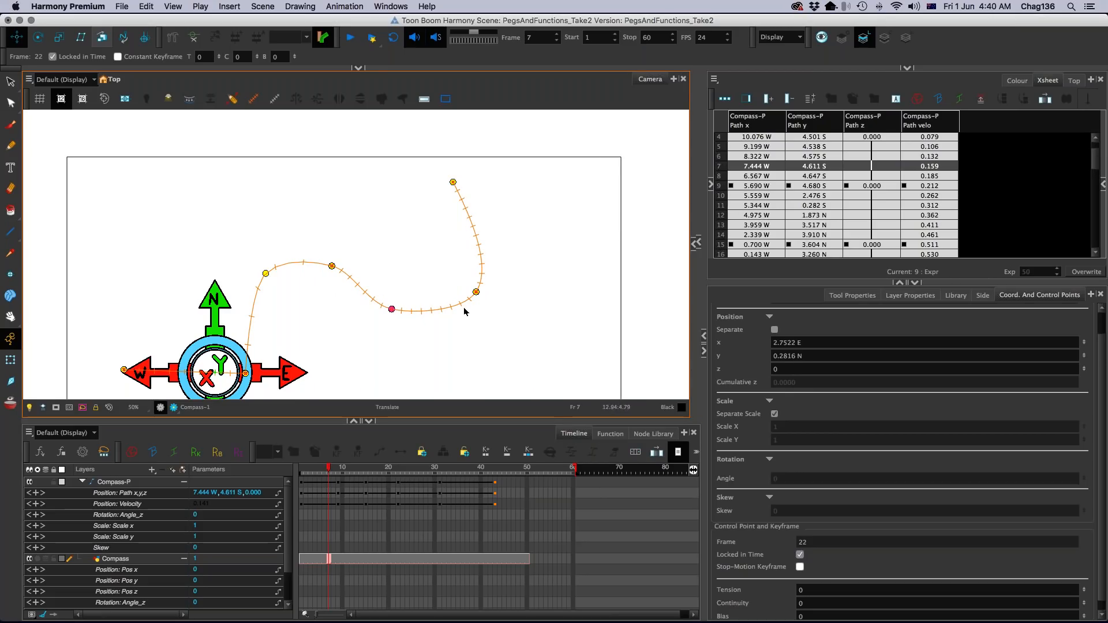
{"action": "left_click_drag", "start_coordinate": [476, 291], "coordinate": [483, 281]}
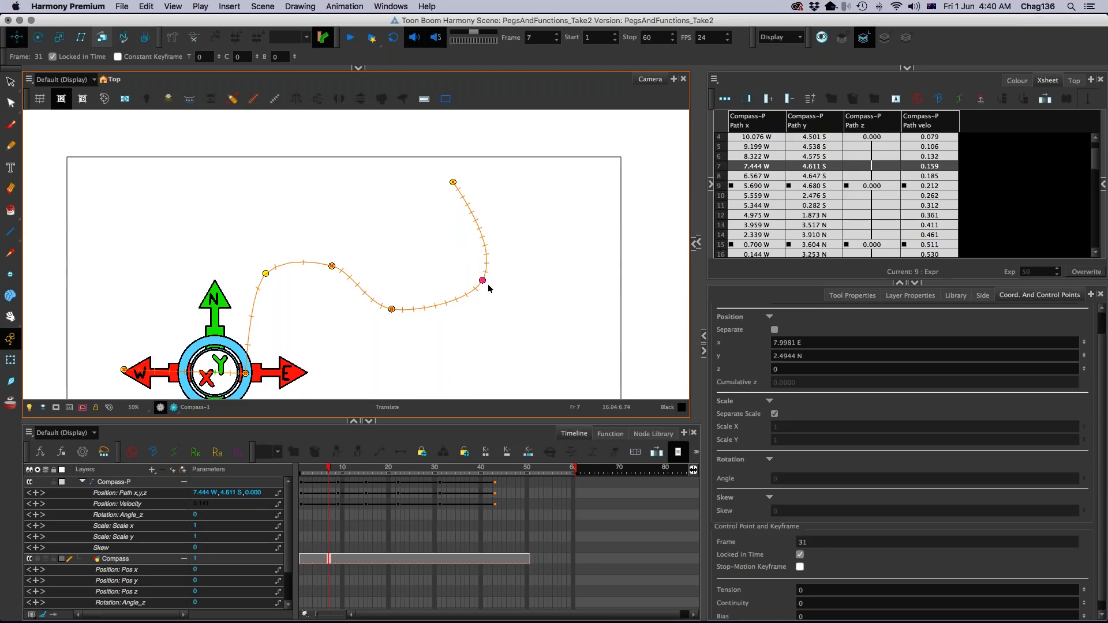
Step: Lock the control point just before the frame 15 keyframe point in time, and deselect it
{"action": "left_click", "coordinate": [265, 273]}
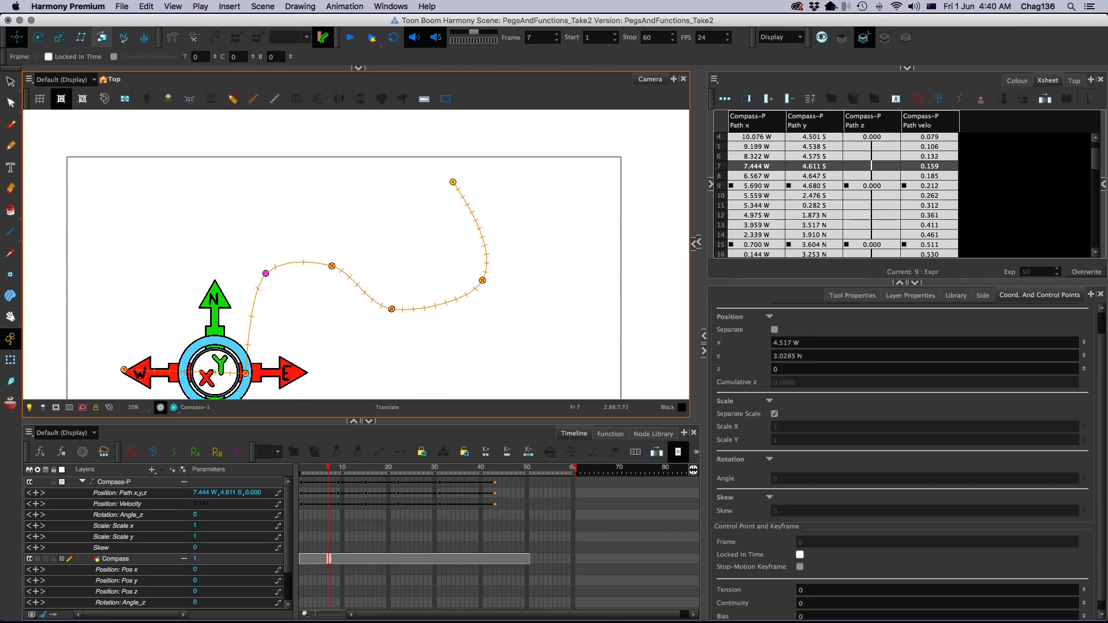
{"action": "left_click", "coordinate": [49, 57]}
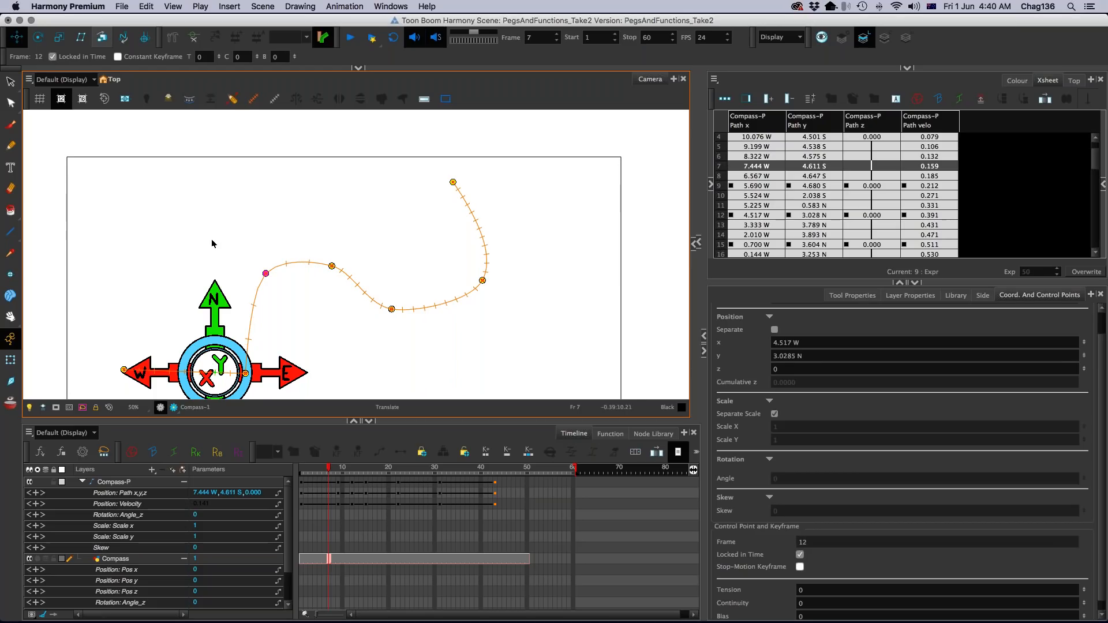
{"action": "left_click", "coordinate": [302, 265]}
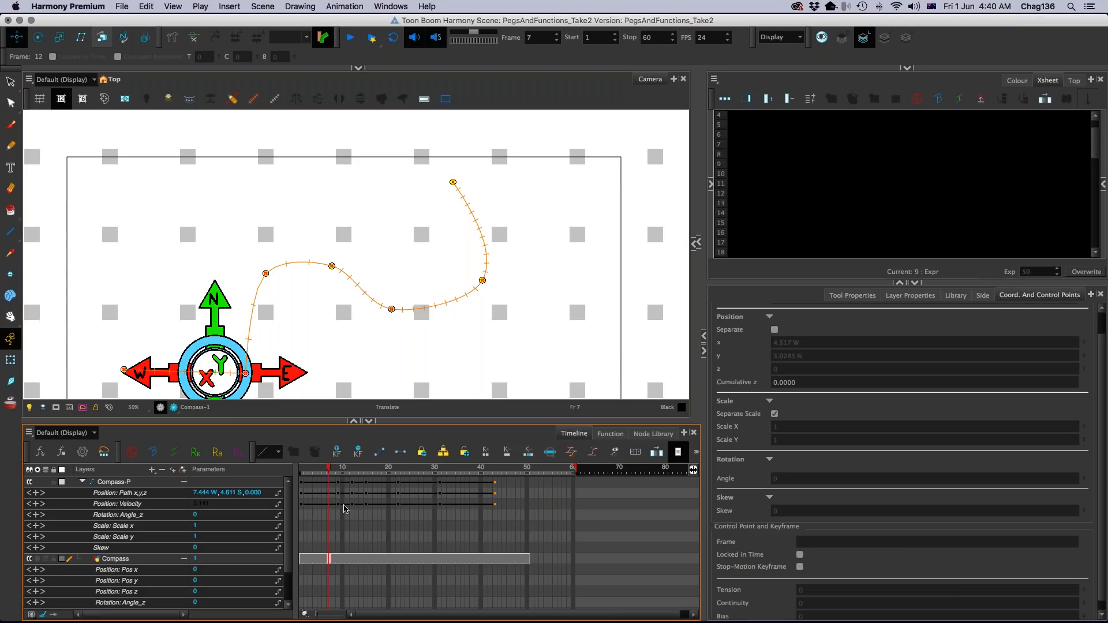
Step: Move the frame 15 keyframe point to about 0.27 W, 4.71 N and unlock it from time
{"action": "scroll", "coordinate": [344, 508], "scroll_direction": "down", "scroll_amount": 1}
{"action": "scroll", "coordinate": [344, 508], "scroll_direction": "up", "scroll_amount": 1}
{"action": "left_click", "coordinate": [338, 504]}
{"action": "mouse_move", "coordinate": [332, 266]}
{"action": "left_mouse_down"}
{"action": "mouse_move", "coordinate": [334, 276]}
{"action": "mouse_move", "coordinate": [340, 252]}
{"action": "left_mouse_up"}
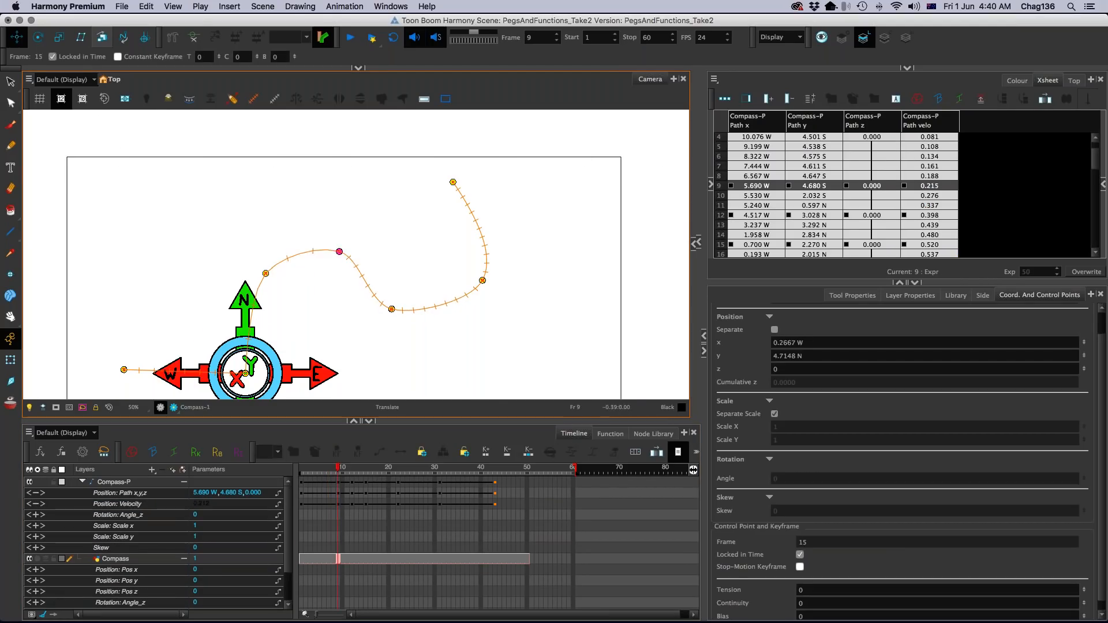
{"action": "left_click", "coordinate": [52, 57]}
{"action": "left_click", "coordinate": [340, 250]}
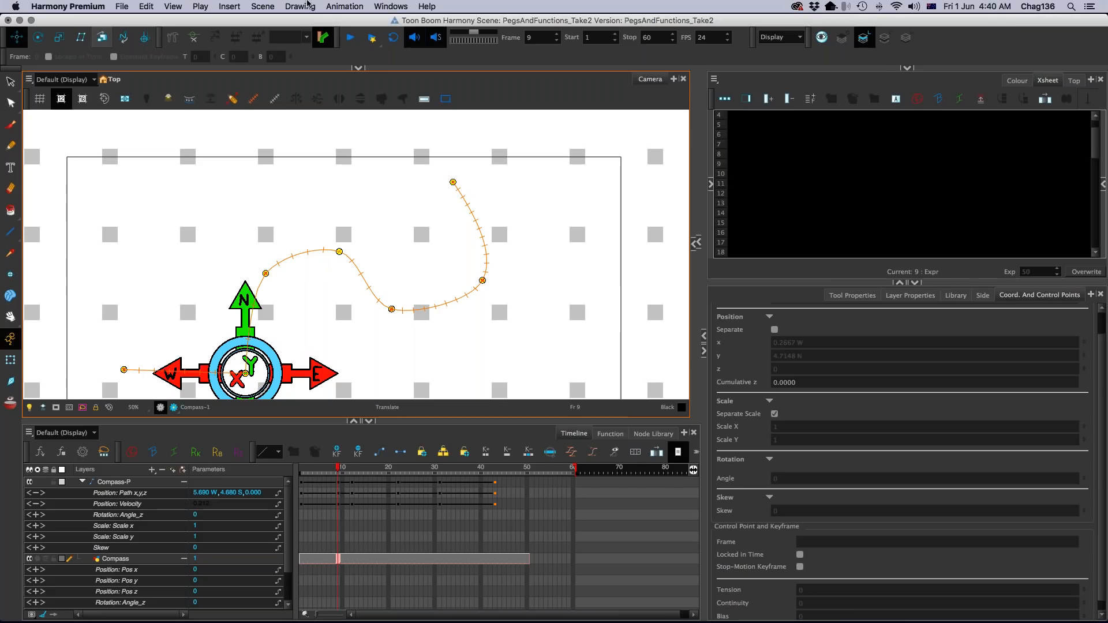
Step: Review the separate position, stop-motion and Bezier defaults in the General preferences, and close the preferences without changes
{"action": "left_click", "coordinate": [96, 7]}
{"action": "left_click", "coordinate": [115, 38]}
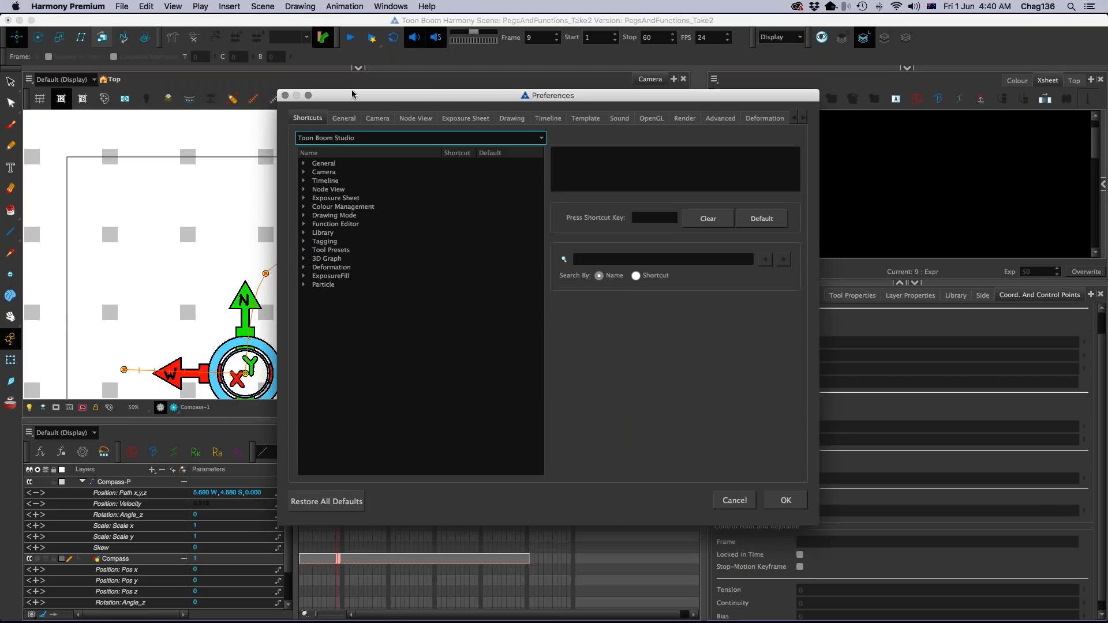
{"action": "left_click_drag", "start_coordinate": [489, 99], "coordinate": [255, 61]}
{"action": "left_click", "coordinate": [276, 108]}
{"action": "left_click_drag", "start_coordinate": [670, 527], "coordinate": [711, 556]}
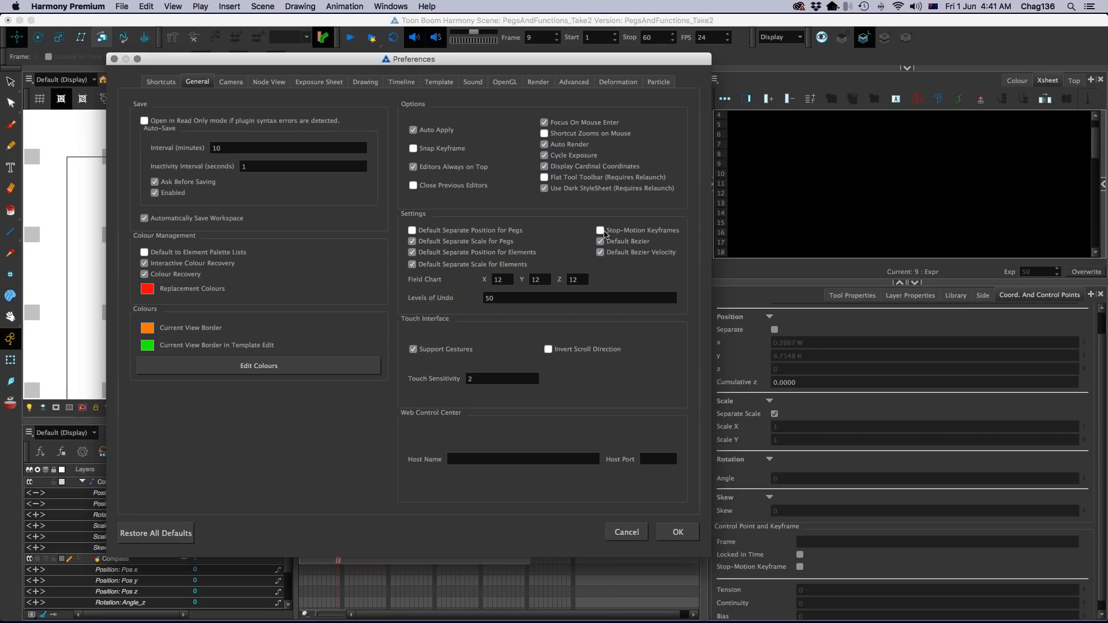
{"action": "left_click", "coordinate": [627, 532]}
Step: Scrub the timeline between frames 12 and 26 to examine the compass's motion along the path
{"action": "left_click", "coordinate": [376, 468]}
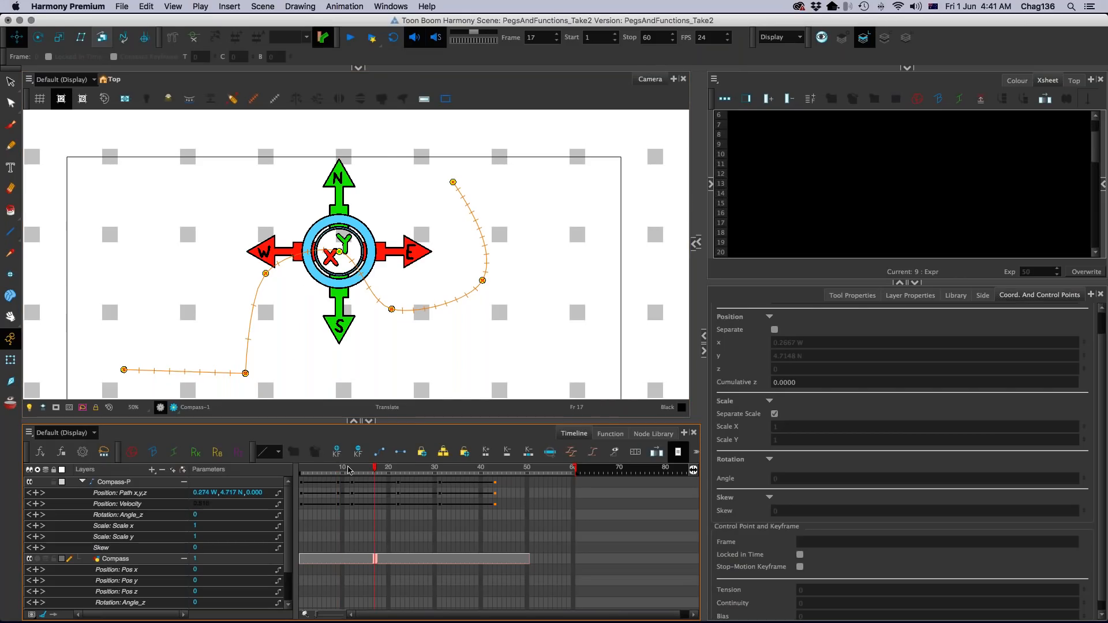
{"action": "left_click", "coordinate": [352, 469]}
{"action": "left_click_drag", "start_coordinate": [375, 473], "coordinate": [416, 470]}
{"action": "left_click", "coordinate": [416, 492]}
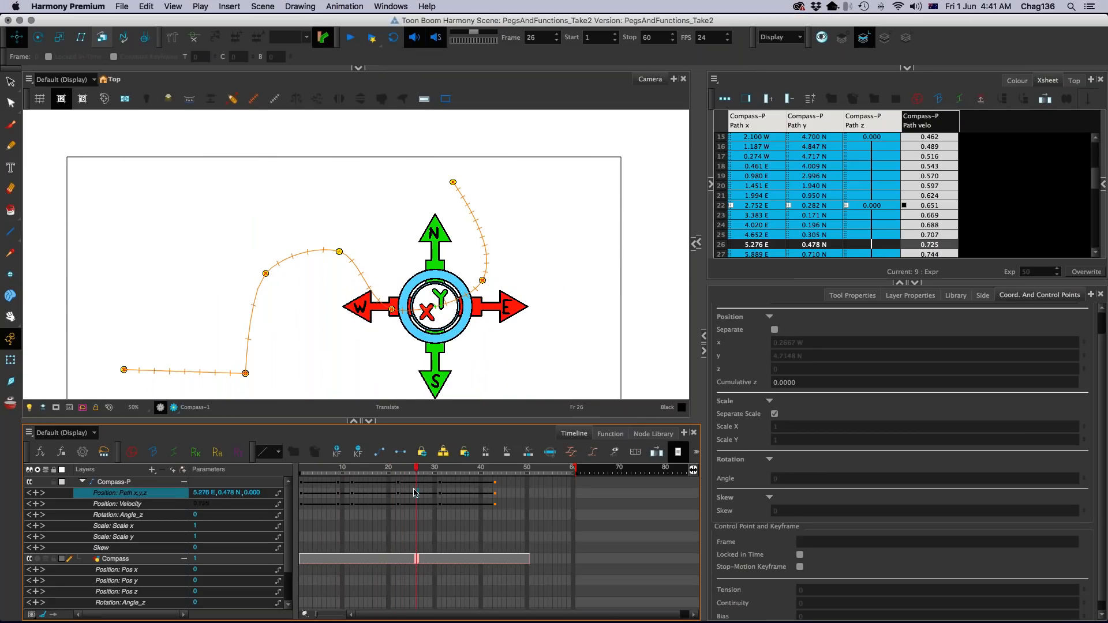
{"action": "left_click_drag", "start_coordinate": [416, 470], "coordinate": [361, 472]}
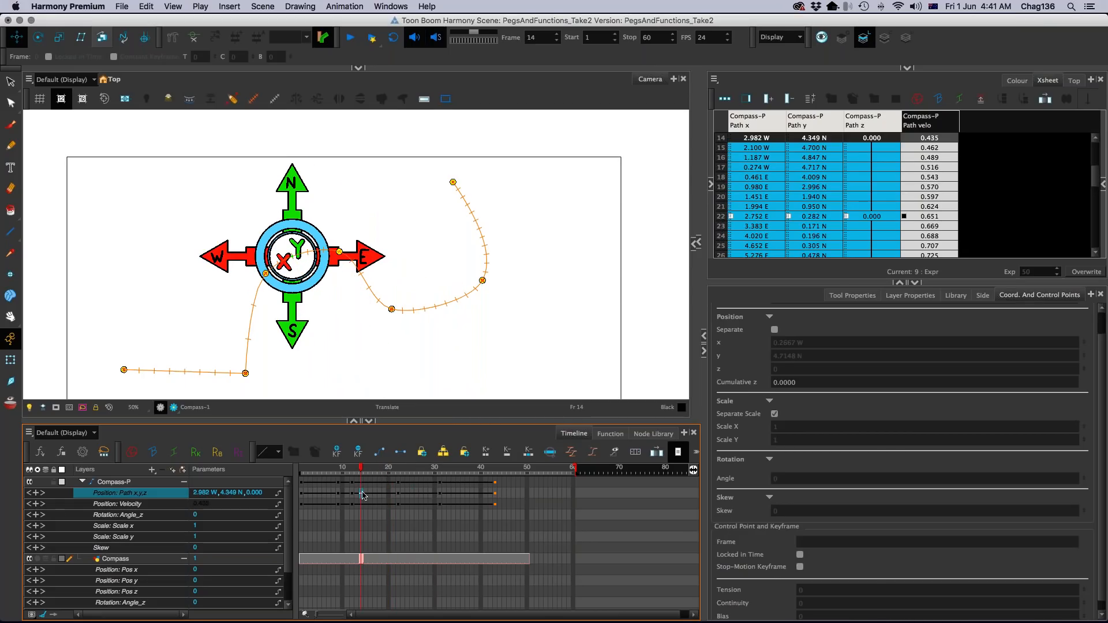
Step: Convert the Compass-P keyframes at frames 12, 22 and 31 to stop-motion keyframes
{"action": "left_click", "coordinate": [352, 493]}
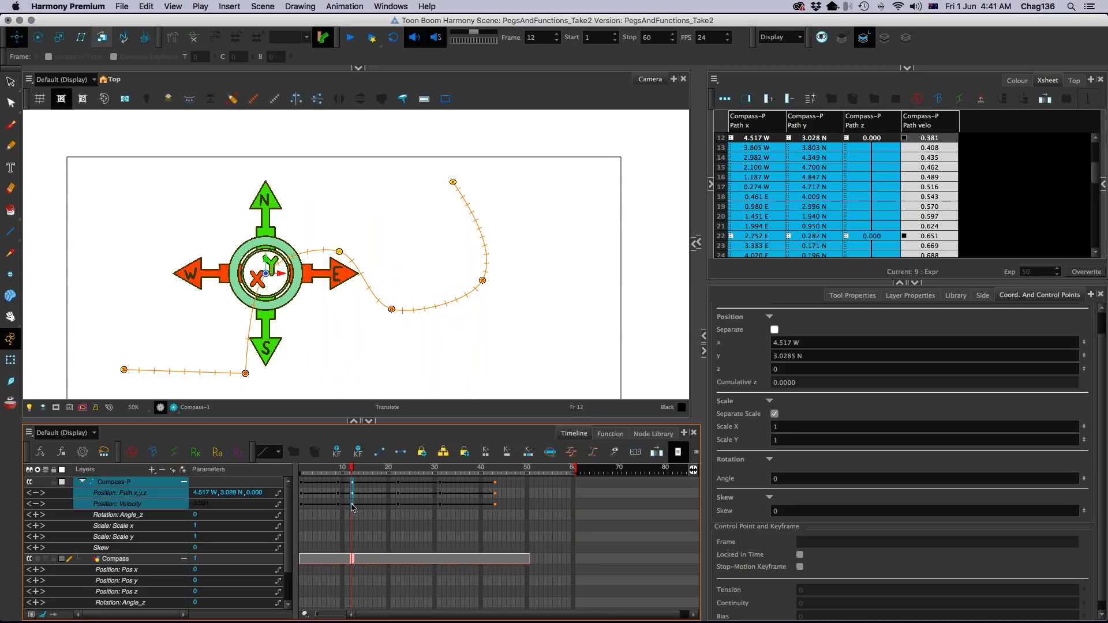
{"action": "left_click", "coordinate": [401, 452]}
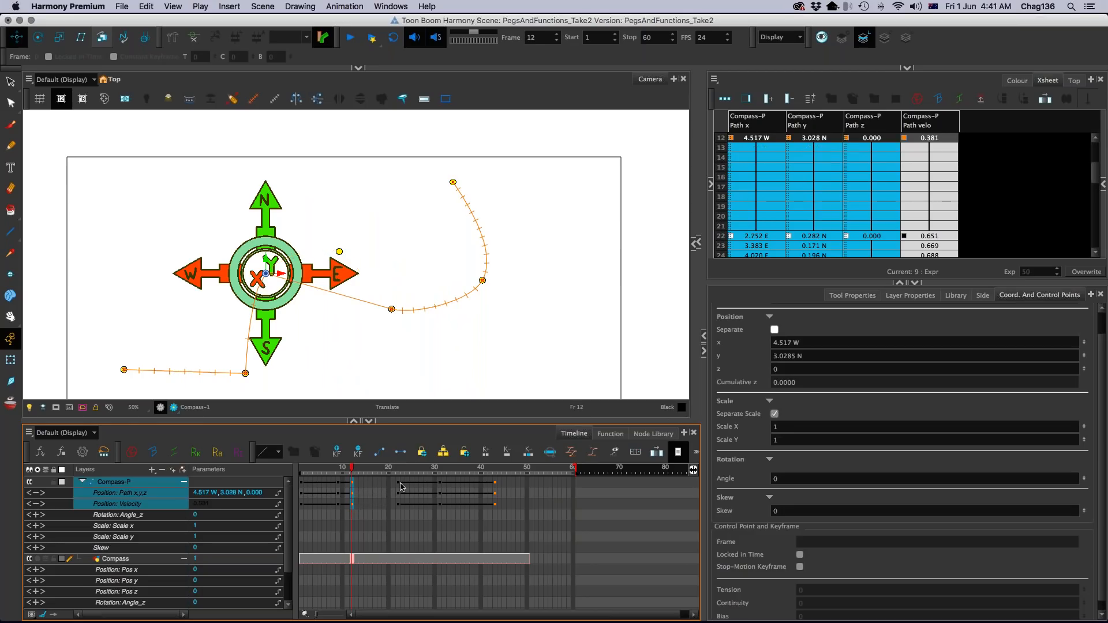
{"action": "left_click", "coordinate": [401, 451]}
{"action": "left_click", "coordinate": [440, 497]}
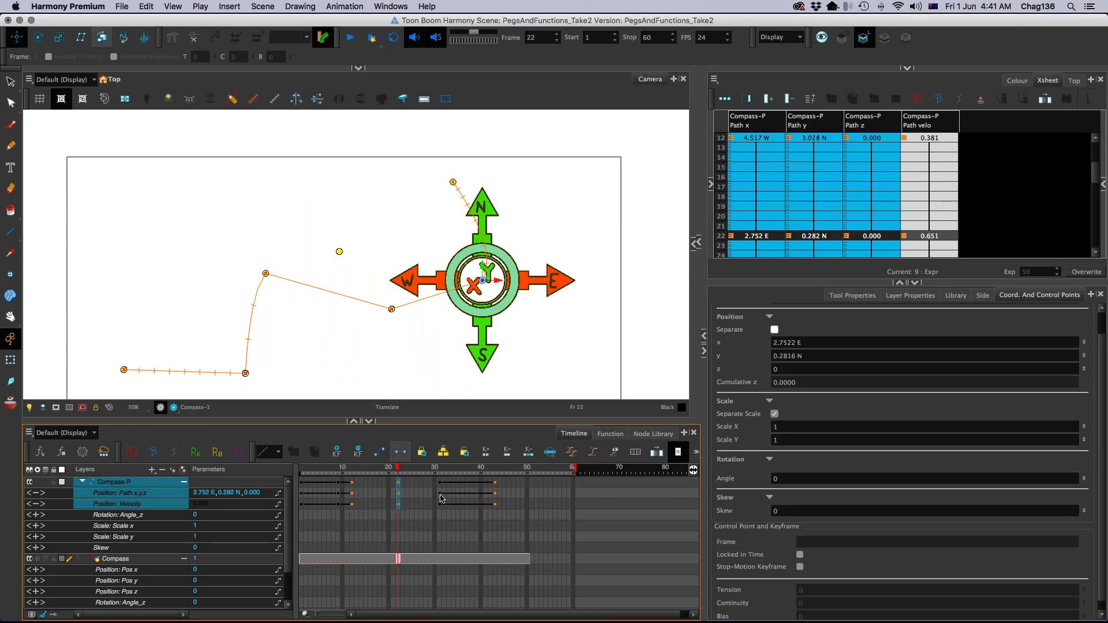
{"action": "left_click", "coordinate": [400, 452]}
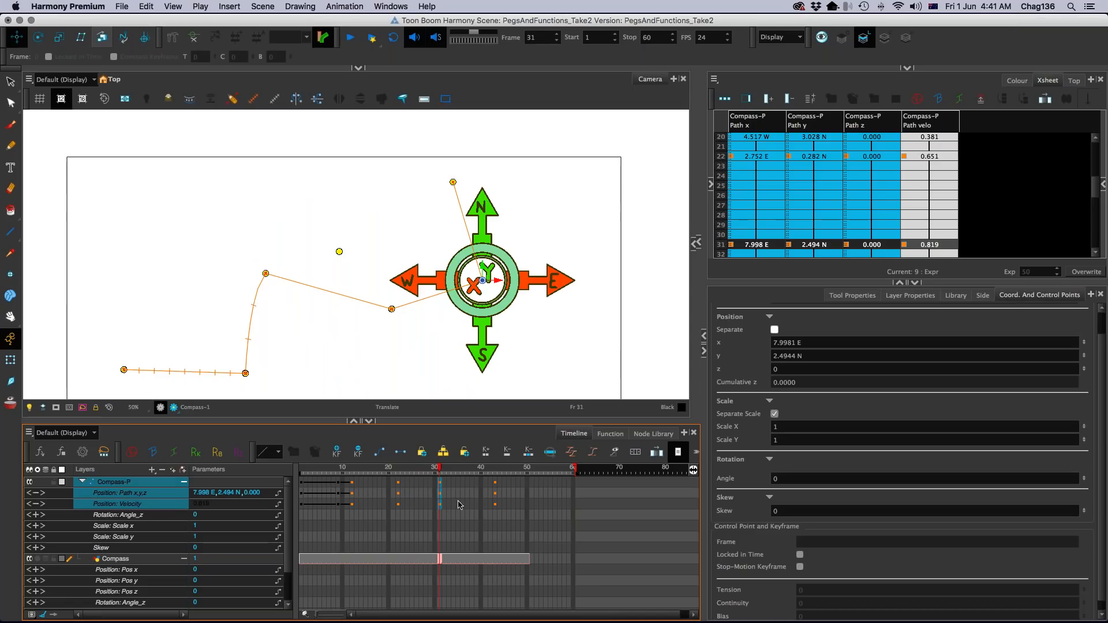
Step: Convert the Compass-P keyframes from frame 22 through the last one to motion keyframes, and select the frame 22 path keyframe
{"action": "left_click", "coordinate": [453, 505]}
{"action": "left_click_drag", "start_coordinate": [397, 483], "coordinate": [495, 506]}
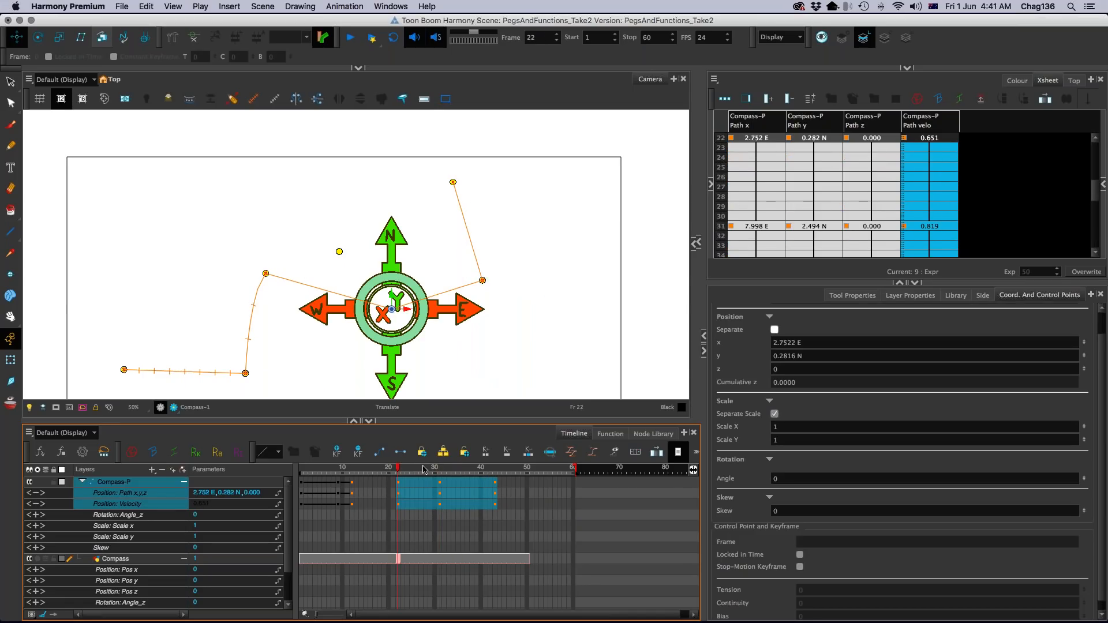
{"action": "left_click", "coordinate": [380, 452]}
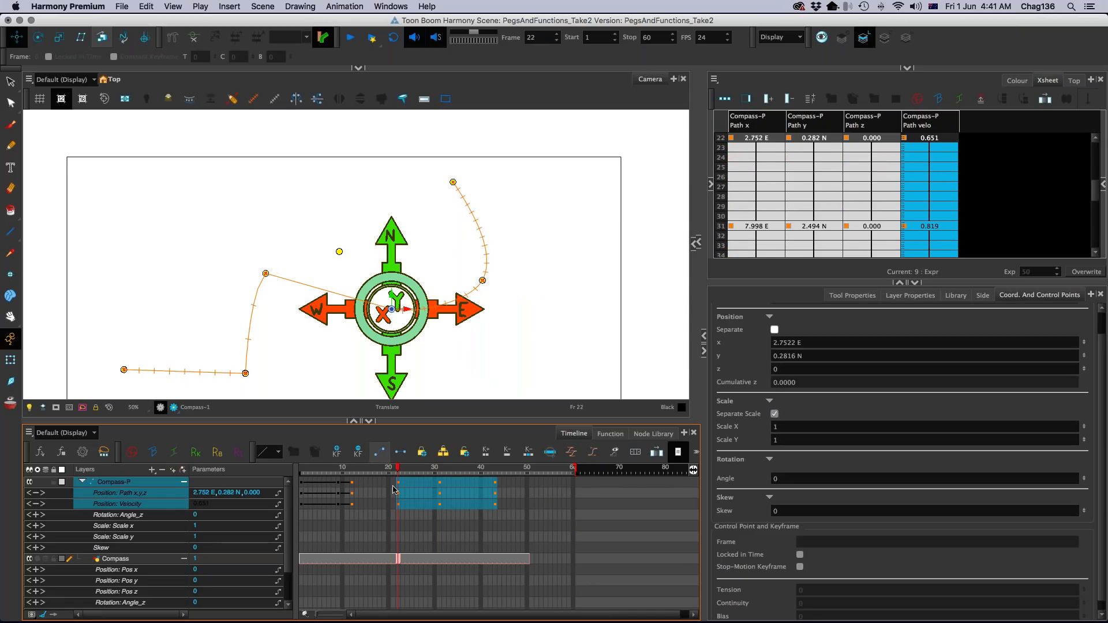
{"action": "left_click", "coordinate": [398, 494]}
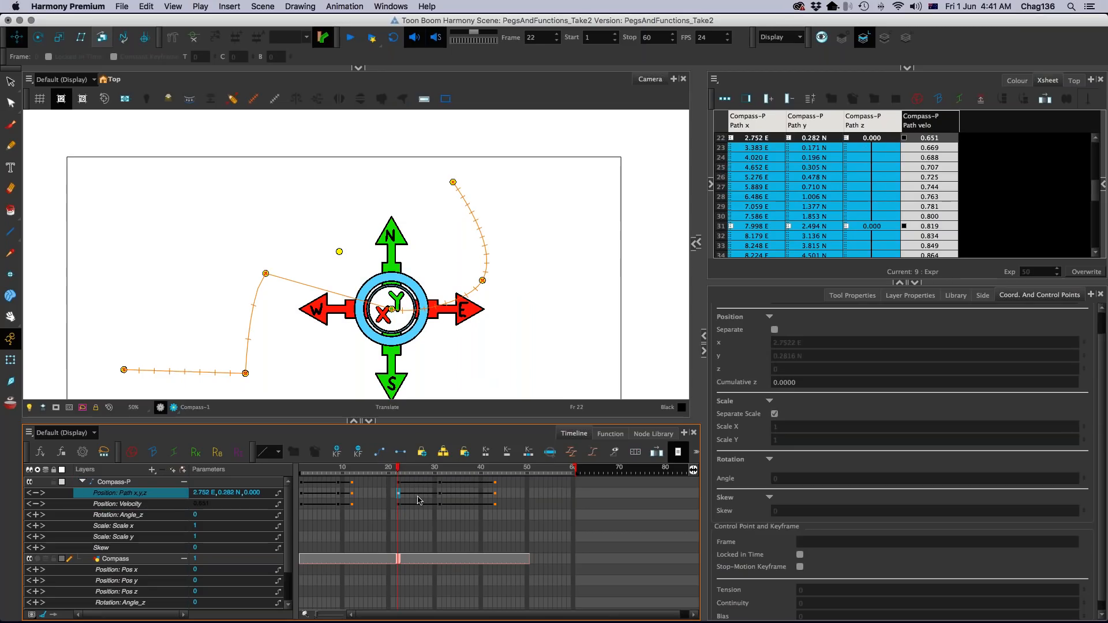
Step: Move the unlocked control point between frames 12 and 22 to about 0.53 W, 1.43 N, and enlarge the Timeline and coordinates views
{"action": "left_click_drag", "start_coordinate": [412, 417], "coordinate": [413, 397]}
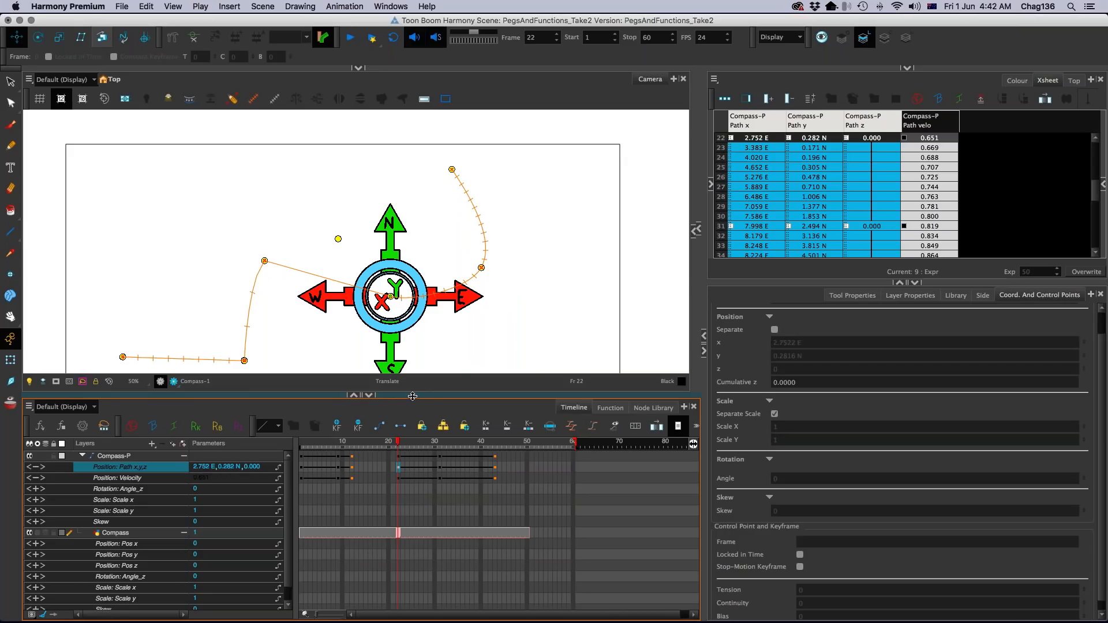
{"action": "left_click_drag", "start_coordinate": [338, 239], "coordinate": [336, 284]}
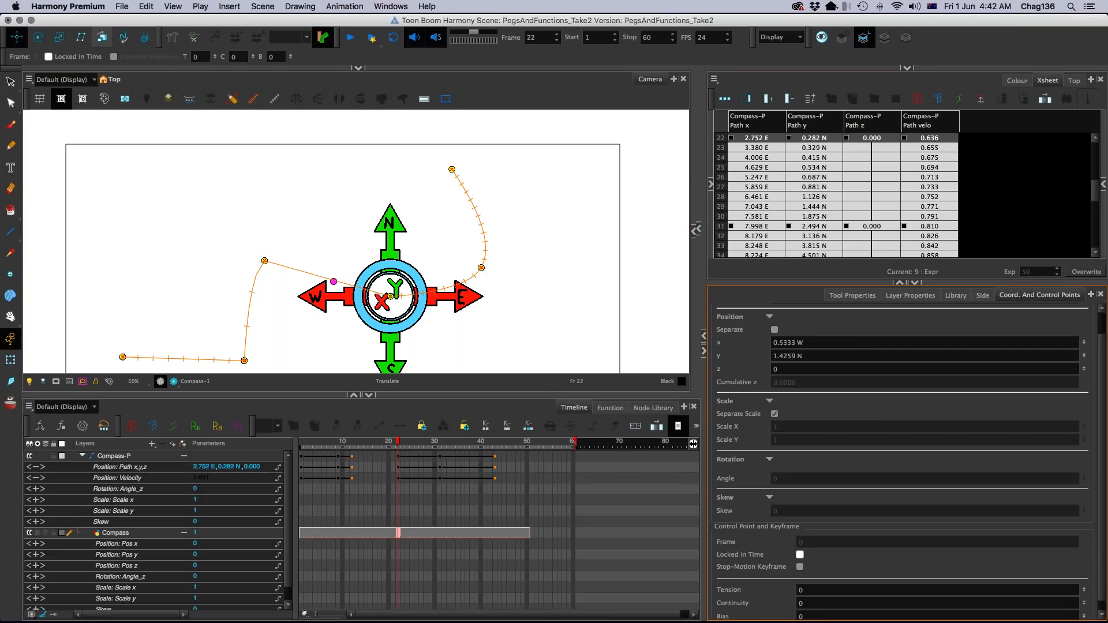
{"action": "left_click_drag", "start_coordinate": [886, 282], "coordinate": [873, 133]}
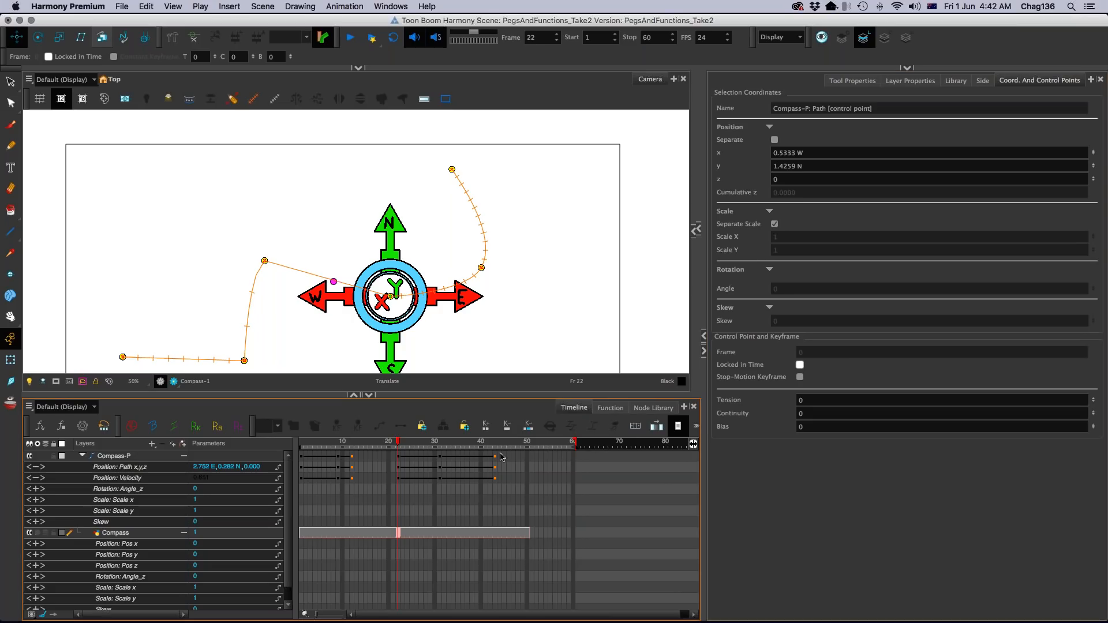
Step: Collapse the Compass-P and Compass parameters, clear the Compass-P keyframes from the timeline, select the Compass drawing at frame 1, and shrink the Timeline view
{"action": "left_click", "coordinate": [188, 456]}
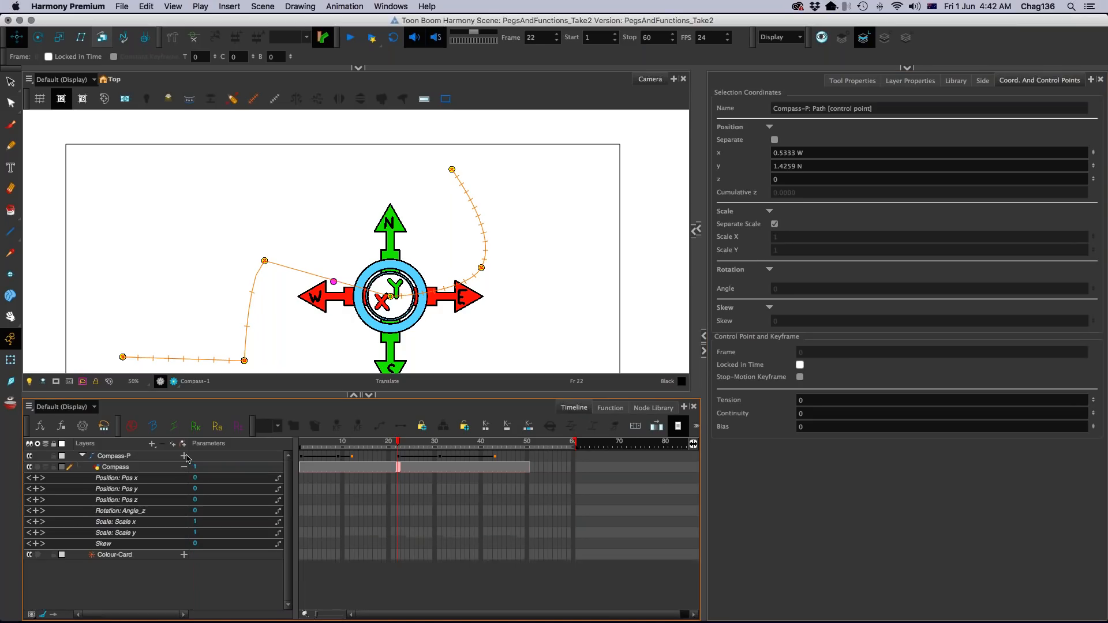
{"action": "left_click", "coordinate": [184, 467]}
{"action": "left_click", "coordinate": [505, 455]}
{"action": "left_click_drag", "start_coordinate": [380, 456], "coordinate": [300, 454]}
{"action": "left_click", "coordinate": [358, 426]}
{"action": "left_click", "coordinate": [301, 467]}
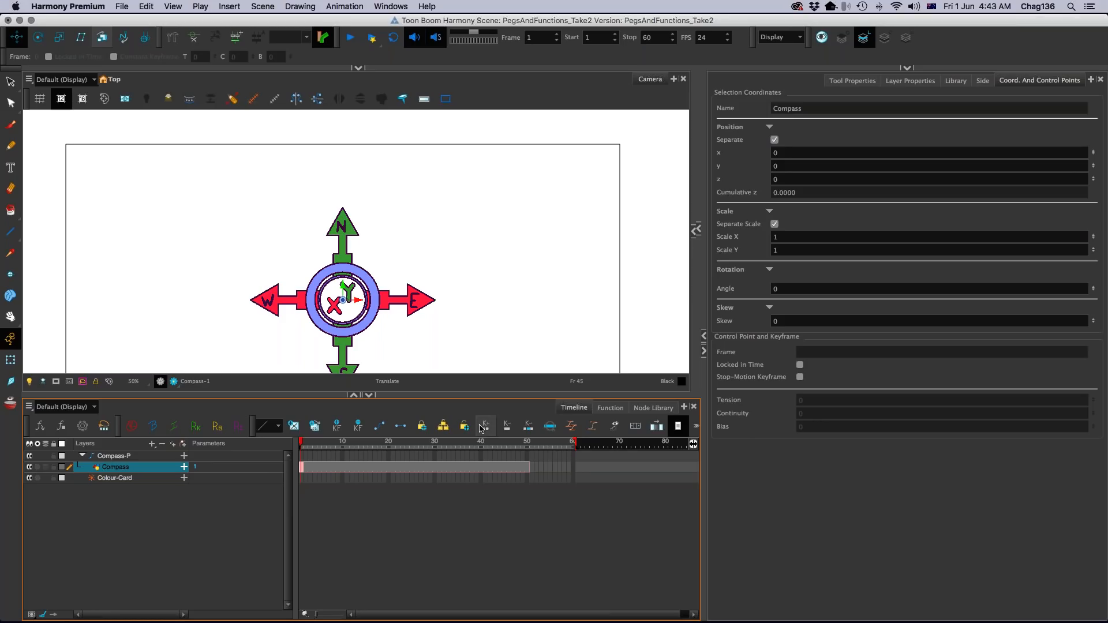
{"action": "left_click_drag", "start_coordinate": [516, 405], "coordinate": [516, 469]}
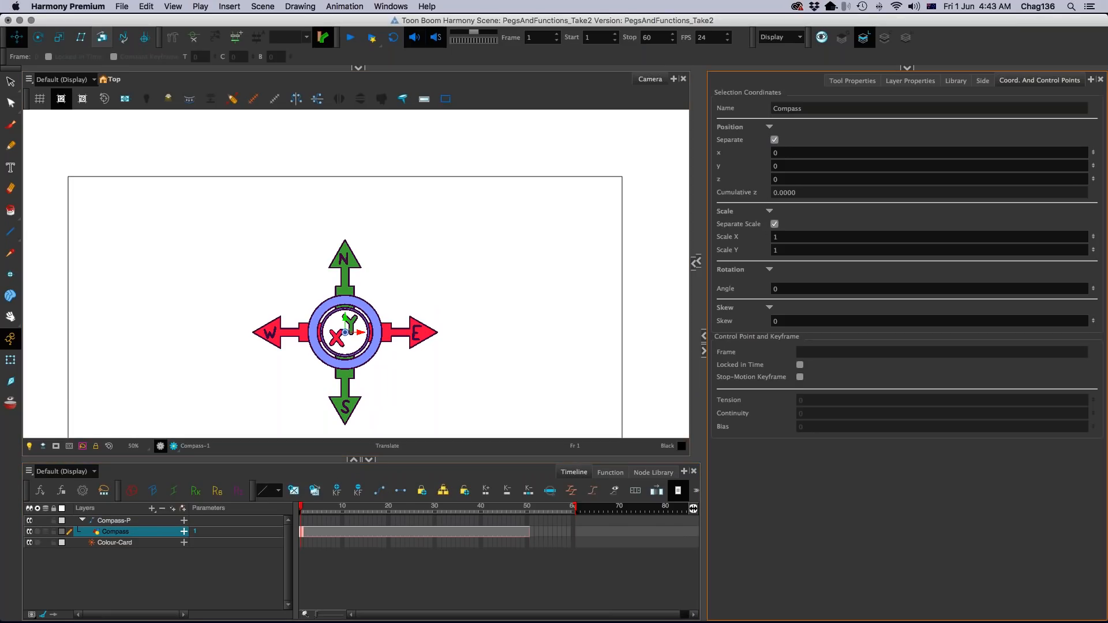
Step: Try x positions of 12 E and 16 E for the Compass drawing
{"action": "left_click", "coordinate": [776, 153]}
{"action": "type", "text": "12"}
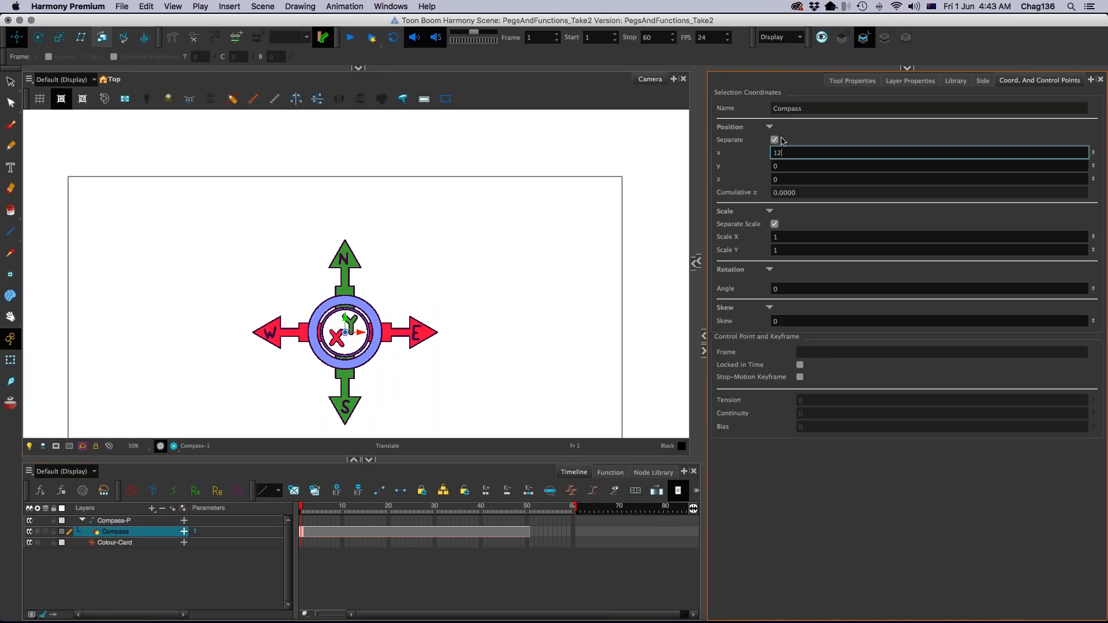
{"action": "key", "text": "Return"}
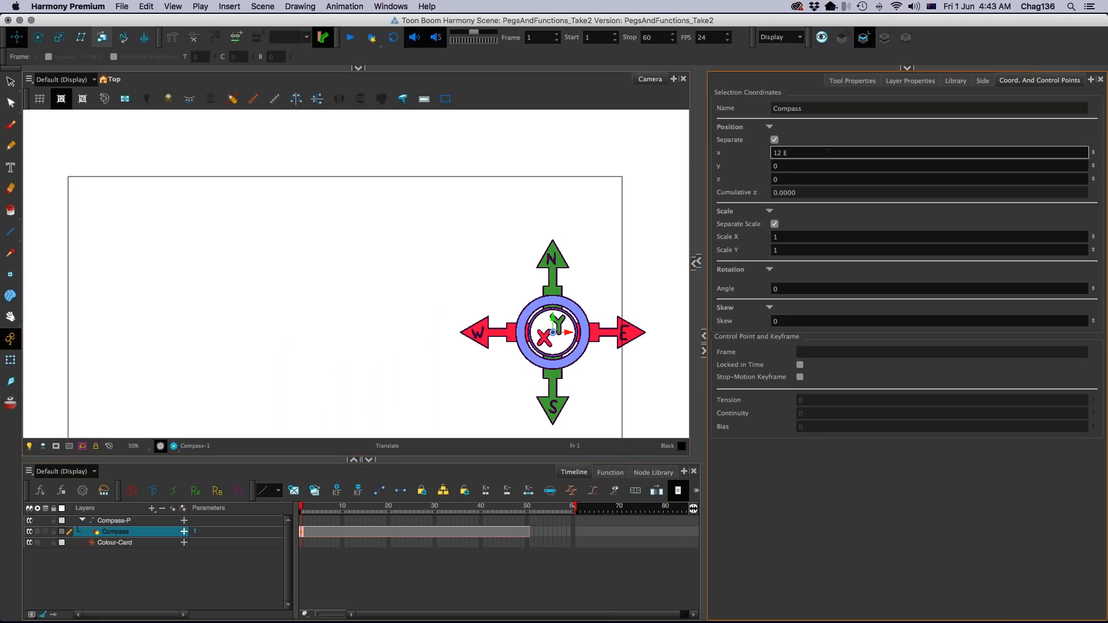
{"action": "key", "text": "super+a"}
{"action": "type", "text": "16"}
{"action": "key", "text": "Return"}
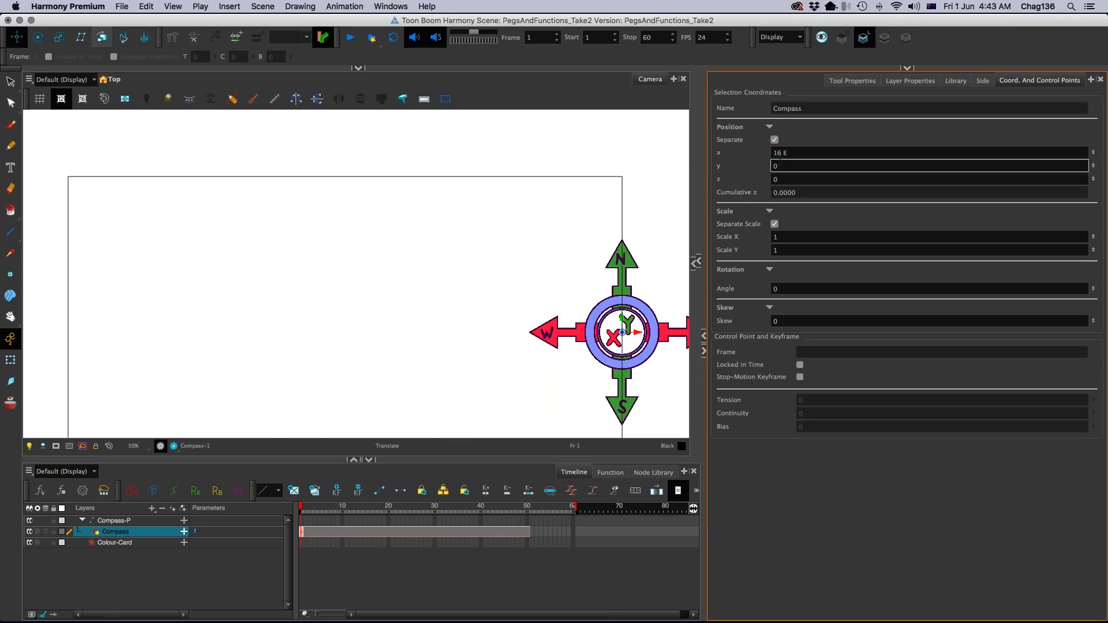
Step: Show the field grid in the Camera view with the Select tool active and set the Compass drawing's x position to 0
{"action": "scroll", "coordinate": [561, 250], "scroll_direction": "down", "scroll_amount": 3}
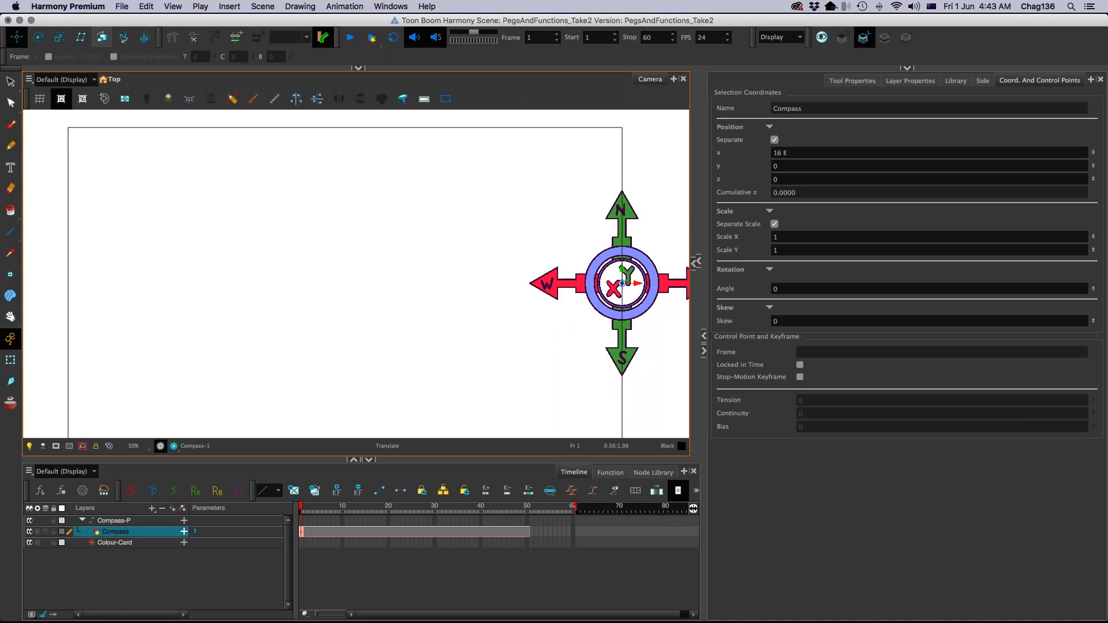
{"action": "left_click_drag", "start_coordinate": [797, 152], "coordinate": [771, 154]}
{"action": "left_click", "coordinate": [10, 84]}
{"action": "left_click", "coordinate": [40, 99]}
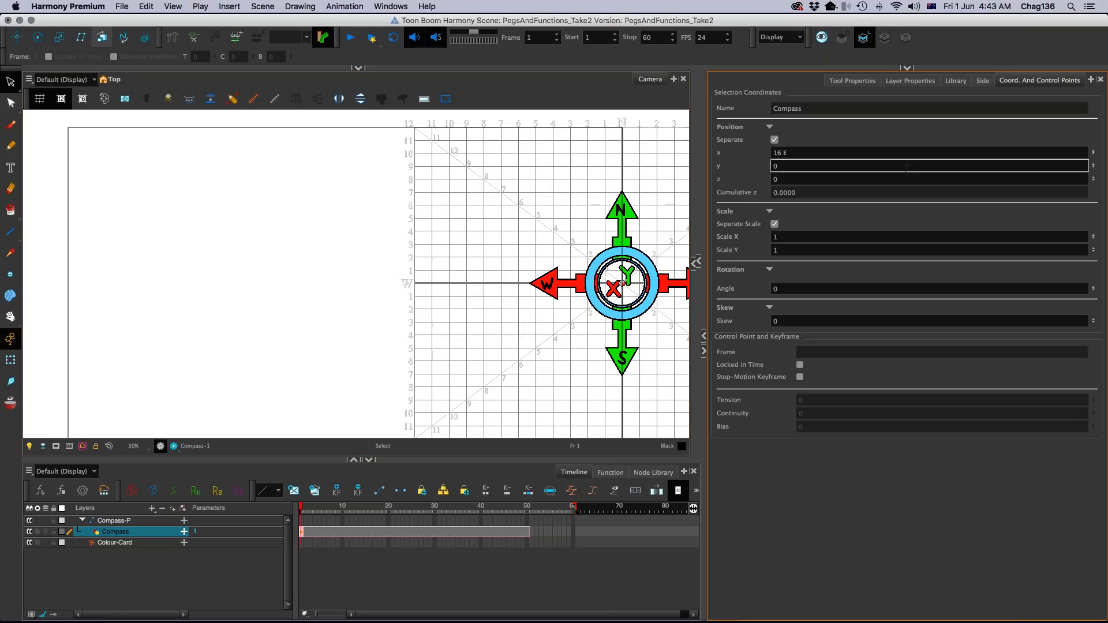
{"action": "left_click", "coordinate": [816, 153]}
{"action": "type", "text": "0"}
{"action": "key", "text": "Return"}
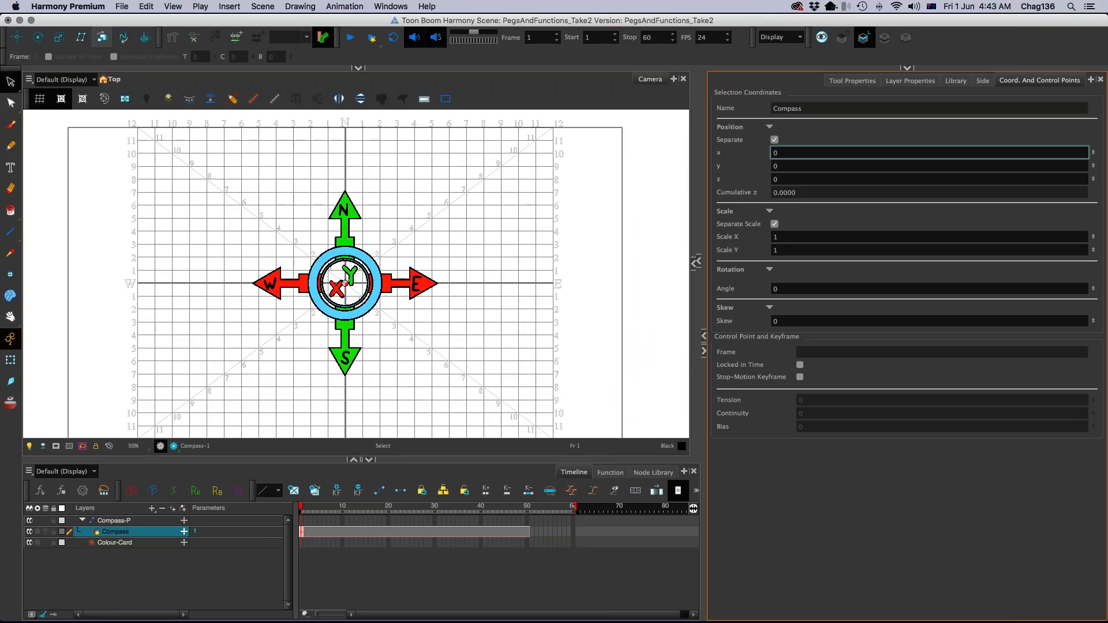
Step: Examine the grid's numbered field units around the compass alongside the Compass drawing's x and y position values
{"action": "scroll", "coordinate": [443, 238], "scroll_direction": "up", "scroll_amount": 4}
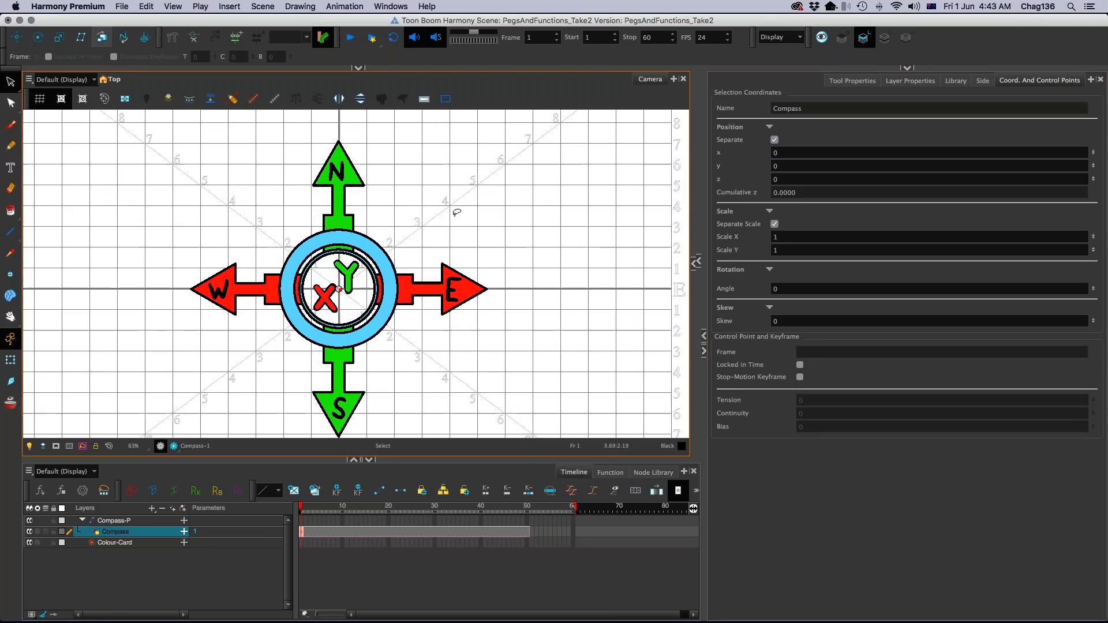
{"action": "scroll", "coordinate": [429, 296], "scroll_direction": "up", "scroll_amount": 2}
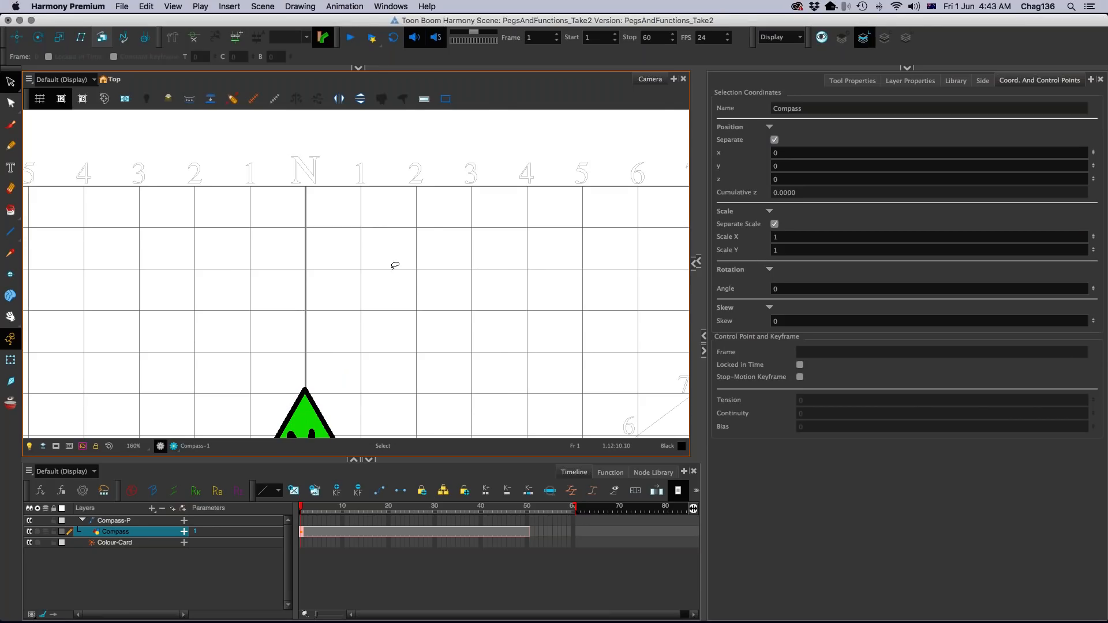
{"action": "scroll", "coordinate": [395, 266], "scroll_direction": "down", "scroll_amount": 5}
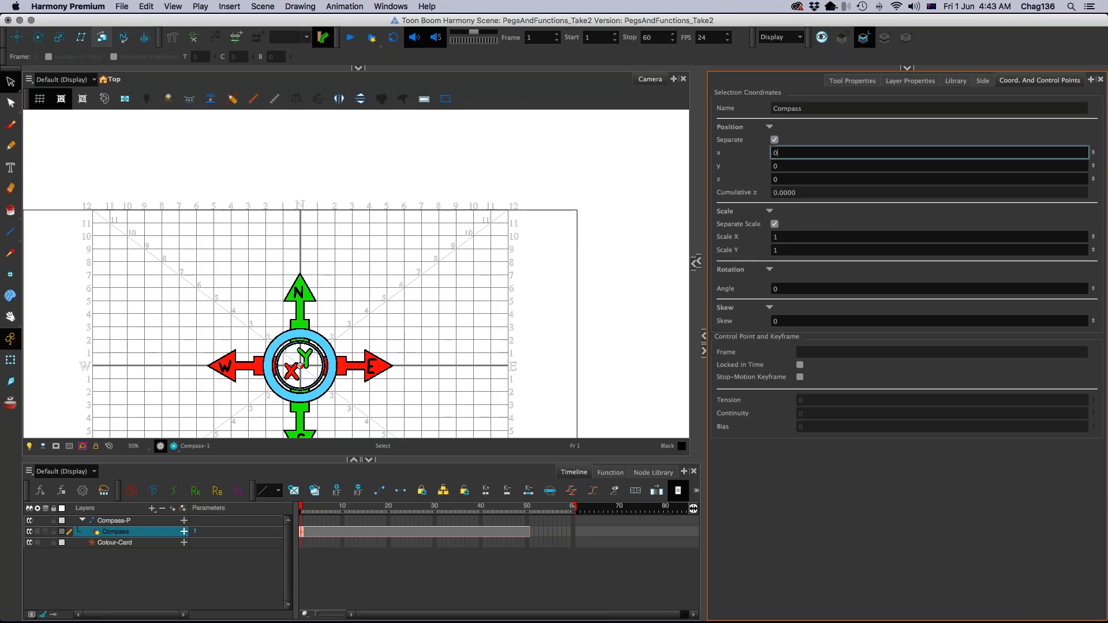
{"action": "left_click", "coordinate": [772, 166]}
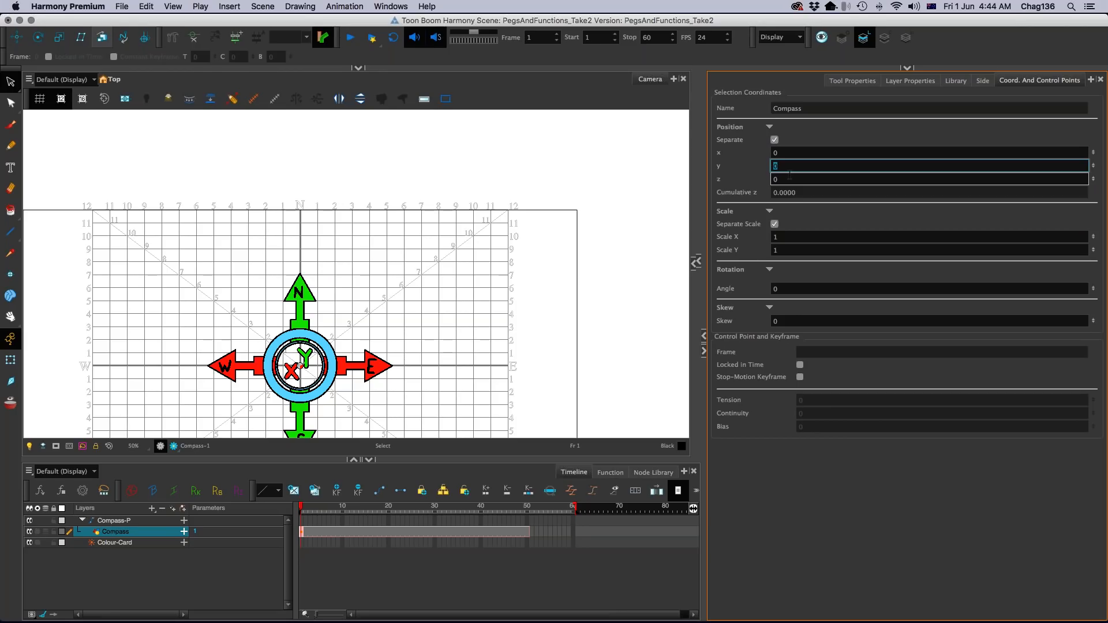
{"action": "left_click_drag", "start_coordinate": [829, 112], "coordinate": [829, 68]}
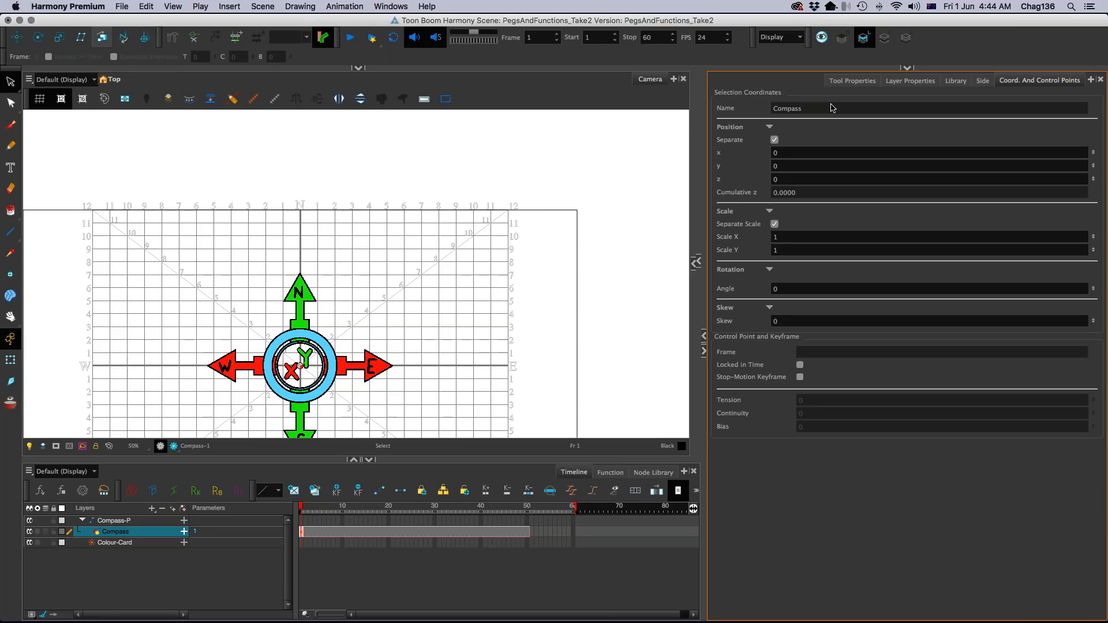
{"action": "left_click", "coordinate": [871, 153]}
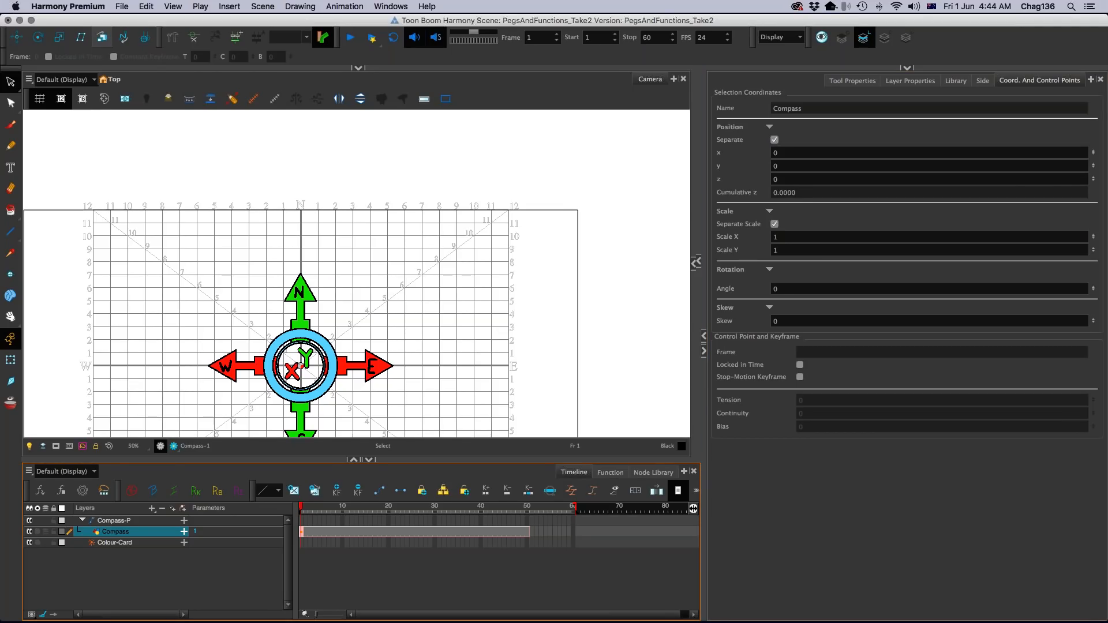
Step: Narrow the coordinates view slightly and reveal the Node View beside a narrower Camera view
{"action": "left_click_drag", "start_coordinate": [707, 453], "coordinate": [728, 453]}
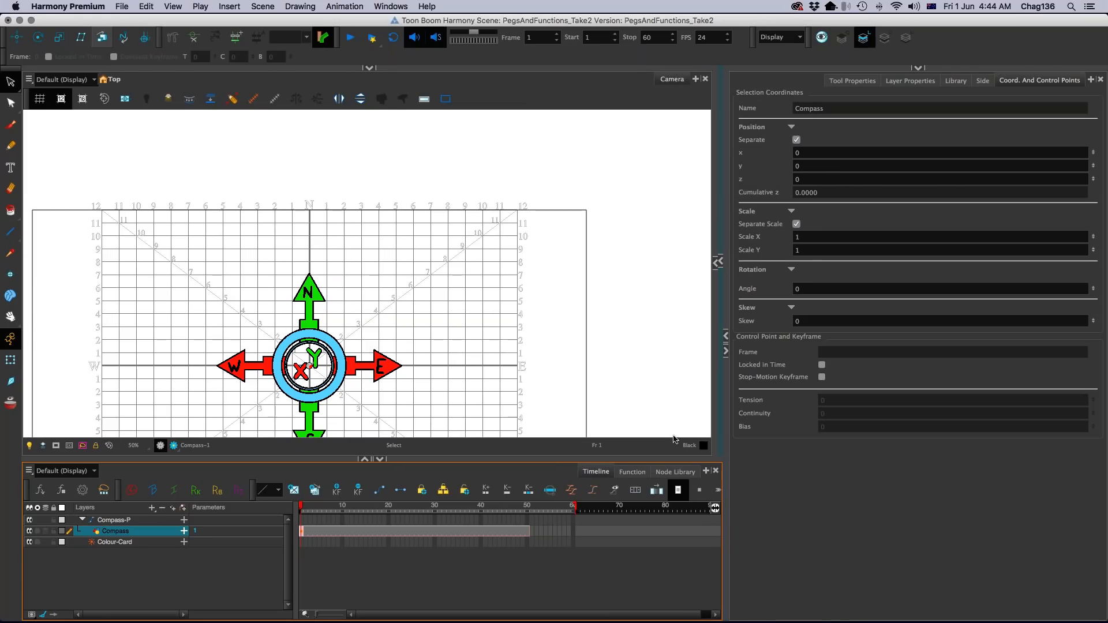
{"action": "mouse_move", "coordinate": [425, 616]}
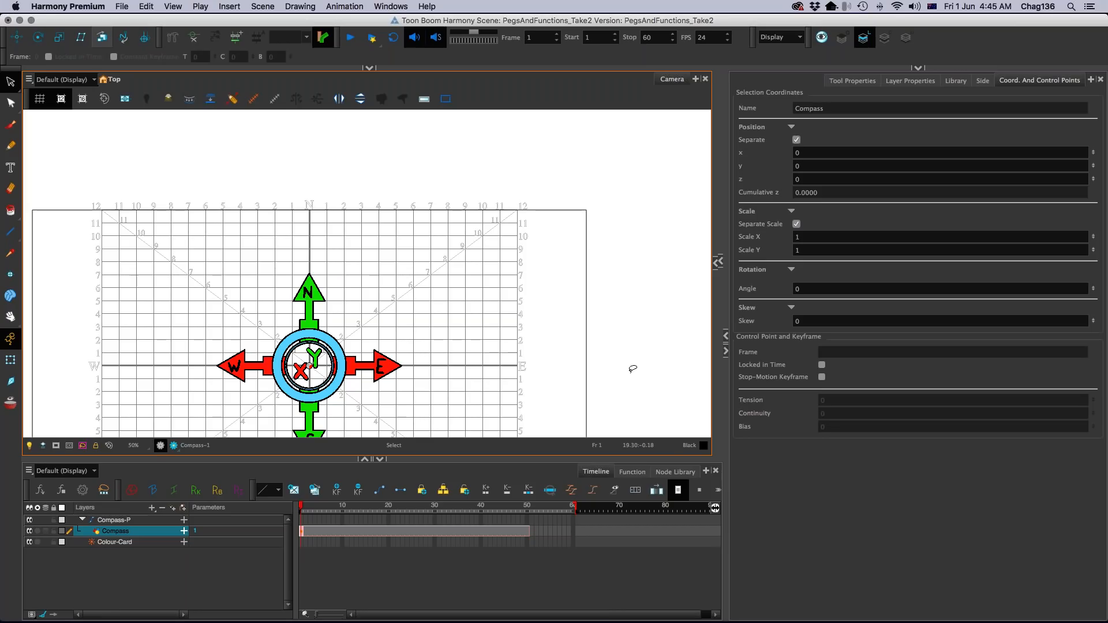
{"action": "scroll", "coordinate": [590, 343], "scroll_direction": "down", "scroll_amount": 4}
{"action": "scroll", "coordinate": [590, 343], "scroll_direction": "down", "scroll_amount": 1}
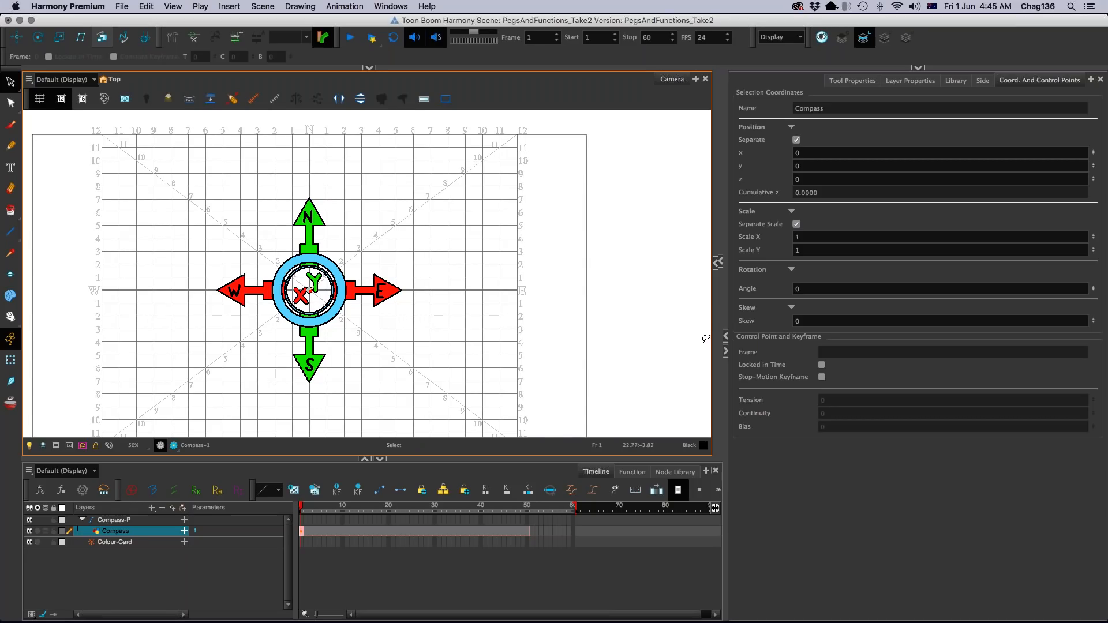
{"action": "left_click_drag", "start_coordinate": [720, 306], "coordinate": [580, 309]}
{"action": "left_click_drag", "start_coordinate": [580, 265], "coordinate": [388, 264]}
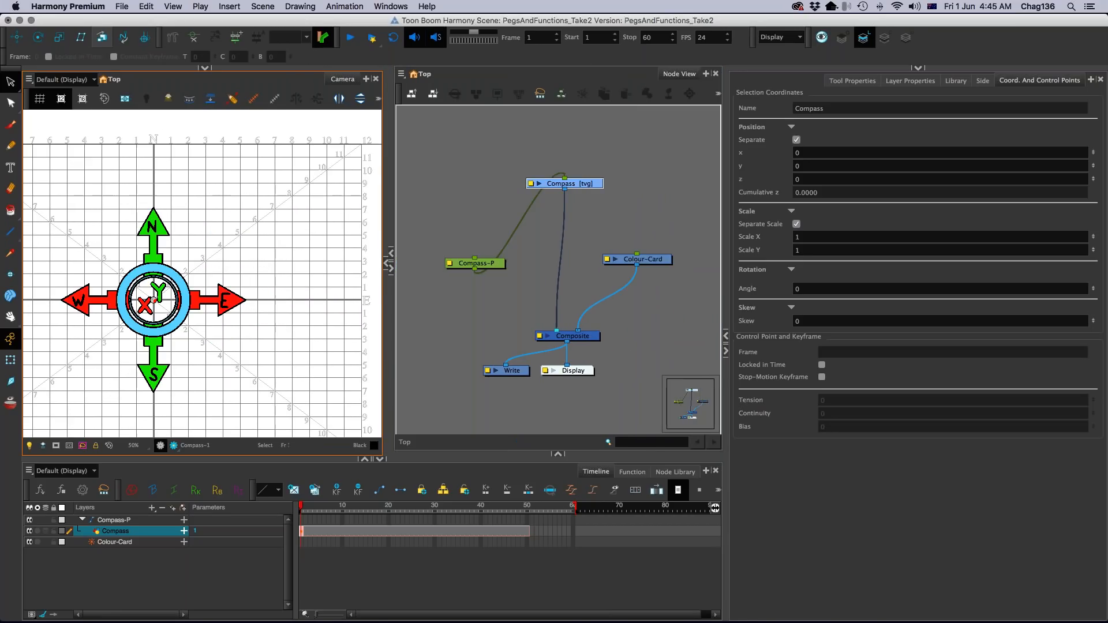
Step: Place the Compass-P node above the Compass node, try moving the compass through the peg with Translate, and undo that move
{"action": "left_click_drag", "start_coordinate": [491, 263], "coordinate": [580, 145]}
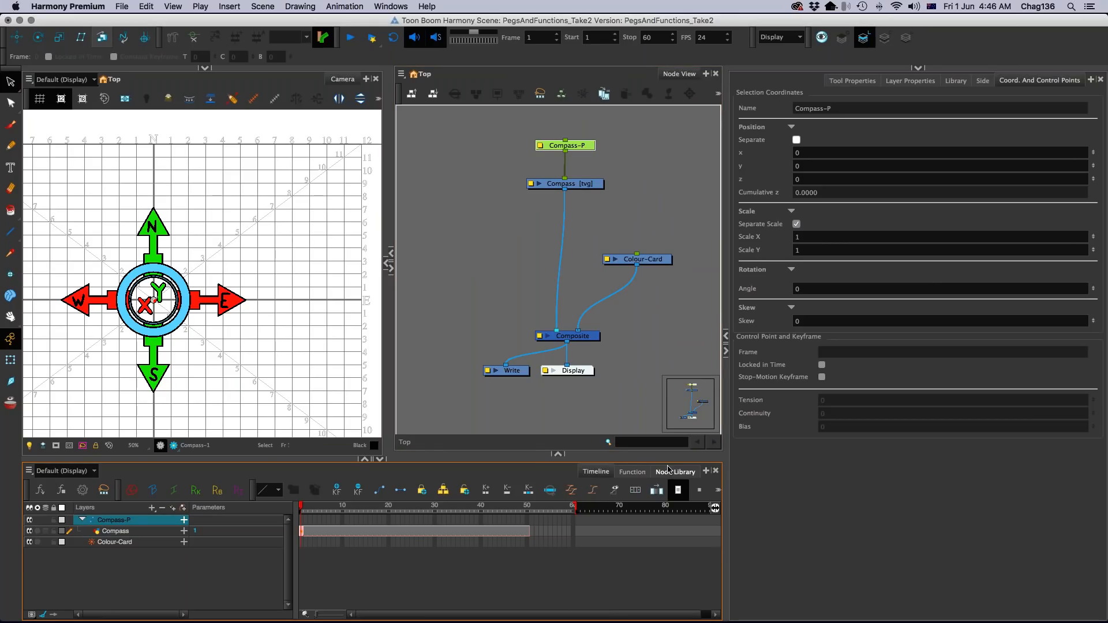
{"action": "left_click_drag", "start_coordinate": [583, 149], "coordinate": [596, 151]}
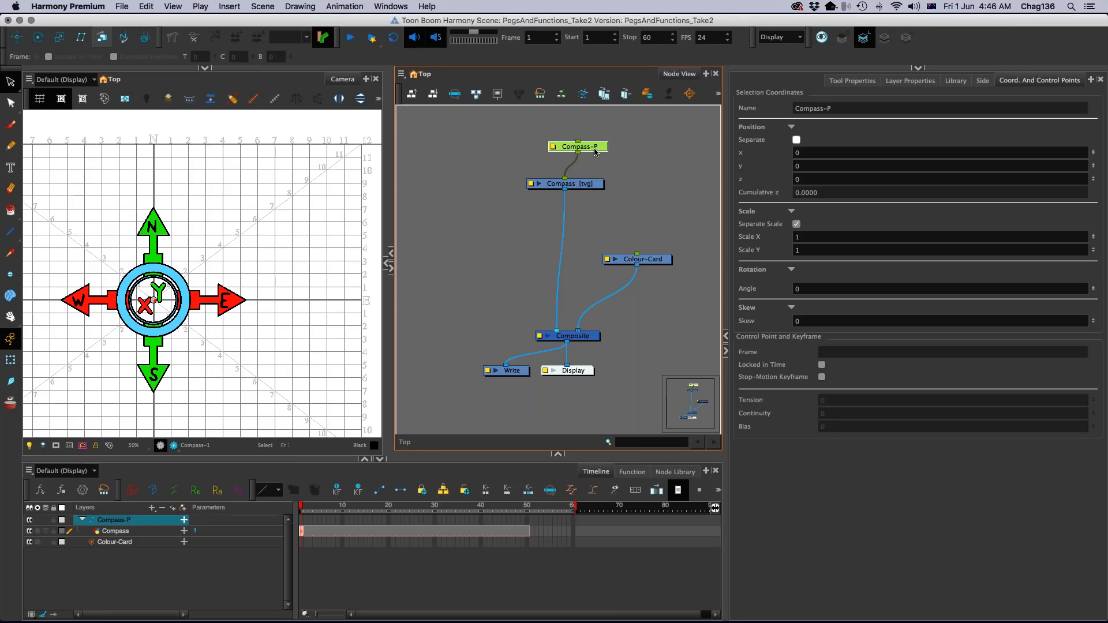
{"action": "left_click", "coordinate": [17, 37]}
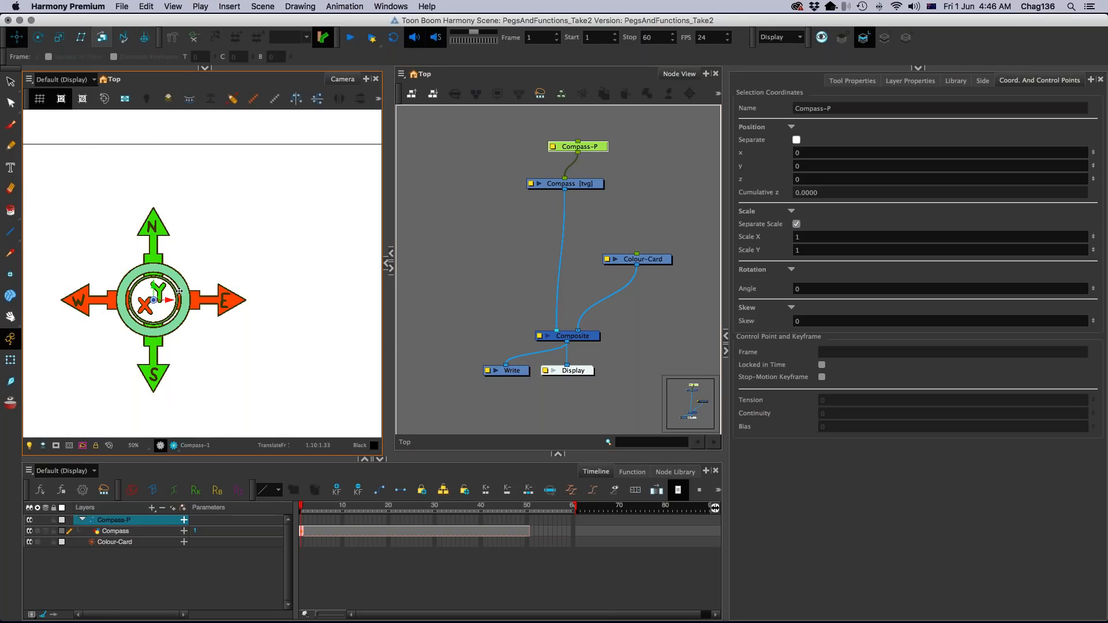
{"action": "left_click_drag", "start_coordinate": [179, 292], "coordinate": [236, 286]}
{"action": "key", "text": "super+z"}
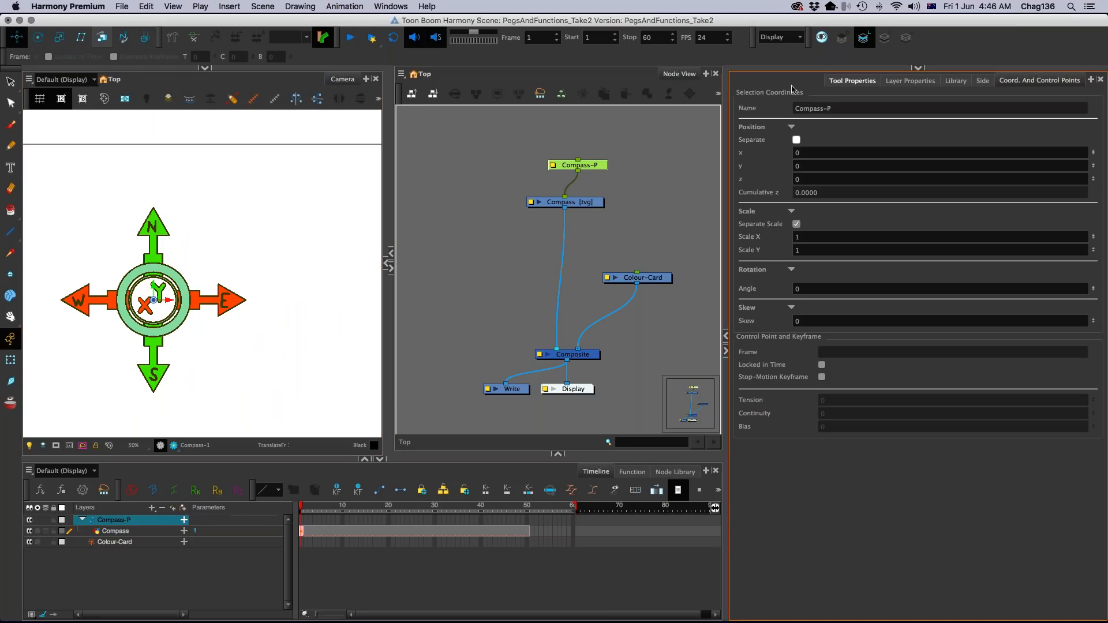
Step: Add a parent peg above Compass-P, and disconnect it to sit beside Compass-P in the Node View
{"action": "left_click_drag", "start_coordinate": [571, 165], "coordinate": [614, 158]}
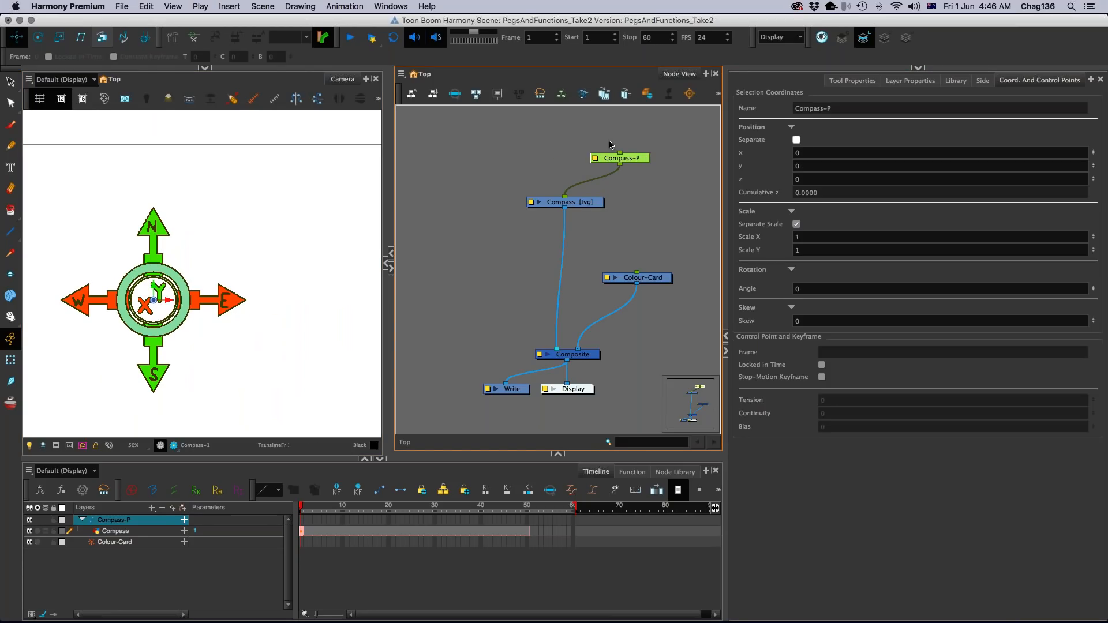
{"action": "key", "text": "super+p"}
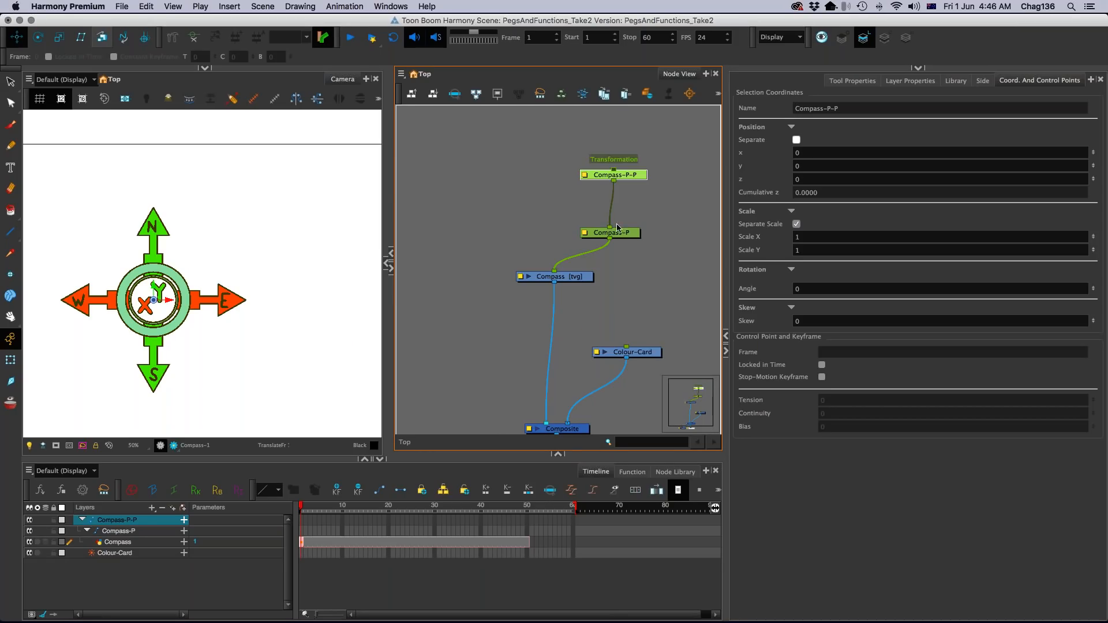
{"action": "key", "text": "Delete"}
{"action": "left_click_drag", "start_coordinate": [614, 175], "coordinate": [484, 232]}
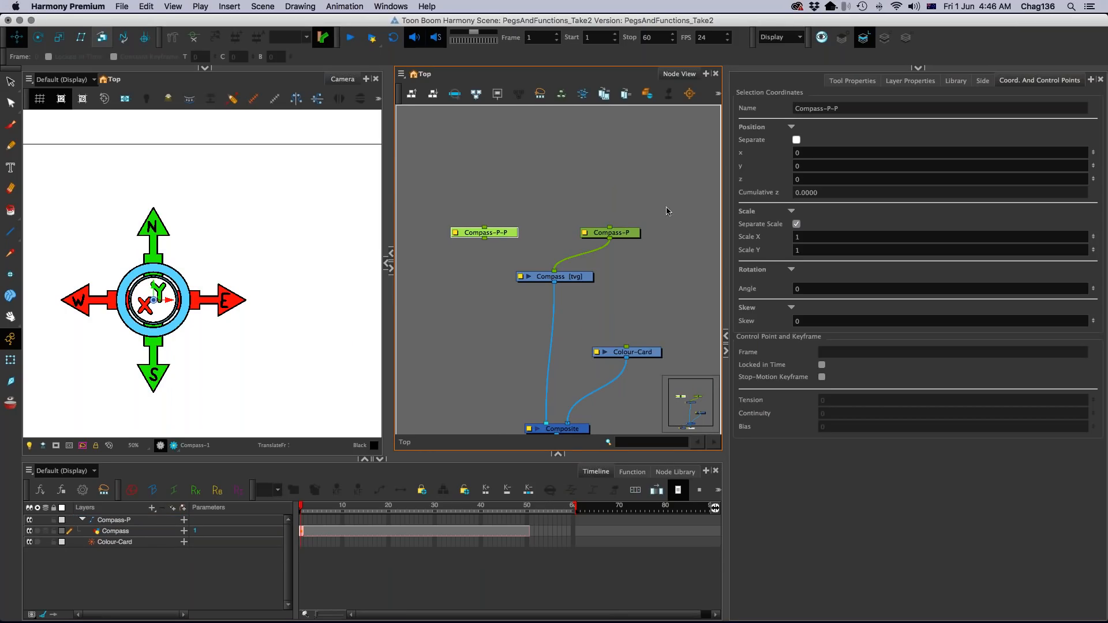
Step: Reveal the Xsheet above the coordinates view and compare what it lists for the connected Compass-P peg and the disconnected Compass-P-P peg
{"action": "left_click_drag", "start_coordinate": [948, 68], "coordinate": [955, 361]}
{"action": "left_click", "coordinate": [603, 233]}
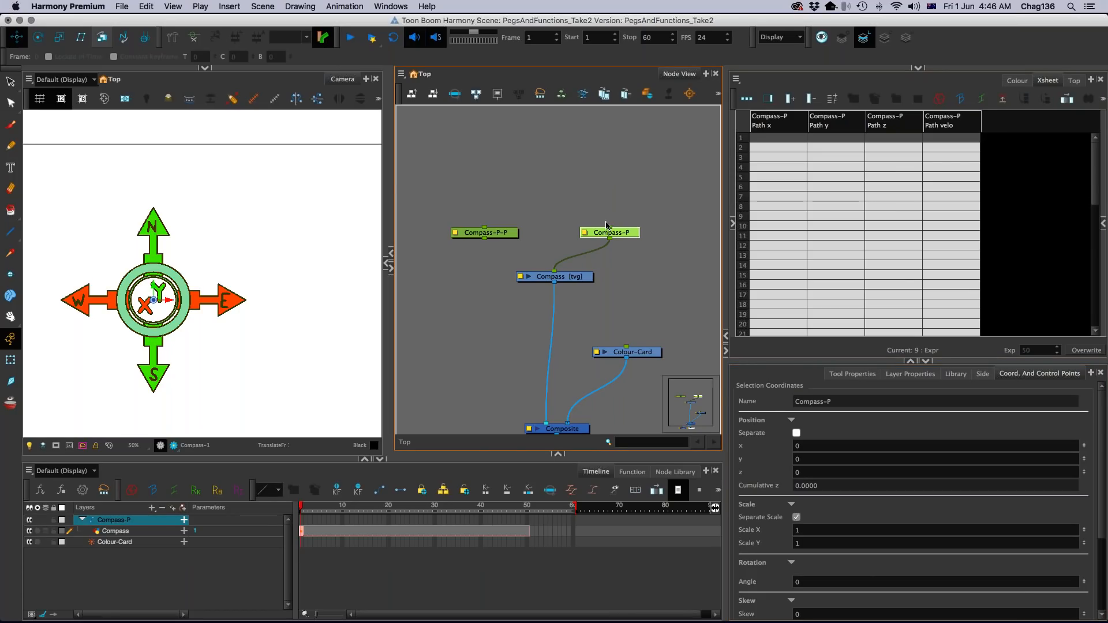
{"action": "left_click", "coordinate": [481, 232]}
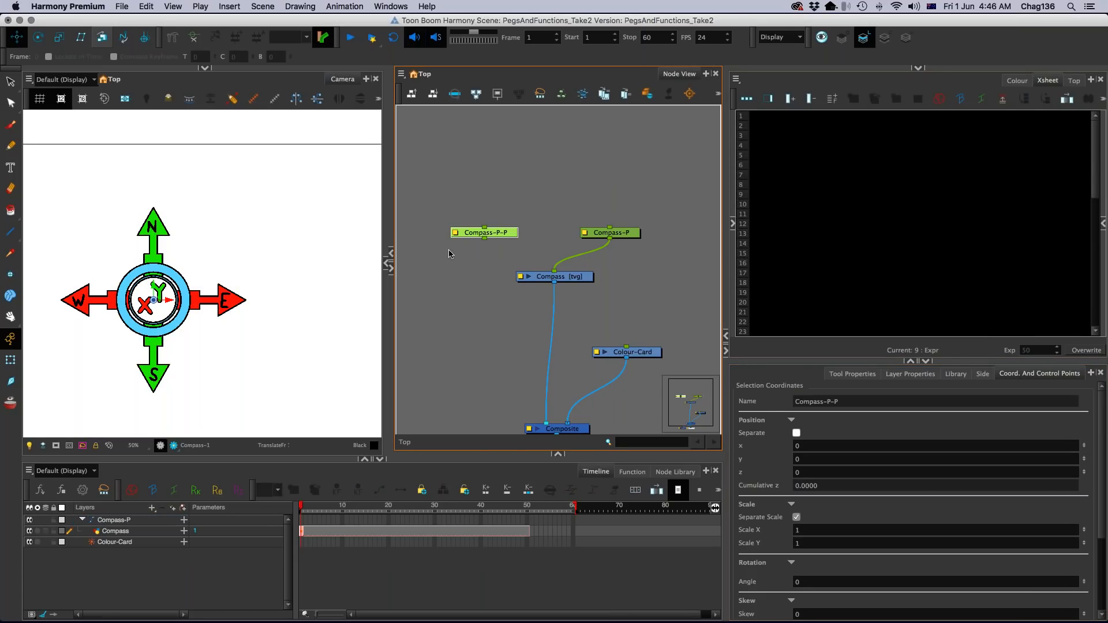
{"action": "left_click", "coordinate": [612, 234]}
{"action": "left_click", "coordinate": [501, 232]}
{"action": "left_click", "coordinate": [610, 233]}
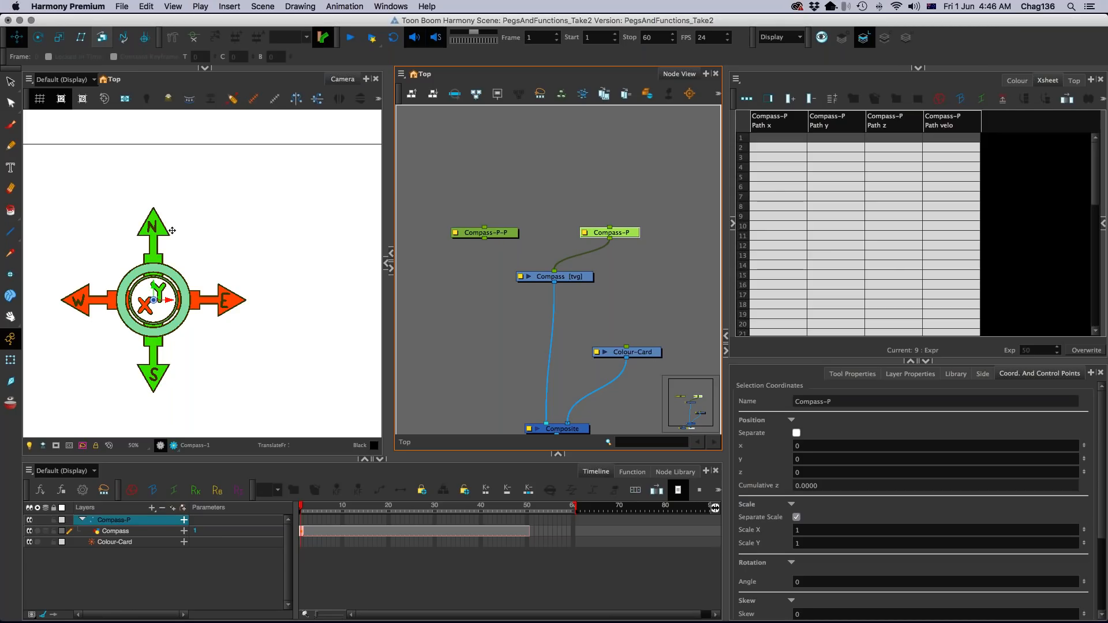
Step: Swap the Compass drawing's parent from Compass-P to Compass-P-P, and disconnect and delete both pegs
{"action": "mouse_move", "coordinate": [554, 271]}
{"action": "left_mouse_down"}
{"action": "mouse_move", "coordinate": [557, 246]}
{"action": "mouse_move", "coordinate": [519, 250]}
{"action": "mouse_move", "coordinate": [554, 270]}
{"action": "left_mouse_up"}
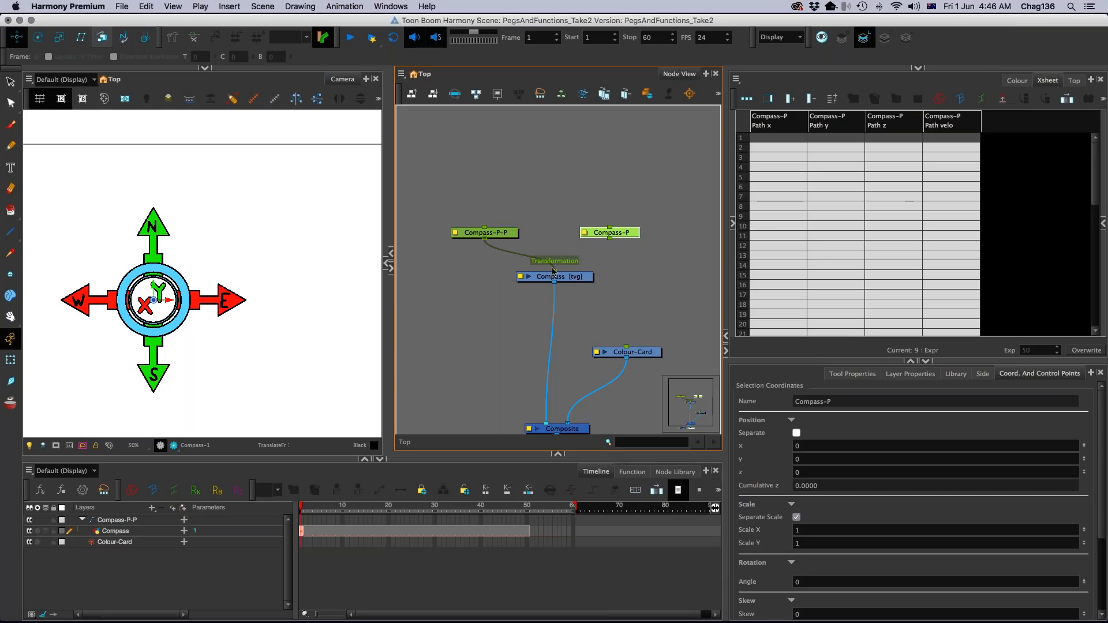
{"action": "left_click_drag", "start_coordinate": [554, 270], "coordinate": [605, 244]}
{"action": "key", "text": "Delete"}
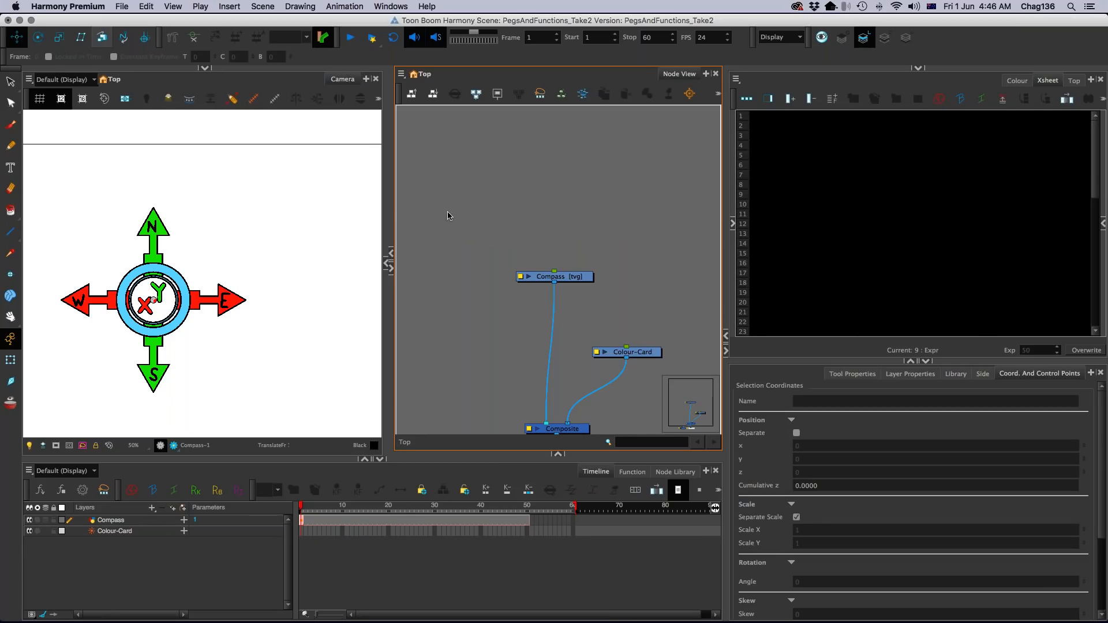
Step: Hide the Node View to widen the Camera view around the compass, and activate the Scale tool
{"action": "left_click_drag", "start_coordinate": [394, 204], "coordinate": [430, 205]}
{"action": "left_click_drag", "start_coordinate": [429, 257], "coordinate": [550, 257]}
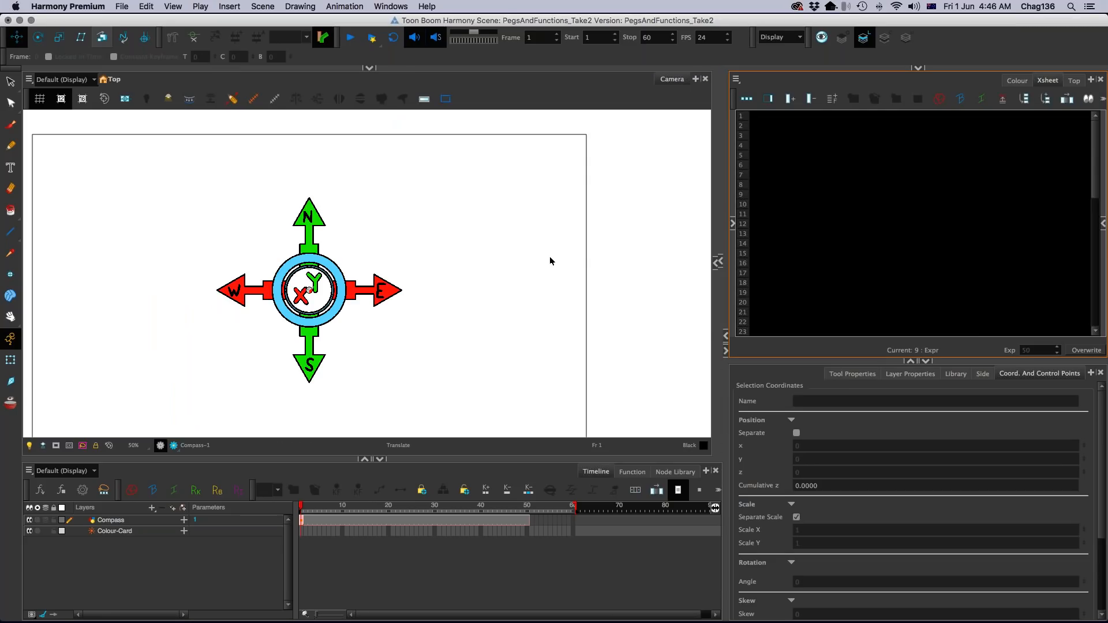
{"action": "key", "text": "2"}
{"action": "scroll", "coordinate": [462, 262], "scroll_direction": "left", "scroll_amount": 3}
{"action": "scroll", "coordinate": [462, 262], "scroll_direction": "down", "scroll_amount": 2}
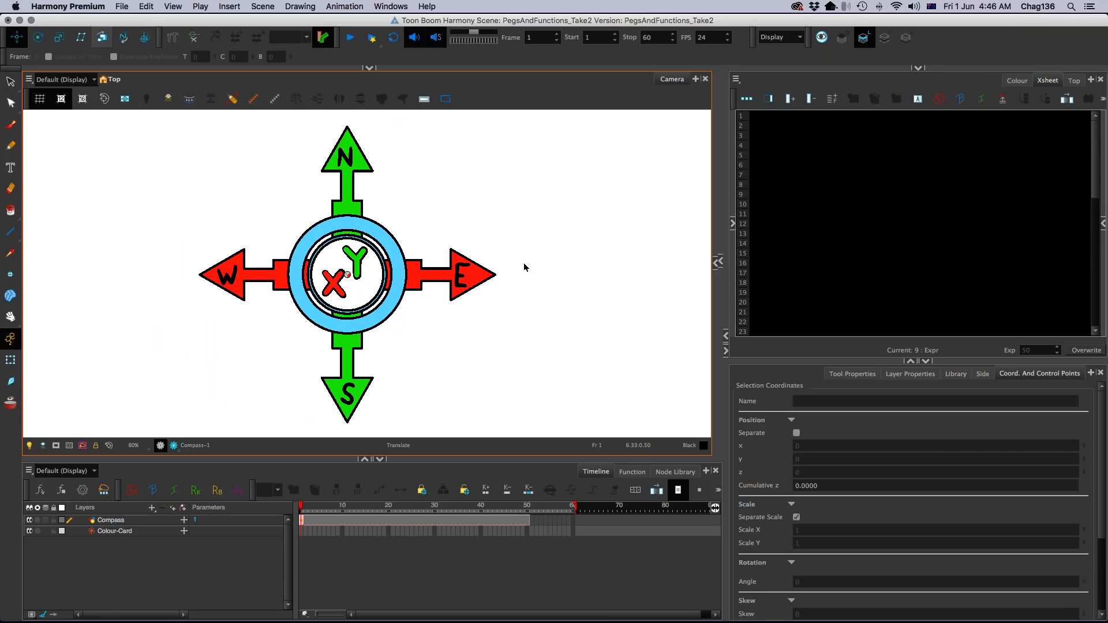
{"action": "left_click", "coordinate": [59, 37]}
{"action": "scroll", "coordinate": [449, 236], "scroll_direction": "down", "scroll_amount": 1}
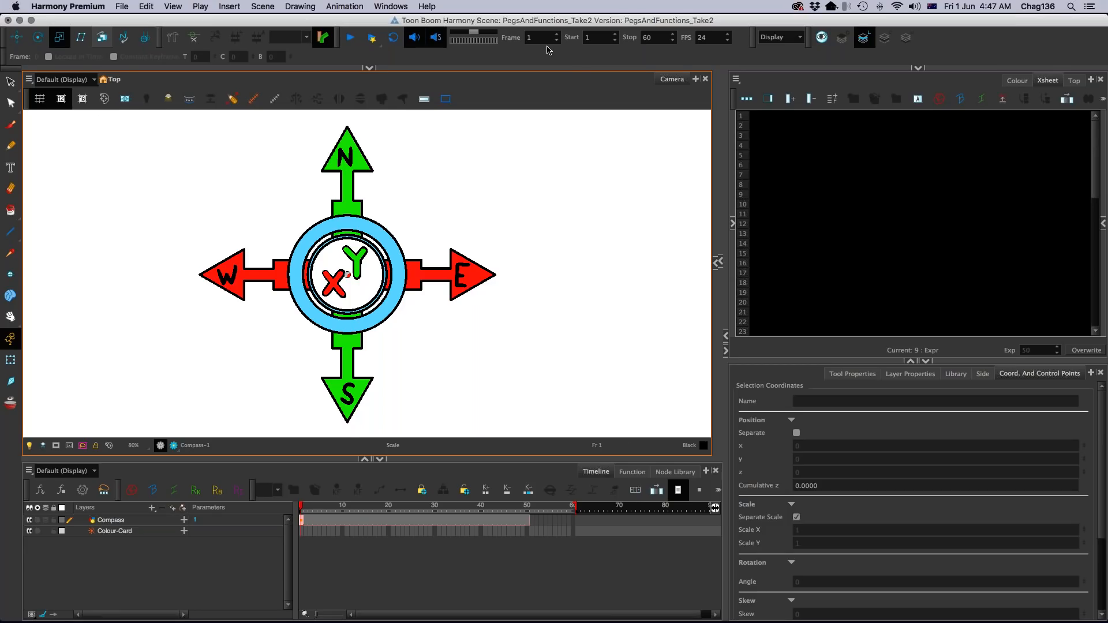
{"action": "mouse_move", "coordinate": [547, 67]}
{"action": "left_mouse_down"}
{"action": "mouse_move", "coordinate": [553, 328]}
{"action": "mouse_move", "coordinate": [492, 297]}
{"action": "mouse_move", "coordinate": [492, 67]}
{"action": "left_mouse_up"}
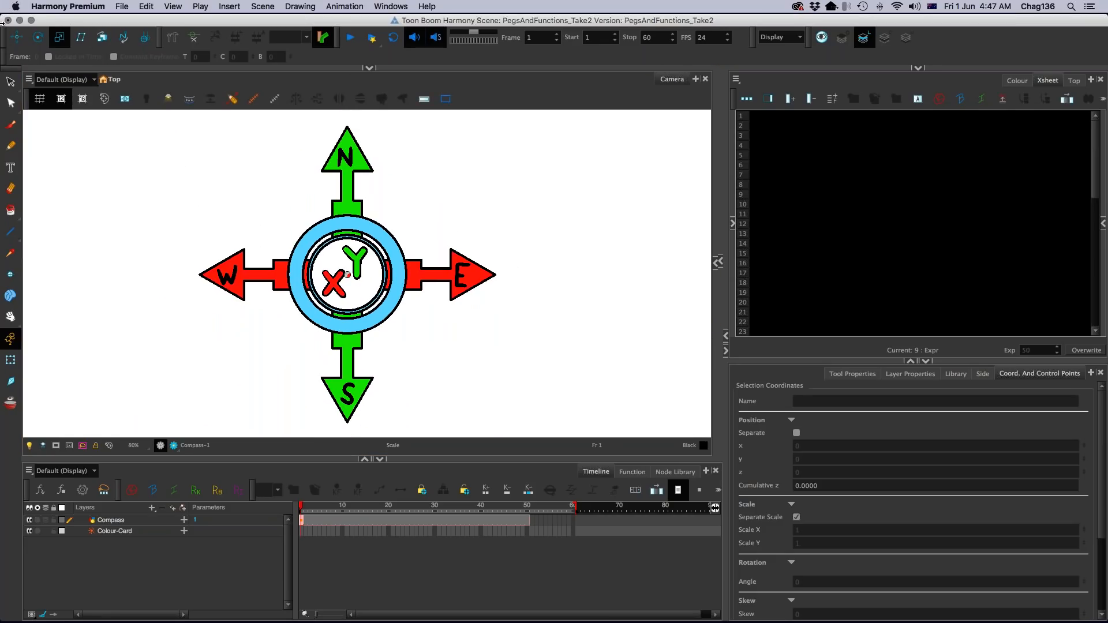
Step: Select the compass in the Camera view with the Translate tool, and select the Colour-Card with the Transform tool
{"action": "left_click", "coordinate": [17, 37]}
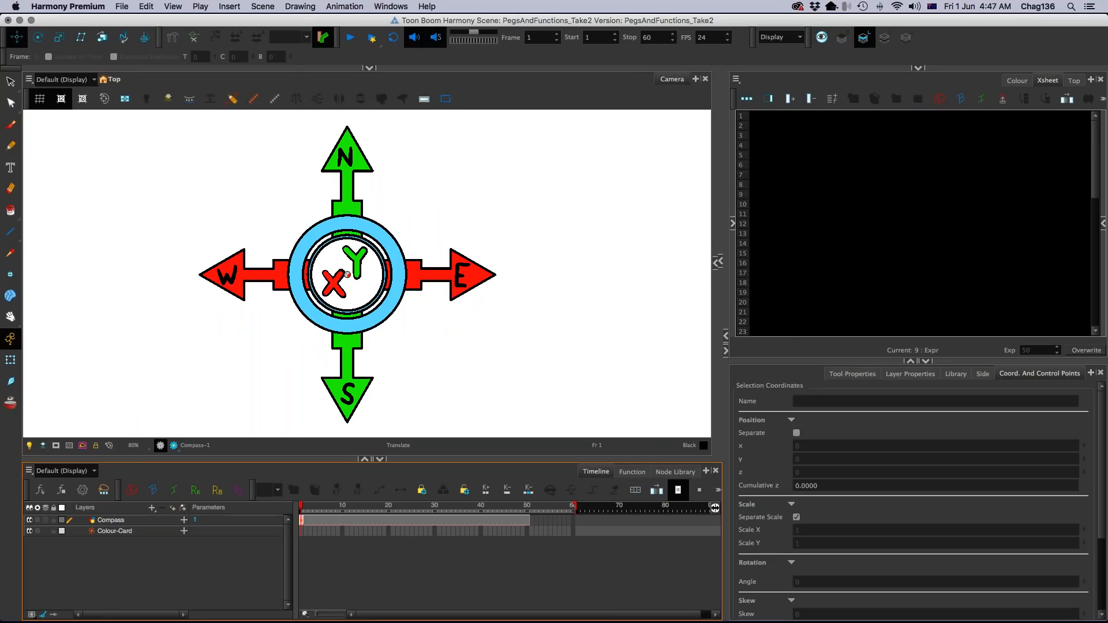
{"action": "left_click", "coordinate": [348, 263]}
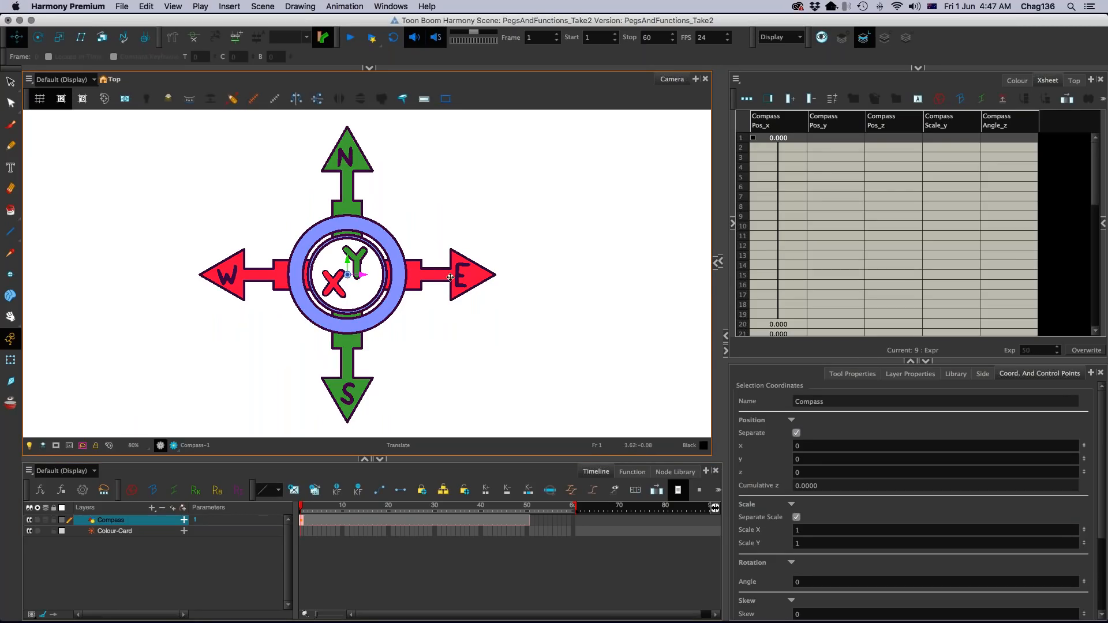
{"action": "left_click", "coordinate": [11, 360]}
{"action": "left_click", "coordinate": [116, 363]}
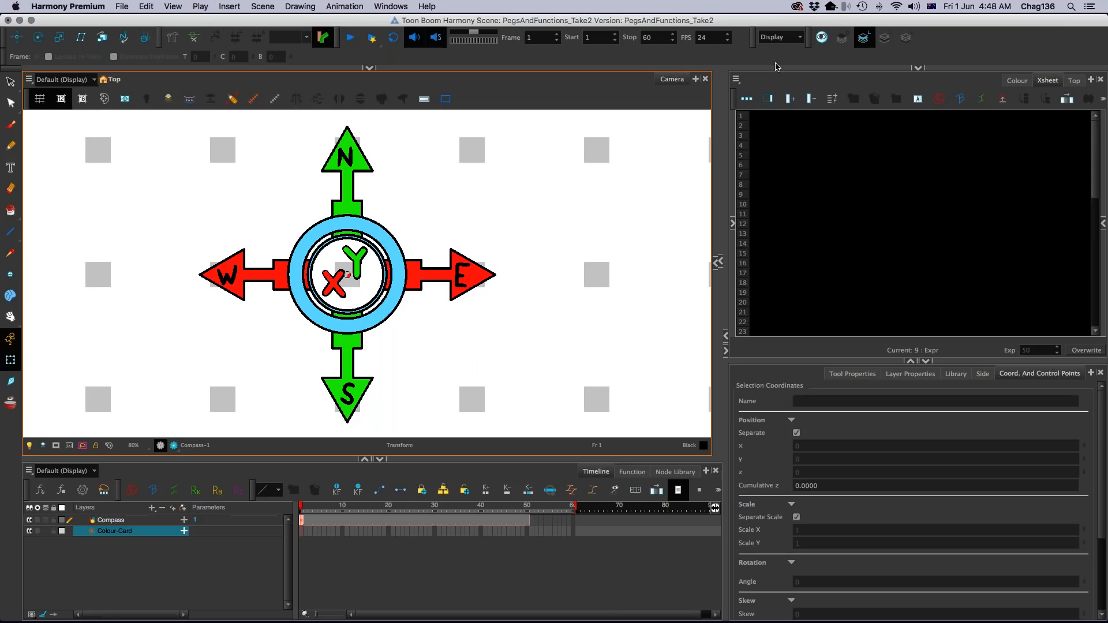
{"action": "left_click", "coordinate": [391, 7]}
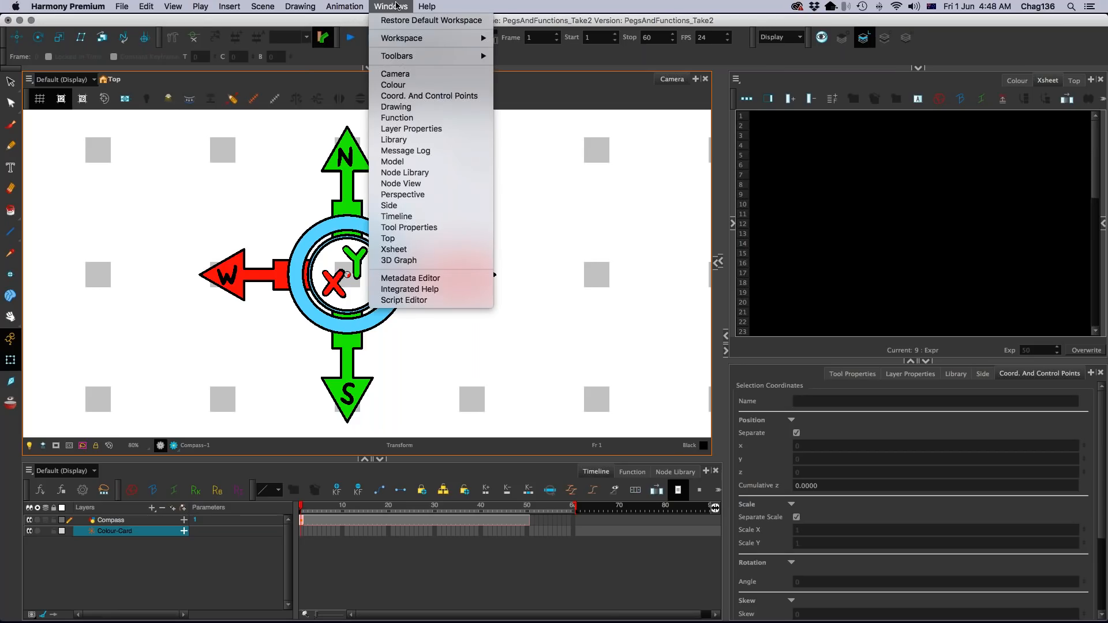
{"action": "left_click", "coordinate": [416, 195]}
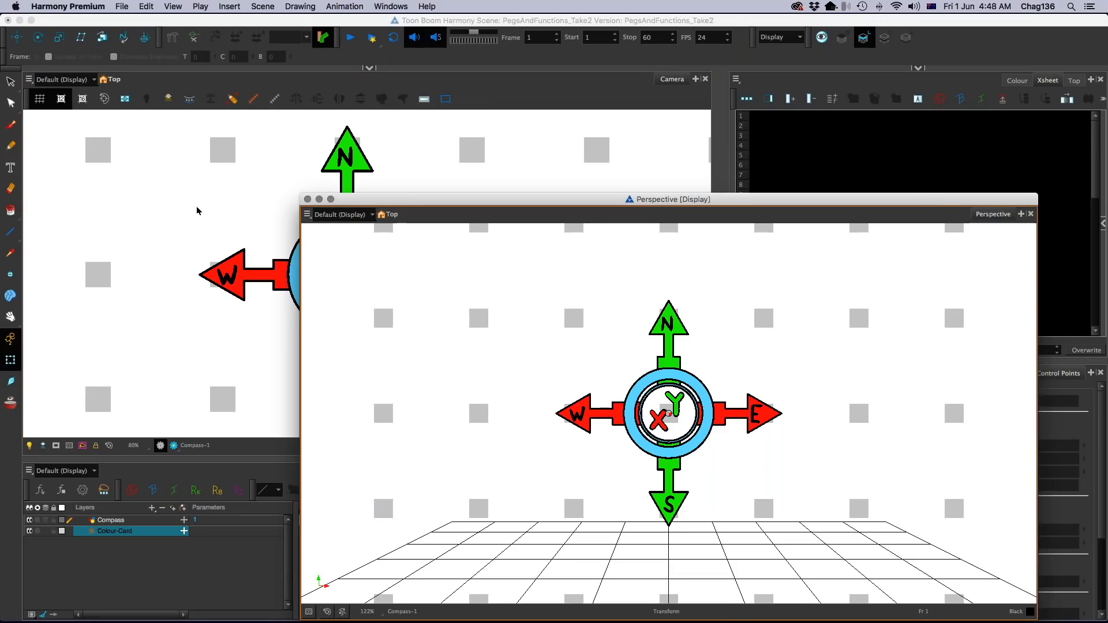
{"action": "left_click", "coordinate": [307, 200]}
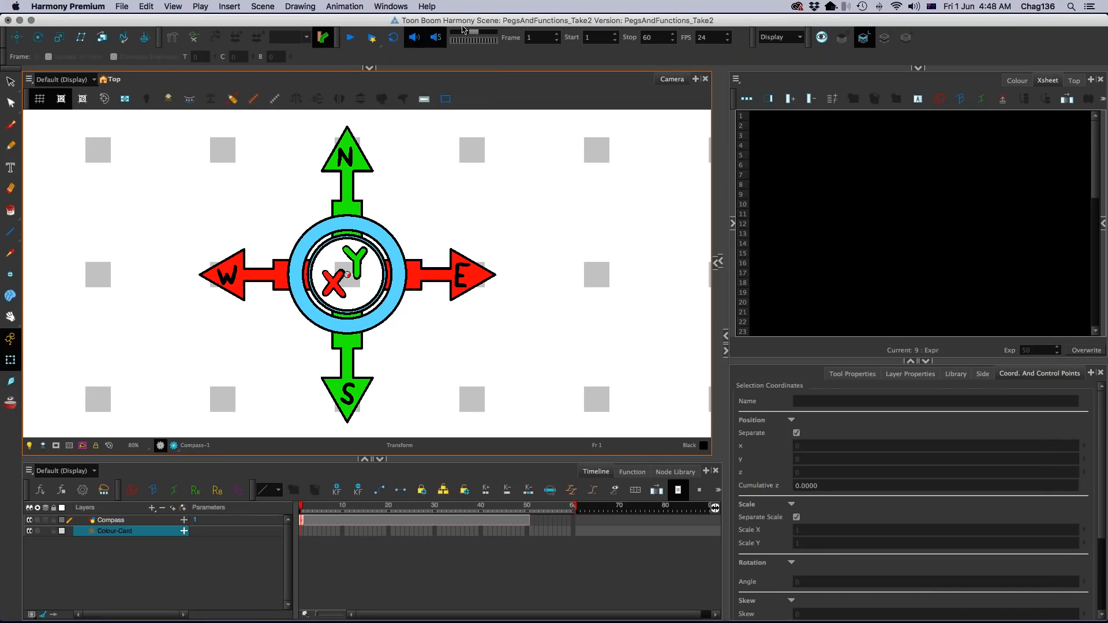
Step: Display the Top and Side views together, and reveal the Perspective view in place of the Camera view
{"action": "left_click", "coordinate": [391, 7]}
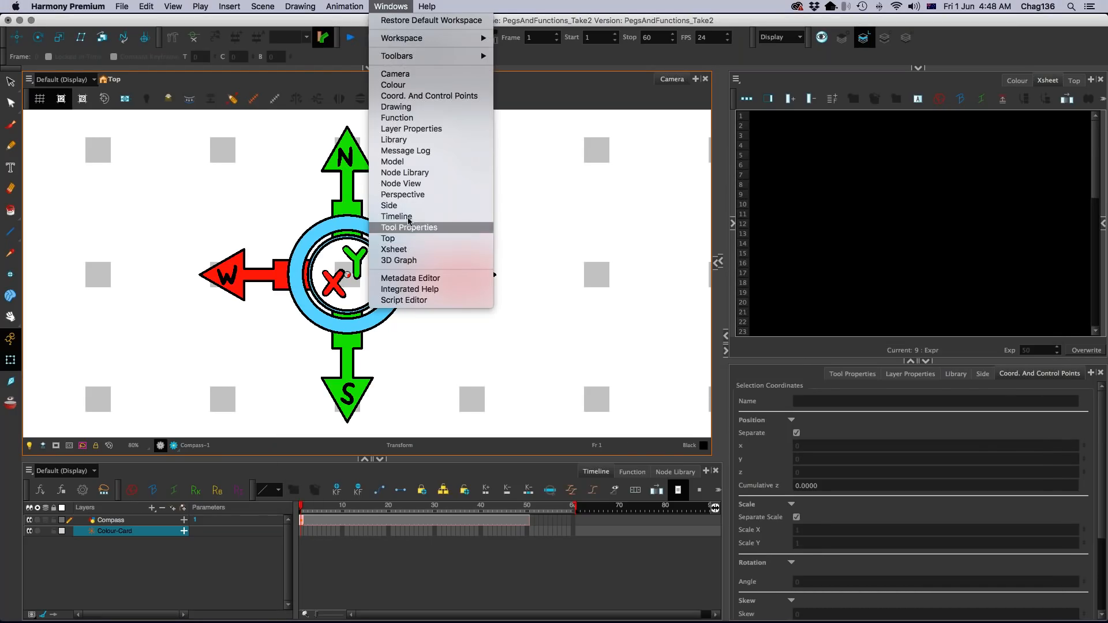
{"action": "left_click", "coordinate": [398, 162]}
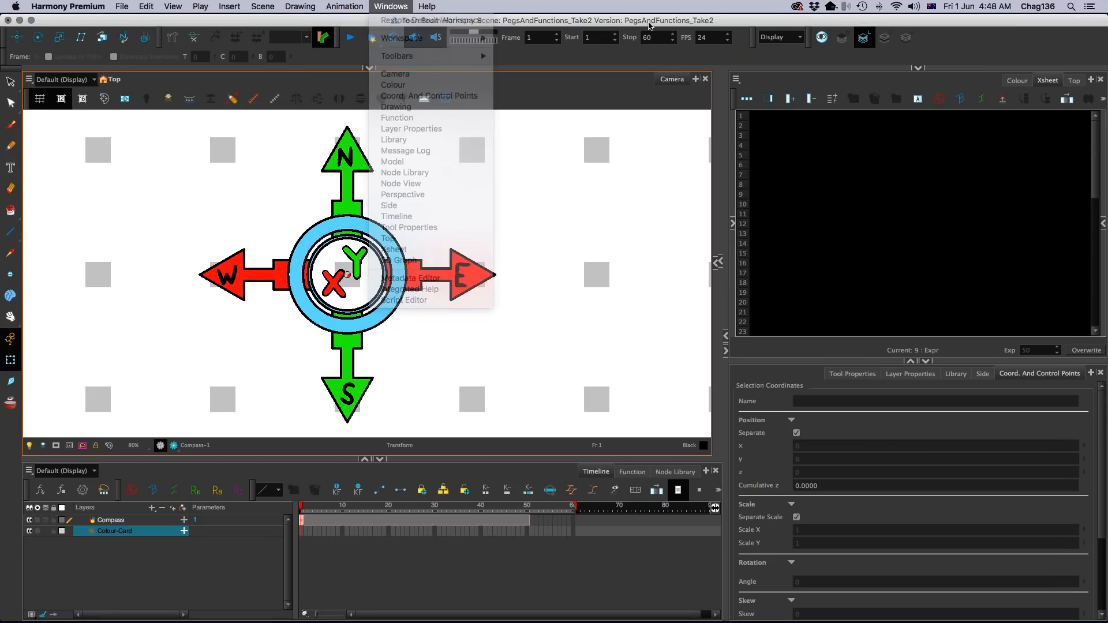
{"action": "left_click", "coordinate": [983, 374]}
{"action": "left_click_drag", "start_coordinate": [918, 361], "coordinate": [918, 287]}
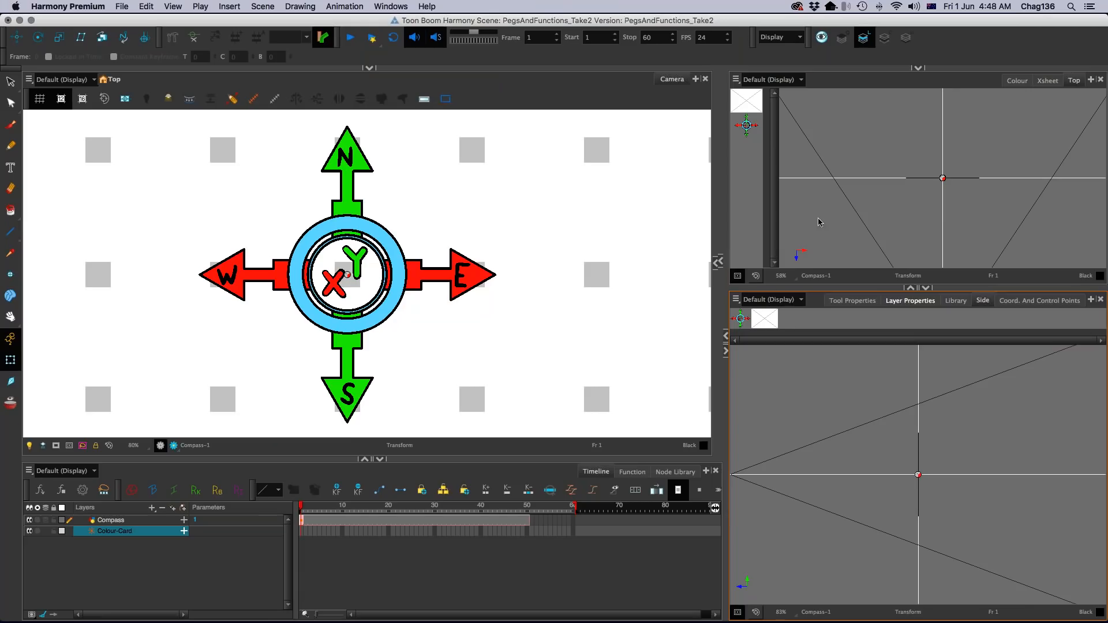
{"action": "left_click", "coordinate": [369, 68]}
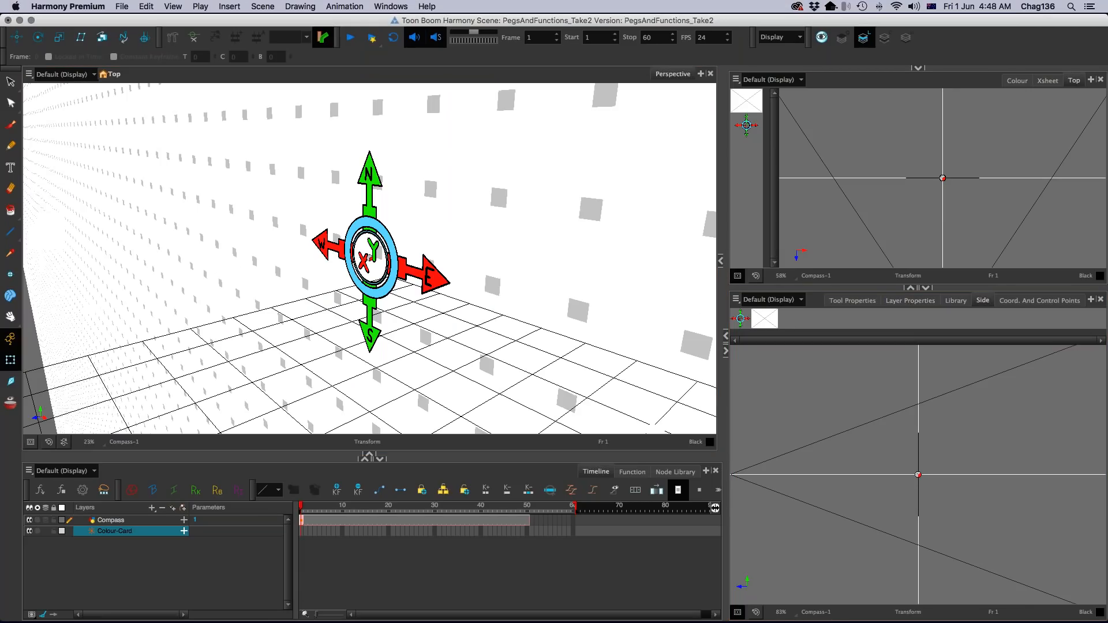
Step: Examine the compass from different angles in the Perspective view, compare it with the Top and Side views, and deselect the Colour-Card
{"action": "left_click_drag", "start_coordinate": [393, 331], "coordinate": [434, 348]}
{"action": "left_click_drag", "start_coordinate": [465, 289], "coordinate": [569, 324]}
{"action": "left_click", "coordinate": [852, 301]}
{"action": "scroll", "coordinate": [857, 217], "scroll_direction": "down", "scroll_amount": 3}
{"action": "left_click", "coordinate": [980, 300]}
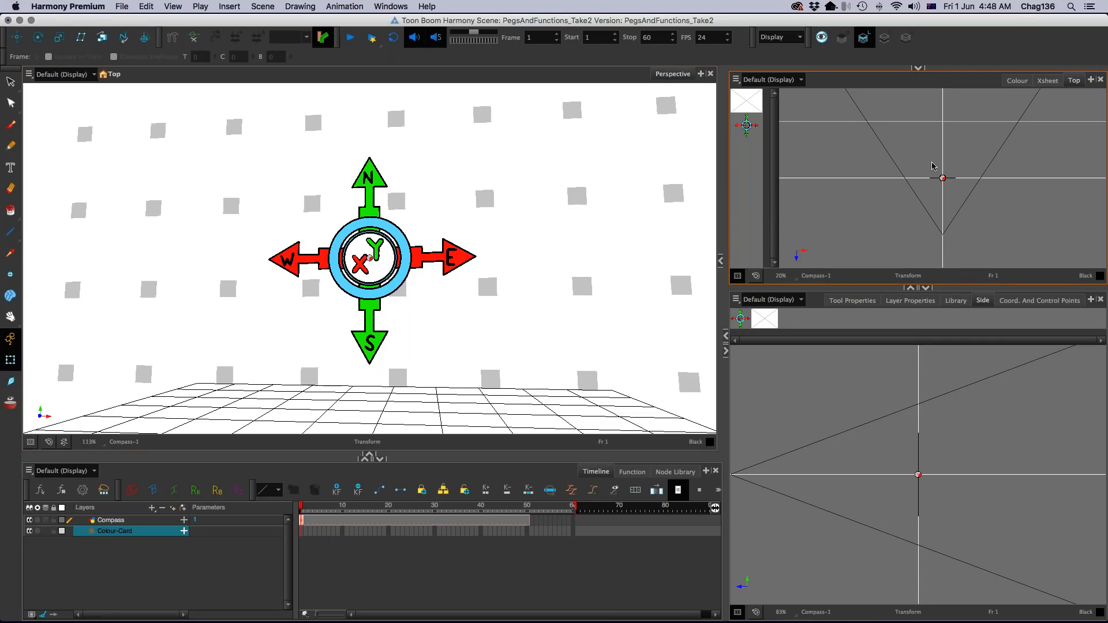
{"action": "left_click", "coordinate": [911, 186]}
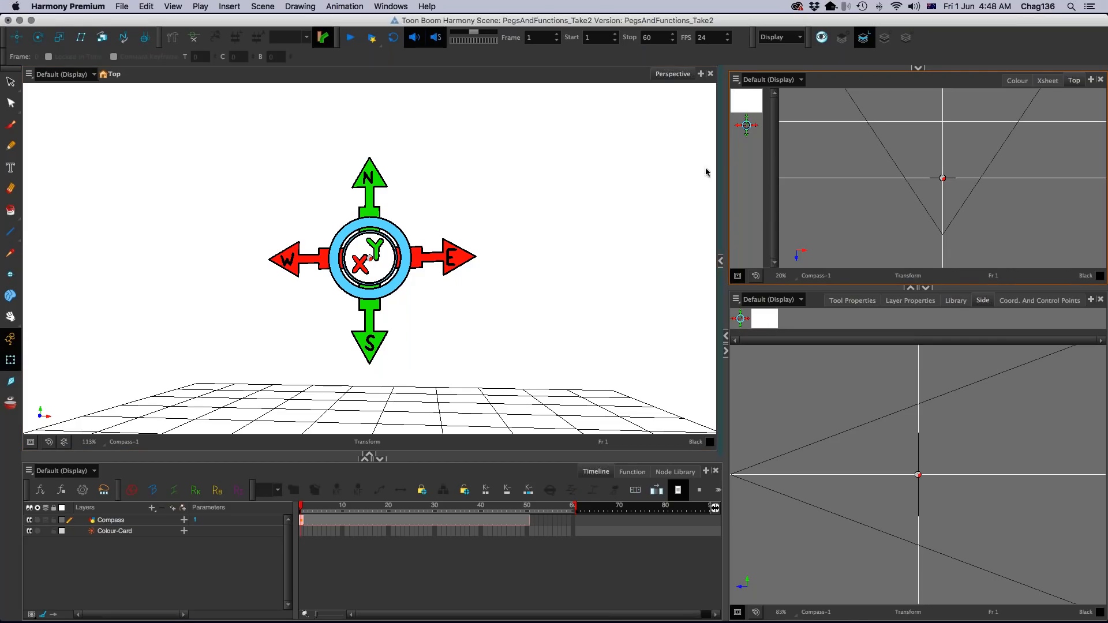
Step: Reveal the Node View, add a Camera node from the Favorites nodes below Display, and give it a parent peg placed just above it
{"action": "left_click_drag", "start_coordinate": [536, 248], "coordinate": [337, 253]}
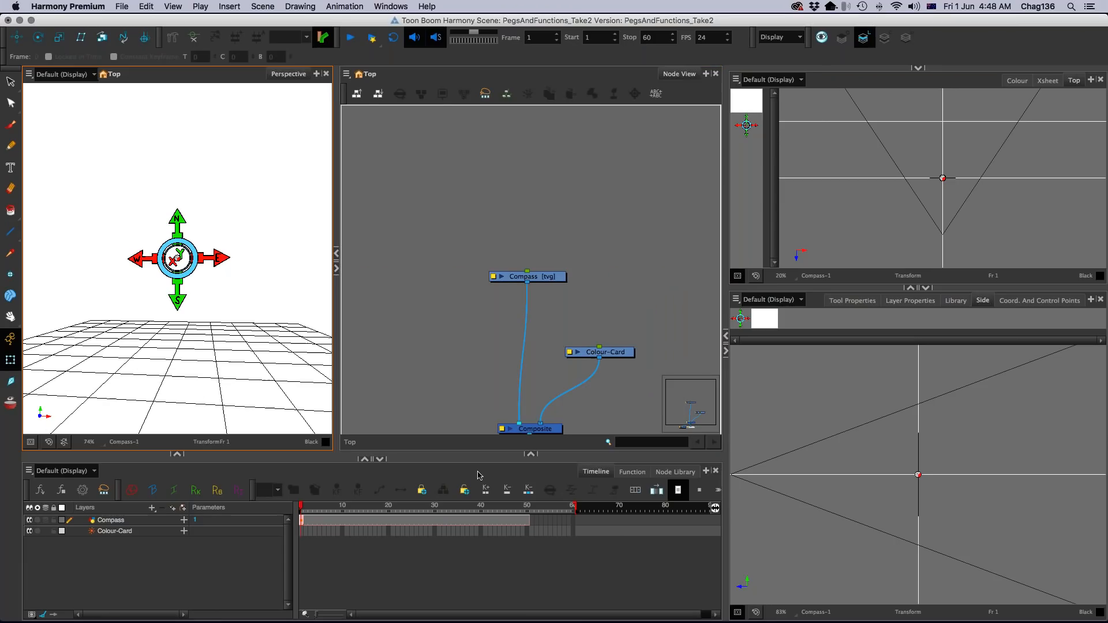
{"action": "scroll", "coordinate": [524, 371], "scroll_direction": "down", "scroll_amount": 5}
{"action": "left_click", "coordinate": [676, 472]}
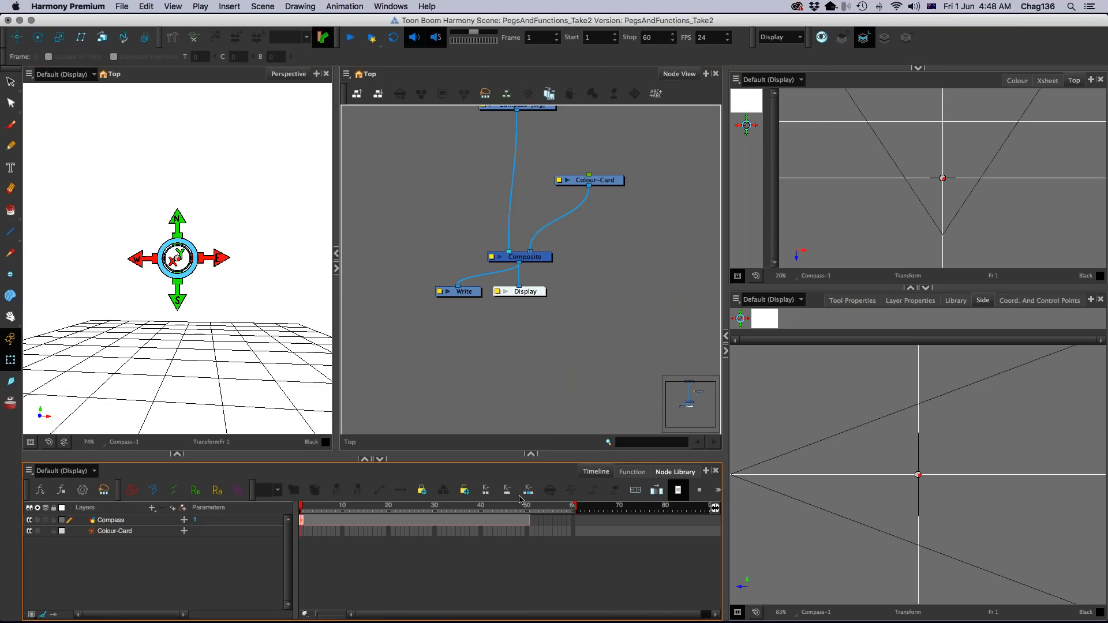
{"action": "left_click", "coordinate": [113, 542]}
{"action": "left_click", "coordinate": [70, 565]}
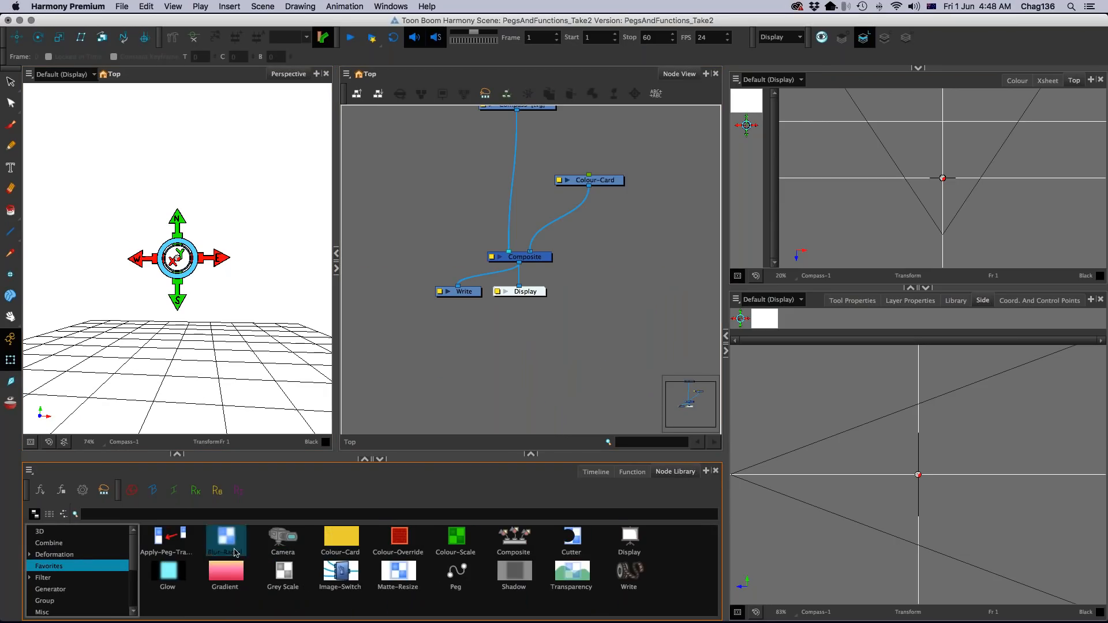
{"action": "left_click_drag", "start_coordinate": [283, 540], "coordinate": [524, 351]}
{"action": "key", "text": "super+p"}
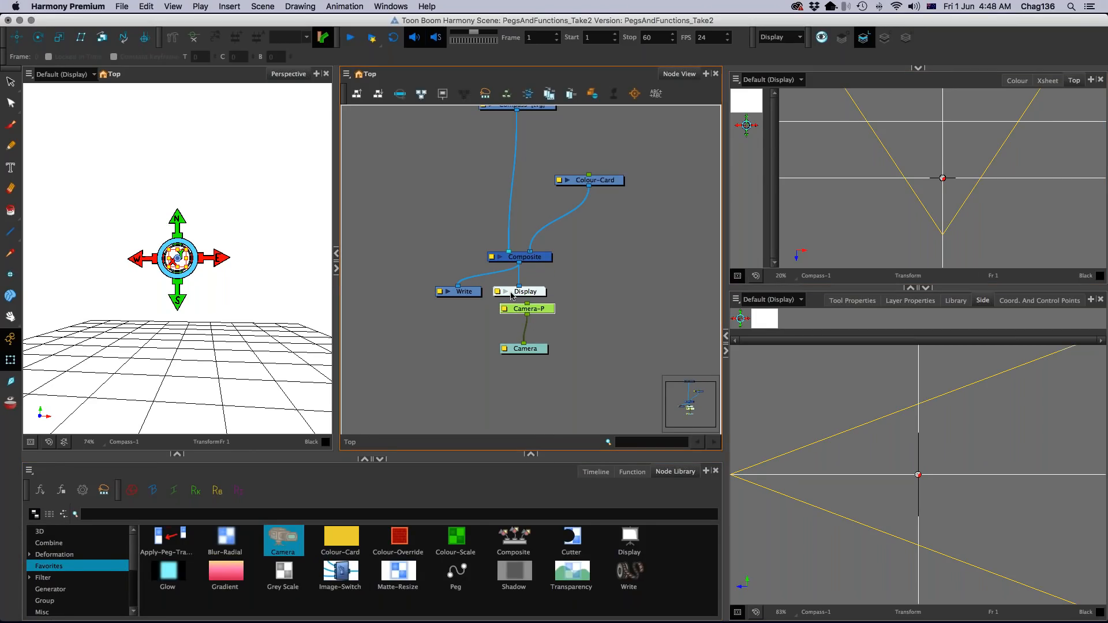
{"action": "left_click_drag", "start_coordinate": [548, 310], "coordinate": [545, 322]}
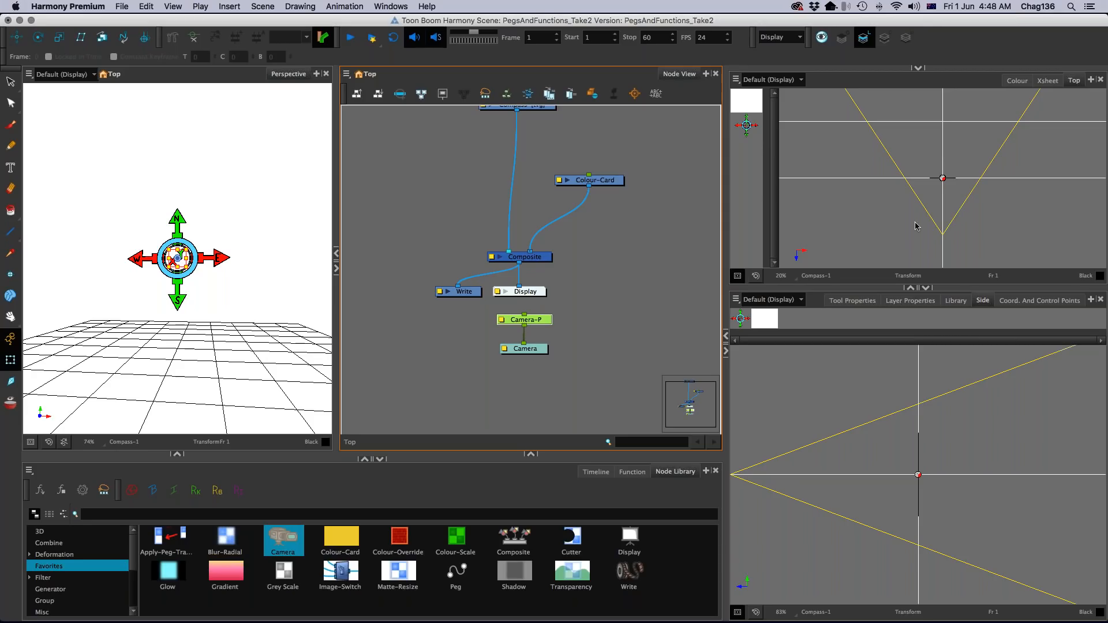
Step: Translate the Camera-P peg forward in depth in the Top view, and bring back the Camera view zoomed out to show the camera frame
{"action": "left_click", "coordinate": [16, 37]}
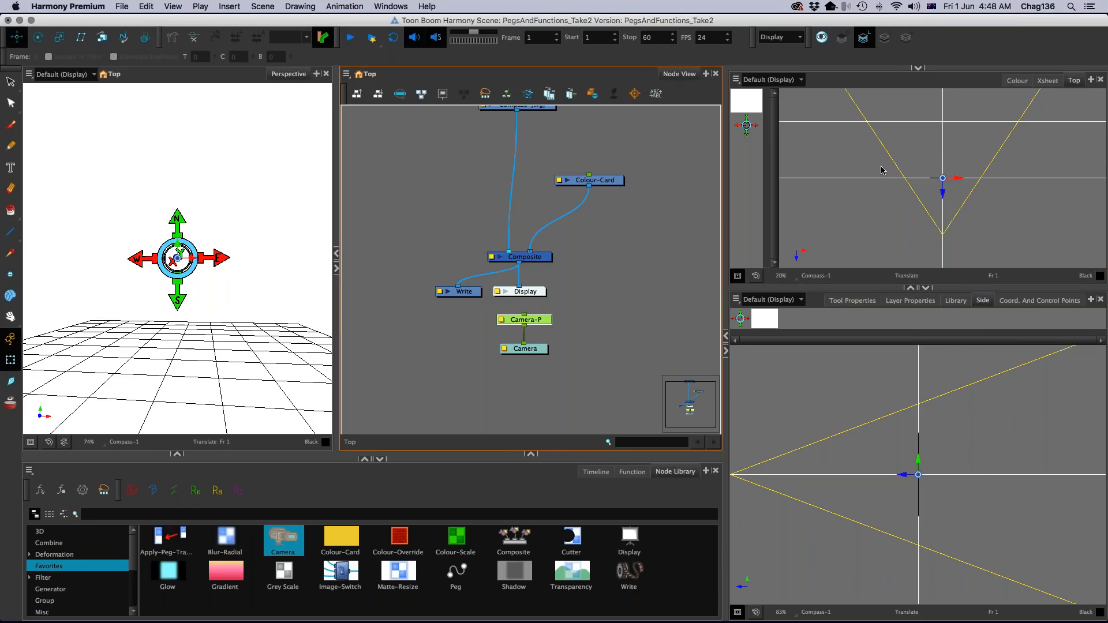
{"action": "left_click_drag", "start_coordinate": [894, 197], "coordinate": [894, 181]}
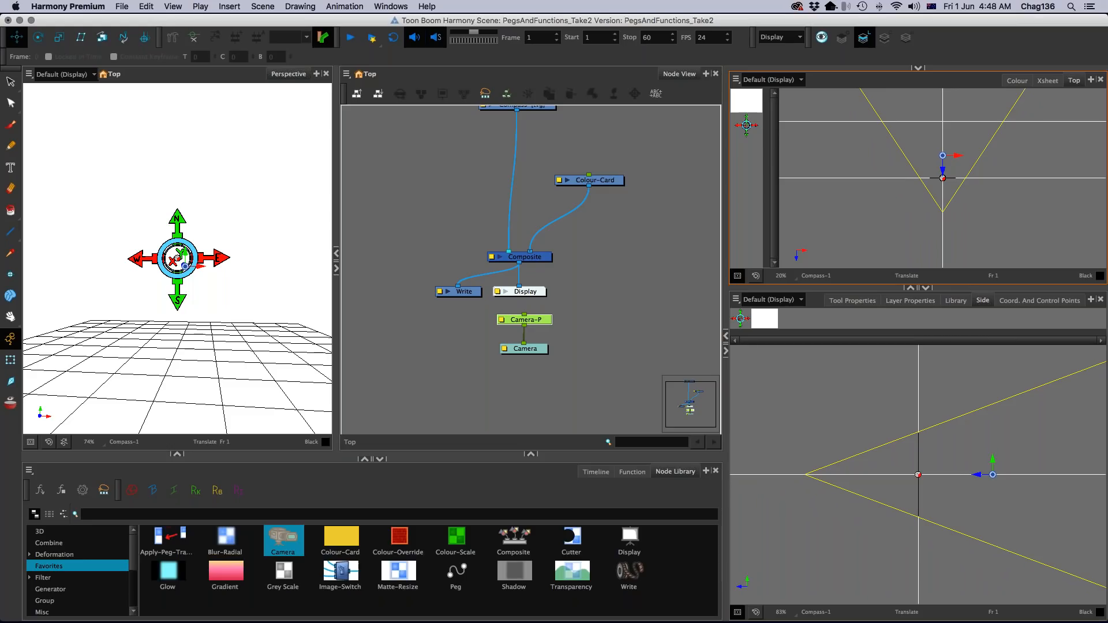
{"action": "left_click_drag", "start_coordinate": [279, 360], "coordinate": [286, 35]}
{"action": "key", "text": "1"}
{"action": "key", "text": "1"}
{"action": "key", "text": "1"}
{"action": "key", "text": "1"}
{"action": "key", "text": "1"}
{"action": "key", "text": "1"}
Step: Try moving the Camera-P peg sideways and along its Z axis in the Top view, and undo the moves
{"action": "mouse_move", "coordinate": [902, 180]}
{"action": "left_mouse_down"}
{"action": "mouse_move", "coordinate": [906, 202]}
{"action": "mouse_move", "coordinate": [915, 162]}
{"action": "mouse_move", "coordinate": [923, 173]}
{"action": "mouse_move", "coordinate": [906, 159]}
{"action": "mouse_move", "coordinate": [912, 216]}
{"action": "mouse_move", "coordinate": [898, 188]}
{"action": "mouse_move", "coordinate": [913, 176]}
{"action": "left_mouse_up"}
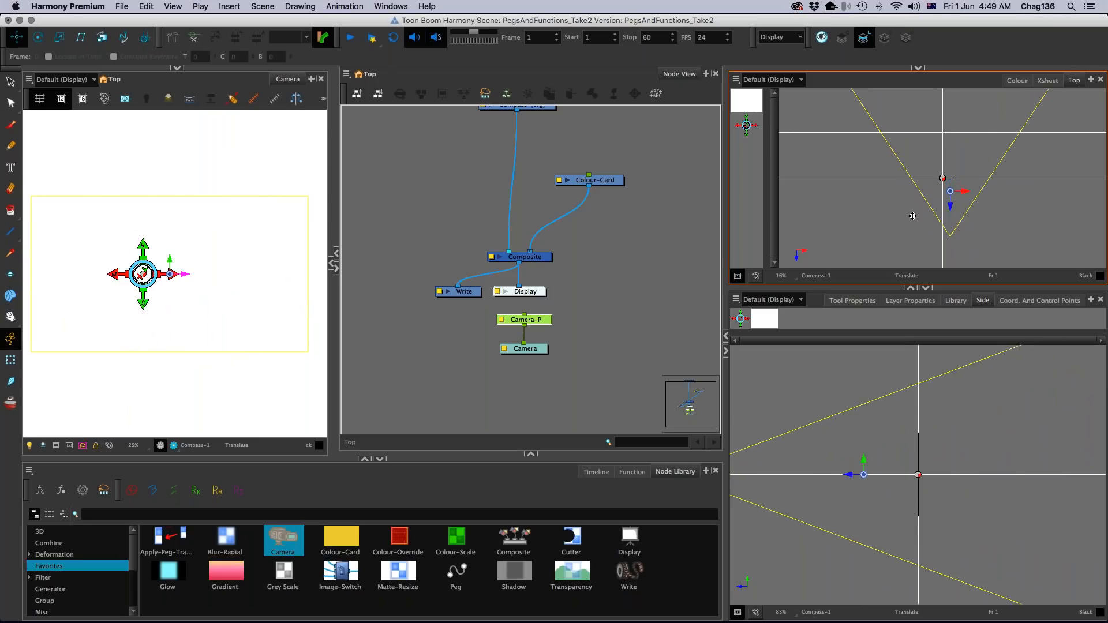
{"action": "key", "text": "super+z"}
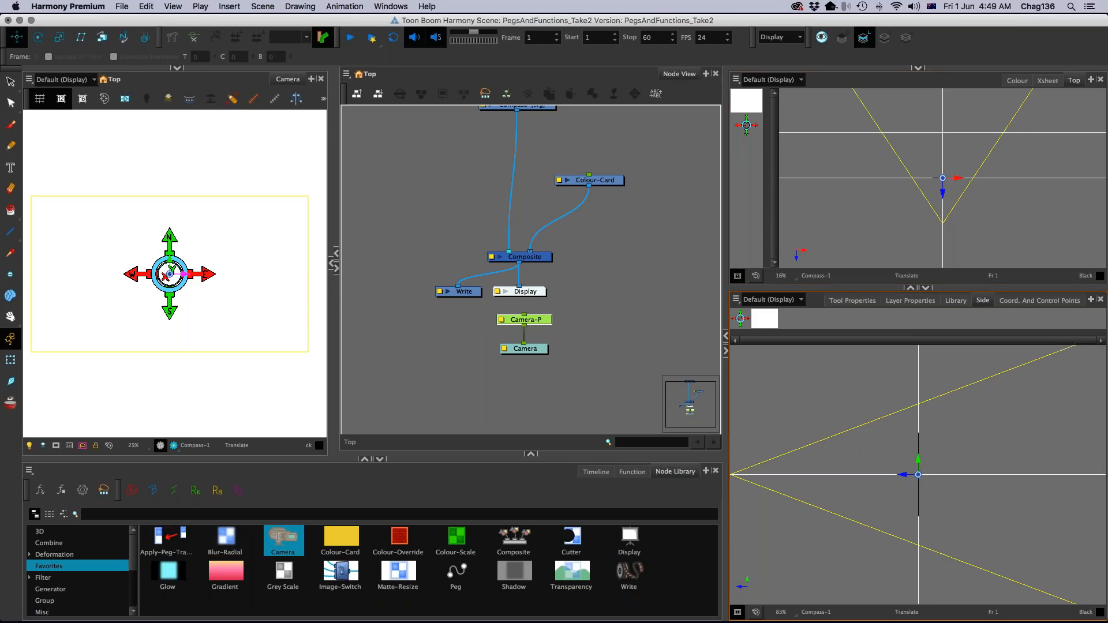
{"action": "scroll", "coordinate": [983, 190], "scroll_direction": "up", "scroll_amount": 3}
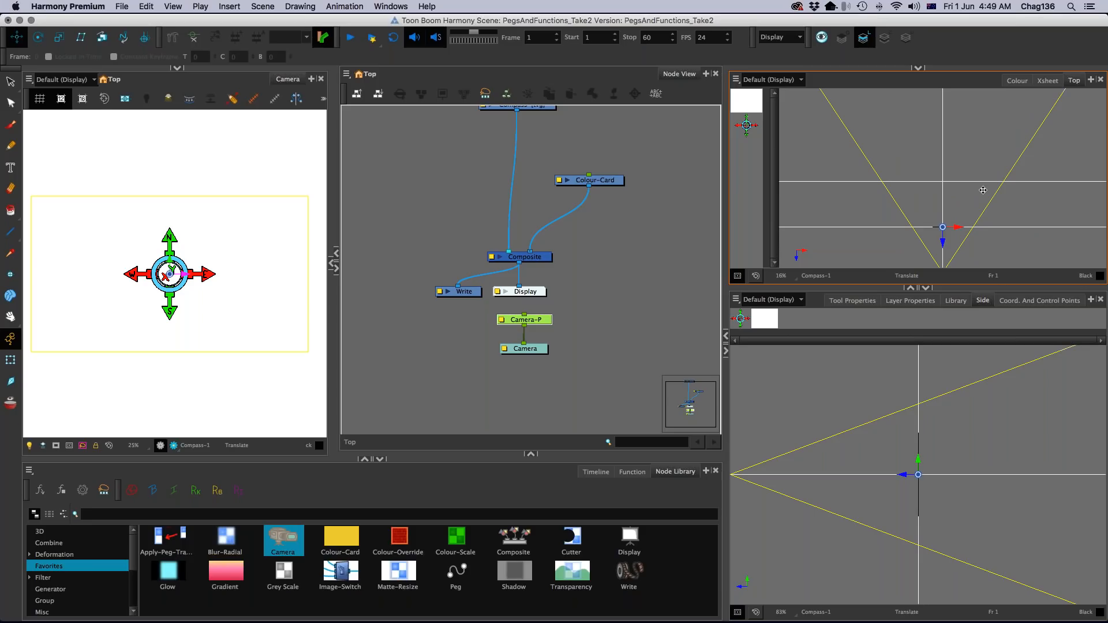
{"action": "scroll", "coordinate": [982, 189], "scroll_direction": "up", "scroll_amount": 5}
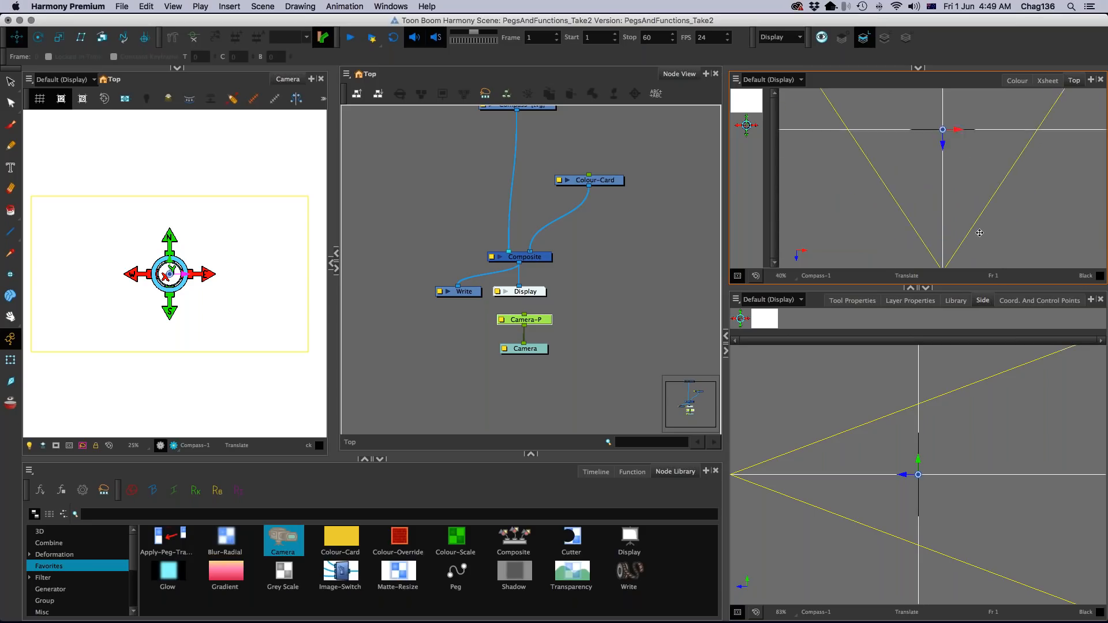
{"action": "scroll", "coordinate": [972, 212], "scroll_direction": "up", "scroll_amount": 3}
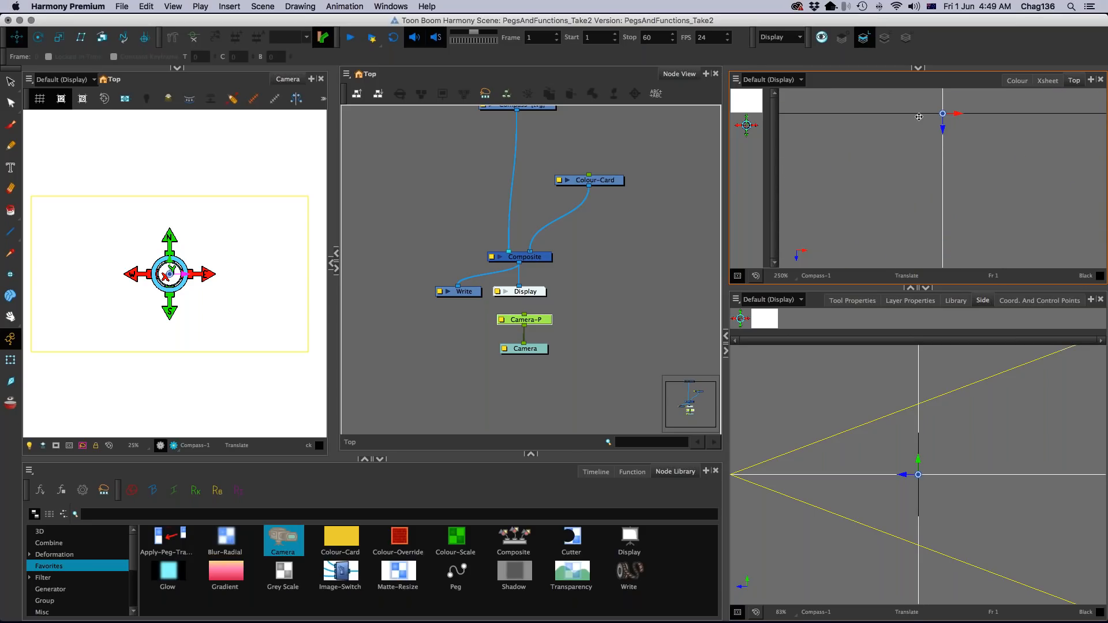
{"action": "mouse_move", "coordinate": [943, 130]}
{"action": "left_mouse_down"}
{"action": "mouse_move", "coordinate": [942, 141]}
{"action": "mouse_move", "coordinate": [943, 129]}
{"action": "left_mouse_up"}
{"action": "key", "text": "super+z"}
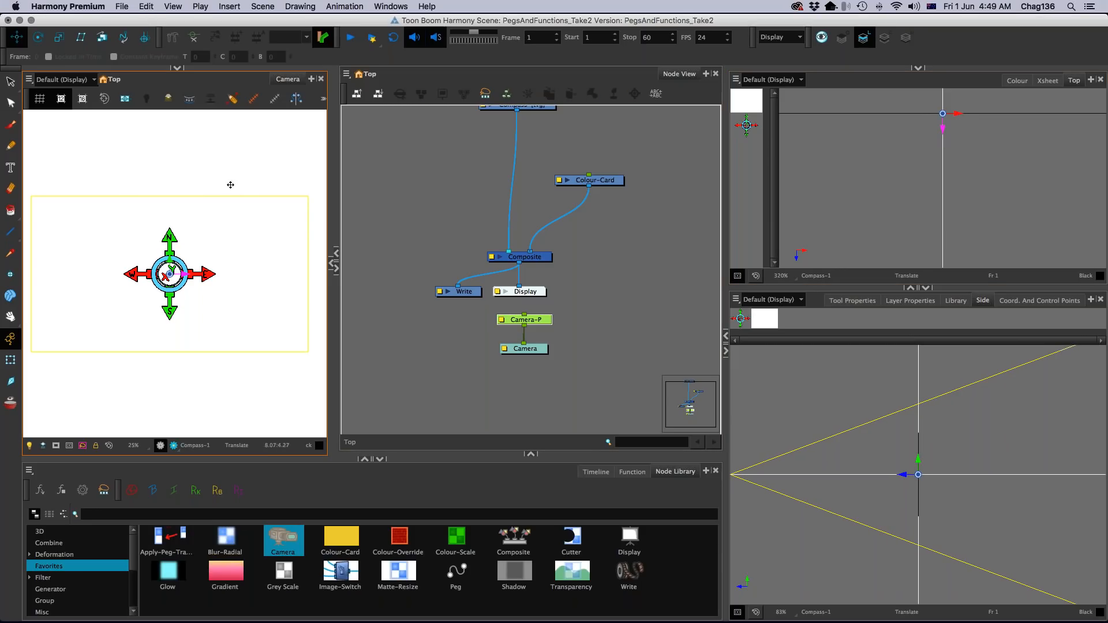
Step: Widen the canvas area with an angled Perspective view above the Camera view, and add a parent peg to the Compass drawing
{"action": "left_click_drag", "start_coordinate": [333, 92], "coordinate": [466, 128]}
{"action": "left_click_drag", "start_coordinate": [274, 111], "coordinate": [274, 360]}
{"action": "left_click_drag", "start_coordinate": [364, 225], "coordinate": [283, 253]}
{"action": "left_click_drag", "start_coordinate": [629, 144], "coordinate": [630, 268]}
{"action": "left_click", "coordinate": [631, 227]}
{"action": "key", "text": "super+p"}
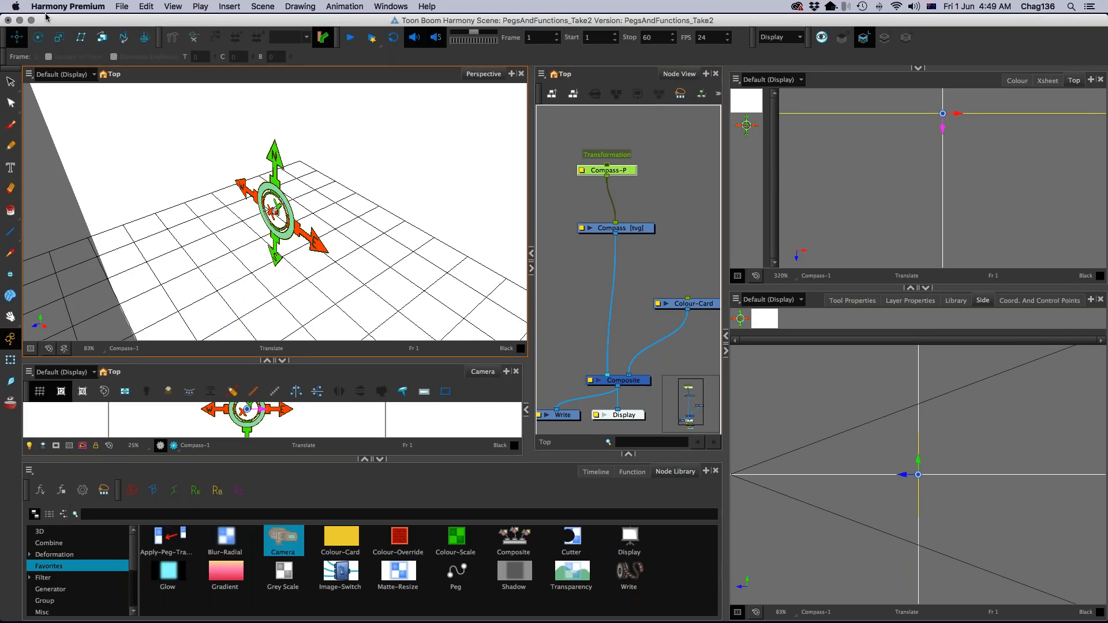
Step: Enable 3D on the Compass-P peg, try rotating the compass around its axes in the Perspective view, and undo the rotation
{"action": "left_click", "coordinate": [38, 38]}
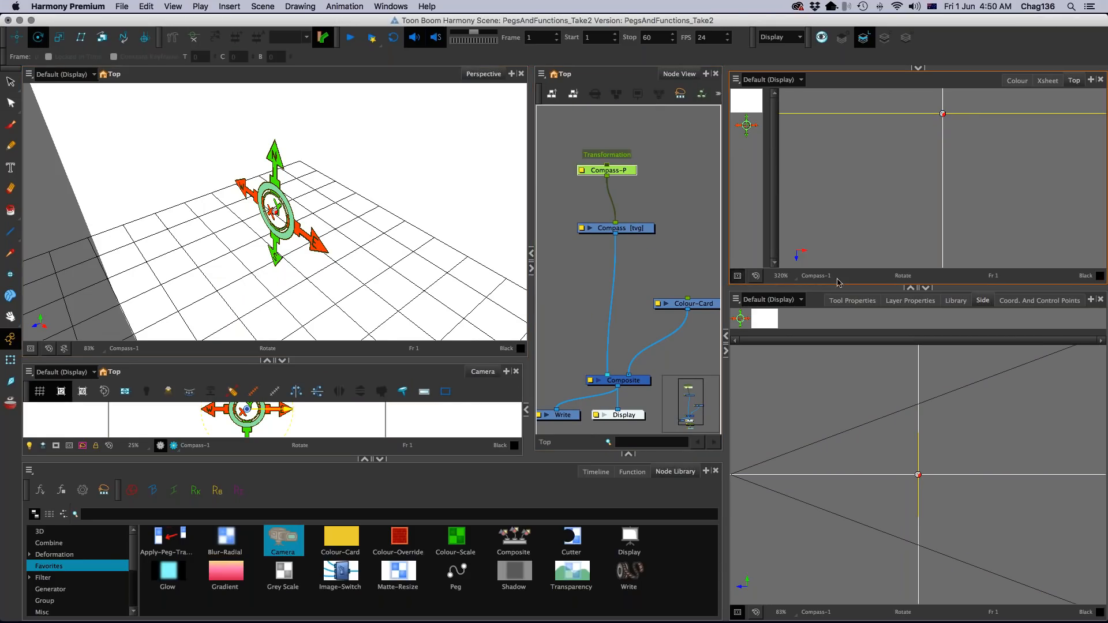
{"action": "left_click", "coordinate": [889, 300]}
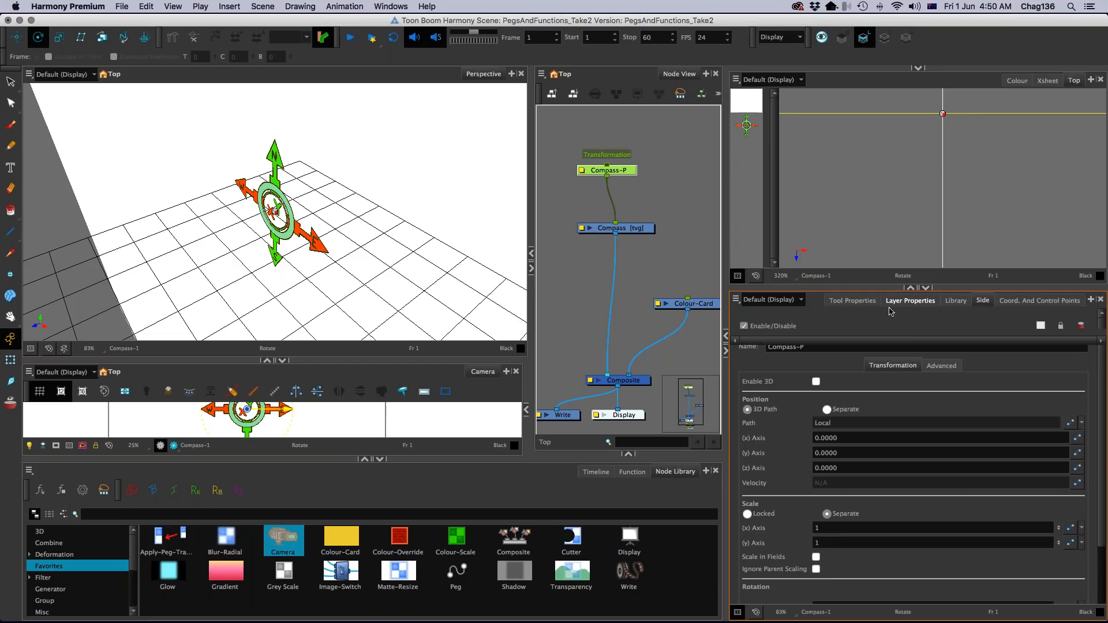
{"action": "left_click", "coordinate": [816, 382]}
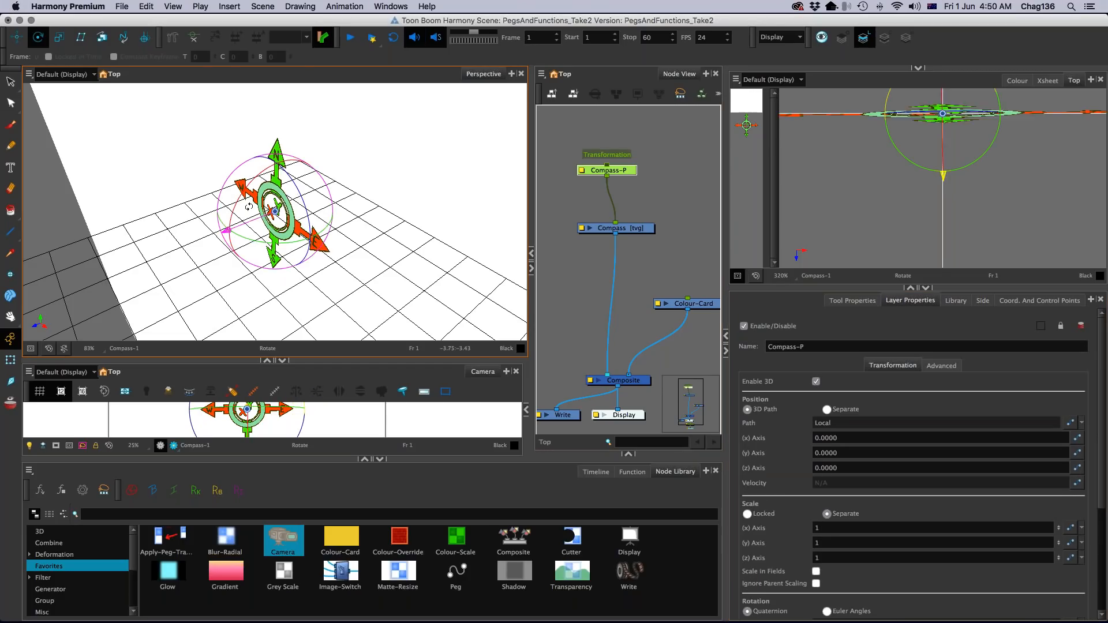
{"action": "left_click_drag", "start_coordinate": [250, 200], "coordinate": [280, 247]}
{"action": "mouse_move", "coordinate": [283, 191]}
{"action": "left_mouse_down"}
{"action": "mouse_move", "coordinate": [282, 180]}
{"action": "mouse_move", "coordinate": [282, 217]}
{"action": "mouse_move", "coordinate": [243, 195]}
{"action": "mouse_move", "coordinate": [278, 201]}
{"action": "left_mouse_up"}
{"action": "left_click_drag", "start_coordinate": [288, 212], "coordinate": [260, 228]}
{"action": "key", "text": "super+z"}
Step: Delete the Compass-P peg and collapse the Perspective view so the Camera view fills the canvas area
{"action": "left_click_drag", "start_coordinate": [569, 159], "coordinate": [599, 177]}
{"action": "key", "text": "Delete"}
{"action": "left_click_drag", "start_coordinate": [377, 360], "coordinate": [375, 68]}
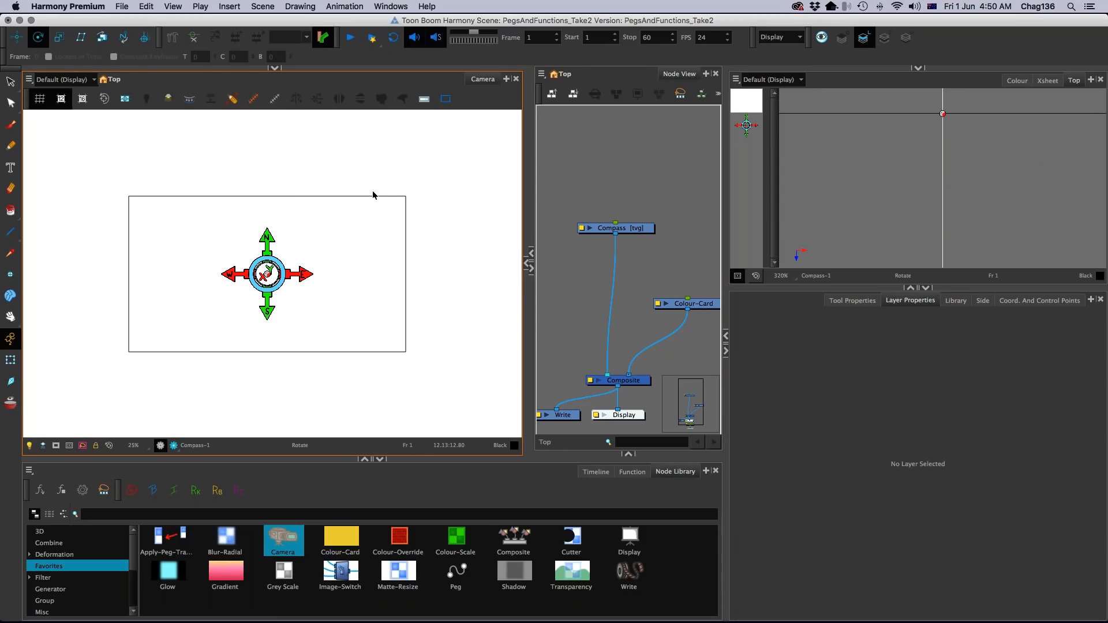
Step: Add a new parent peg to the Compass drawing, and show the Timeline with the compass enlarged in the Camera view
{"action": "left_click", "coordinate": [645, 228]}
{"action": "key", "text": "ctrl+p"}
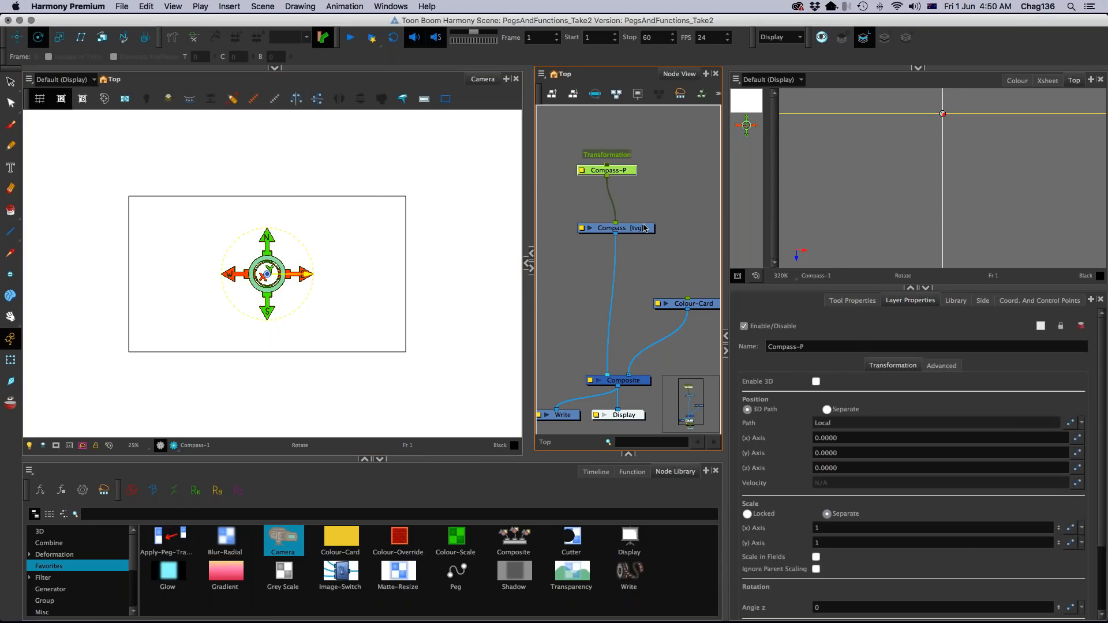
{"action": "key", "text": "2"}
{"action": "key", "text": "2"}
{"action": "key", "text": "2"}
{"action": "key", "text": "2"}
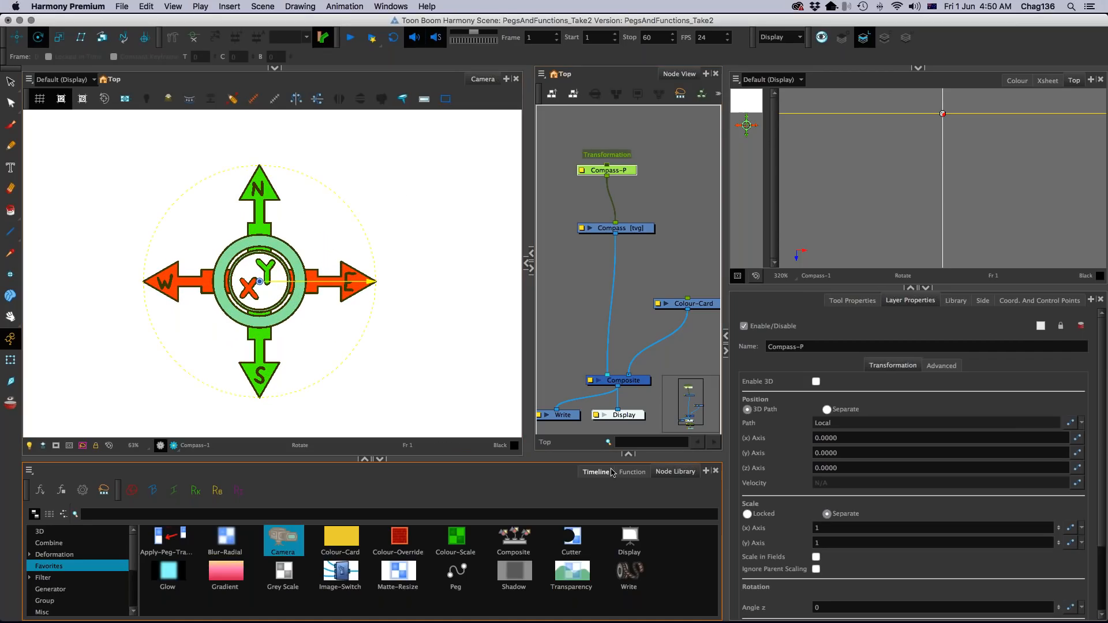
{"action": "left_click", "coordinate": [611, 472]}
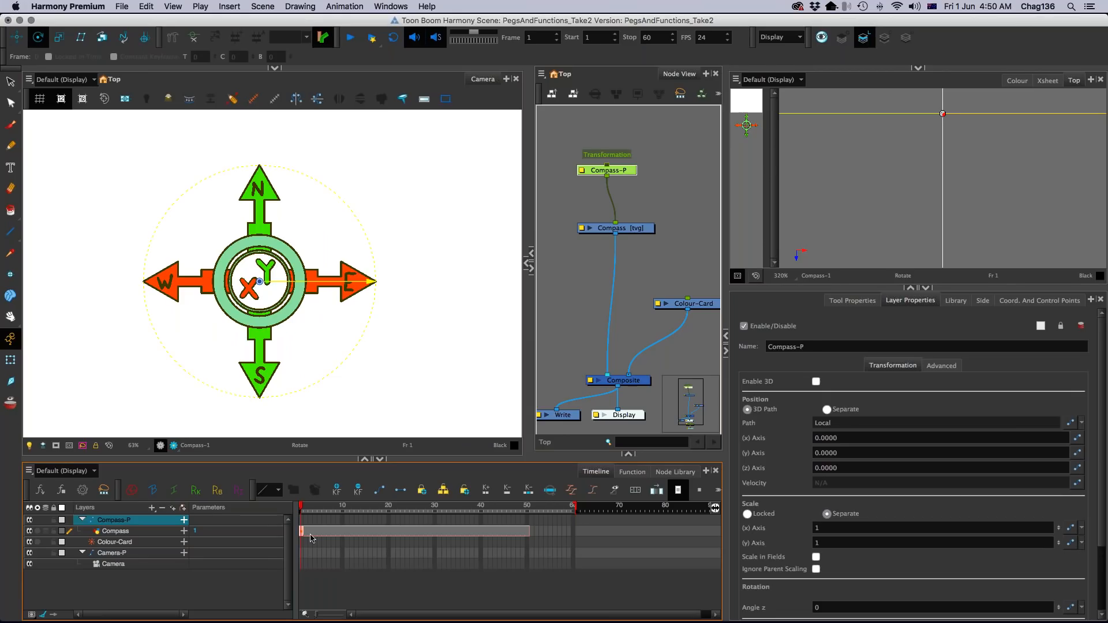
Step: Try rotating the compass with the Rotate tool in the Camera view, and undo the rotation
{"action": "left_click", "coordinate": [310, 531]}
{"action": "left_click", "coordinate": [347, 531]}
{"action": "left_click_drag", "start_coordinate": [344, 304], "coordinate": [349, 226]}
{"action": "key", "text": "super+z"}
Step: At frame 1, translate the Compass-P peg southwest so the compass sits at the lower-left of the Camera view
{"action": "left_click", "coordinate": [301, 520]}
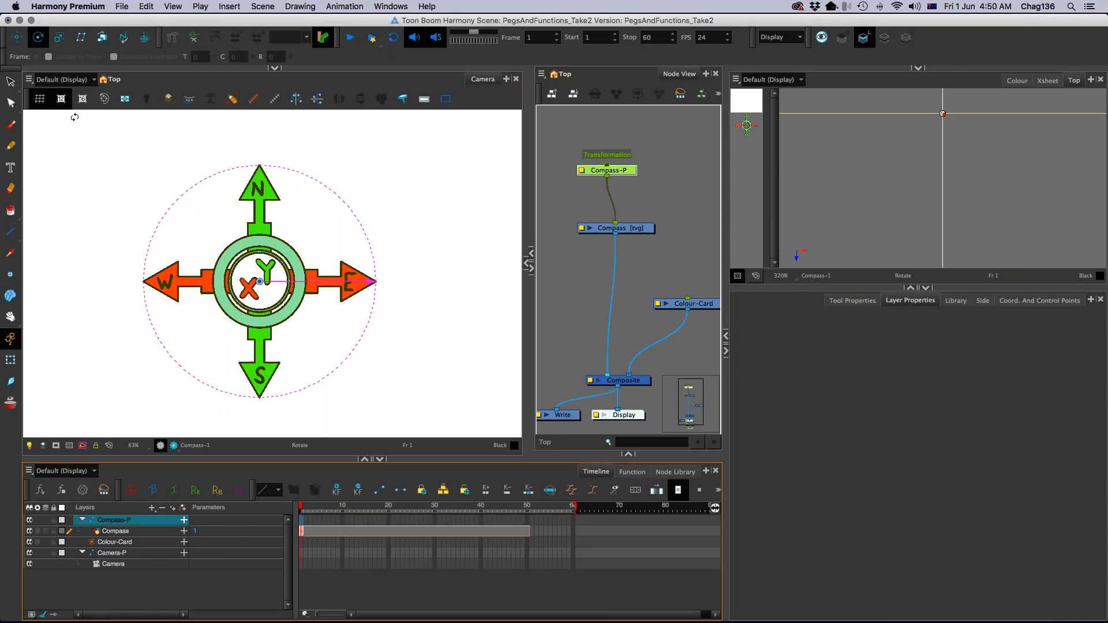
{"action": "left_click", "coordinate": [266, 250]}
{"action": "left_click_drag", "start_coordinate": [167, 272], "coordinate": [28, 306]}
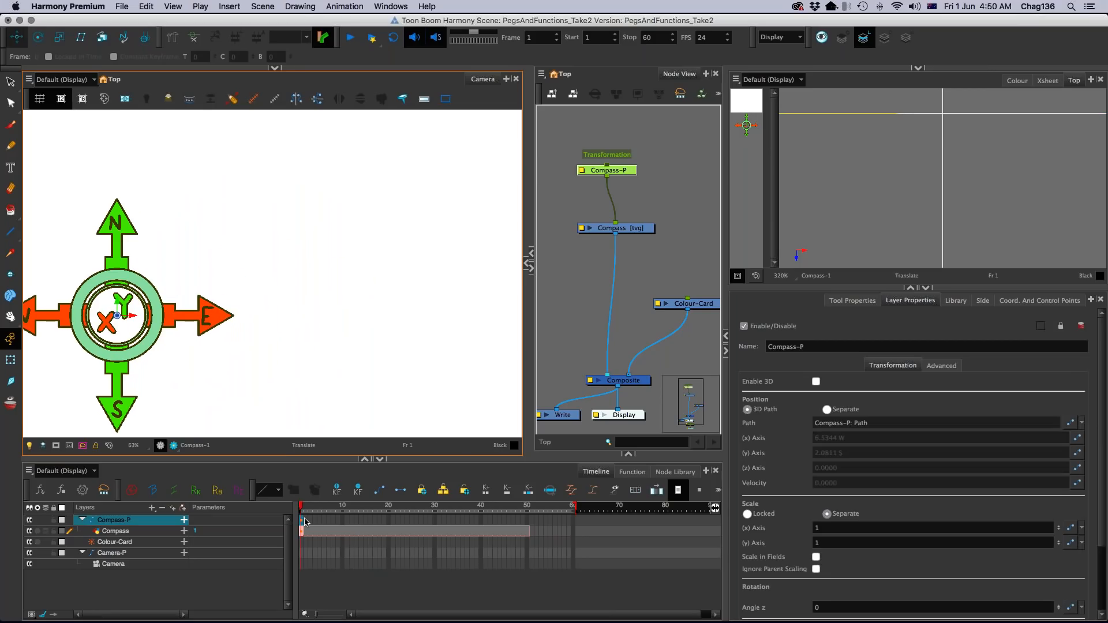
Step: At frame 24, translate the Compass-P peg northeast and scrub through the resulting movement
{"action": "left_click", "coordinate": [406, 511]}
{"action": "left_click_drag", "start_coordinate": [301, 197], "coordinate": [356, 188]}
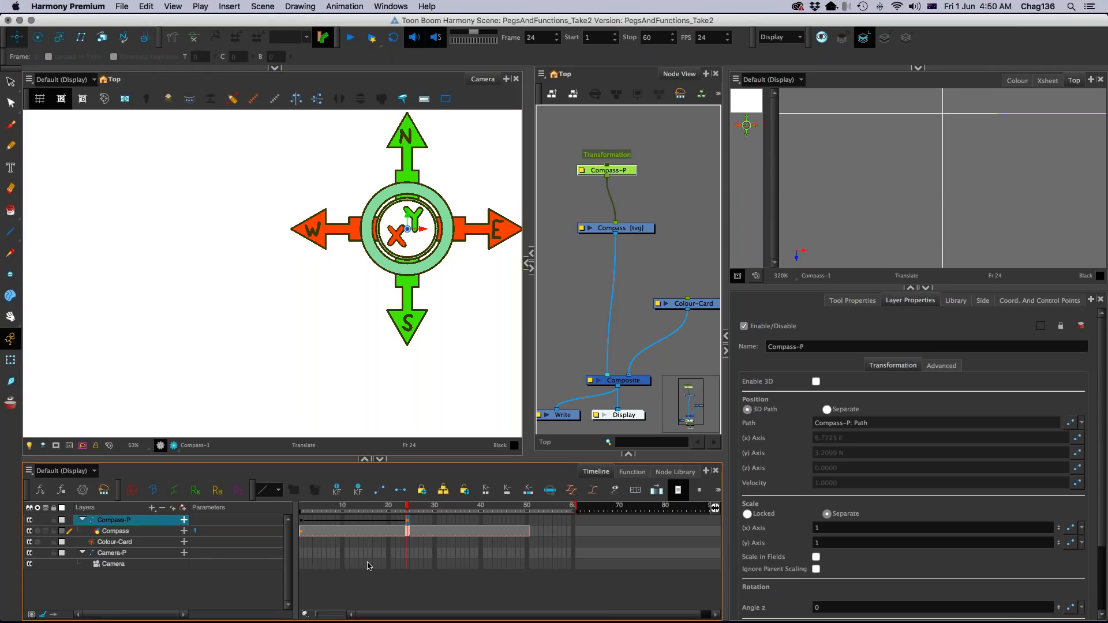
{"action": "left_click", "coordinate": [388, 507]}
{"action": "left_click_drag", "start_coordinate": [357, 508], "coordinate": [393, 508]}
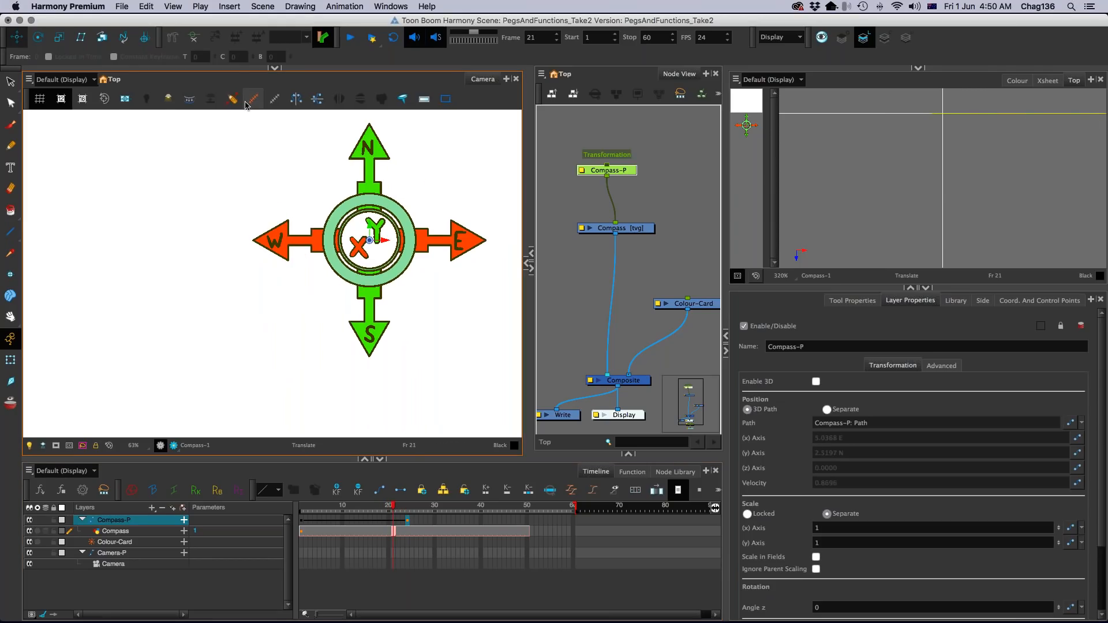
{"action": "right_click", "coordinate": [246, 104]}
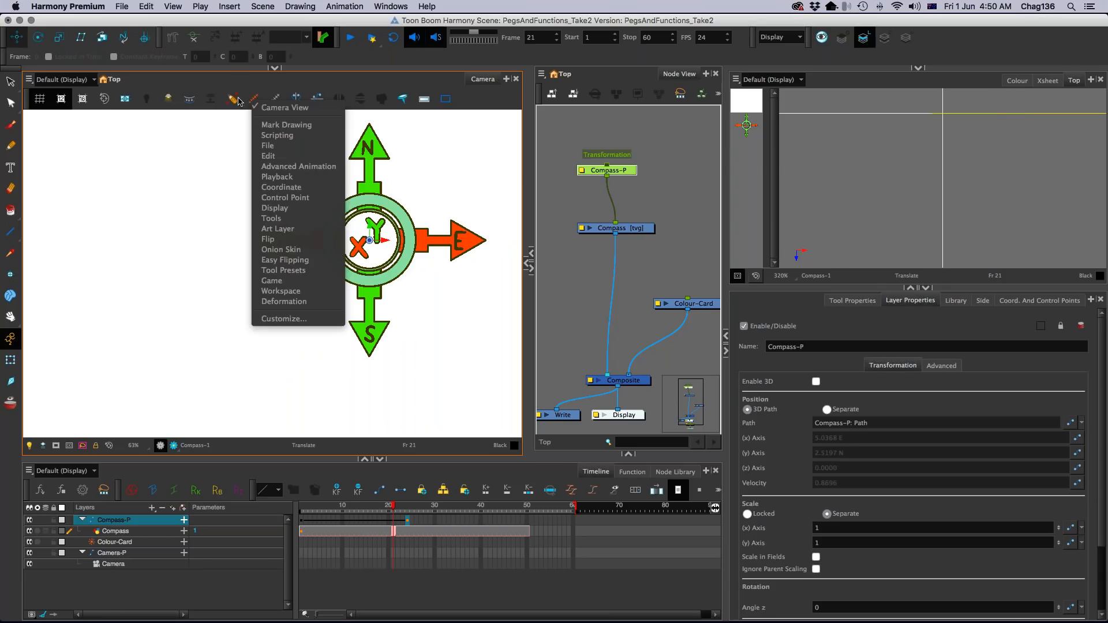
{"action": "left_click", "coordinate": [238, 83]}
{"action": "right_click", "coordinate": [417, 100]}
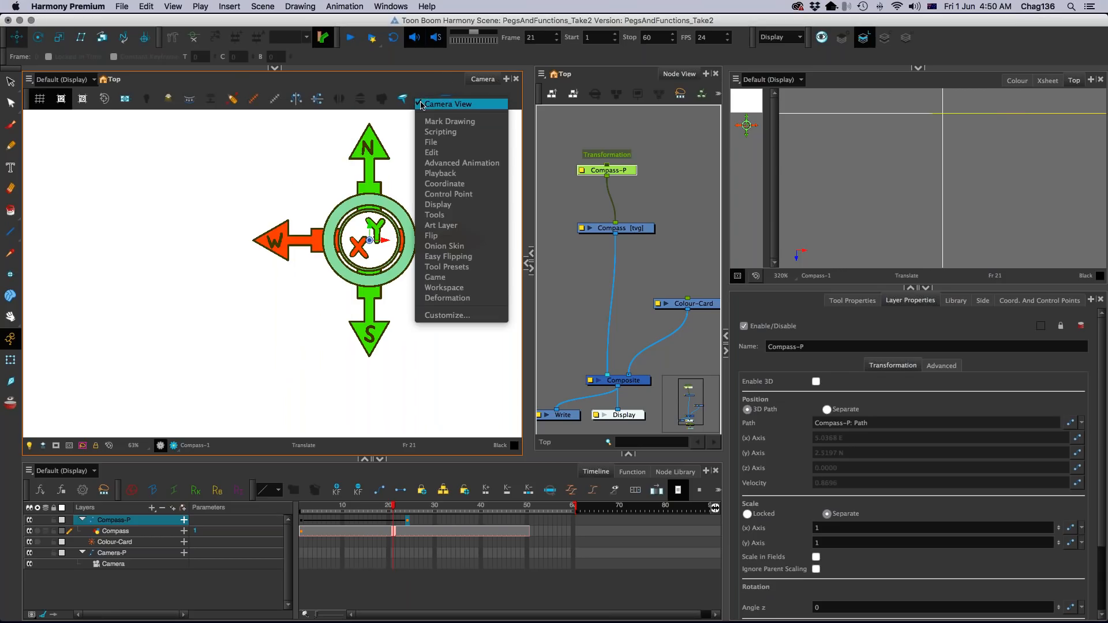
{"action": "left_click", "coordinate": [463, 105]}
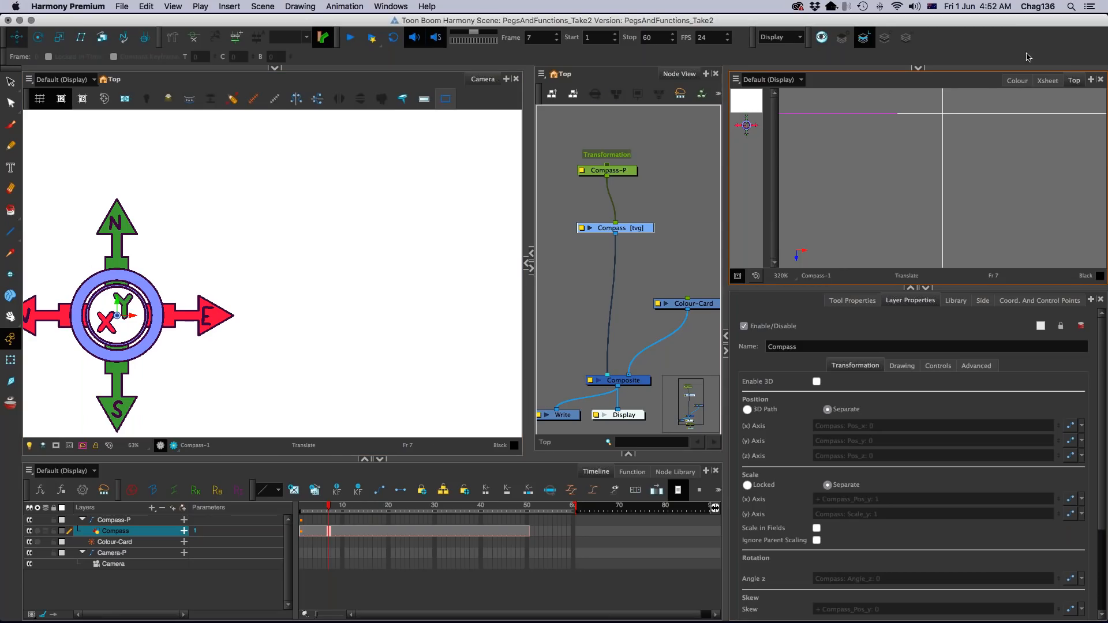
{"action": "left_click_drag", "start_coordinate": [1026, 139], "coordinate": [984, 69]}
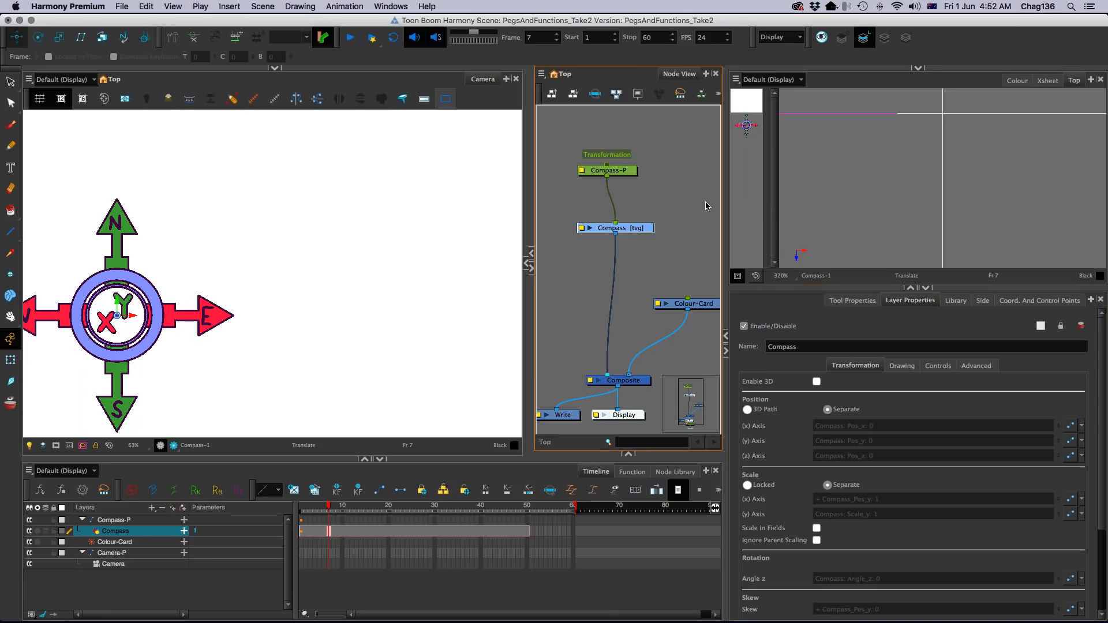
Step: At frame 1, rotate the Compass drawing counterclockwise to about 75° with the Rotate tool
{"action": "left_click", "coordinate": [609, 171]}
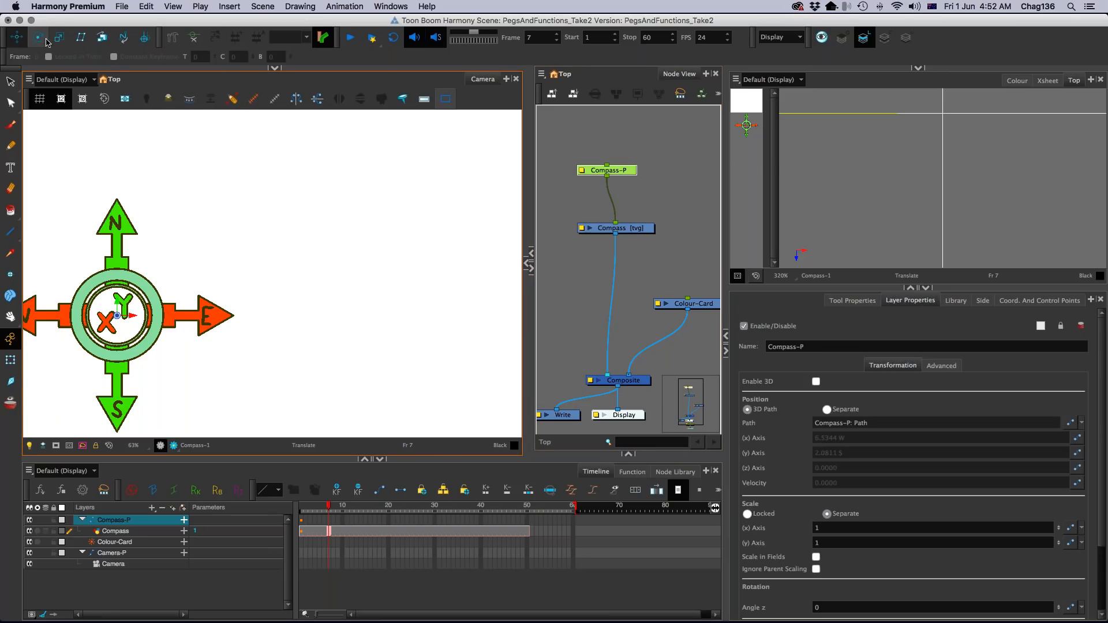
{"action": "key", "text": "alt+3"}
{"action": "left_click", "coordinate": [347, 531]}
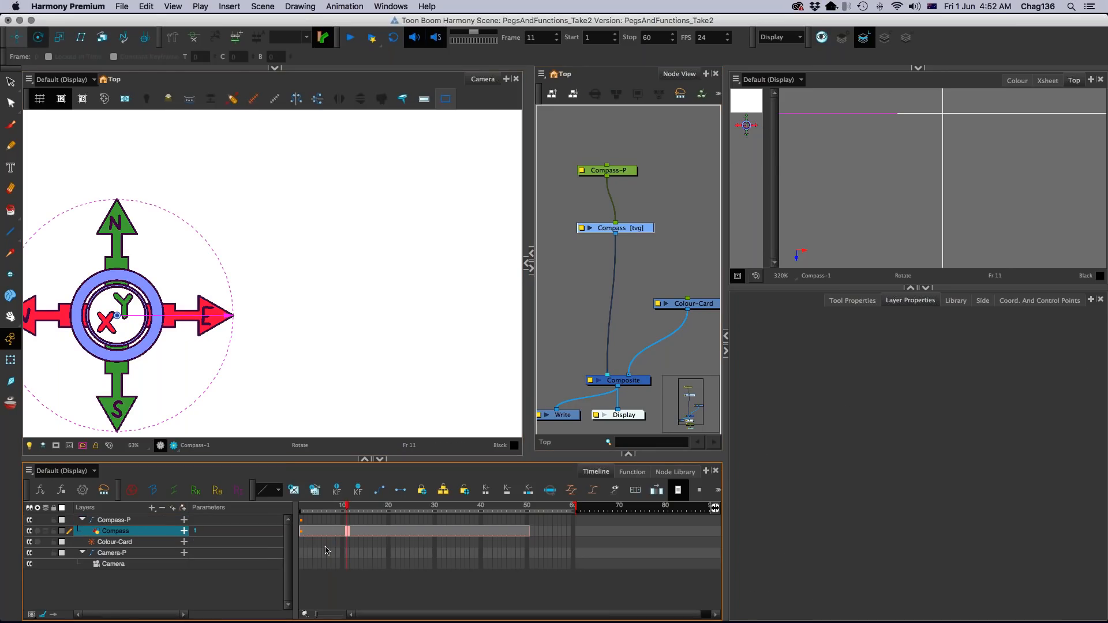
{"action": "left_click", "coordinate": [303, 535]}
{"action": "key", "text": "1"}
{"action": "key", "text": "1"}
{"action": "left_click_drag", "start_coordinate": [265, 202], "coordinate": [205, 170]}
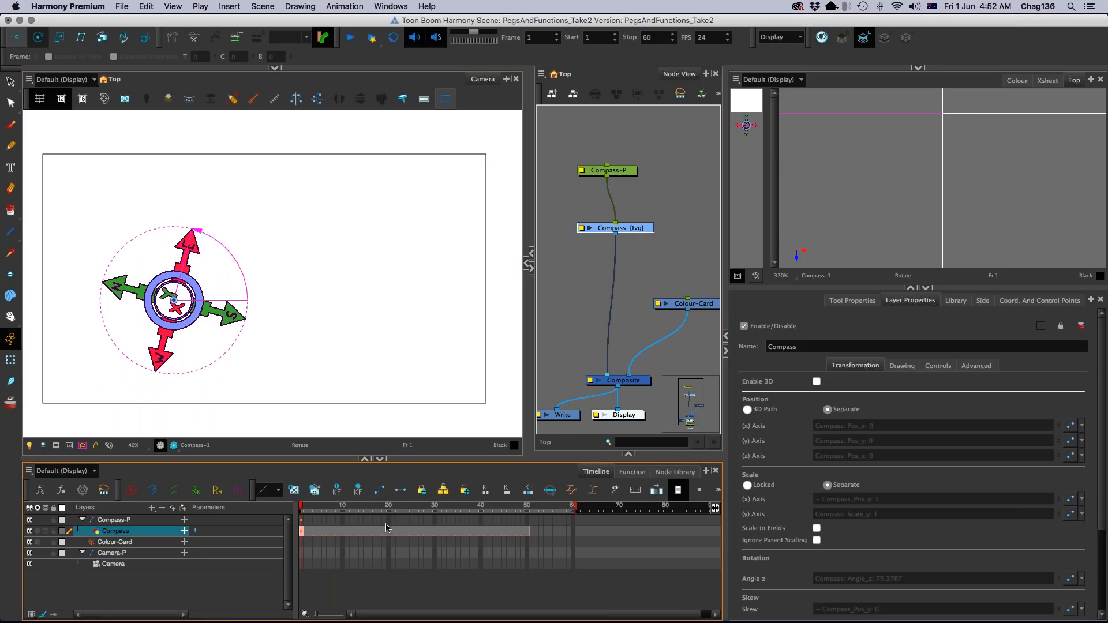
Step: At frame 21, rotate the Compass drawing to about -274° and scrub back through the animation
{"action": "left_click", "coordinate": [393, 531]}
{"action": "left_click_drag", "start_coordinate": [235, 389], "coordinate": [294, 268]}
{"action": "left_click_drag", "start_coordinate": [390, 510], "coordinate": [361, 516]}
Step: Duplicate the animated Compass drawing twice and connect both copies to the Composite node
{"action": "key", "text": "1"}
{"action": "key", "text": "1"}
{"action": "left_click_drag", "start_coordinate": [609, 251], "coordinate": [683, 307]}
{"action": "key", "text": "super+c"}
{"action": "key", "text": "super+v"}
{"action": "key", "text": "super+v"}
{"action": "key", "text": "1"}
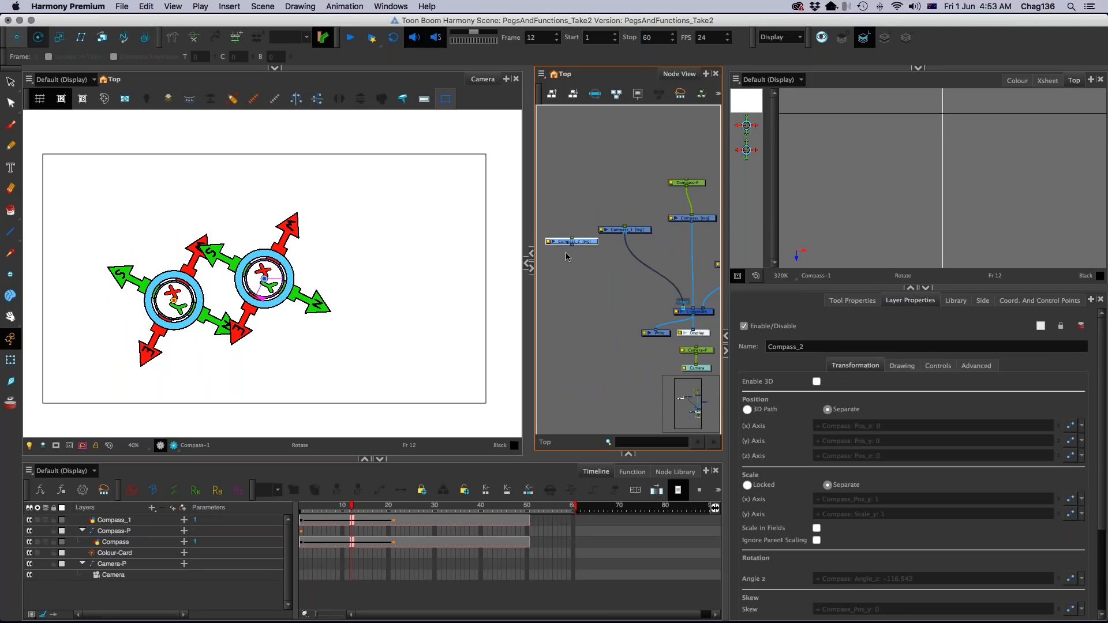
{"action": "left_click_drag", "start_coordinate": [571, 245], "coordinate": [682, 308]}
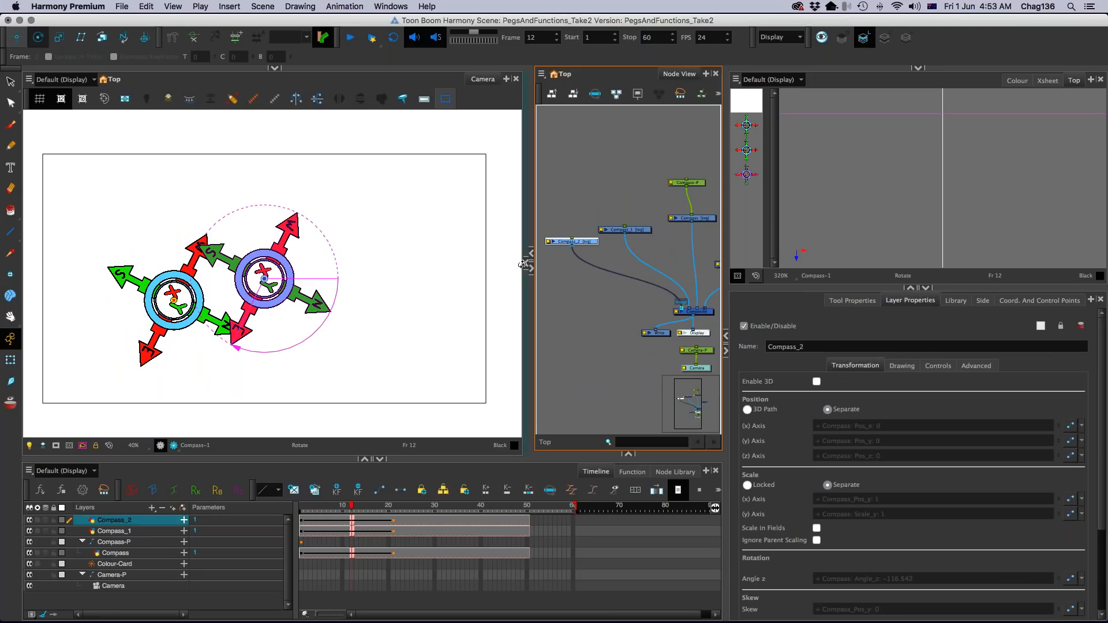
Step: Add a parent peg to each of the duplicated drawings, Compass_1 and Compass_2
{"action": "key", "text": "super+p"}
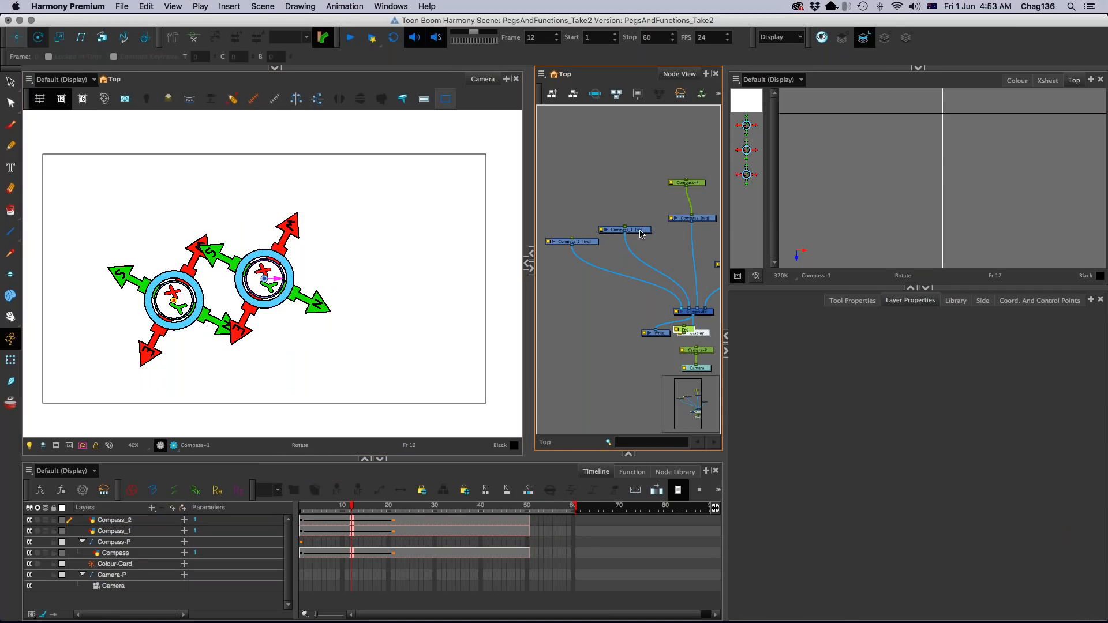
{"action": "left_click", "coordinate": [641, 234]}
{"action": "key", "text": "super+p"}
{"action": "left_click", "coordinate": [578, 243]}
{"action": "key", "text": "super+p"}
Step: Translate Compass_2-P to the east side of the camera frame and Compass_1-P up to its north edge
{"action": "key", "text": "alt+2"}
{"action": "left_click_drag", "start_coordinate": [372, 227], "coordinate": [498, 220]}
{"action": "left_click", "coordinate": [609, 194]}
{"action": "left_click_drag", "start_coordinate": [394, 247], "coordinate": [384, 169]}
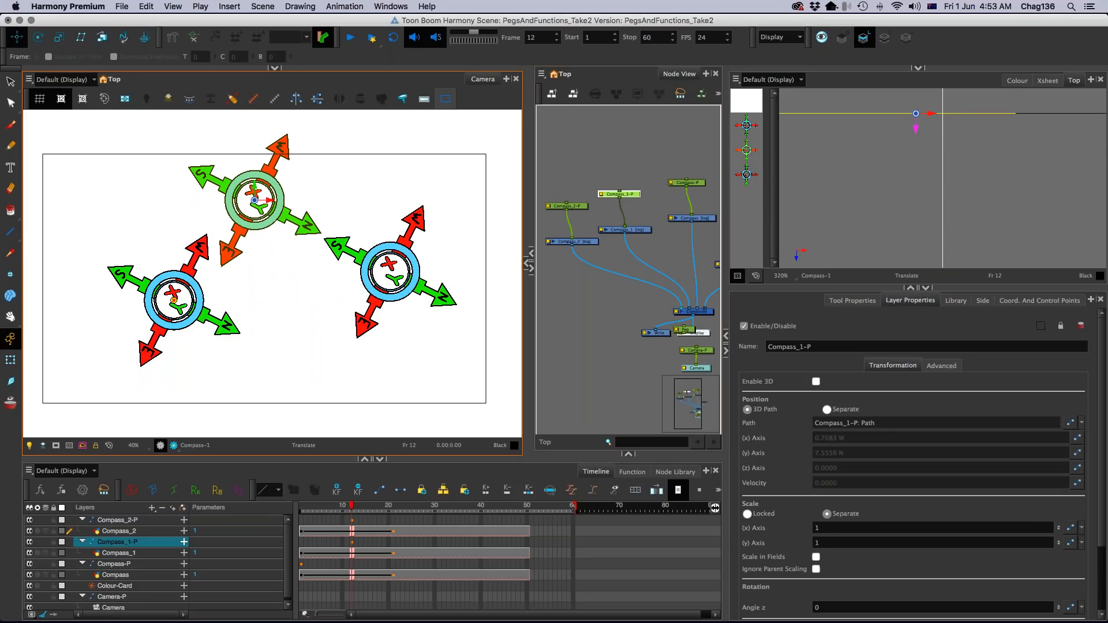
Step: Move the Compass_2-P and Compass_1-P keyframes from frame 12 to frame 1, and scrub through the spinning compasses
{"action": "left_click", "coordinate": [573, 207]}
{"action": "left_click_drag", "start_coordinate": [530, 398], "coordinate": [794, 394]}
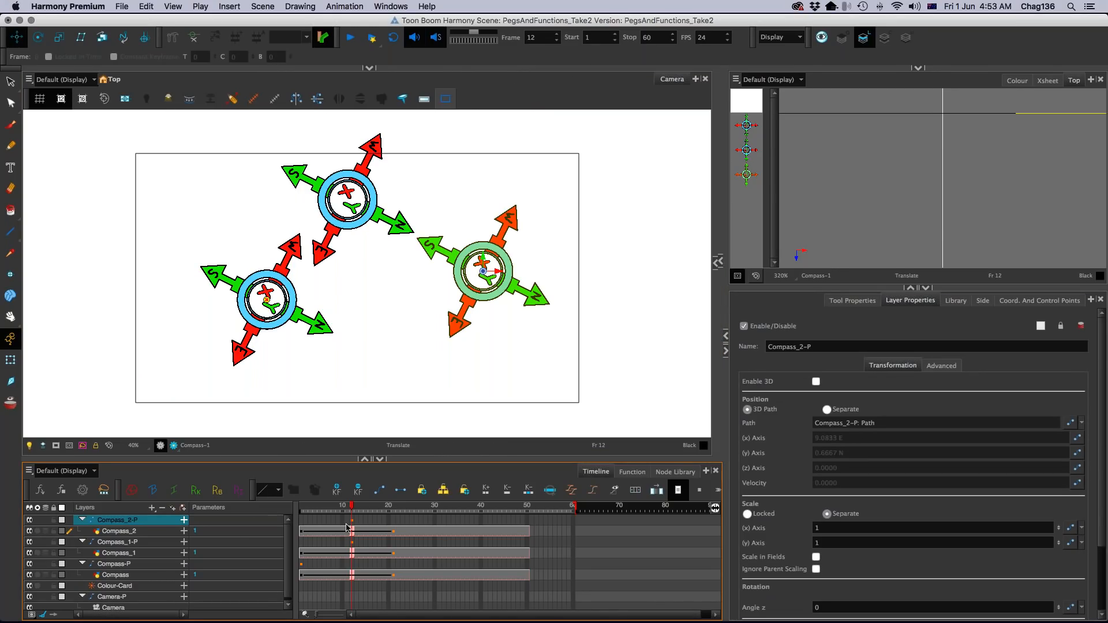
{"action": "left_click_drag", "start_coordinate": [353, 523], "coordinate": [301, 519]}
{"action": "left_click", "coordinate": [352, 544]}
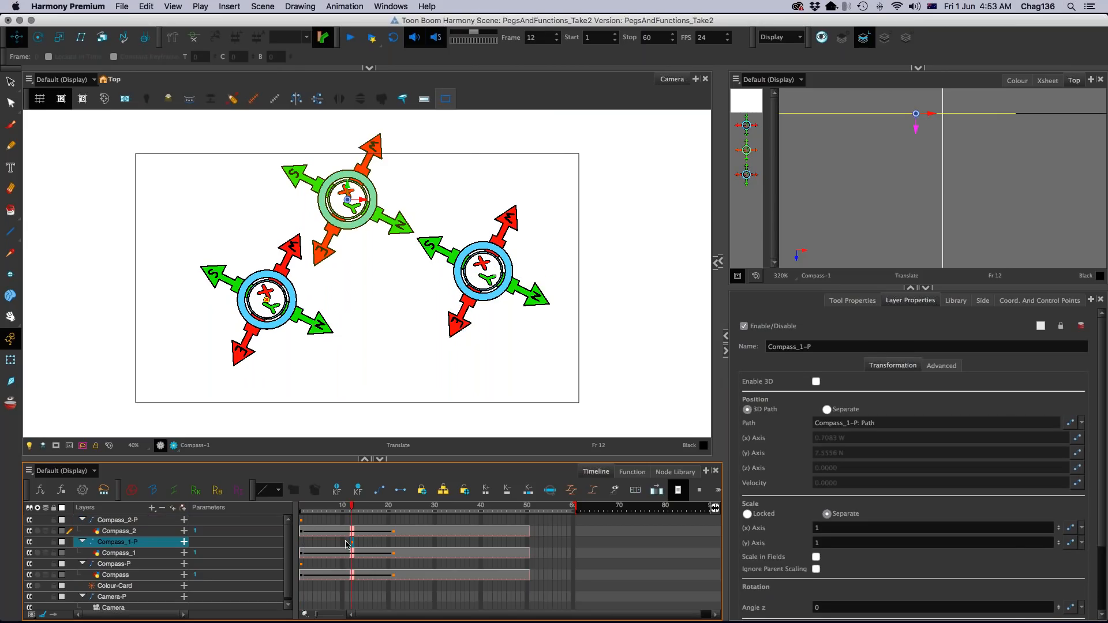
{"action": "left_click", "coordinate": [303, 544]}
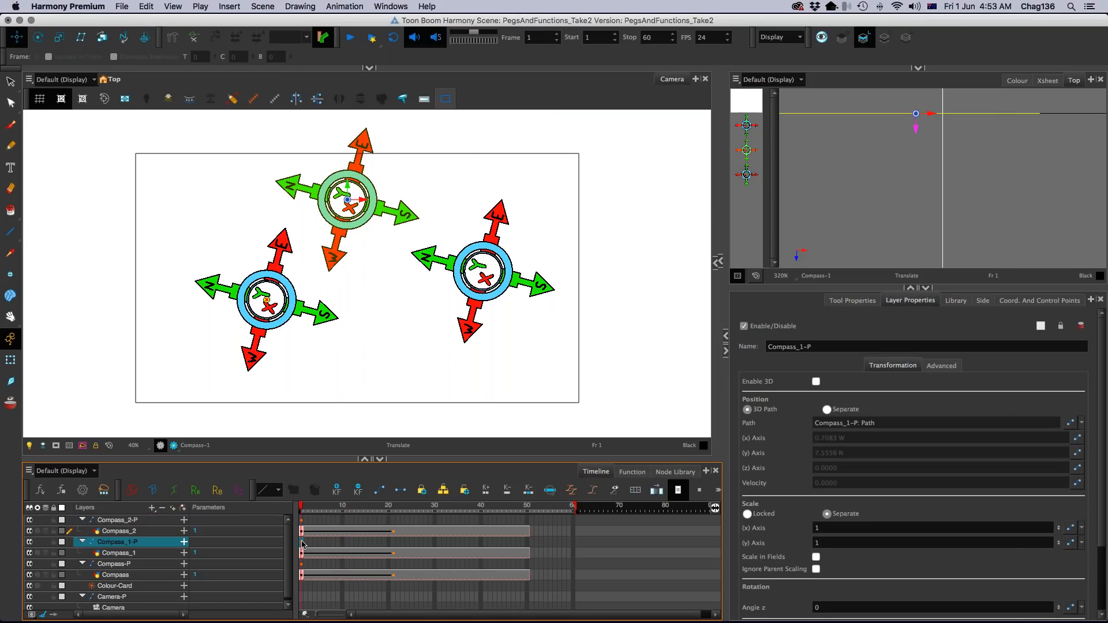
{"action": "left_click", "coordinate": [321, 509]}
{"action": "left_click_drag", "start_coordinate": [322, 509], "coordinate": [362, 524]}
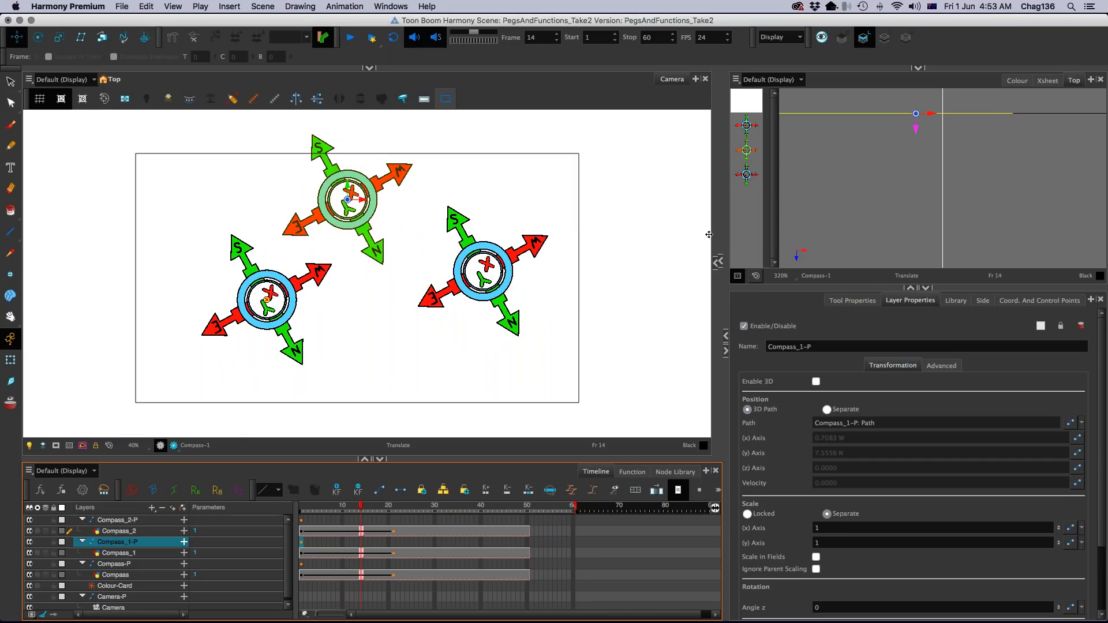
Step: Show the Xsheet function columns for Compass_1 and expand its Timeline parameters to inspect Rotation: Angle_z
{"action": "left_click", "coordinate": [1047, 79]}
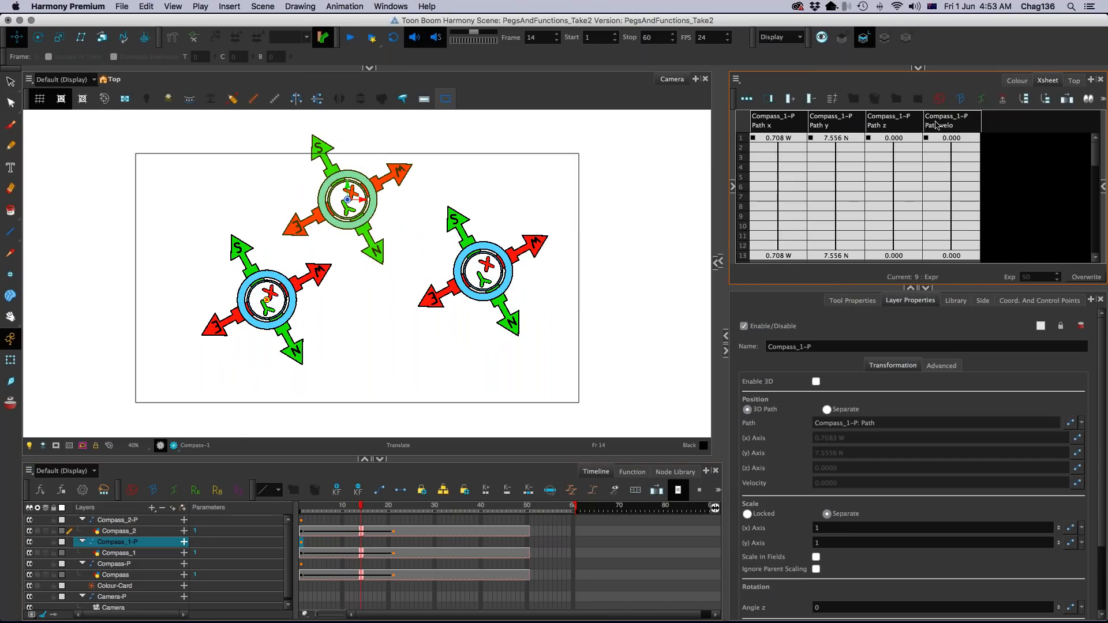
{"action": "left_click", "coordinate": [340, 556]}
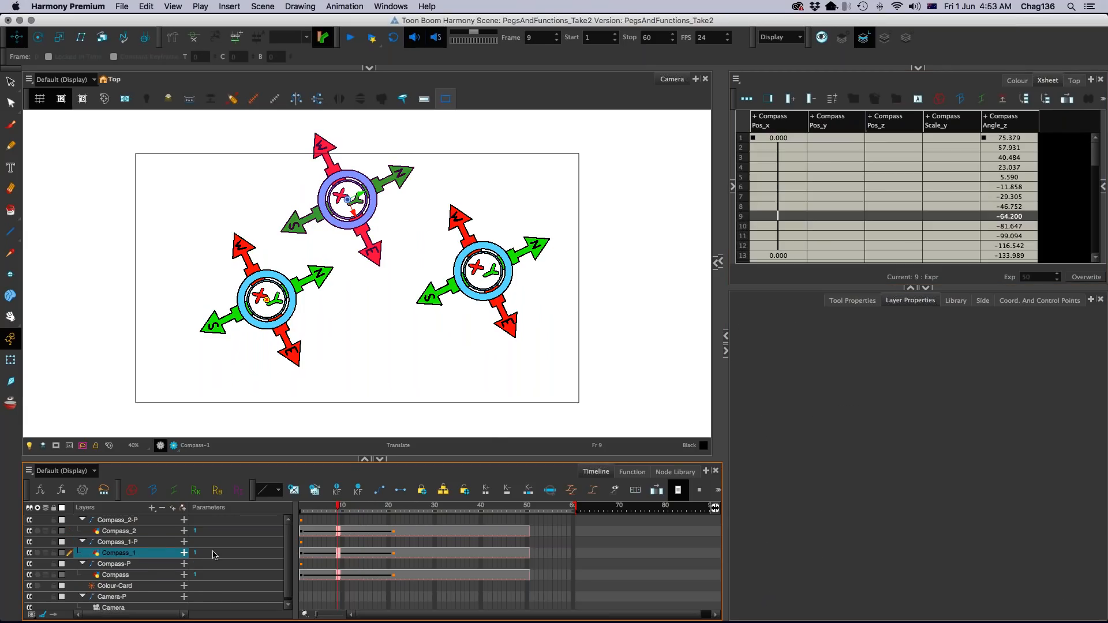
{"action": "left_click", "coordinate": [183, 553]}
{"action": "left_click", "coordinate": [121, 597]}
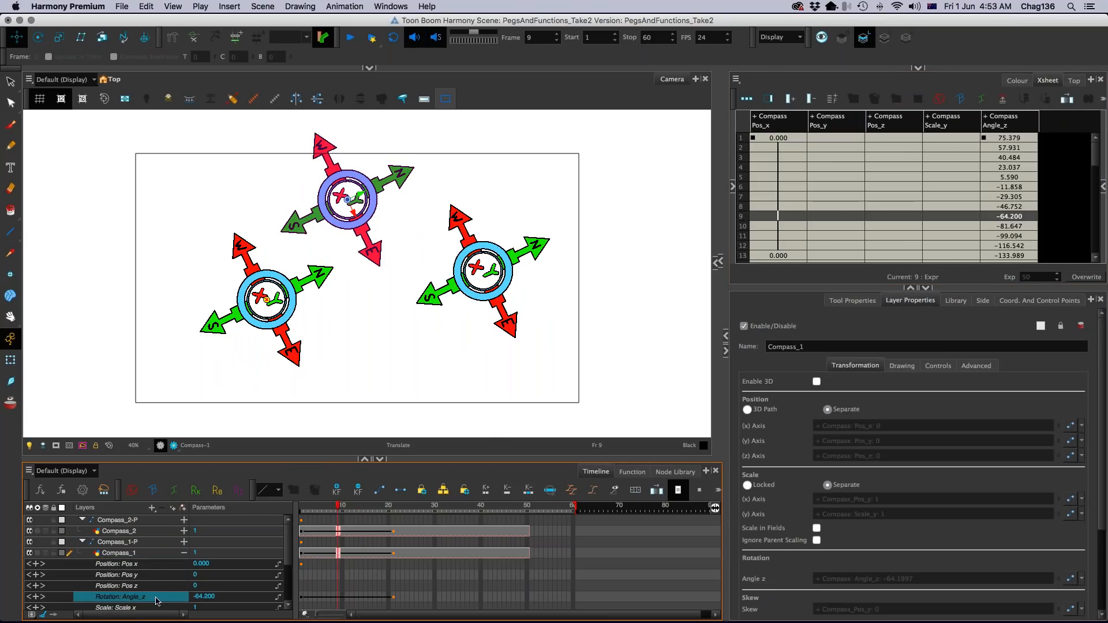
Step: Examine Compass_1's Pos_z, Scale_y and Angle_z function columns in the Xsheet alongside its transformation properties
{"action": "left_click", "coordinate": [890, 129]}
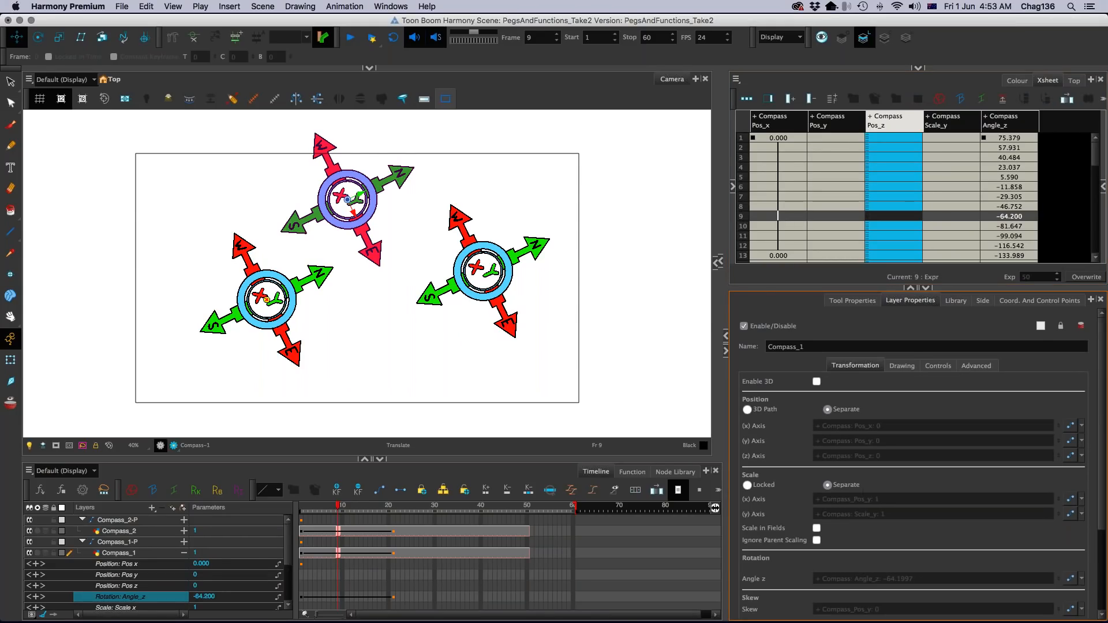
{"action": "scroll", "coordinate": [783, 486], "scroll_direction": "down", "scroll_amount": 1}
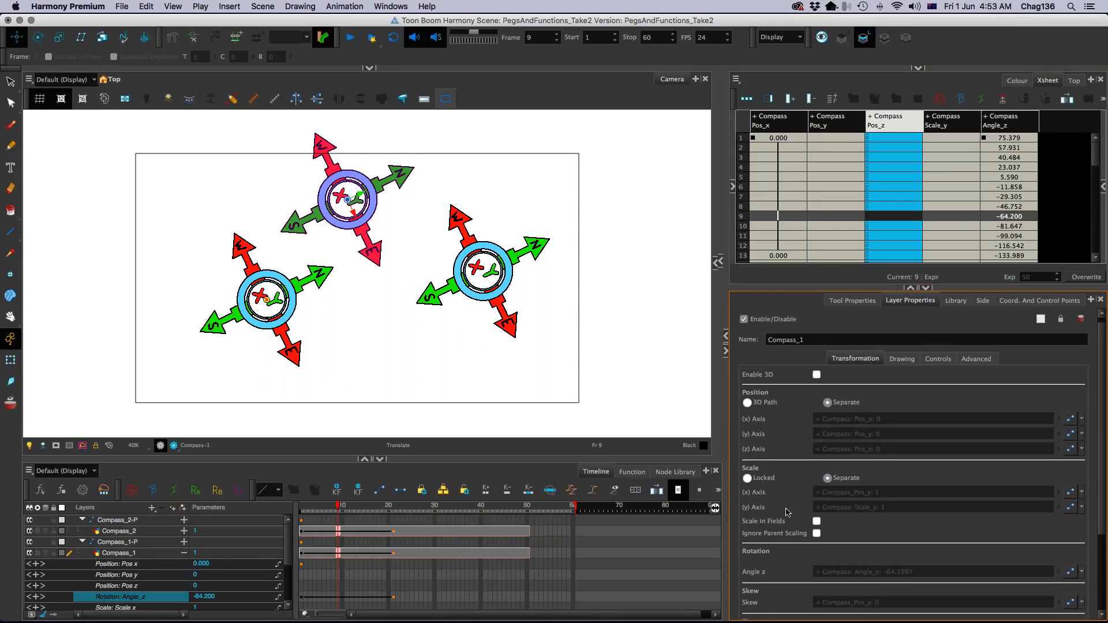
{"action": "scroll", "coordinate": [788, 513], "scroll_direction": "down", "scroll_amount": 3}
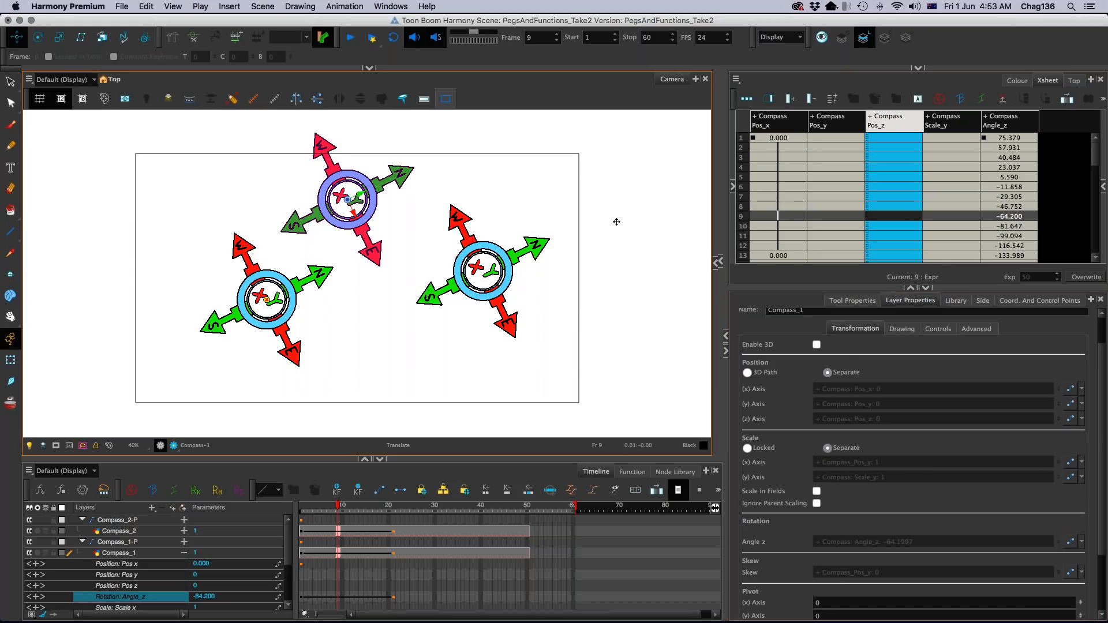
{"action": "left_click", "coordinate": [964, 140]}
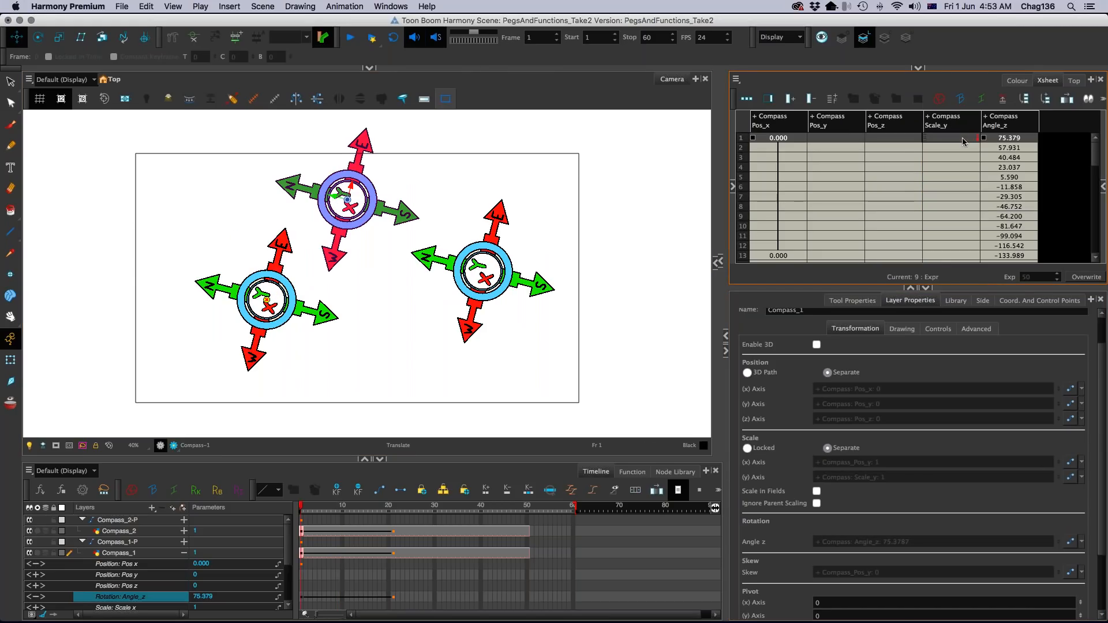
{"action": "left_click", "coordinate": [945, 121]}
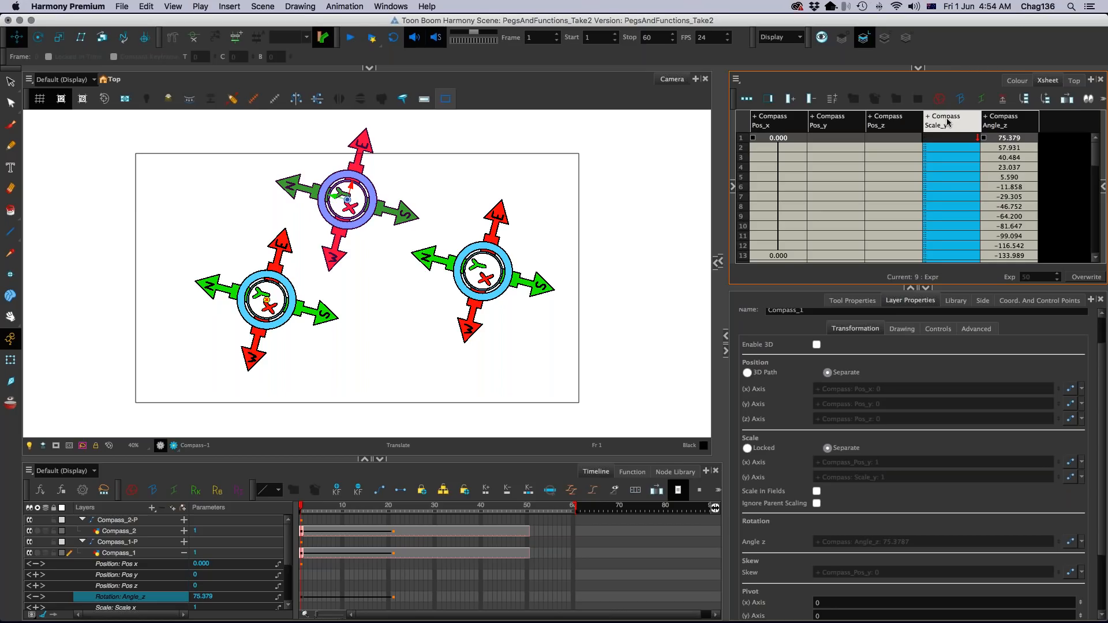
{"action": "left_click", "coordinate": [898, 124]}
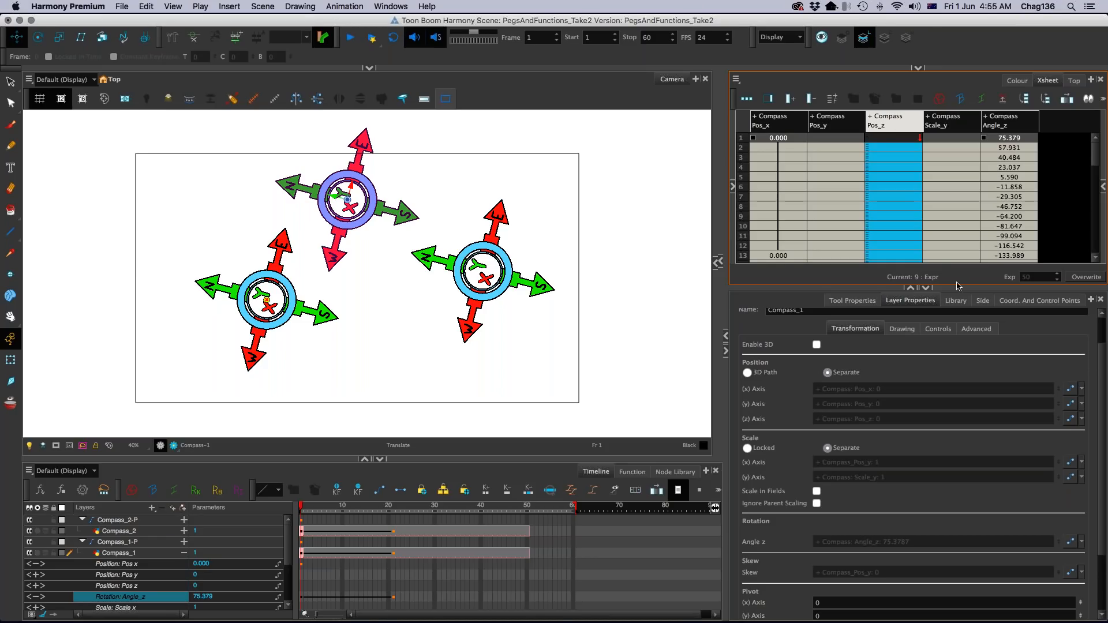
Step: Restore the Node View beside the Camera view and move the Camera-P and Camera nodes clear below the Display node
{"action": "left_click_drag", "start_coordinate": [957, 316], "coordinate": [957, 389]}
{"action": "left_click_drag", "start_coordinate": [731, 211], "coordinate": [798, 219]}
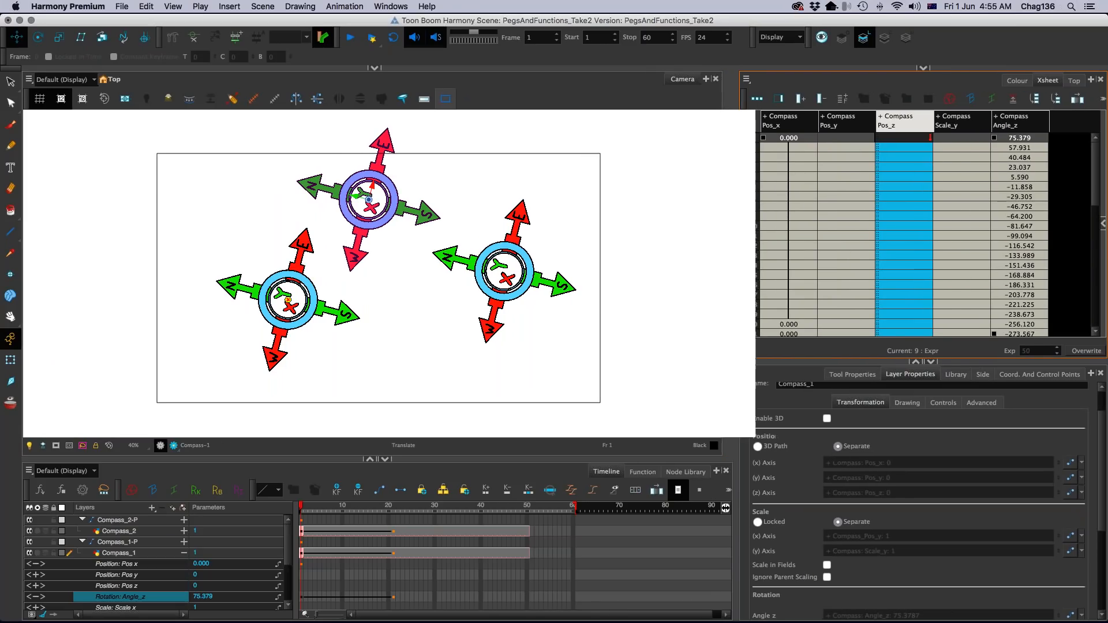
{"action": "left_click_drag", "start_coordinate": [756, 263], "coordinate": [486, 265]}
{"action": "left_click_drag", "start_coordinate": [670, 361], "coordinate": [610, 286]}
{"action": "left_click_drag", "start_coordinate": [584, 259], "coordinate": [586, 298]}
{"action": "left_click", "coordinate": [738, 390]}
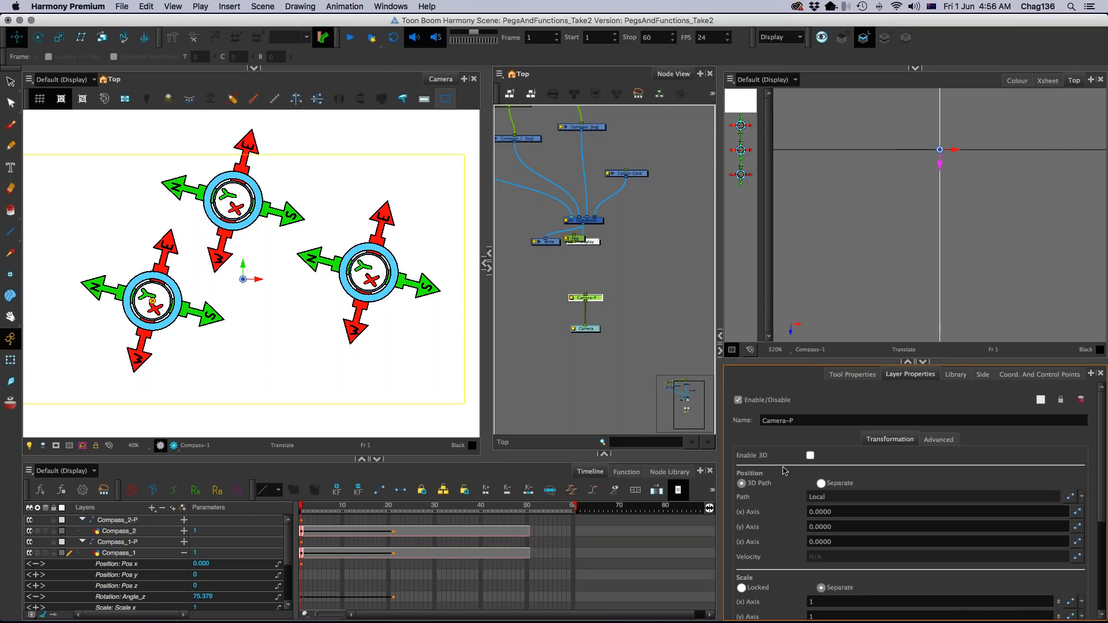
Step: Add keyframes to the Camera-P peg at frames 1 and 21
{"action": "left_click", "coordinate": [597, 299]}
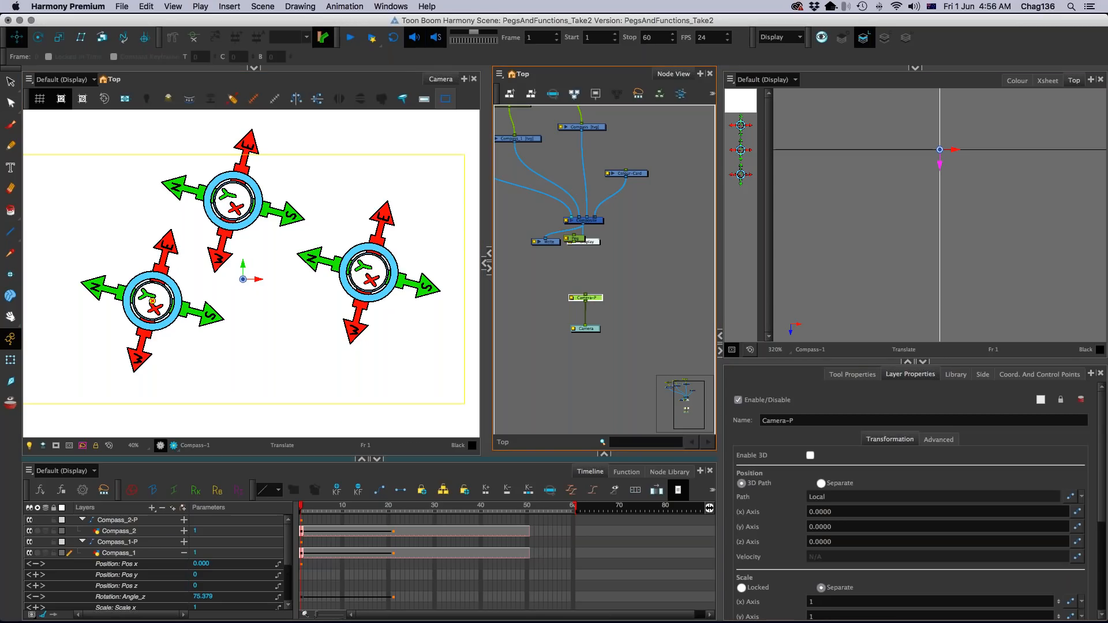
{"action": "scroll", "coordinate": [291, 596], "scroll_direction": "down", "scroll_amount": 3}
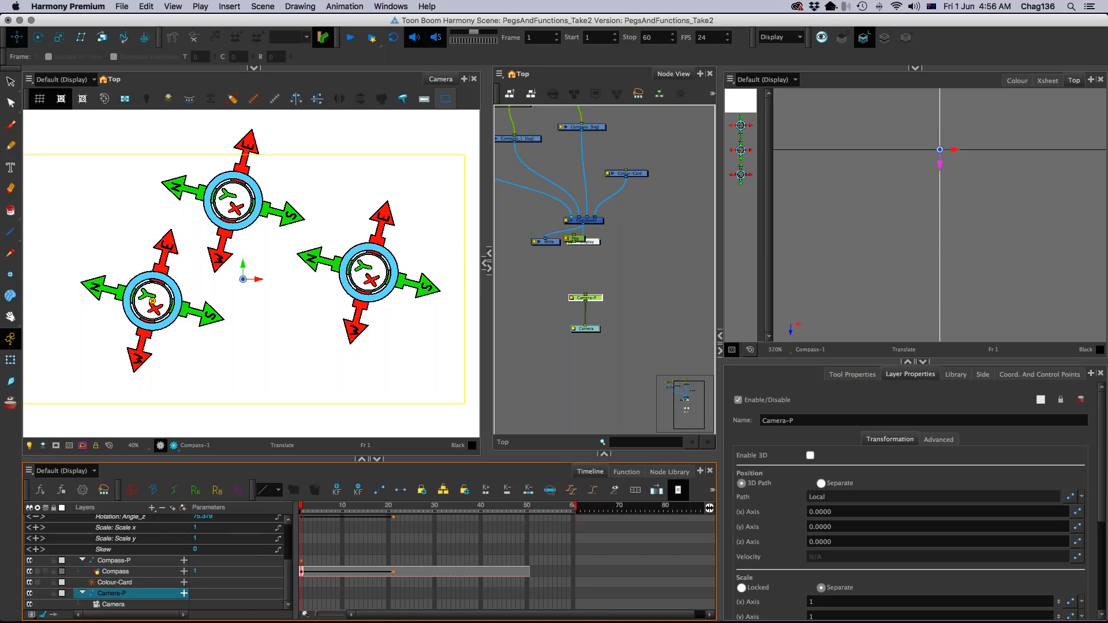
{"action": "left_click", "coordinate": [337, 490]}
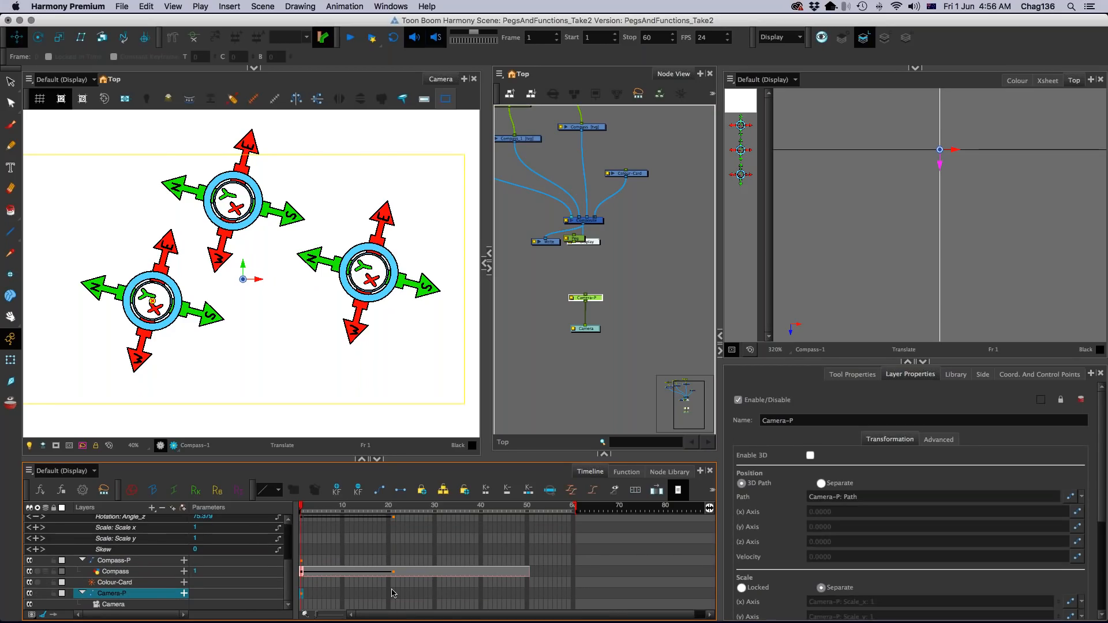
{"action": "left_click", "coordinate": [391, 593]}
{"action": "left_click", "coordinate": [337, 490]}
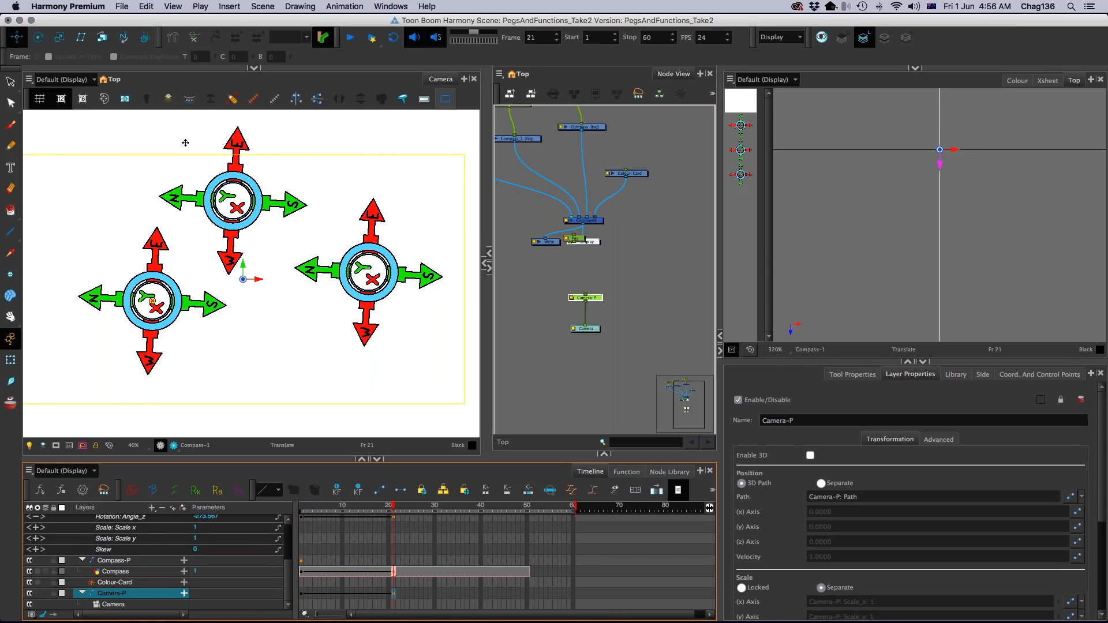
Step: At frame 21, pull the Camera-P peg back from the compasses in the Top view
{"action": "left_click", "coordinate": [956, 208]}
{"action": "scroll", "coordinate": [956, 208], "scroll_direction": "down", "scroll_amount": 8}
{"action": "left_click_drag", "start_coordinate": [983, 197], "coordinate": [987, 247]}
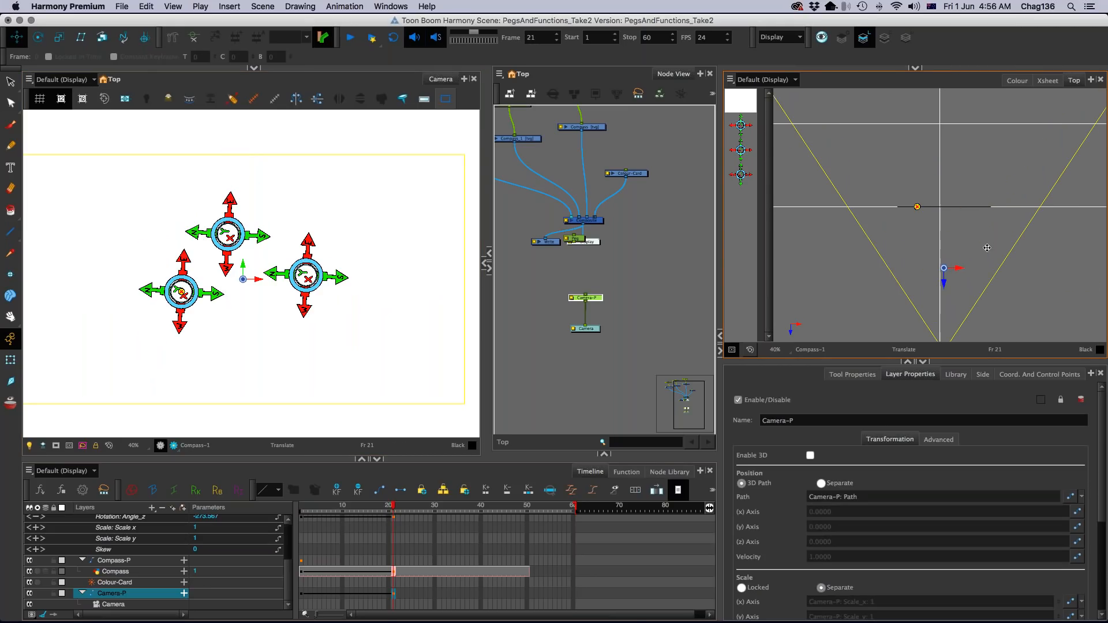
Step: Shape Camera-P's motion path into an S-curve in the Top view using two intermediate control points
{"action": "left_click", "coordinate": [253, 98]}
{"action": "left_click_drag", "start_coordinate": [1003, 211], "coordinate": [863, 230]}
{"action": "key", "text": "2"}
{"action": "key", "text": "2"}
{"action": "key", "text": "1"}
{"action": "key", "text": "1"}
{"action": "left_click_drag", "start_coordinate": [884, 195], "coordinate": [924, 215]}
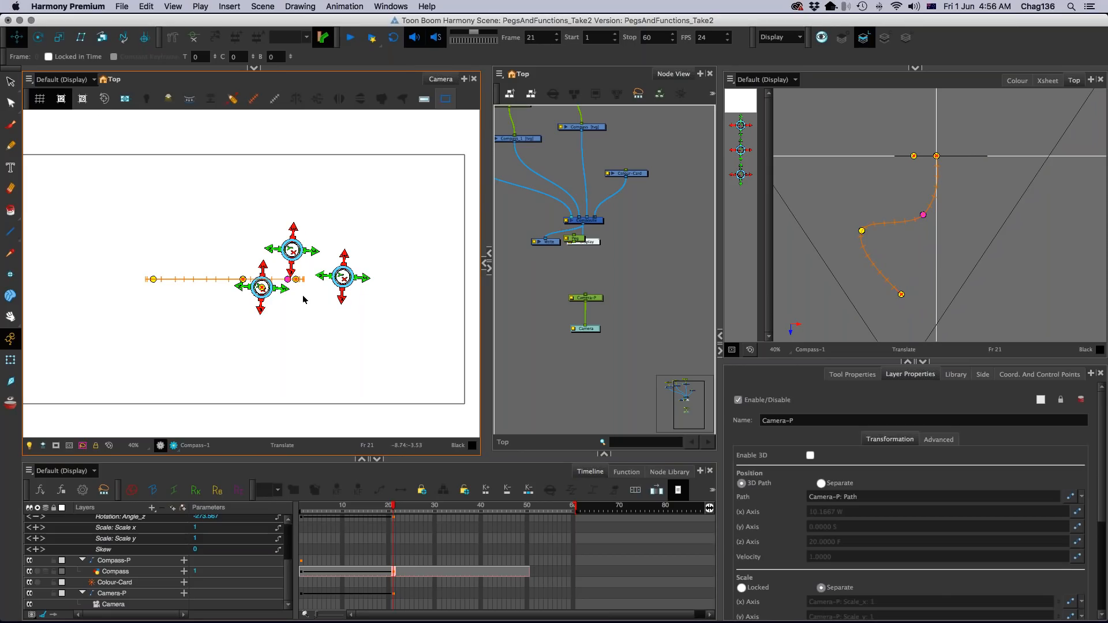
Step: Move Camera-P north at frame 21 in the Camera view and reposition its path control points to curve the path vertically
{"action": "right_click", "coordinate": [465, 178]}
{"action": "left_click", "coordinate": [465, 167]}
{"action": "left_click", "coordinate": [466, 167]}
{"action": "left_click_drag", "start_coordinate": [398, 282], "coordinate": [395, 128]}
{"action": "left_click_drag", "start_coordinate": [393, 256], "coordinate": [391, 229]}
{"action": "left_click_drag", "start_coordinate": [404, 70], "coordinate": [399, 385]}
{"action": "scroll", "coordinate": [280, 235], "scroll_direction": "down", "scroll_amount": 4}
{"action": "left_click_drag", "start_coordinate": [279, 235], "coordinate": [218, 243]}
{"action": "left_click_drag", "start_coordinate": [300, 280], "coordinate": [384, 102]}
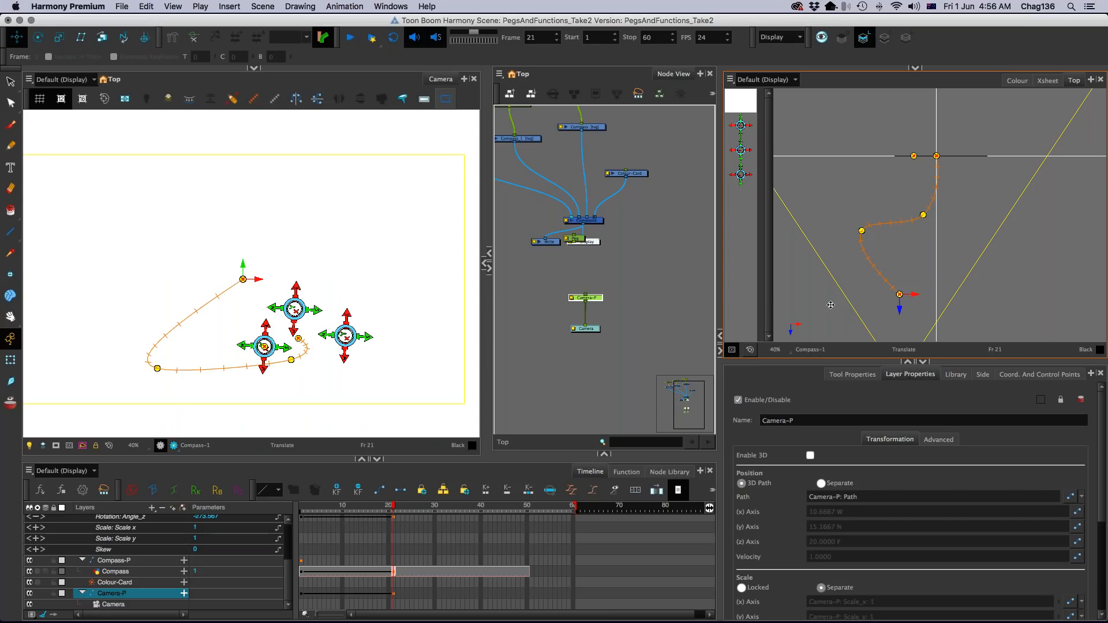
Step: Delete the Camera-P peg above the Camera node in the Node View
{"action": "left_click", "coordinate": [655, 288]}
{"action": "left_click", "coordinate": [587, 298]}
{"action": "key", "text": "d"}
{"action": "key", "text": "Delete"}
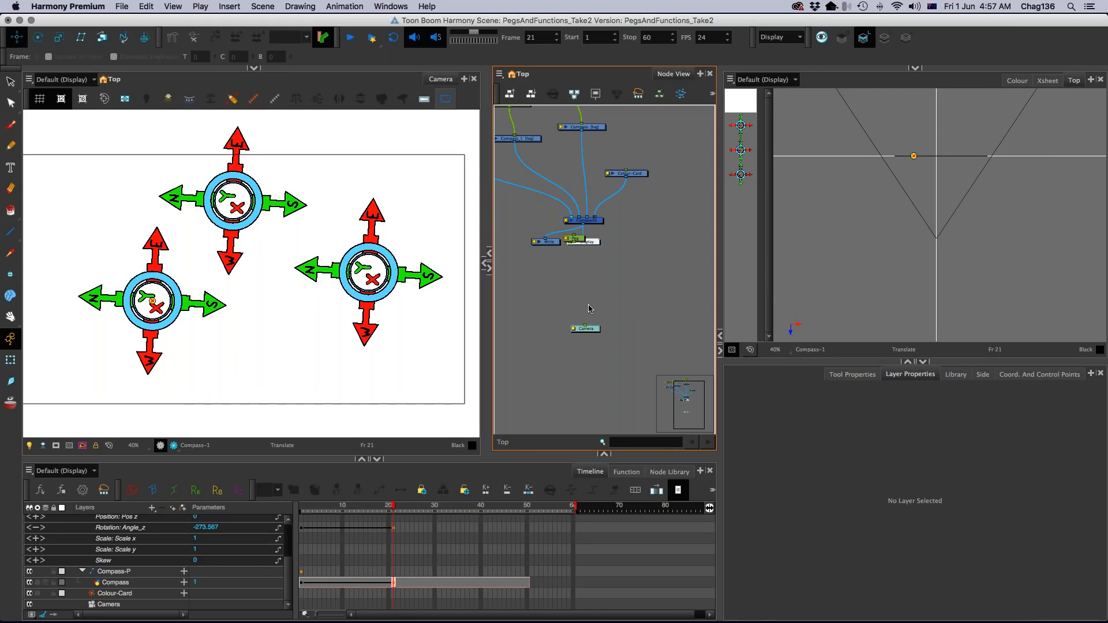
Step: Display the Compass drawing's function columns in the Xsheet at frame 17
{"action": "left_click", "coordinate": [1047, 81]}
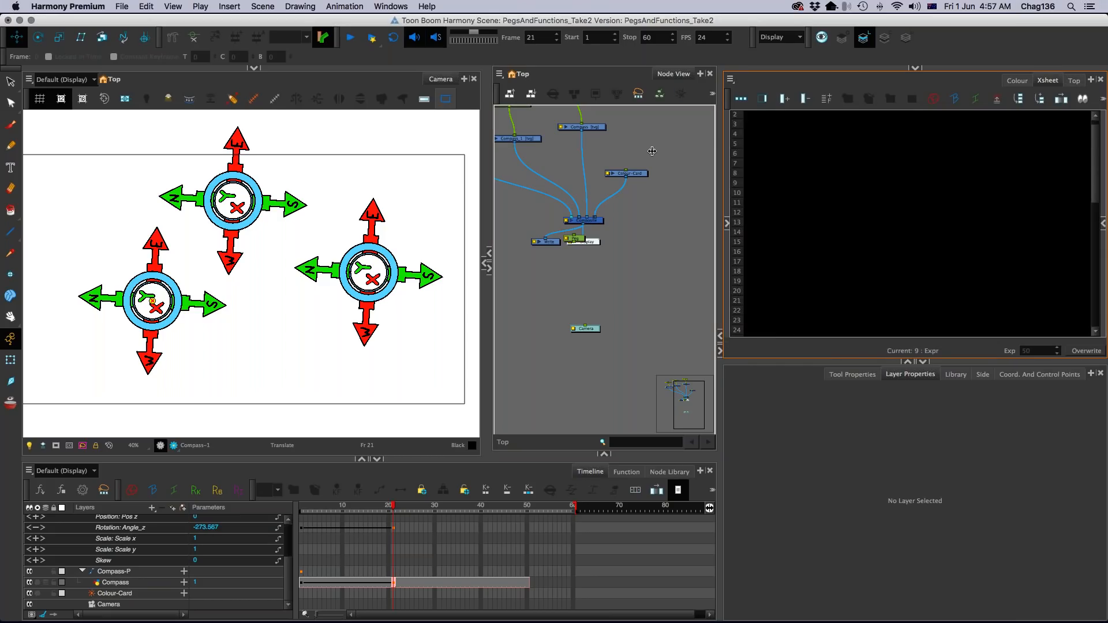
{"action": "left_click", "coordinate": [982, 368]}
{"action": "left_click", "coordinate": [376, 583]}
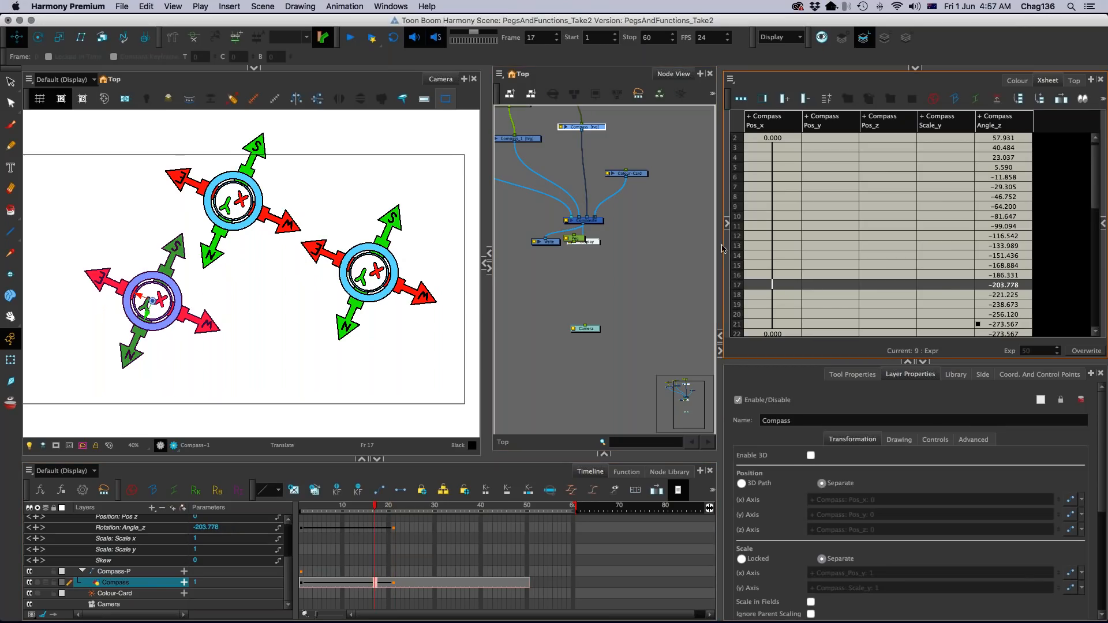
Step: Collapse the Node, Camera and Timeline views to widen the Xsheet across the workspace and expose all its columns
{"action": "left_click_drag", "start_coordinate": [486, 260], "coordinate": [459, 260]}
{"action": "left_click_drag", "start_coordinate": [720, 344], "coordinate": [476, 344]}
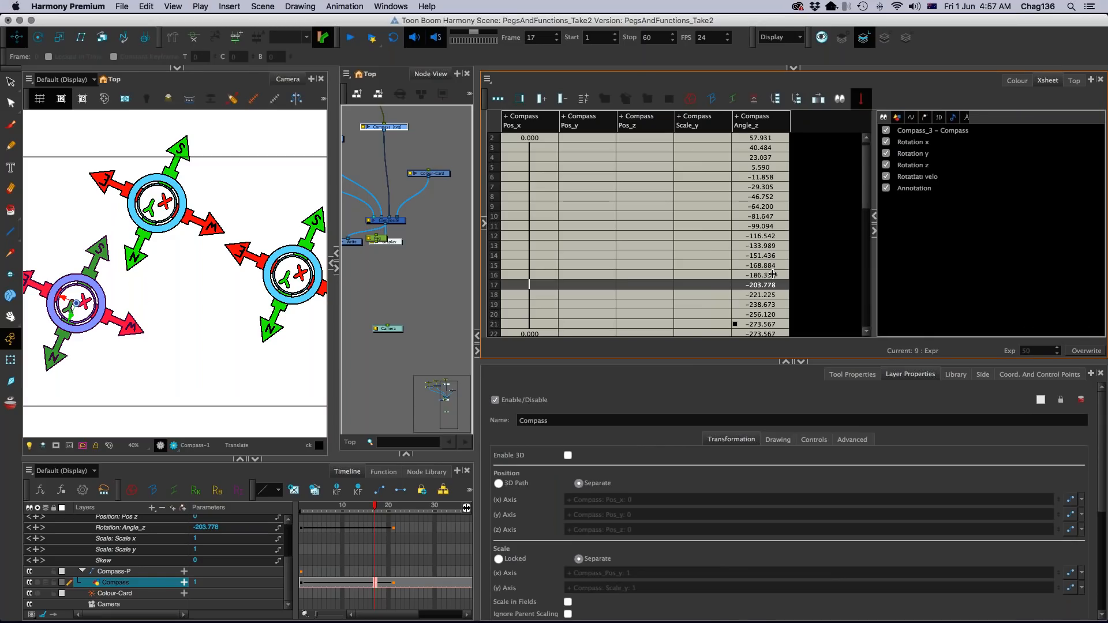
{"action": "mouse_move", "coordinate": [484, 210]}
{"action": "left_mouse_down"}
{"action": "mouse_move", "coordinate": [752, 215]}
{"action": "mouse_move", "coordinate": [479, 215]}
{"action": "left_mouse_up"}
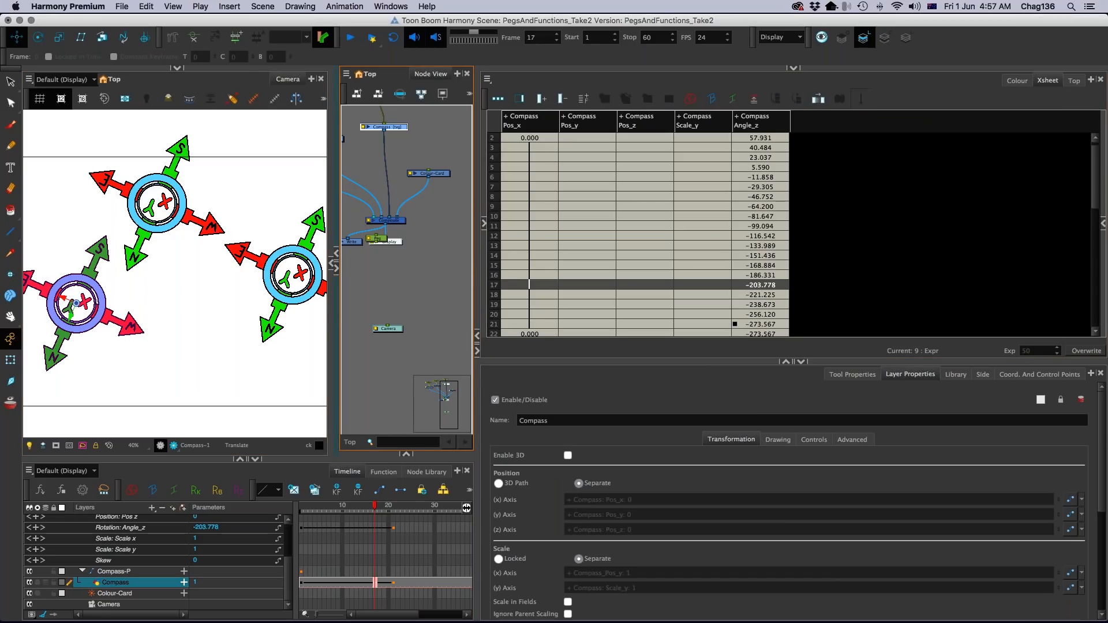
{"action": "left_click_drag", "start_coordinate": [341, 195], "coordinate": [466, 194]}
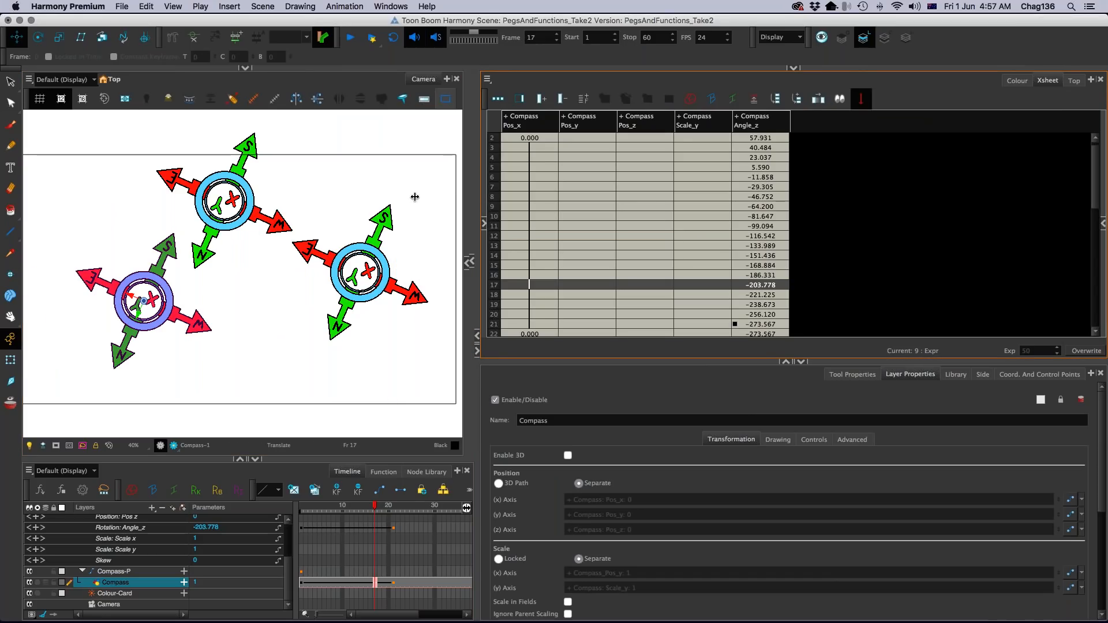
{"action": "left_click", "coordinate": [320, 198]}
{"action": "left_click_drag", "start_coordinate": [475, 194], "coordinate": [591, 204]}
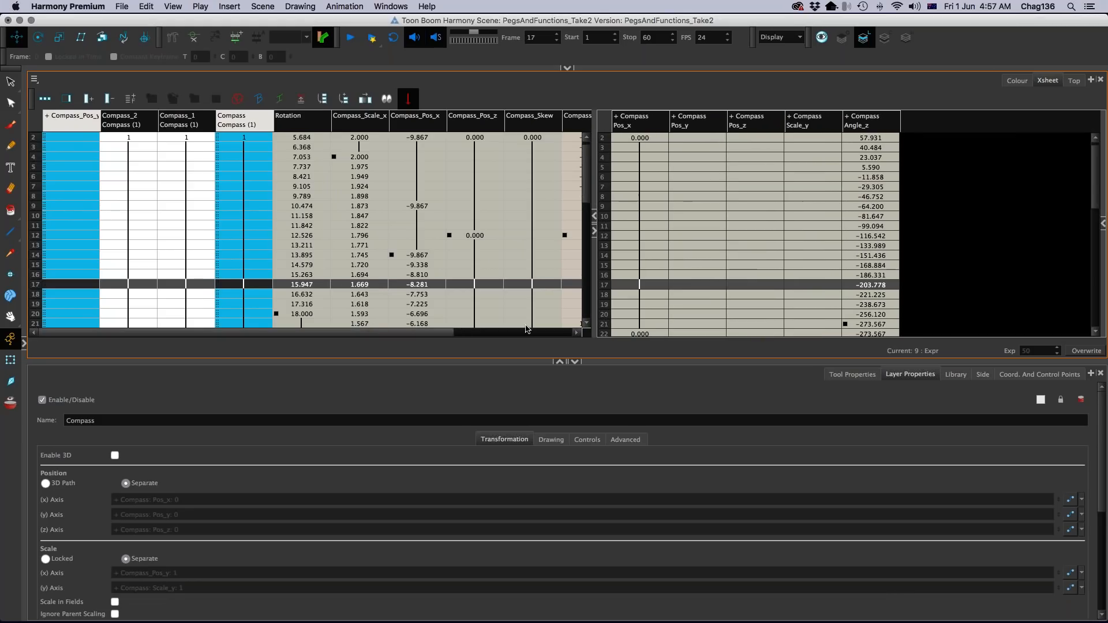
{"action": "mouse_move", "coordinate": [362, 332]}
{"action": "left_mouse_down"}
{"action": "mouse_move", "coordinate": [481, 333]}
{"action": "mouse_move", "coordinate": [350, 337]}
{"action": "left_mouse_up"}
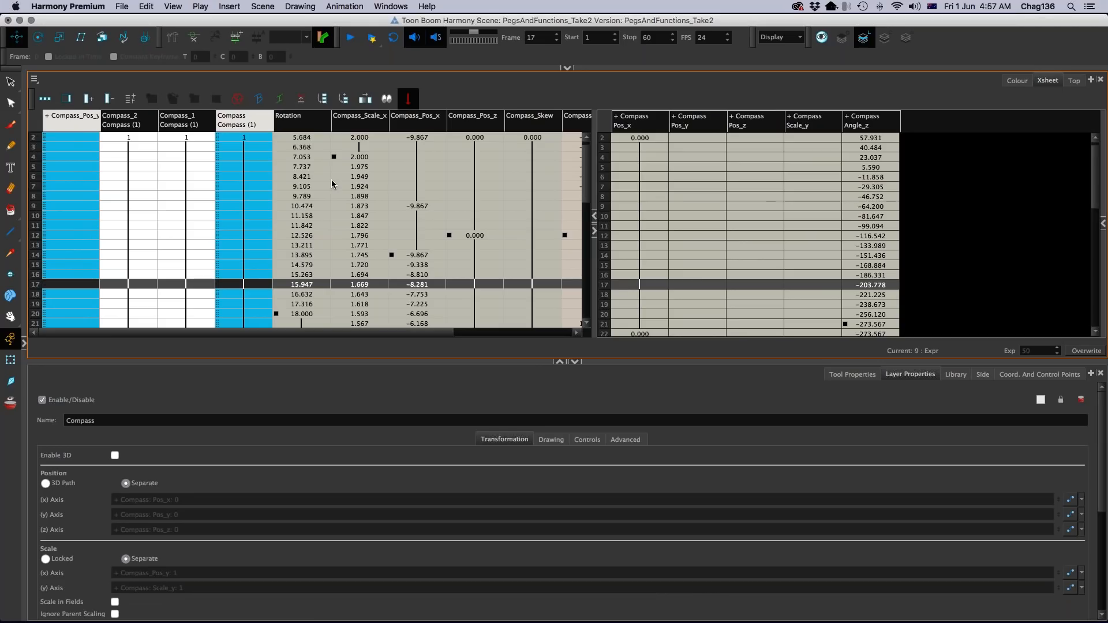
Step: Examine the Xsheet's function columns for rotation, scale and position, selecting the Compass_Pos_z and Rotation columns
{"action": "scroll", "coordinate": [366, 208], "scroll_direction": "down", "scroll_amount": 1}
{"action": "scroll", "coordinate": [366, 205], "scroll_direction": "down", "scroll_amount": 4}
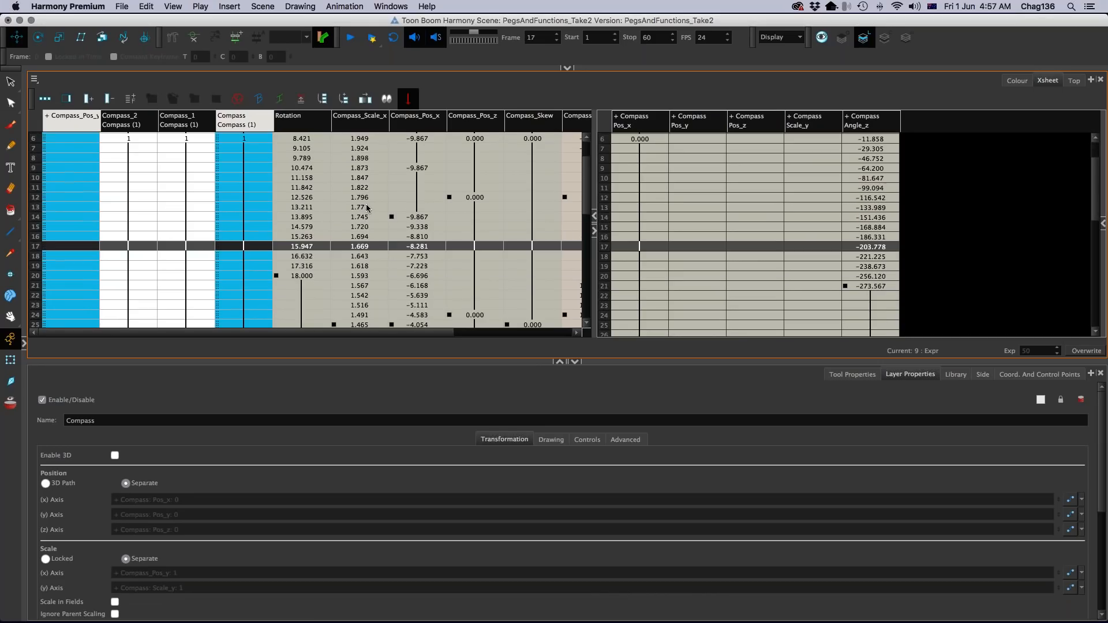
{"action": "scroll", "coordinate": [368, 210], "scroll_direction": "down", "scroll_amount": 2}
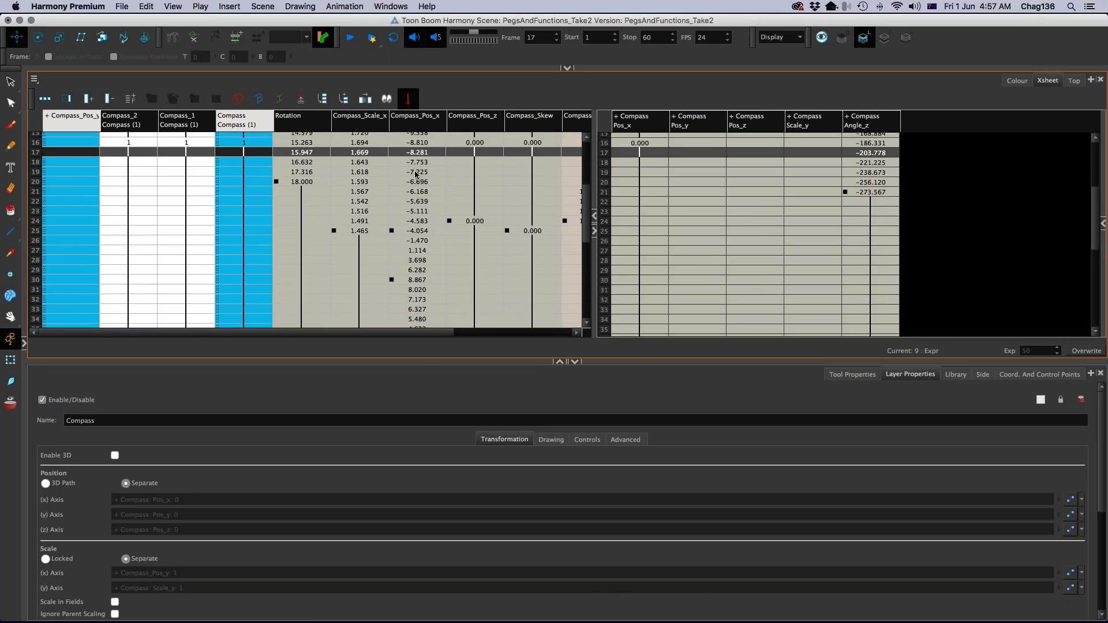
{"action": "right_click", "coordinate": [470, 123]}
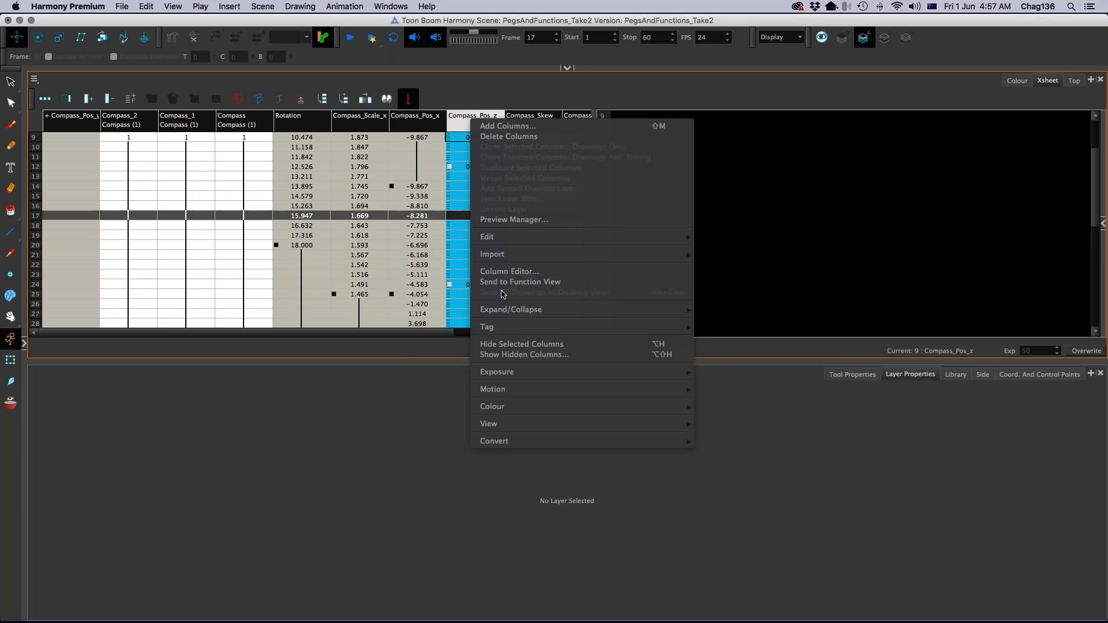
{"action": "left_click", "coordinate": [474, 100]}
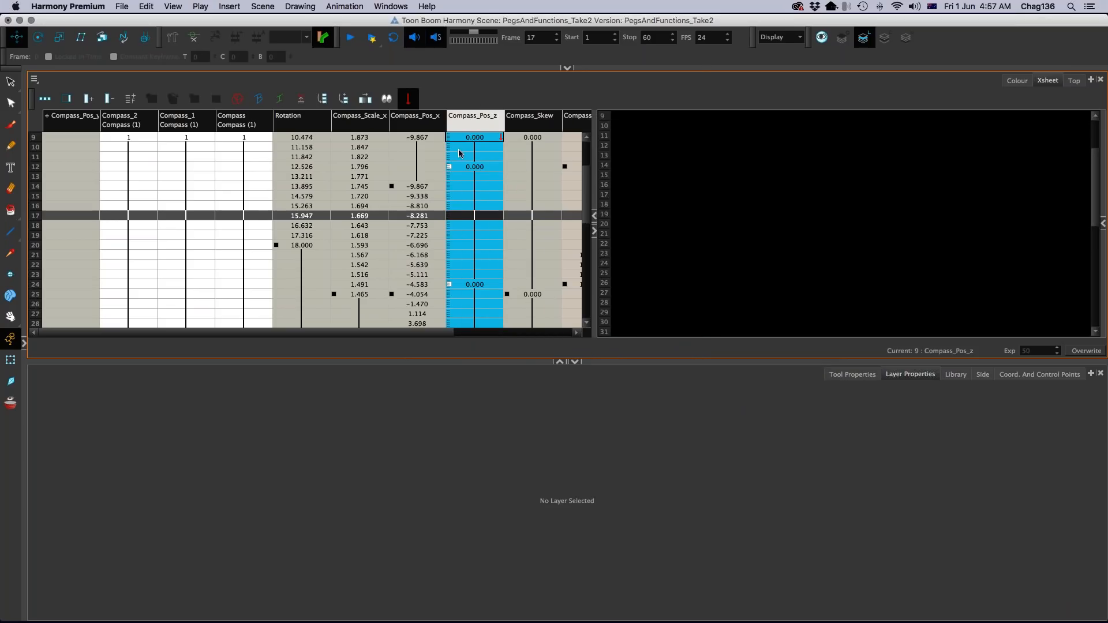
{"action": "left_click", "coordinate": [317, 120]}
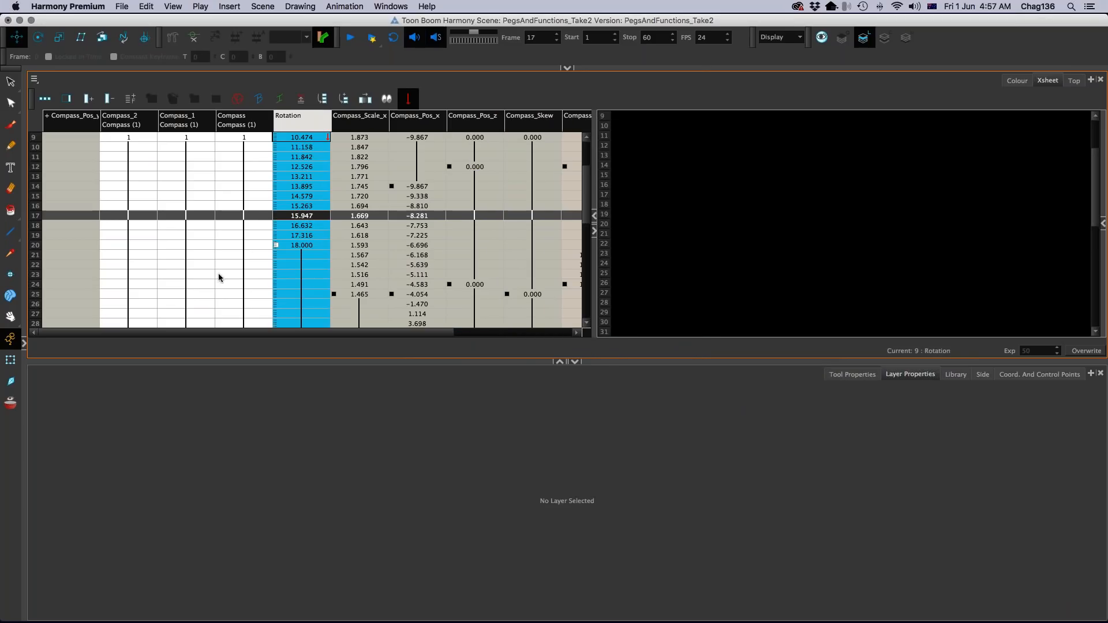
Step: Restore the Camera and Timeline views and review the functions available for linking to the Scale x parameter above Compass-P at frame 12
{"action": "left_click_drag", "start_coordinate": [25, 221], "coordinate": [518, 508]}
{"action": "left_click_drag", "start_coordinate": [520, 262], "coordinate": [561, 261]}
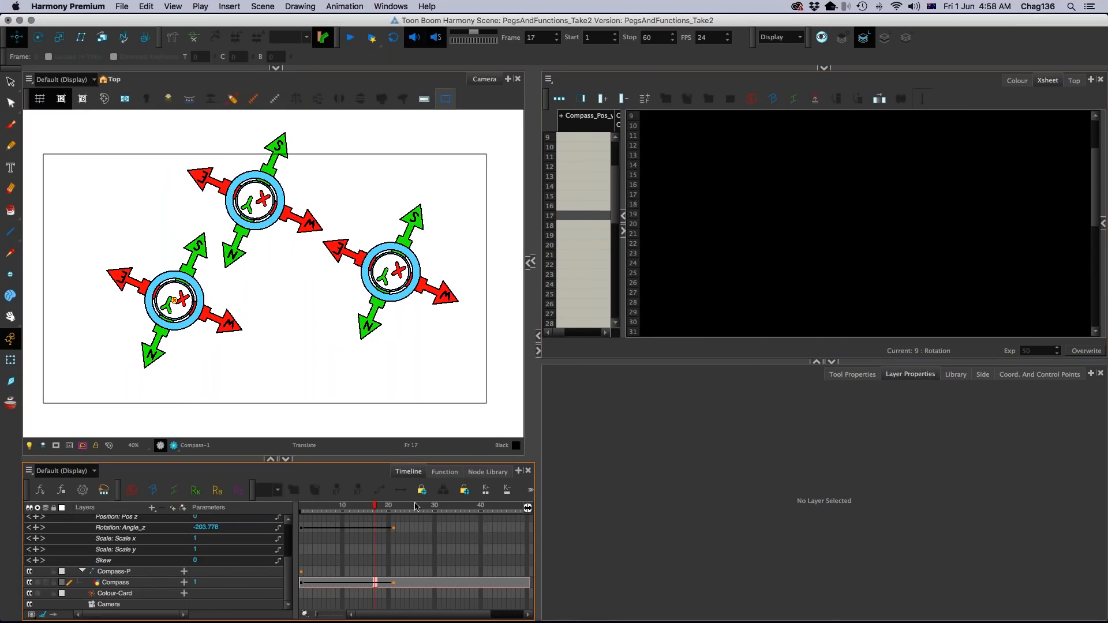
{"action": "left_click", "coordinate": [137, 538]}
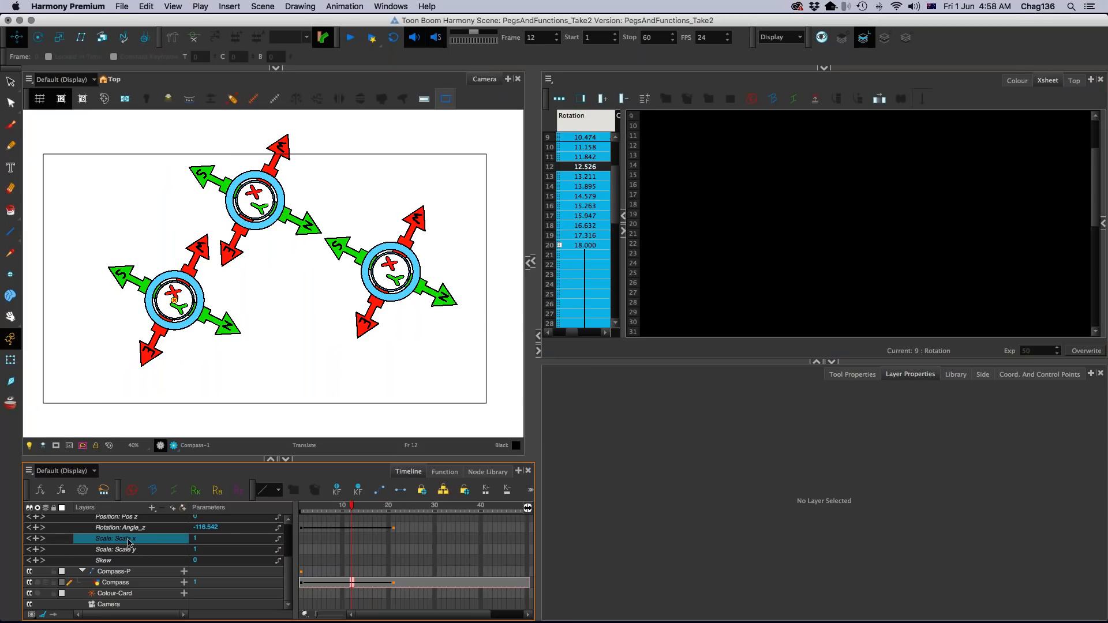
{"action": "left_click", "coordinate": [278, 540]}
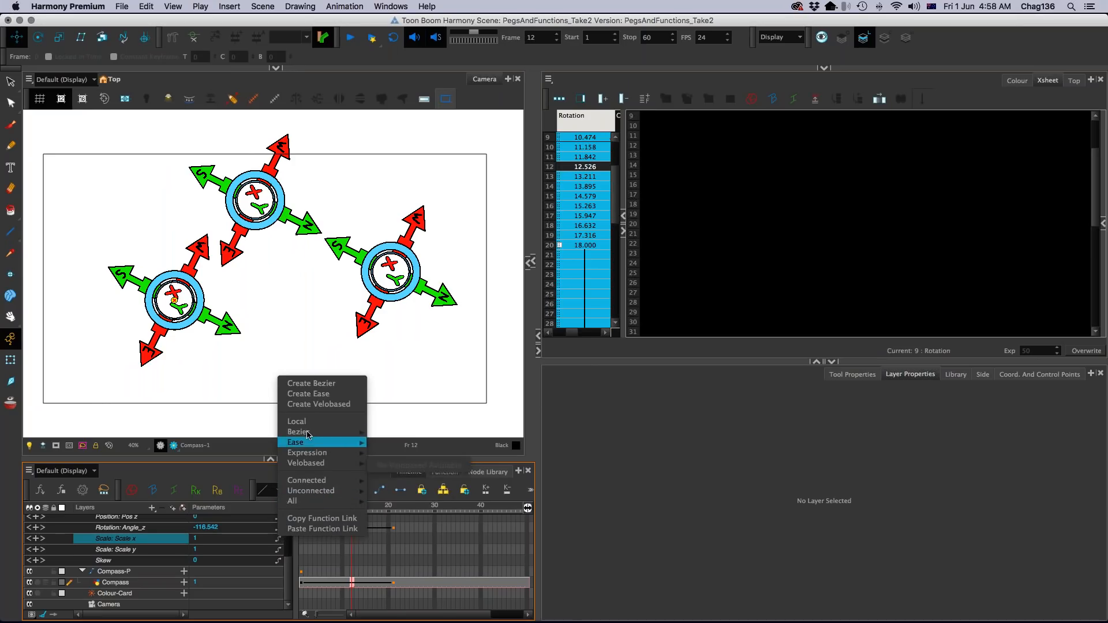
{"action": "mouse_move", "coordinate": [327, 492]}
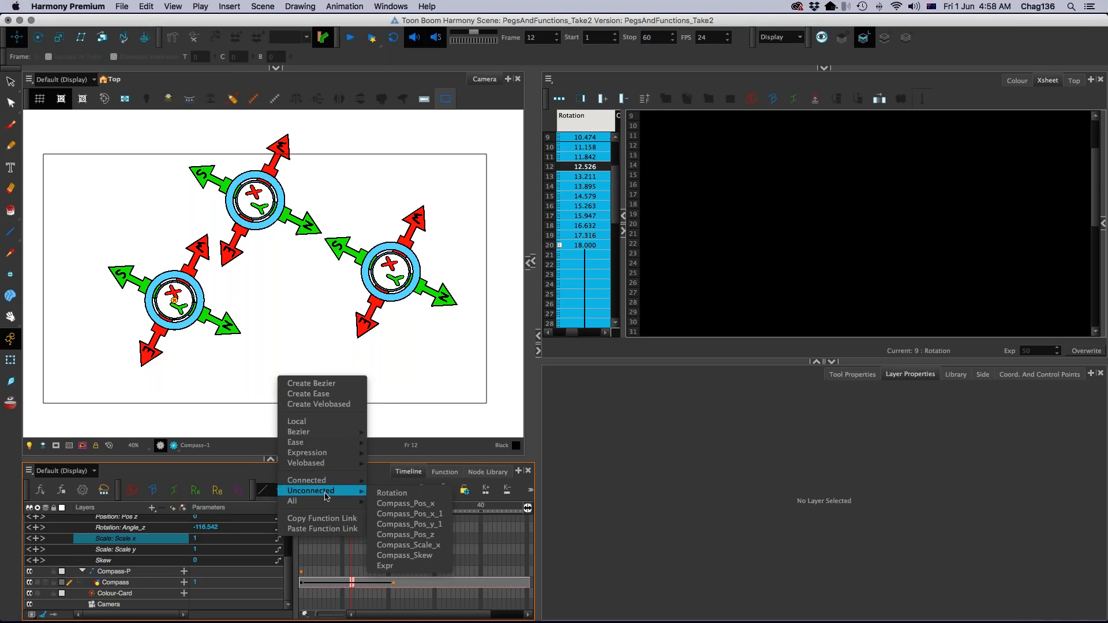
{"action": "mouse_move", "coordinate": [326, 439]}
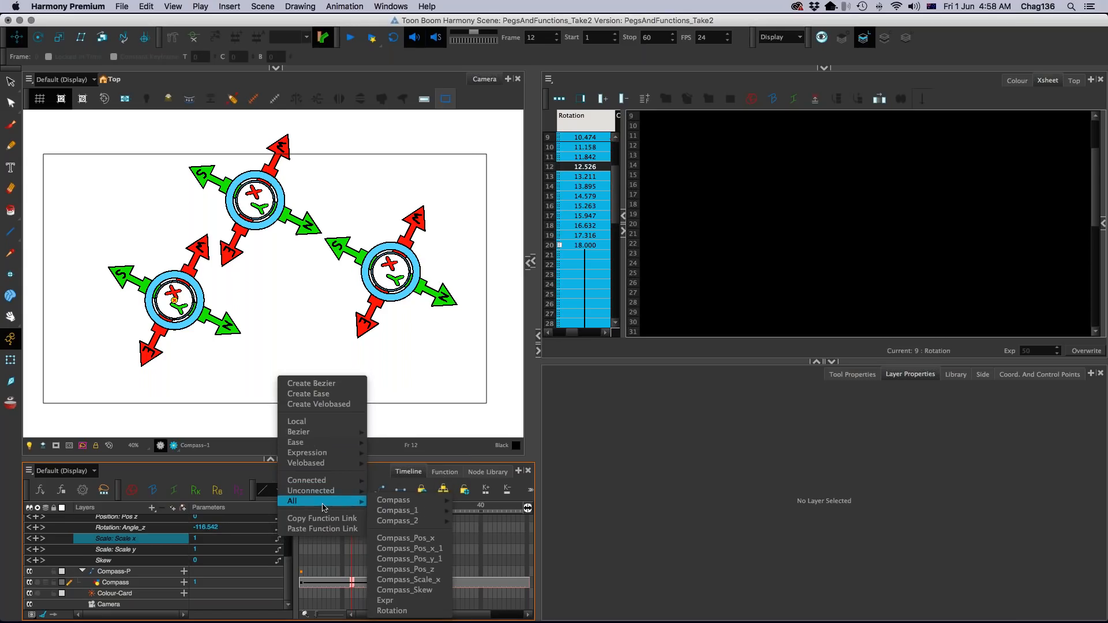
{"action": "mouse_move", "coordinate": [423, 515]}
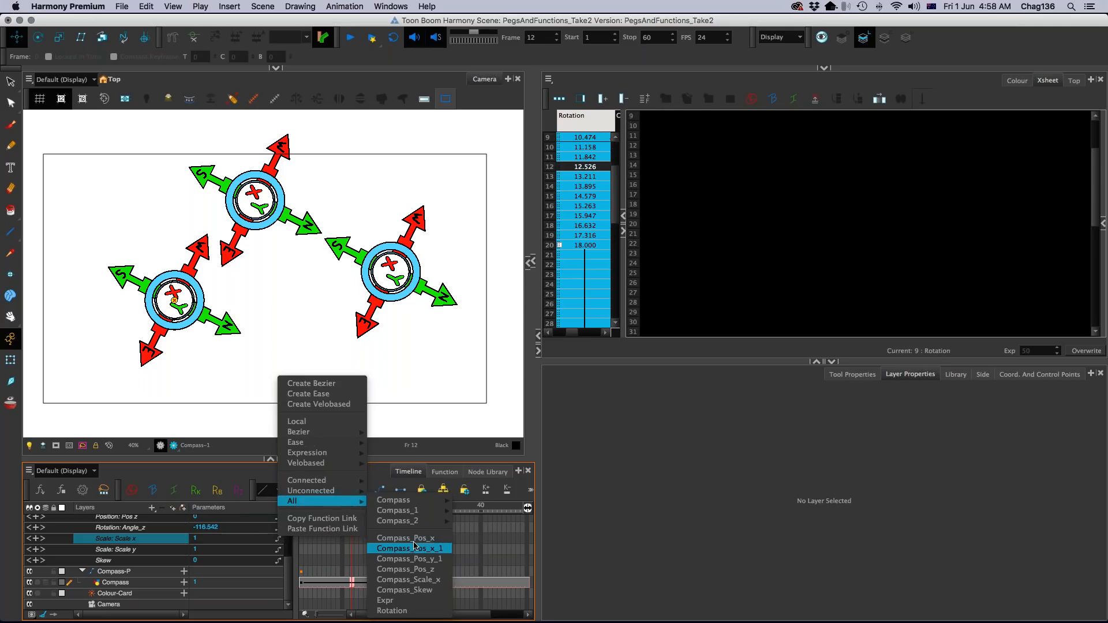
{"action": "left_click", "coordinate": [414, 547]}
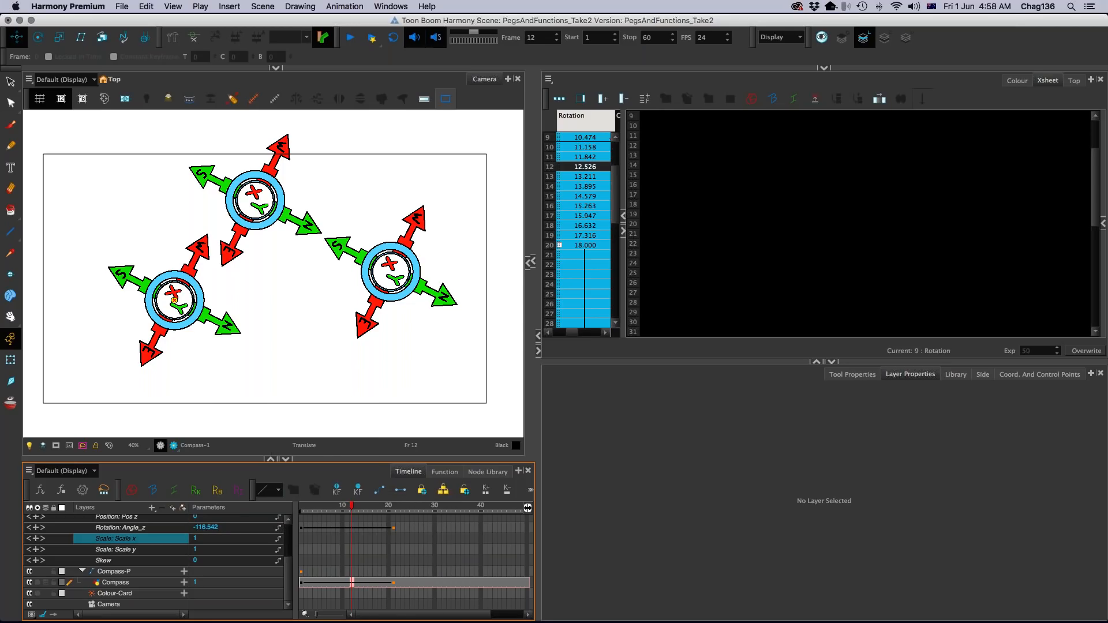
{"action": "left_click", "coordinate": [665, 162]}
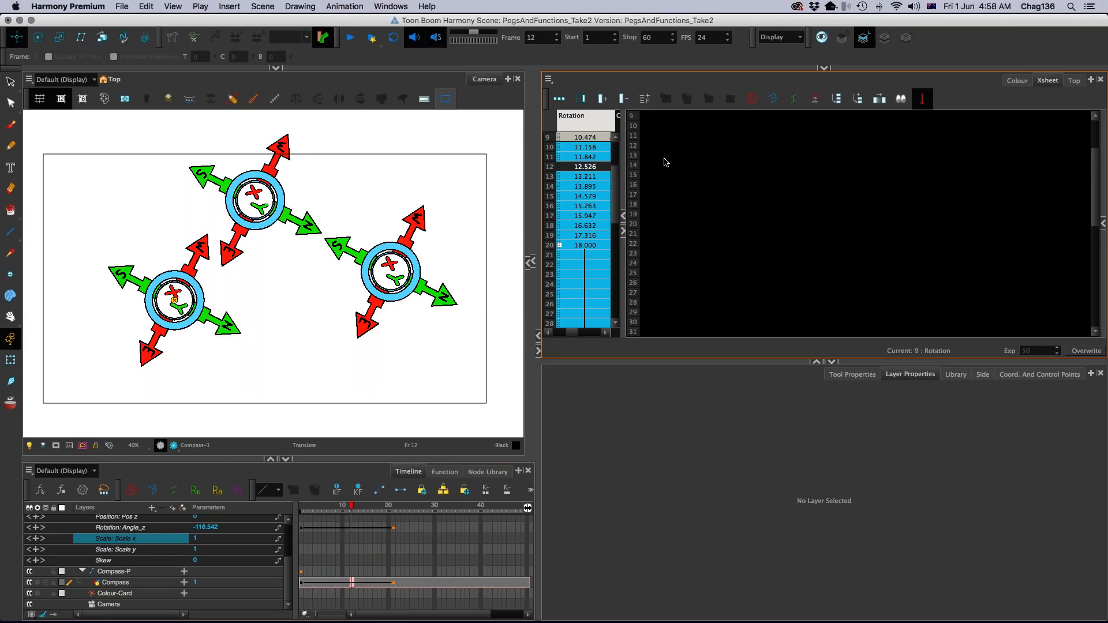